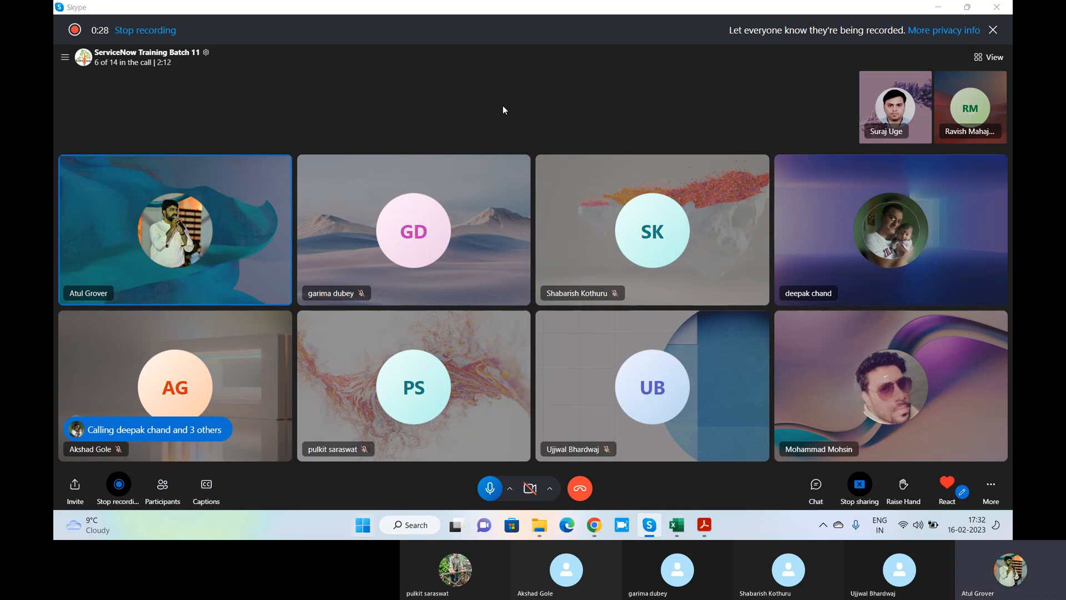
# Launch Notepad by searching 'note' from the Windows Start menu
pyautogui.press('super')
pyautogui.write('note')
pyautogui.press('Return')
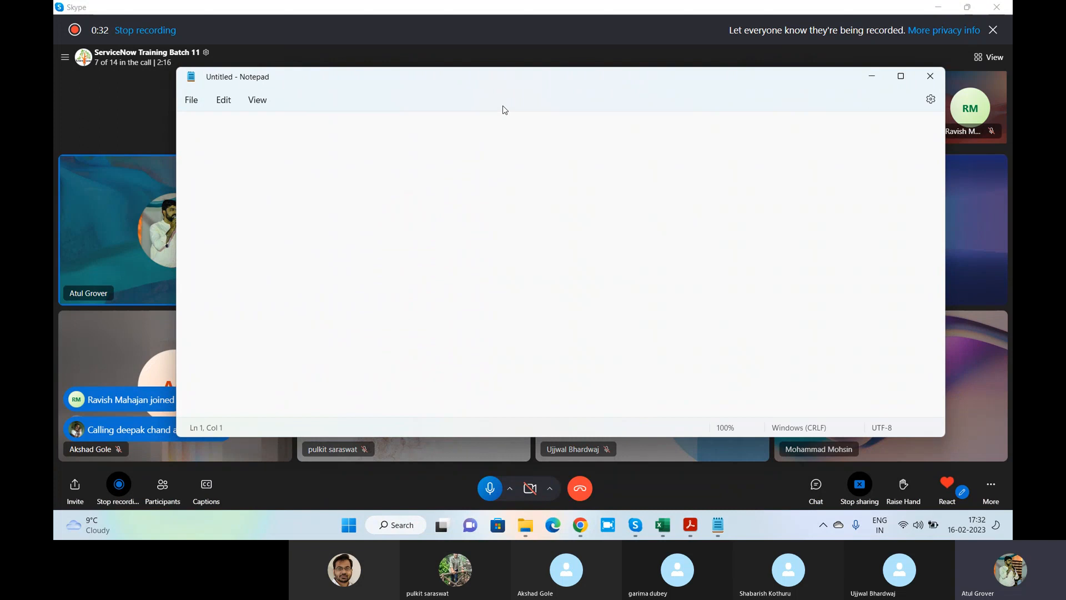
# Type 'Client' and 'UI p' as the first lines of the note
pyautogui.click(934, 477)
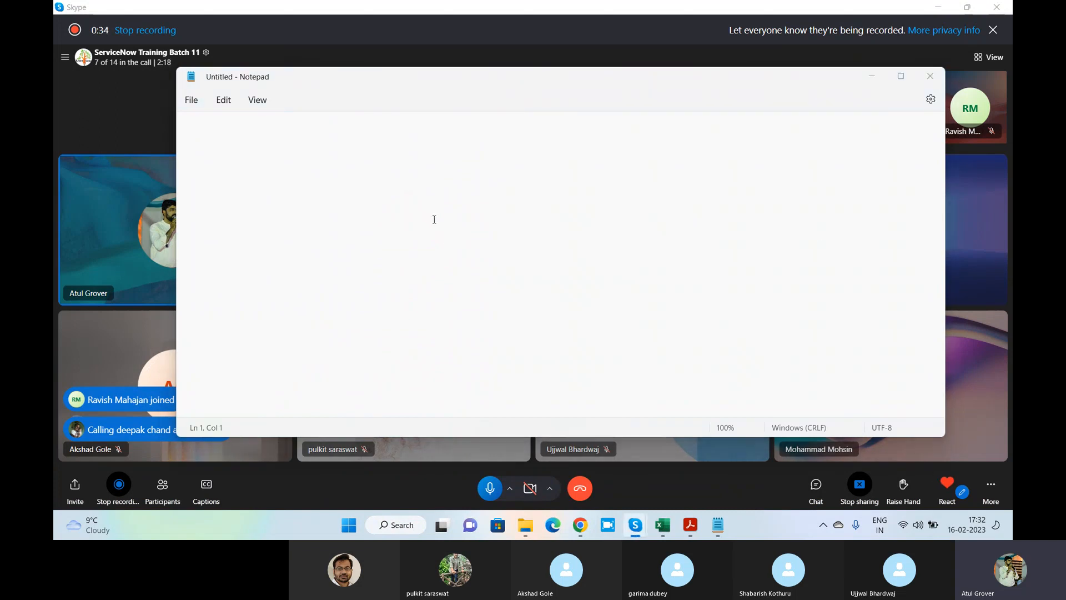
pyautogui.click(390, 131)
pyautogui.write('Cliem')
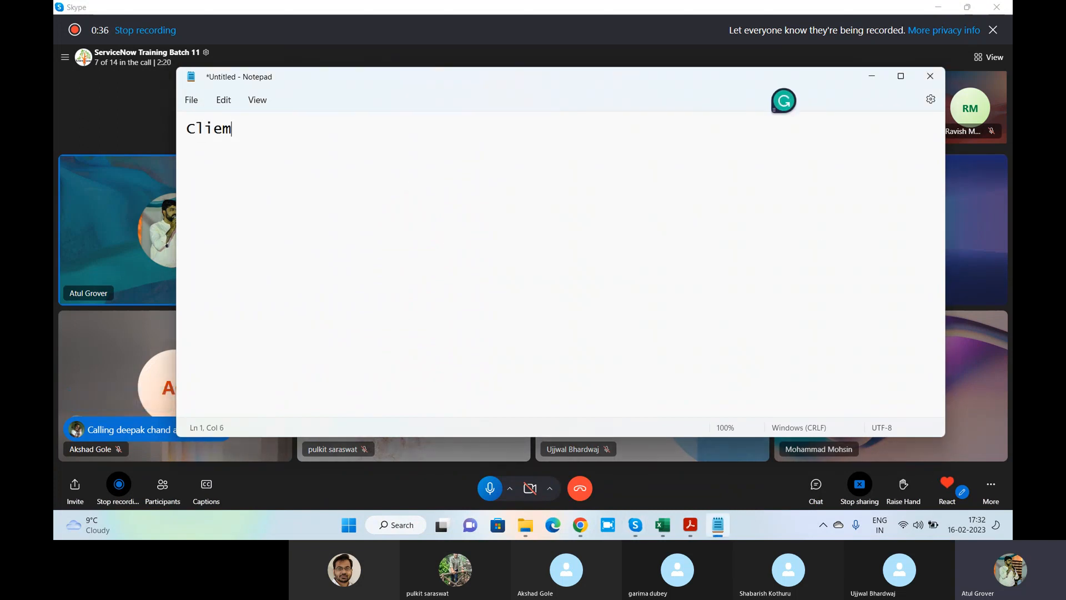
pyautogui.press('BackSpace')
pyautogui.write('nt')
pyautogui.press('Return')
pyautogui.write('UIU')
pyautogui.press('BackSpace')
pyautogui.write('p')
pyautogui.press('Return')
pyautogui.press('Return')
# Add 'Server', 'Business Rule' and 'UI Action' lines, then bring the ServiceNow browser forward
pyautogui.write('Server')
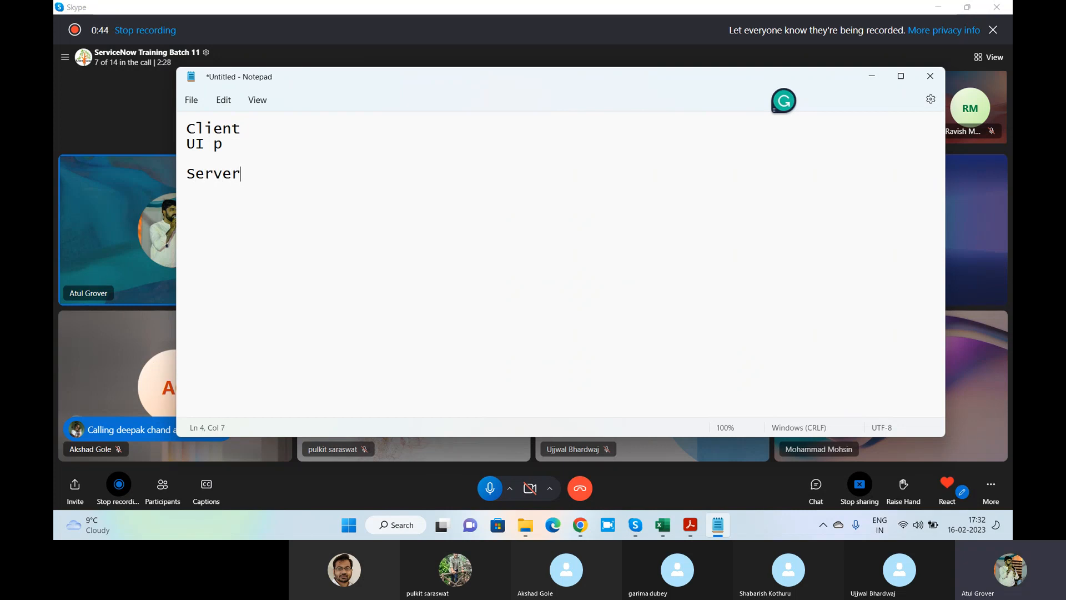
pyautogui.press('Return')
pyautogui.press('Return')
pyautogui.write('Business Rule')
pyautogui.press('Return')
pyautogui.write('\\')
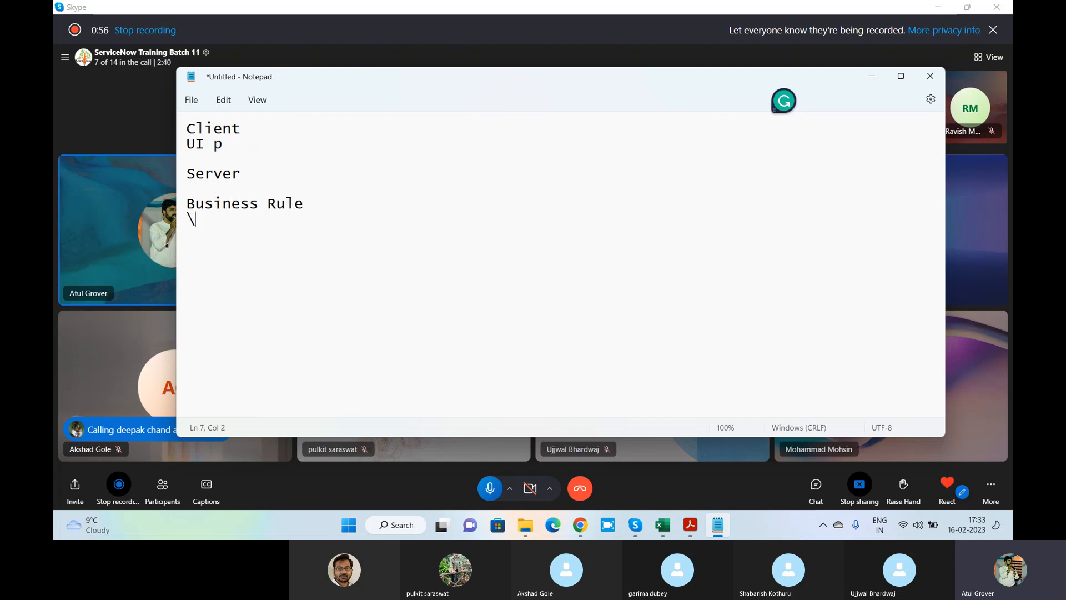
pyautogui.press('BackSpace')
pyautogui.write('UI Action')
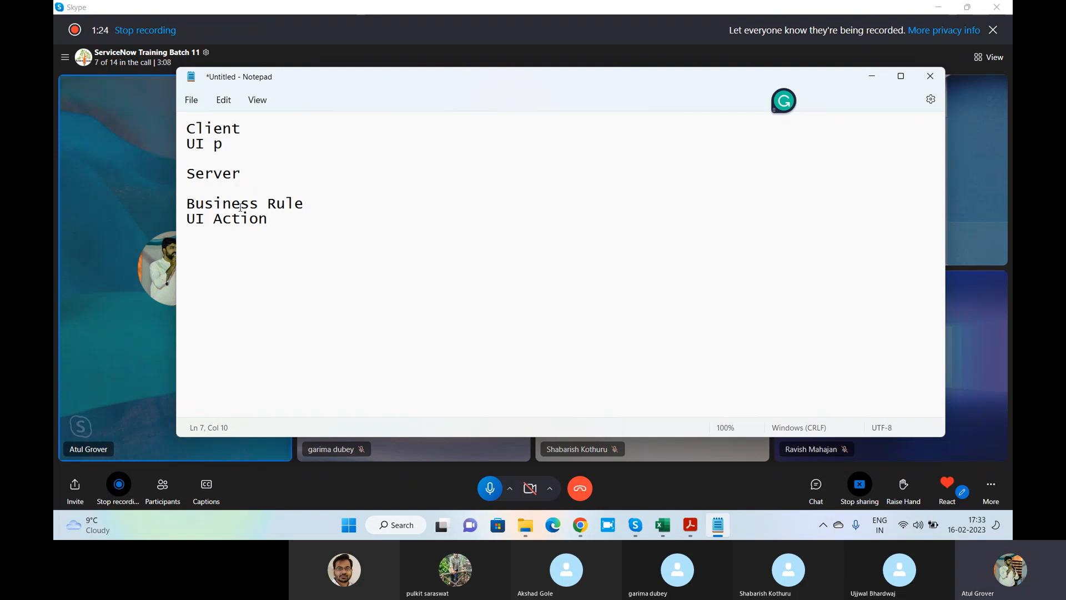
pyautogui.moveTo(268, 218); pyautogui.dragTo(180, 220)
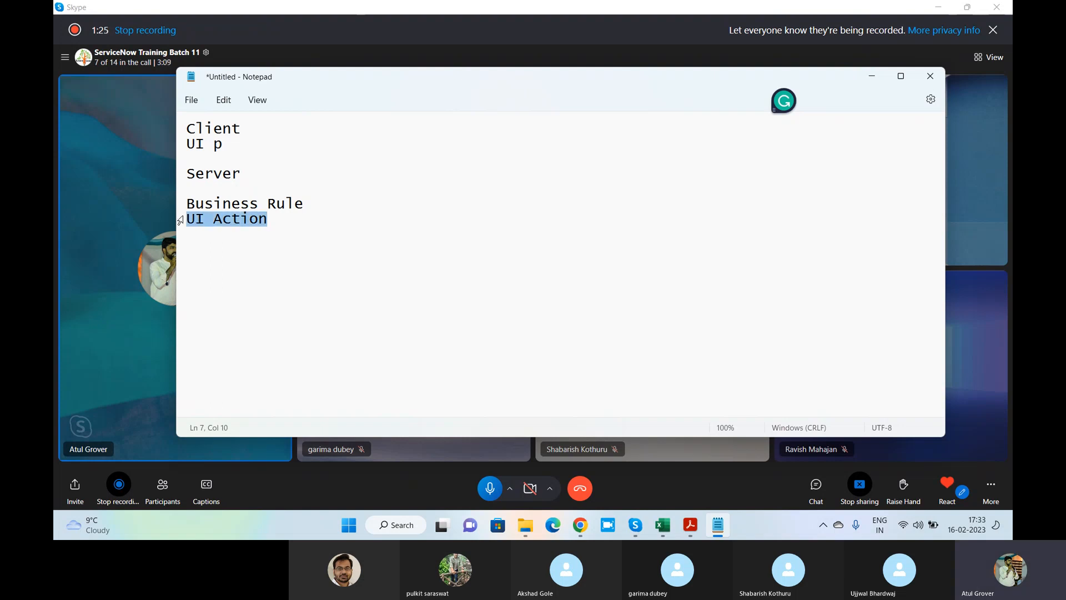
pyautogui.click(581, 525)
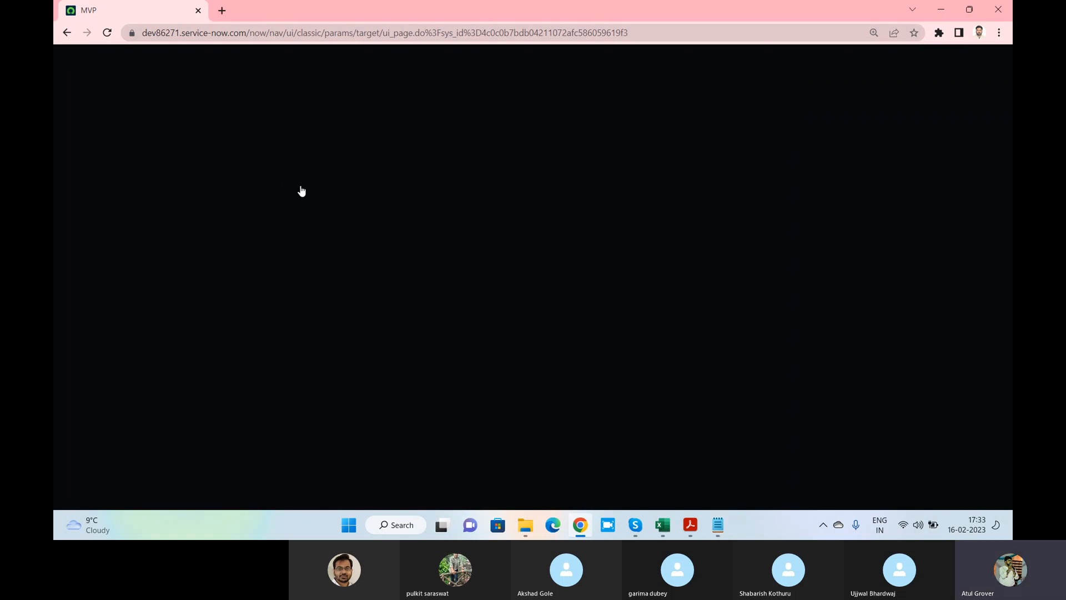
# Load the ServiceNow developer instance in a new browser tab
pyautogui.click(222, 11)
pyautogui.write('dev86271.service-now.com')
pyautogui.press('Return')
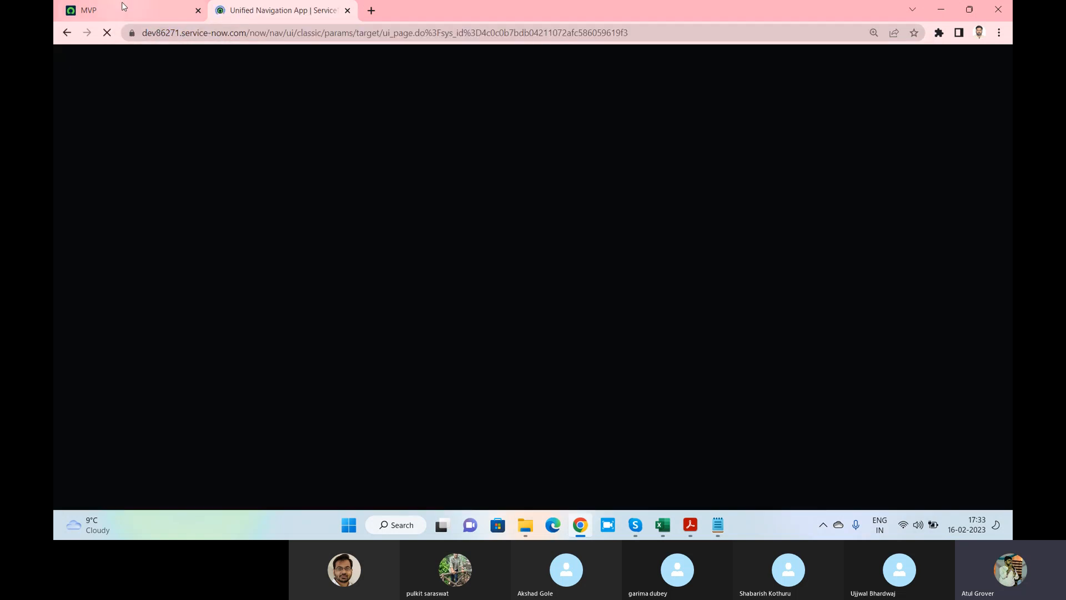
pyautogui.click(122, 5)
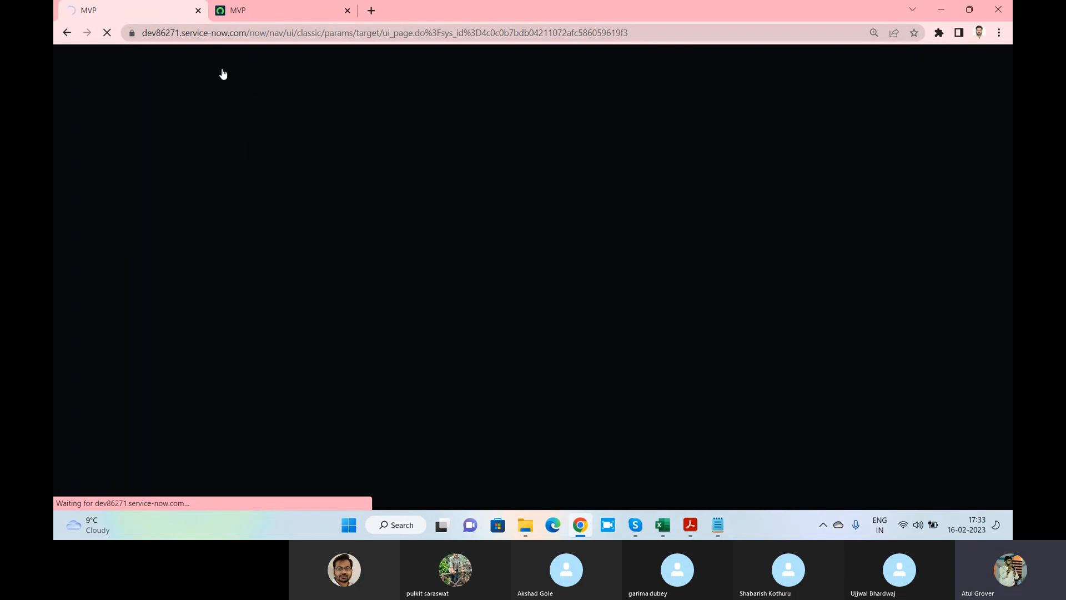
pyautogui.click(259, 14)
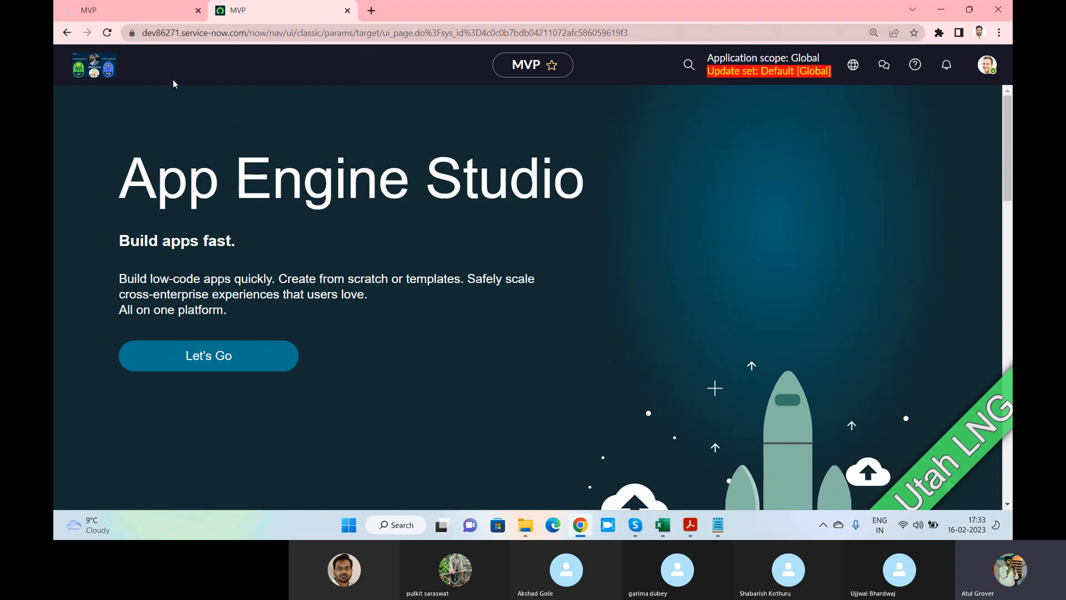
pyautogui.click(127, 13)
pyautogui.click(242, 11)
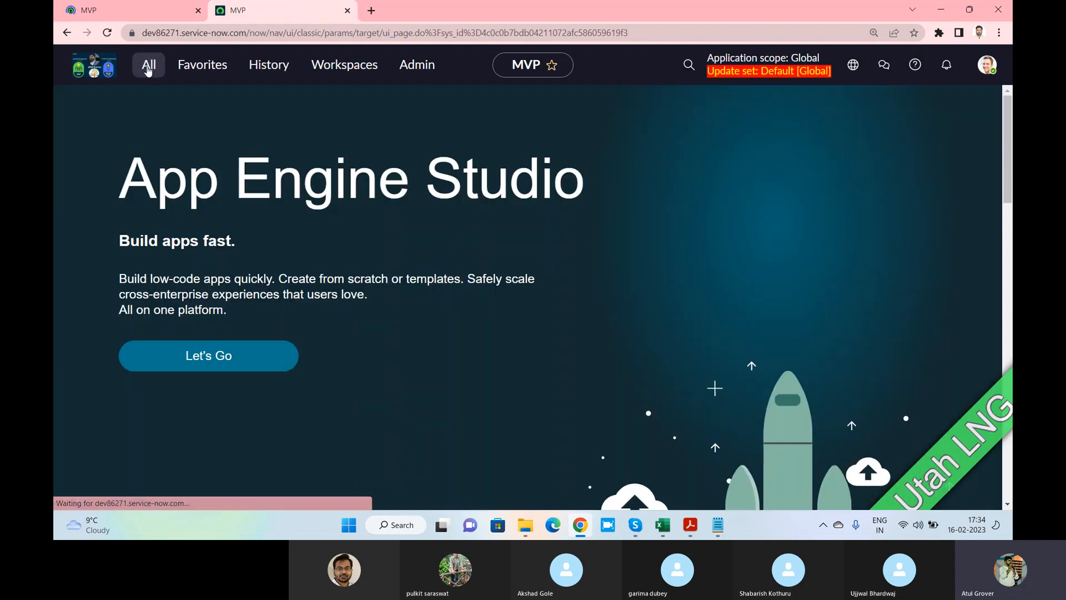
# Filter the navigator for 'change' and open Change > Open
pyautogui.click(150, 65)
pyautogui.write('change')
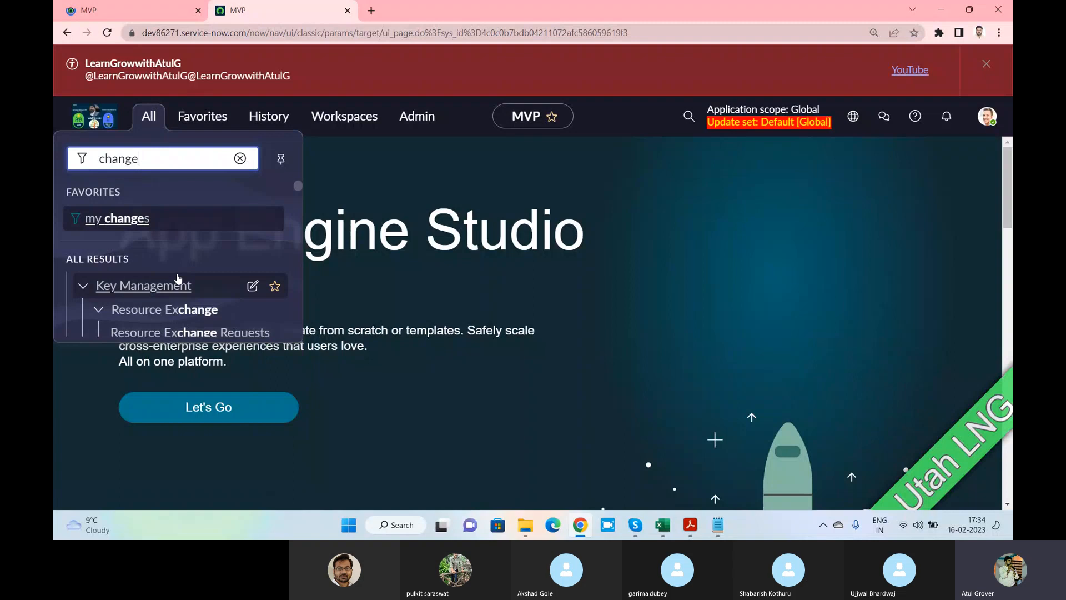
pyautogui.scroll(-5, 167, 277)
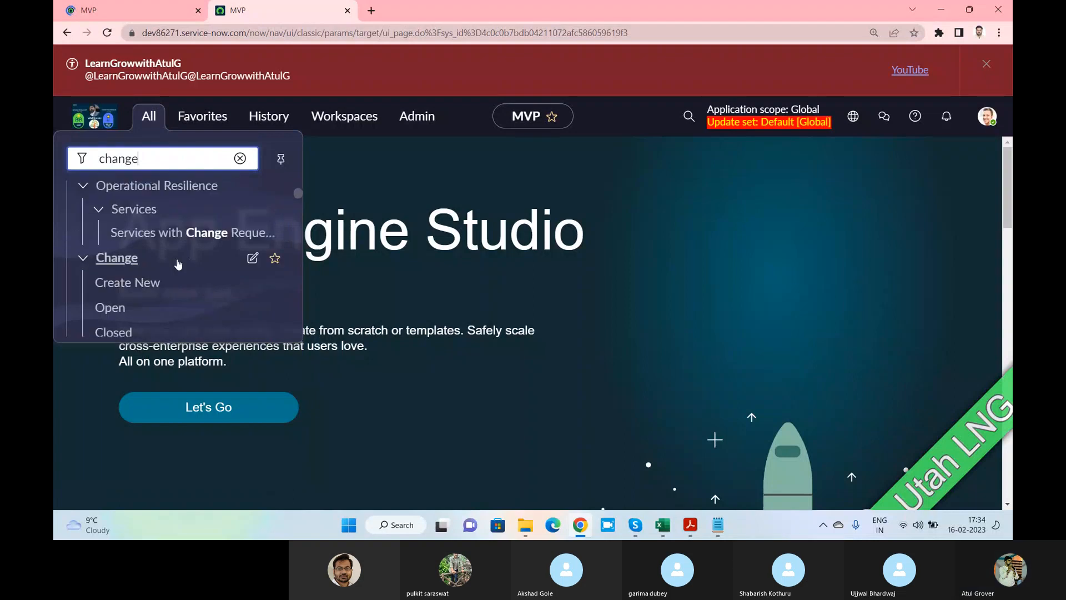
pyautogui.click(114, 292)
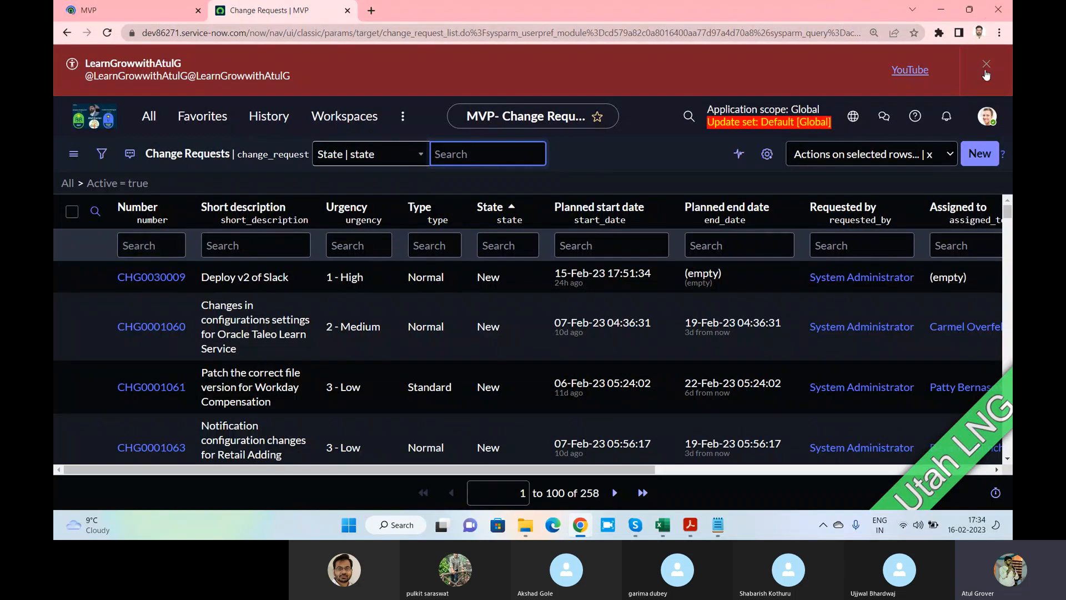
# Dismiss the promotional banner and glance at the 'Actions on selected rows' choices
pyautogui.click(986, 64)
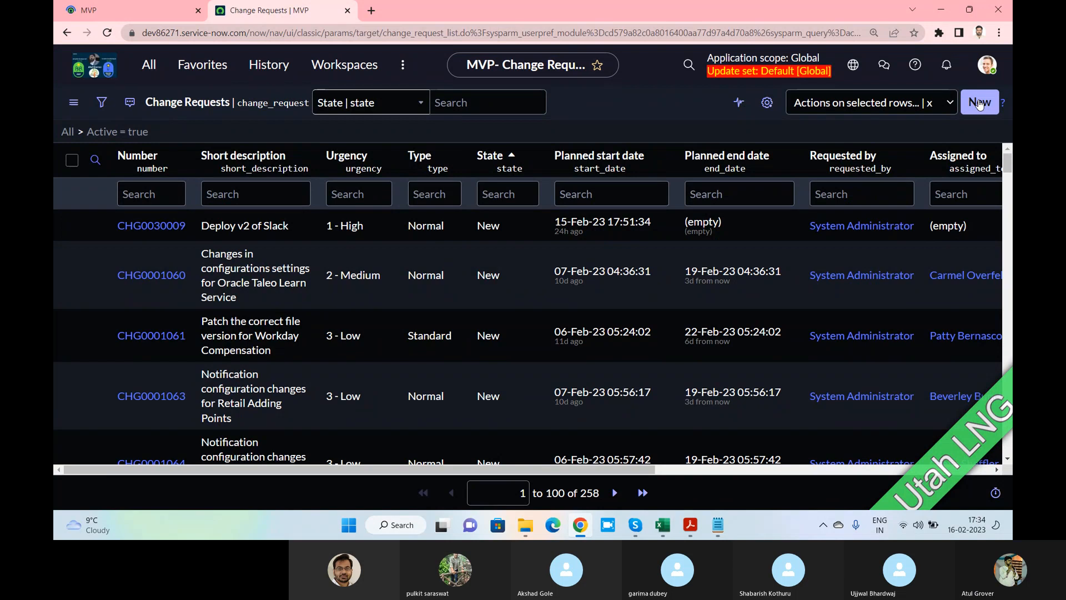
pyautogui.click(903, 109)
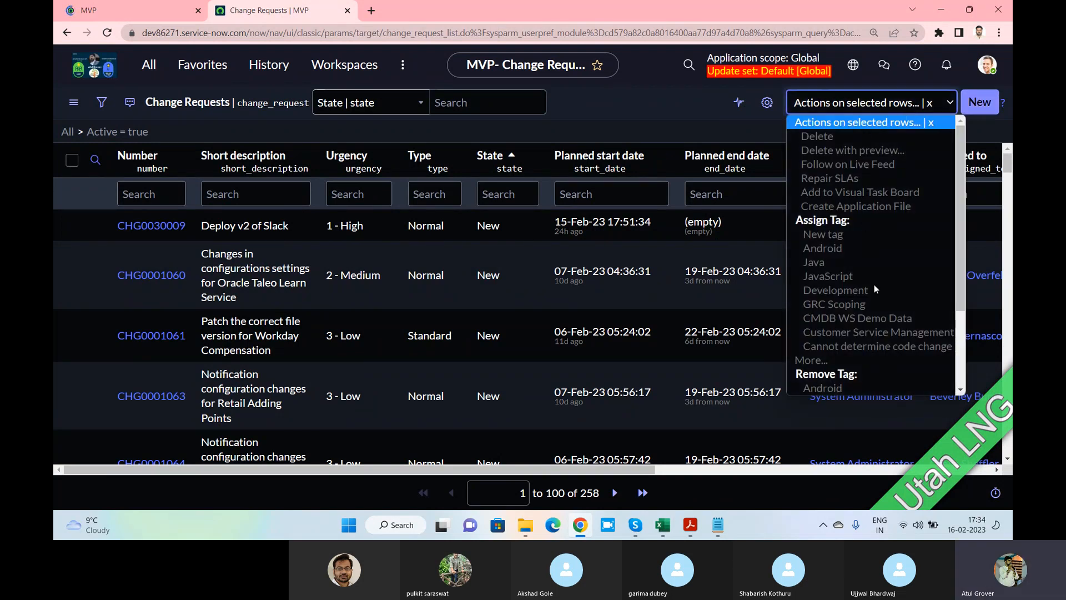
pyautogui.scroll(-3, 875, 285)
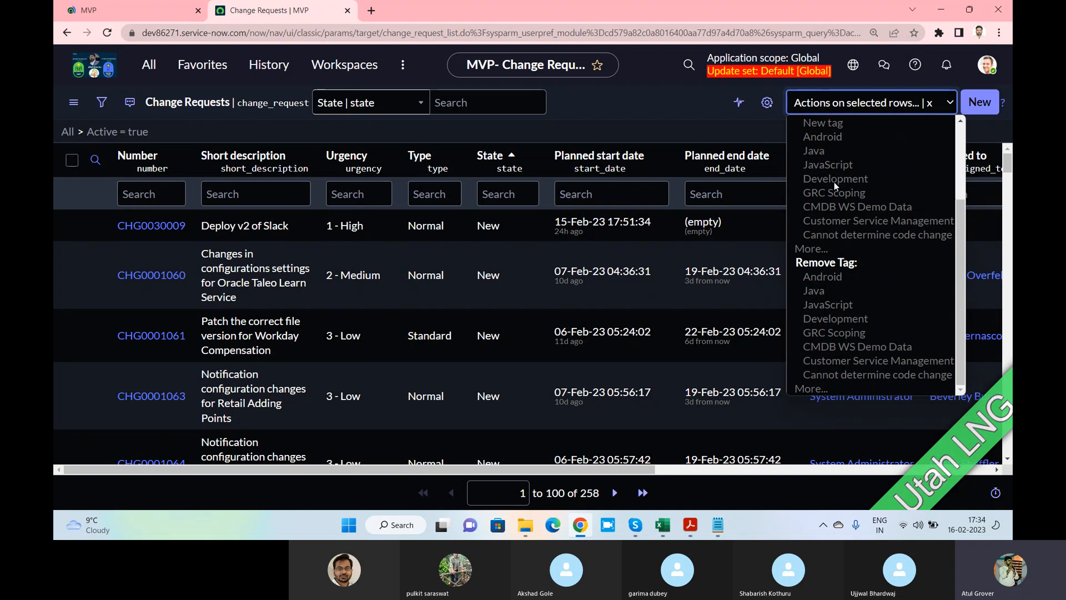
pyautogui.click(648, 112)
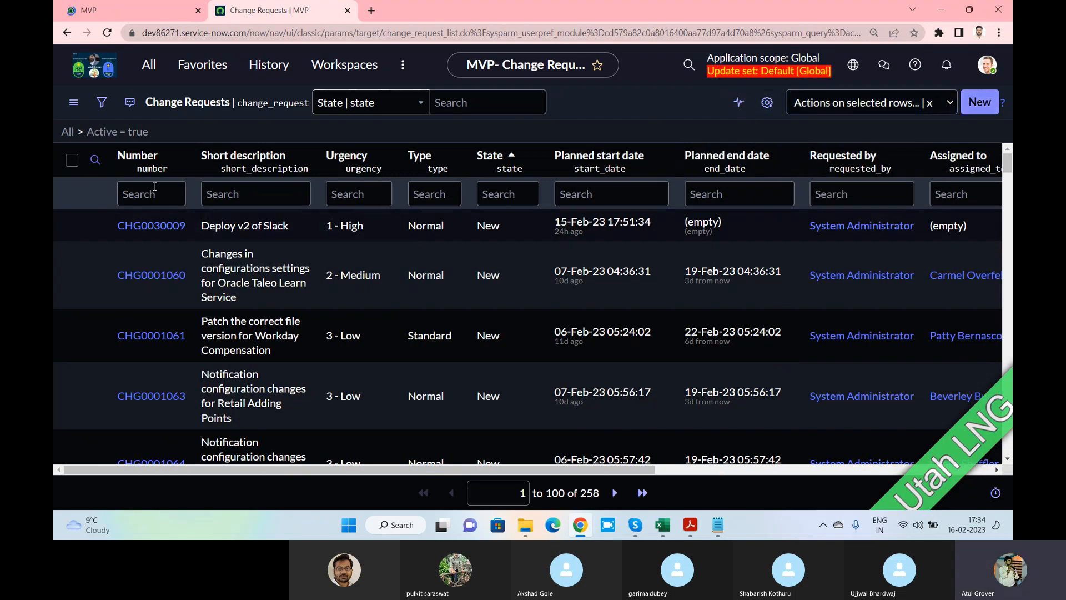
# Scroll the change list and open change request CHG0001062
pyautogui.scroll(-1, 210, 196)
pyautogui.scroll(-15, 210, 197)
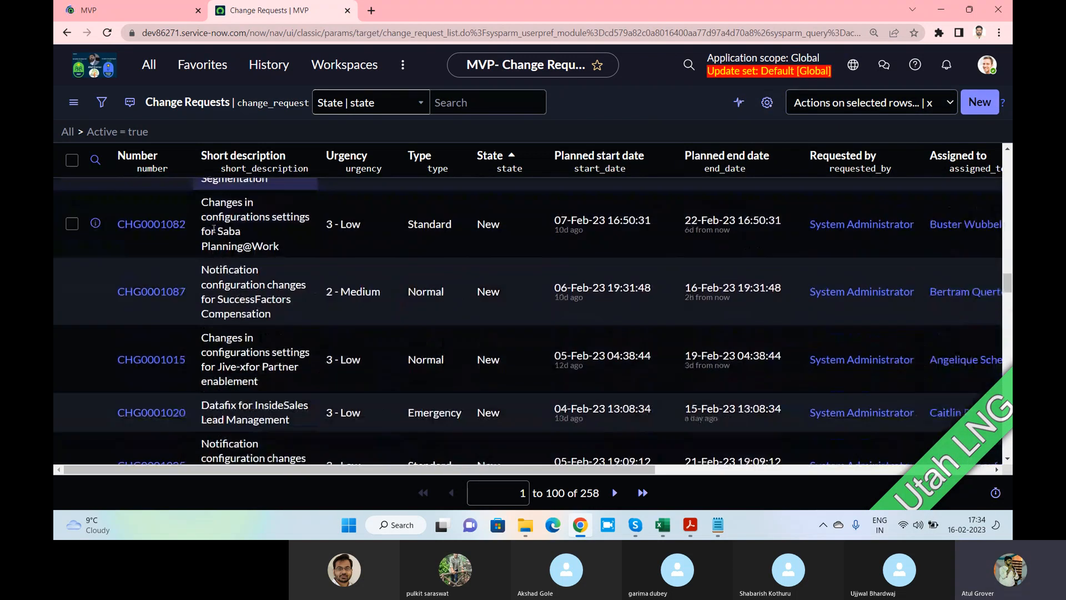
pyautogui.scroll(-10, 213, 230)
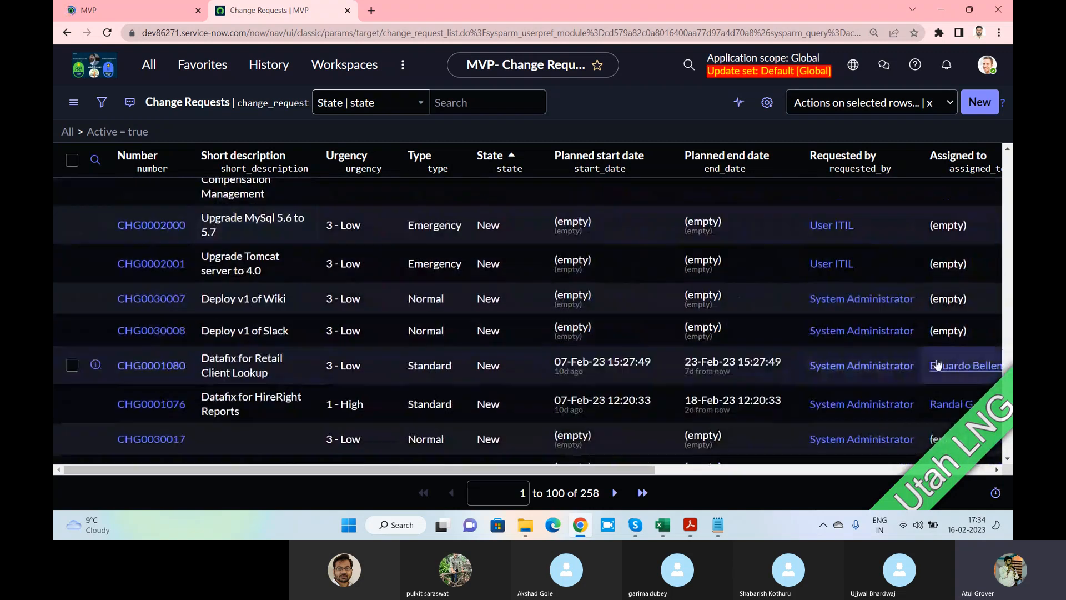
pyautogui.scroll(-10, 1003, 354)
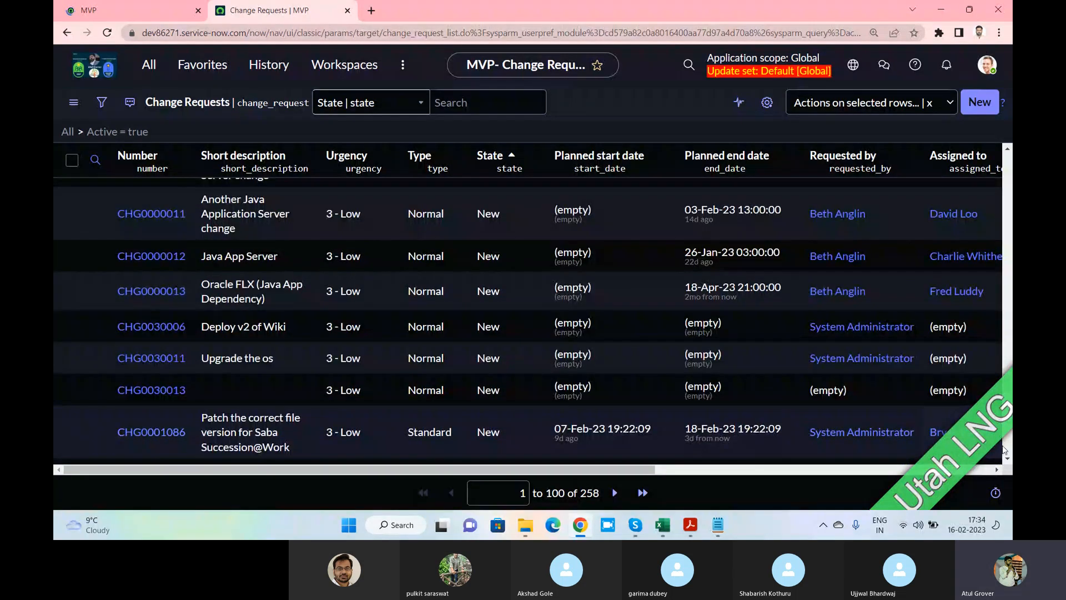
pyautogui.scroll(-5, 1006, 451)
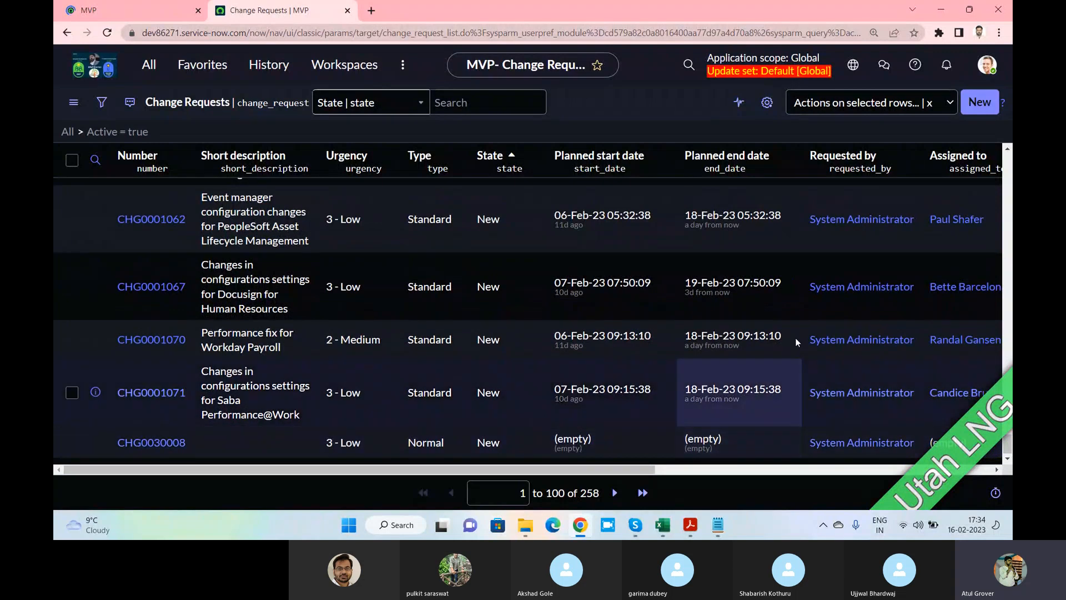
pyautogui.click(148, 220)
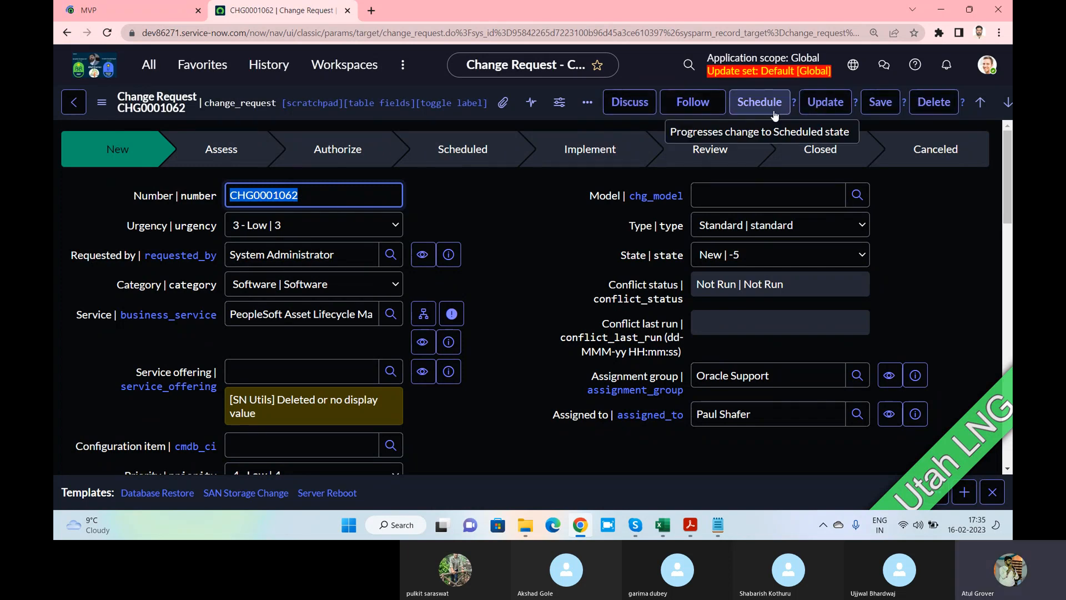
# Inspect the form header's additional actions context menu on CHG0001062
pyautogui.rightClick(515, 113)
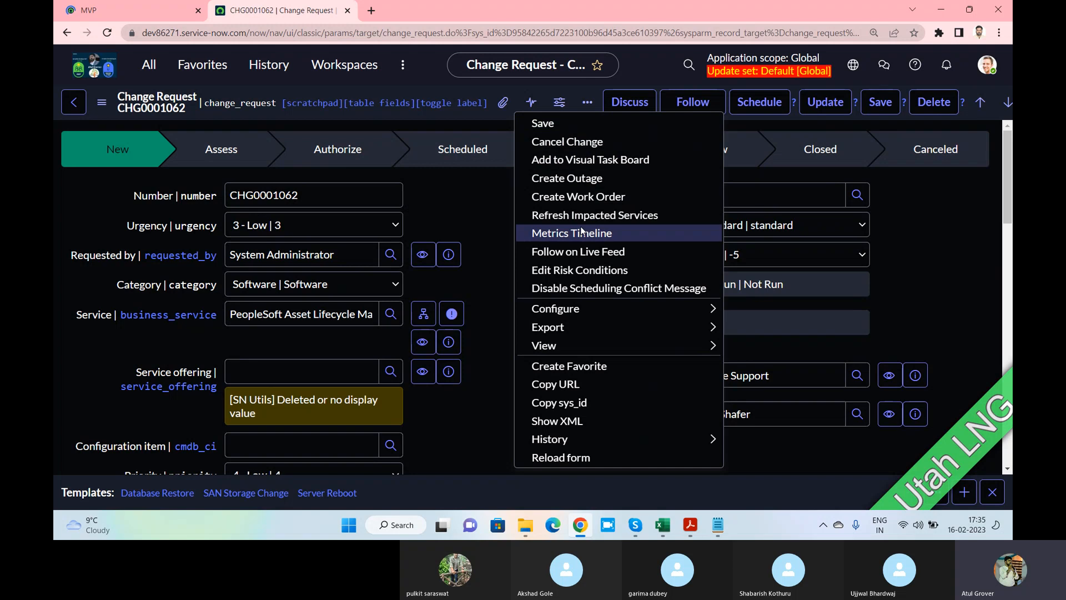
pyautogui.click(103, 105)
pyautogui.click(105, 108)
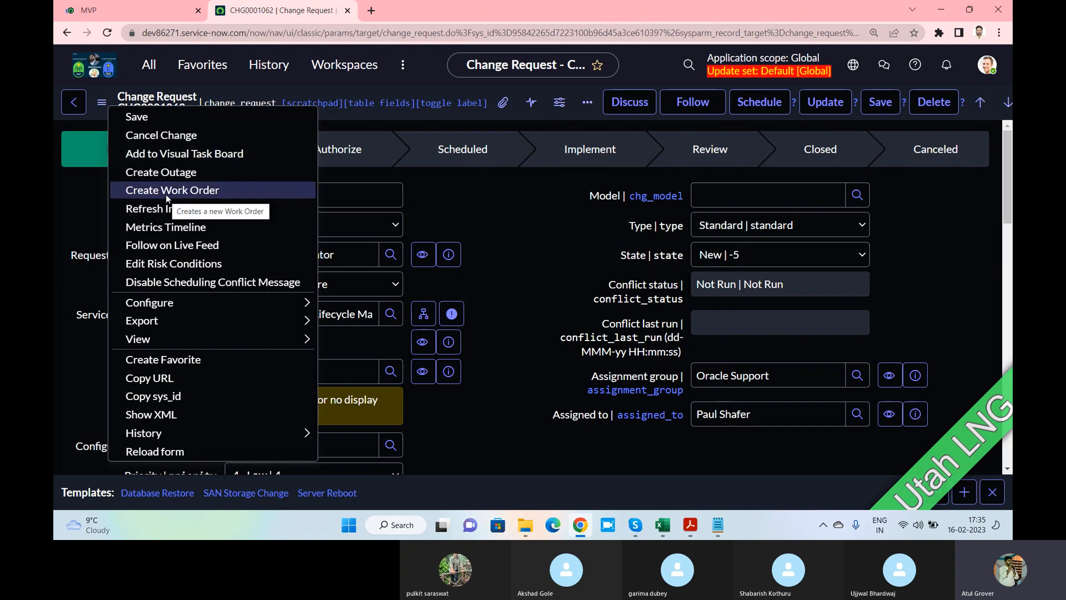
pyautogui.click(505, 166)
# Review the Related Links section, then close the leftover MVP tab
pyautogui.scroll(-2, 511, 201)
pyautogui.scroll(-14, 510, 200)
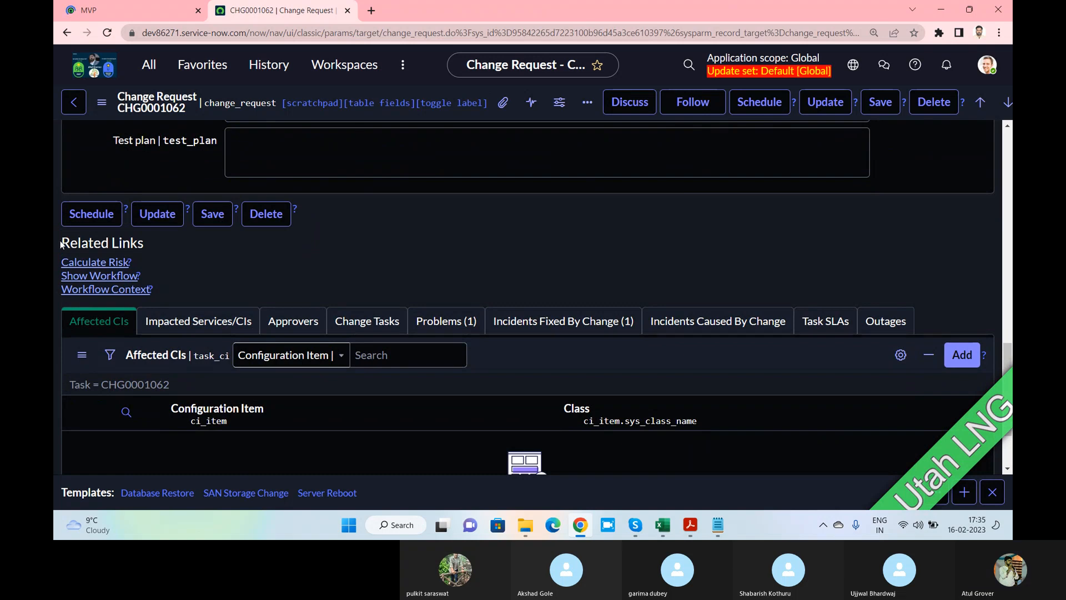
pyautogui.moveTo(60, 245); pyautogui.dragTo(146, 245)
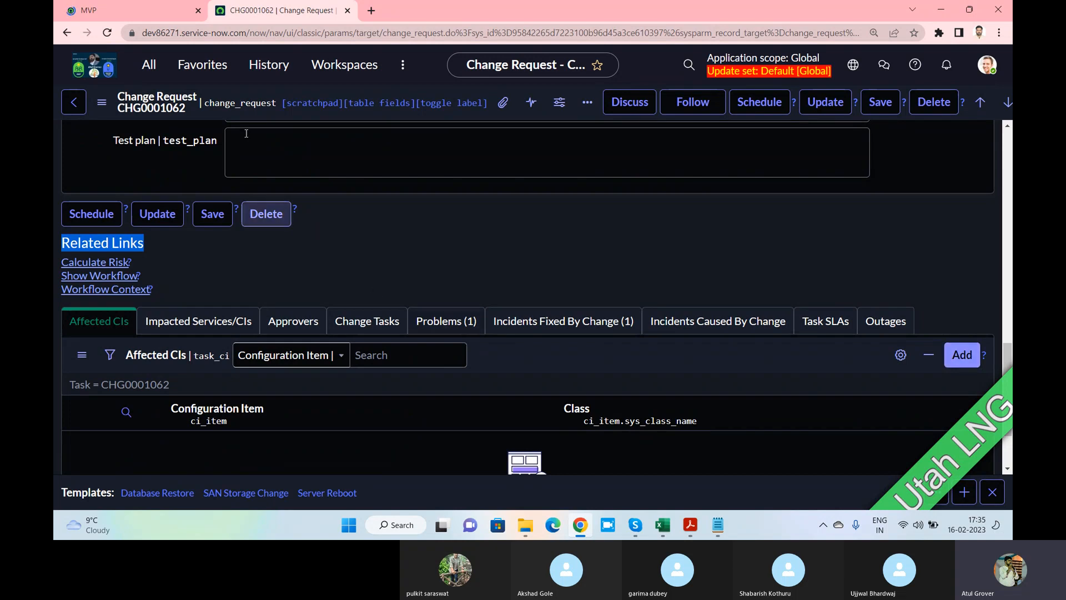
pyautogui.click(183, 12)
pyautogui.click(198, 11)
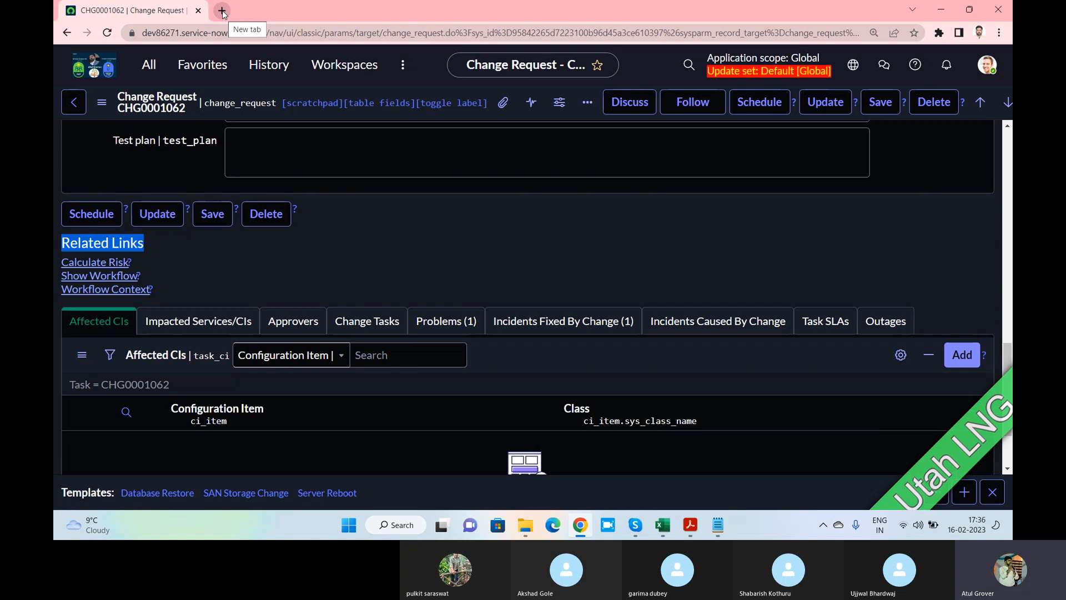
pyautogui.click(149, 64)
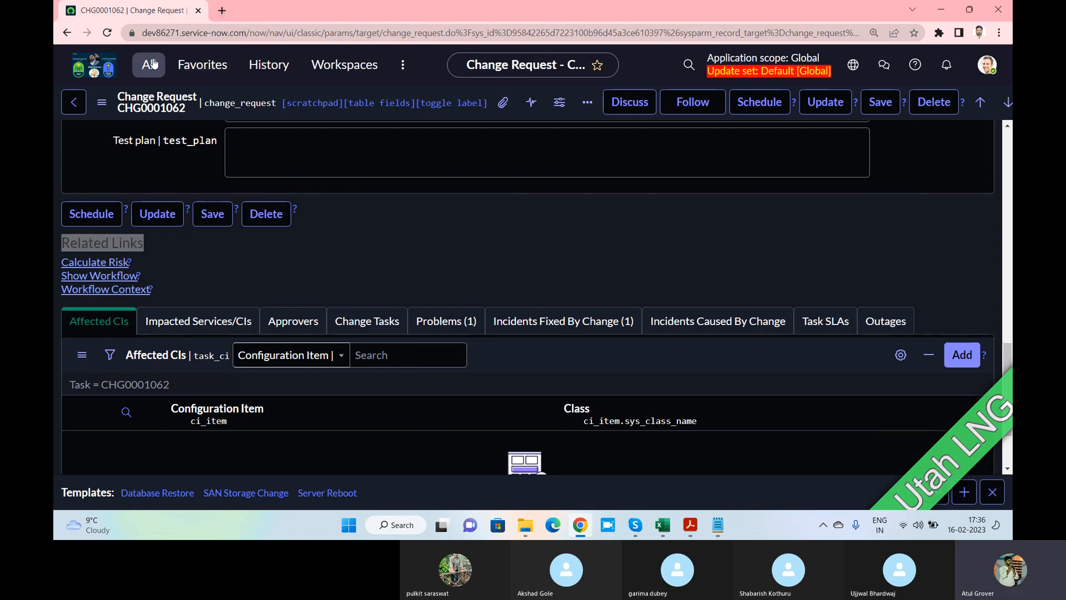
pyautogui.write('Ui ac')
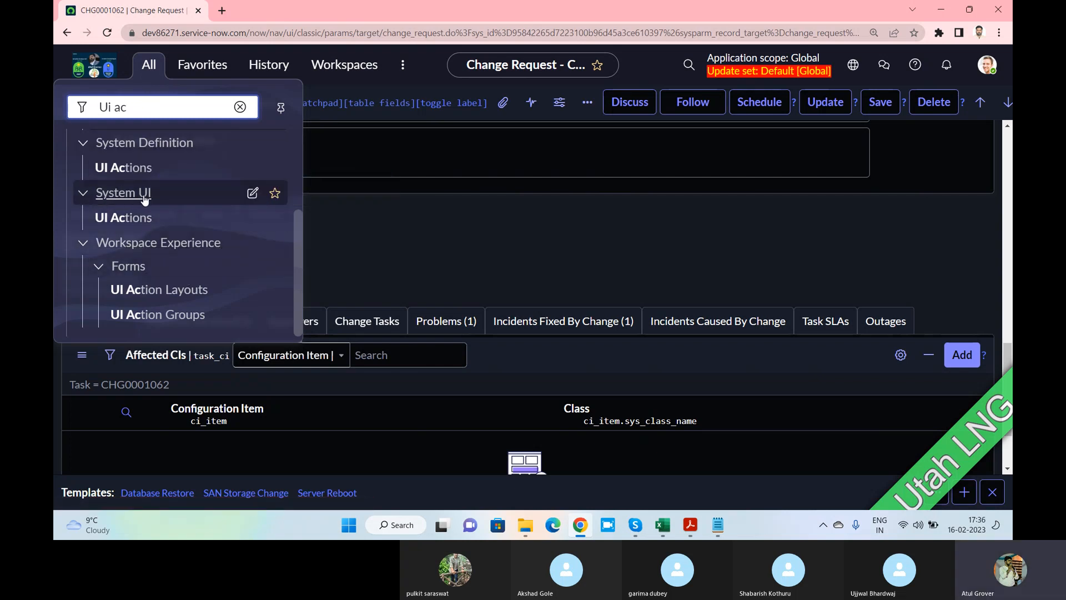
pyautogui.click(123, 218)
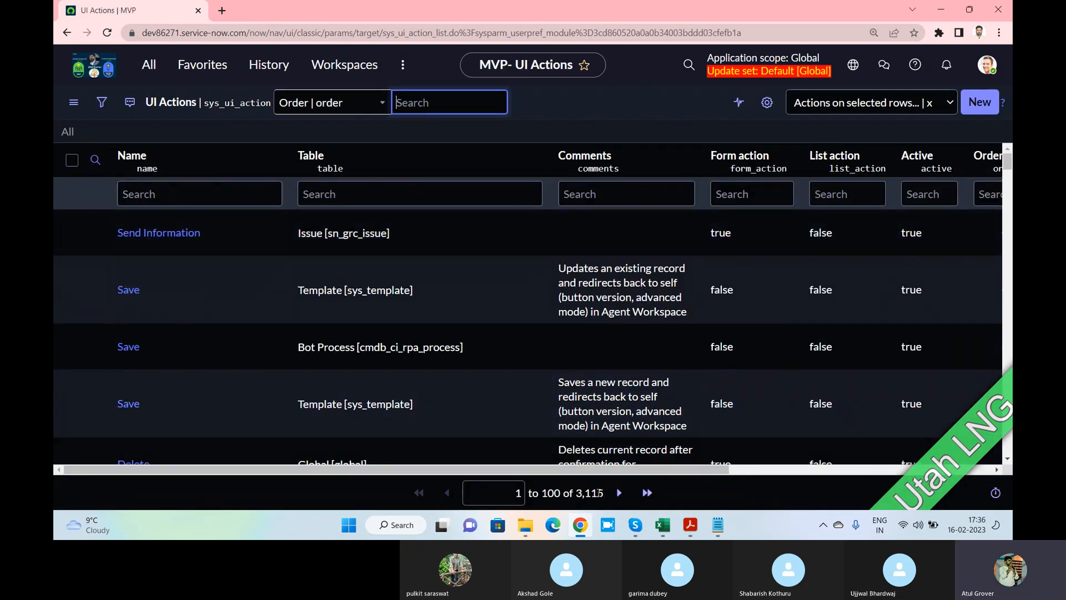
pyautogui.moveTo(604, 495); pyautogui.dragTo(575, 493)
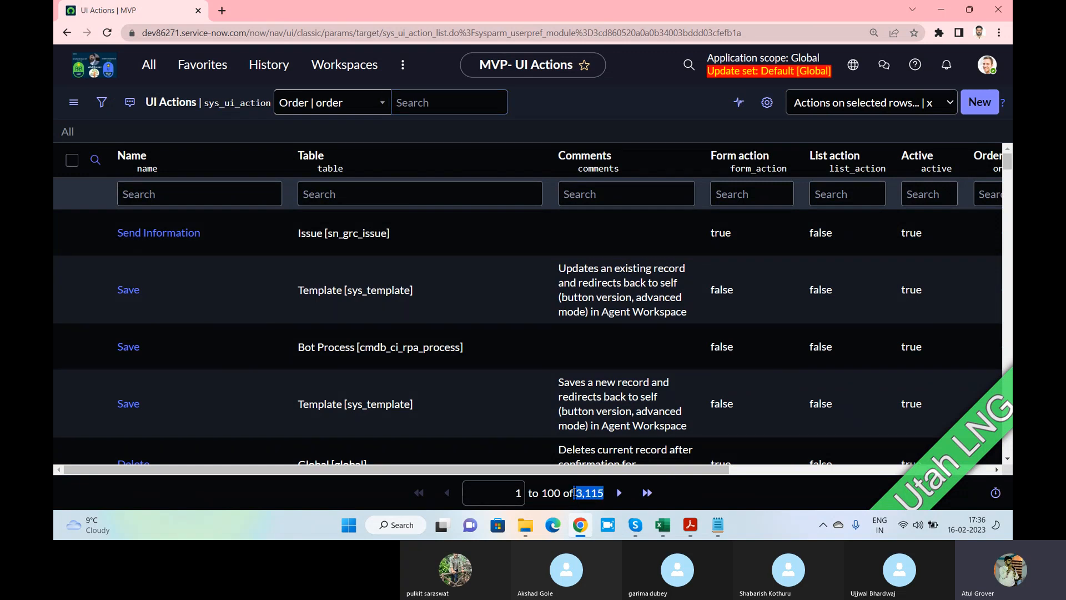
pyautogui.click(688, 65)
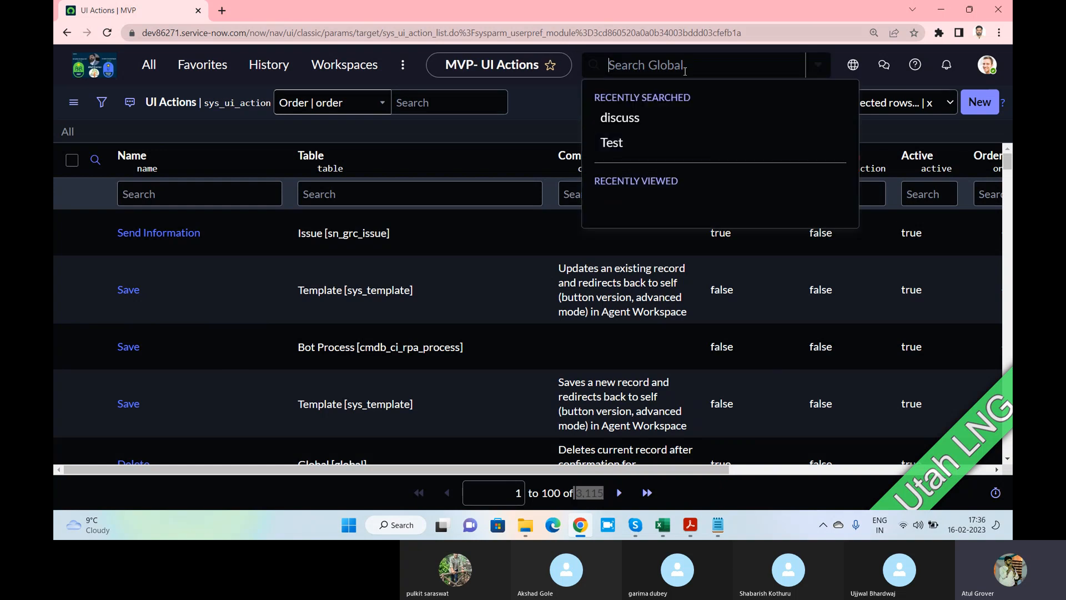
pyautogui.click(583, 493)
pyautogui.moveTo(576, 493); pyautogui.dragTo(605, 496)
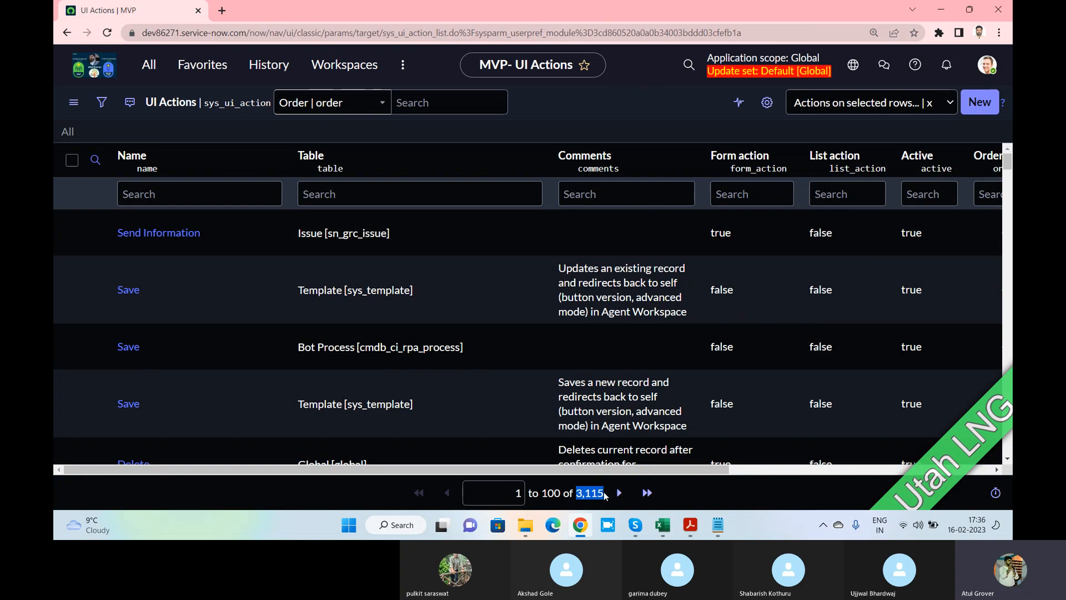
# Filter UI Actions by Table '*incide', then clear that table filter
pyautogui.click(332, 194)
pyautogui.write('*incide')
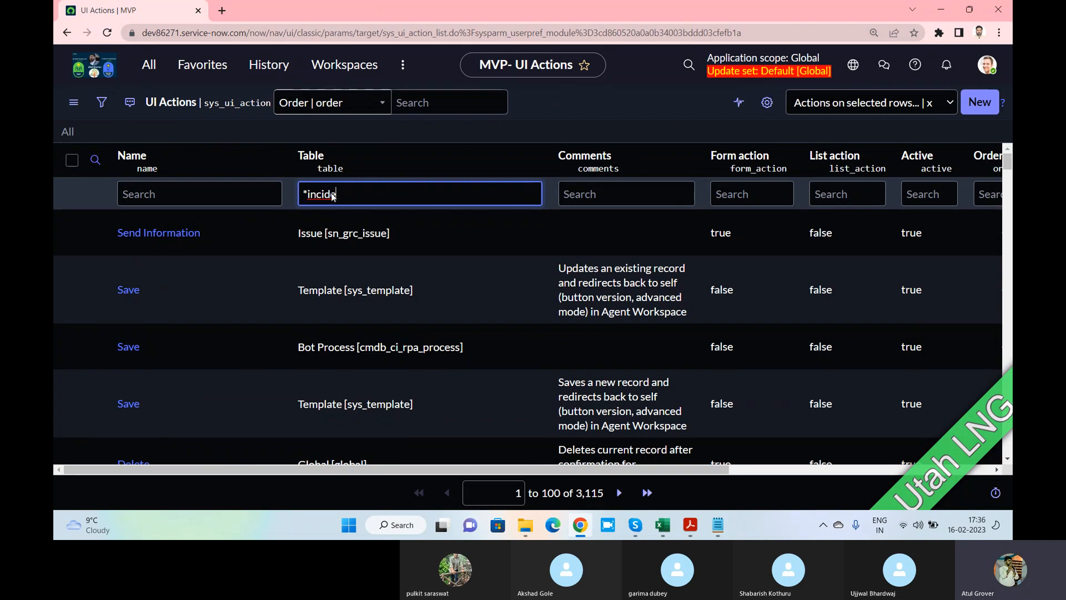
pyautogui.press('Return')
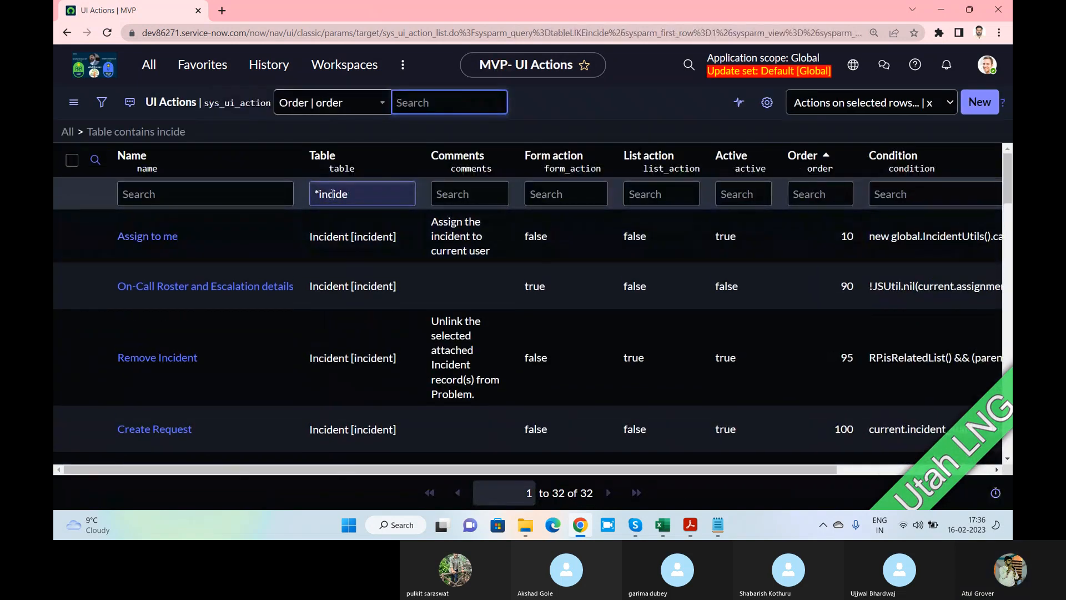
pyautogui.click(131, 189)
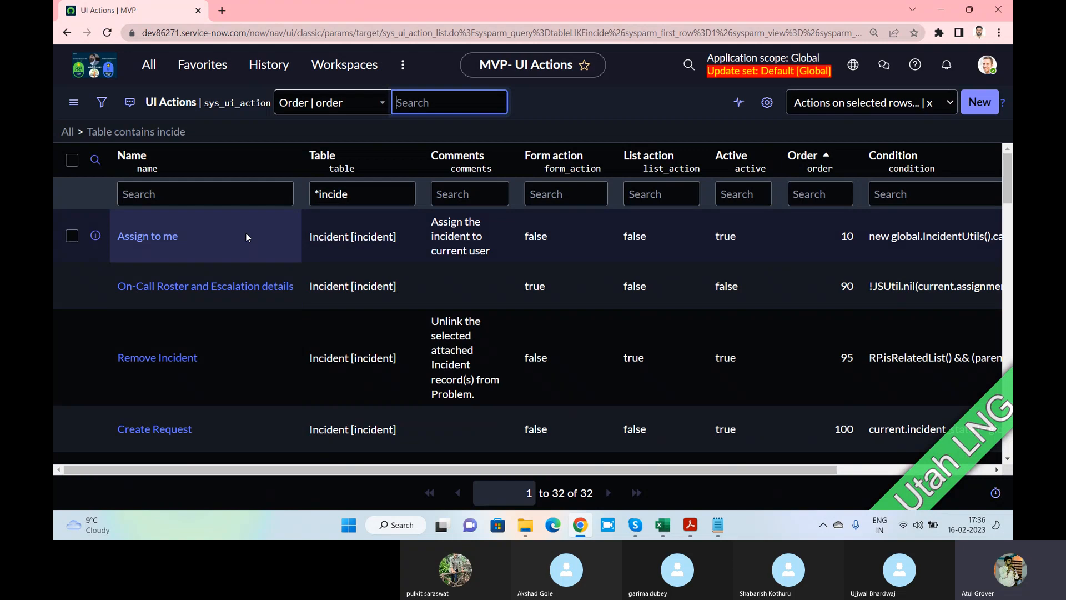
pyautogui.scroll(-5, 245, 232)
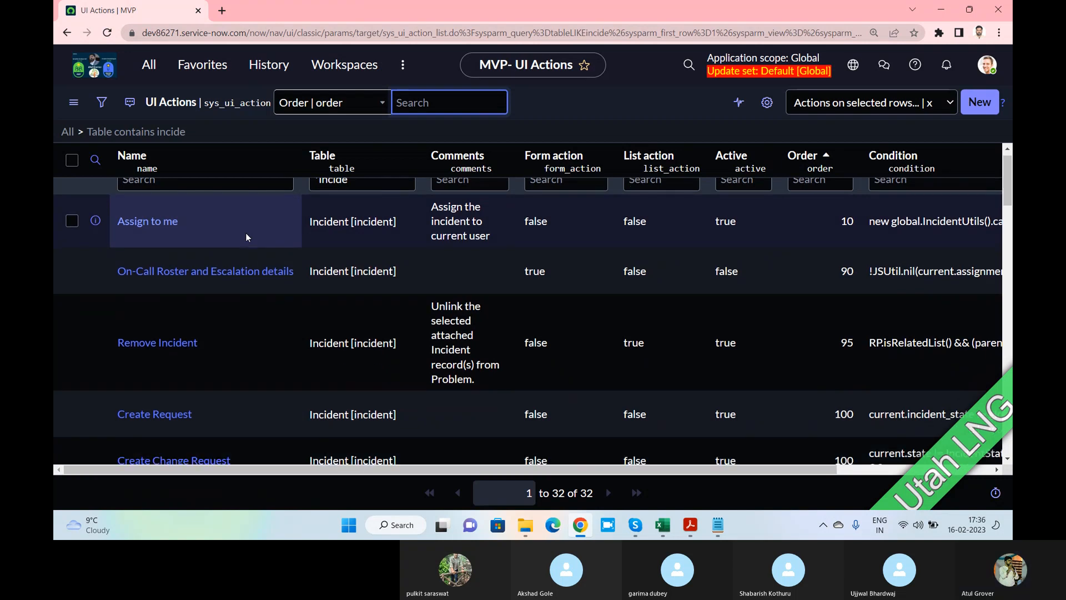
pyautogui.scroll(-9, 245, 232)
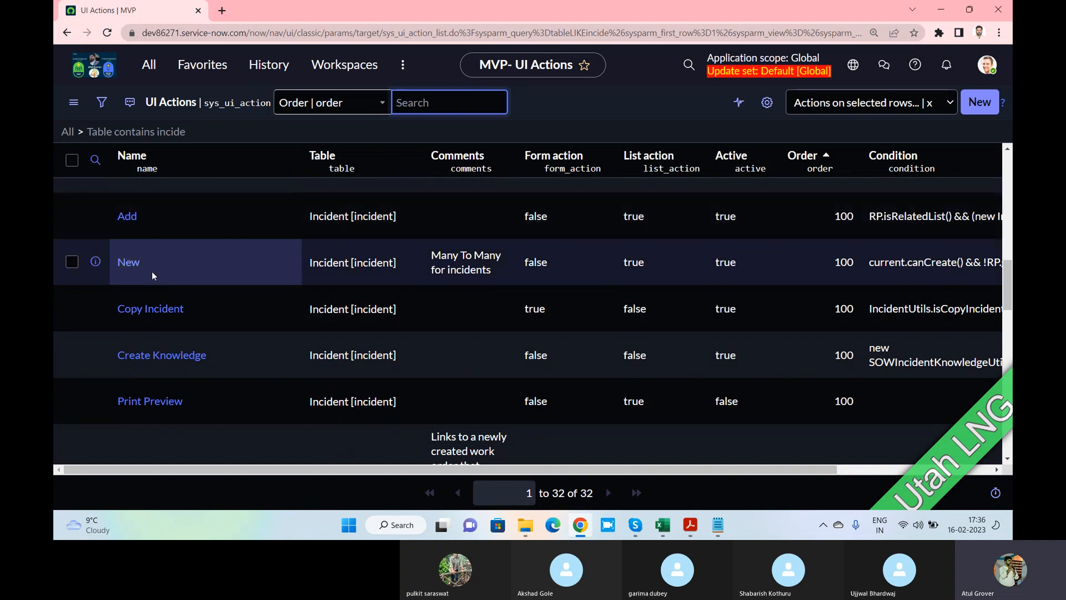
pyautogui.scroll(10, 168, 259)
pyautogui.click(95, 160)
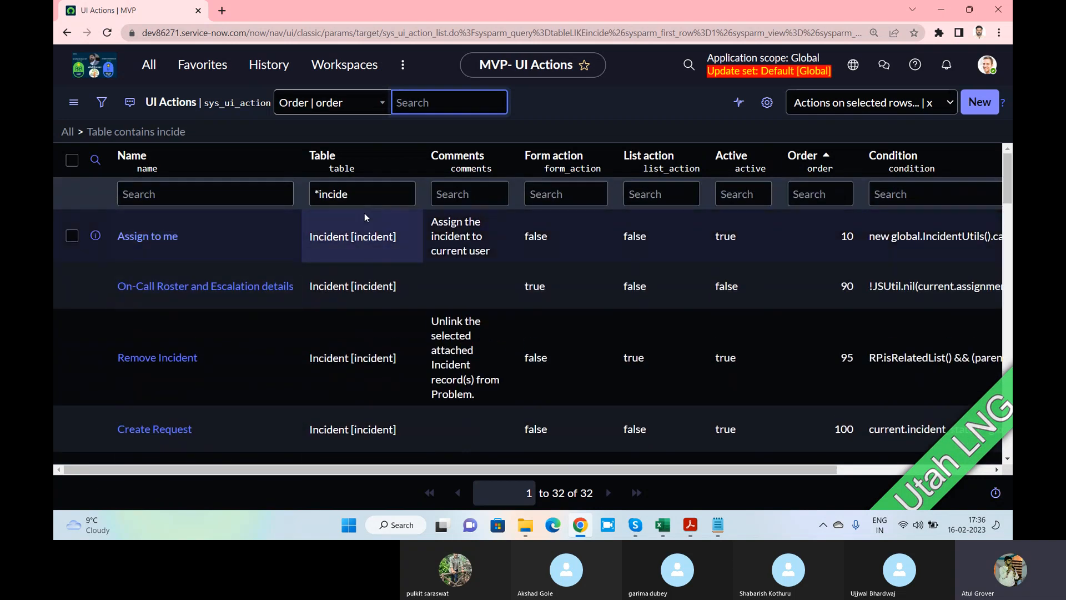
pyautogui.press('BackSpace')
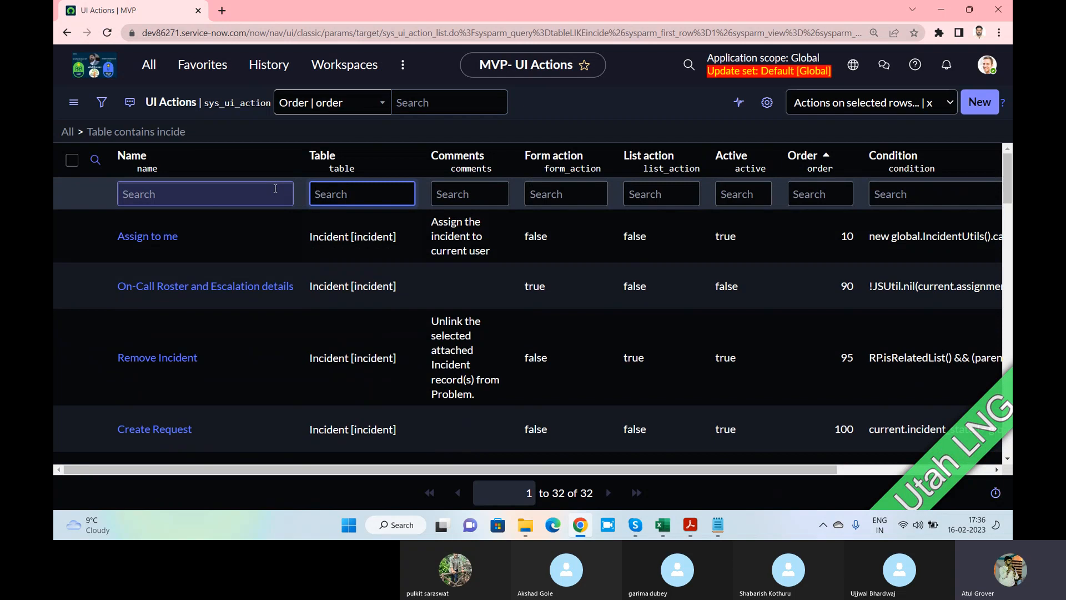
# Filter Name by '*save' and review the global Save action and its description
pyautogui.click(267, 194)
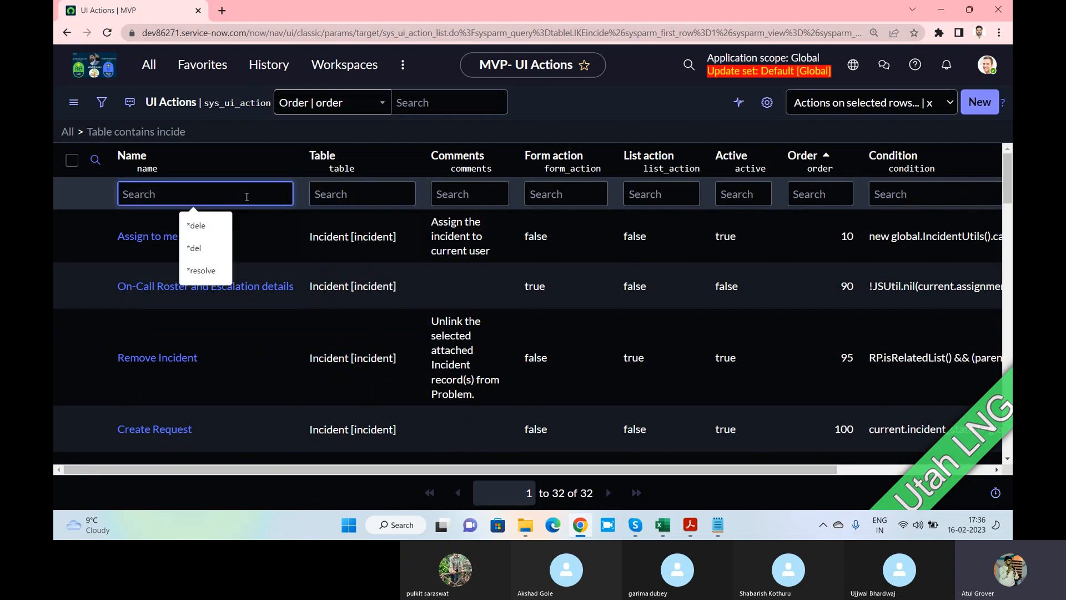
pyautogui.write('*save')
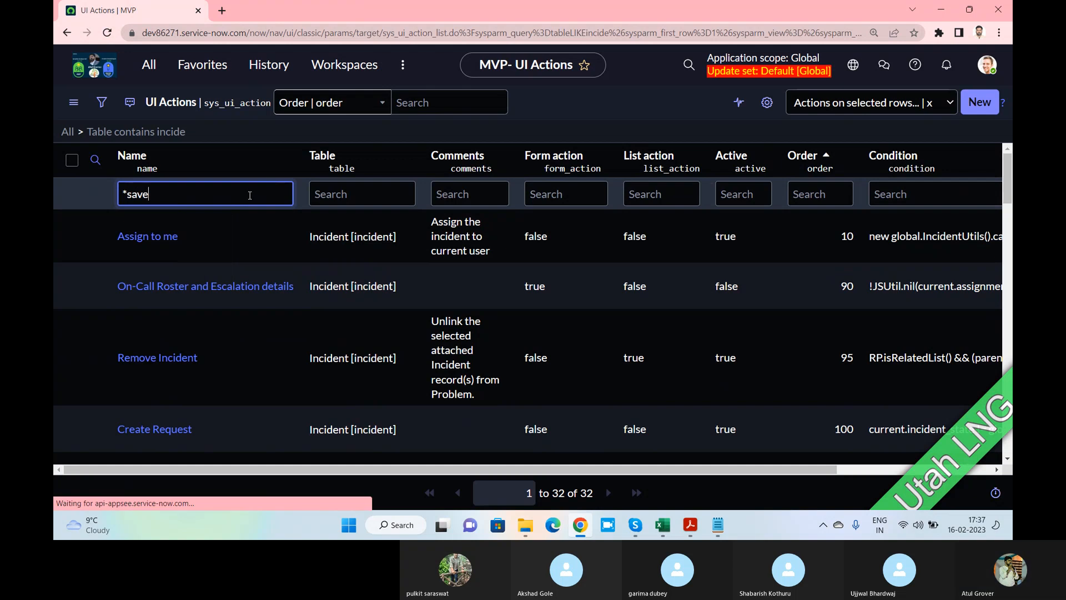
pyautogui.press('Return')
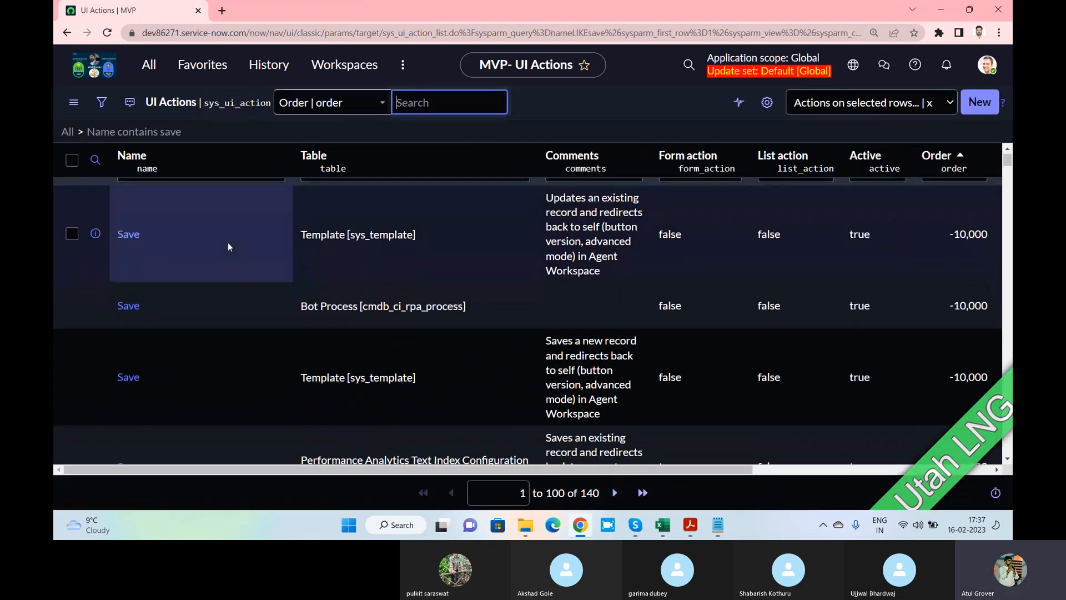
pyautogui.scroll(-2, 228, 243)
pyautogui.scroll(-3, 194, 229)
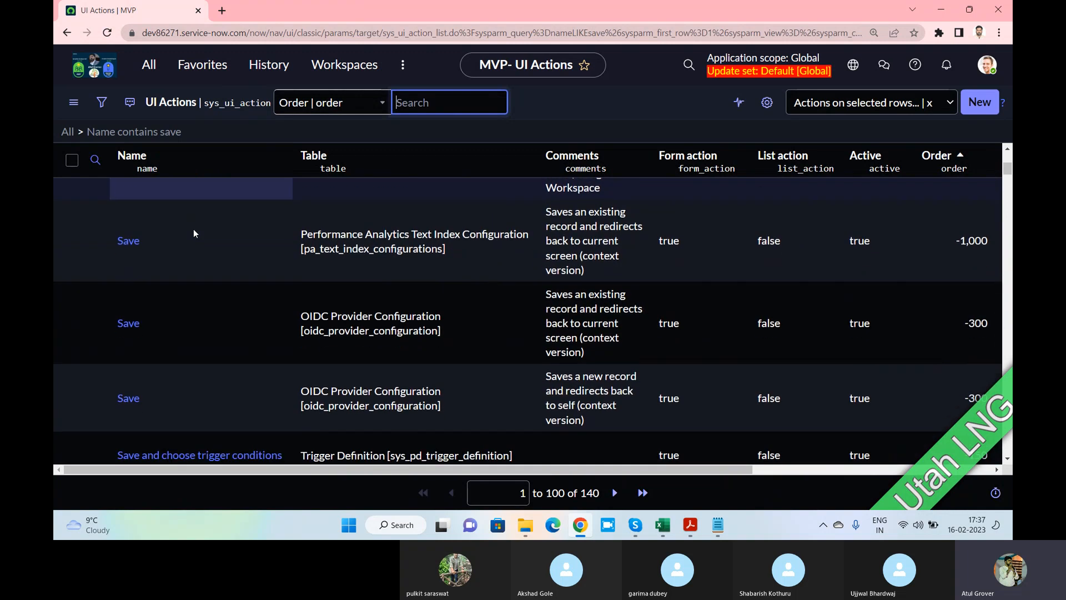
pyautogui.moveTo(602, 496); pyautogui.dragTo(586, 495)
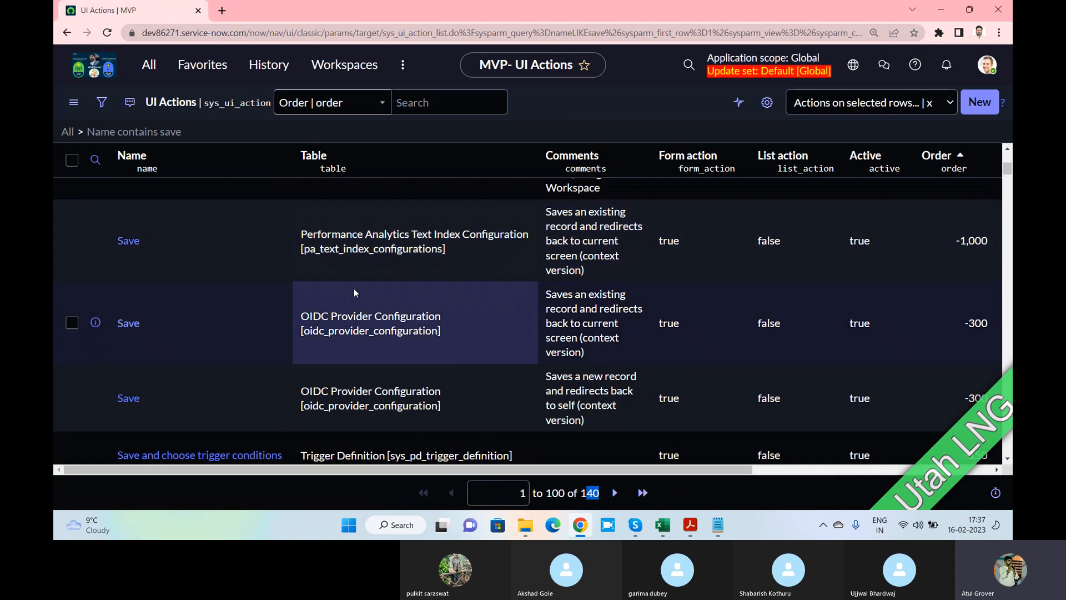
pyautogui.scroll(-3, 396, 225)
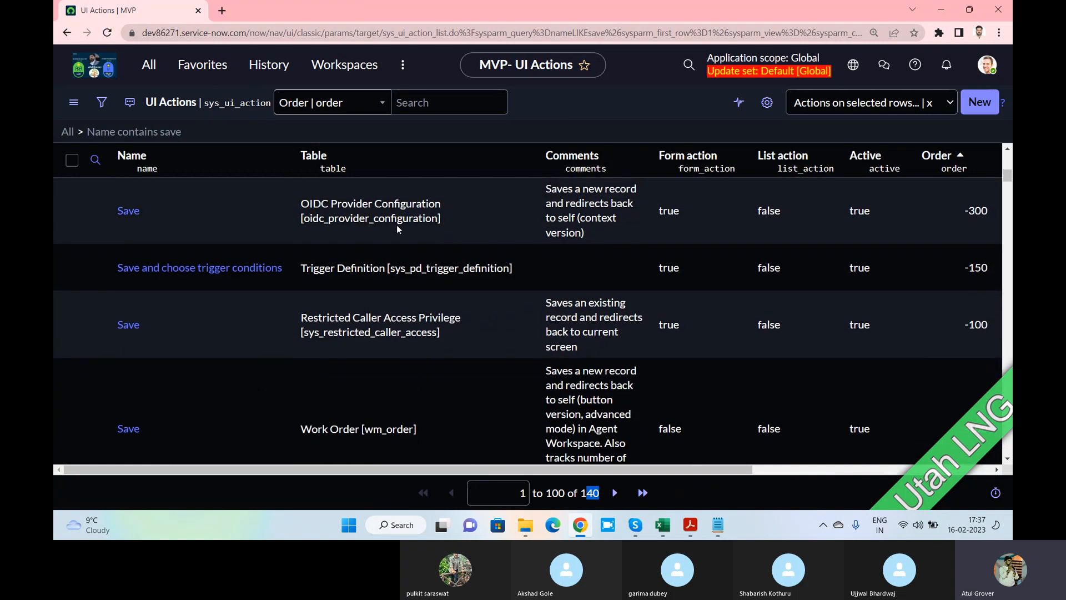
pyautogui.scroll(-4, 396, 226)
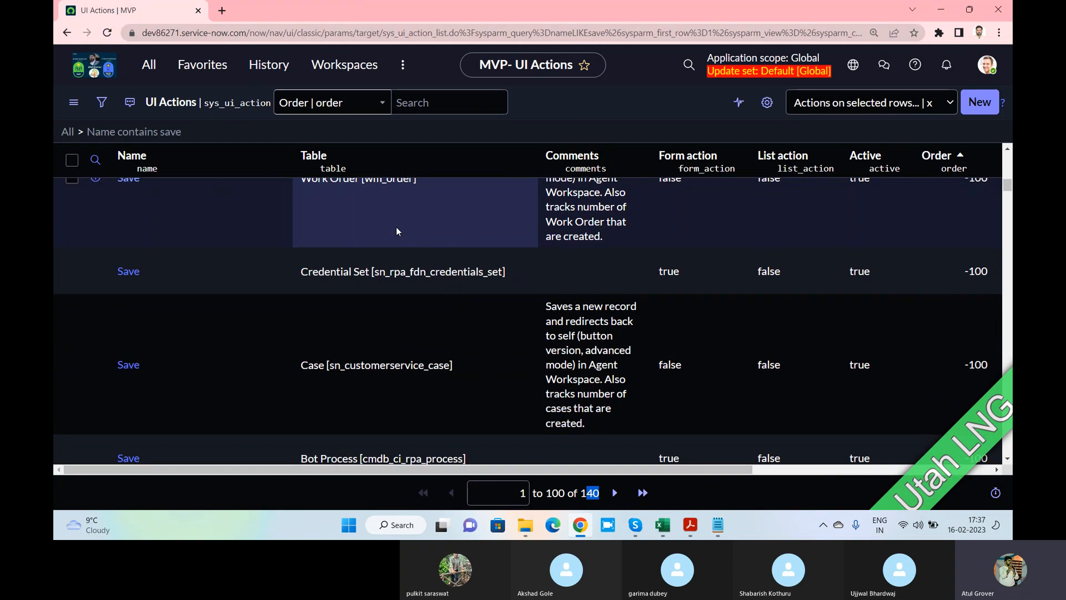
pyautogui.scroll(-4, 396, 227)
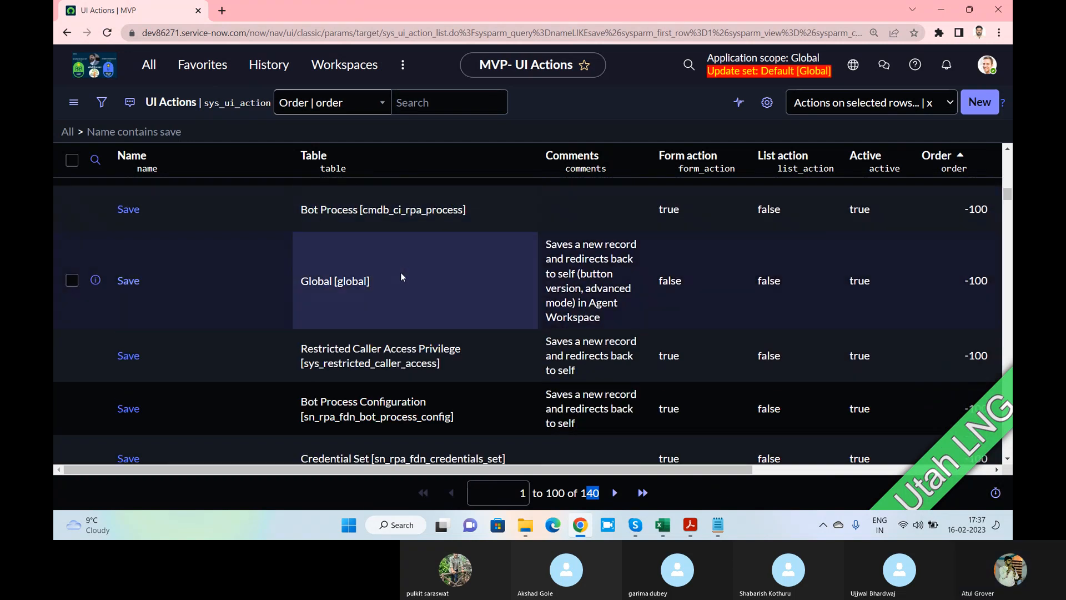
pyautogui.moveTo(383, 284); pyautogui.dragTo(124, 280)
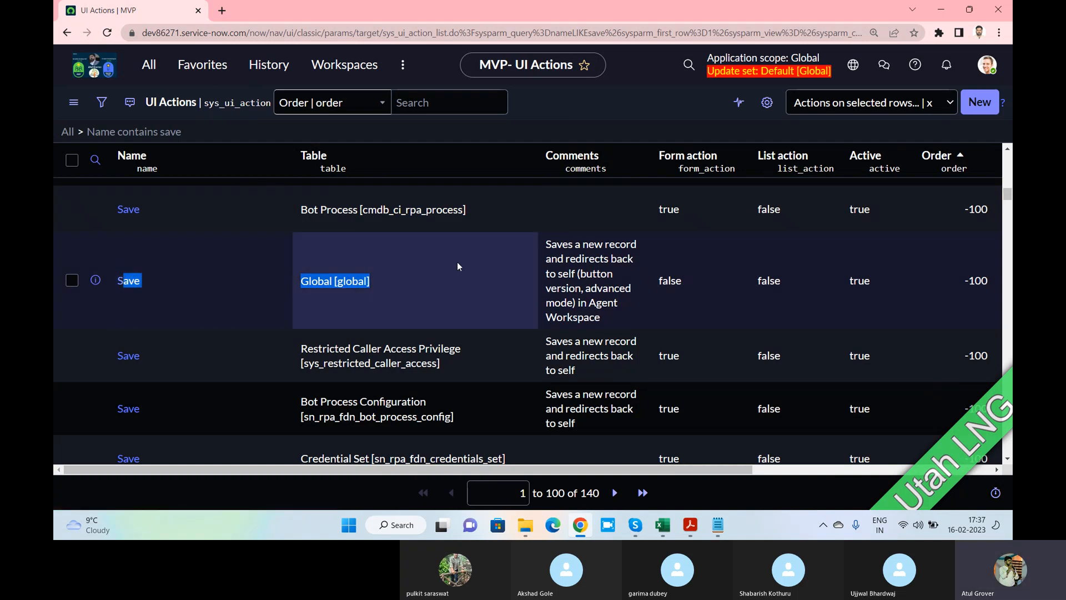
pyautogui.moveTo(600, 320); pyautogui.dragTo(529, 258)
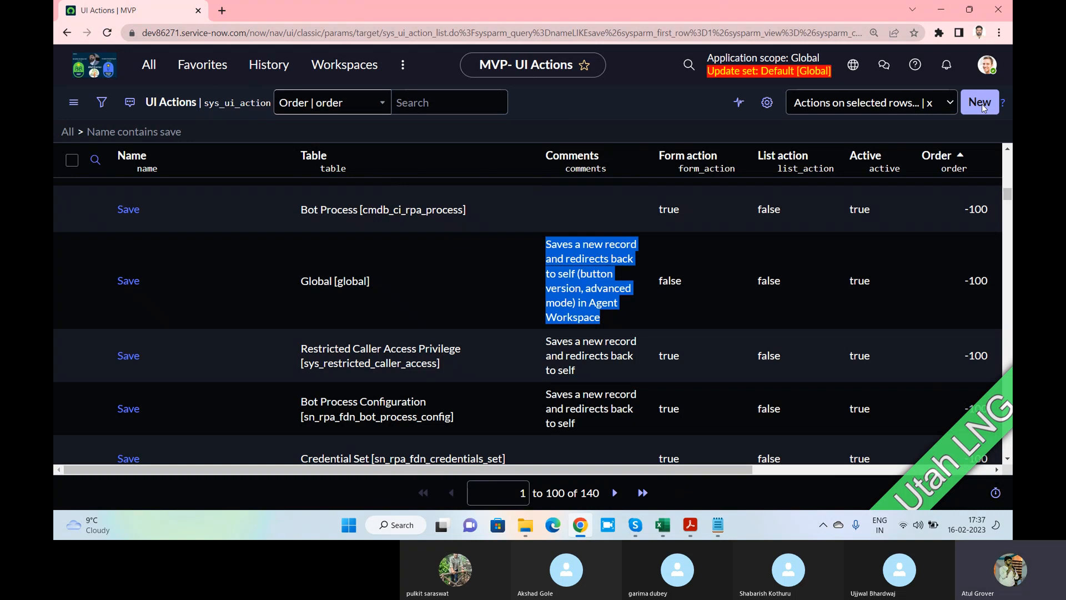
# Create UI Action 'LNG Training' on table Change Request [change_request] and save it
pyautogui.click(981, 103)
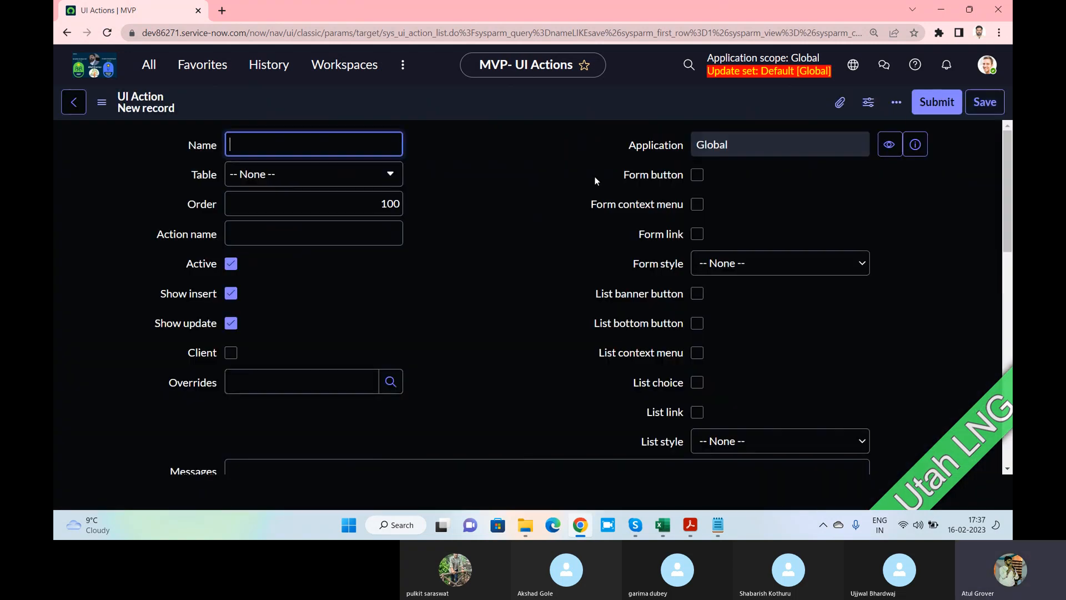
pyautogui.scroll(-7, 509, 169)
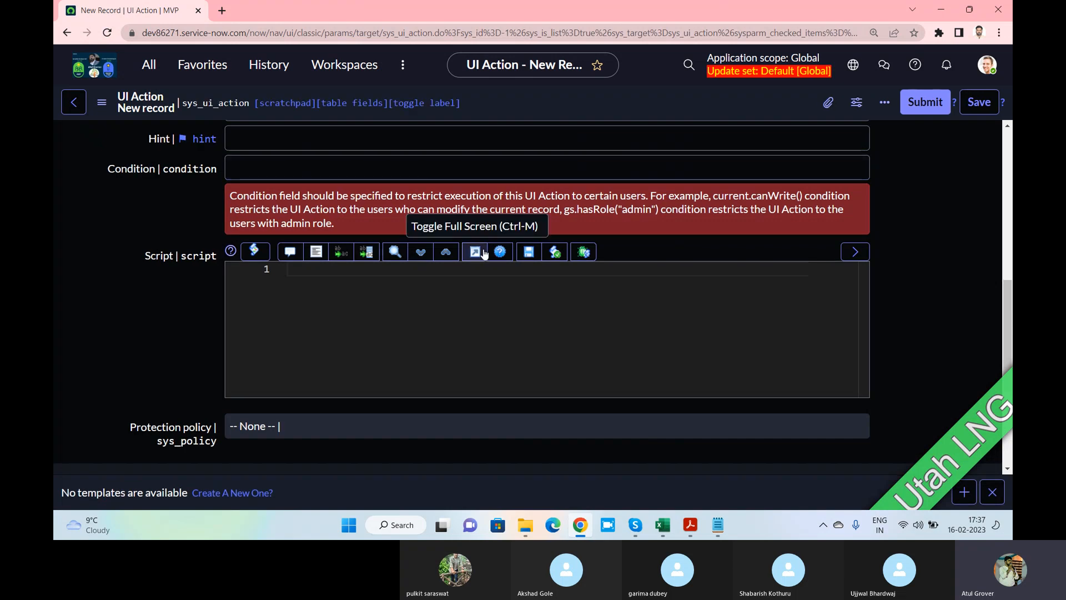
pyautogui.scroll(8, 483, 252)
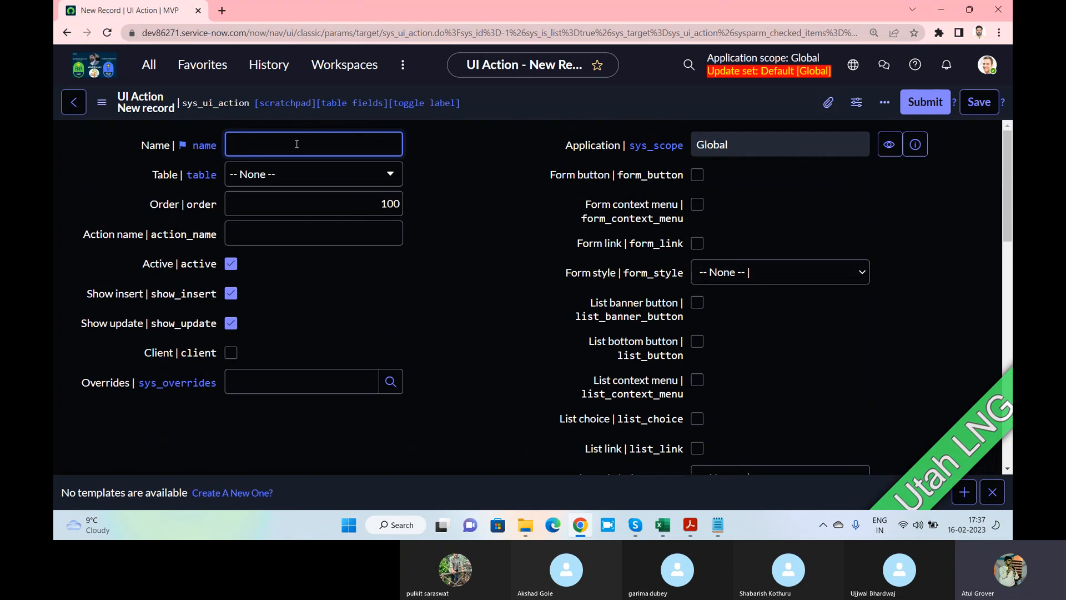
pyautogui.write('LNG Training')
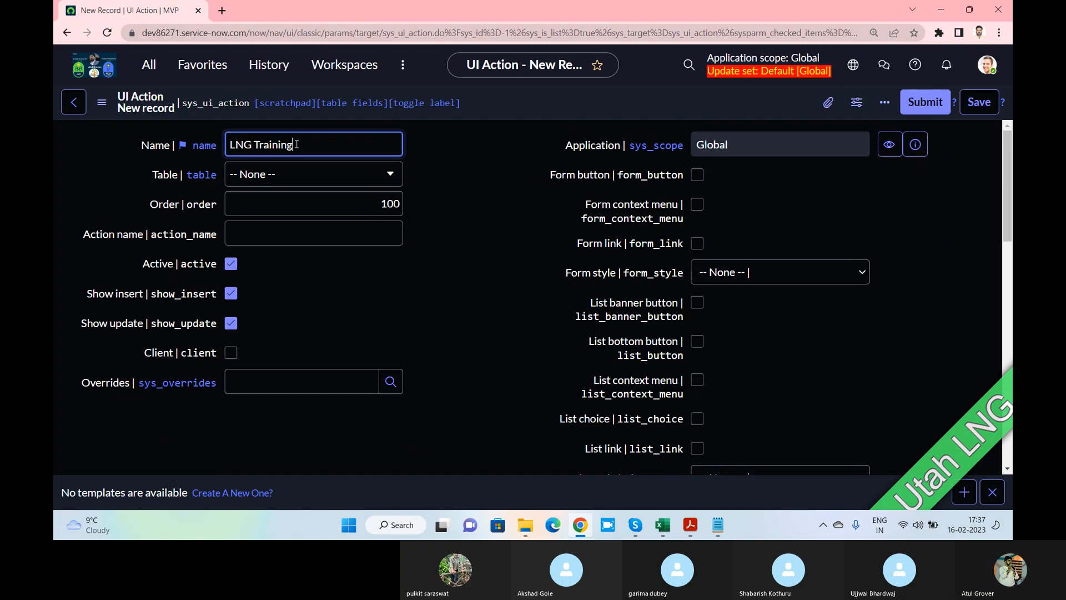
pyautogui.click(300, 177)
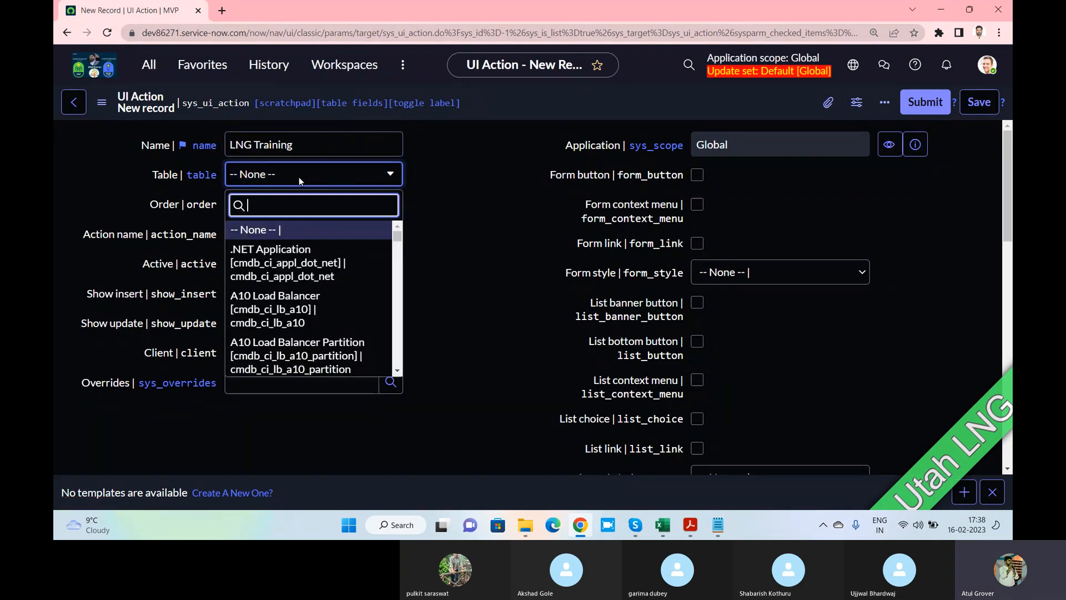
pyautogui.write('change_')
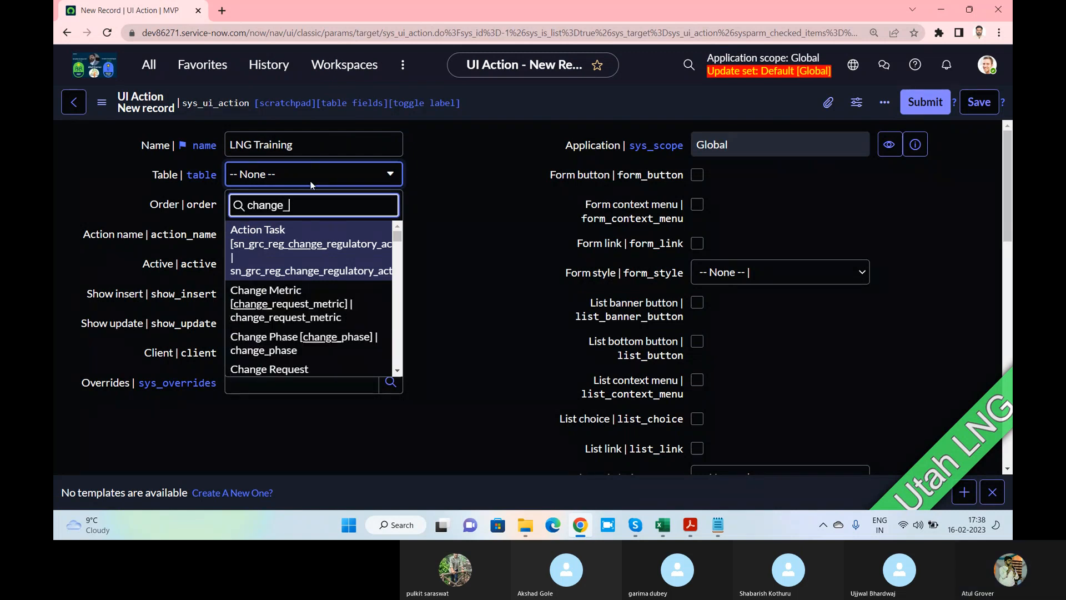
pyautogui.write('req')
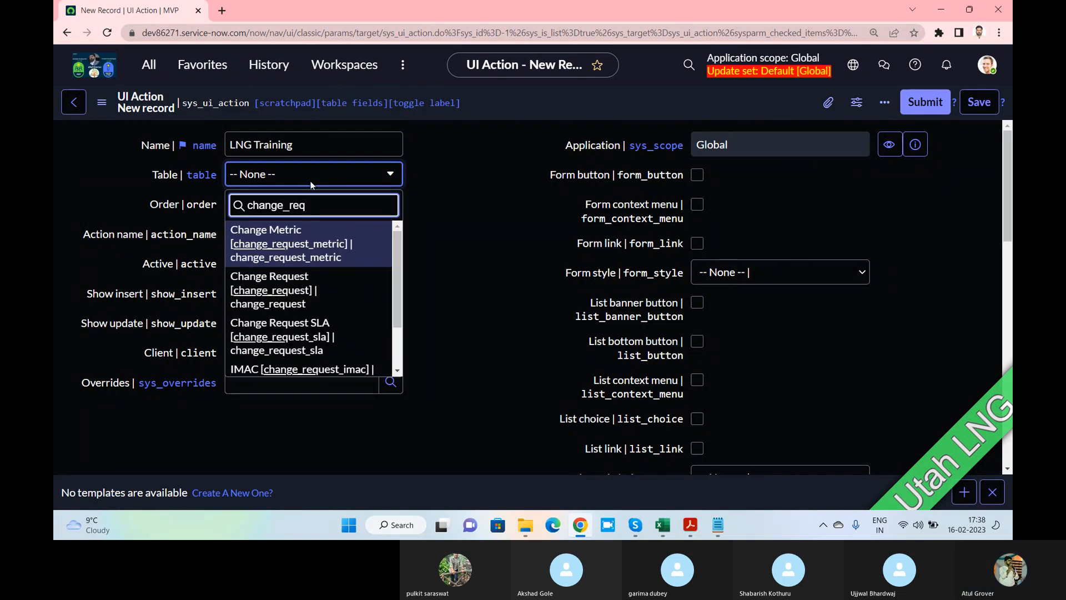
pyautogui.click(290, 302)
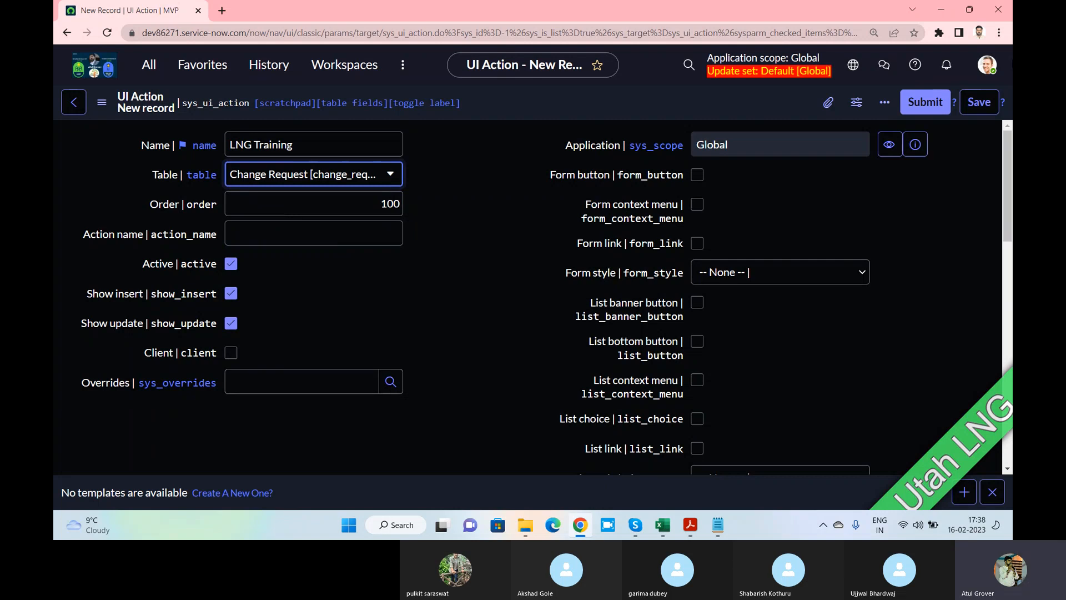
pyautogui.click(981, 107)
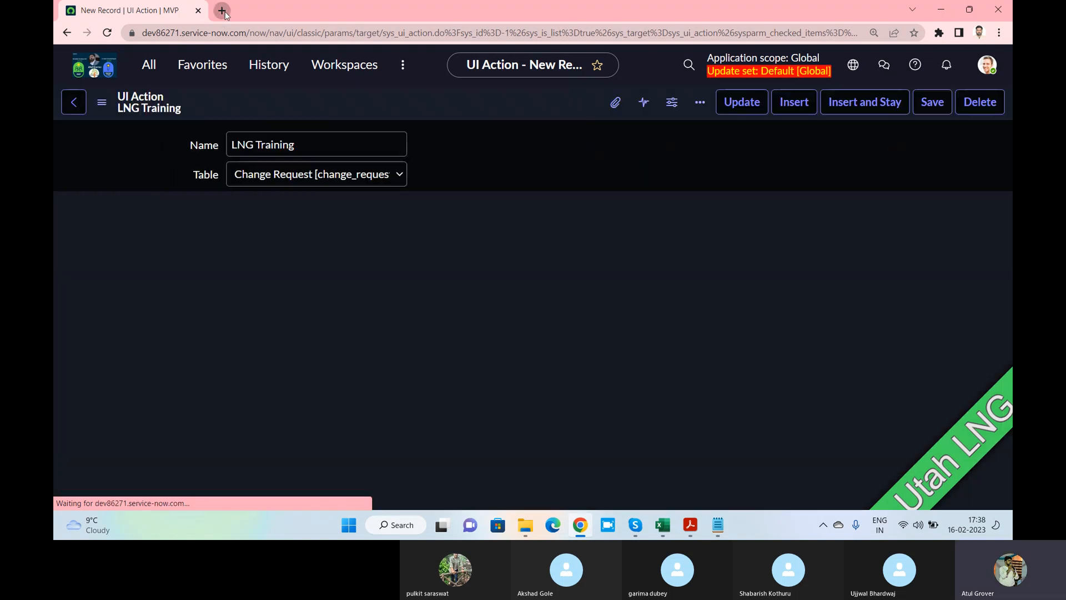
# Open change_request_list.do in a new tab and start a new Normal change request
pyautogui.click(221, 11)
pyautogui.write('dev')
pyautogui.press('Right')
pyautogui.write('/ch')
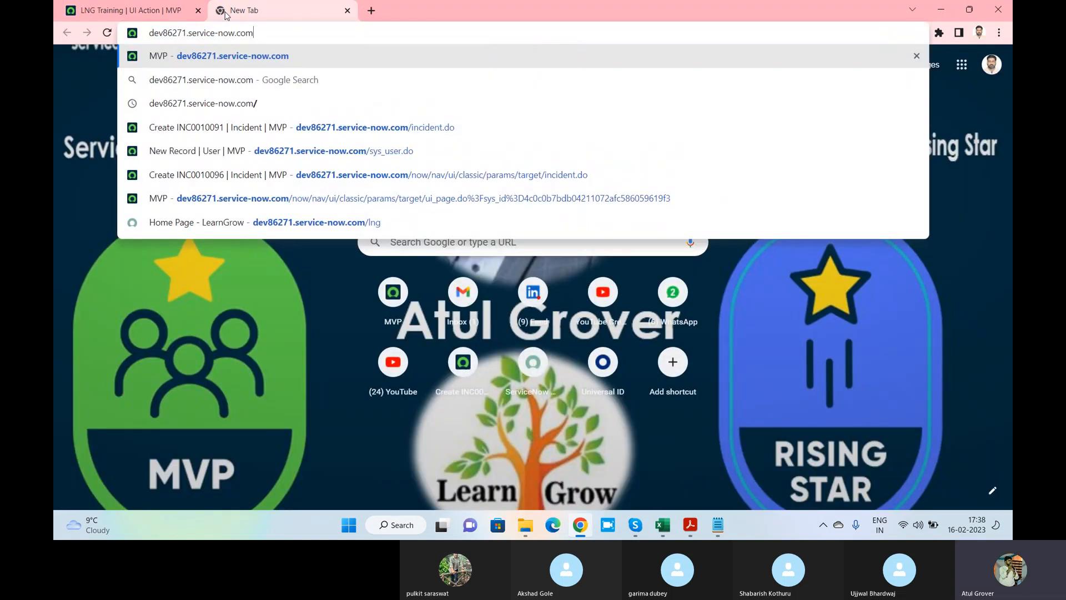
pyautogui.press('Right')
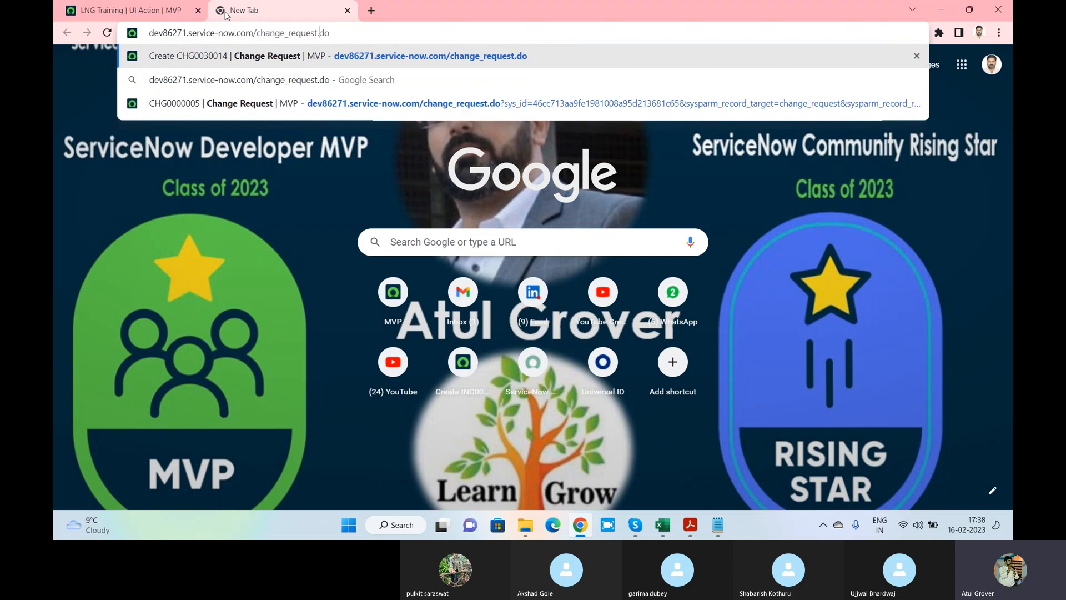
pyautogui.press('Left')
pyautogui.press('Left')
pyautogui.press('Left')
pyautogui.write('_list')
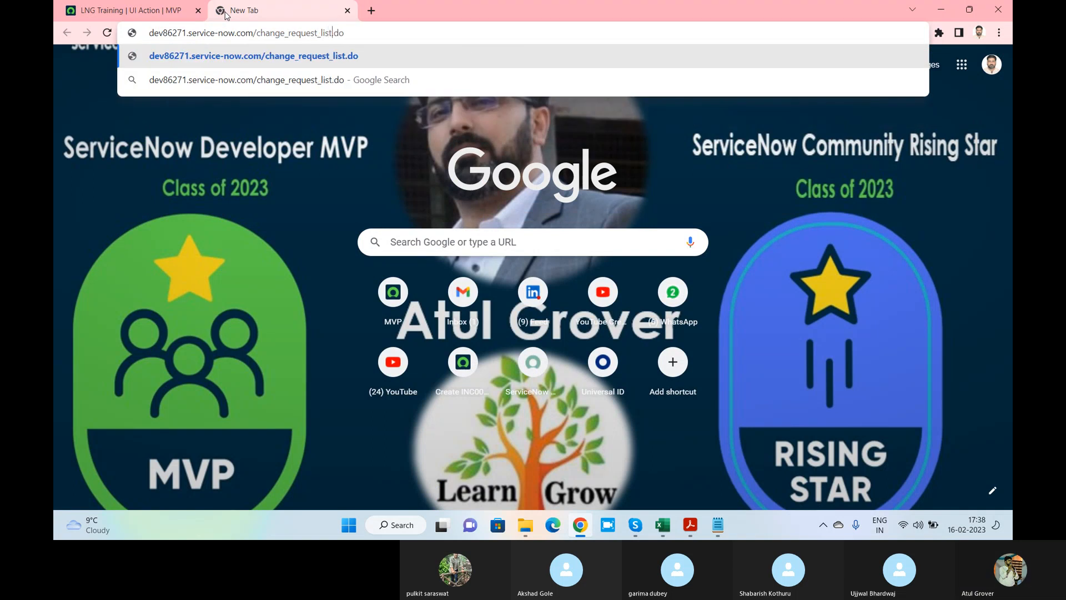
pyautogui.press('Return')
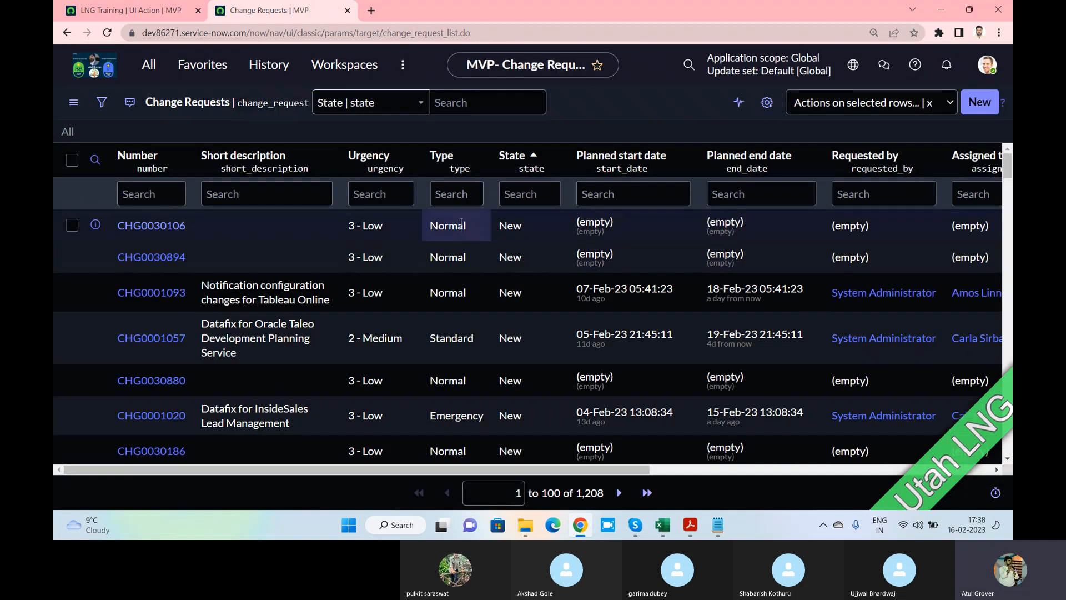
pyautogui.click(991, 102)
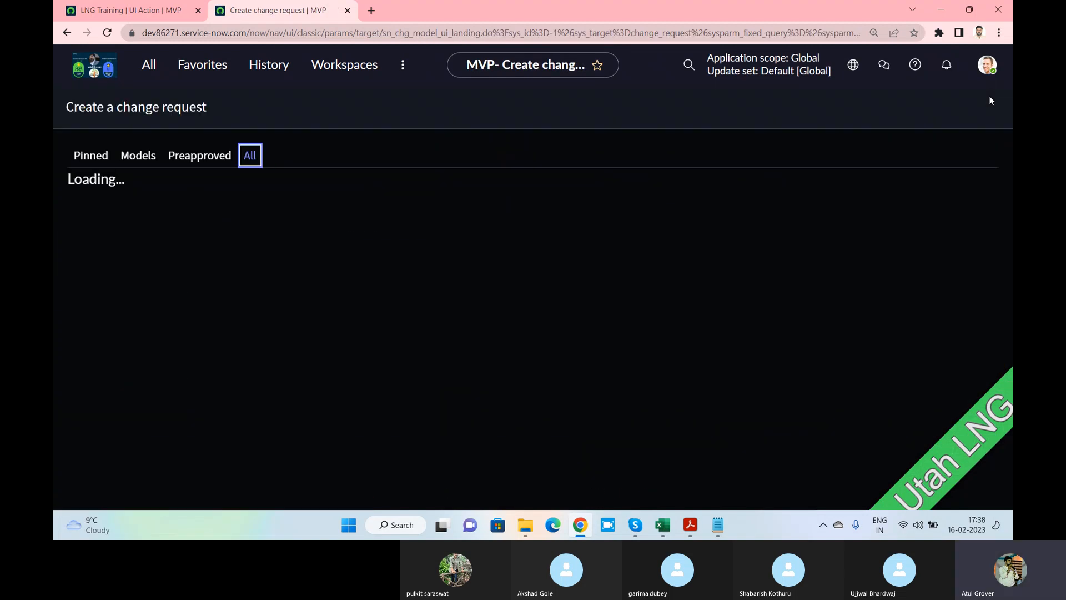
pyautogui.click(434, 228)
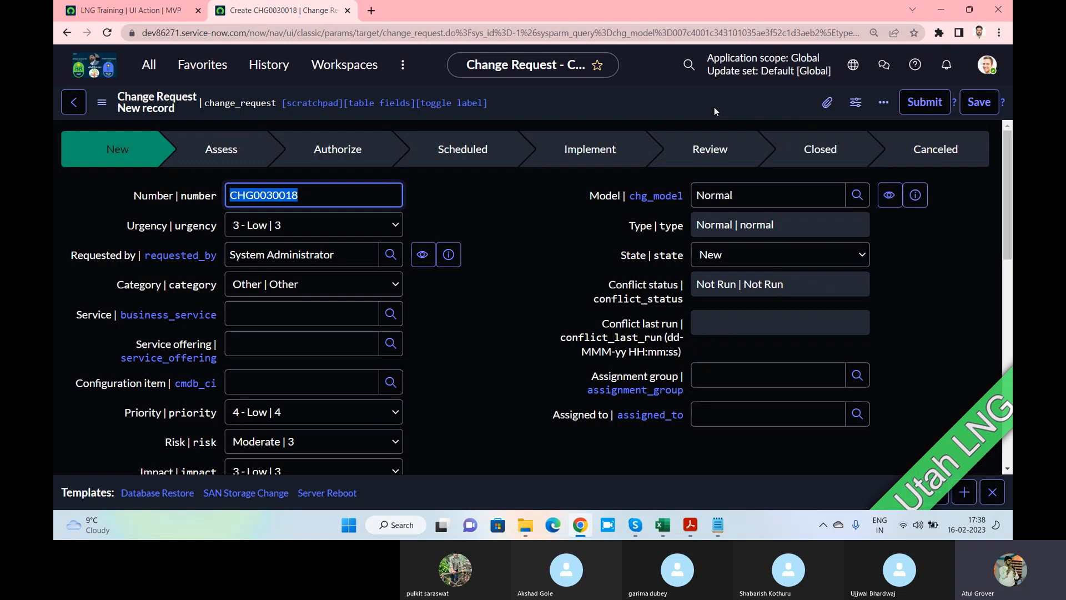
pyautogui.click(149, 15)
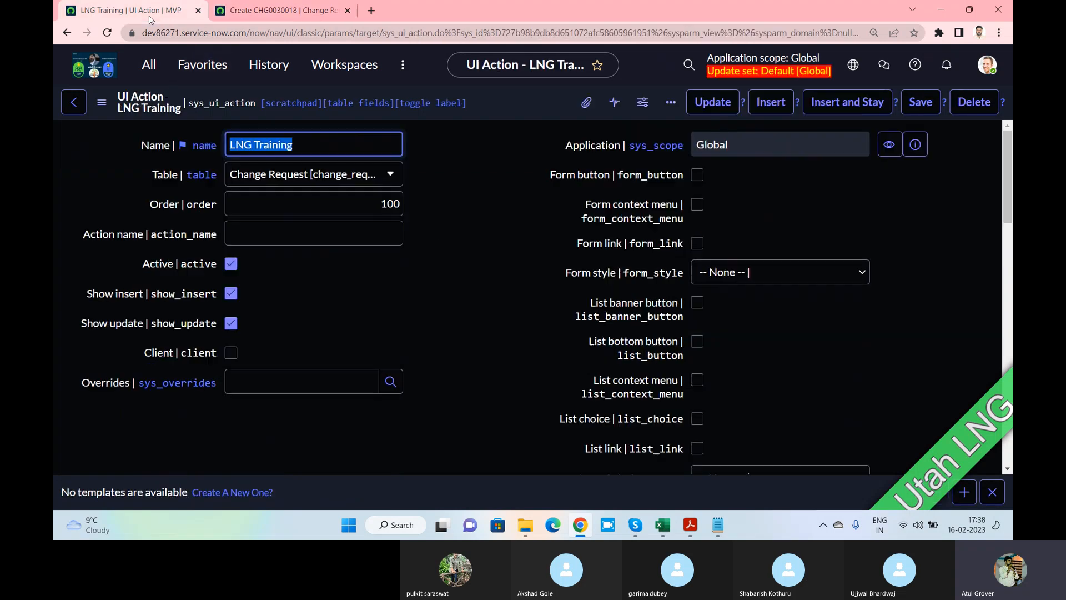
pyautogui.click(277, 12)
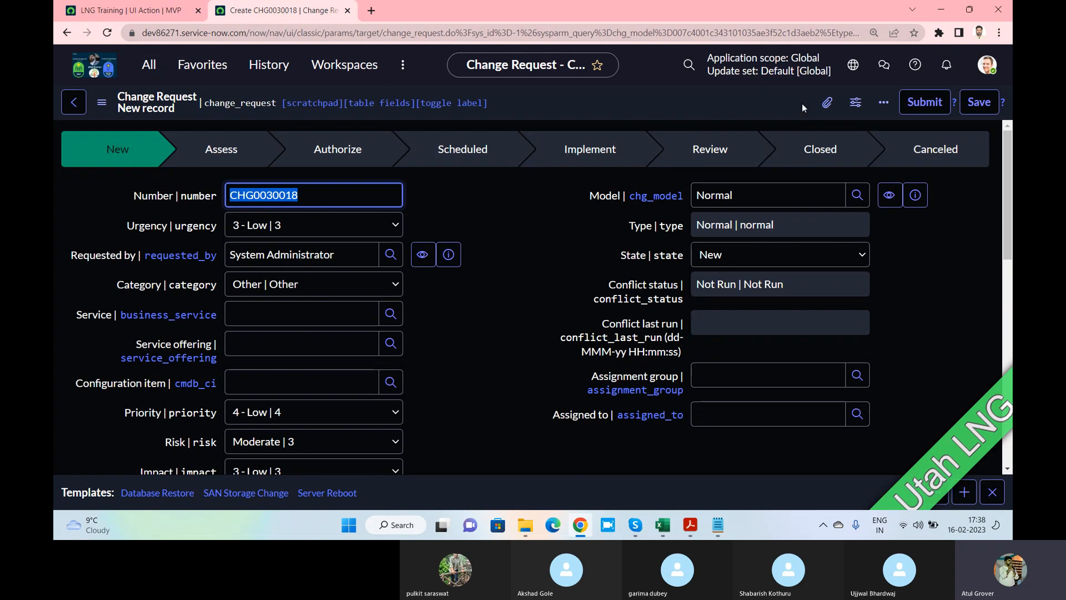
pyautogui.click(101, 102)
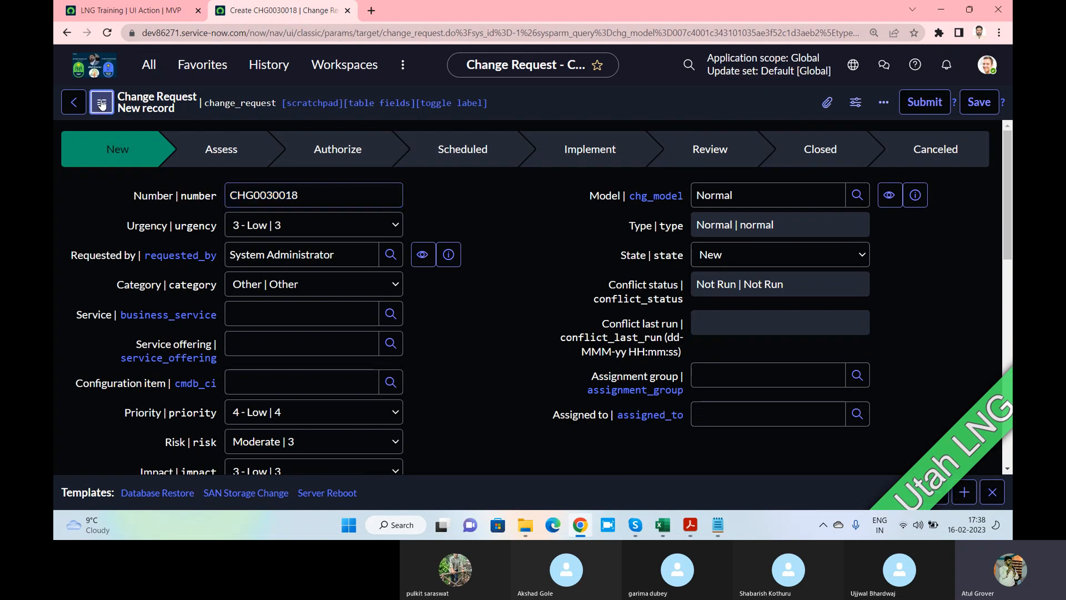
pyautogui.rightClick(560, 106)
pyautogui.scroll(-10, 500, 250)
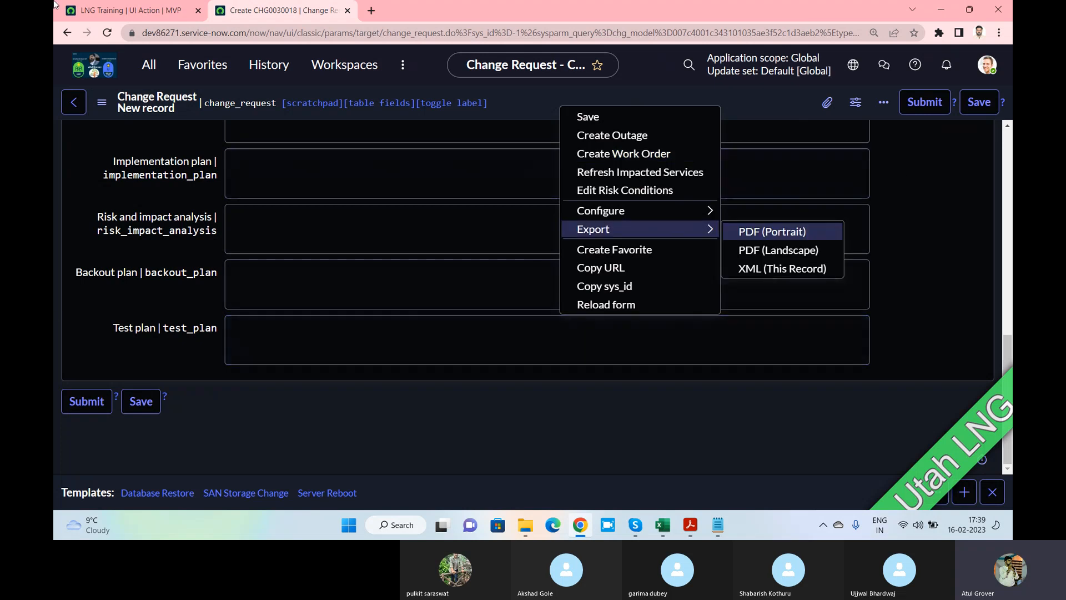
pyautogui.click(110, 14)
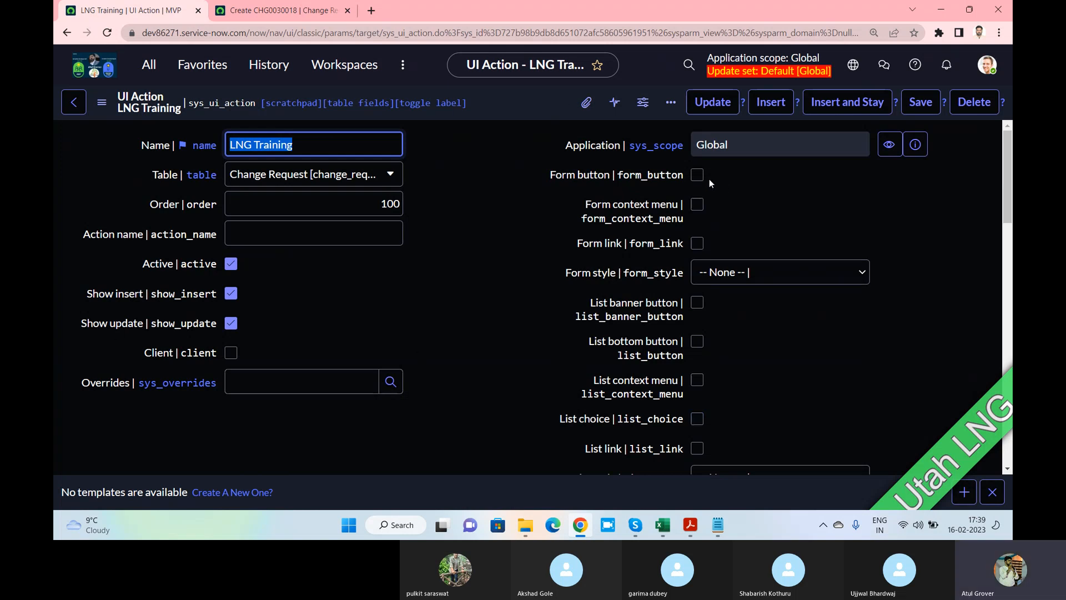
# Check Form button and Form context menu on LNG Training, comparing with the change form
pyautogui.click(315, 145)
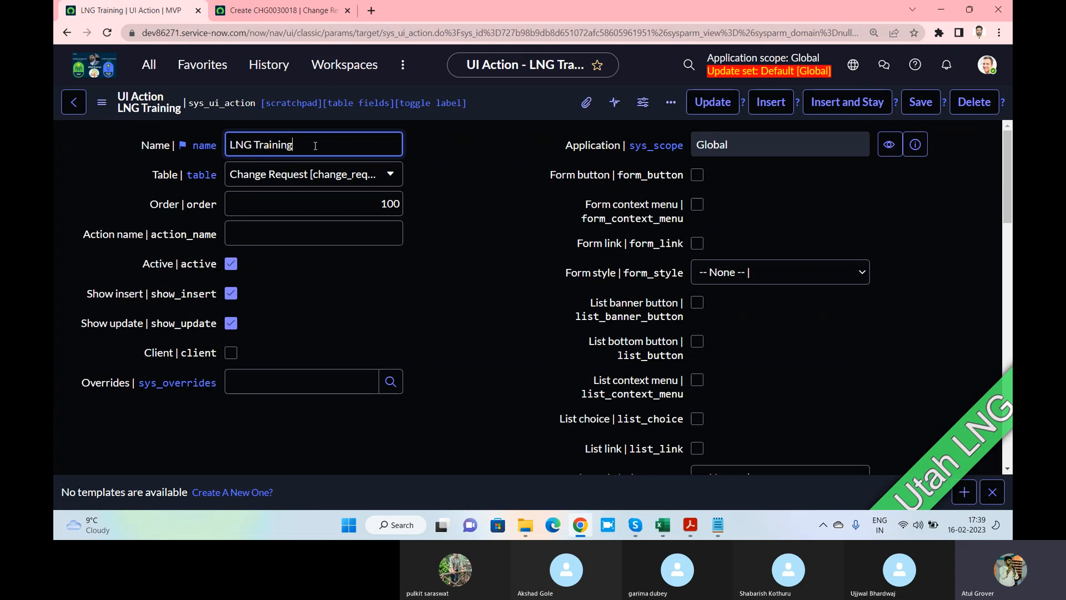
pyautogui.click(698, 175)
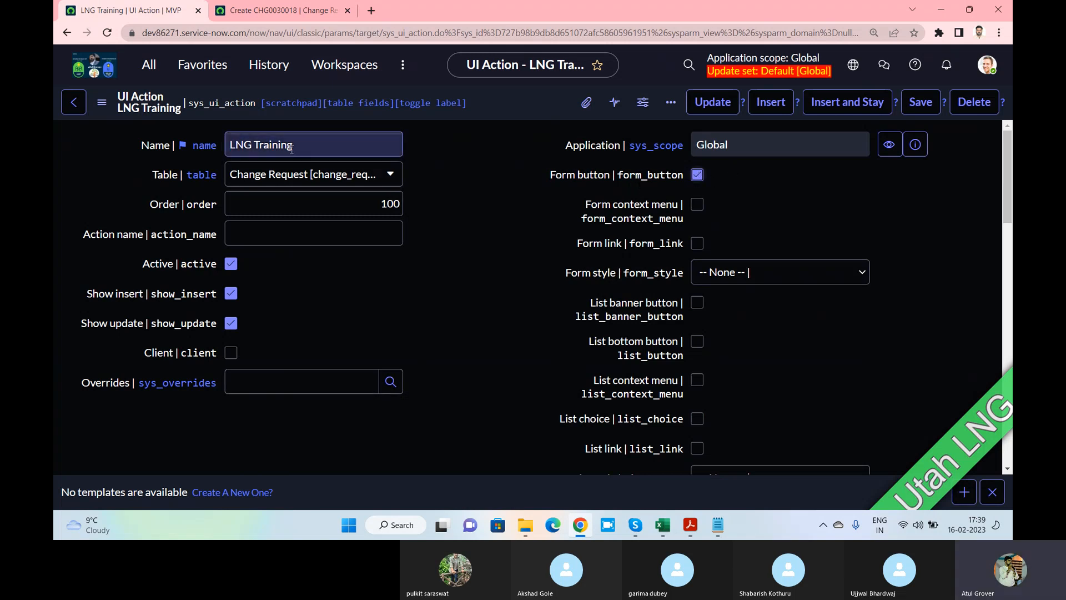
pyautogui.moveTo(303, 146); pyautogui.dragTo(211, 151)
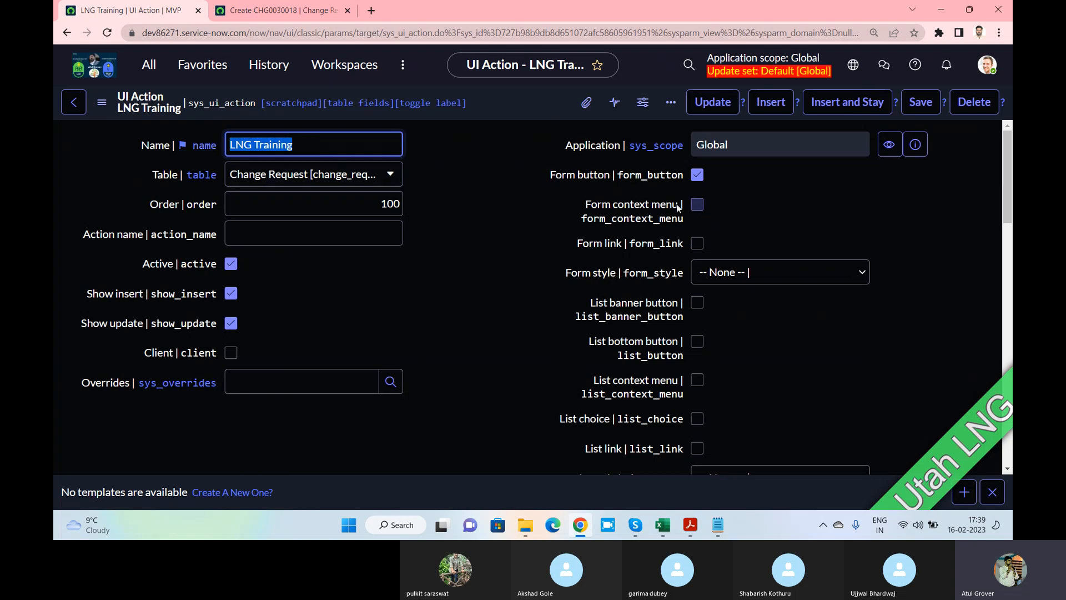
pyautogui.click(256, 10)
pyautogui.rightClick(534, 105)
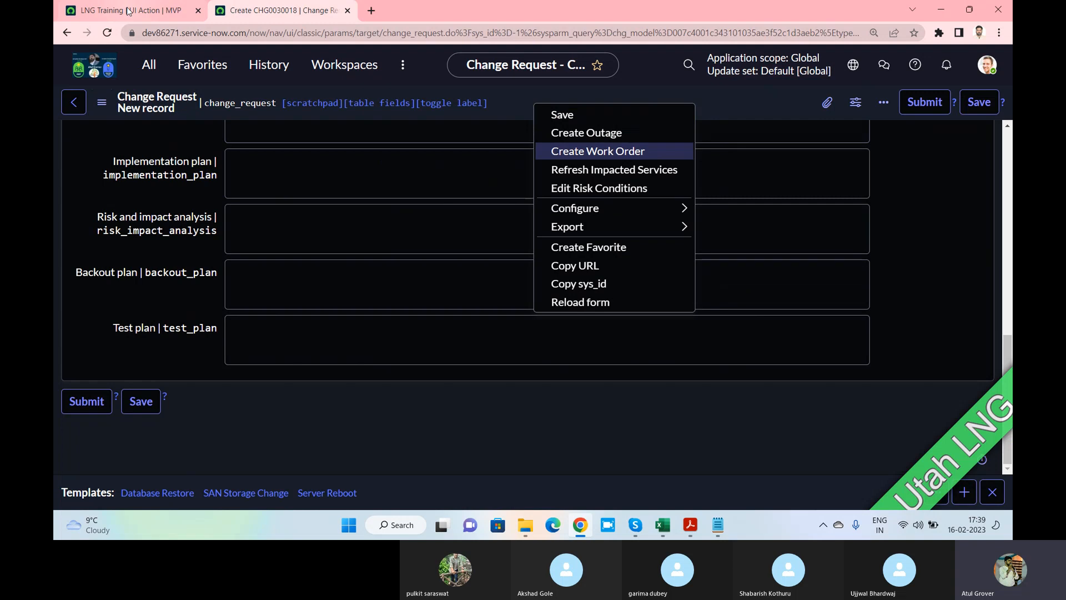
pyautogui.click(149, 13)
pyautogui.click(698, 205)
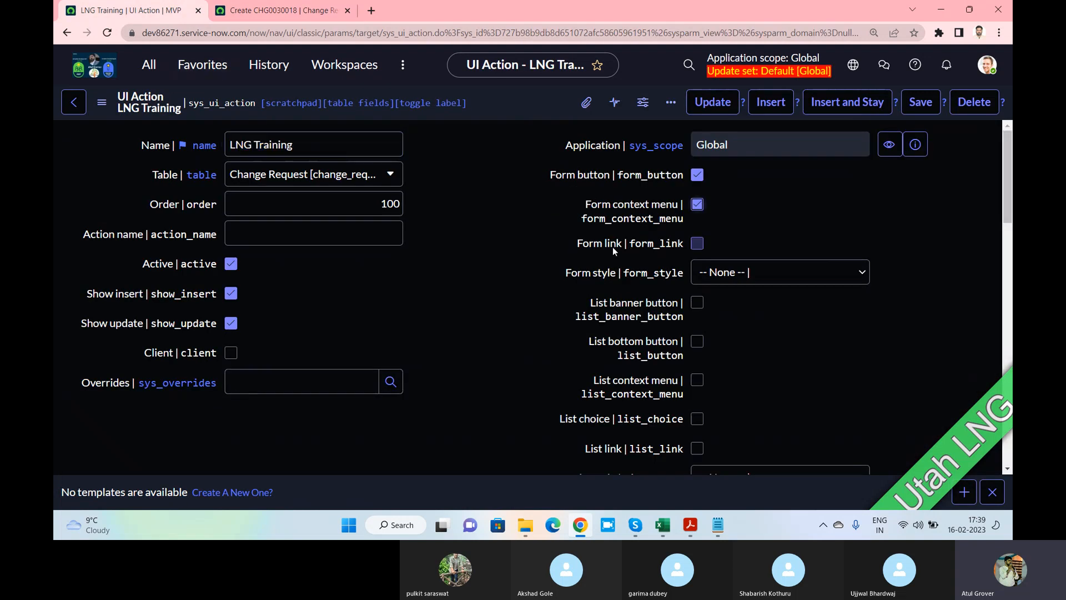
# Check Form link as well and leave Form style at None
pyautogui.click(280, 11)
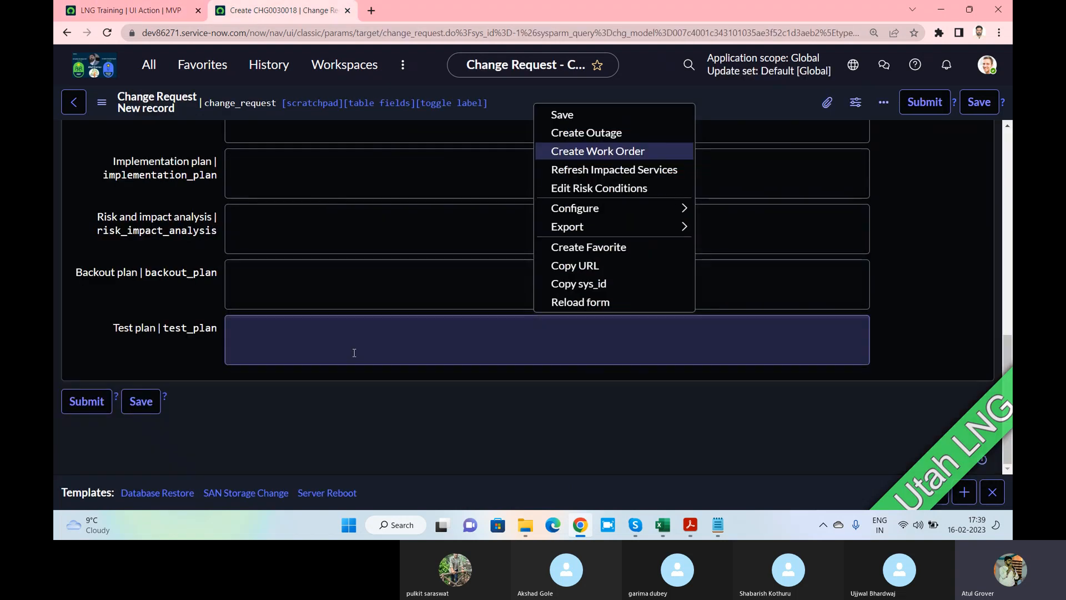
pyautogui.scroll(4, 111, 319)
pyautogui.scroll(-4, 112, 315)
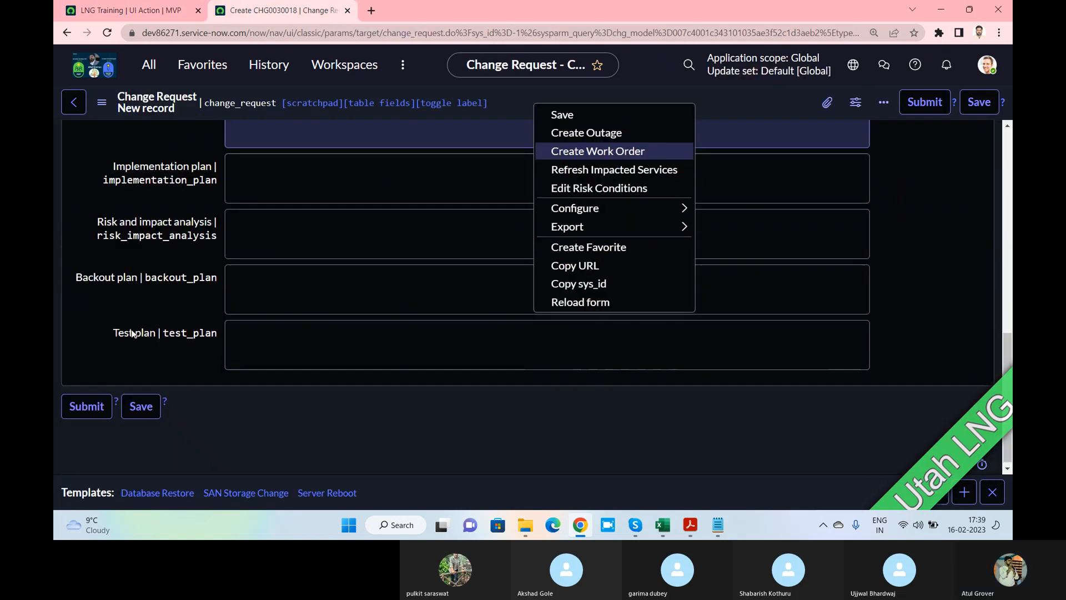
pyautogui.click(128, 11)
pyautogui.click(700, 243)
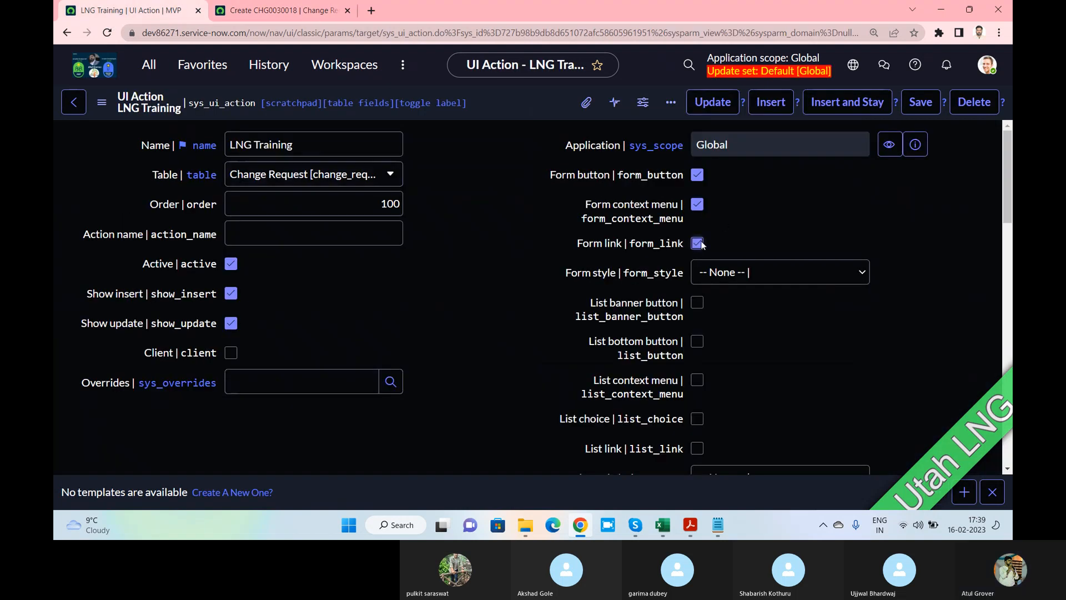
pyautogui.click(741, 277)
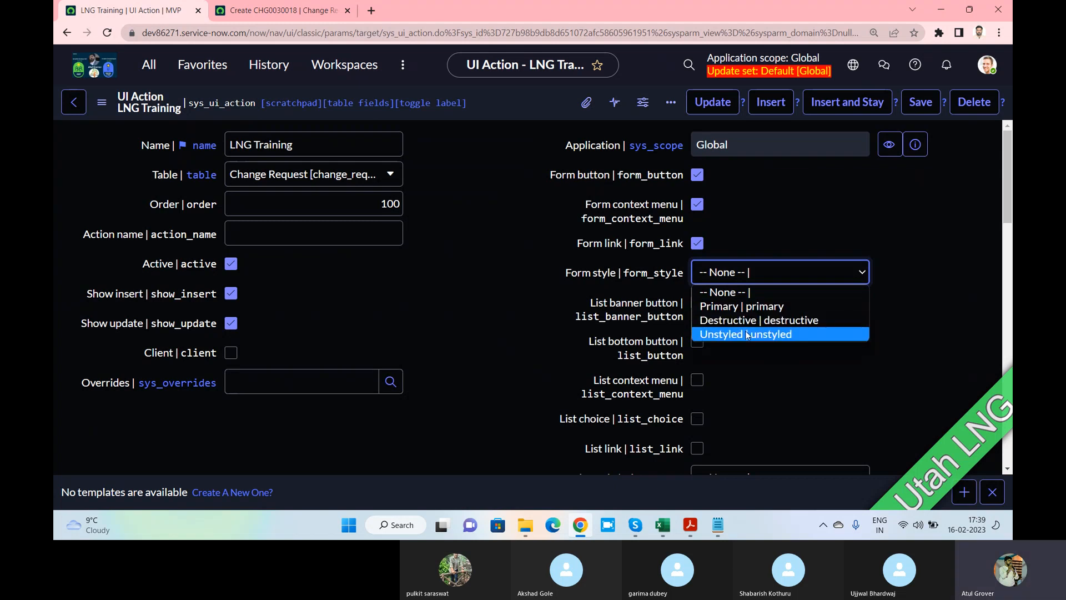
pyautogui.click(528, 212)
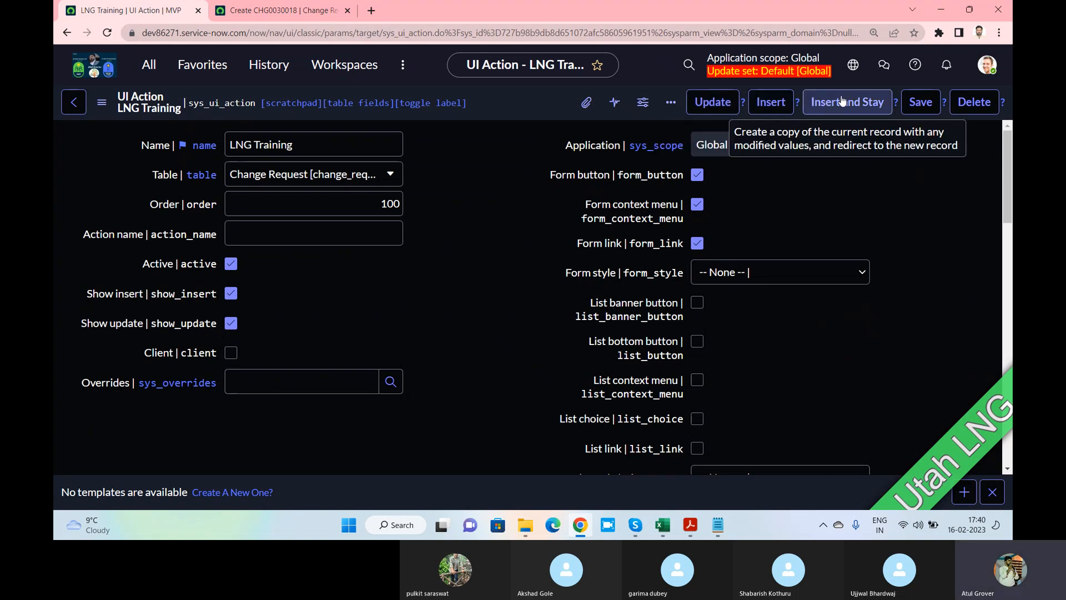
# Ring all remaining participants on the Skype training call, then return to ServiceNow
pyautogui.hotkey('alt', 'Tab')
pyautogui.hotkey('alt', 'Tab')
pyautogui.hotkey('alt', 'Tab')
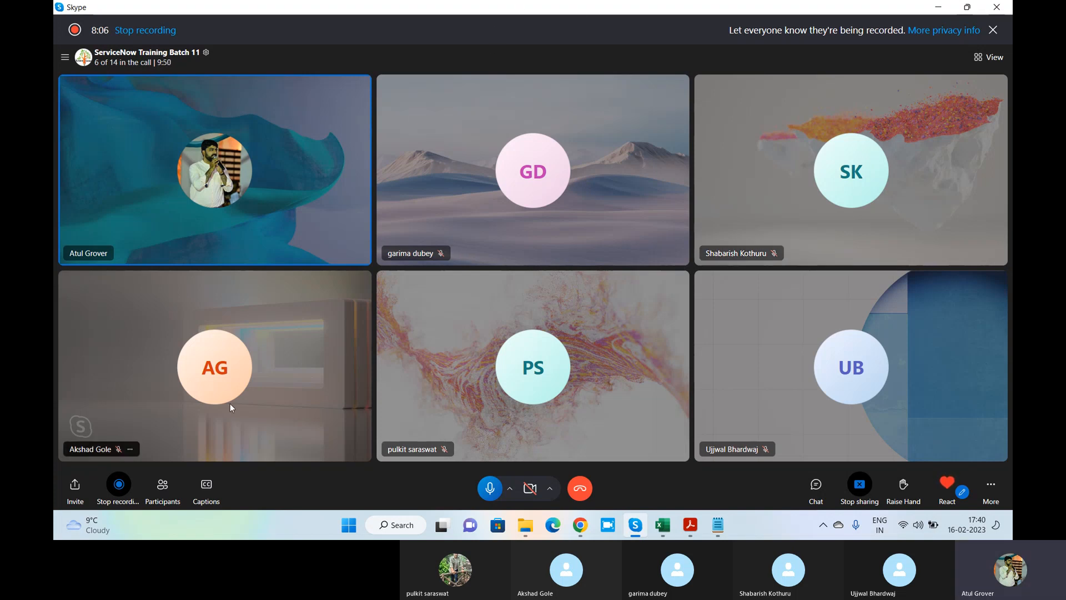
pyautogui.click(162, 486)
pyautogui.scroll(-3, 511, 340)
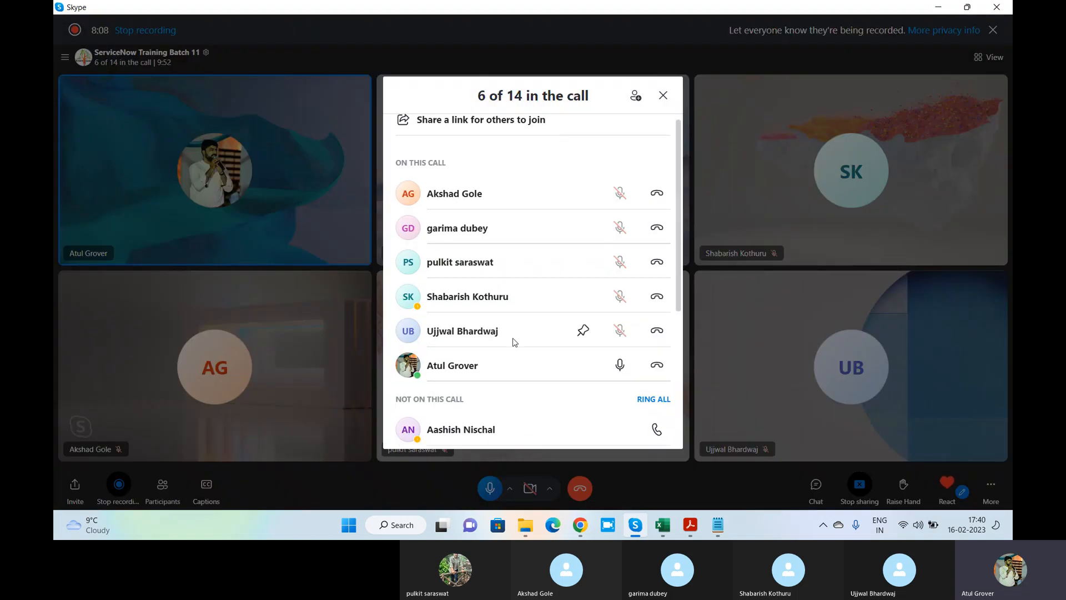
pyautogui.click(653, 223)
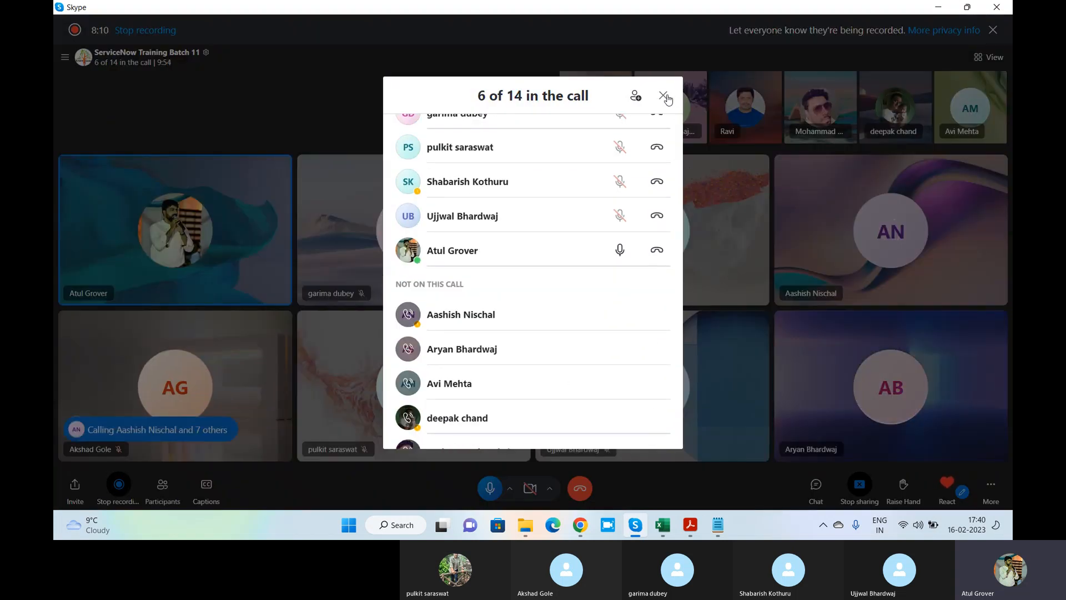
pyautogui.click(664, 95)
pyautogui.hotkey('alt', 'Tab')
# Set the LNG Training UI action's Form style to Destructive
pyautogui.click(773, 272)
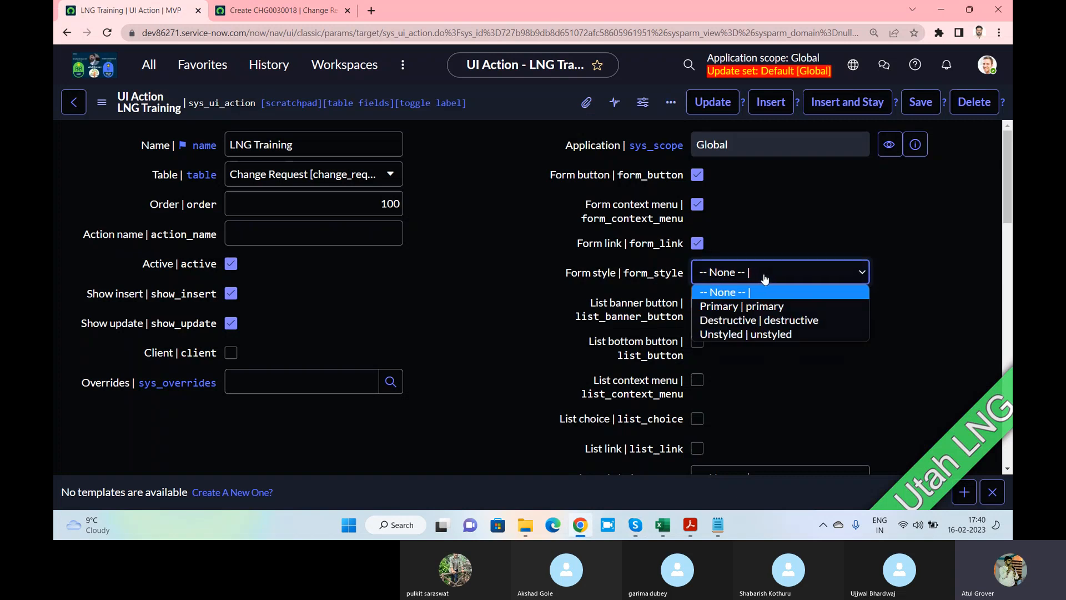
pyautogui.press('Escape')
pyautogui.press('Down')
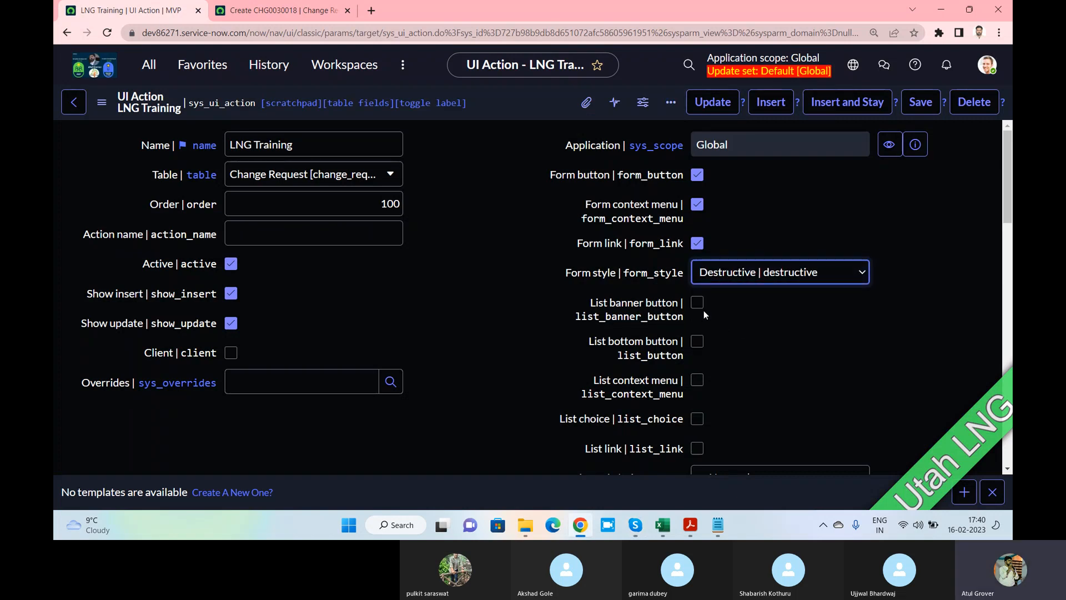
pyautogui.click(278, 11)
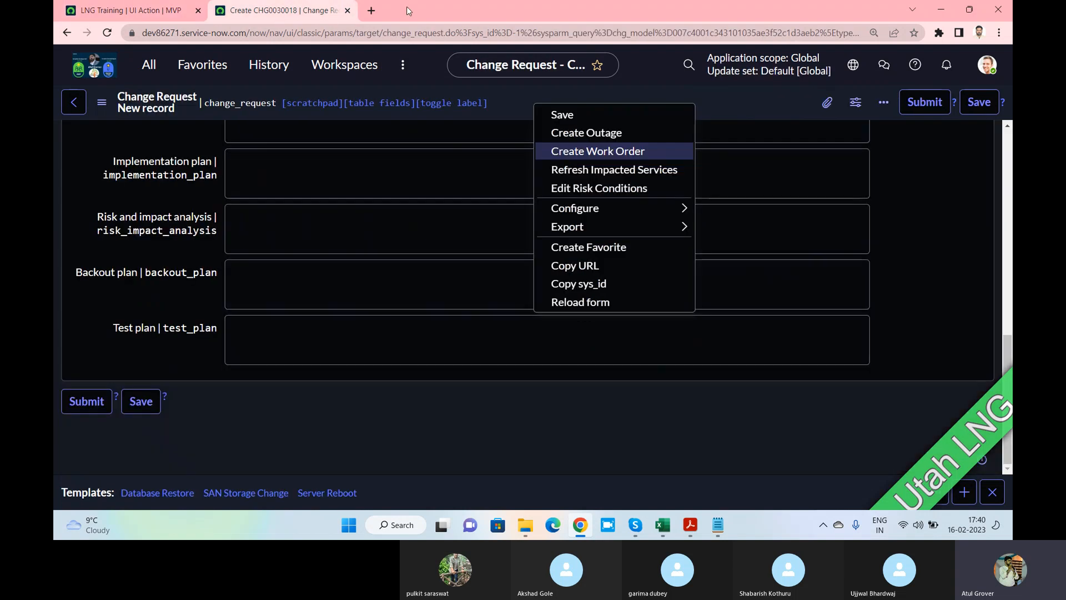
# Load dev86271.service-now.com/change_request_list.do in a new browser tab
pyautogui.click(371, 10)
pyautogui.write('dev86271.service-now.com/c')
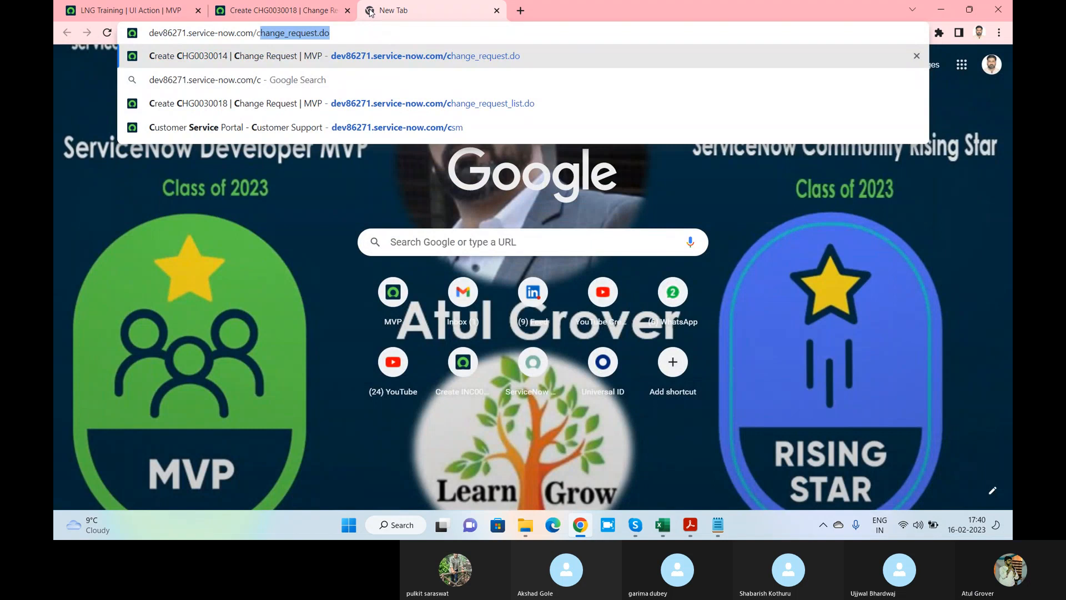
pyautogui.press('Return')
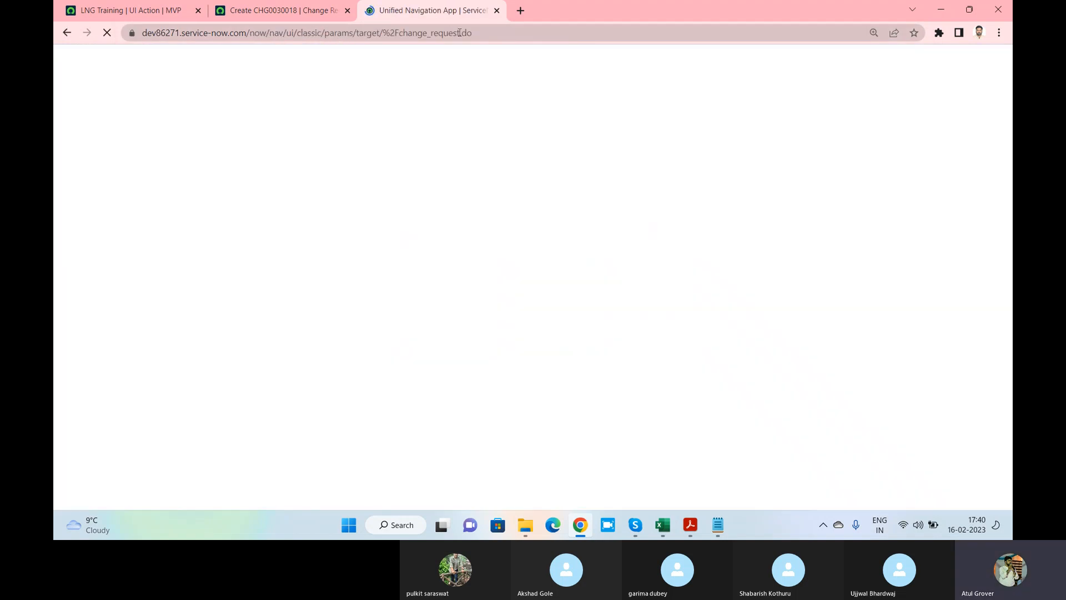
pyautogui.moveTo(460, 35); pyautogui.dragTo(692, 38)
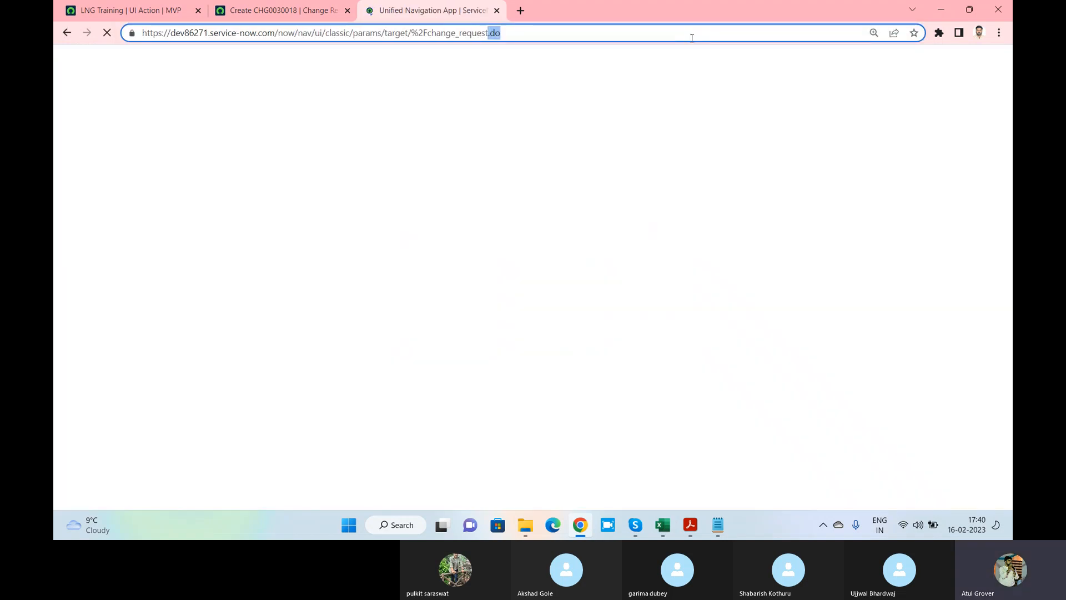
pyautogui.write('_list.d')
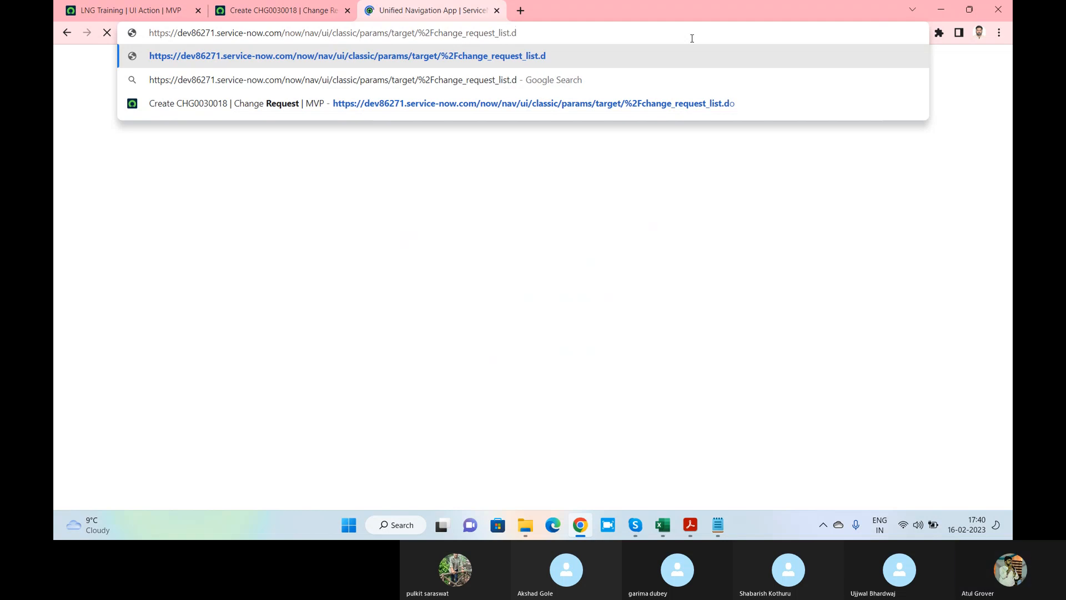
pyautogui.write('o')
pyautogui.press('Return')
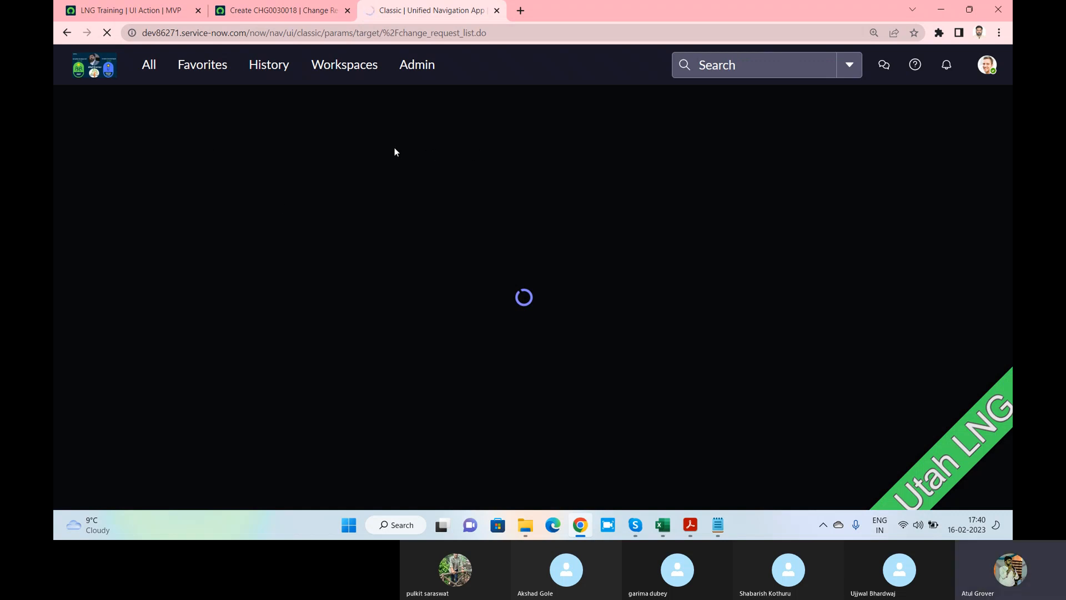
pyautogui.hotkey('alt', 'Tab')
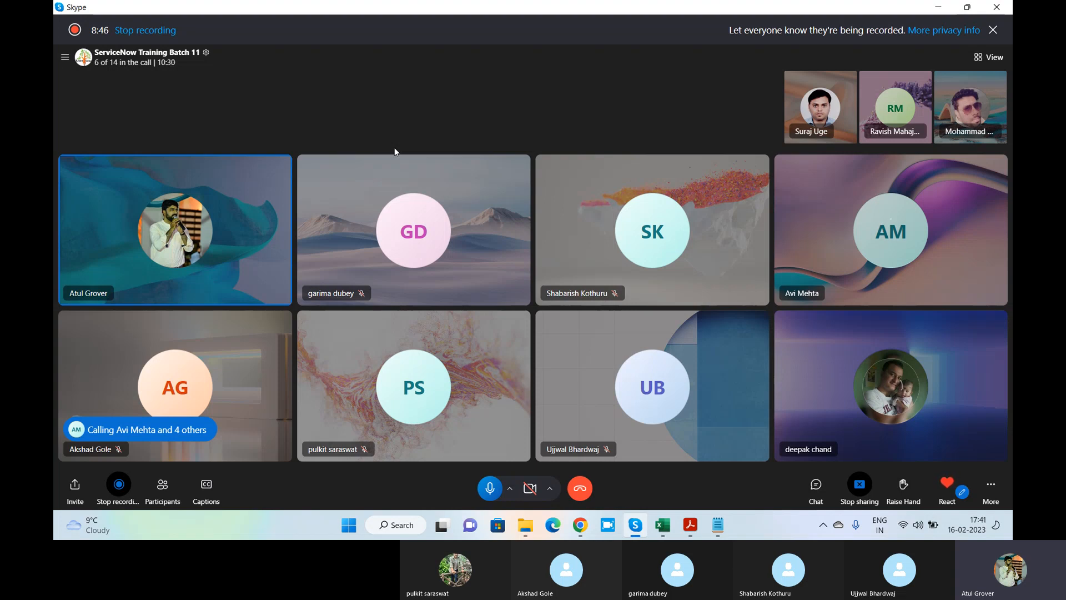
pyautogui.hotkey('alt', 'Tab')
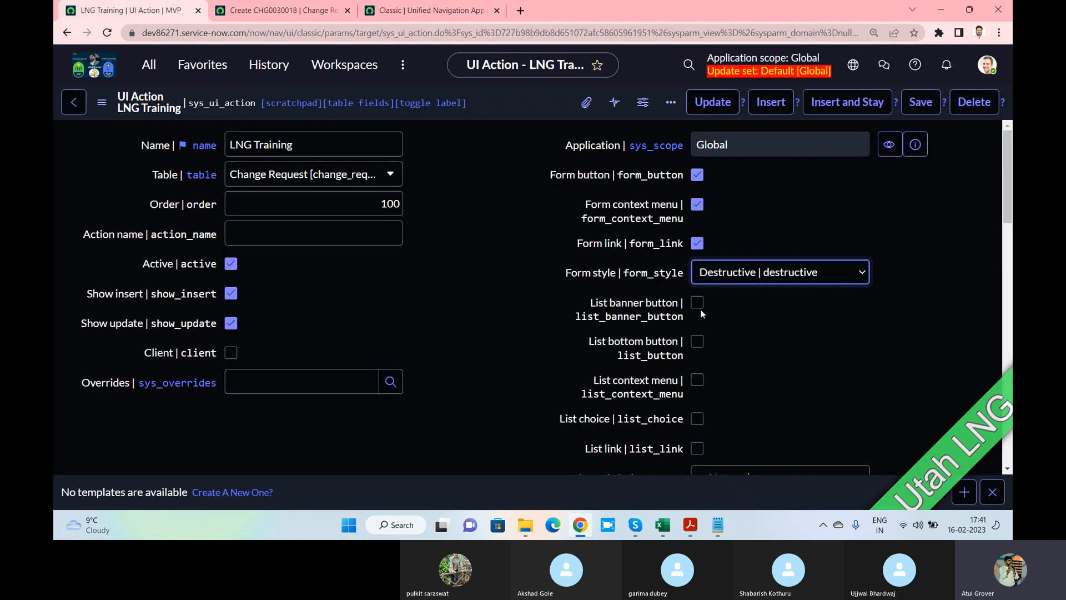
# Enable List banner button and List bottom button, checking the change requests list header menu
pyautogui.click(698, 304)
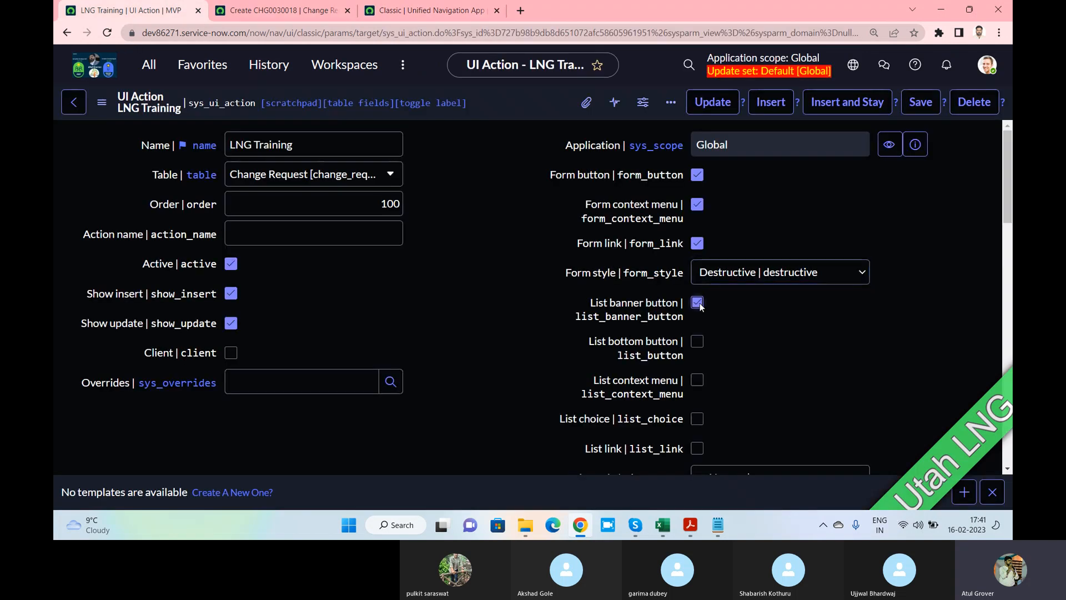
pyautogui.click(698, 341)
pyautogui.scroll(-1, 731, 334)
pyautogui.scroll(-2, 731, 330)
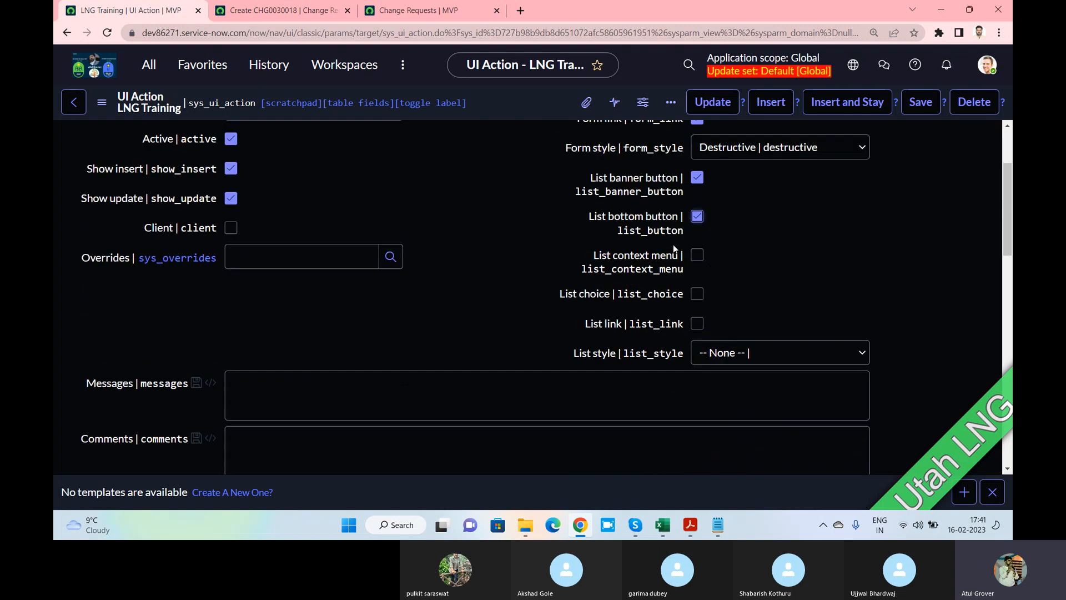
pyautogui.click(428, 15)
pyautogui.rightClick(619, 107)
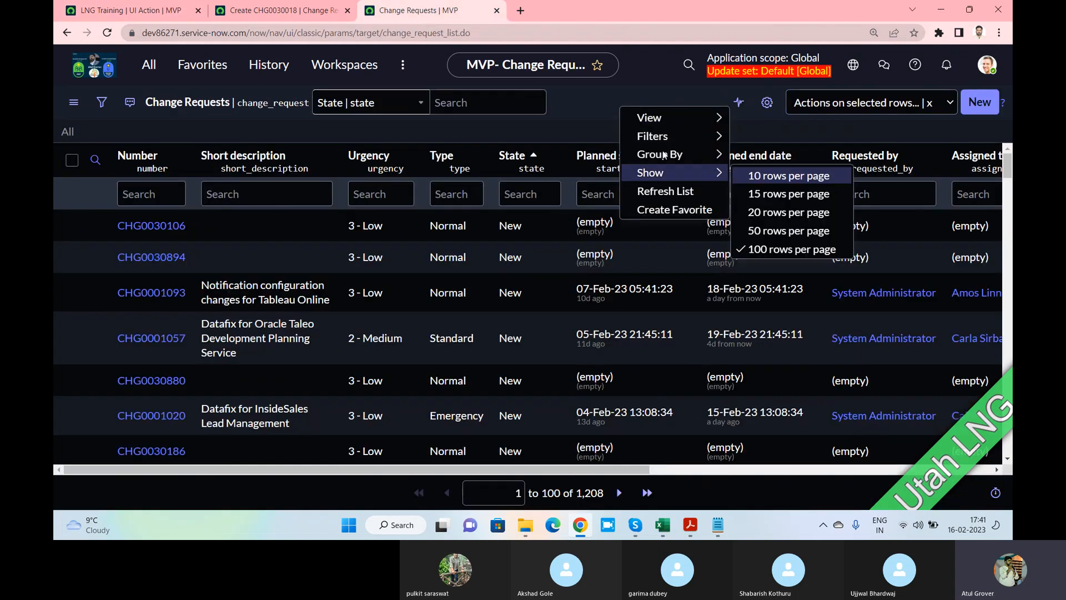
pyautogui.click(276, 17)
pyautogui.click(131, 10)
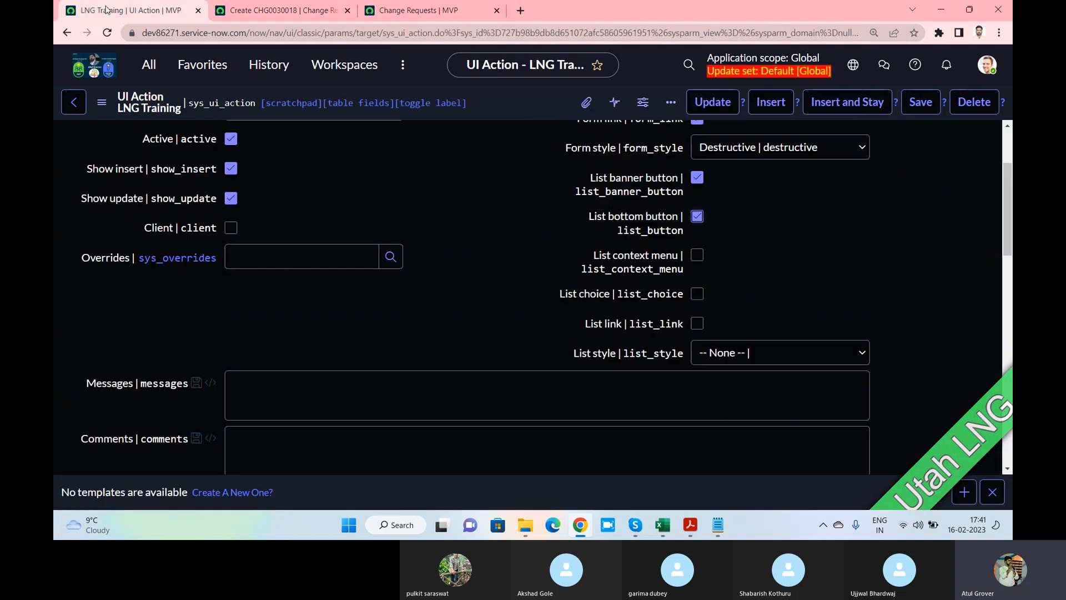
# Also enable List context menu, List choice and List link for LNG Training
pyautogui.click(695, 259)
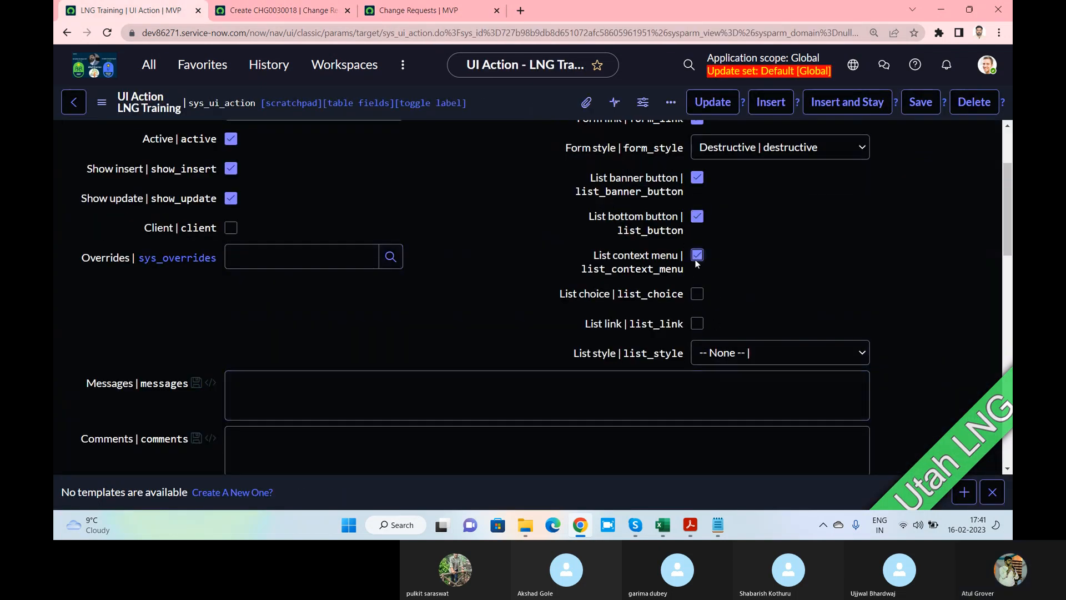
pyautogui.click(402, 11)
pyautogui.click(858, 138)
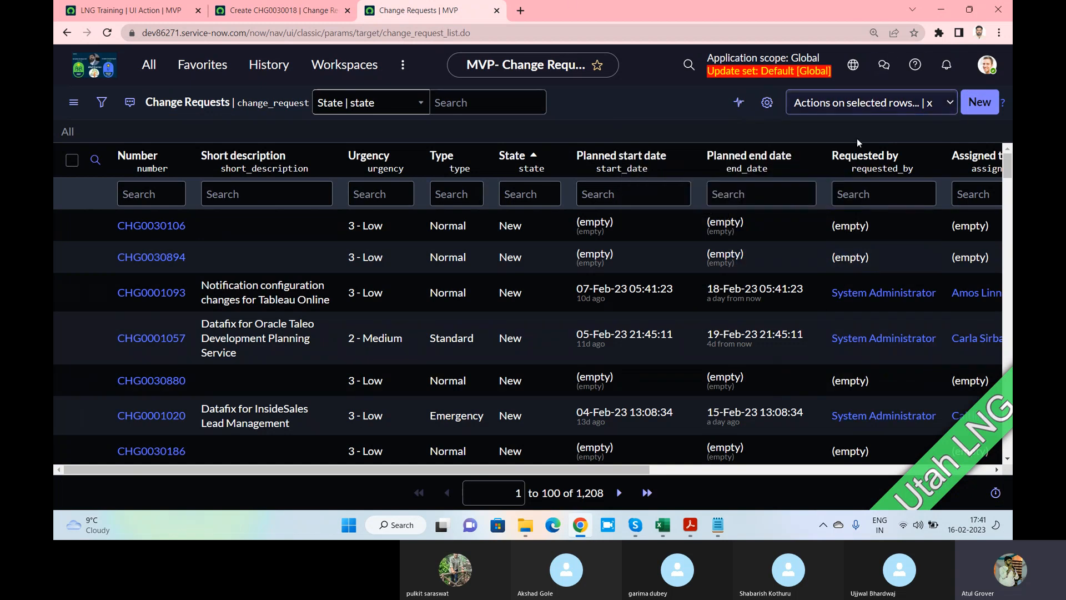
pyautogui.click(858, 103)
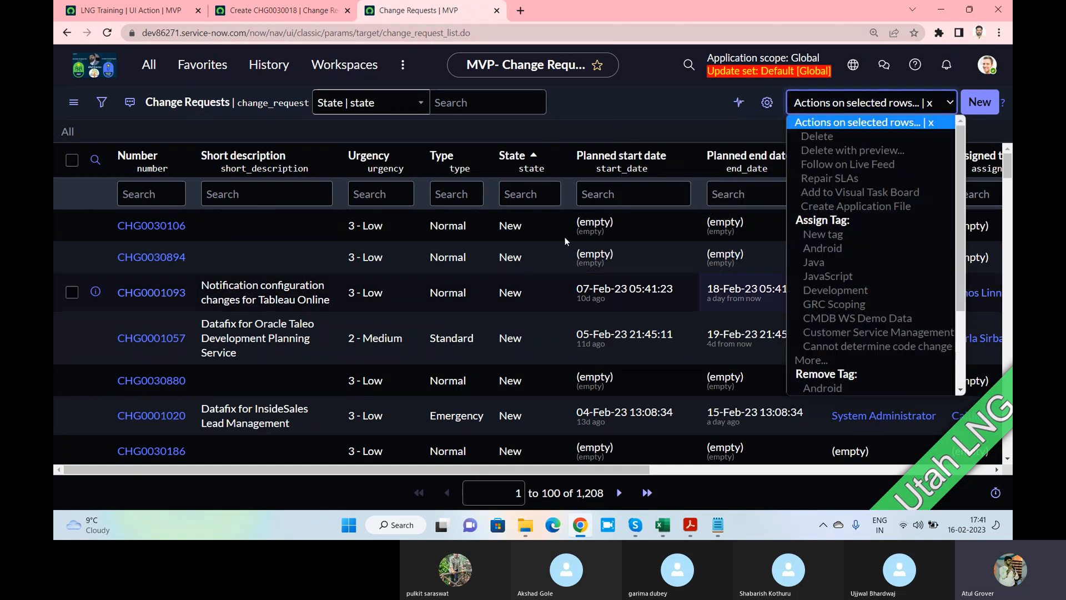
pyautogui.click(133, 10)
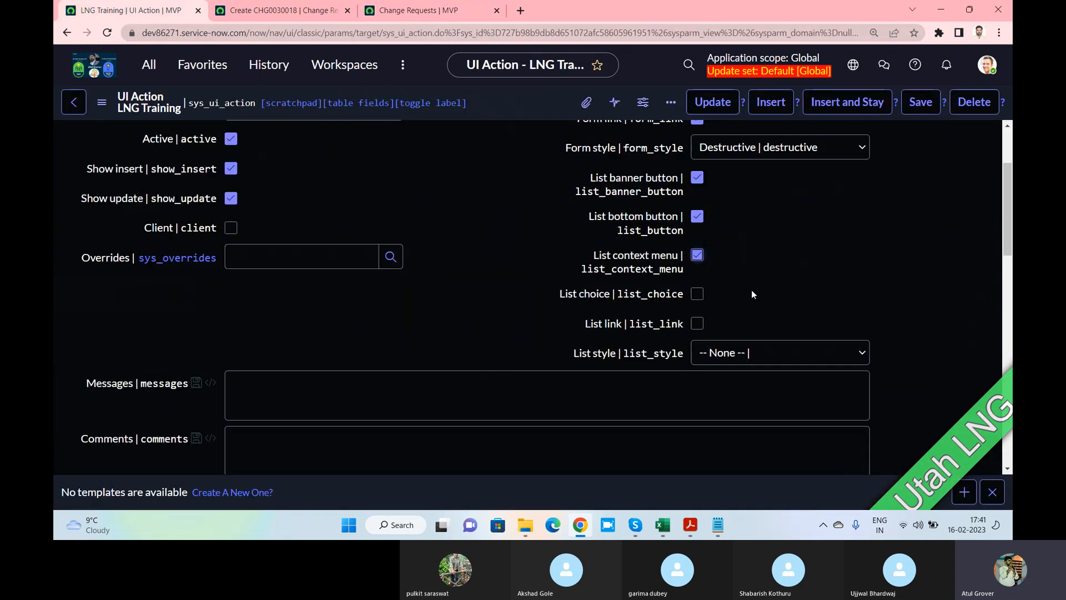
pyautogui.click(698, 294)
pyautogui.click(397, 10)
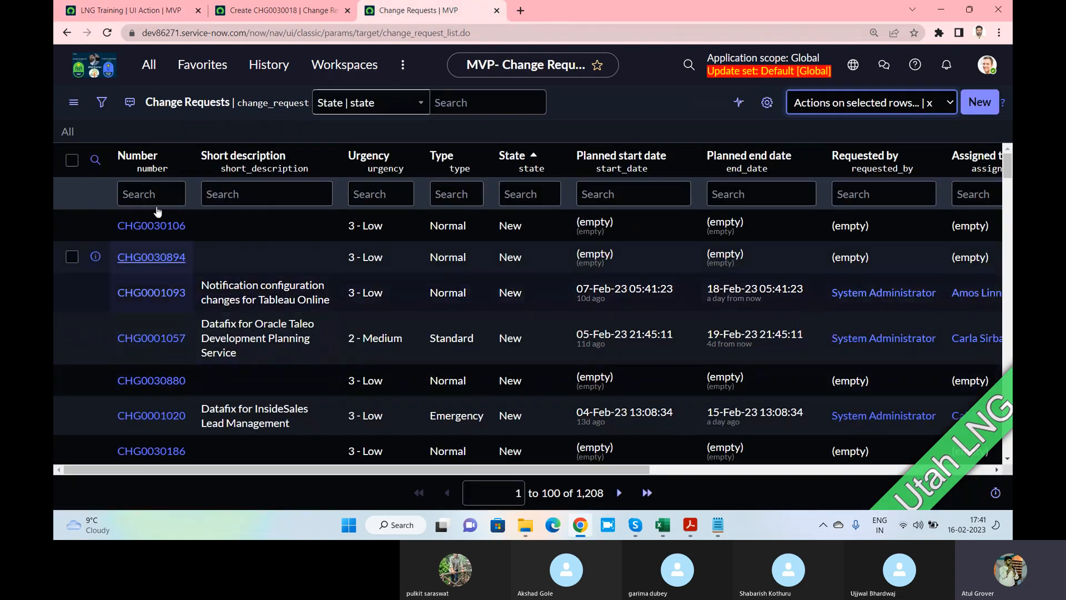
pyautogui.scroll(-5, 303, 250)
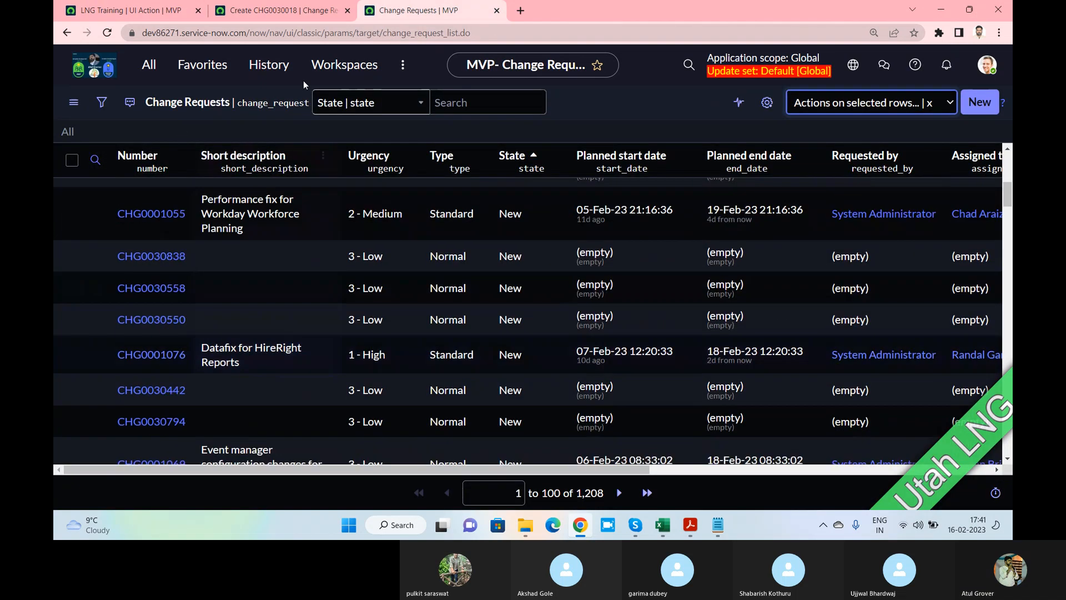
pyautogui.click(143, 11)
pyautogui.click(699, 324)
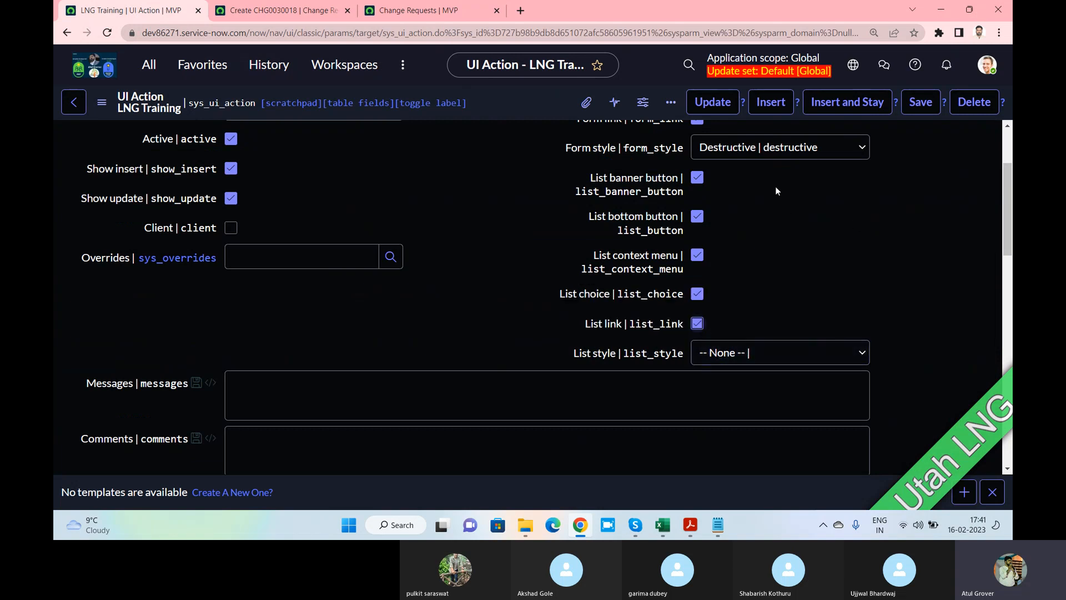
# Set List style to Unstyled and save the UI action
pyautogui.moveTo(566, 148); pyautogui.dragTo(622, 149)
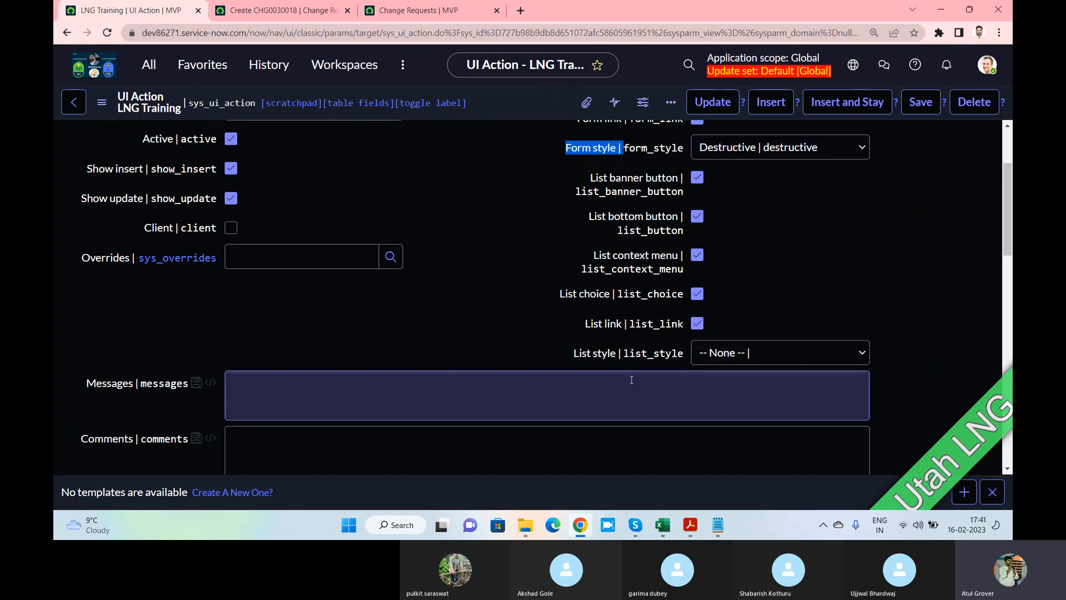
pyautogui.moveTo(574, 354); pyautogui.dragTo(617, 353)
pyautogui.click(736, 356)
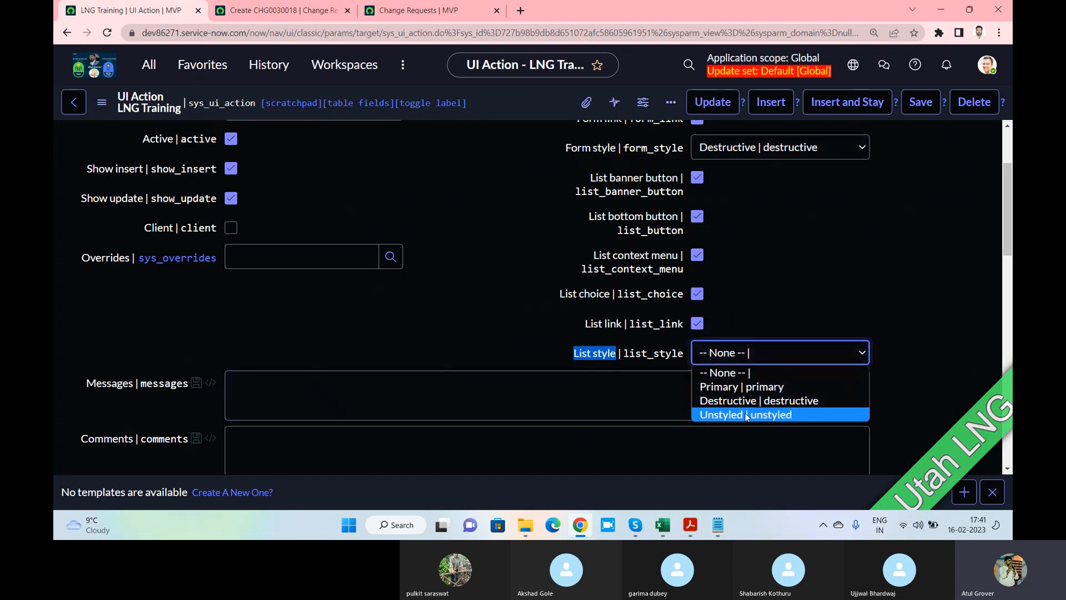
pyautogui.click(746, 415)
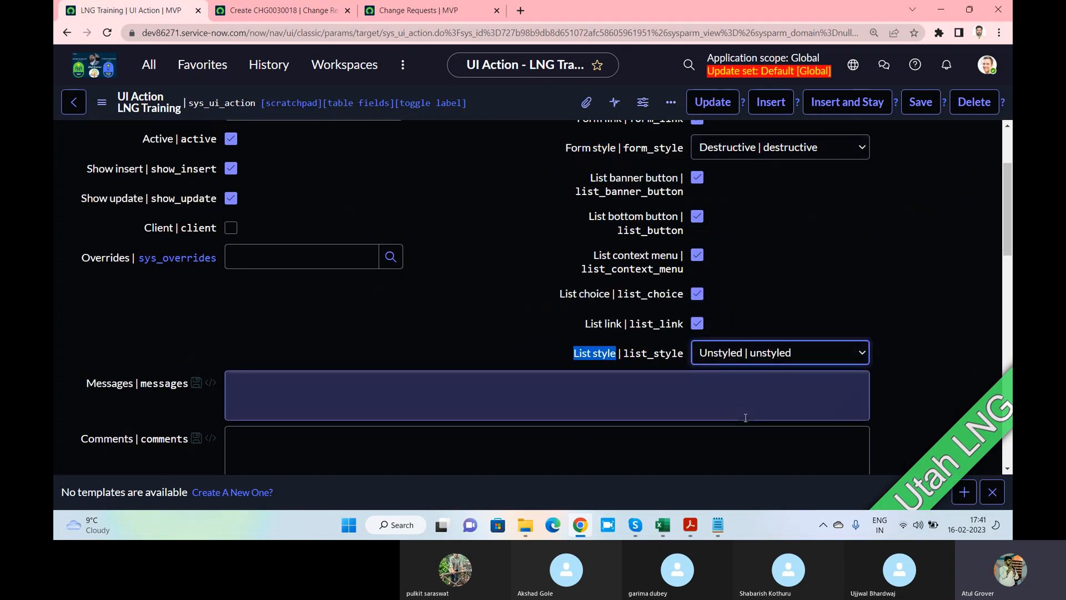
pyautogui.scroll(2, 817, 286)
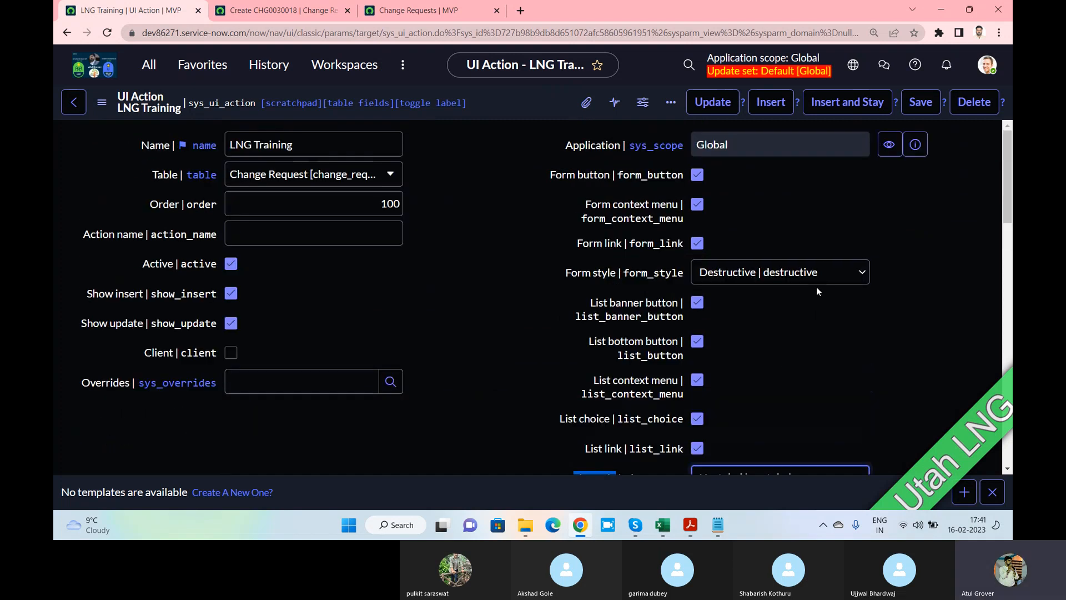
pyautogui.click(921, 106)
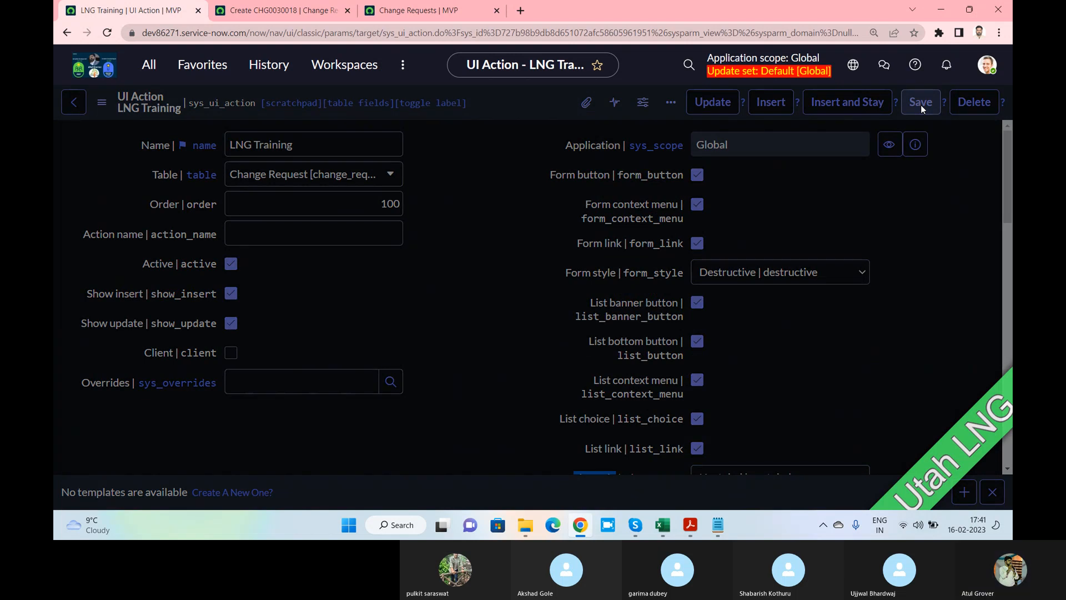
# Save the UI action and reload the new change request form to show LNG Training
pyautogui.click(921, 105)
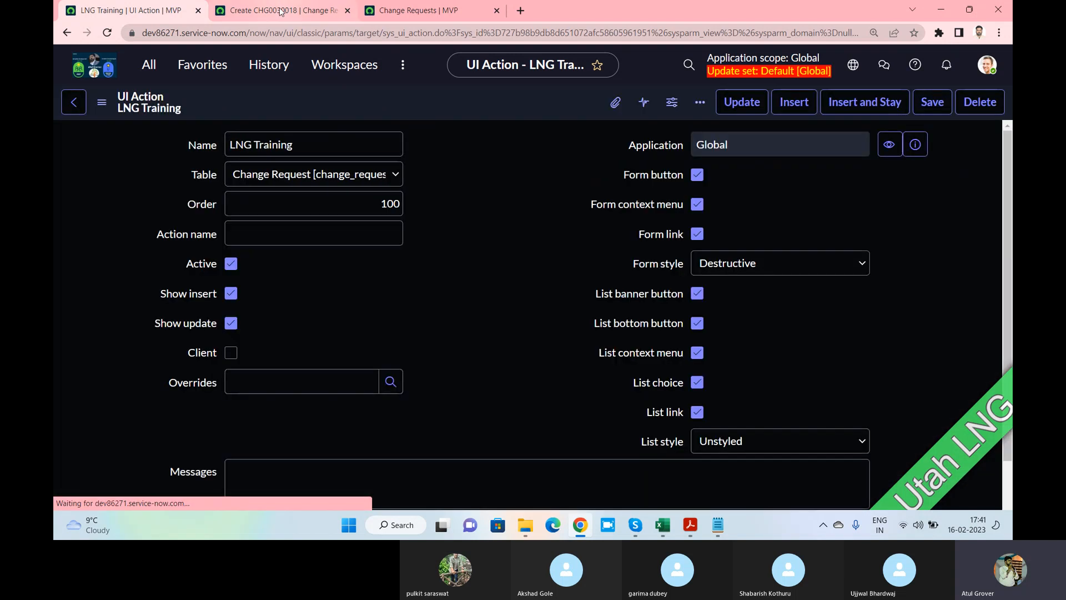
pyautogui.click(281, 11)
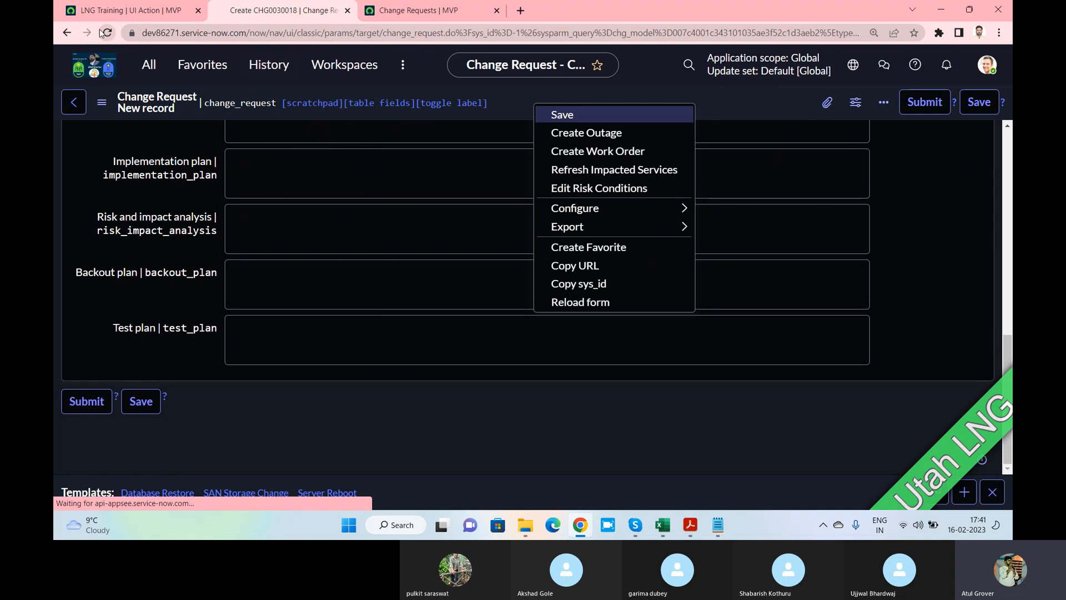
pyautogui.click(414, 11)
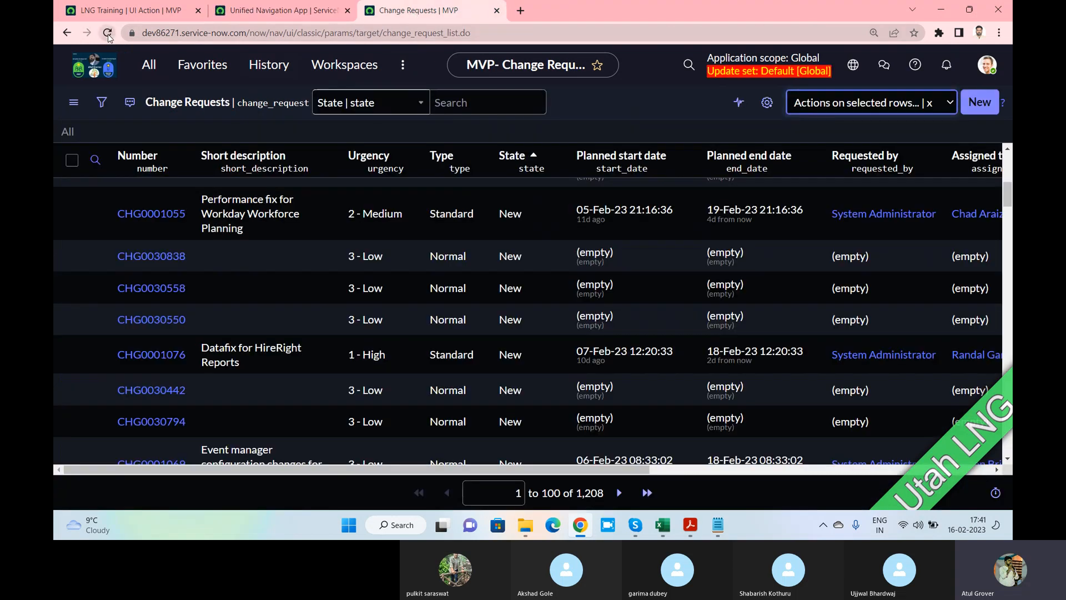
pyautogui.click(267, 13)
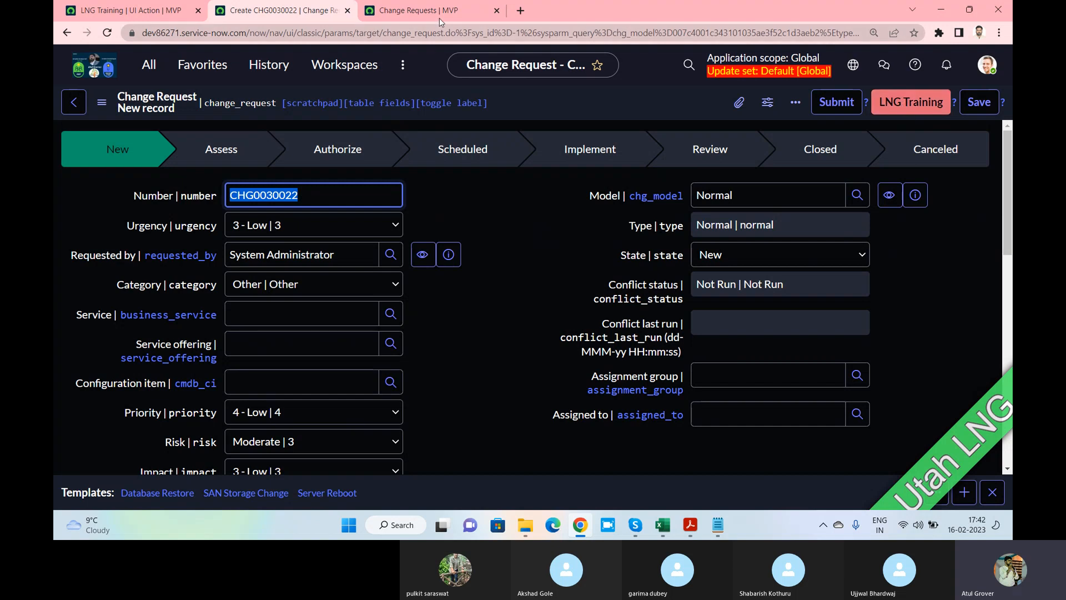
# Find LNG Training in the change form's header context menu, actions menu and Related Links
pyautogui.rightClick(627, 101)
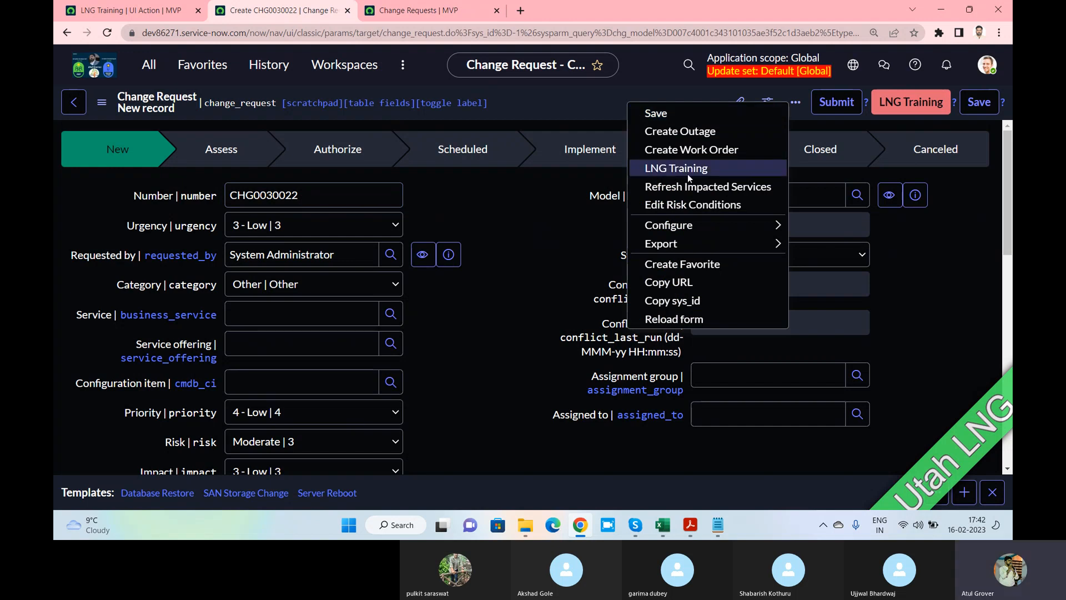
pyautogui.click(102, 102)
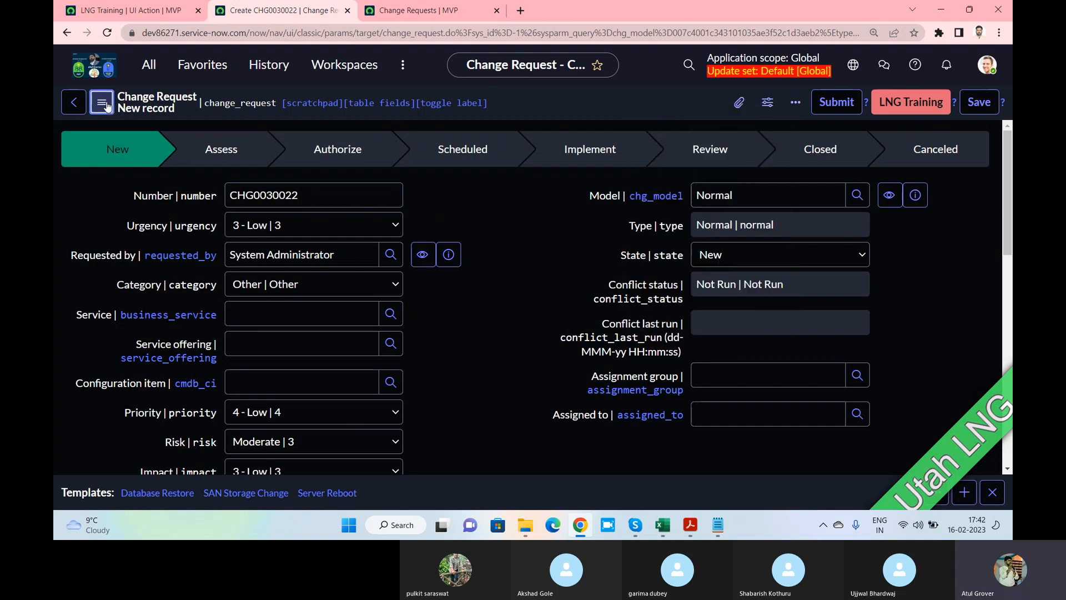
pyautogui.click(107, 106)
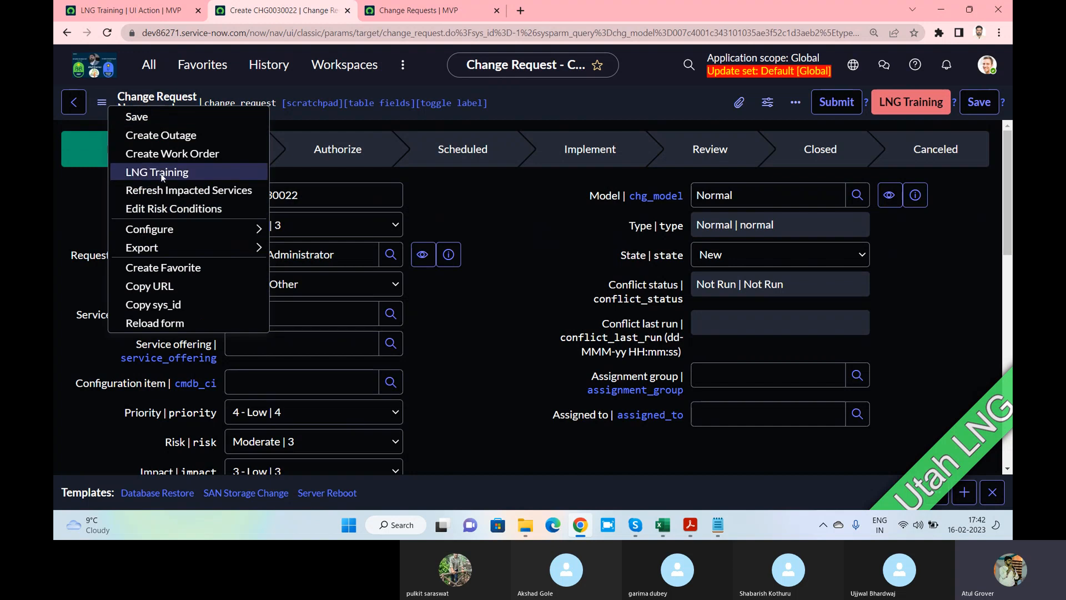
pyautogui.click(532, 221)
pyautogui.scroll(-15, 532, 216)
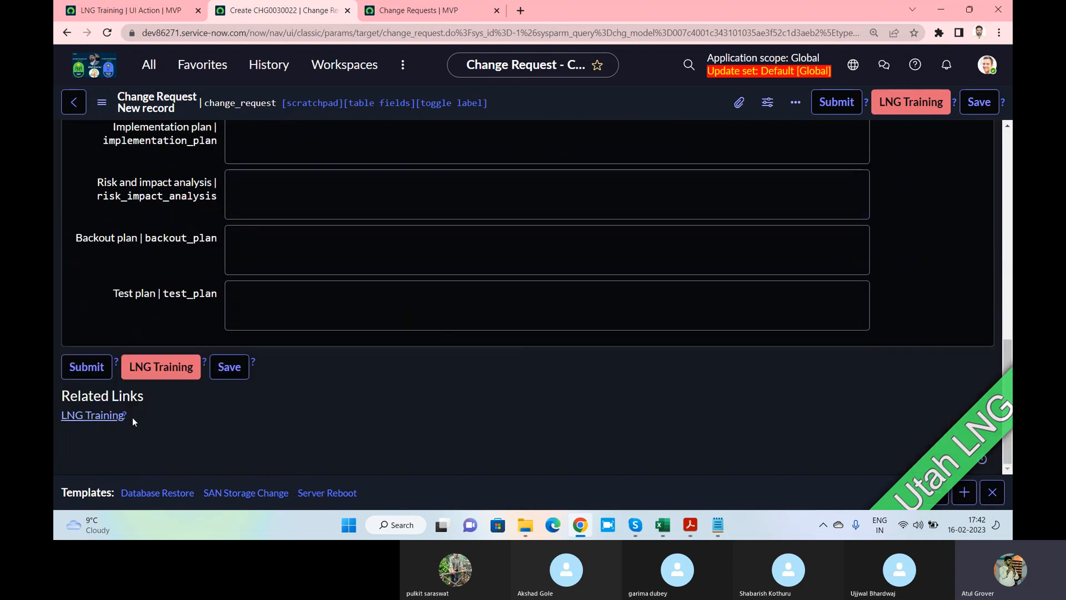
pyautogui.moveTo(132, 416); pyautogui.dragTo(67, 415)
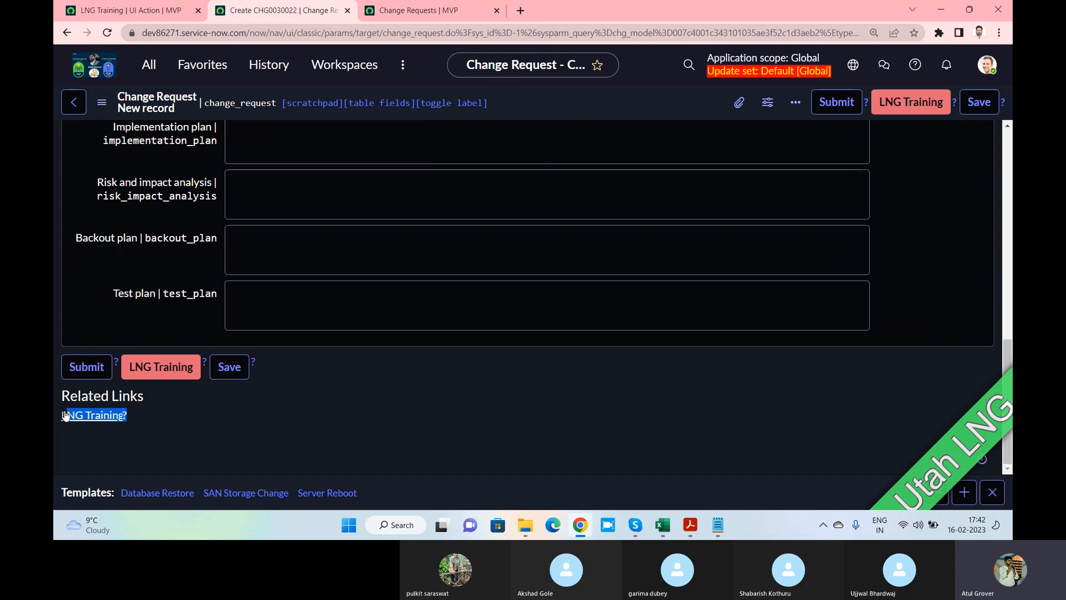
pyautogui.click(164, 376)
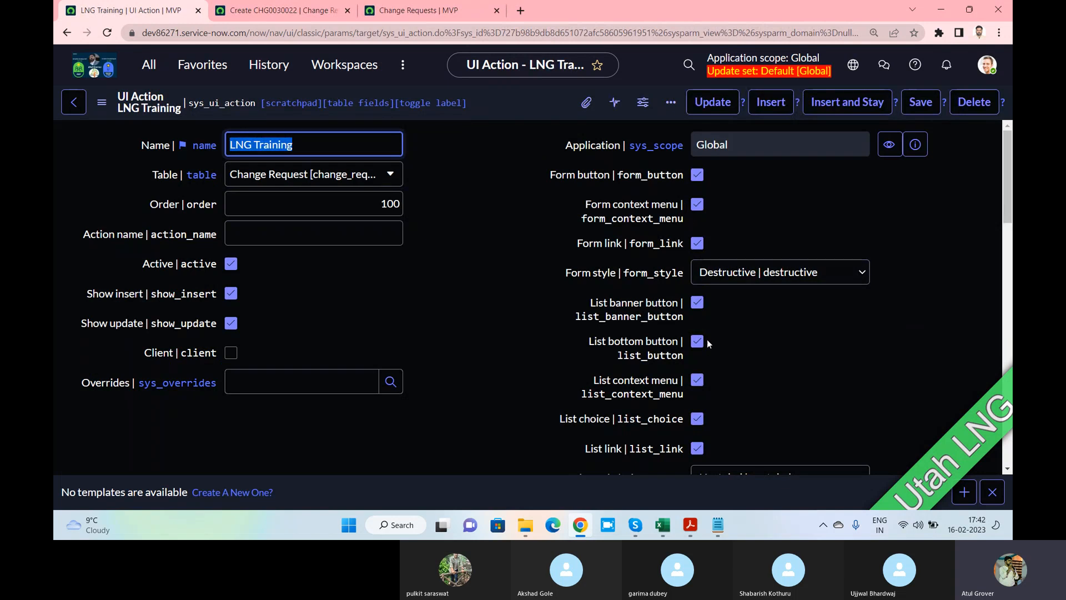
pyautogui.click(425, 12)
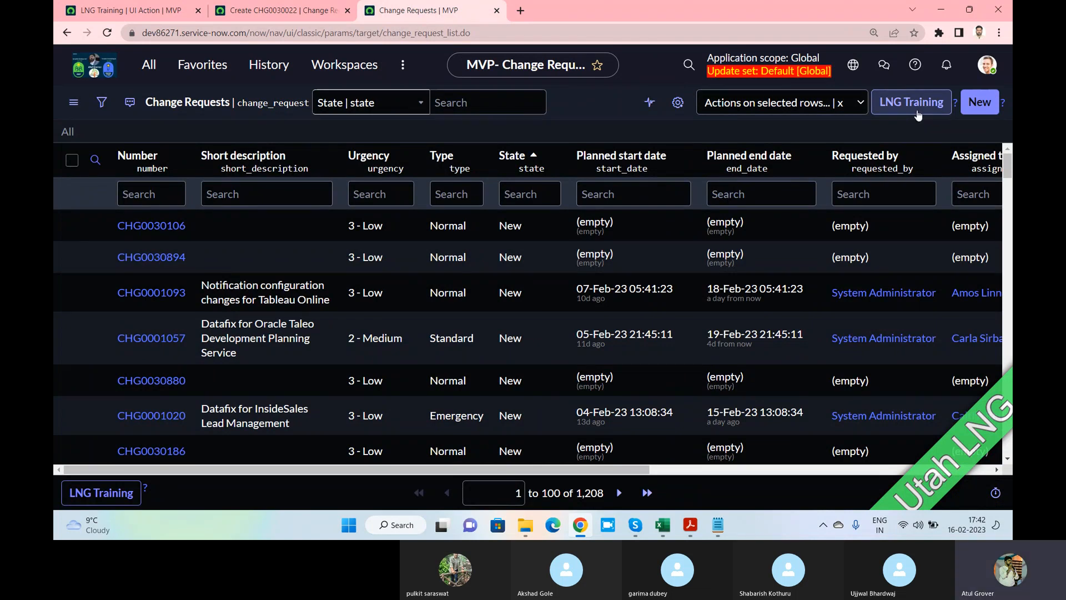
# Find LNG Training among the list's selected-rows actions and Related Links, then revisit the UI action
pyautogui.click(849, 103)
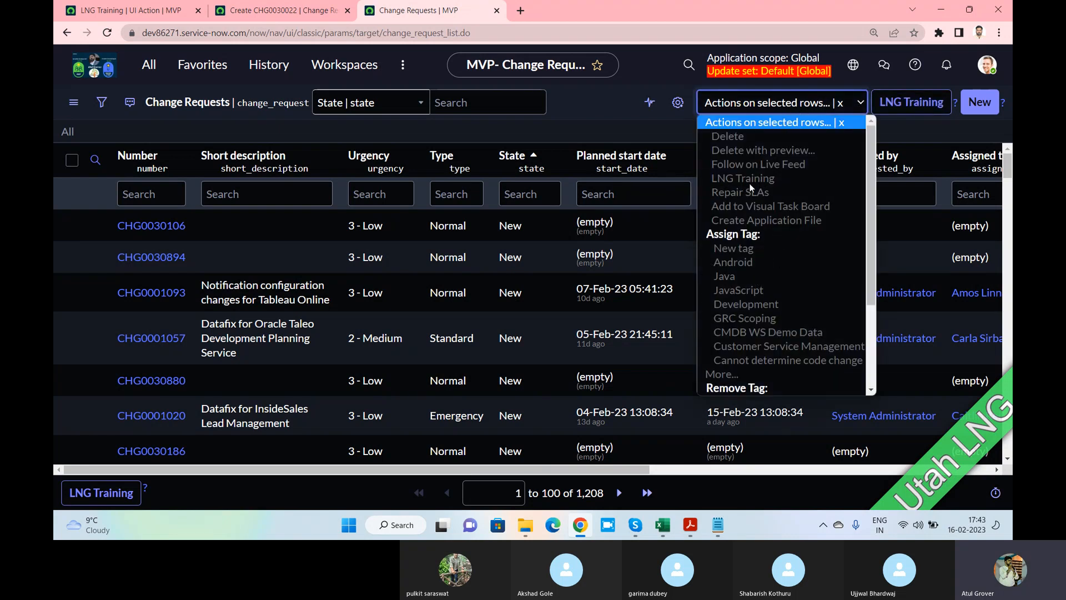
pyautogui.click(601, 119)
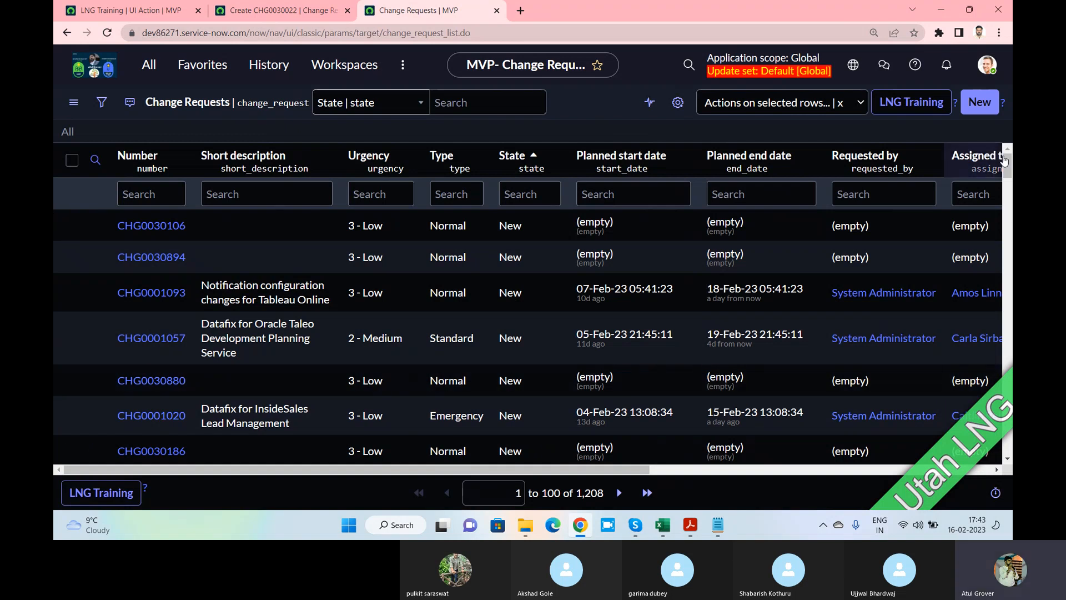
pyautogui.moveTo(1008, 165); pyautogui.dragTo(1006, 472)
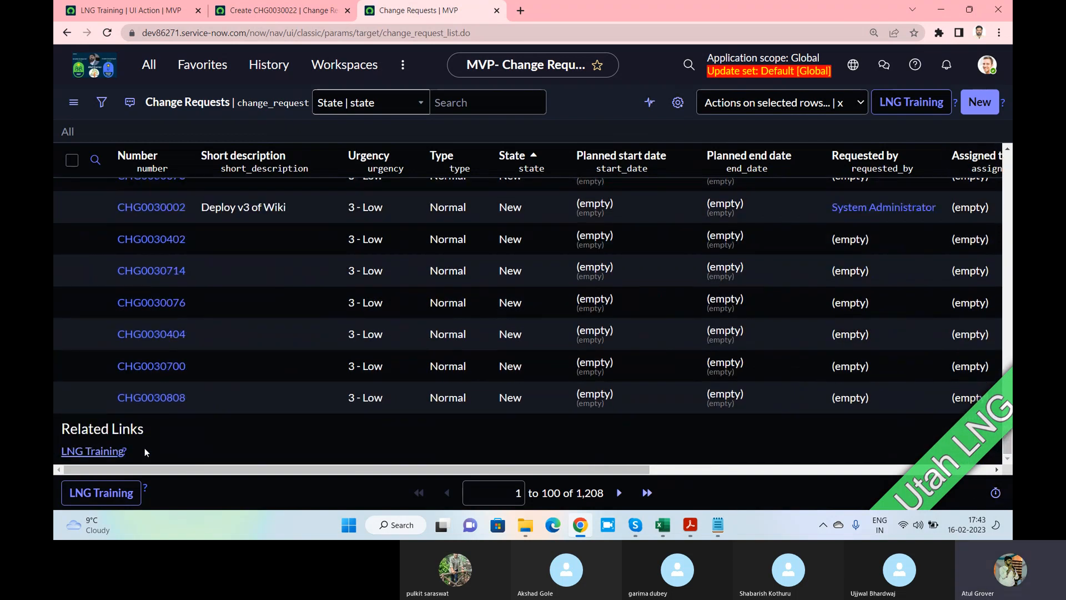
pyautogui.moveTo(145, 447); pyautogui.dragTo(60, 451)
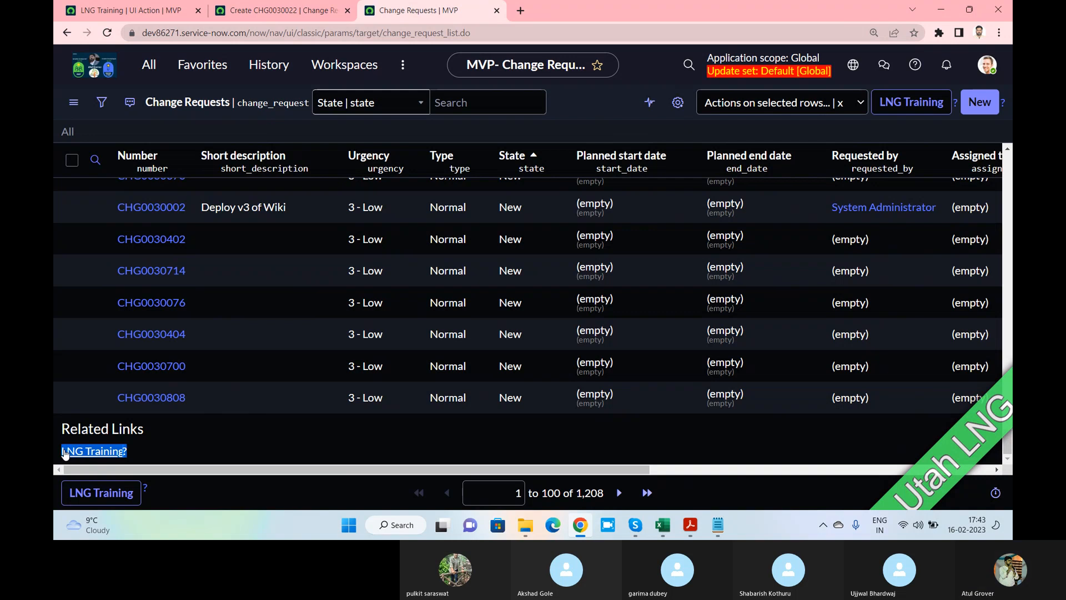
pyautogui.click(119, 10)
pyautogui.scroll(-2, 735, 319)
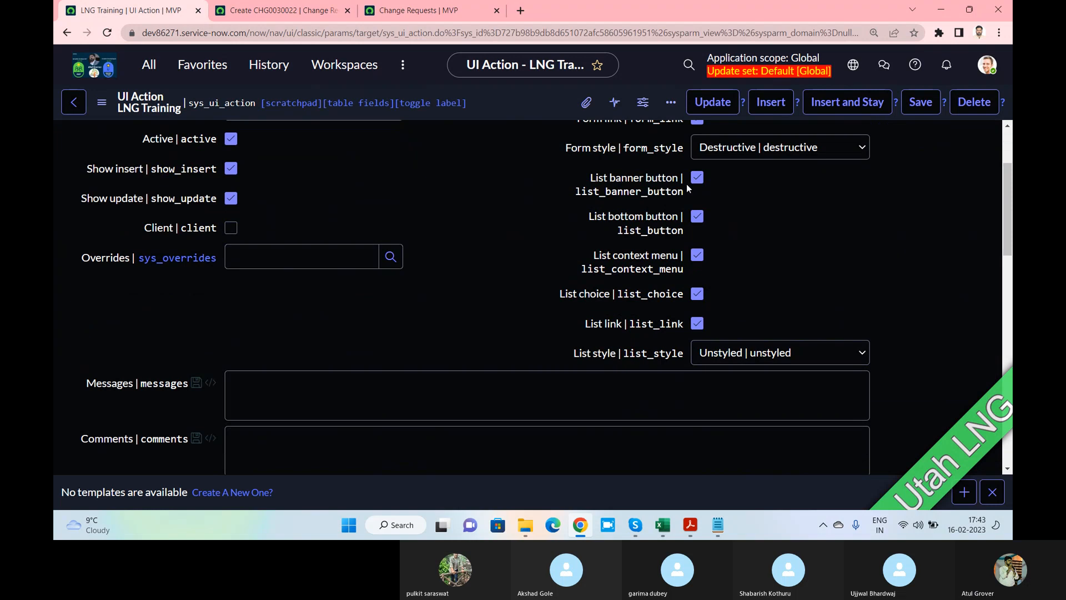
pyautogui.scroll(2, 666, 243)
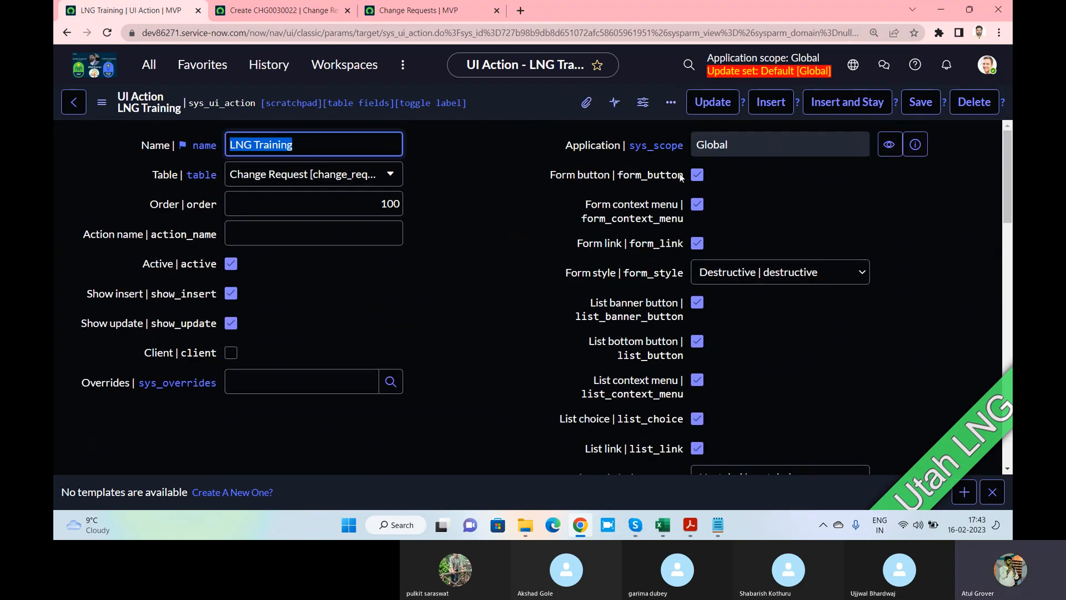
pyautogui.click(320, 211)
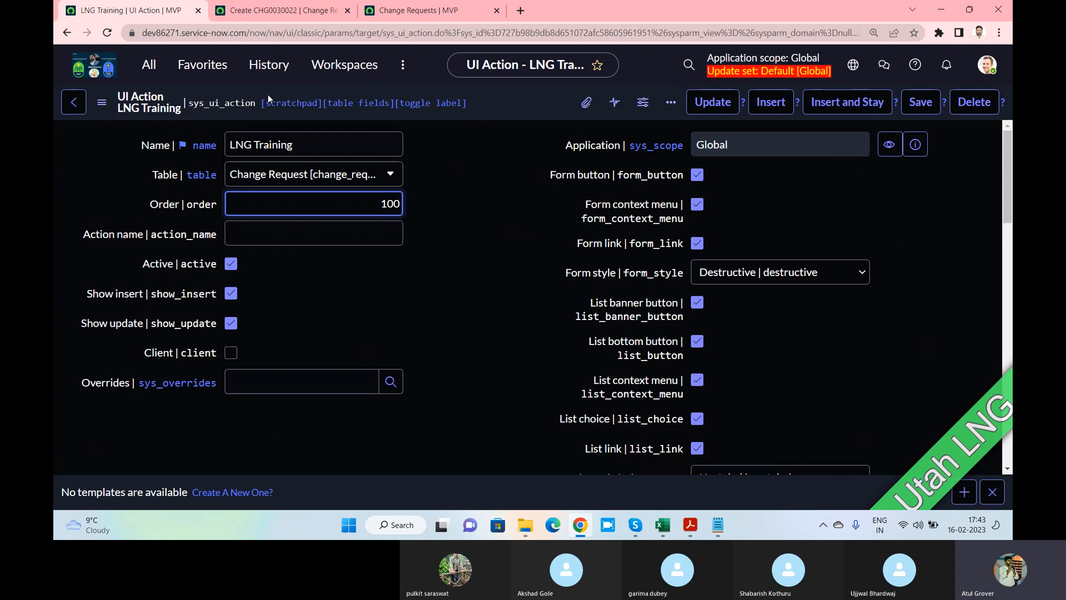
pyautogui.click(992, 492)
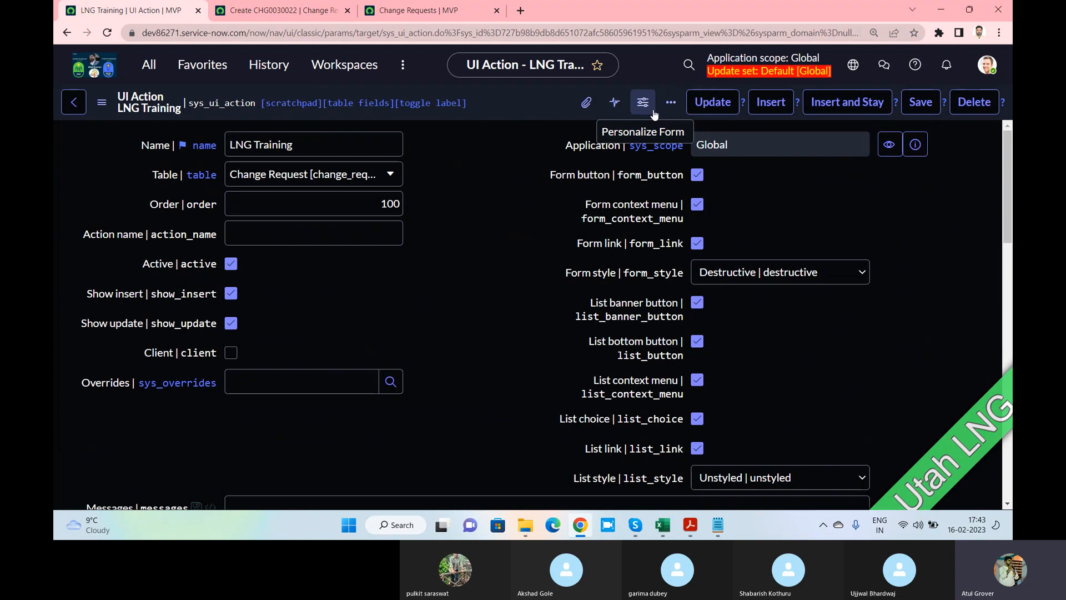
pyautogui.click(391, 207)
pyautogui.click(391, 206)
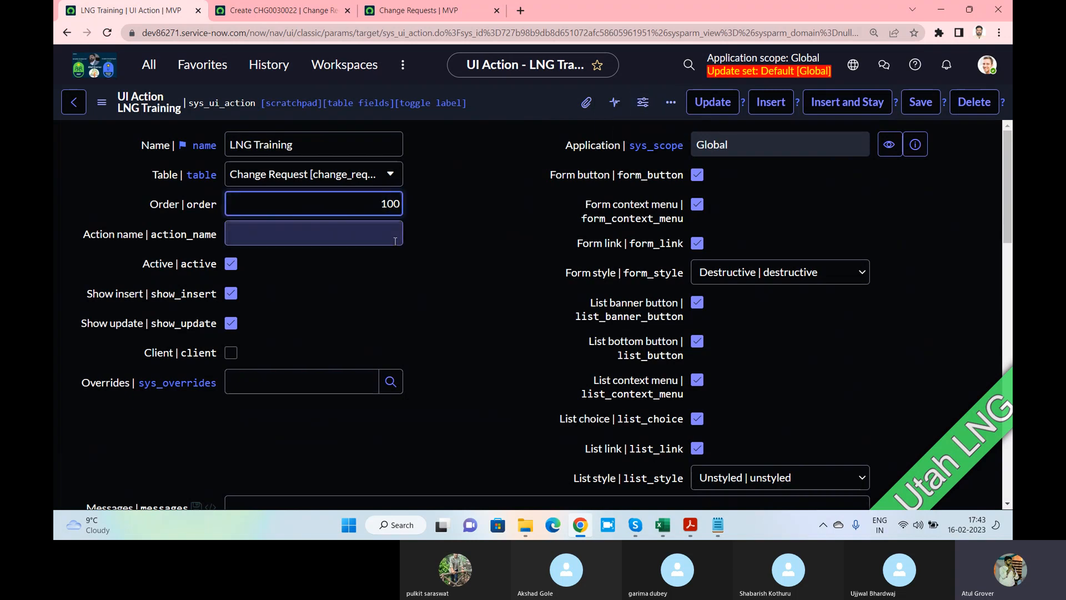
pyautogui.click(326, 12)
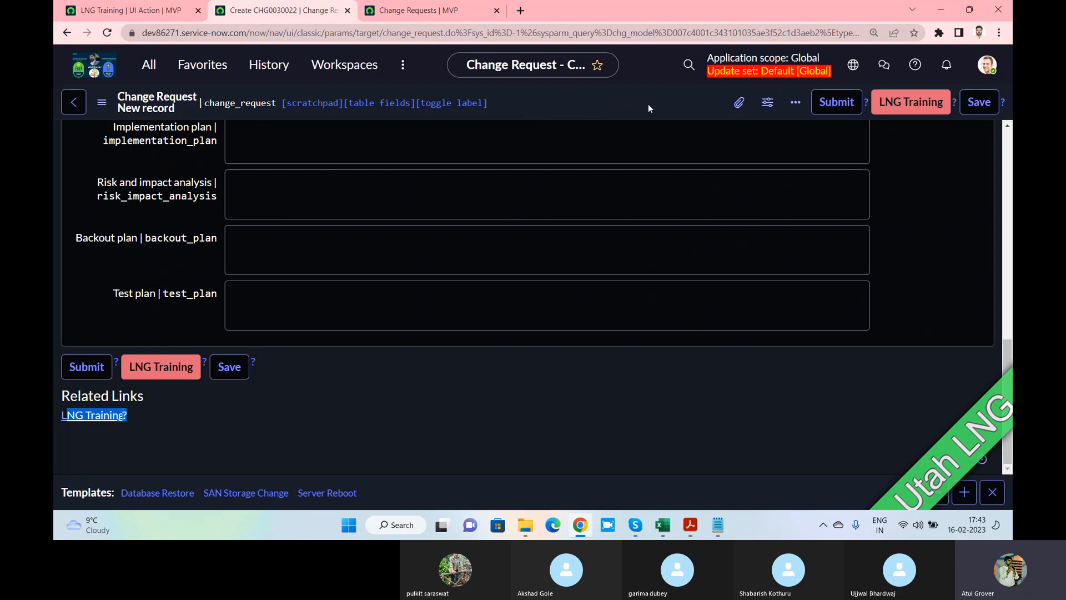
pyautogui.click(128, 10)
pyautogui.click(319, 236)
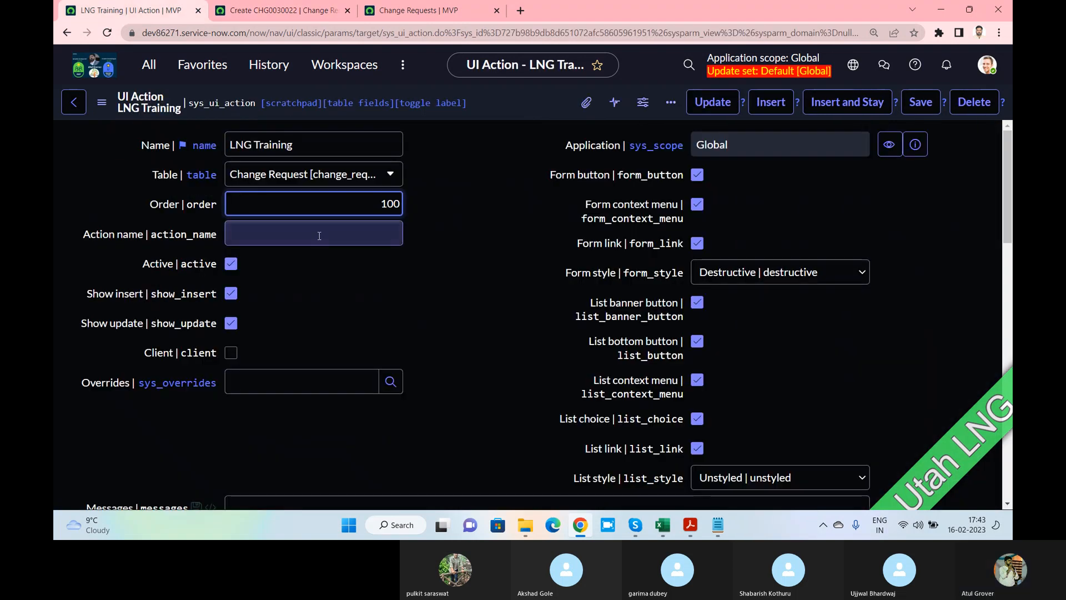
# Enter 'emergency' as the LNG Training action name
pyautogui.click(311, 143)
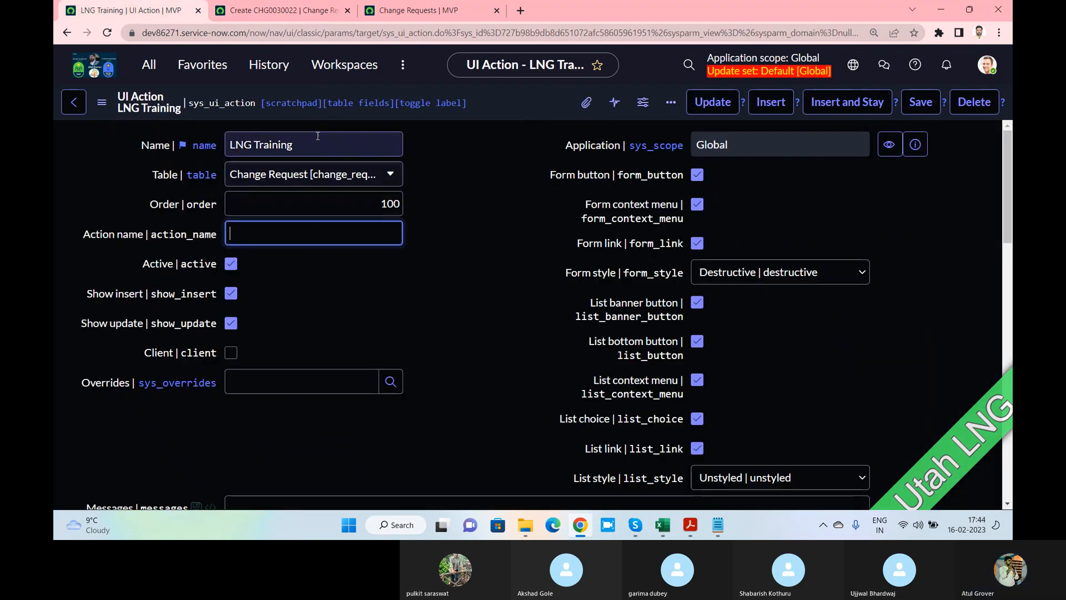
pyautogui.moveTo(311, 143); pyautogui.dragTo(218, 142)
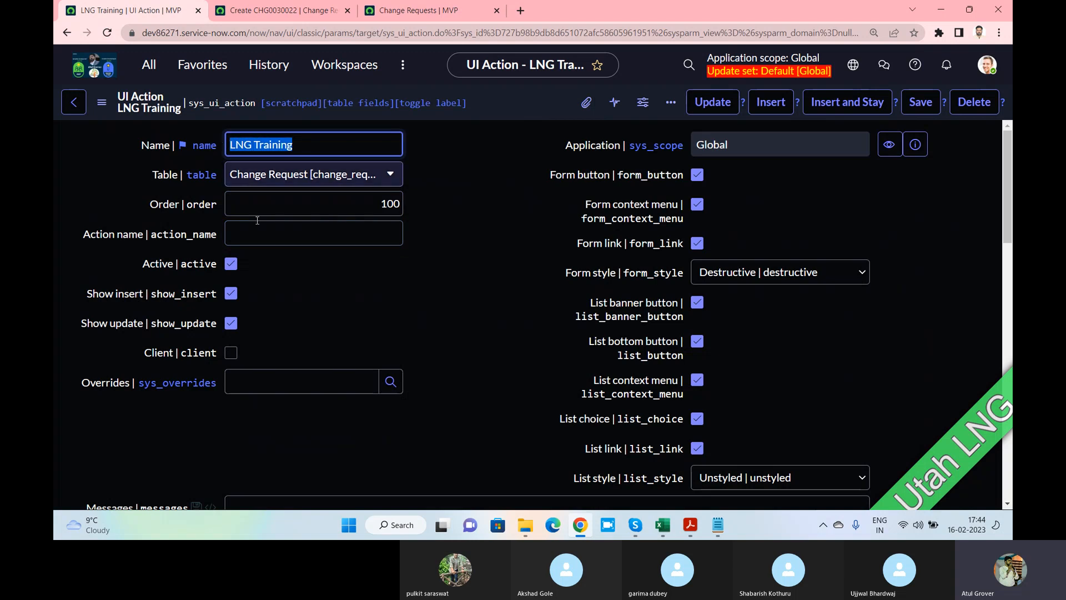
pyautogui.click(286, 239)
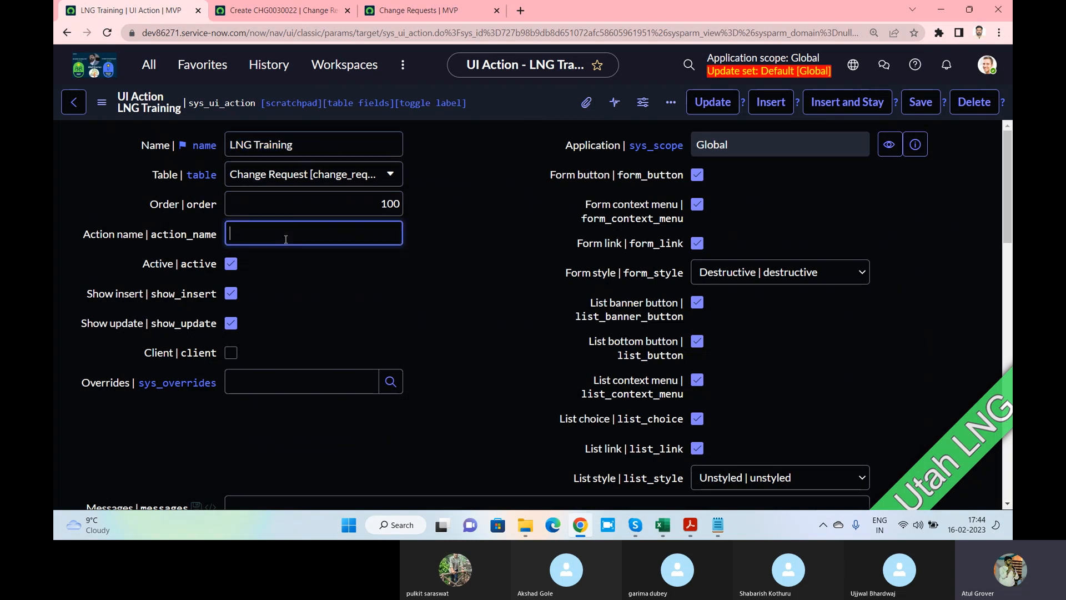
pyautogui.write('emergency')
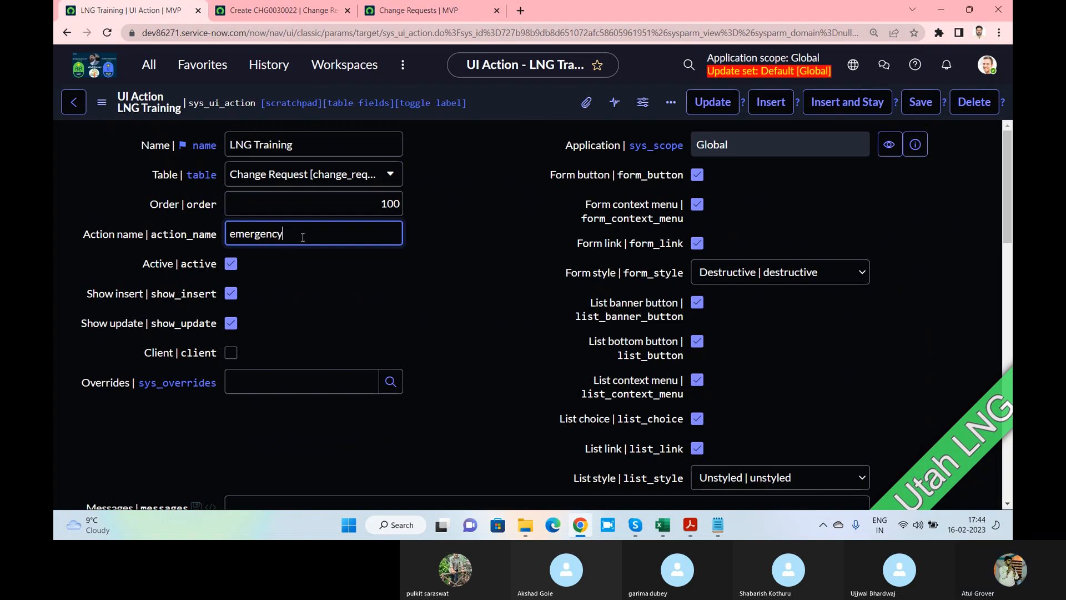
# Review the Show insert and Name fields against the change request form
pyautogui.click(87, 295)
pyautogui.moveTo(87, 294); pyautogui.dragTo(145, 295)
pyautogui.moveTo(368, 155); pyautogui.dragTo(224, 142)
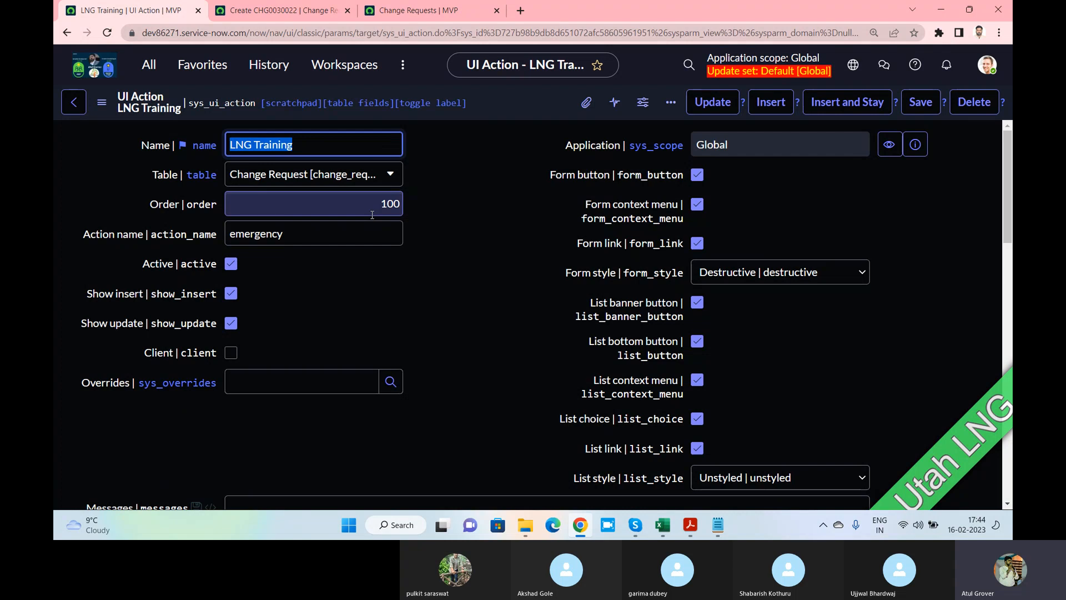
pyautogui.click(278, 12)
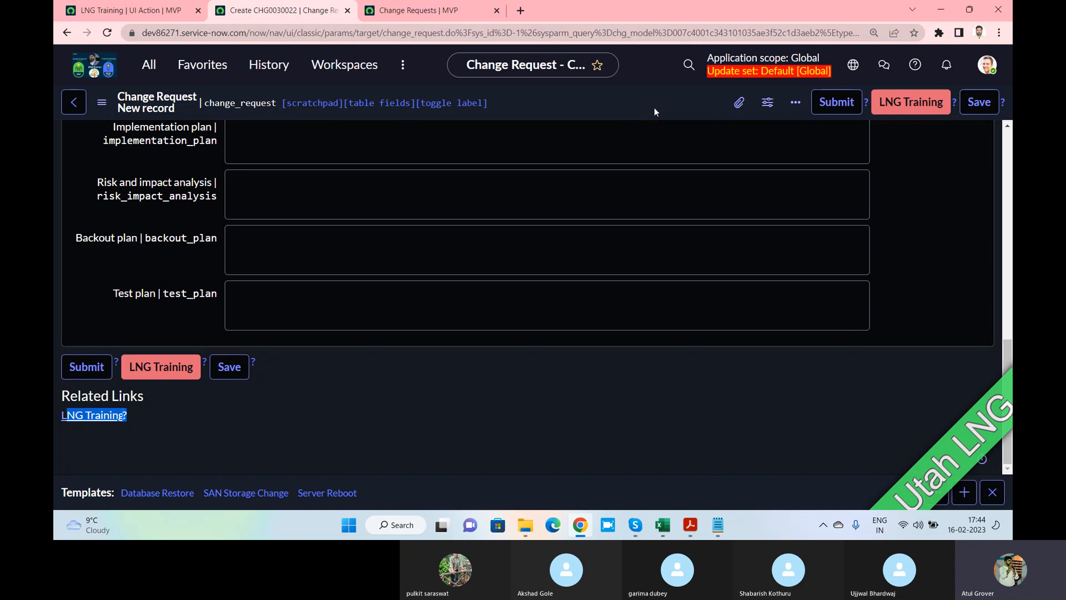
pyautogui.click(165, 11)
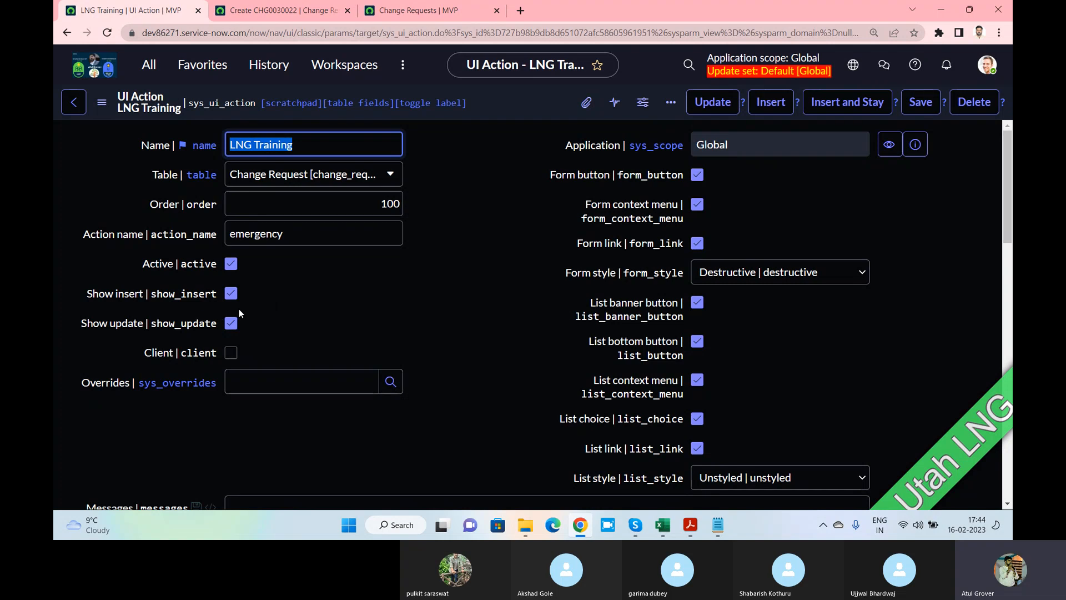
pyautogui.scroll(-2, 239, 307)
# Tick Client so the LNG Training UI action runs client-side
pyautogui.click(230, 228)
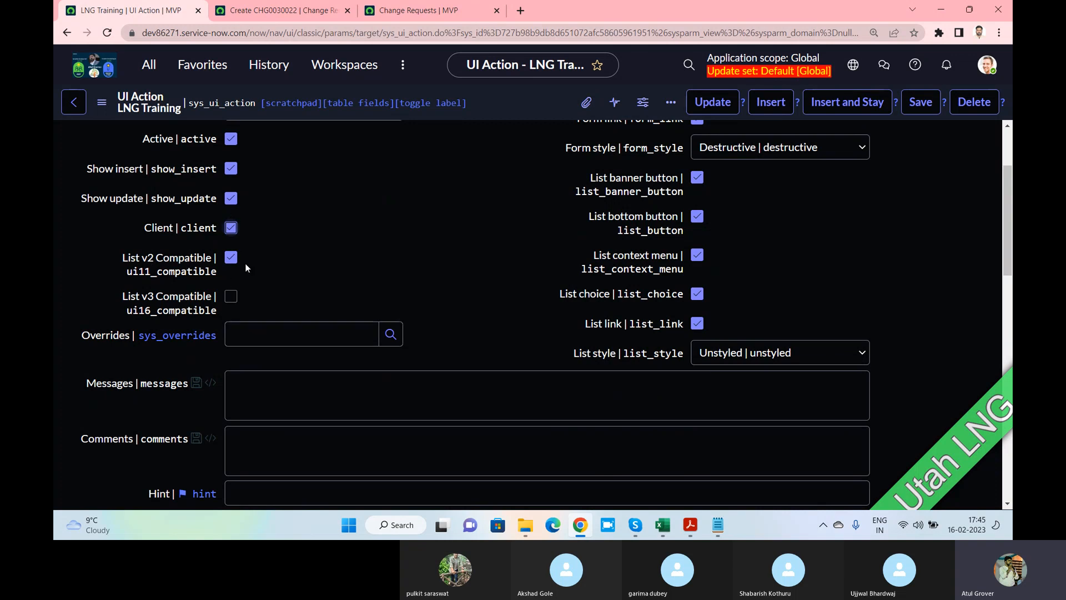
pyautogui.scroll(-2, 308, 355)
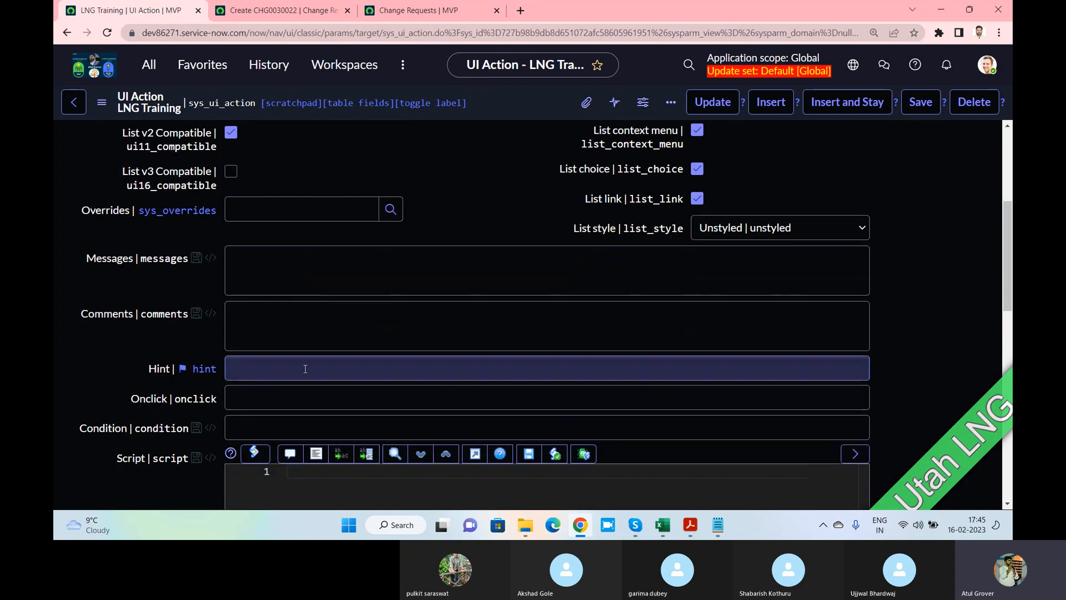
pyautogui.scroll(1, 304, 364)
pyautogui.scroll(3, 303, 367)
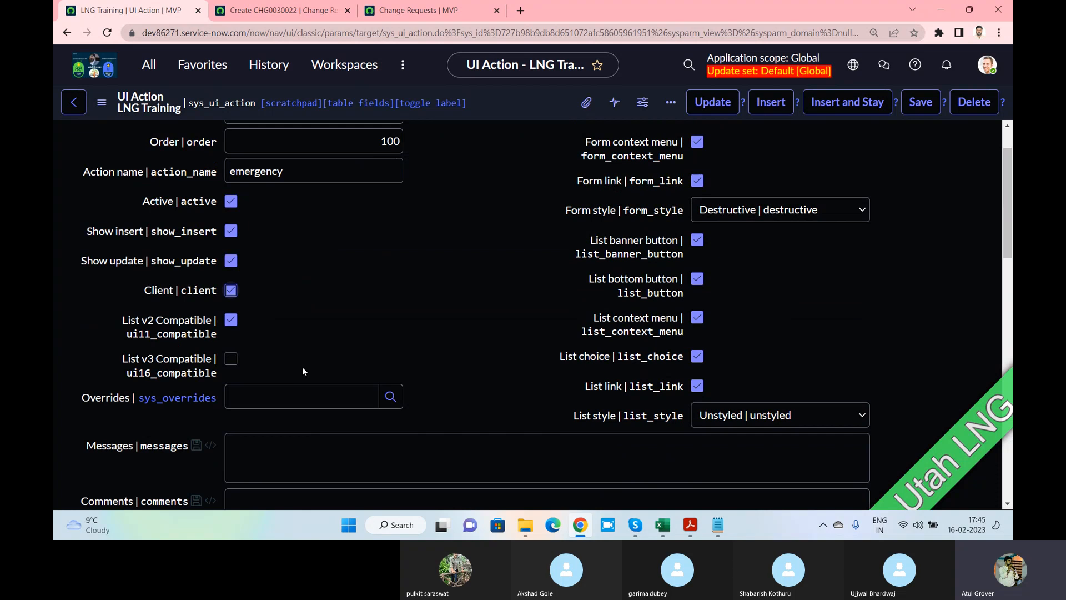
pyautogui.scroll(-2, 305, 369)
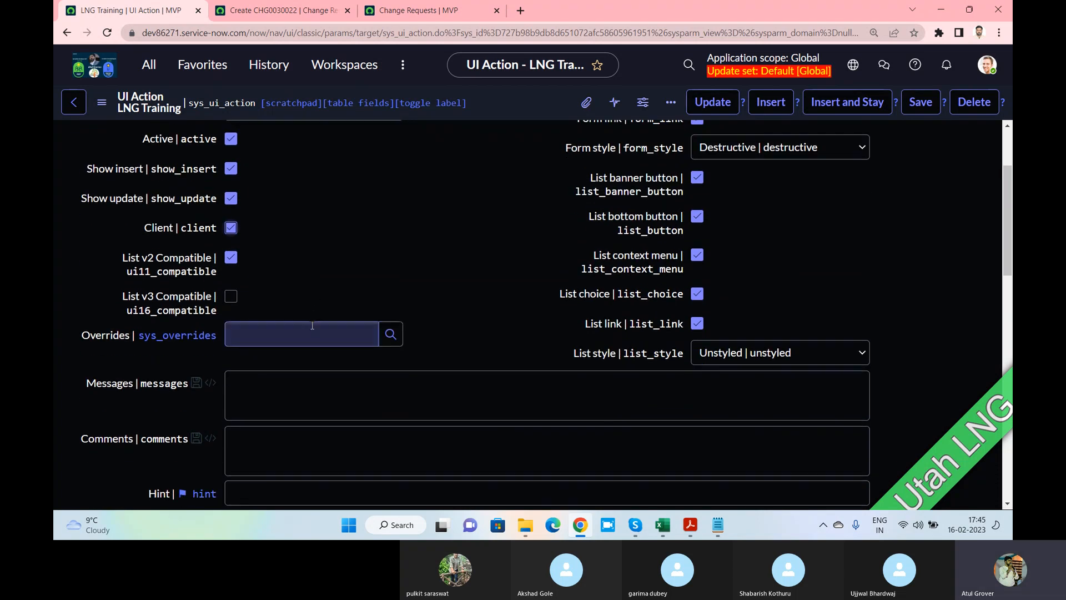
# Try Submit on the change request form, then start filling the Overrides field
pyautogui.click(256, 11)
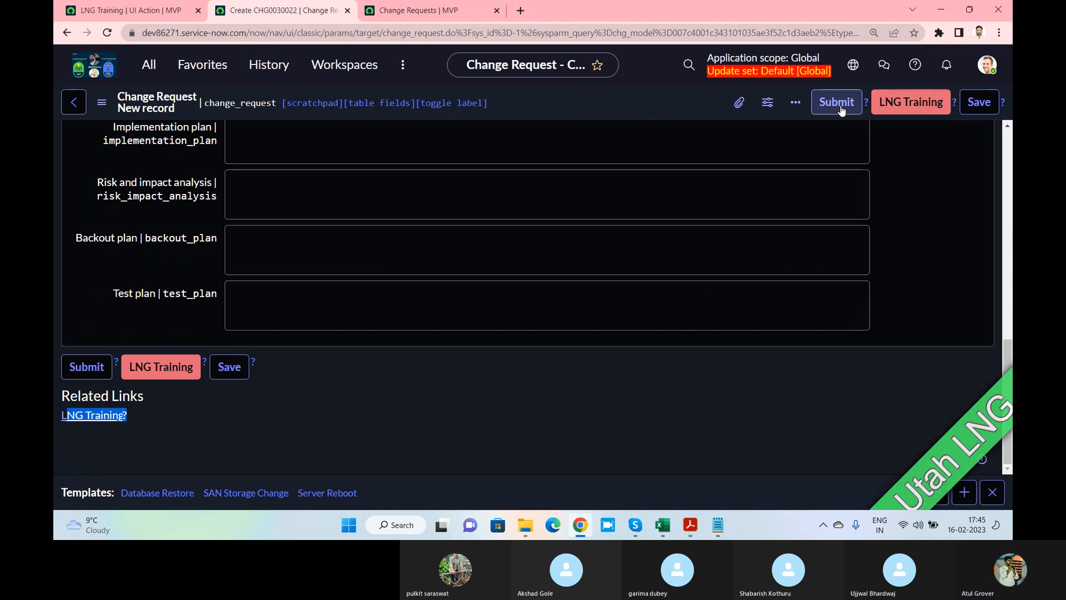
pyautogui.click(843, 106)
pyautogui.click(840, 101)
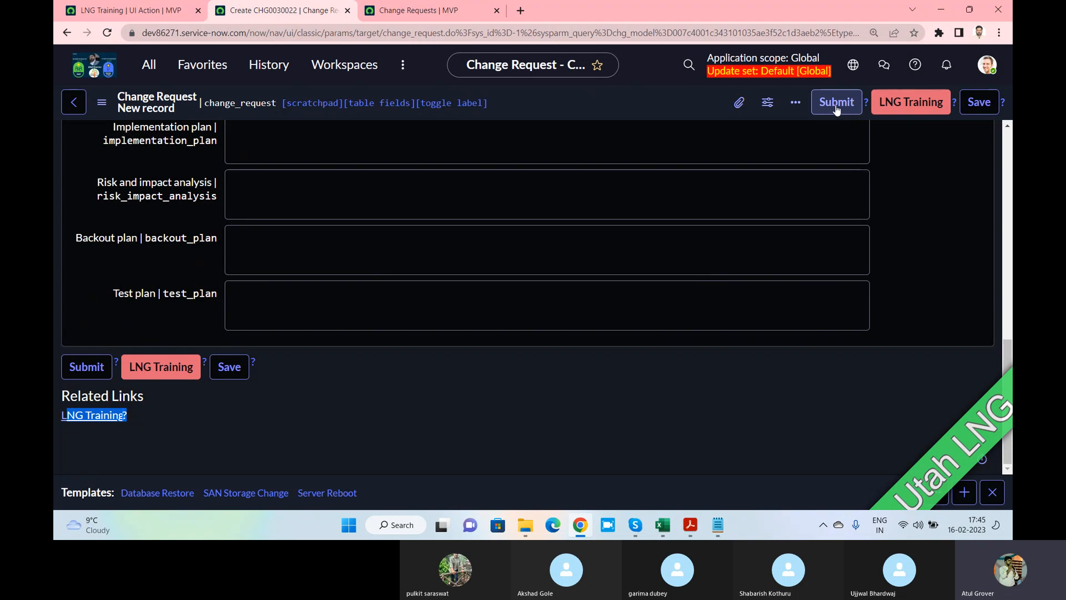
pyautogui.click(895, 103)
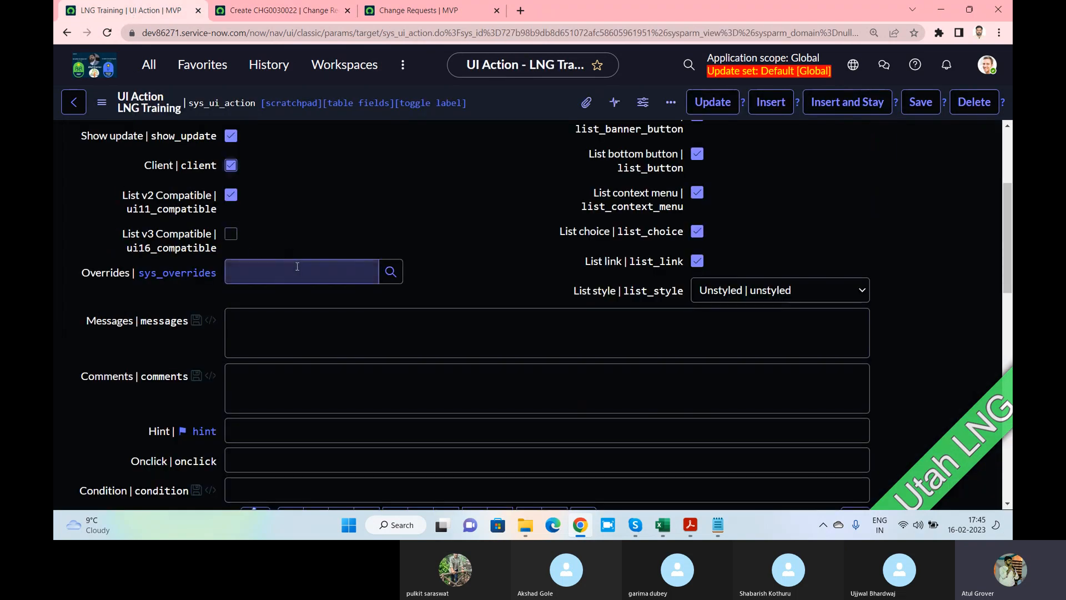
pyautogui.click(297, 266)
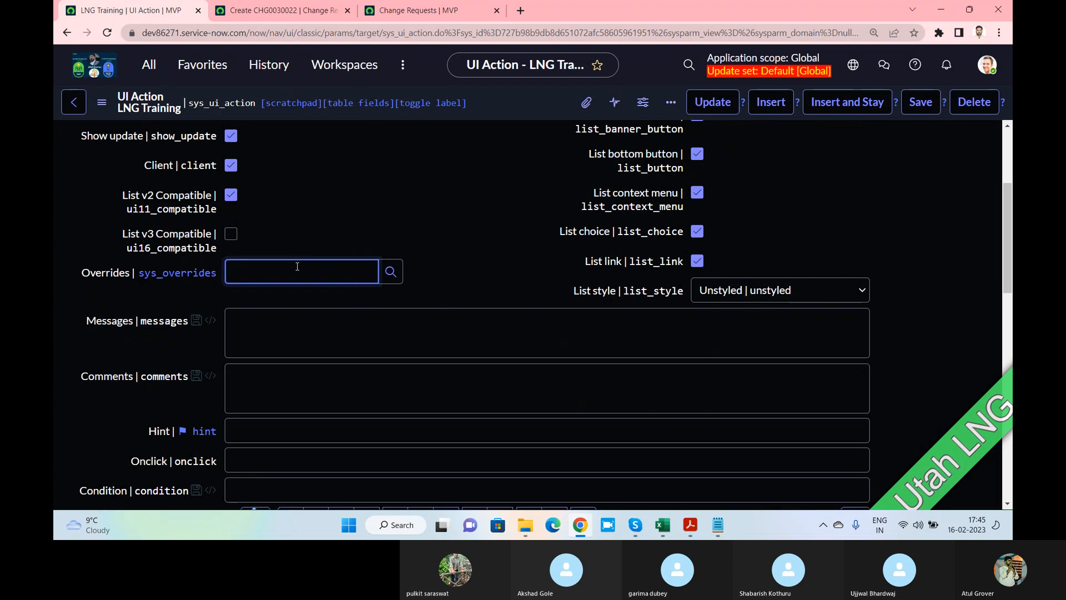
pyautogui.click(269, 11)
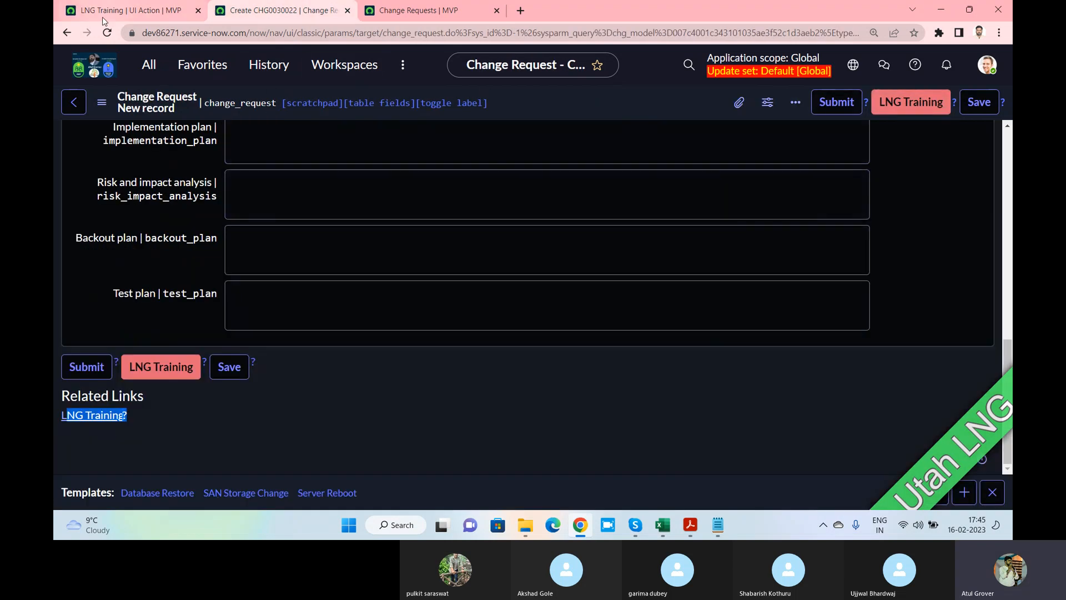
pyautogui.click(124, 12)
# Set Overrides to the Submit action, found by filtering the lookup's Table by *change
pyautogui.write('su')
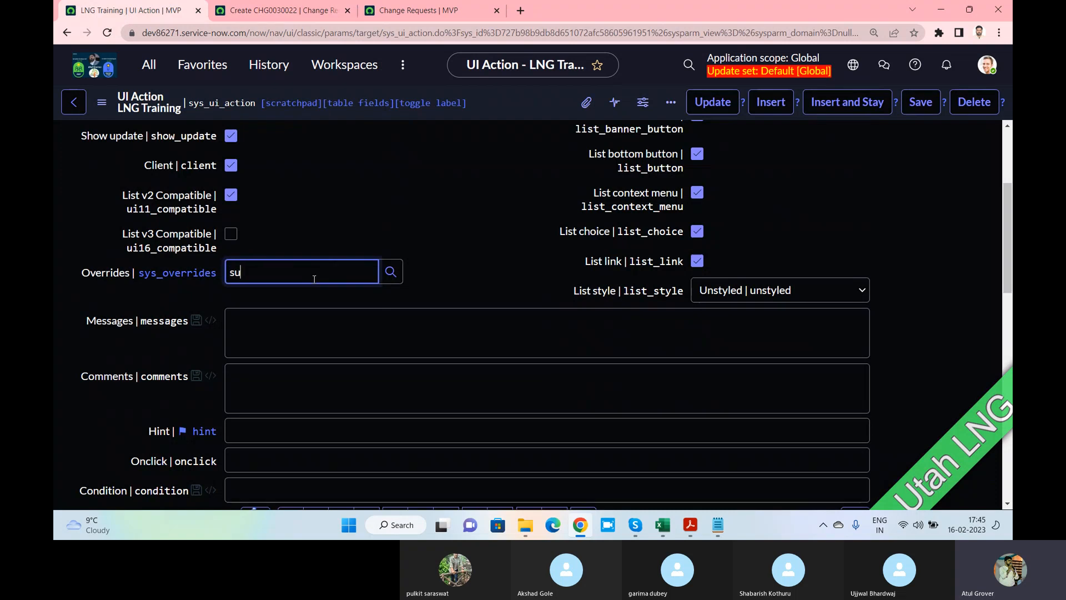
pyautogui.write('bmit')
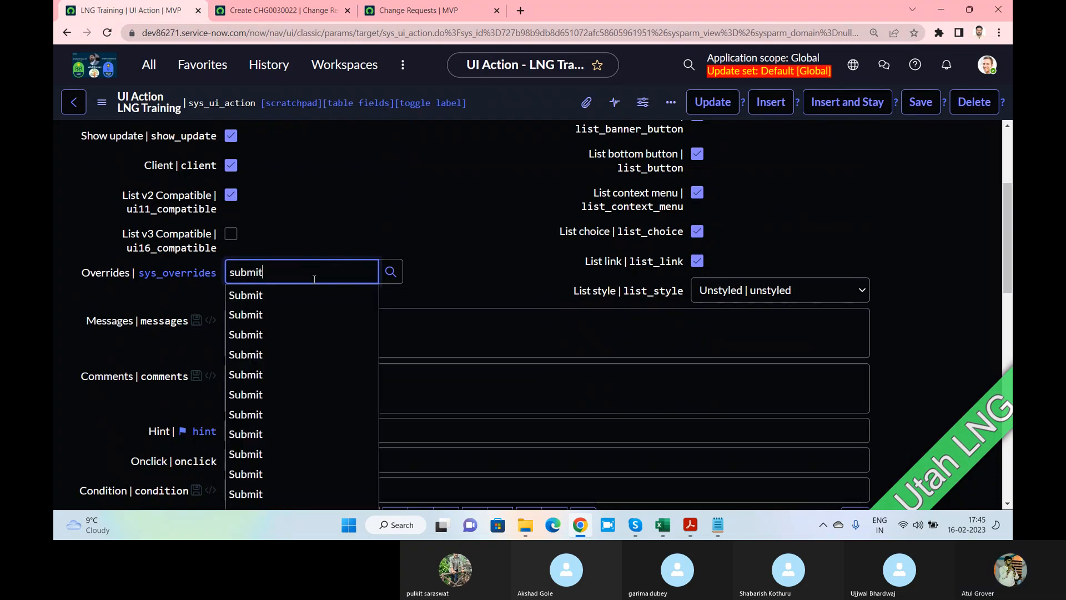
pyautogui.scroll(-2, 330, 315)
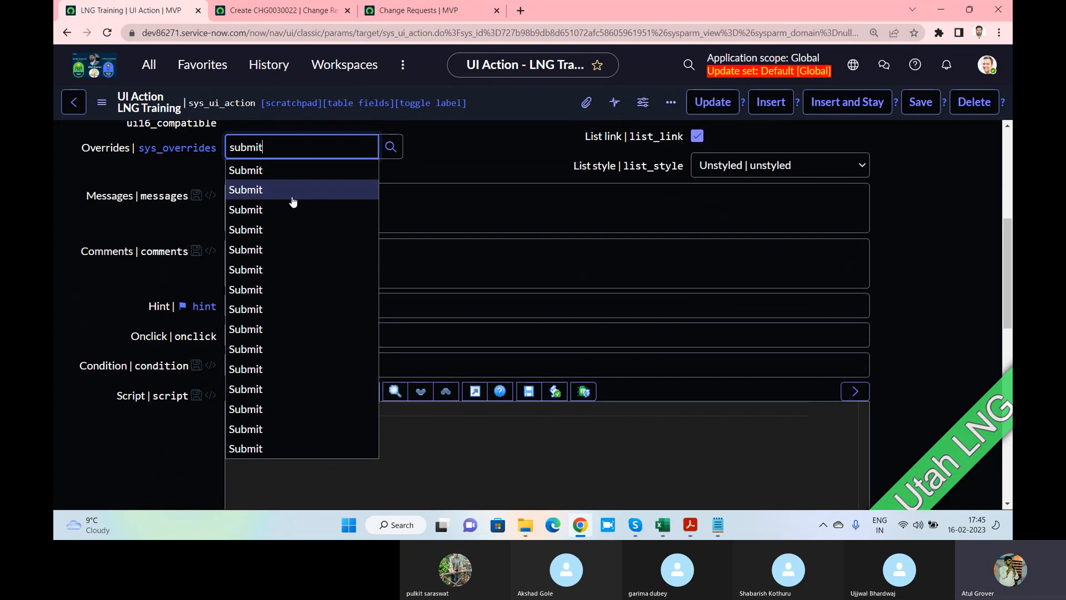
pyautogui.click(390, 147)
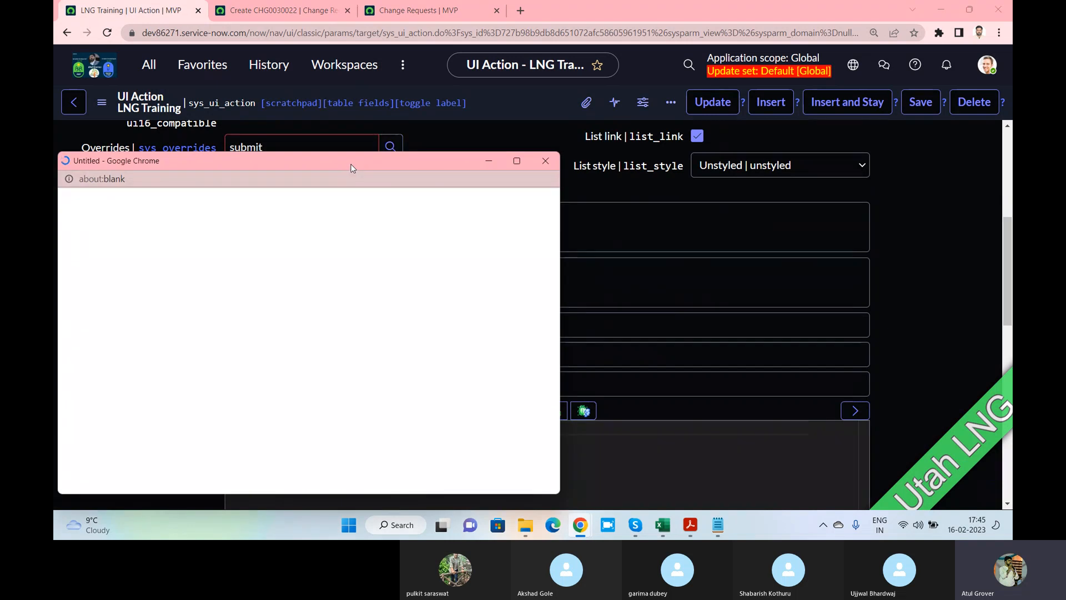
pyautogui.click(433, 268)
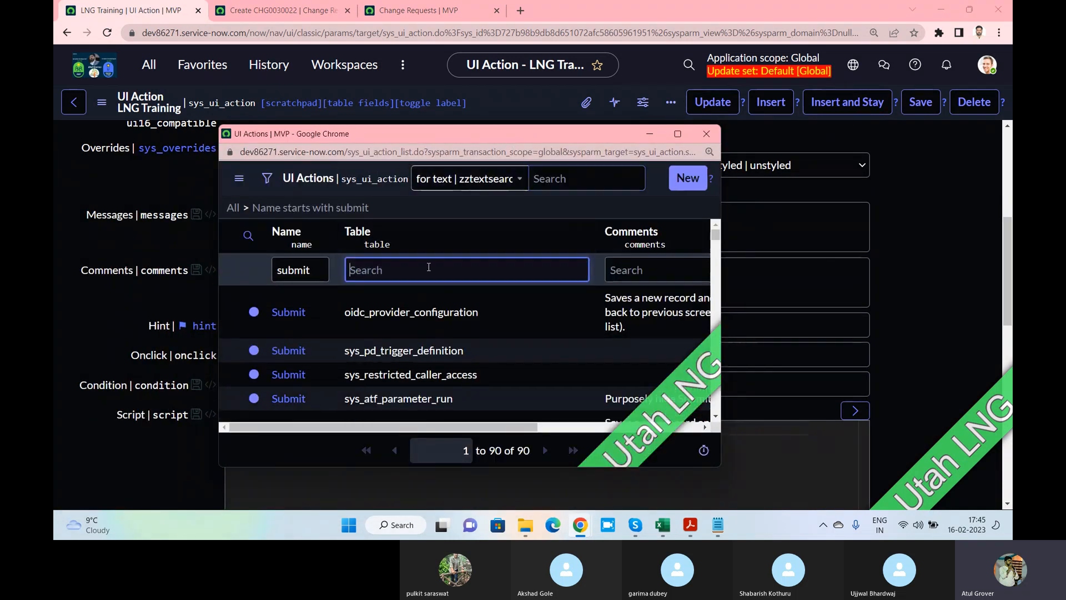
pyautogui.write('8change')
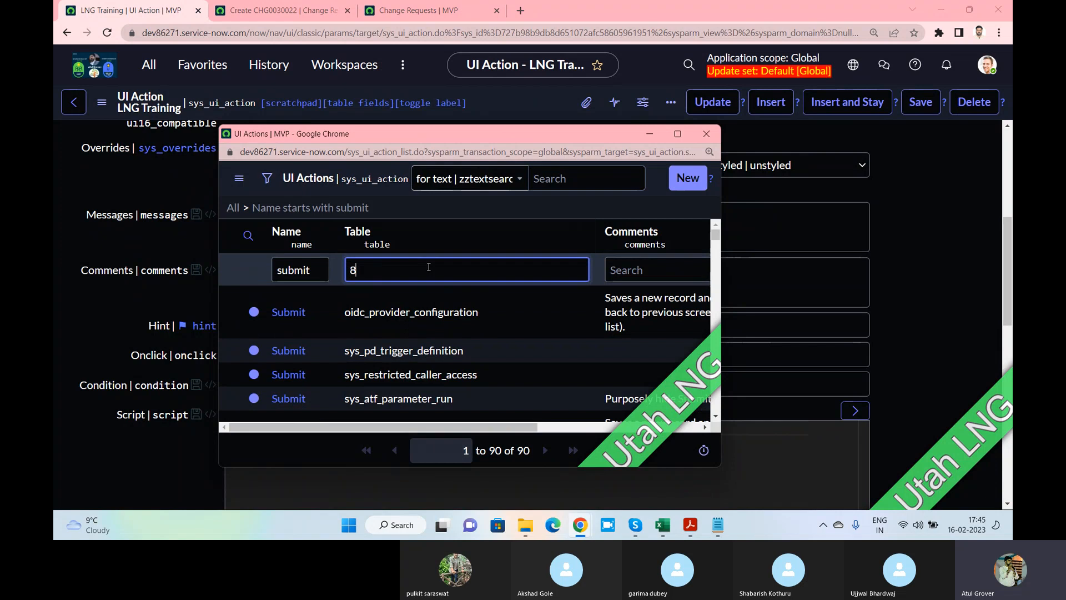
pyautogui.press('BackSpace')
pyautogui.press('BackSpace')
pyautogui.press('BackSpace')
pyautogui.press('BackSpace')
pyautogui.press('BackSpace')
pyautogui.press('BackSpace')
pyautogui.press('BackSpace')
pyautogui.write('*change')
pyautogui.press('Return')
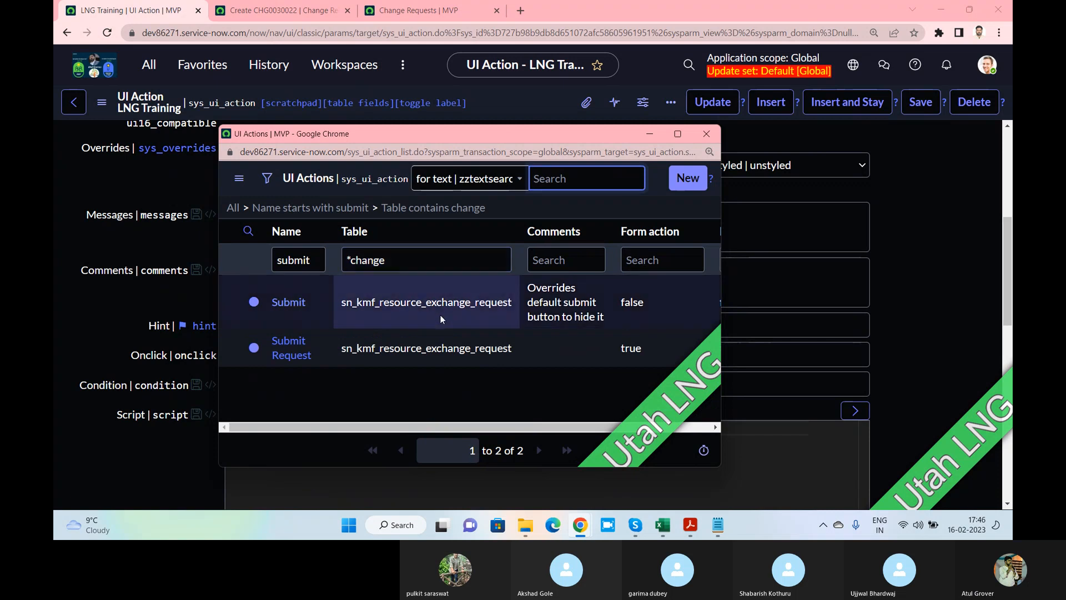
pyautogui.click(300, 302)
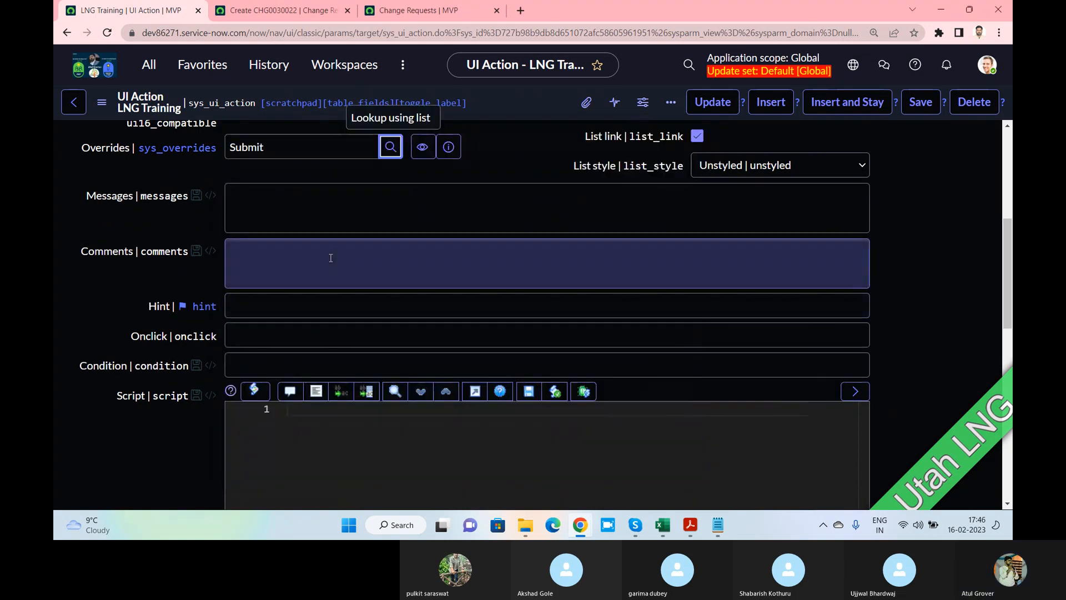
# Inspect the empty Condition field, then open the All navigator filtered by 'Ui ac'
pyautogui.scroll(1, 330, 258)
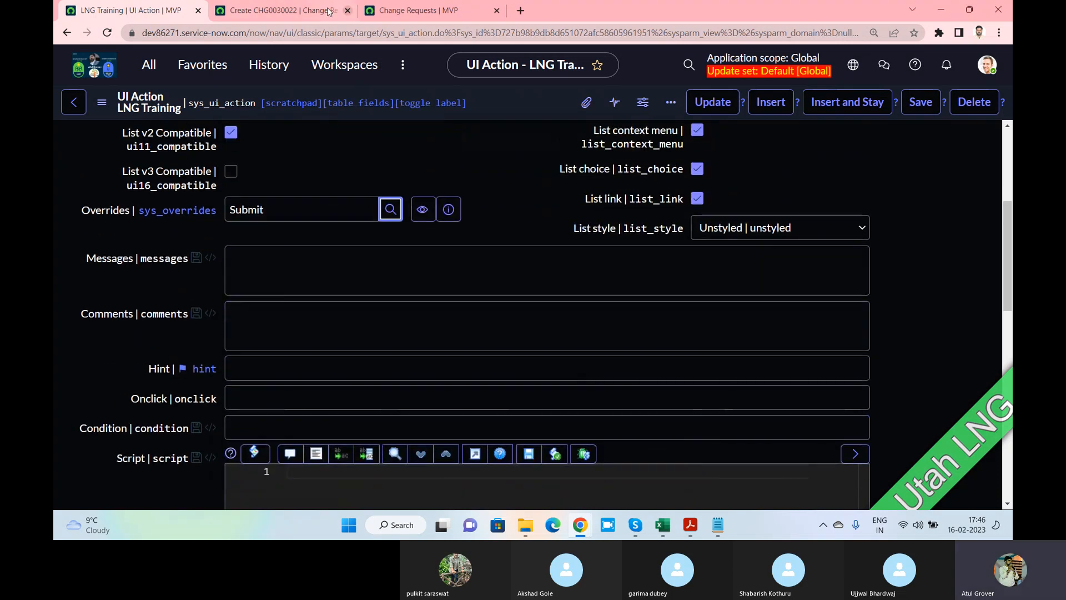
pyautogui.click(284, 10)
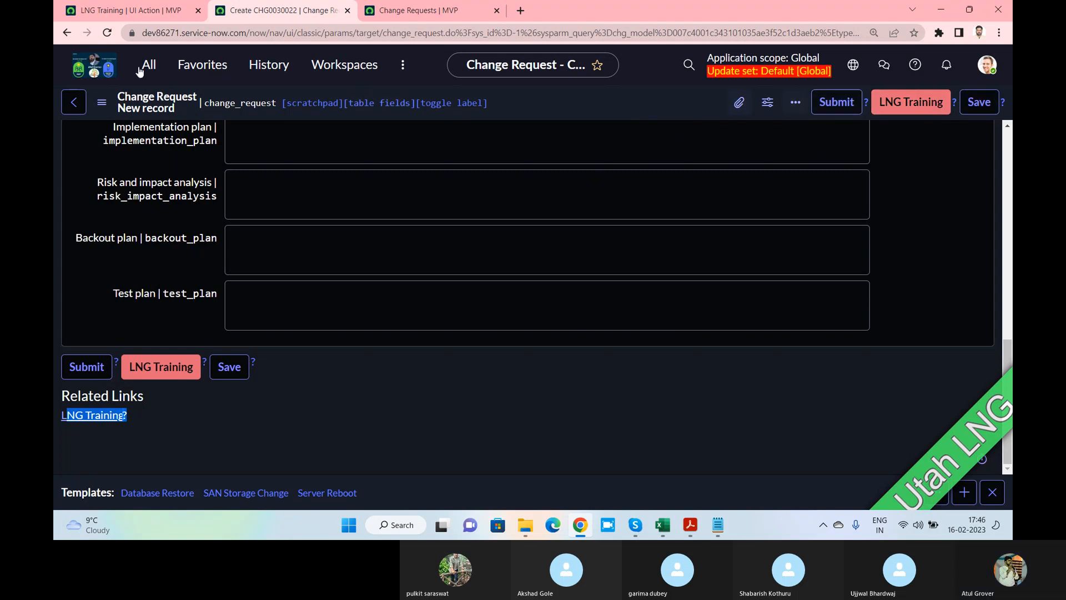
pyautogui.click(133, 10)
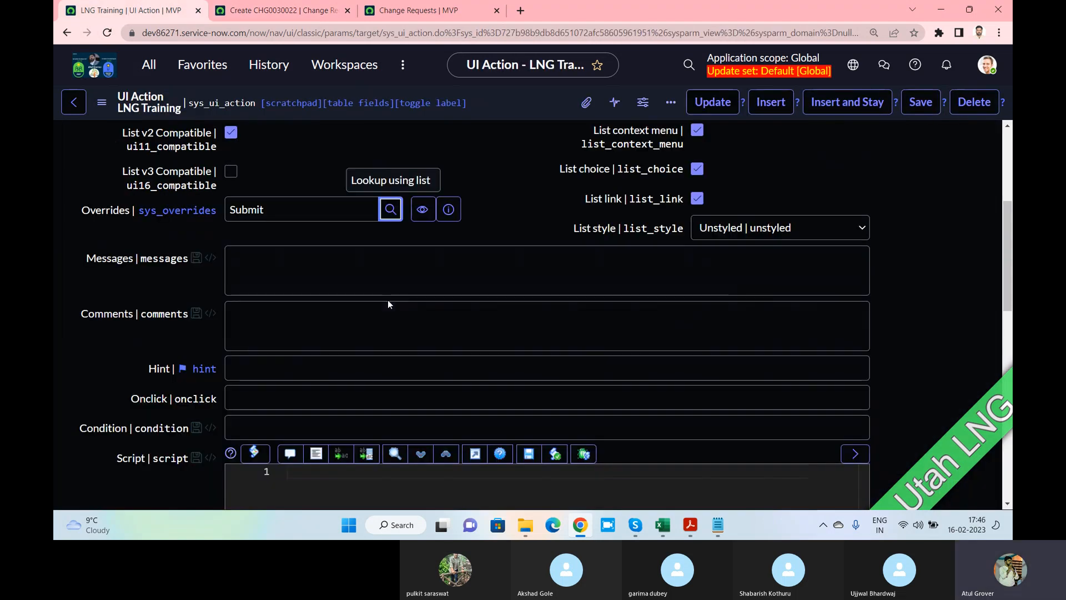
pyautogui.scroll(-2, 387, 302)
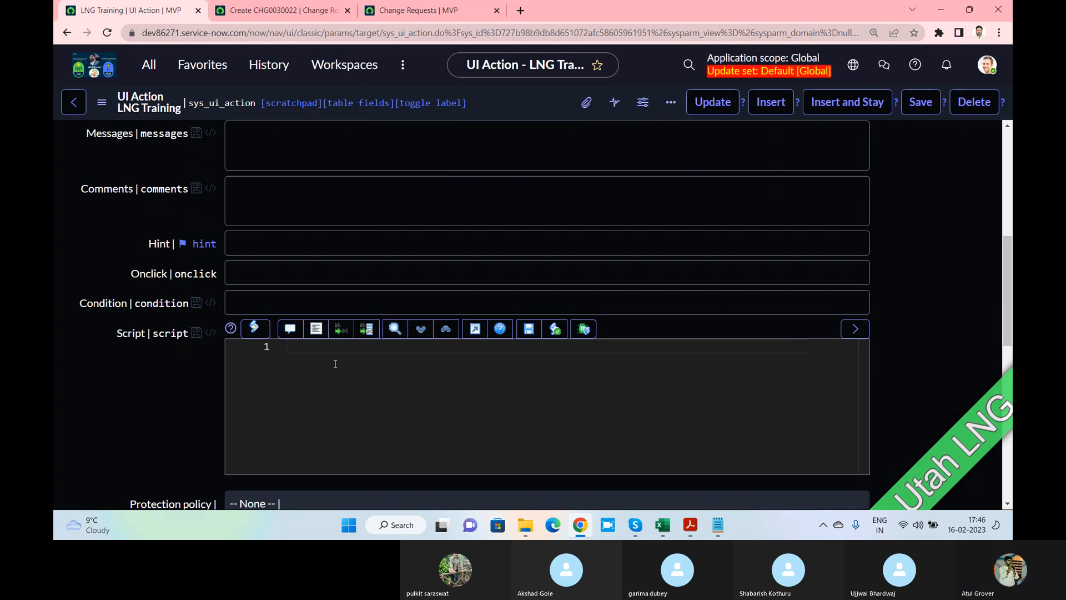
pyautogui.click(280, 304)
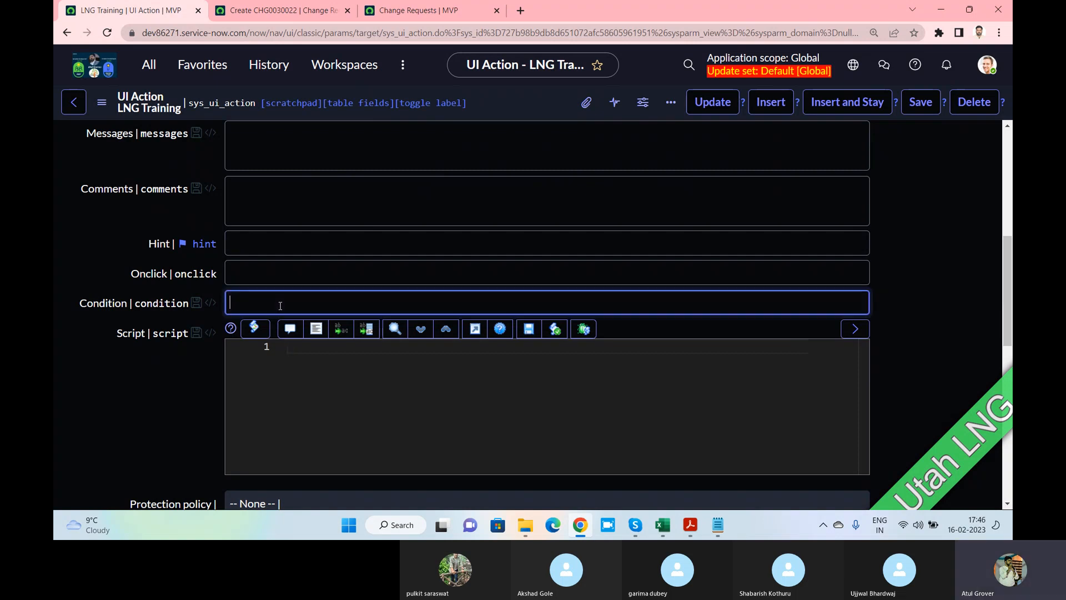
pyautogui.click(149, 64)
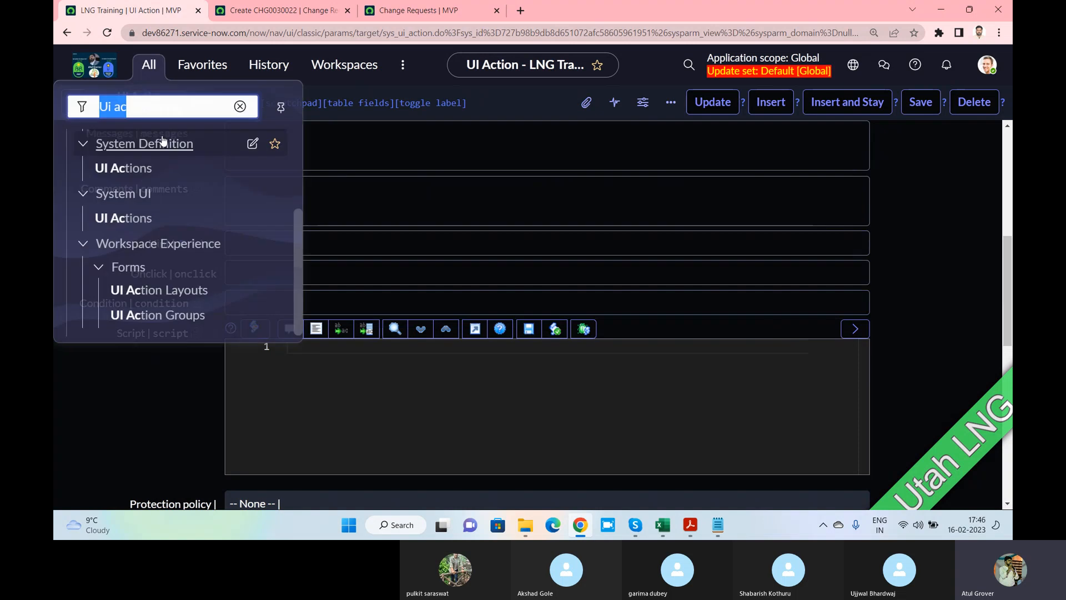
# Open UI Actions in a new tab, filter Table by *change, and open Request Approval
pyautogui.middleClick(139, 217)
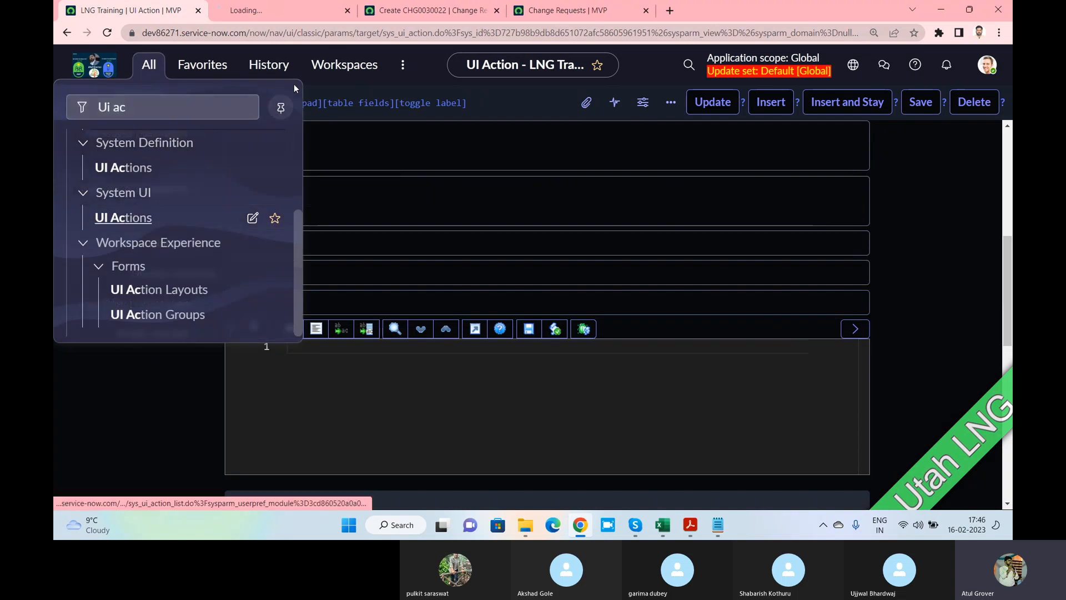
pyautogui.click(278, 11)
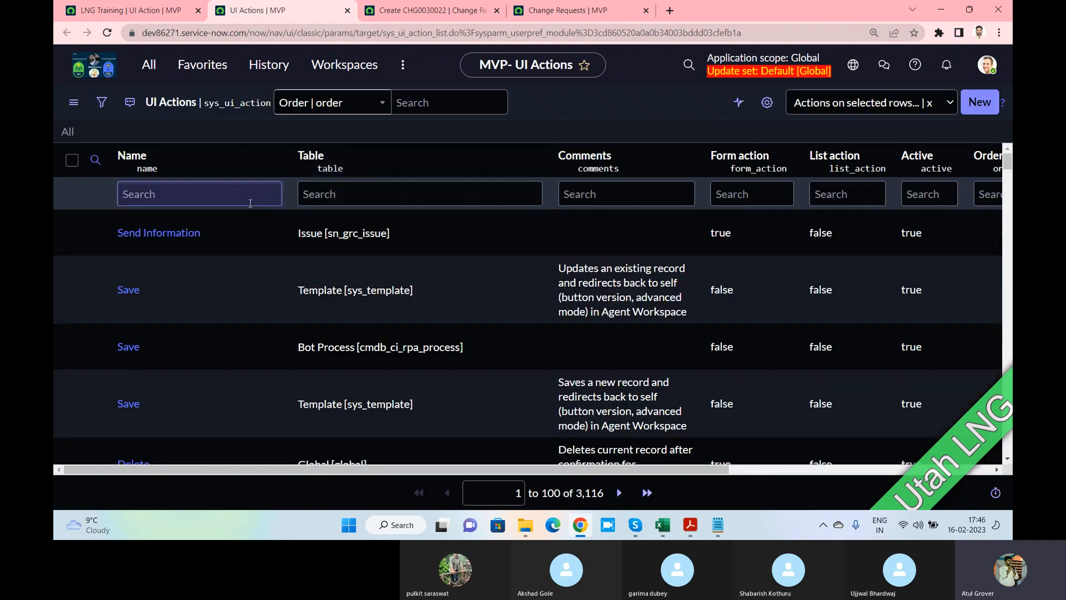
pyautogui.click(380, 199)
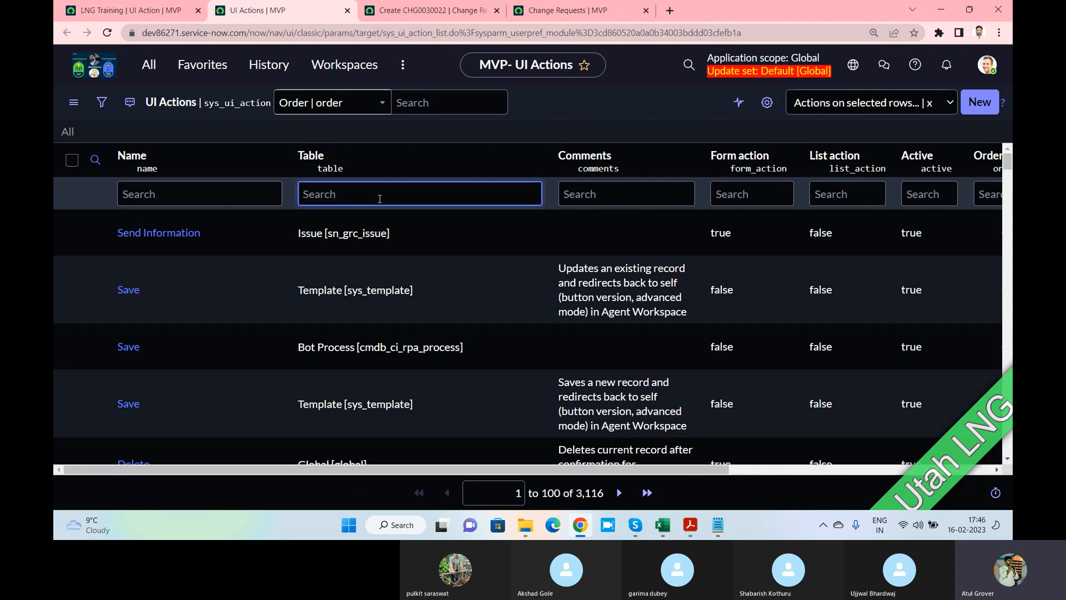
pyautogui.write('*change')
pyautogui.press('Return')
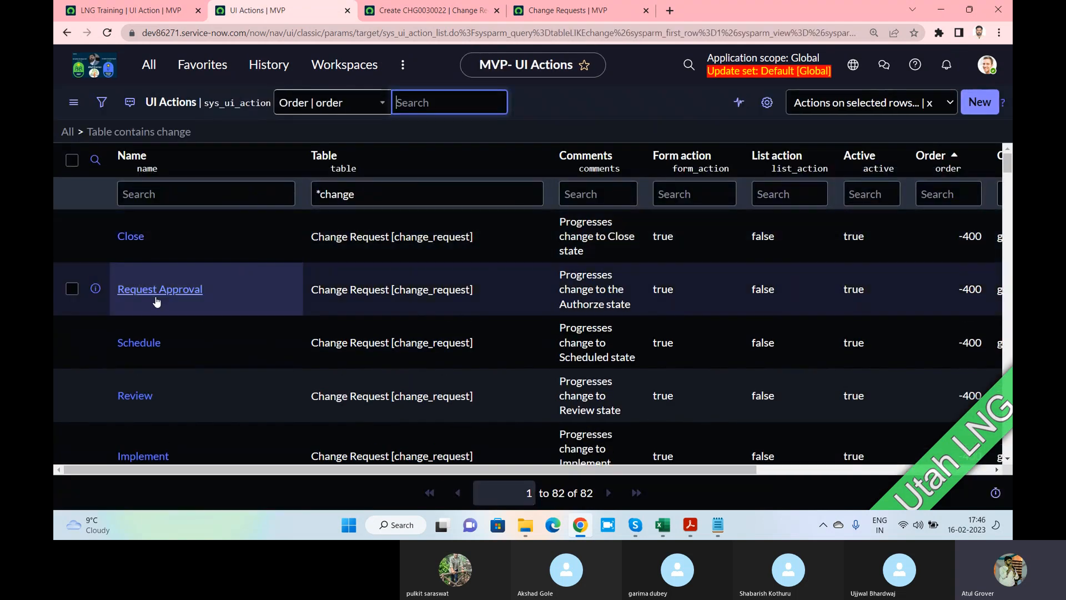
pyautogui.click(149, 294)
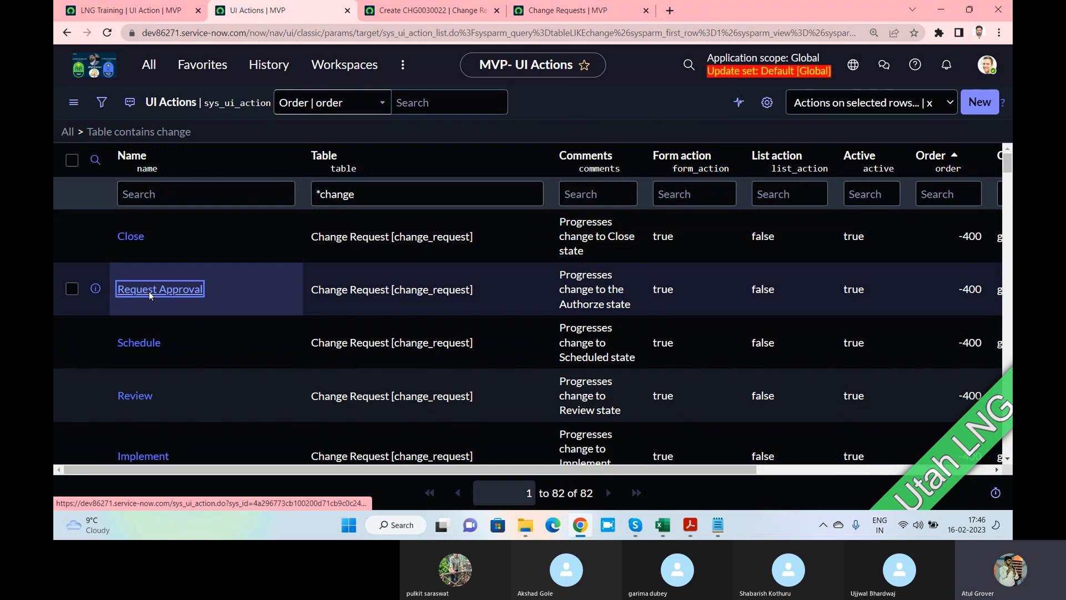
pyautogui.click(150, 292)
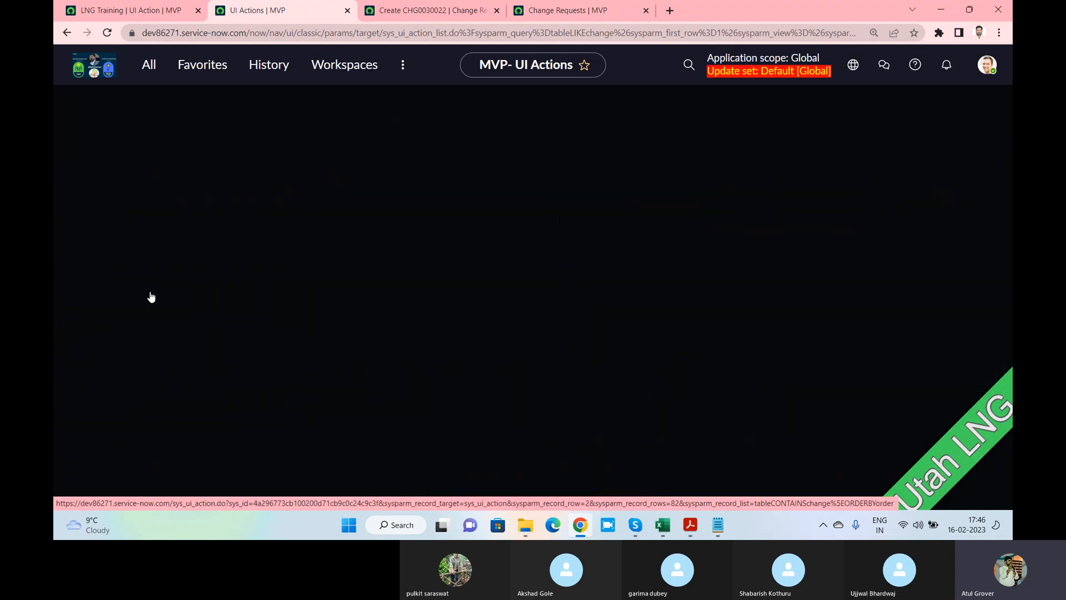
pyautogui.click(445, 15)
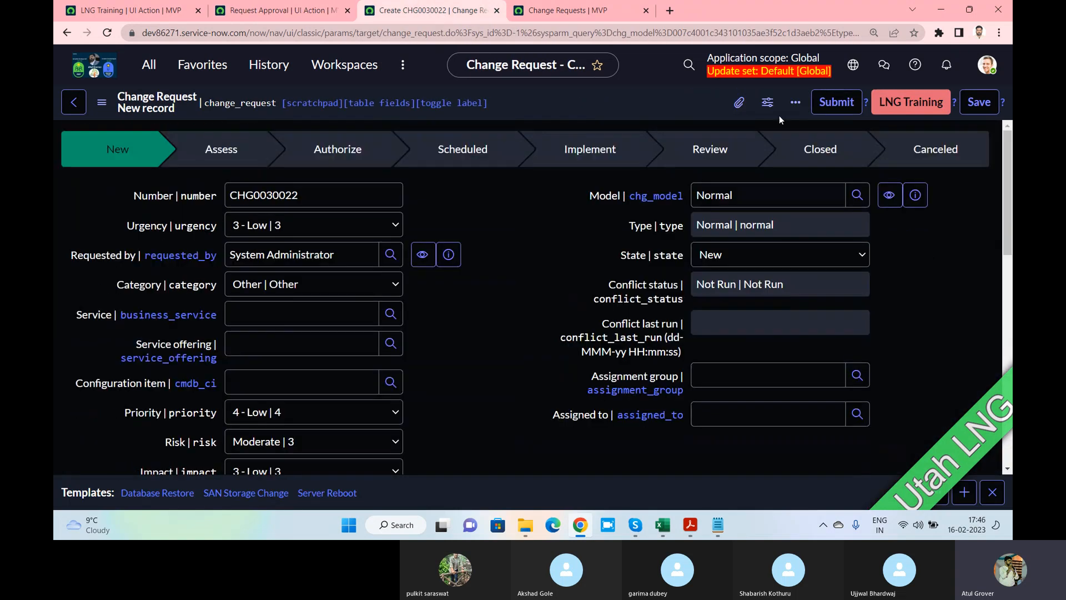
# Submit the new change request, then open CHG0001060 from the Change > Open list
pyautogui.click(830, 104)
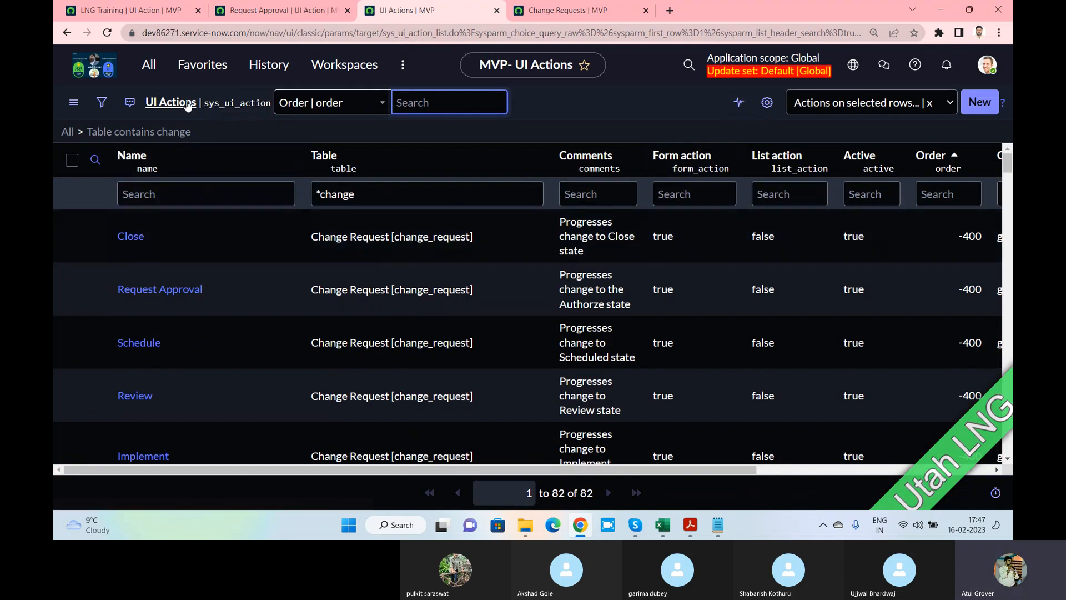
pyautogui.click(149, 64)
pyautogui.write('change')
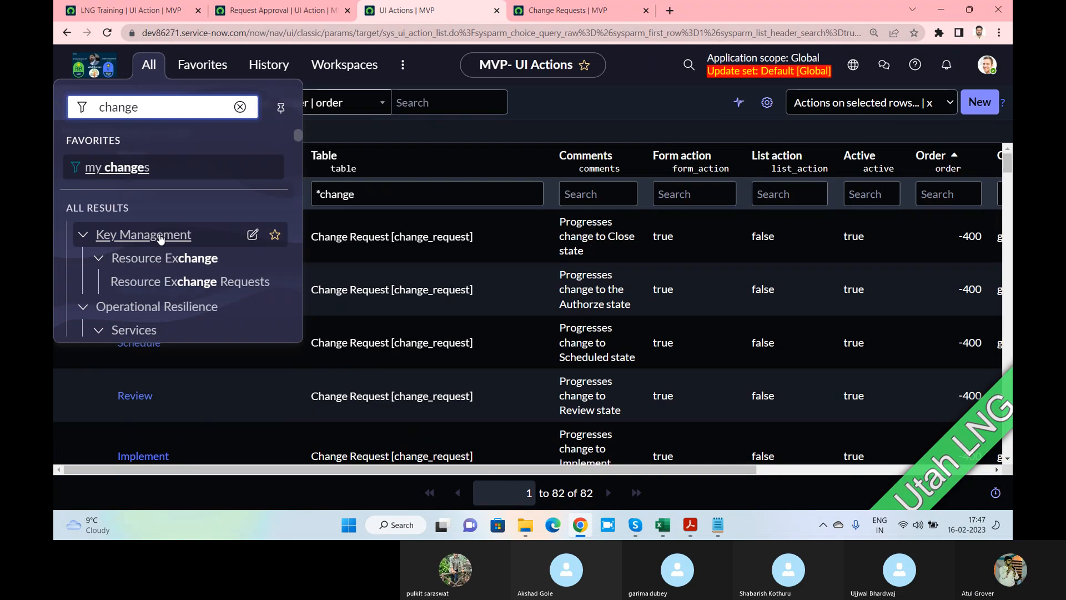
pyautogui.scroll(-5, 160, 239)
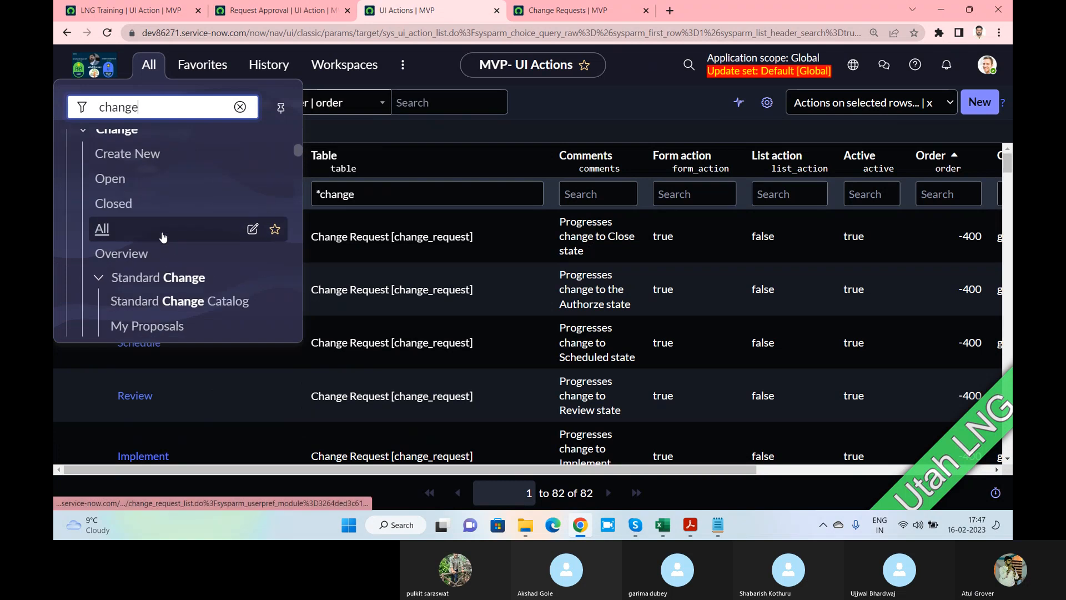
pyautogui.click(114, 176)
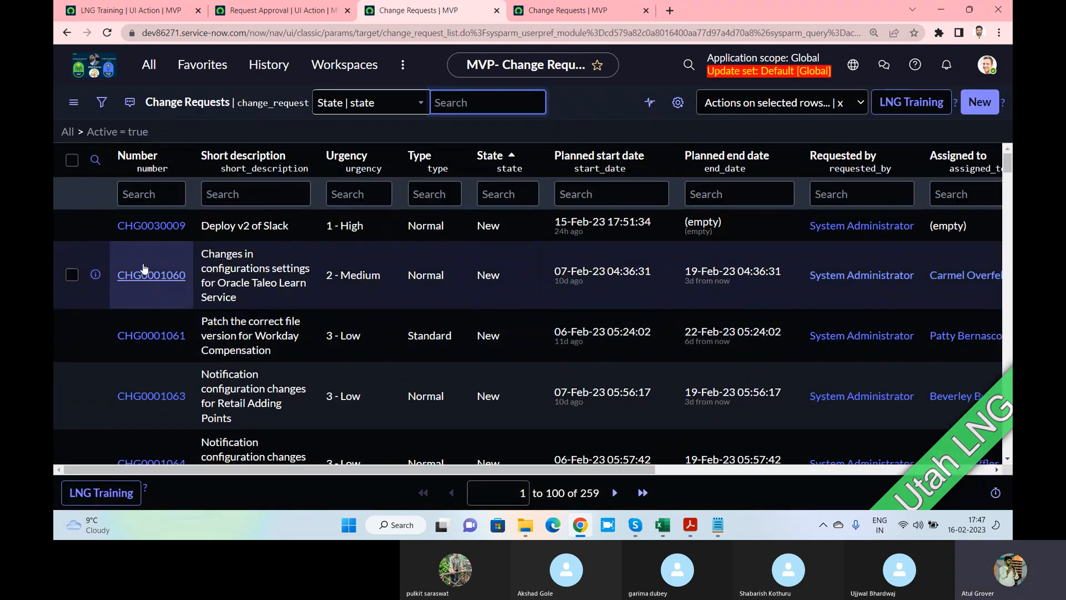
pyautogui.click(148, 280)
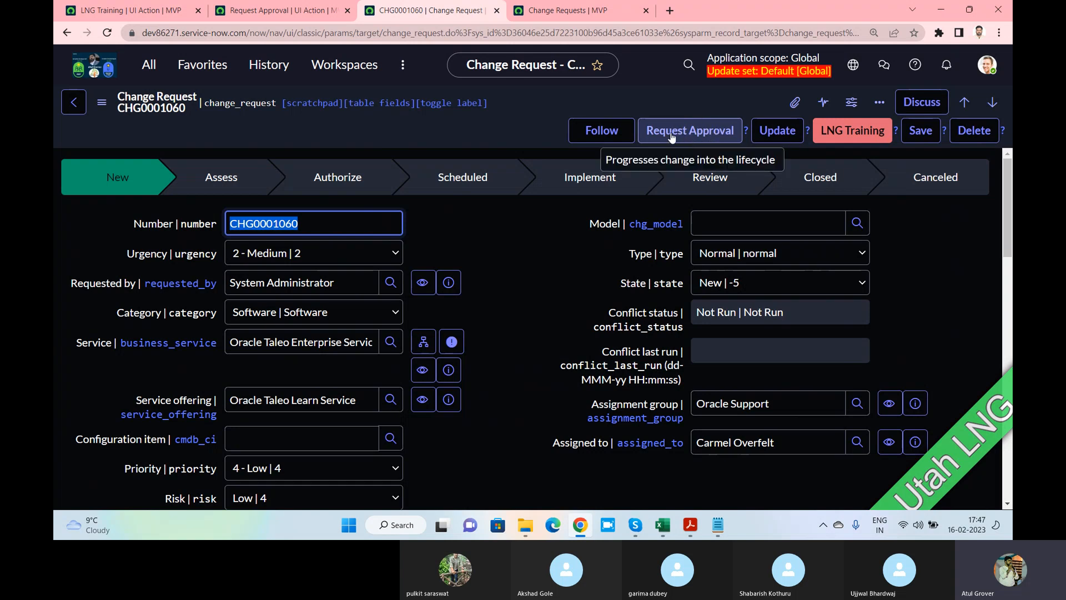
# Highlight the Hint and Comments text on the Request Approval UI action
pyautogui.click(211, 15)
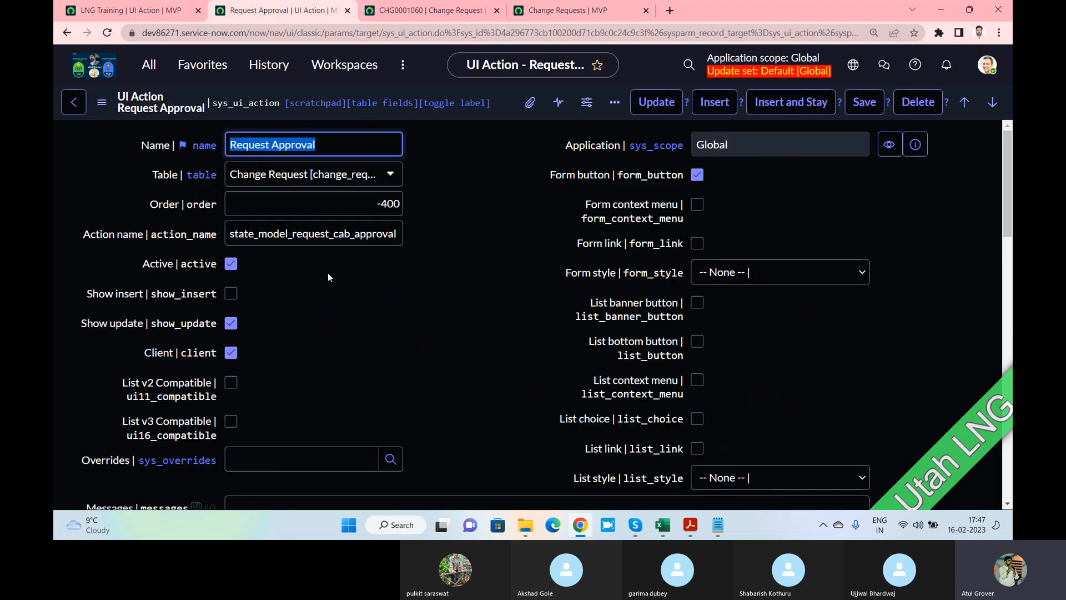
pyautogui.scroll(-5, 328, 272)
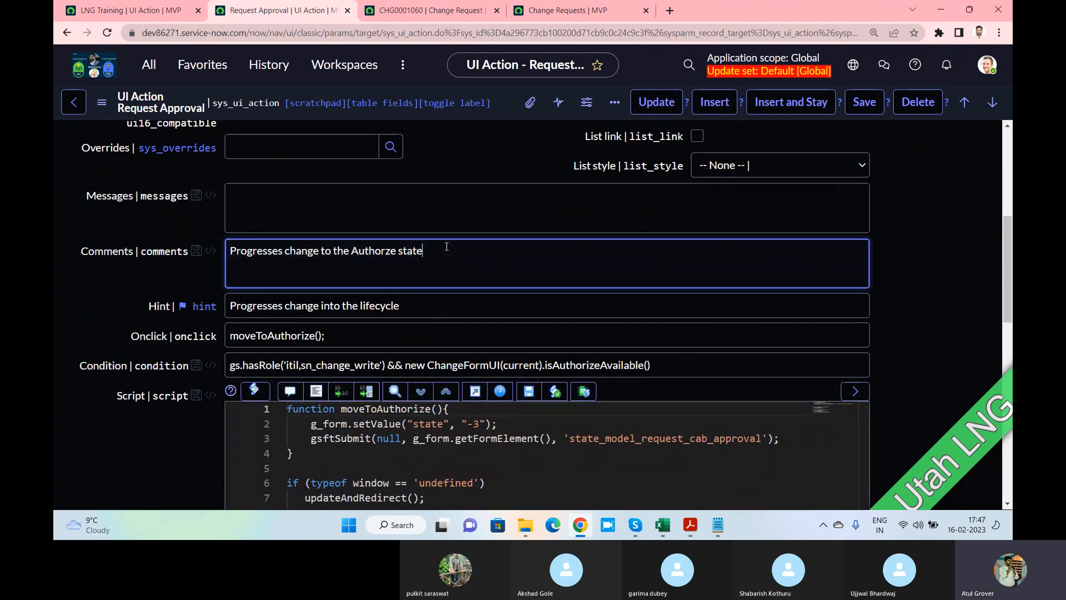
pyautogui.moveTo(433, 306); pyautogui.dragTo(226, 307)
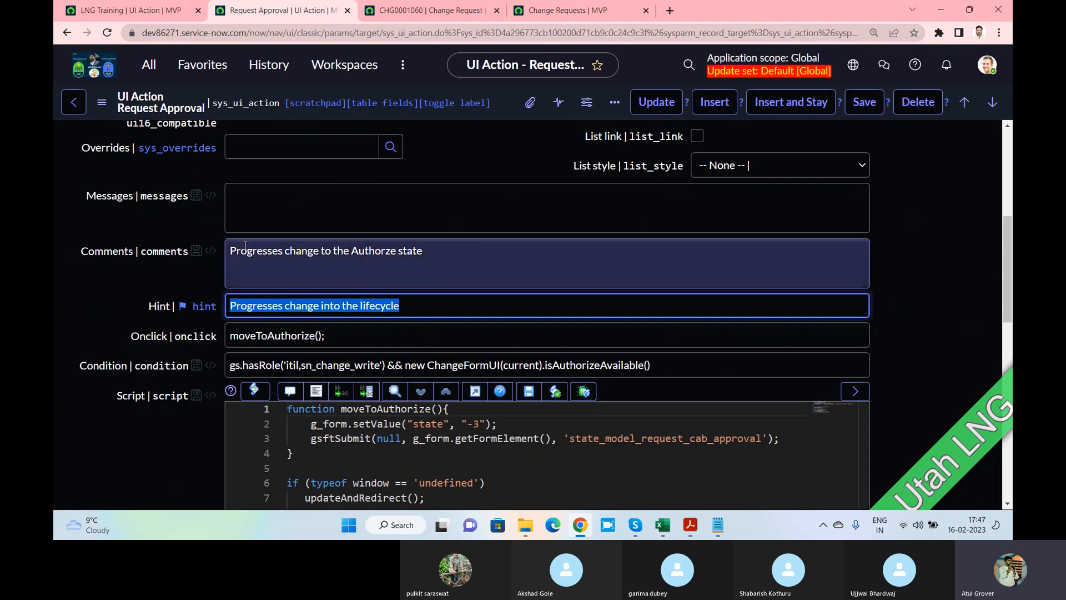
pyautogui.moveTo(231, 250); pyautogui.dragTo(428, 249)
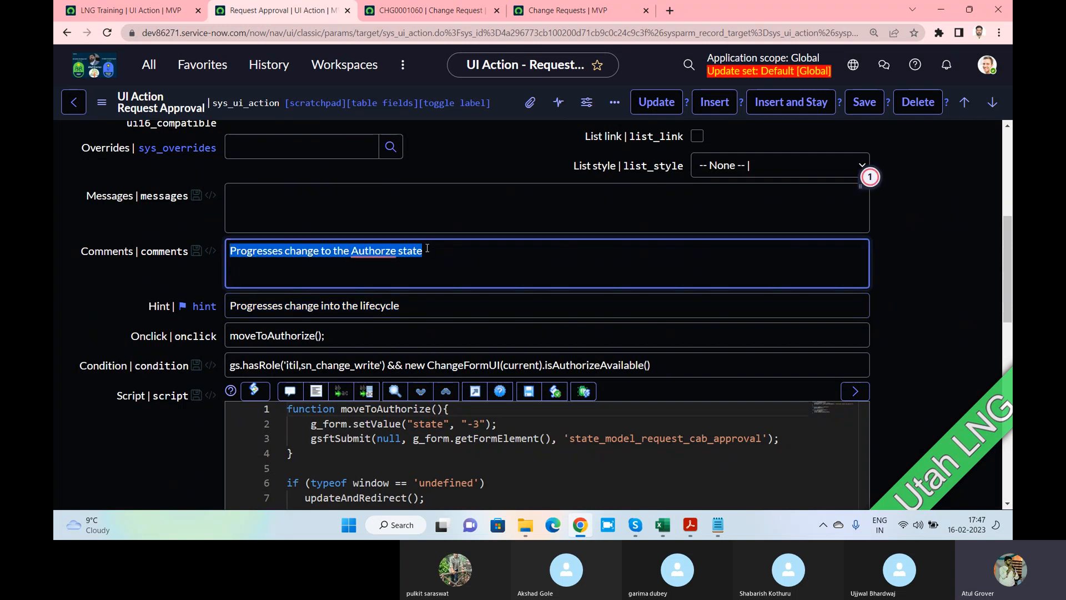
pyautogui.moveTo(379, 249)
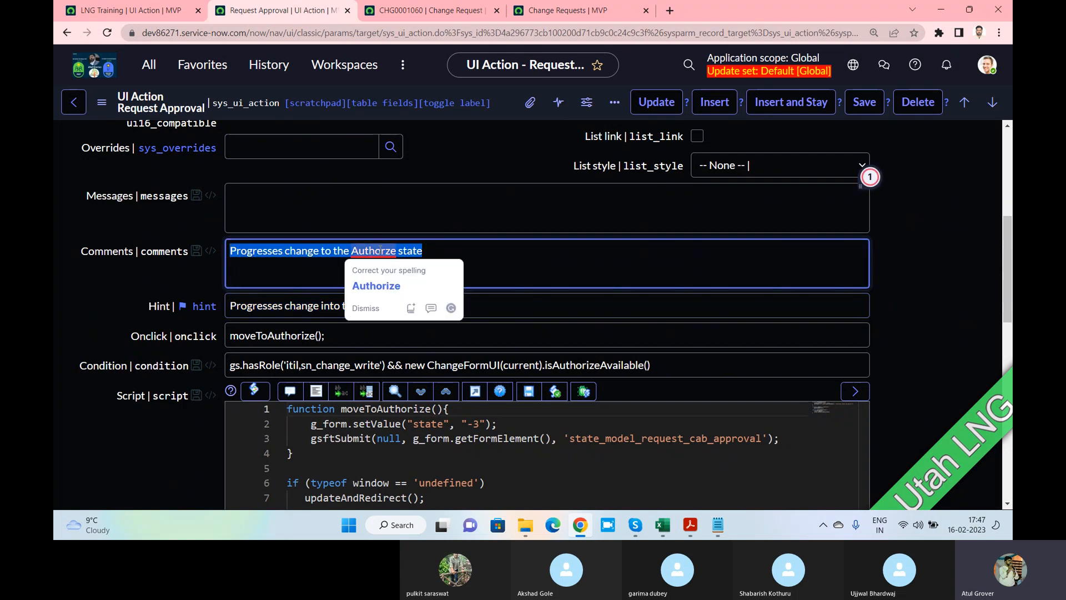
pyautogui.click(510, 252)
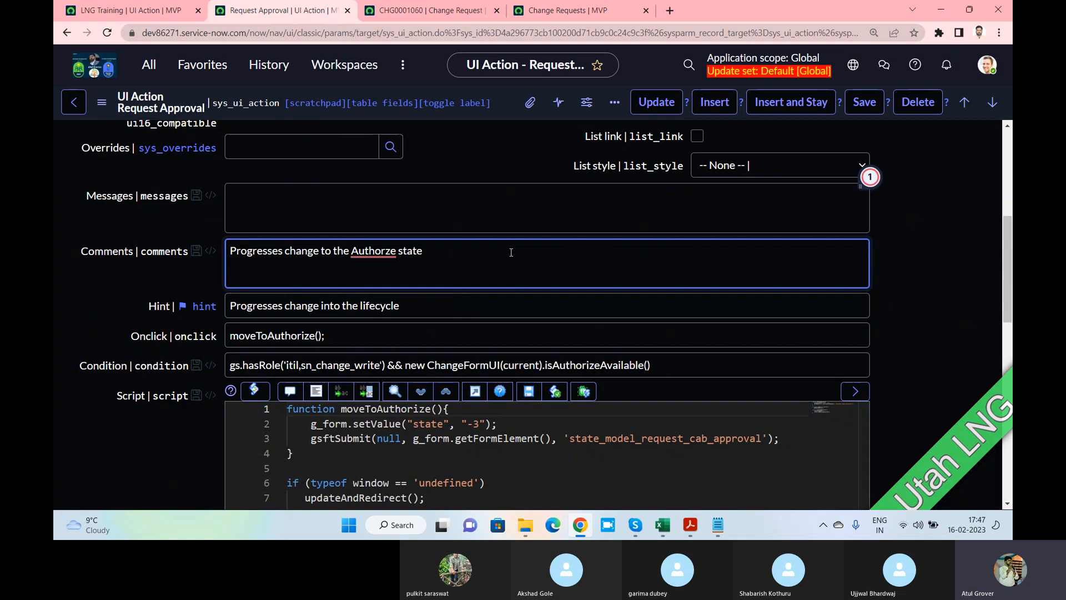
# Highlight the moveToAuthorize() onclick call and the script that sets state to -3
pyautogui.scroll(-1, 511, 252)
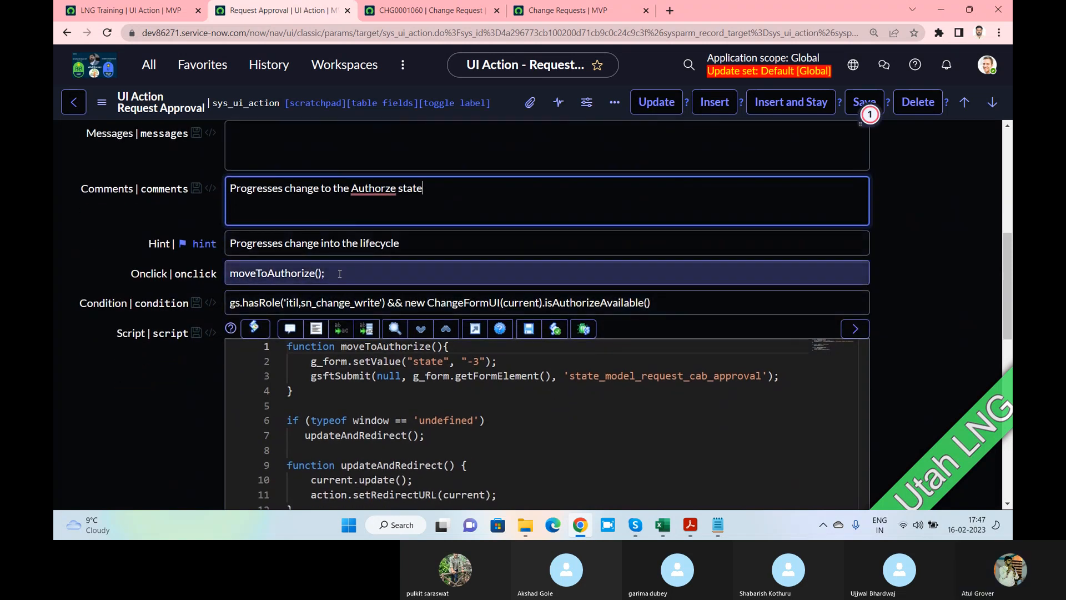
pyautogui.moveTo(340, 274); pyautogui.dragTo(227, 274)
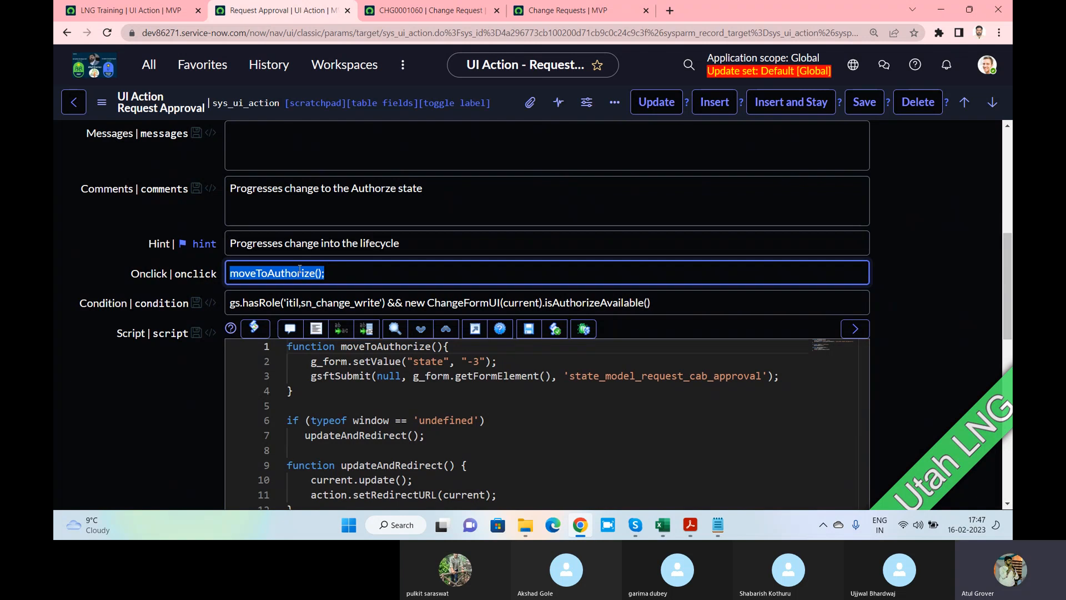
pyautogui.scroll(-1, 345, 326)
pyautogui.moveTo(288, 286); pyautogui.dragTo(501, 433)
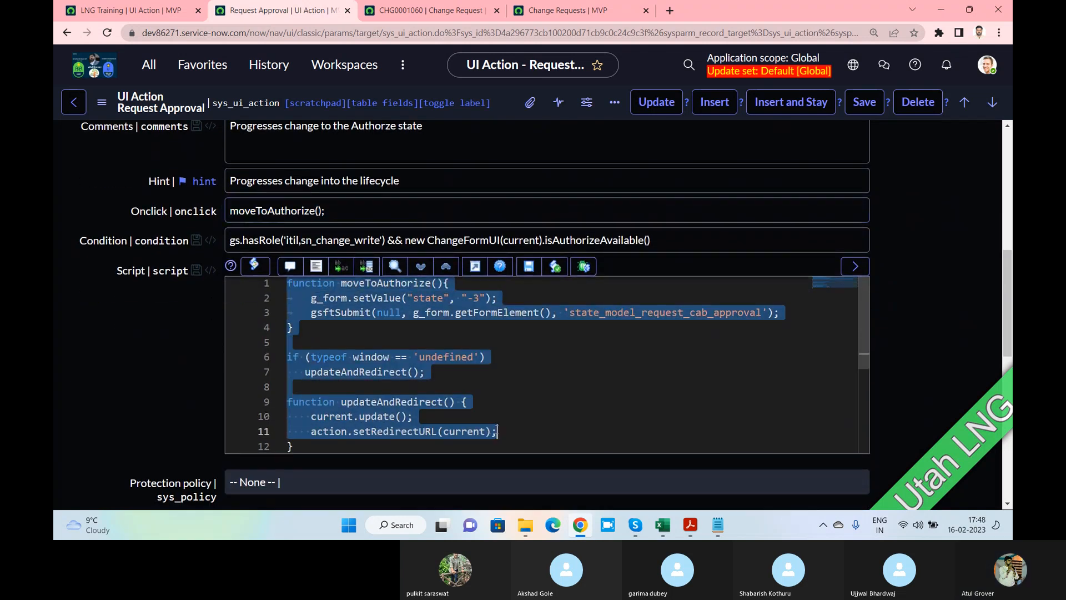
pyautogui.click(234, 239)
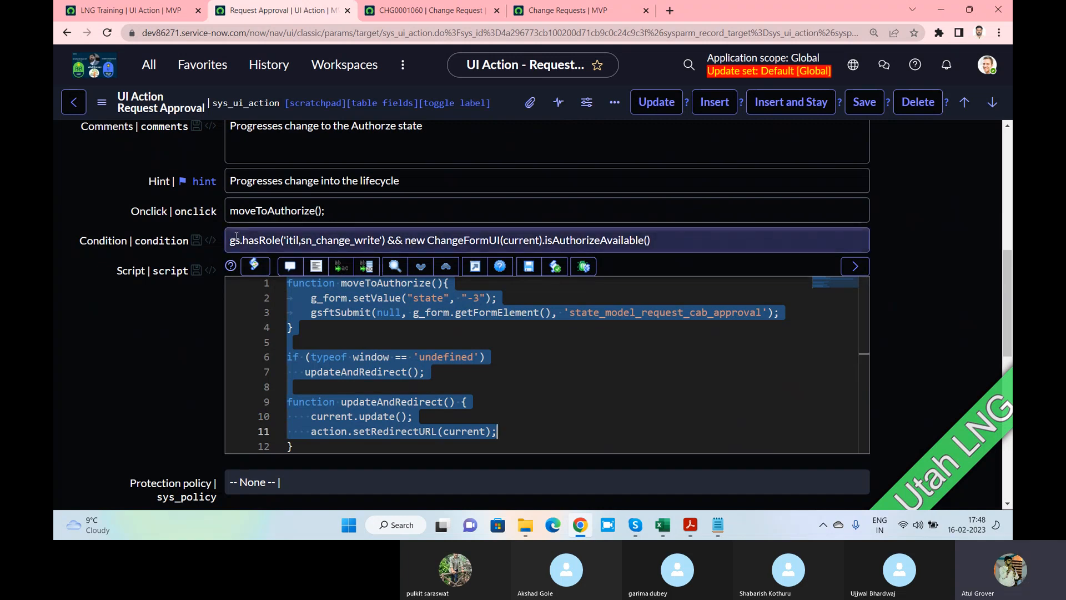
pyautogui.moveTo(234, 239); pyautogui.dragTo(660, 243)
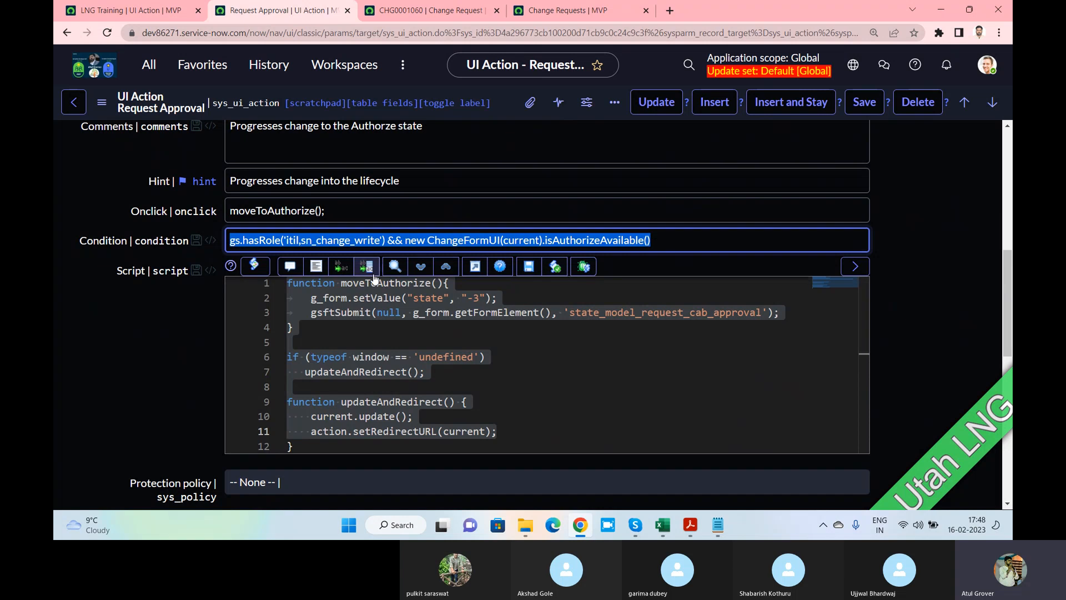
pyautogui.scroll(-5, 374, 278)
pyautogui.scroll(-3, 374, 278)
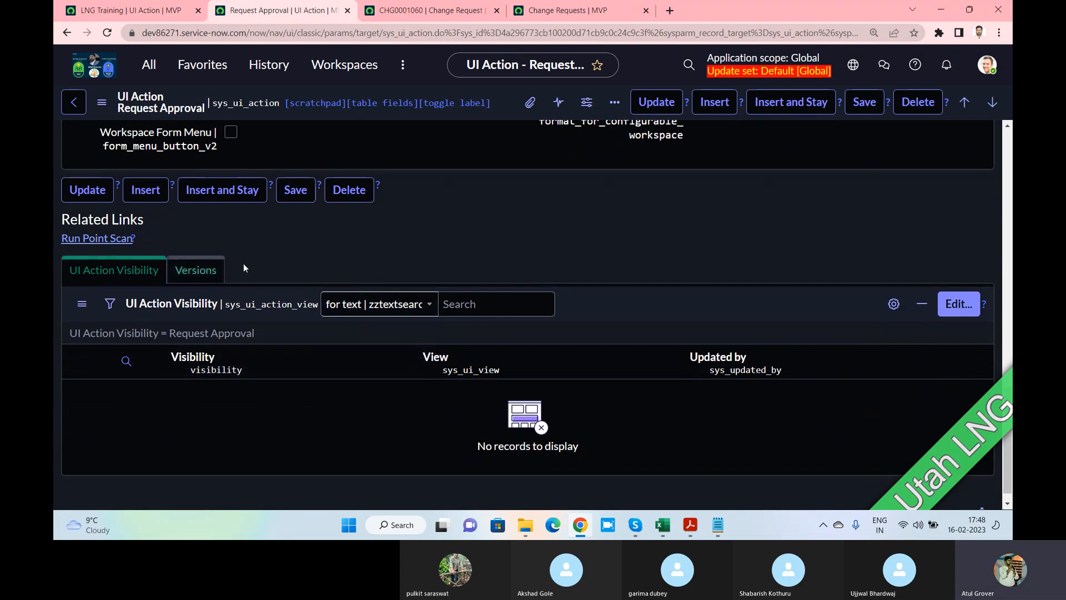
pyautogui.scroll(4, 288, 261)
pyautogui.scroll(3, 287, 257)
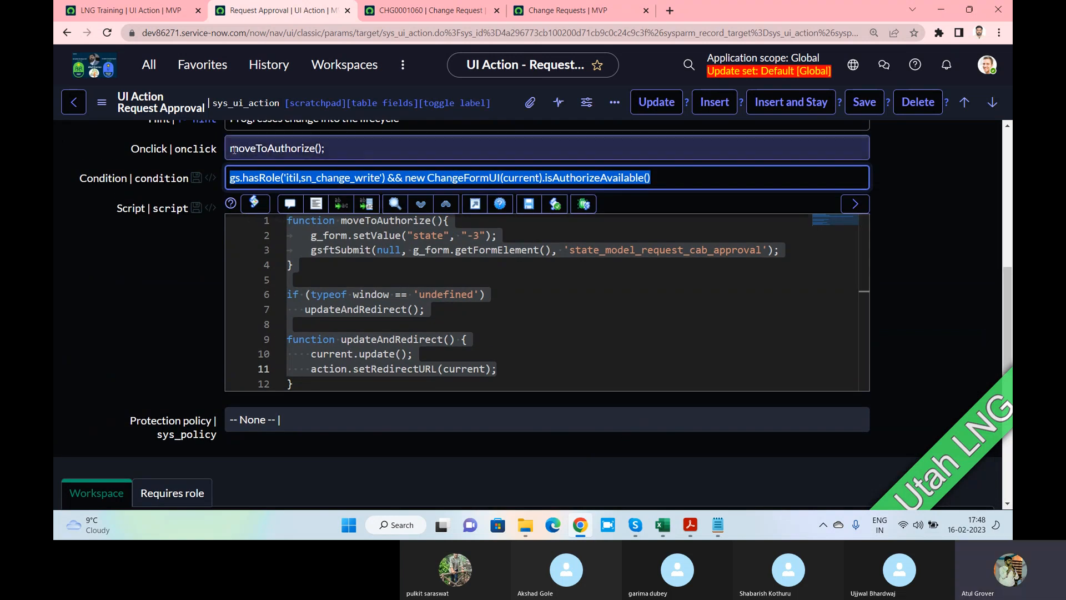
pyautogui.moveTo(230, 149); pyautogui.dragTo(338, 147)
pyautogui.click(348, 250)
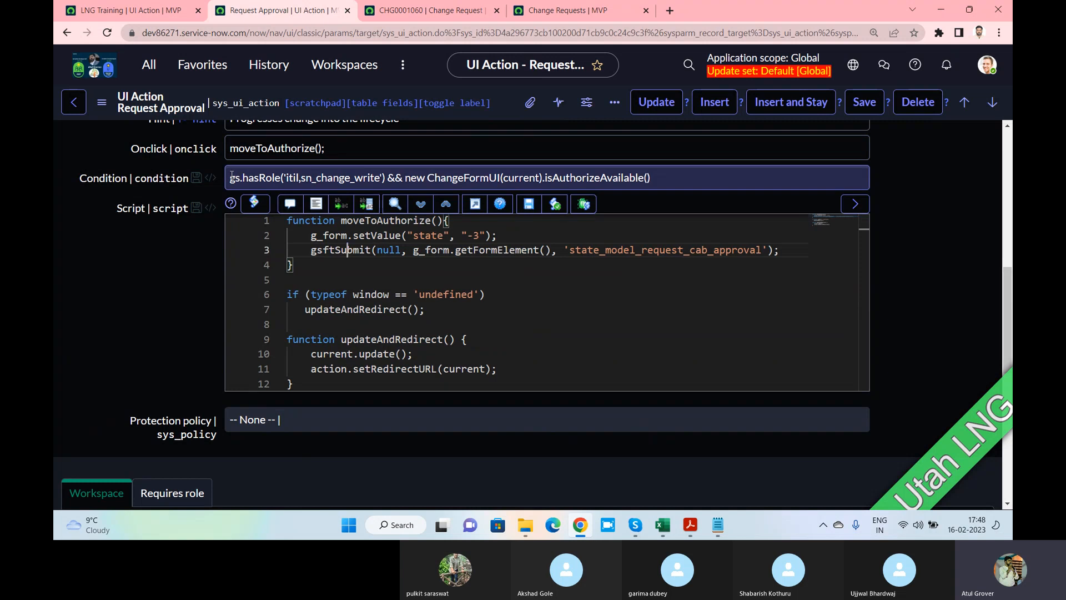
pyautogui.moveTo(231, 177); pyautogui.dragTo(272, 177)
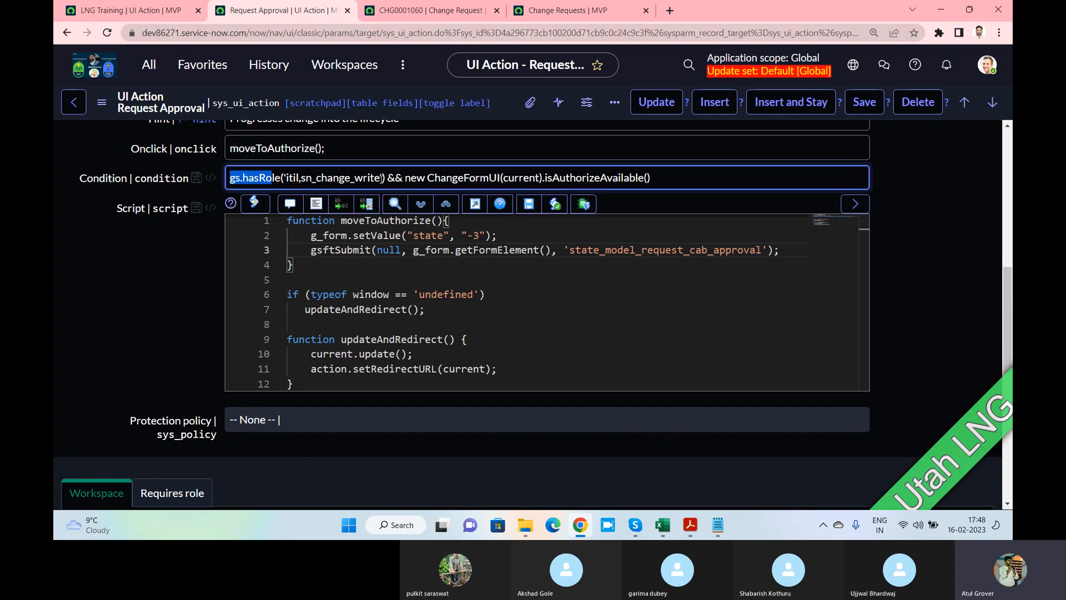
pyautogui.moveTo(381, 178); pyautogui.dragTo(290, 178)
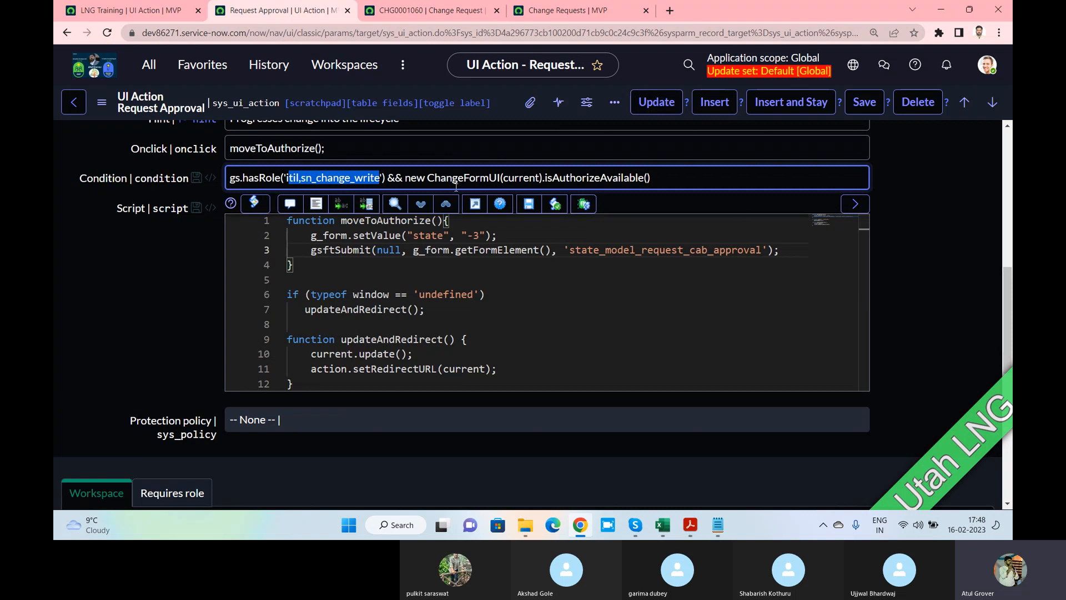
# Check the Type and State choices available on change request CHG0001060
pyautogui.click(438, 11)
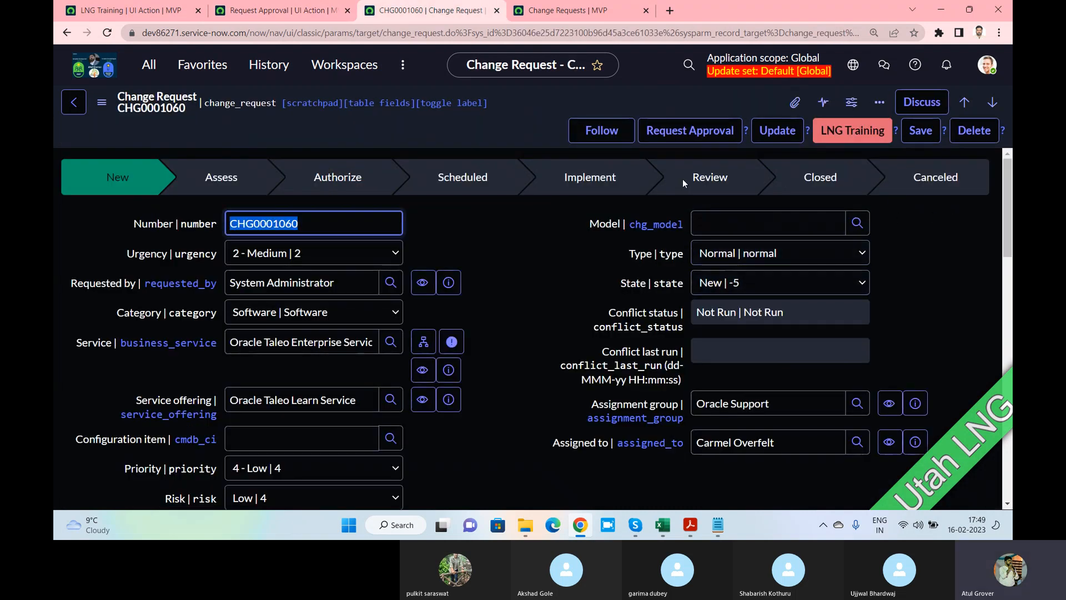
pyautogui.click(746, 259)
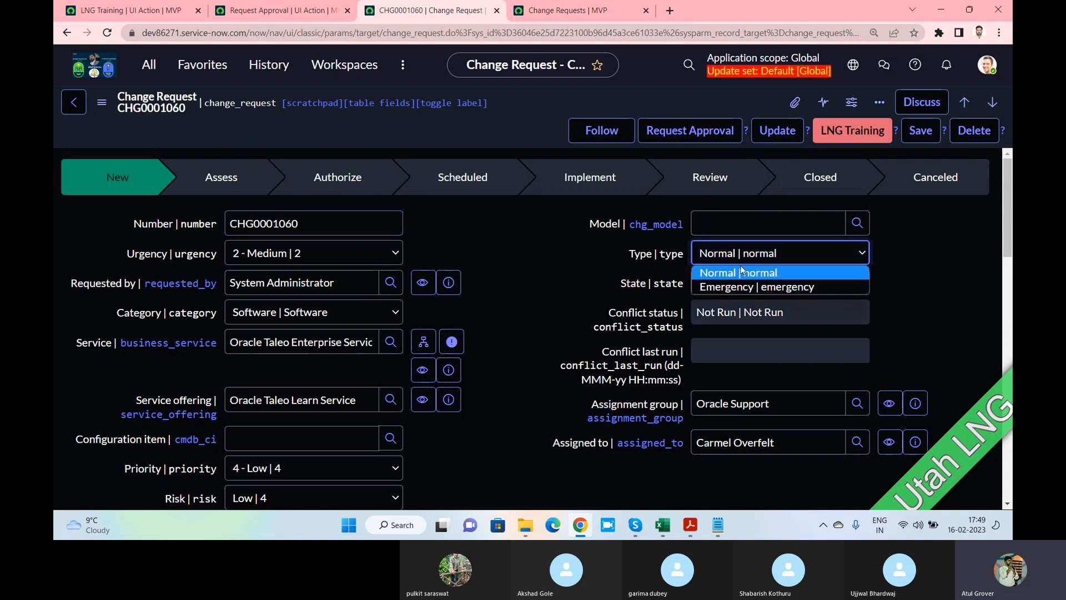
pyautogui.click(540, 282)
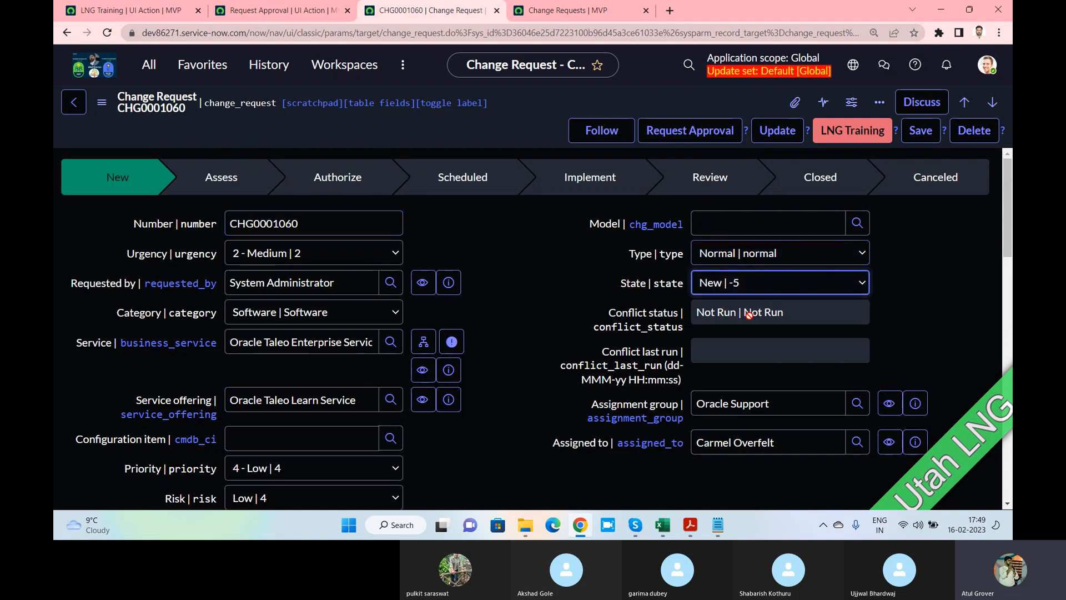
pyautogui.click(740, 286)
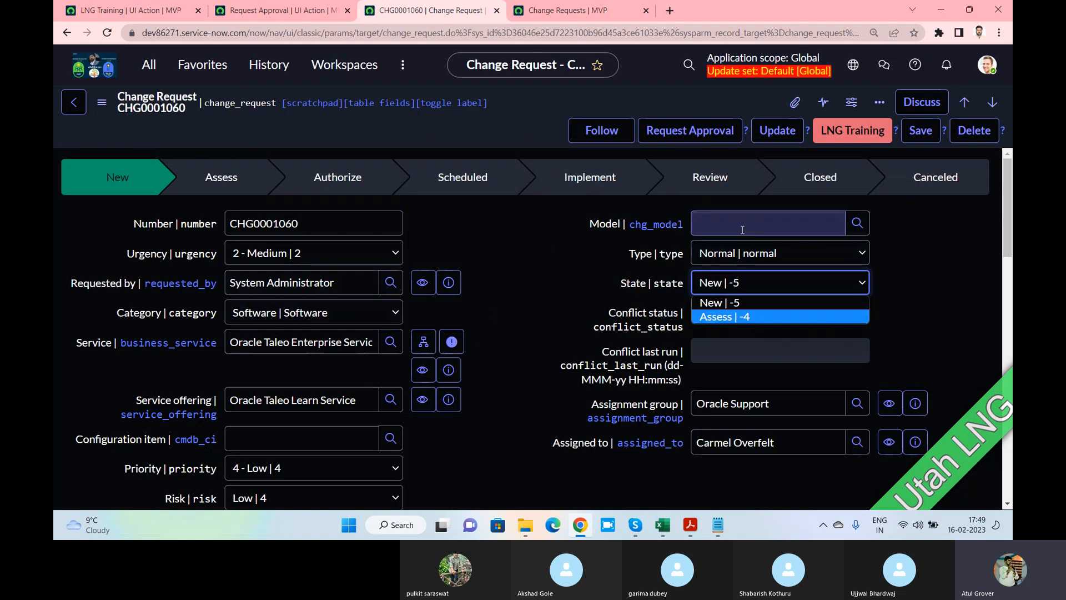
# Review Request Approval's role condition and its state -3 script, then recheck CHG0001060's States
pyautogui.click(128, 10)
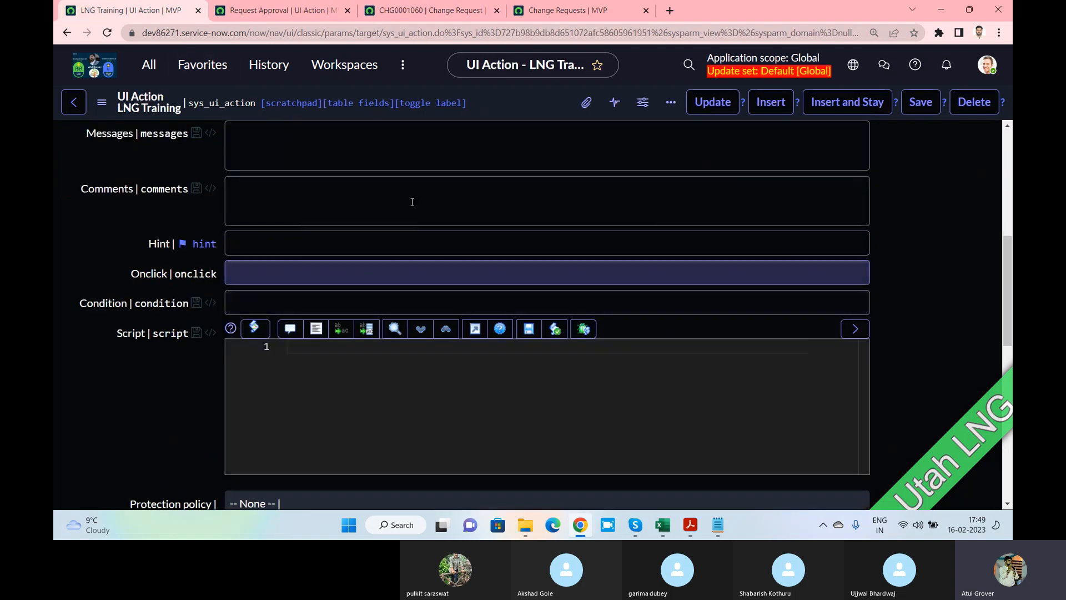
pyautogui.scroll(2, 344, 145)
pyautogui.hotkey('ctrl', 'Tab')
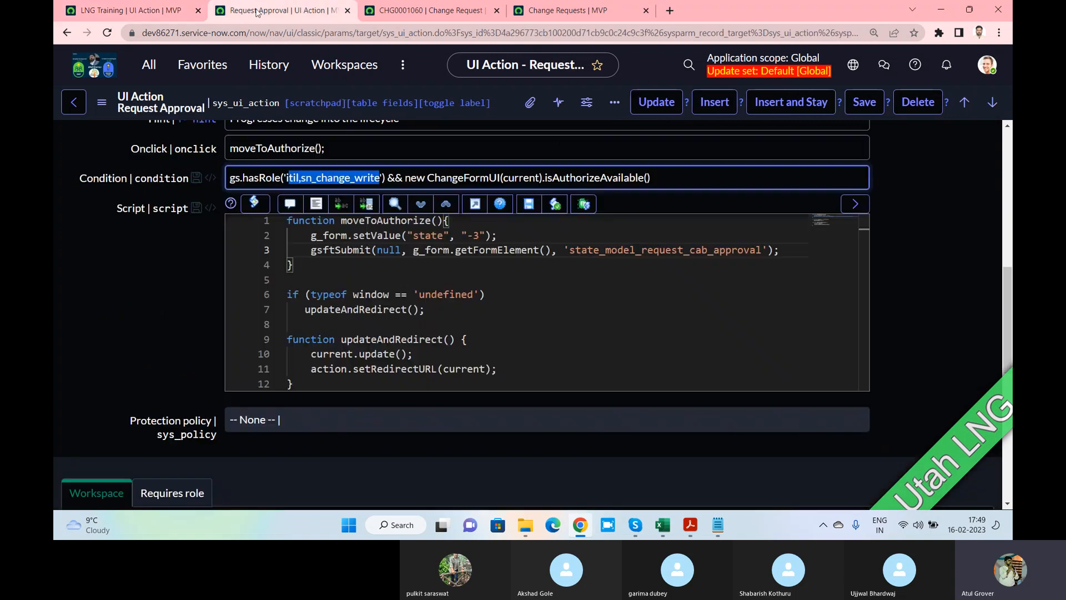
pyautogui.click(684, 181)
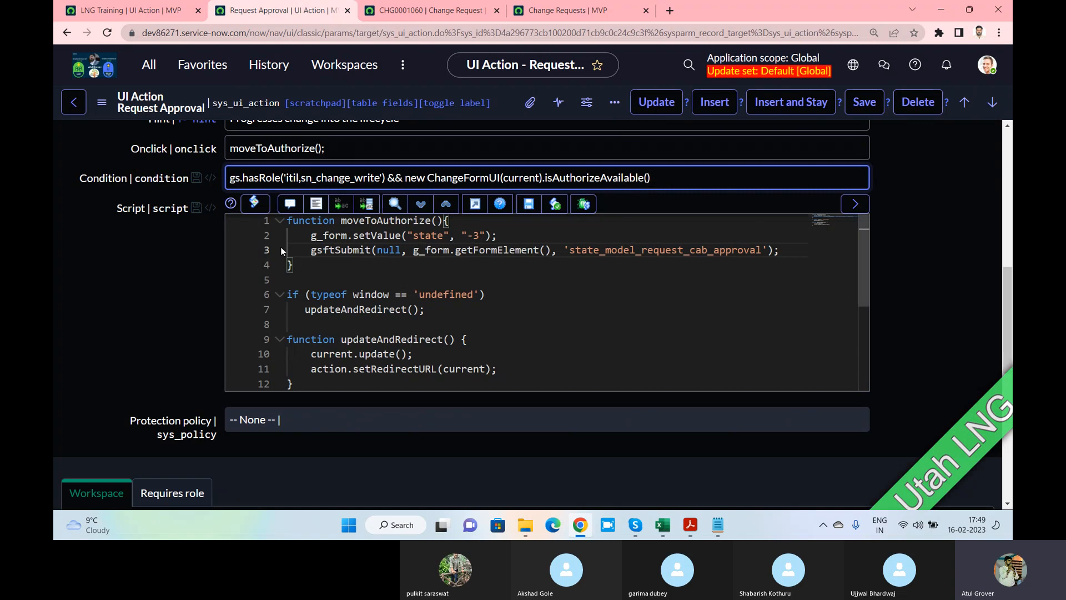
pyautogui.moveTo(409, 235); pyautogui.dragTo(481, 234)
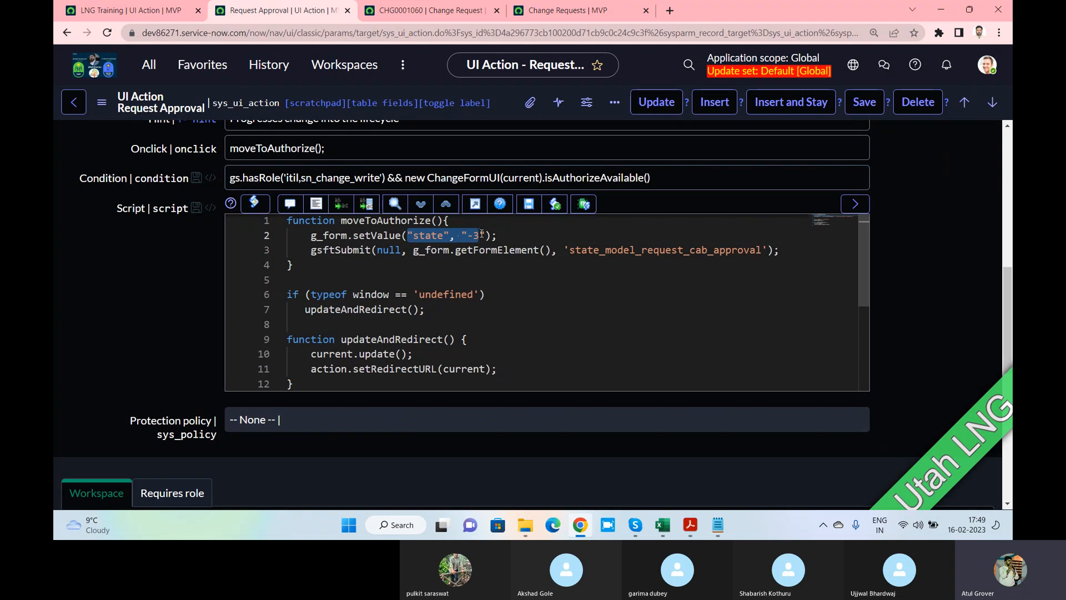
pyautogui.click(430, 10)
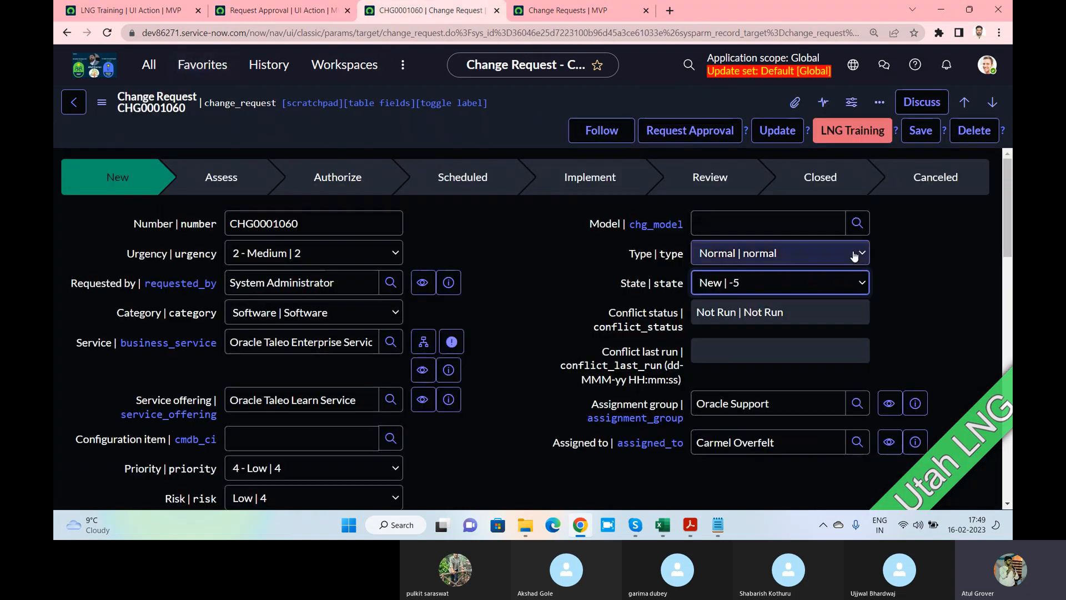
pyautogui.click(786, 285)
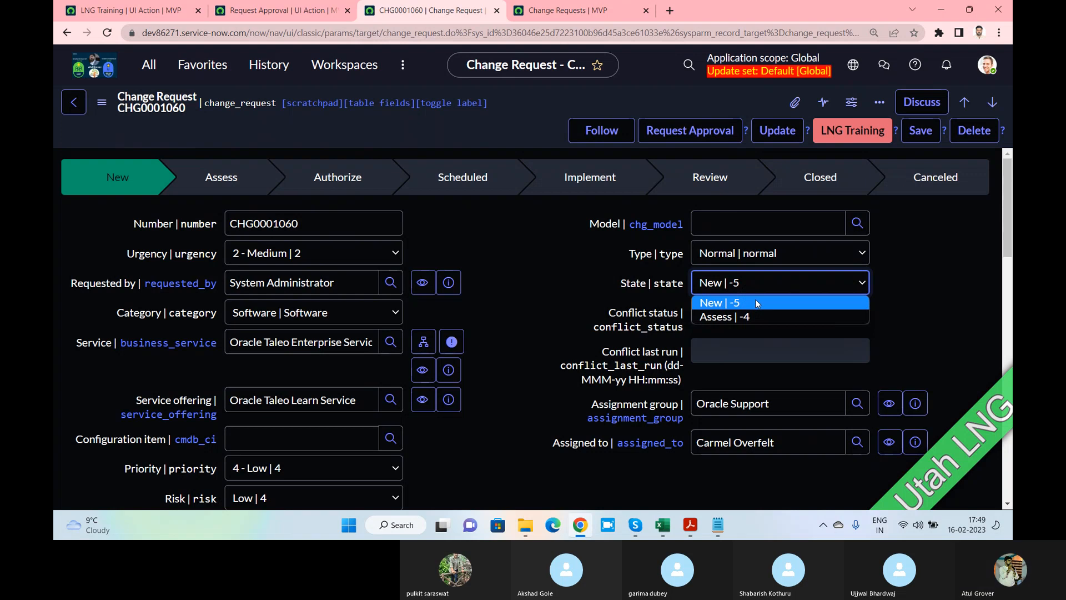
pyautogui.click(237, 10)
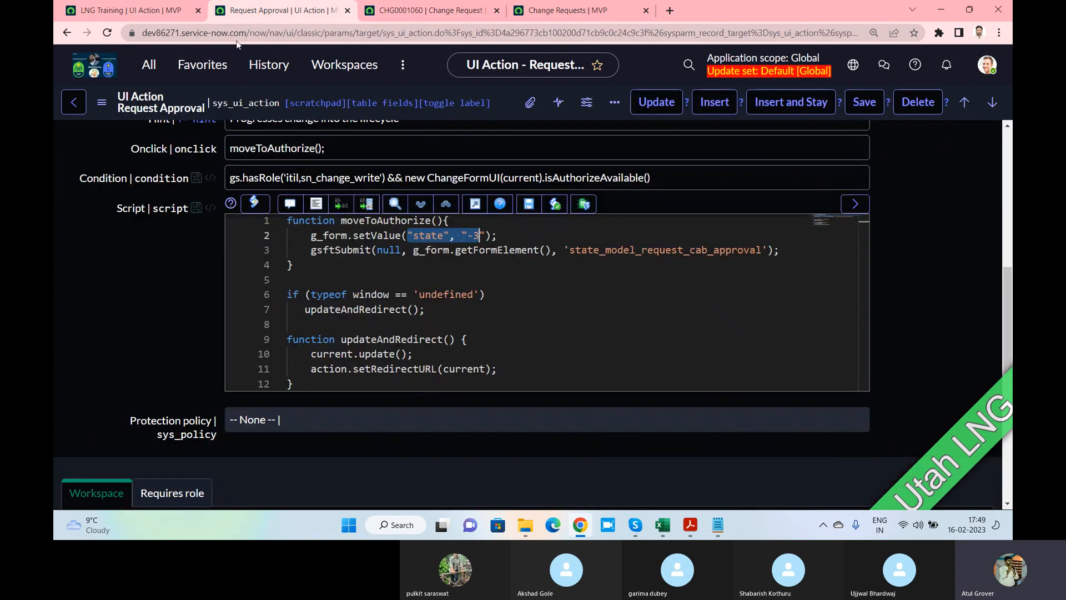
pyautogui.click(300, 265)
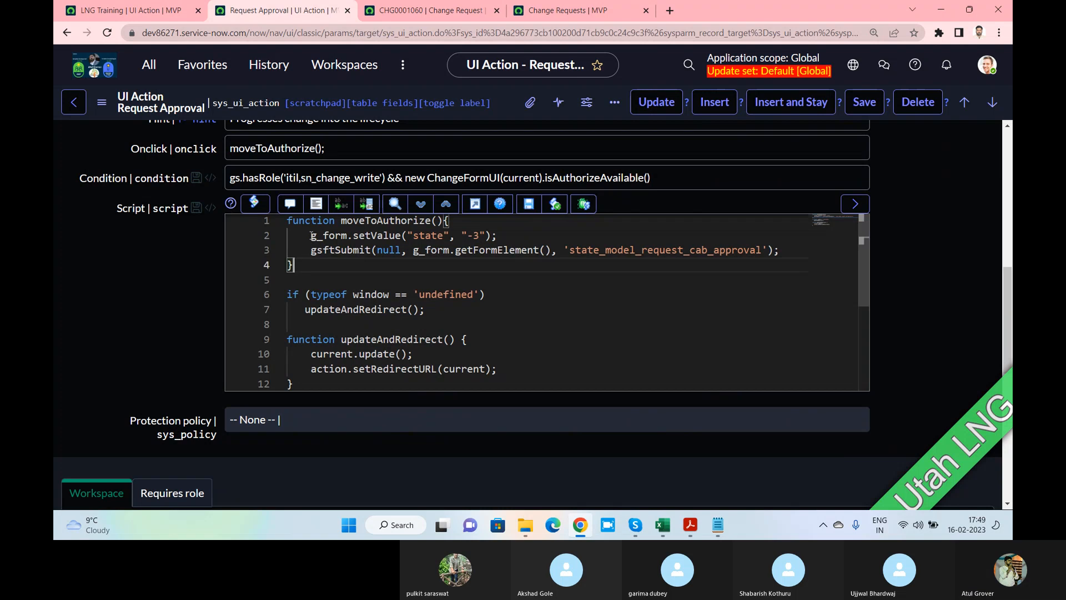
pyautogui.moveTo(311, 250); pyautogui.dragTo(782, 269)
pyautogui.click(778, 275)
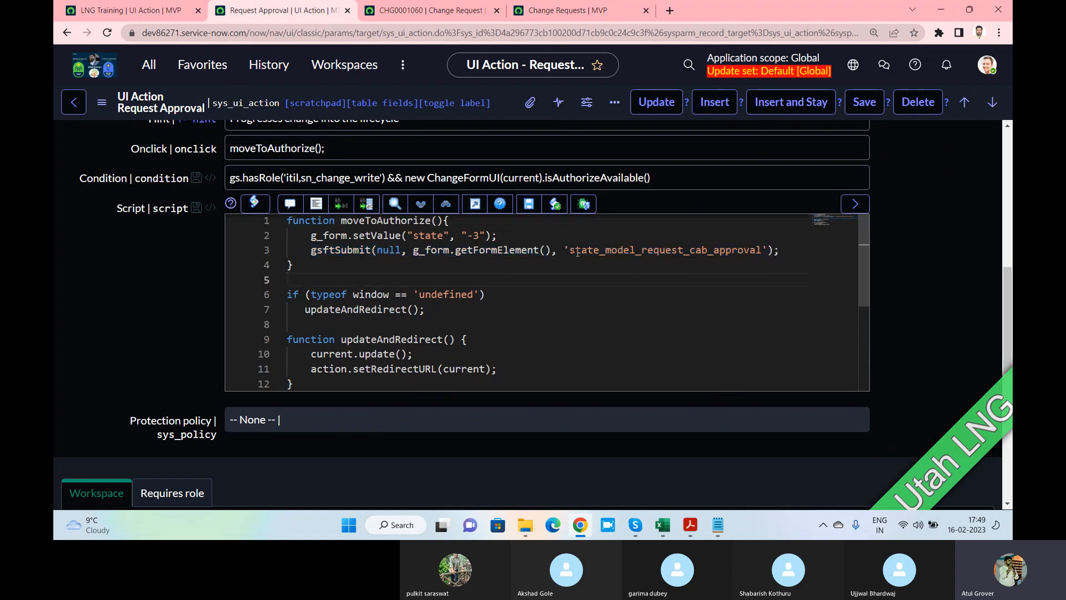
pyautogui.moveTo(570, 251); pyautogui.dragTo(763, 254)
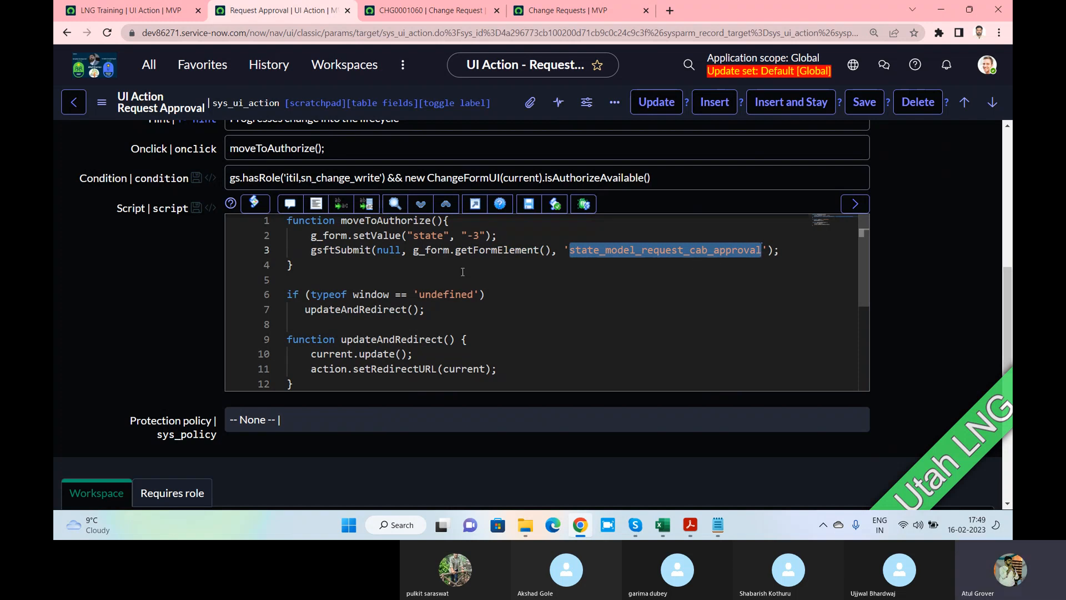
pyautogui.scroll(-3, 462, 271)
pyautogui.scroll(3, 463, 272)
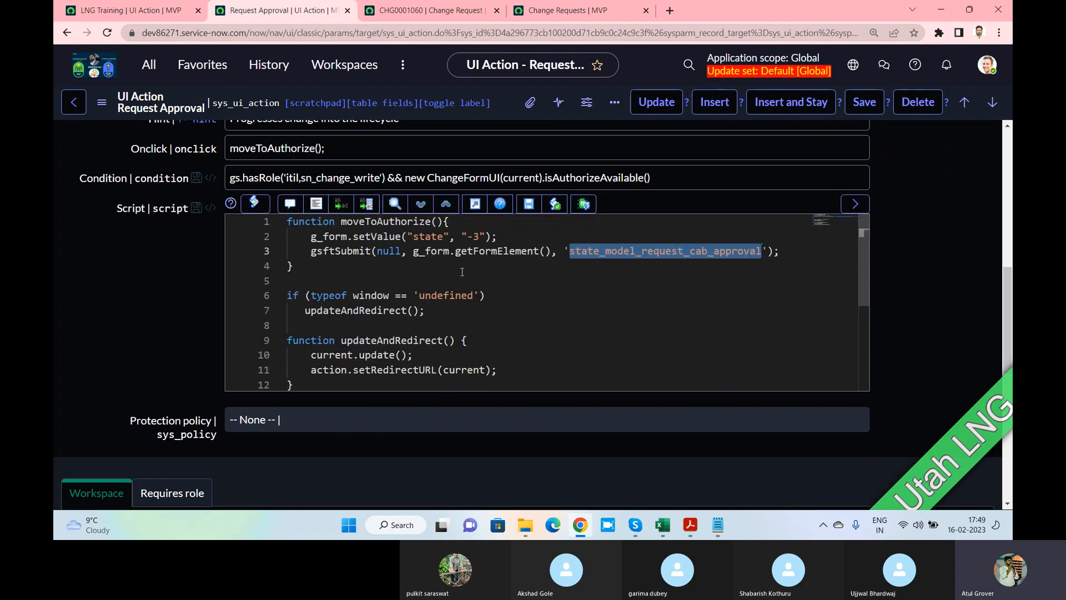
pyautogui.hotkey('alt', 'Tab')
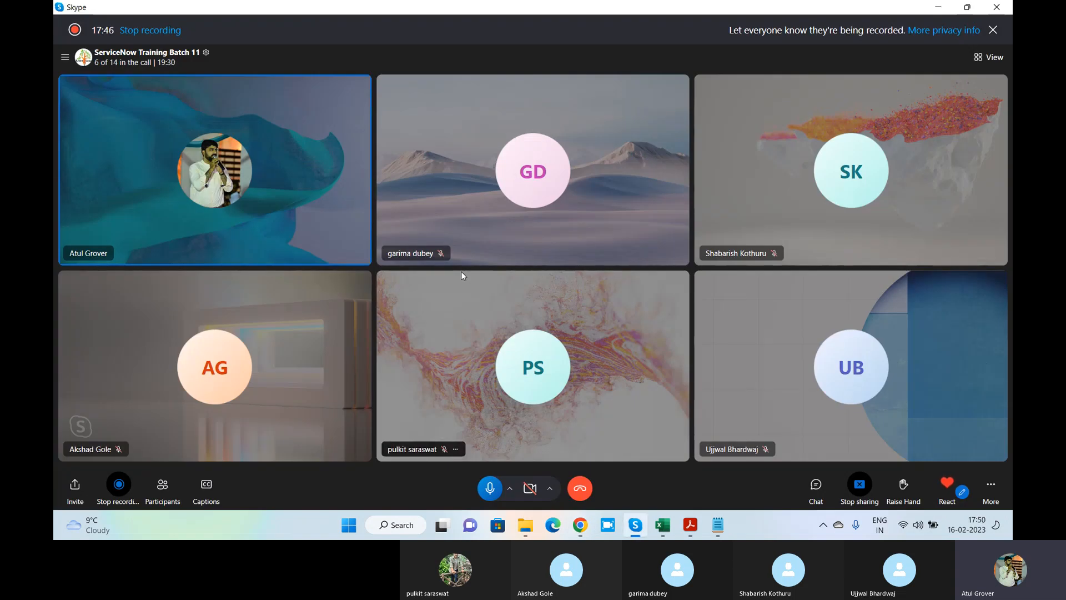
pyautogui.hotkey('alt', 'Tab')
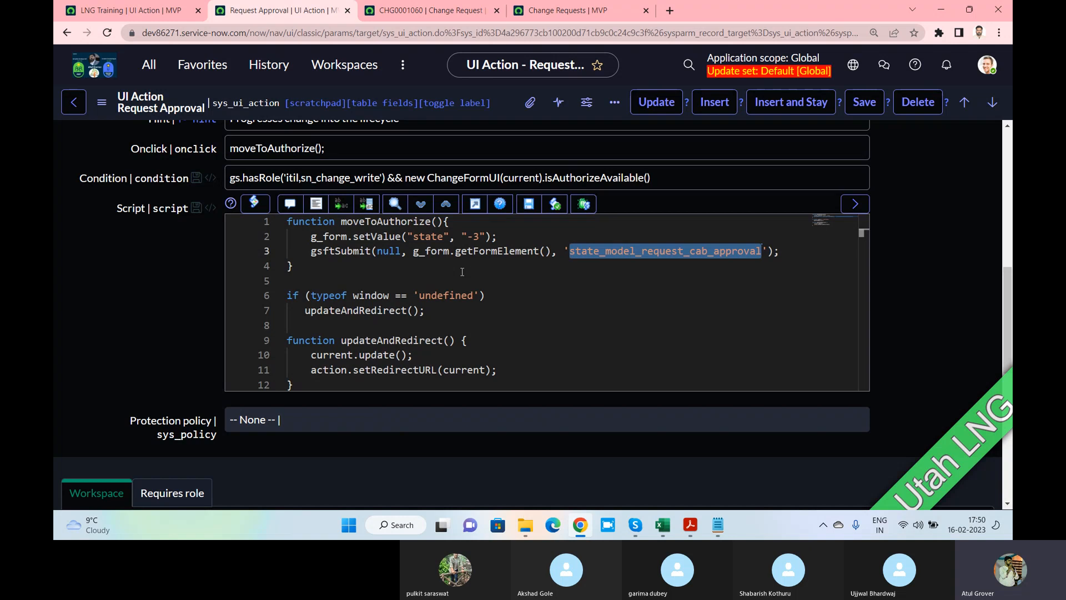
pyautogui.scroll(-3, 463, 272)
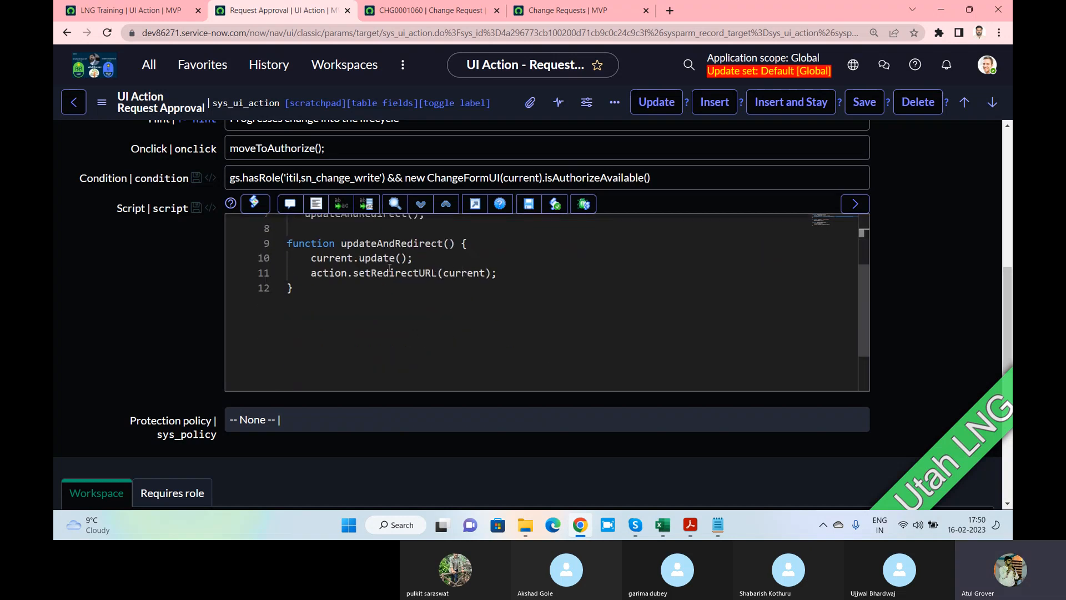
pyautogui.moveTo(312, 257); pyautogui.dragTo(409, 257)
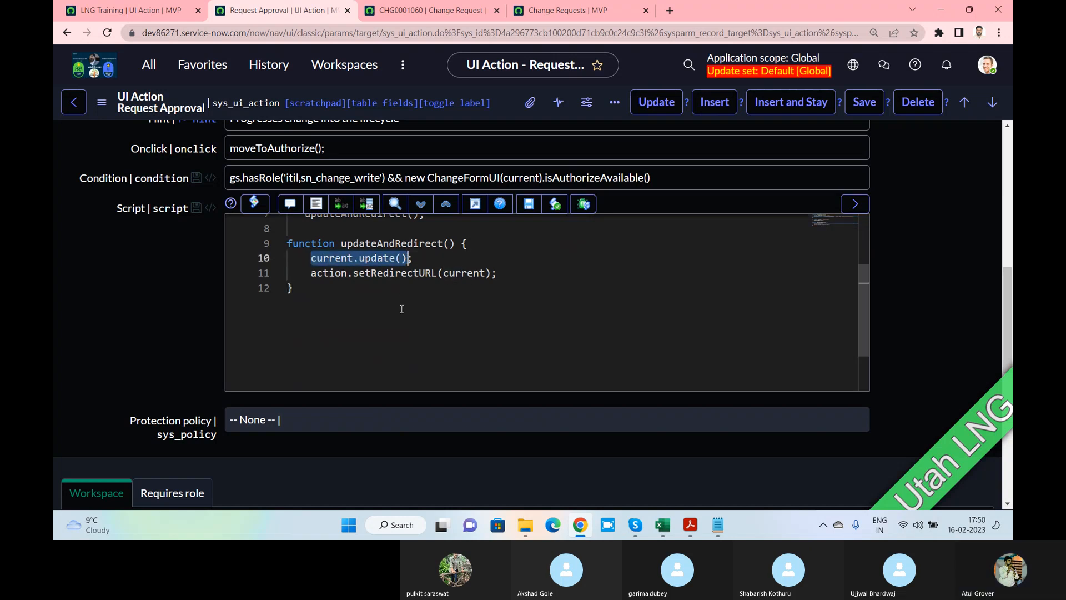
pyautogui.scroll(3, 401, 309)
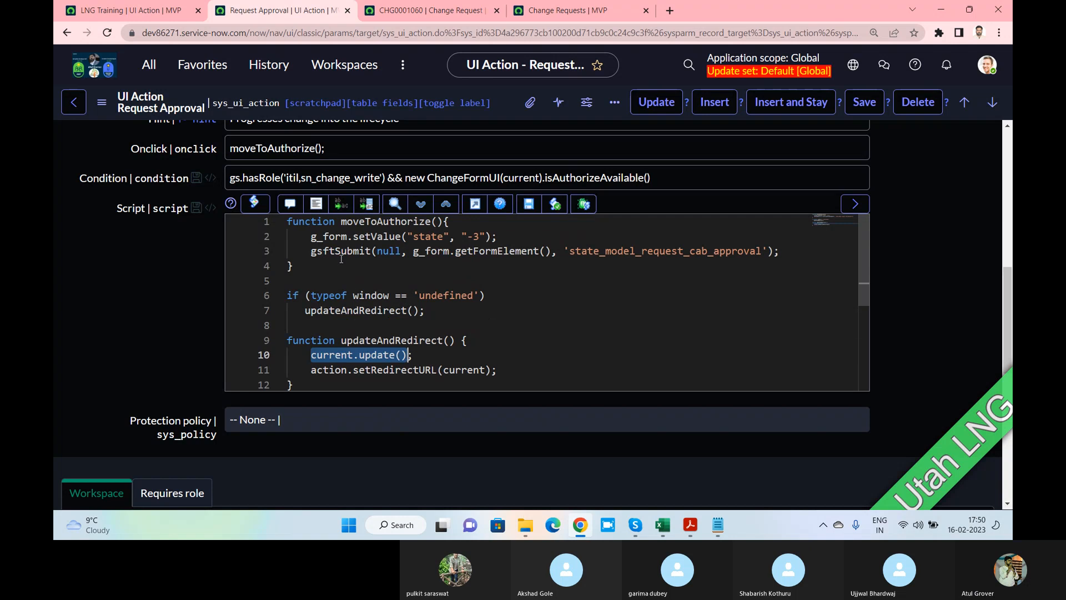
pyautogui.doubleClick(343, 222)
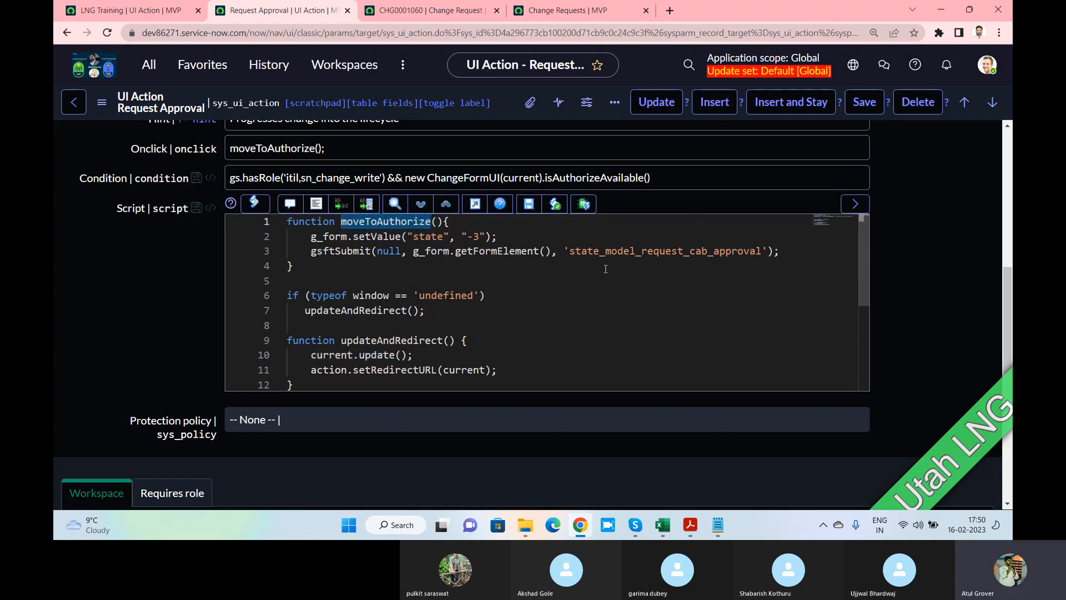
pyautogui.moveTo(570, 251); pyautogui.dragTo(764, 251)
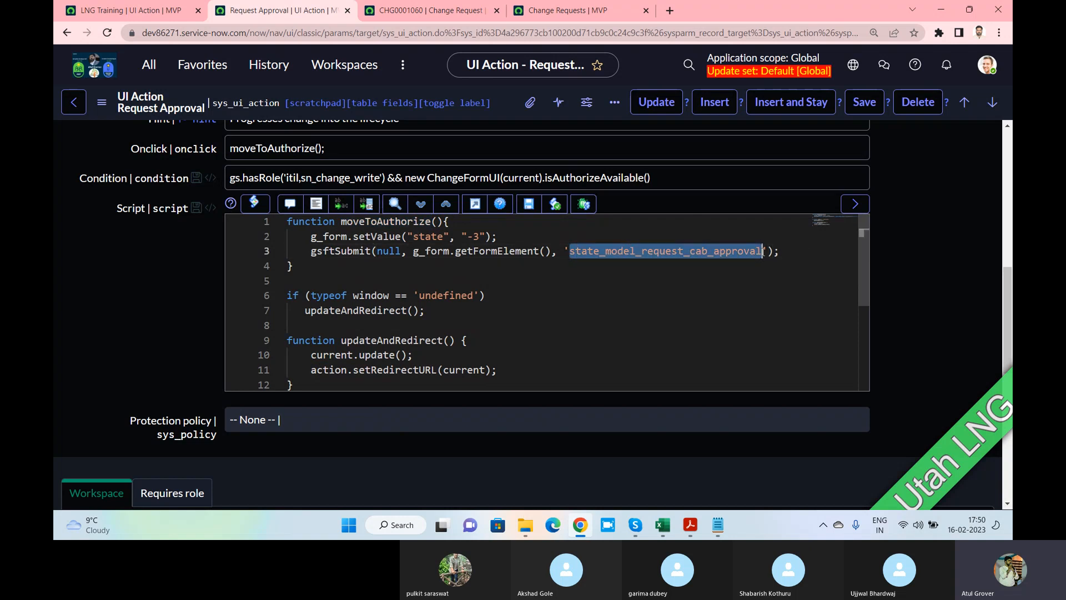
pyautogui.click(709, 251)
pyautogui.click(374, 225)
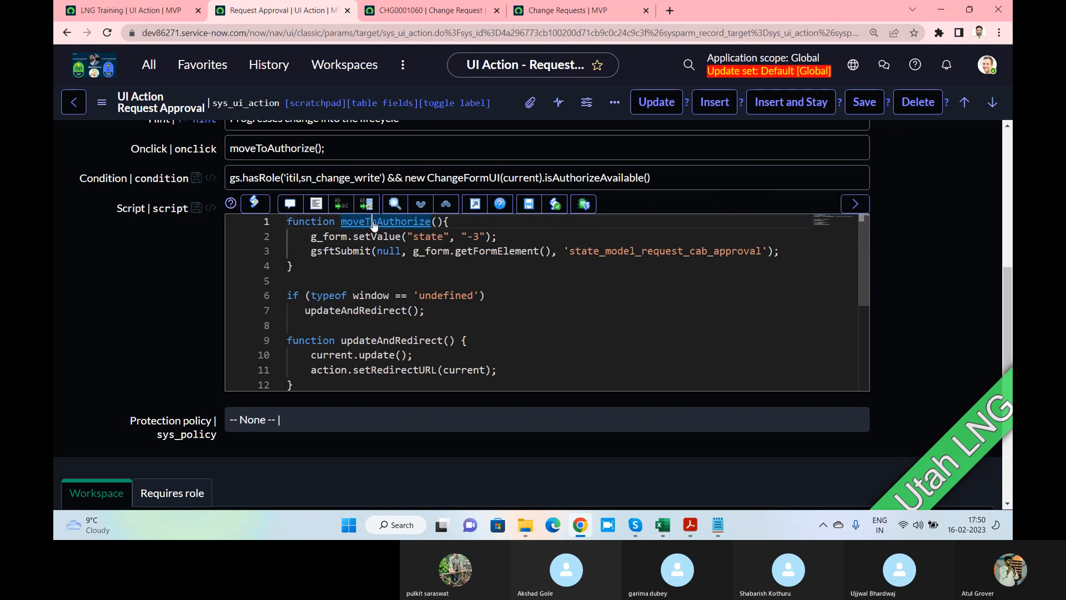
pyautogui.keyDown('ctrl'); pyautogui.click(374, 225); pyautogui.keyUp('ctrl')
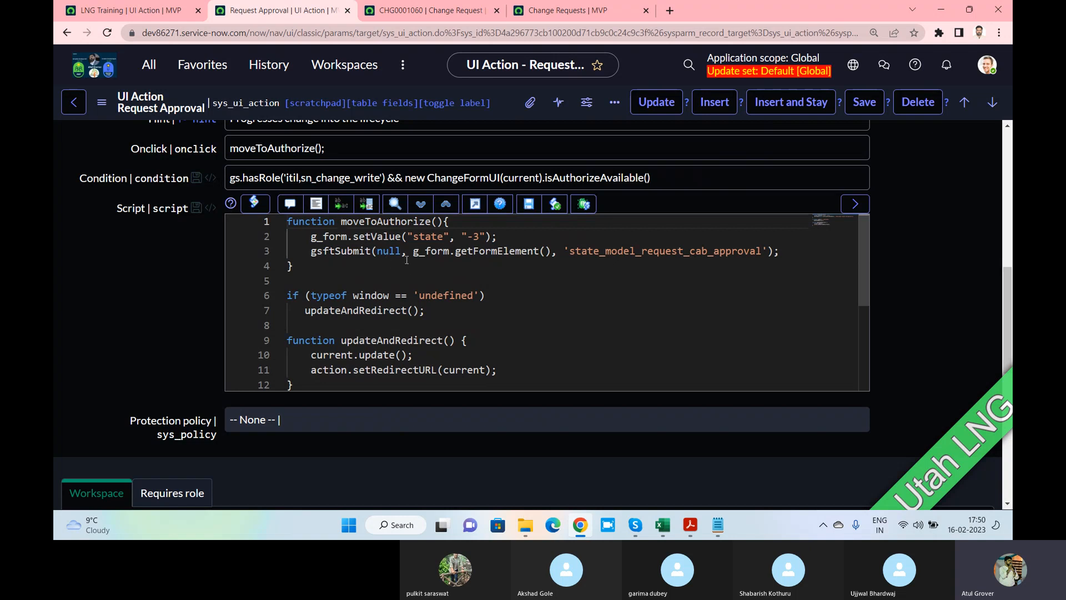
pyautogui.scroll(-3, 408, 265)
pyautogui.scroll(3, 404, 258)
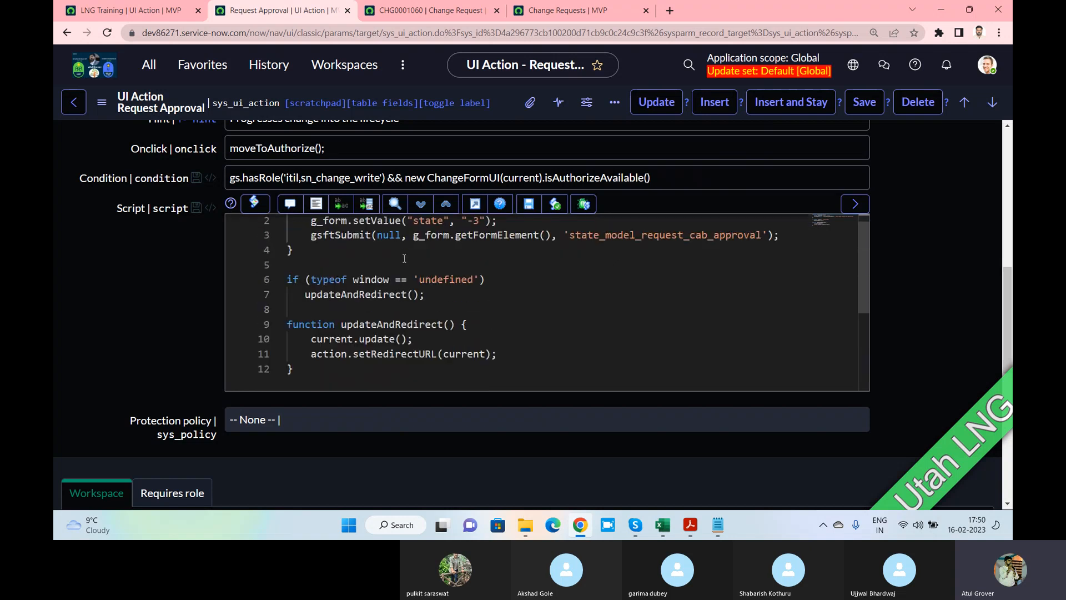
pyautogui.scroll(3, 197, 271)
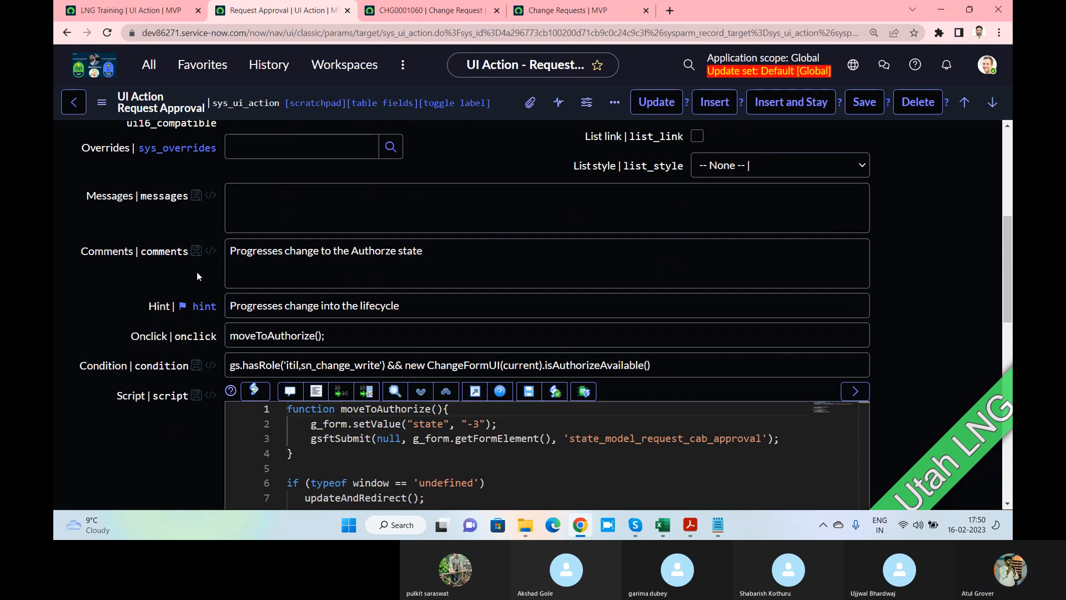
pyautogui.scroll(1, 197, 272)
pyautogui.scroll(4, 196, 272)
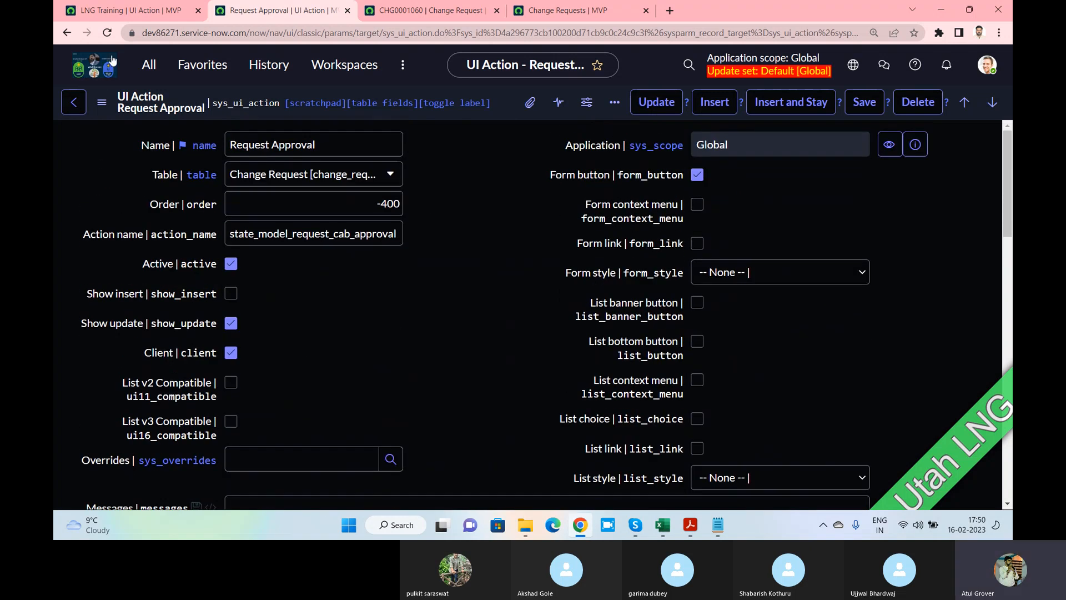
# Return to the Change Requests list
pyautogui.click(149, 67)
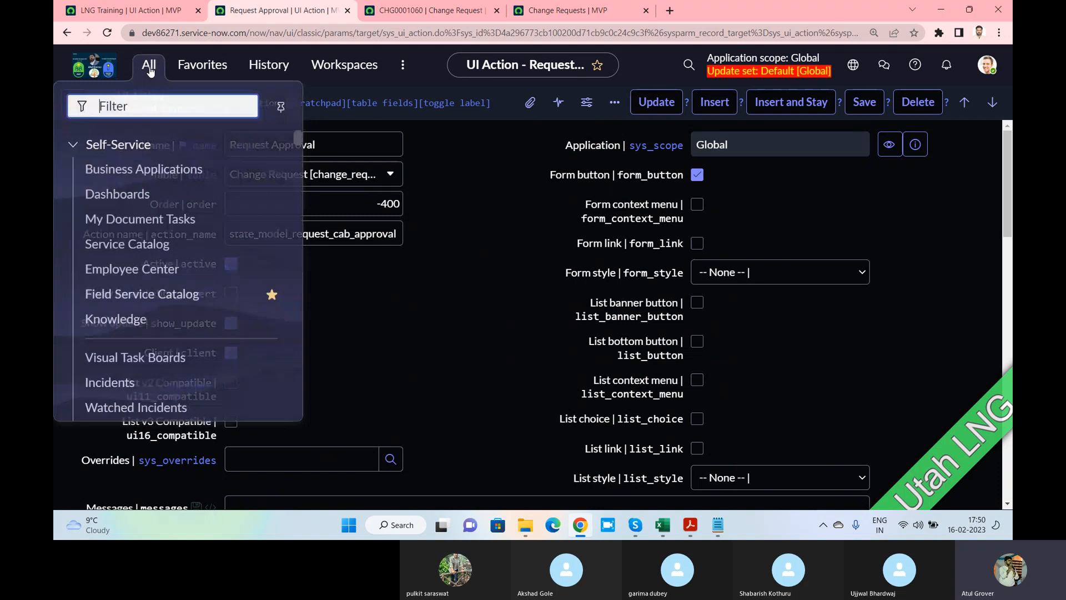
pyautogui.click(471, 168)
pyautogui.click(76, 105)
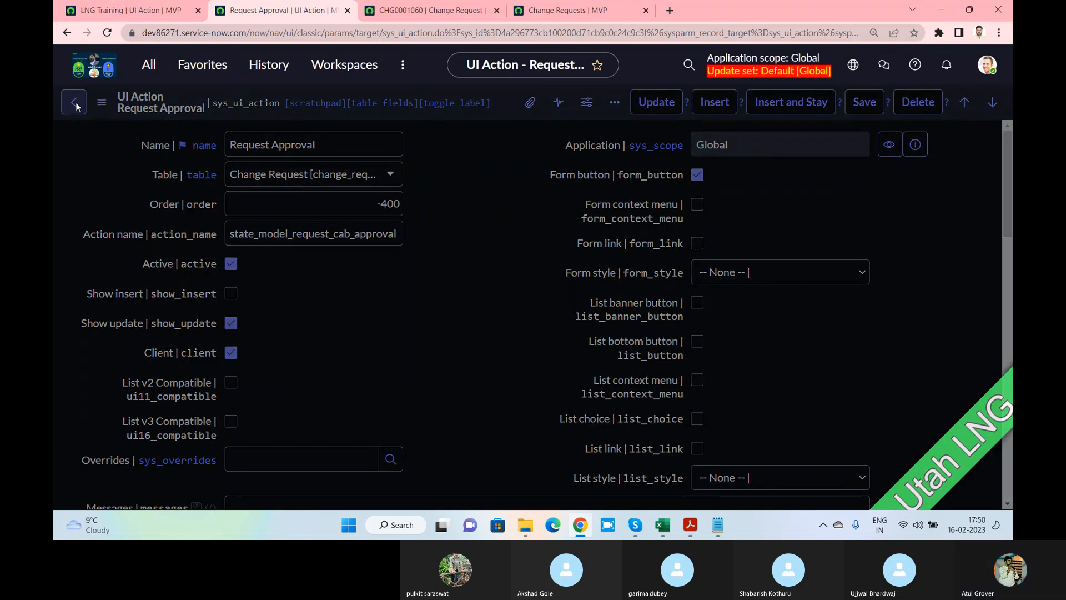
pyautogui.click(76, 106)
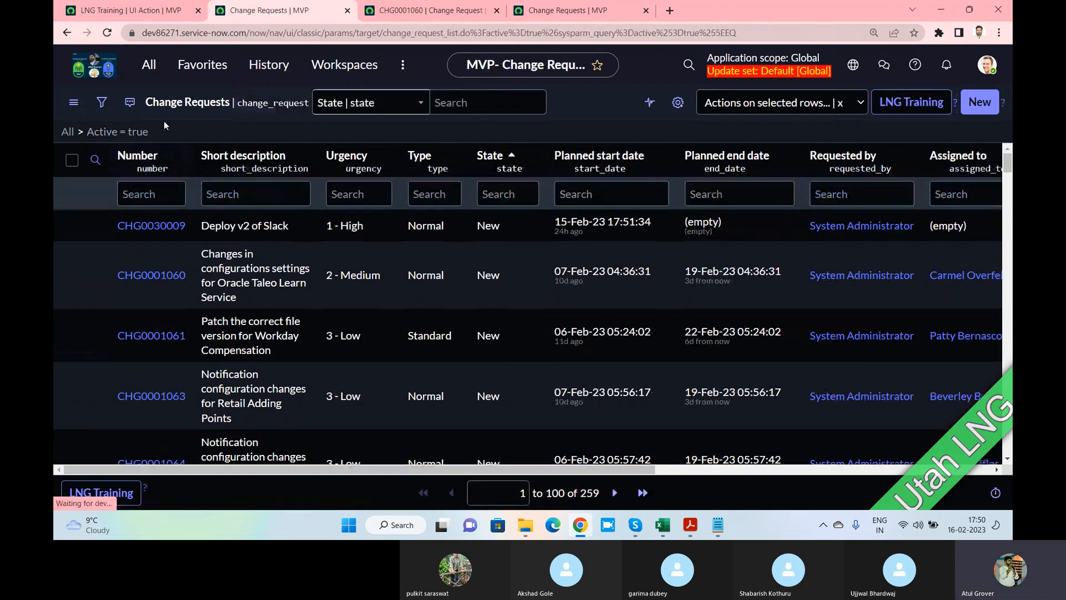
# List all UI Actions filtered to tables matching *change
pyautogui.click(148, 65)
pyautogui.write('ui ac')
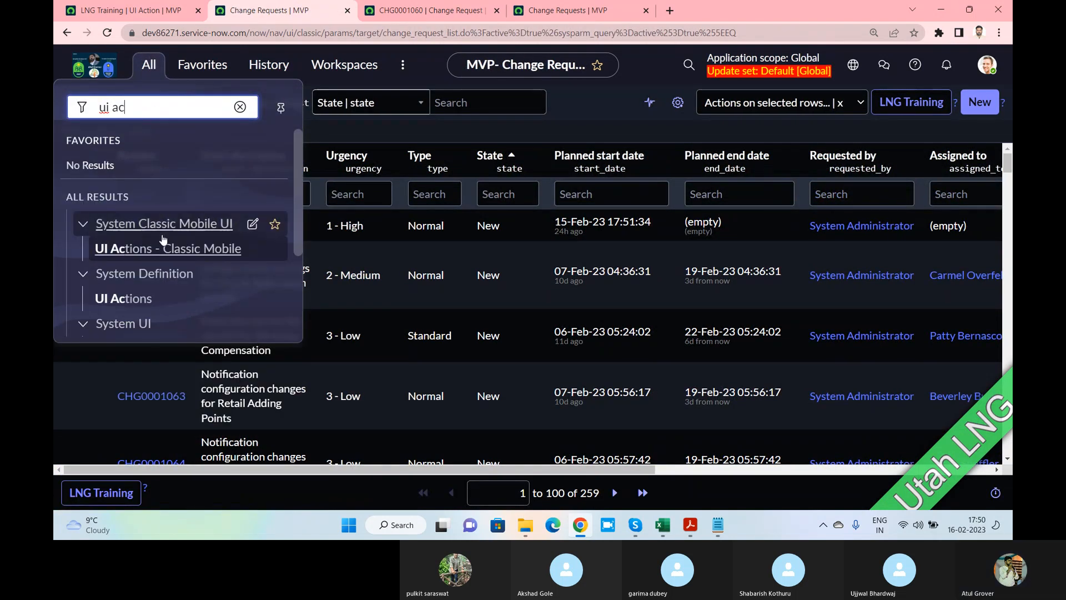
pyautogui.scroll(-2, 118, 223)
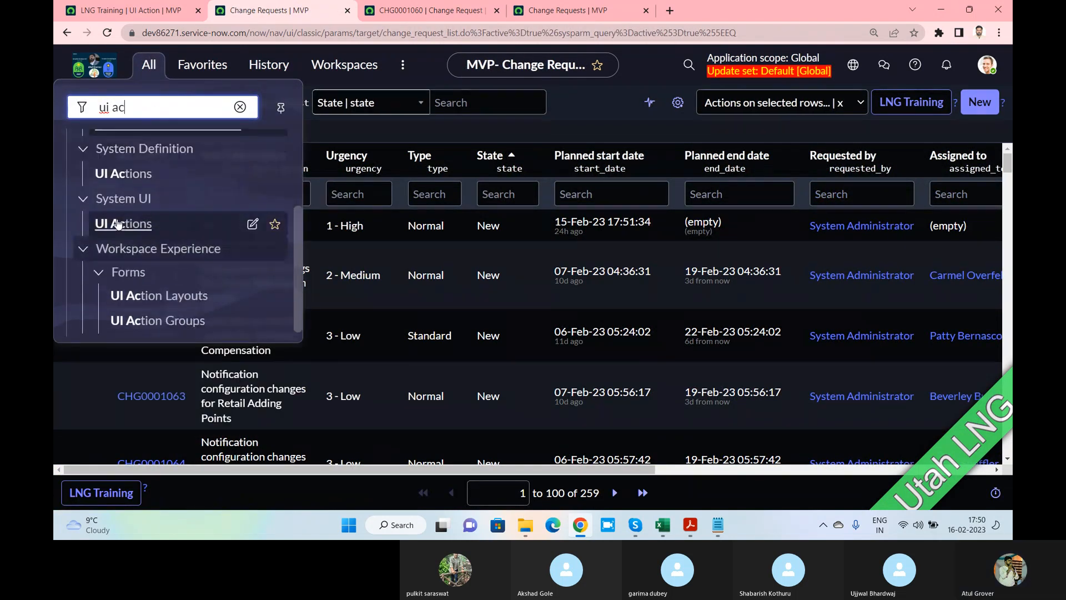
pyautogui.click(118, 224)
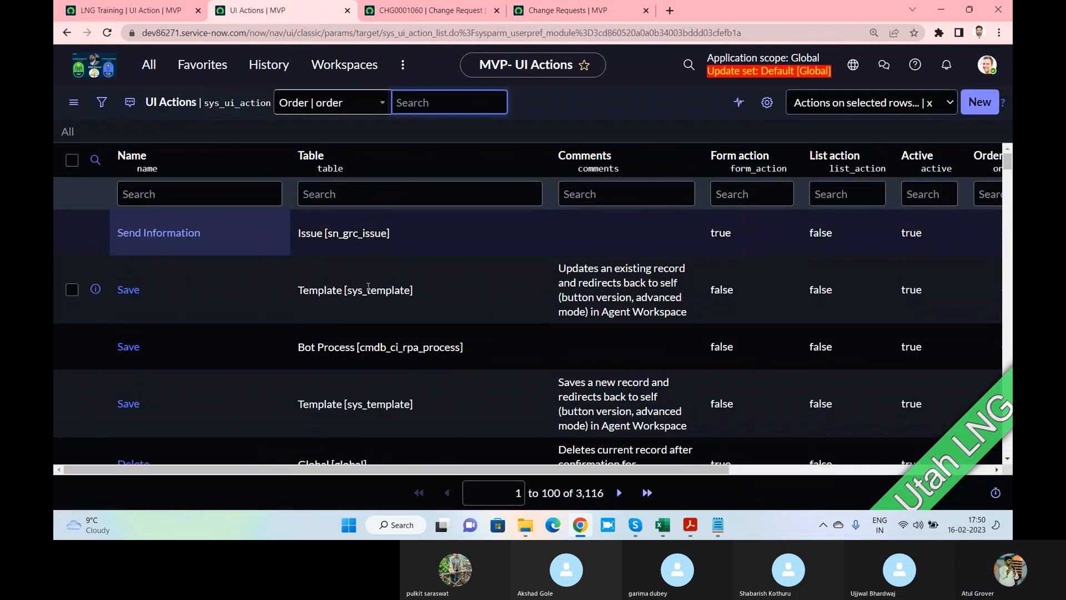
pyautogui.click(426, 192)
pyautogui.write('*change')
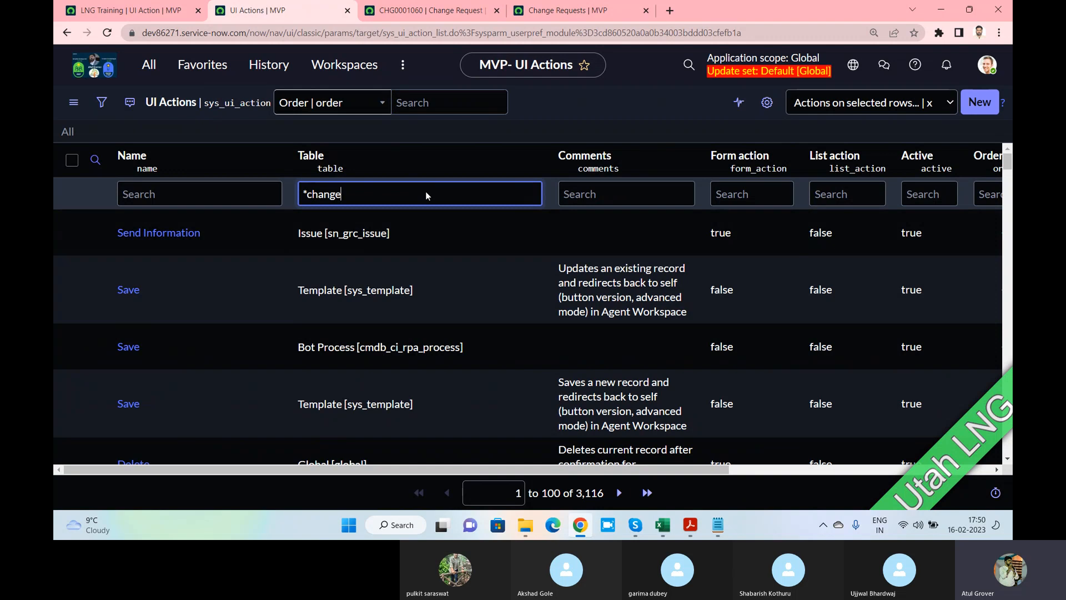
pyautogui.press('Return')
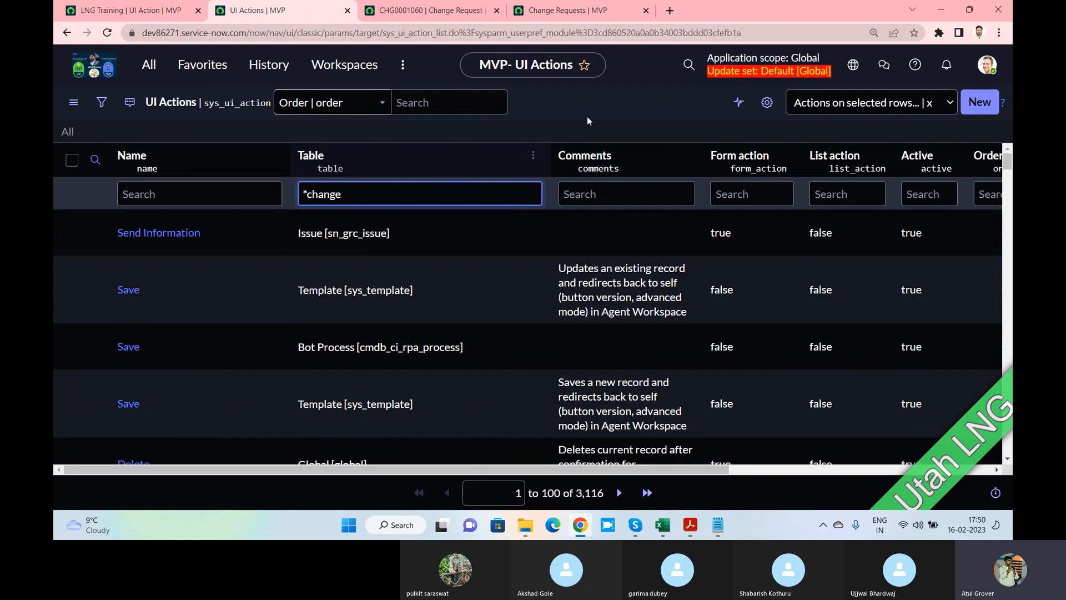
# Open the Copy Change UI action, then go back to the Change Requests list
pyautogui.scroll(-5, 401, 258)
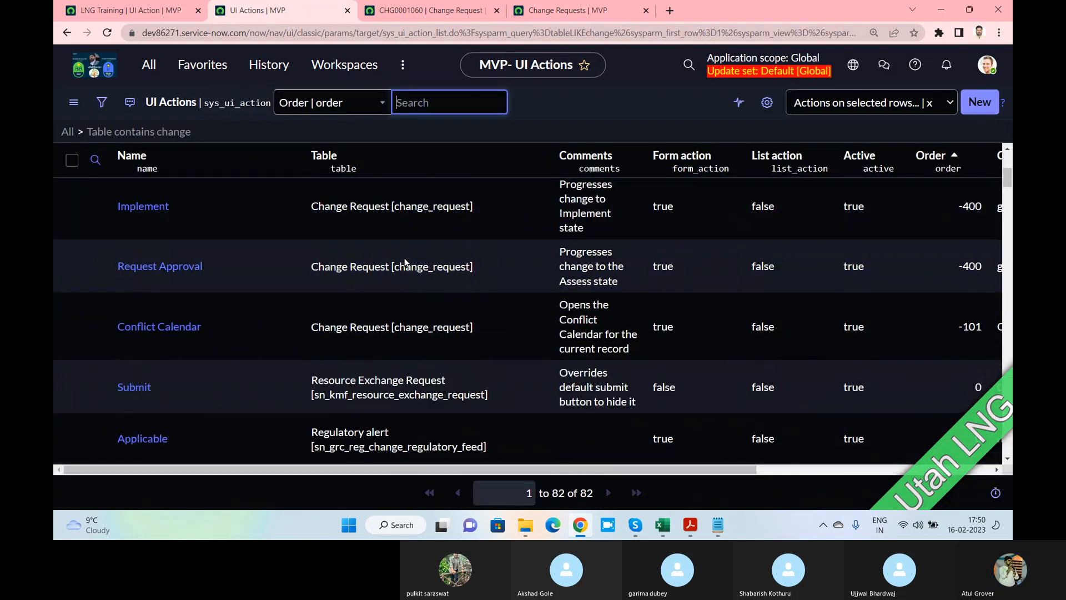
pyautogui.scroll(-1, 161, 377)
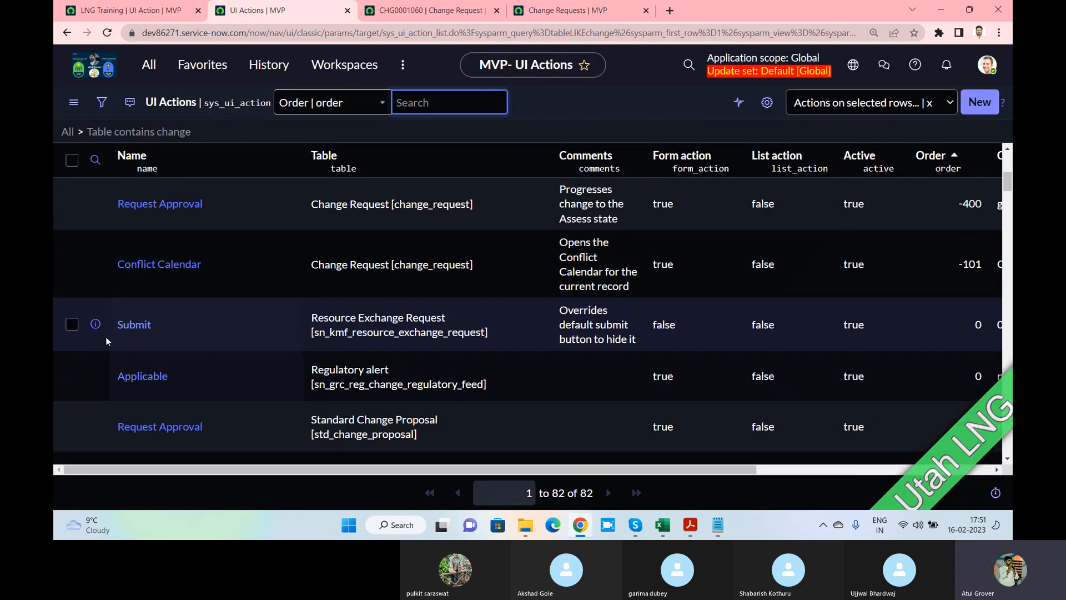
pyautogui.scroll(-3, 221, 301)
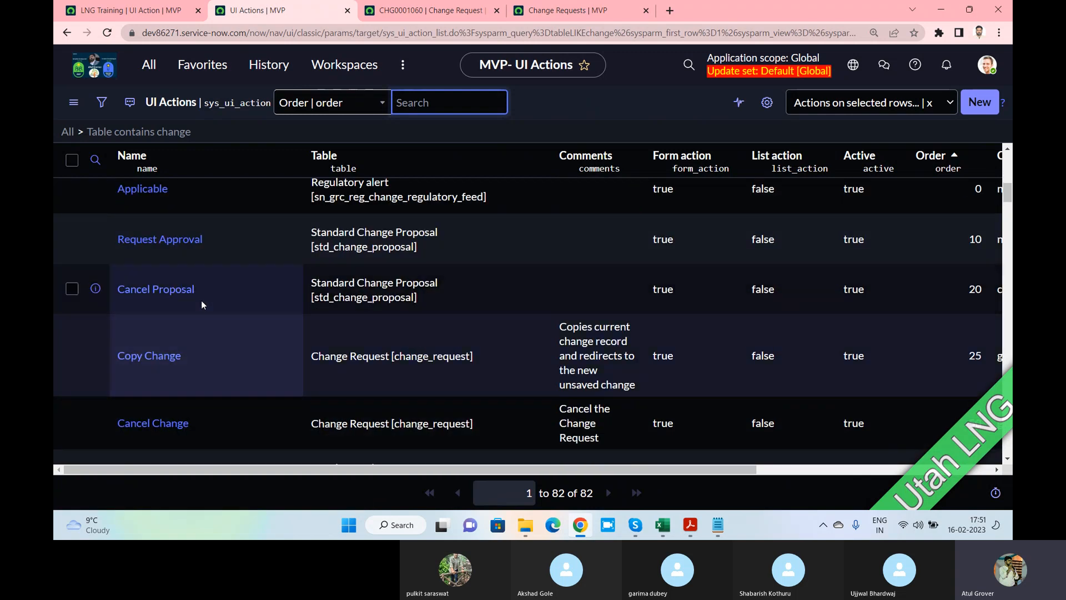
pyautogui.click(157, 355)
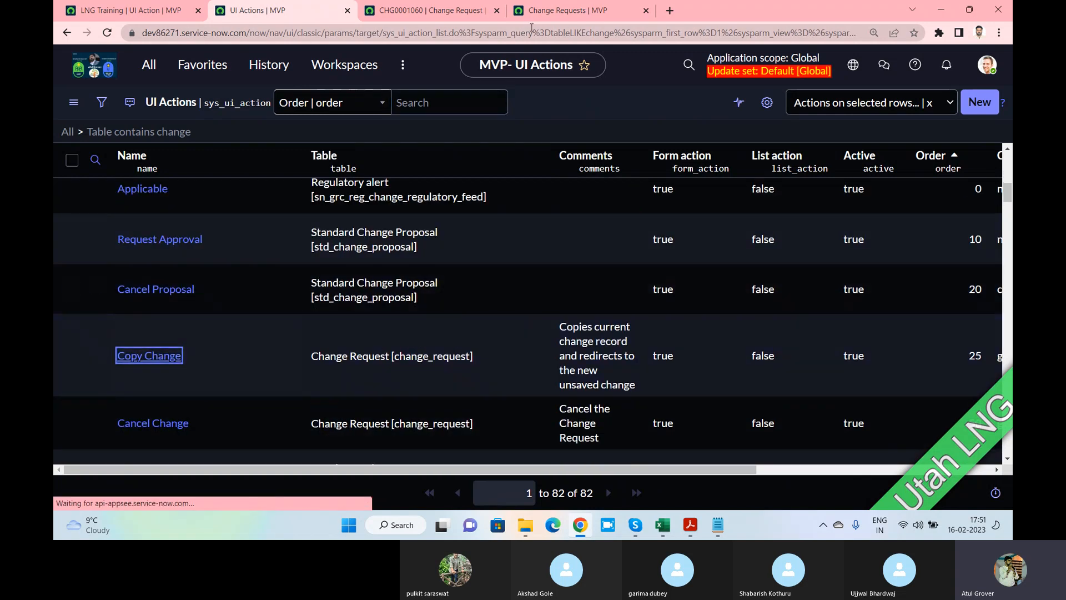
pyautogui.click(582, 12)
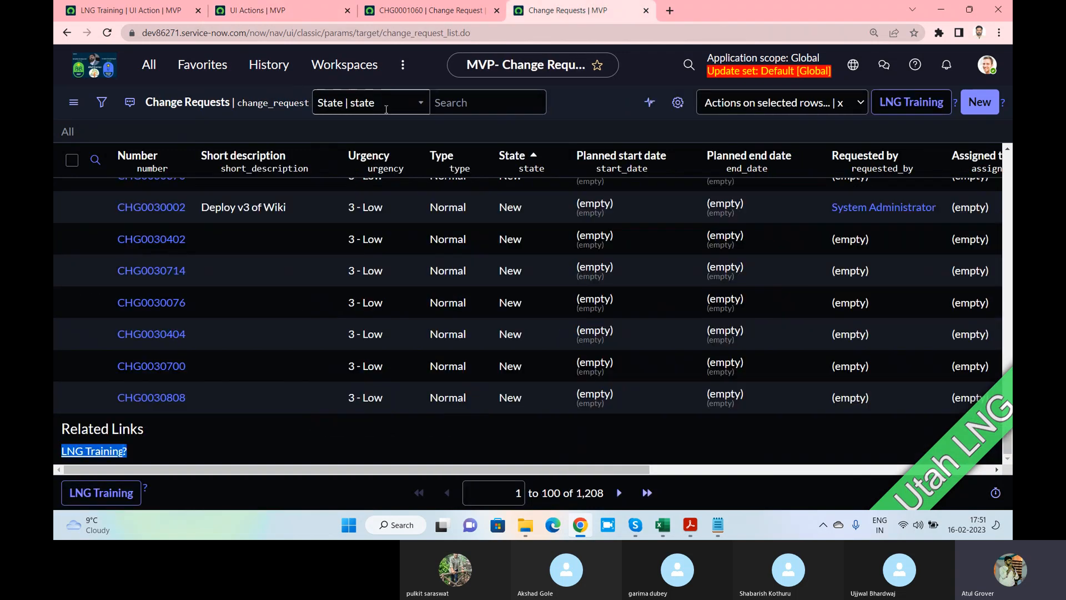
# Open change CHG0030002, inspect its form's extra-actions menu, then view the Copy Change UI action
pyautogui.click(173, 209)
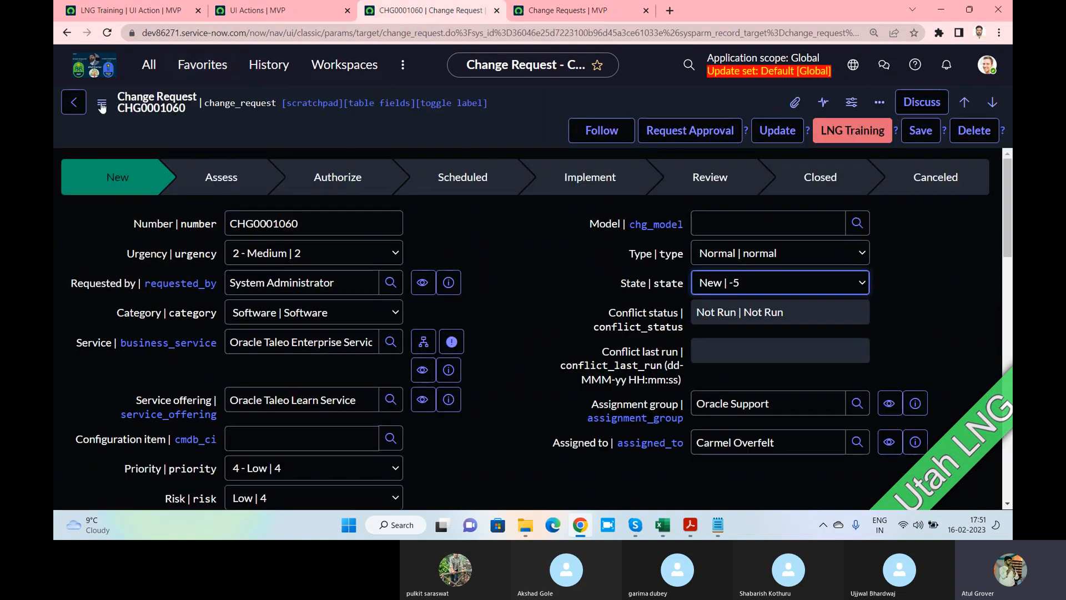
pyautogui.click(101, 101)
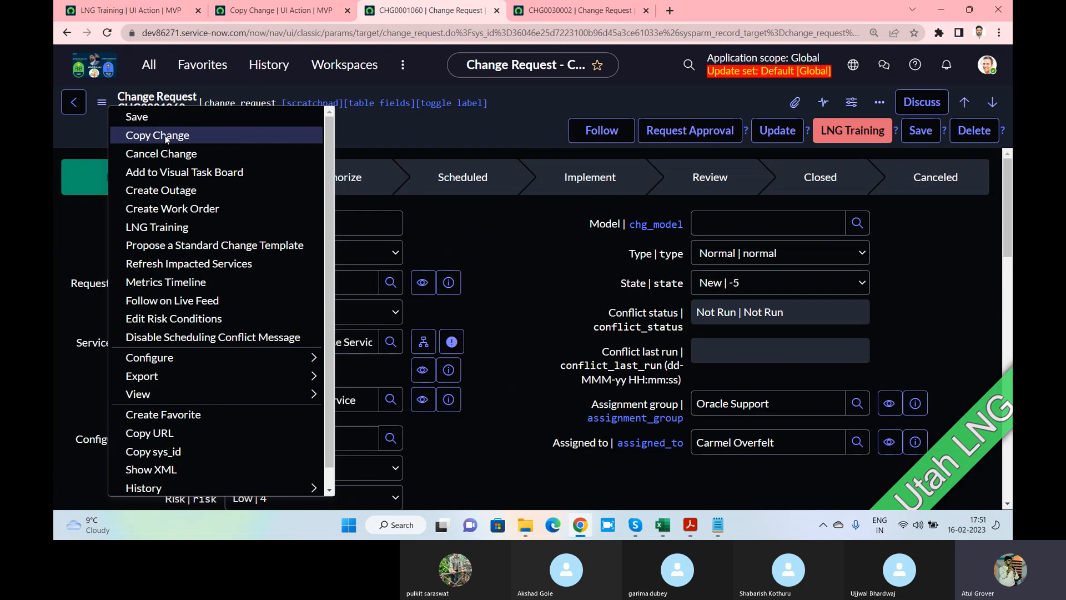
pyautogui.click(158, 91)
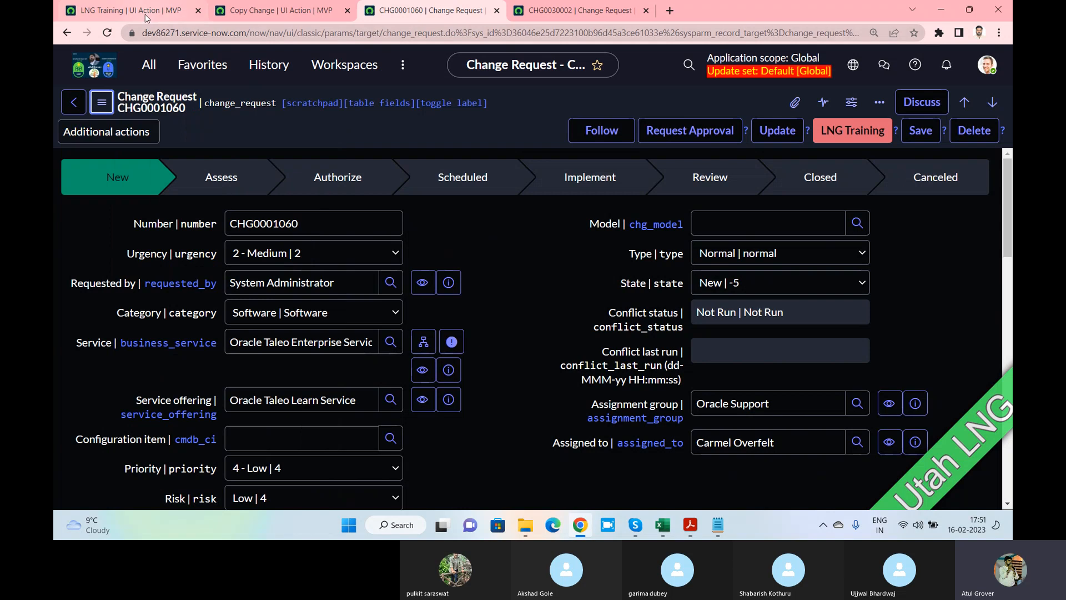
pyautogui.click(288, 13)
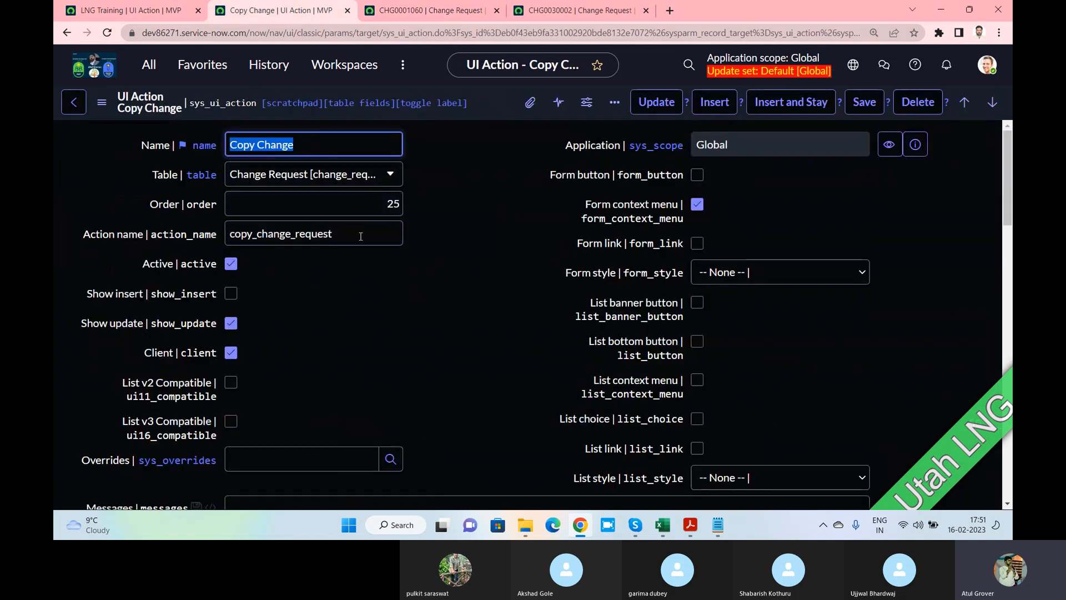
pyautogui.moveTo(366, 203); pyautogui.dragTo(409, 209)
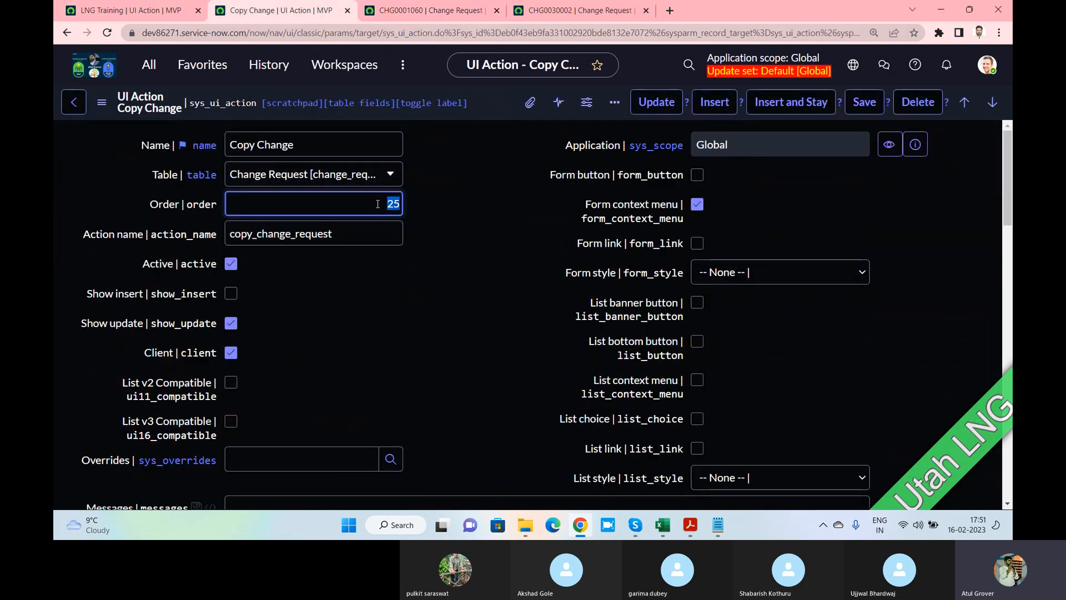
pyautogui.click(636, 9)
pyautogui.click(100, 104)
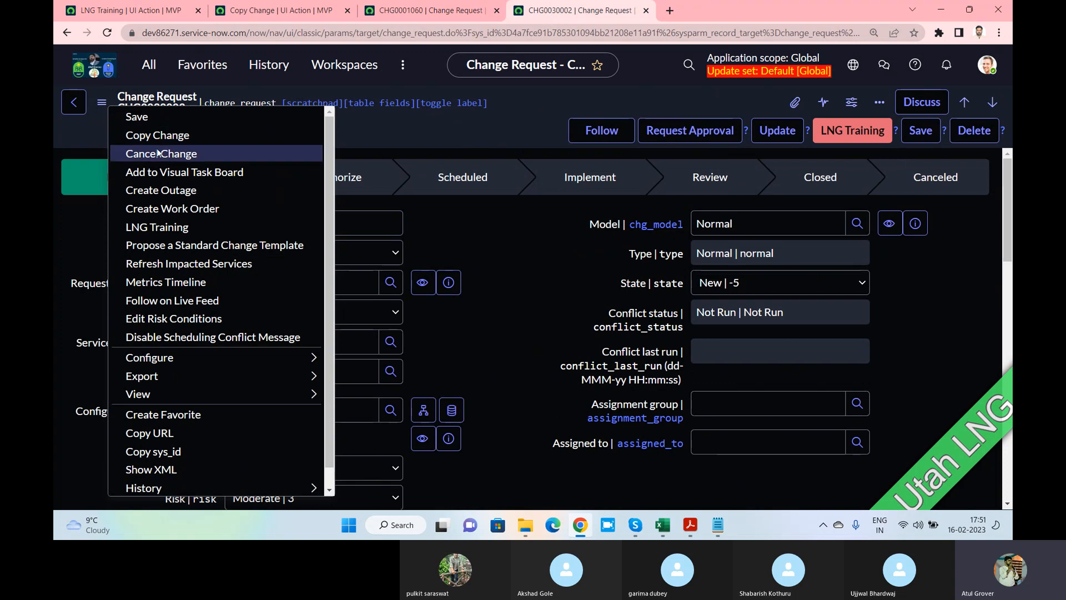
pyautogui.press('Escape')
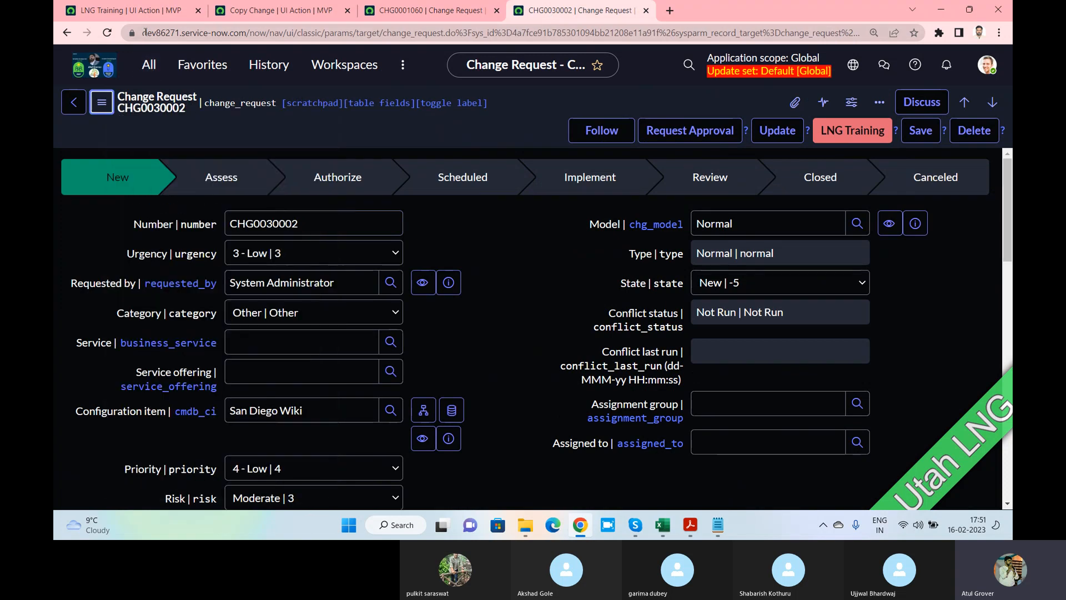
pyautogui.click(262, 16)
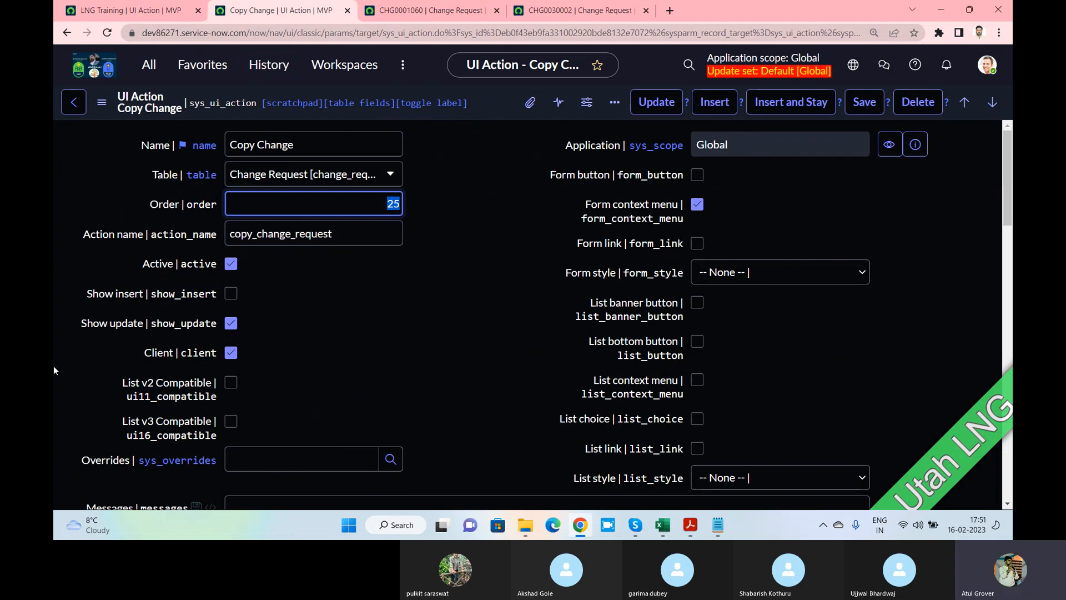
pyautogui.click(434, 13)
pyautogui.rightClick(444, 131)
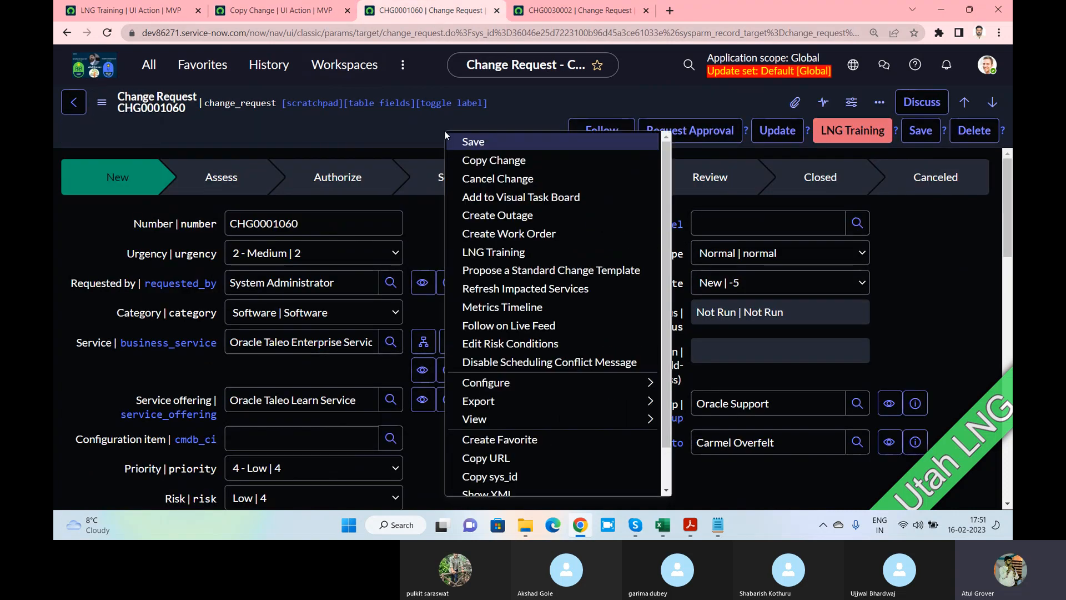
pyautogui.click(102, 102)
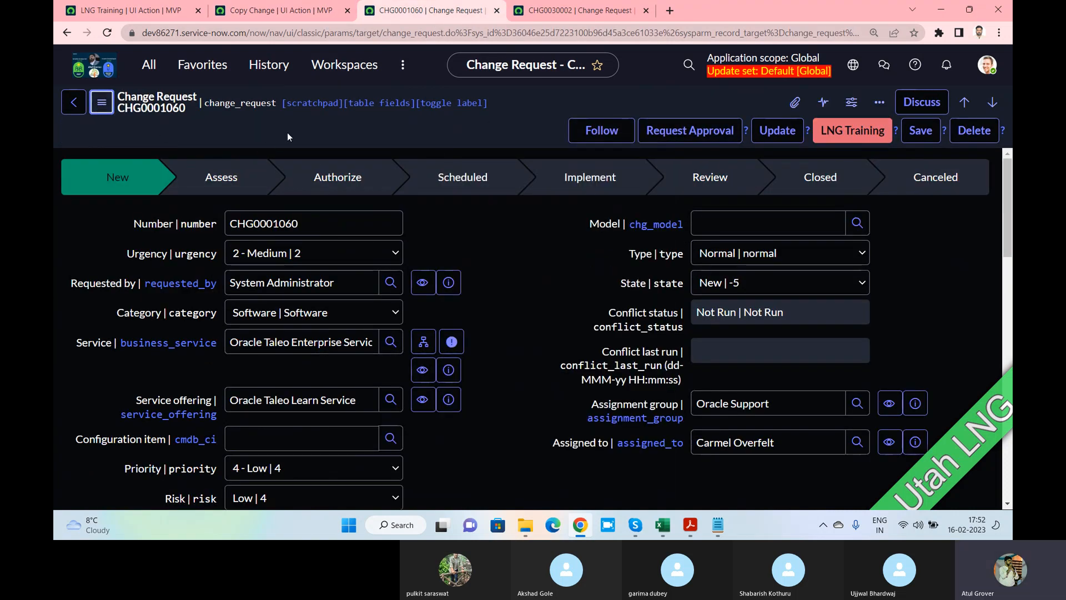
pyautogui.scroll(-10, 267, 255)
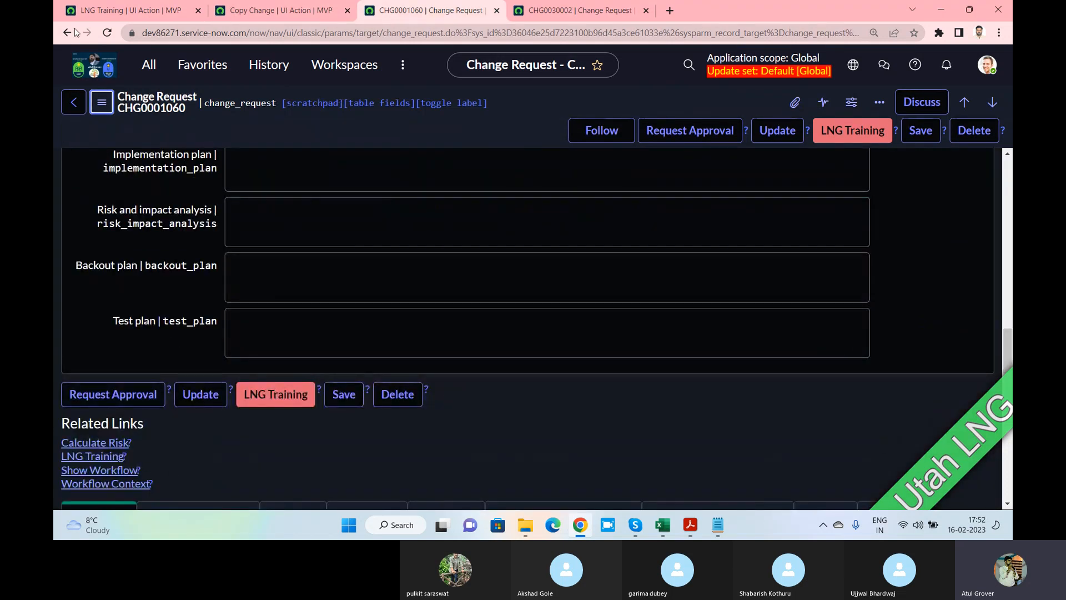
pyautogui.click(248, 8)
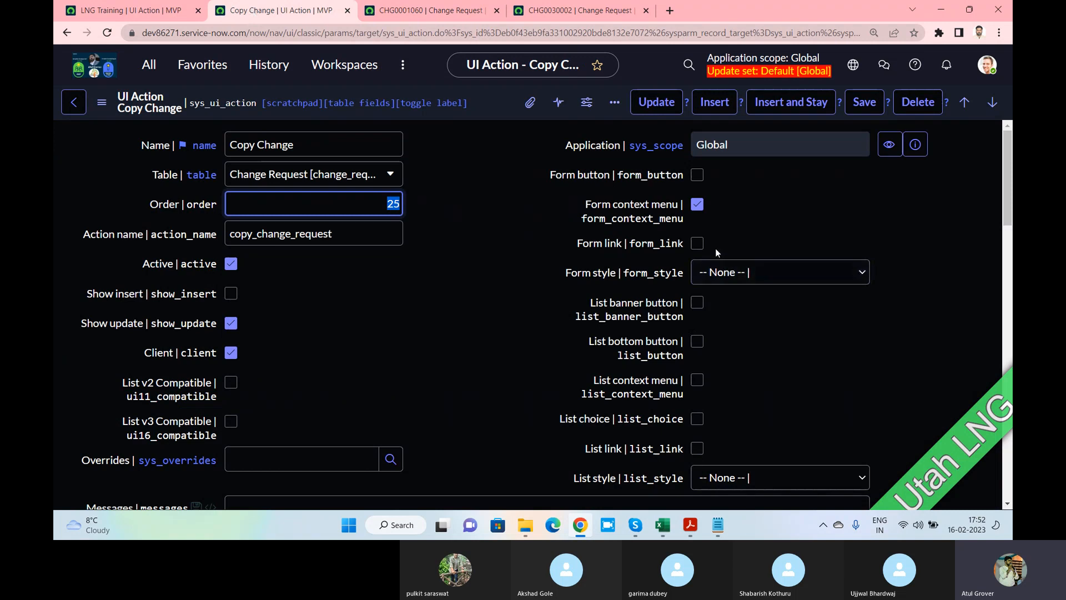
# Point out the Copy Change action's show_update setting
pyautogui.click(252, 330)
pyautogui.moveTo(152, 323); pyautogui.dragTo(211, 327)
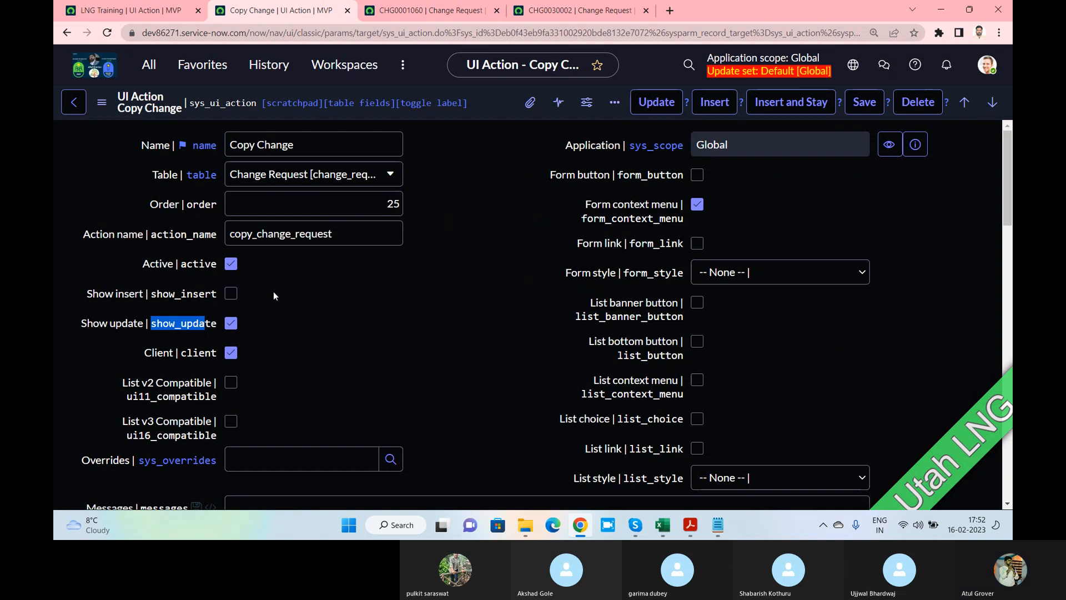
pyautogui.scroll(-2, 273, 293)
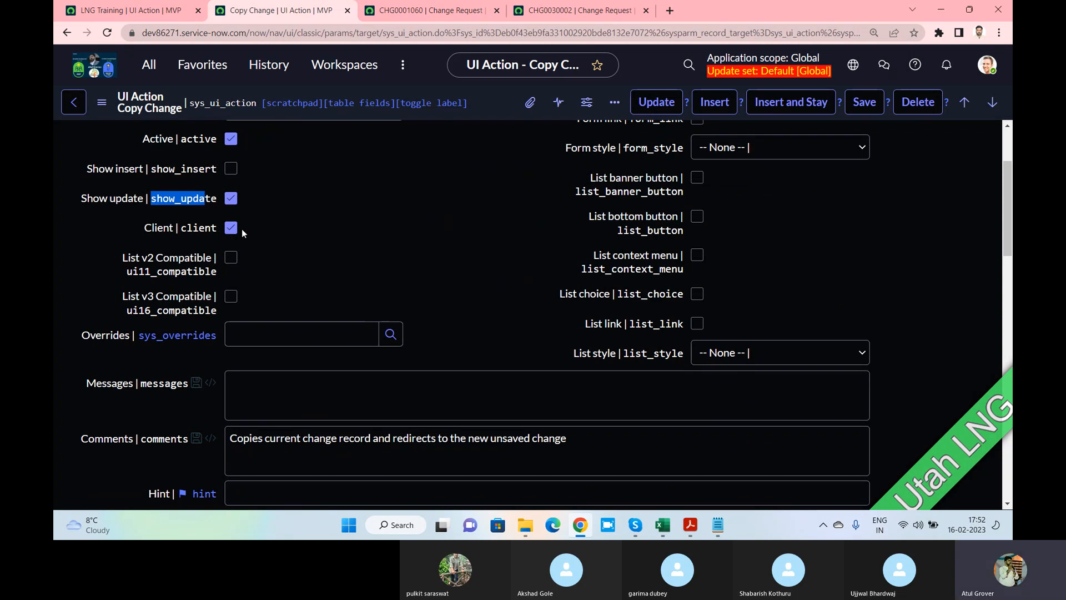
pyautogui.scroll(-3, 242, 229)
pyautogui.scroll(-1, 243, 228)
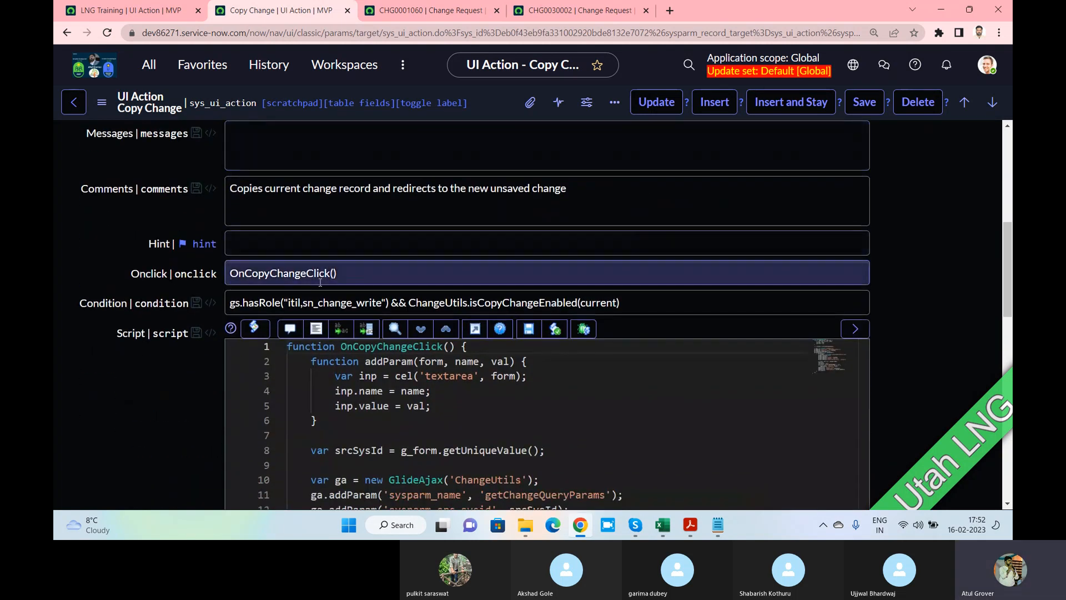
# Highlight OnCopyChangeClick() in Onclick, ChangeUtils in the condition, and GlideAjax in the script
pyautogui.moveTo(350, 273); pyautogui.dragTo(228, 275)
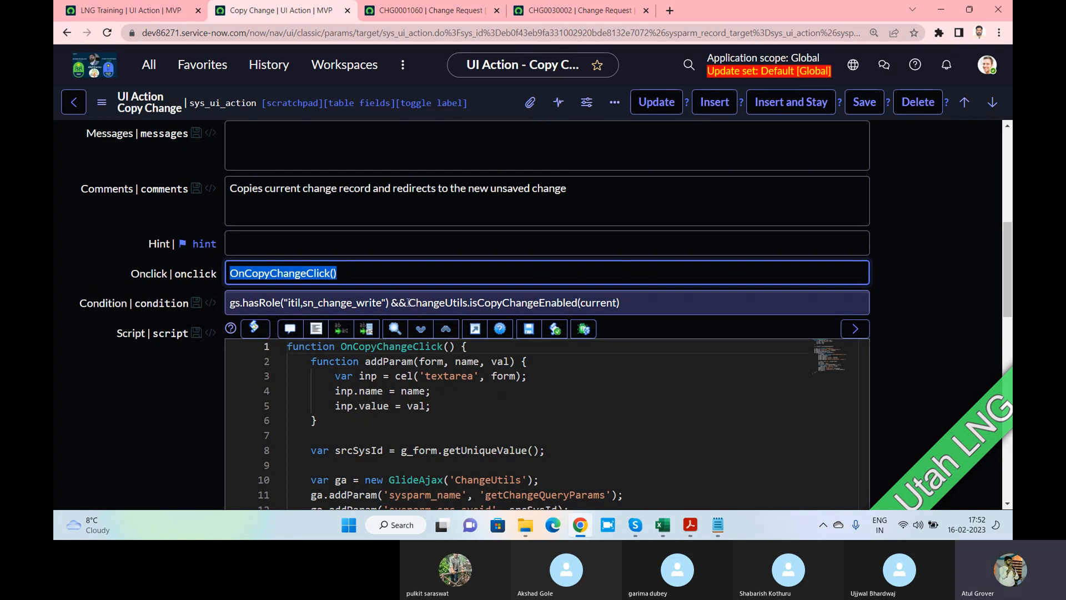
pyautogui.moveTo(409, 303); pyautogui.dragTo(469, 303)
pyautogui.click(469, 304)
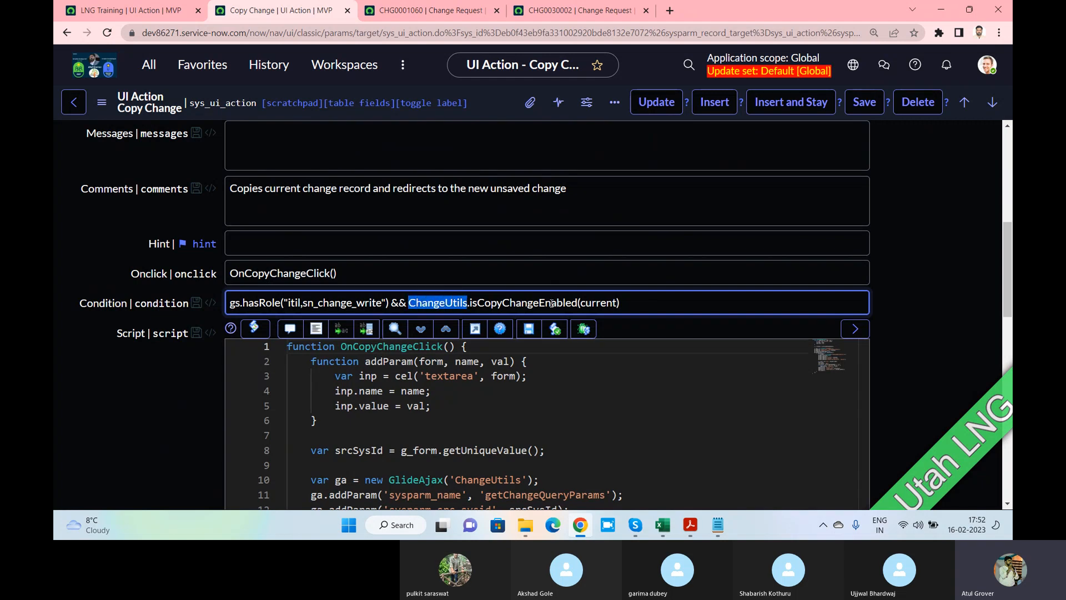
pyautogui.click(630, 304)
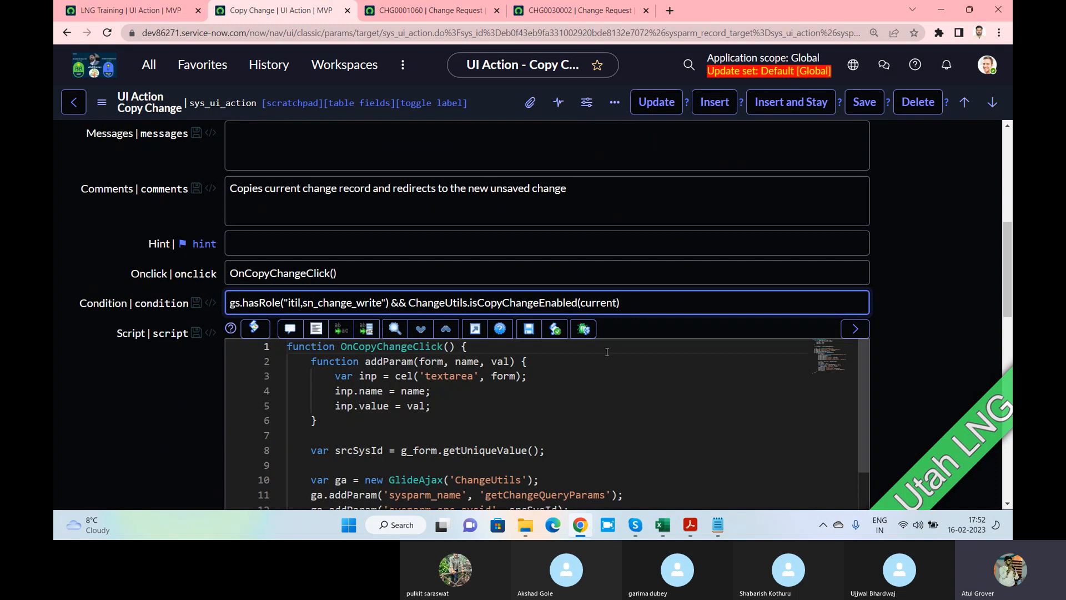
pyautogui.scroll(-1, 607, 352)
pyautogui.scroll(-3, 971, 279)
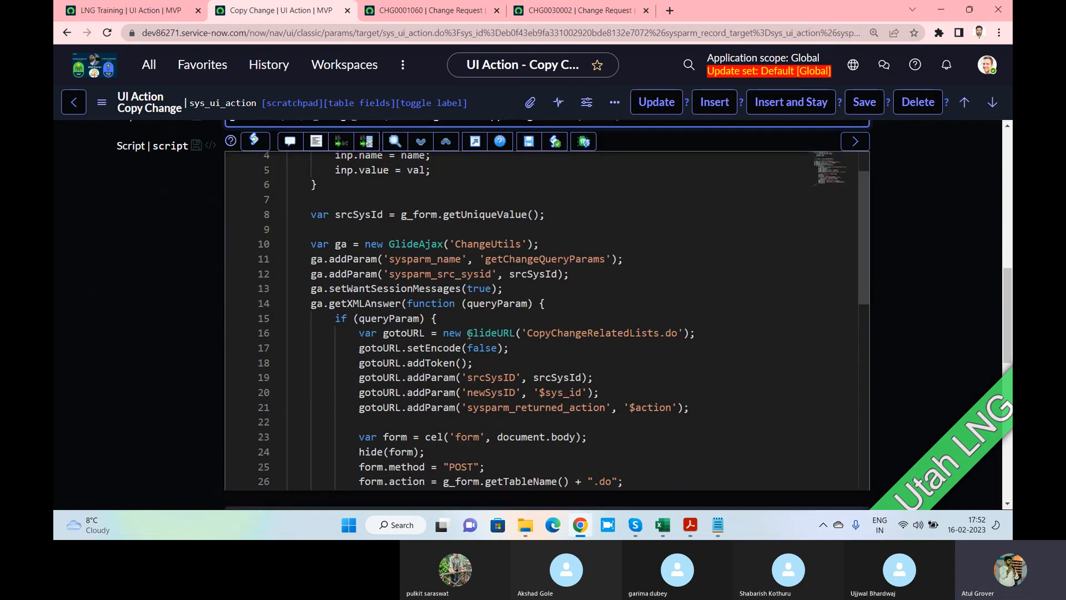
pyautogui.scroll(1, 468, 335)
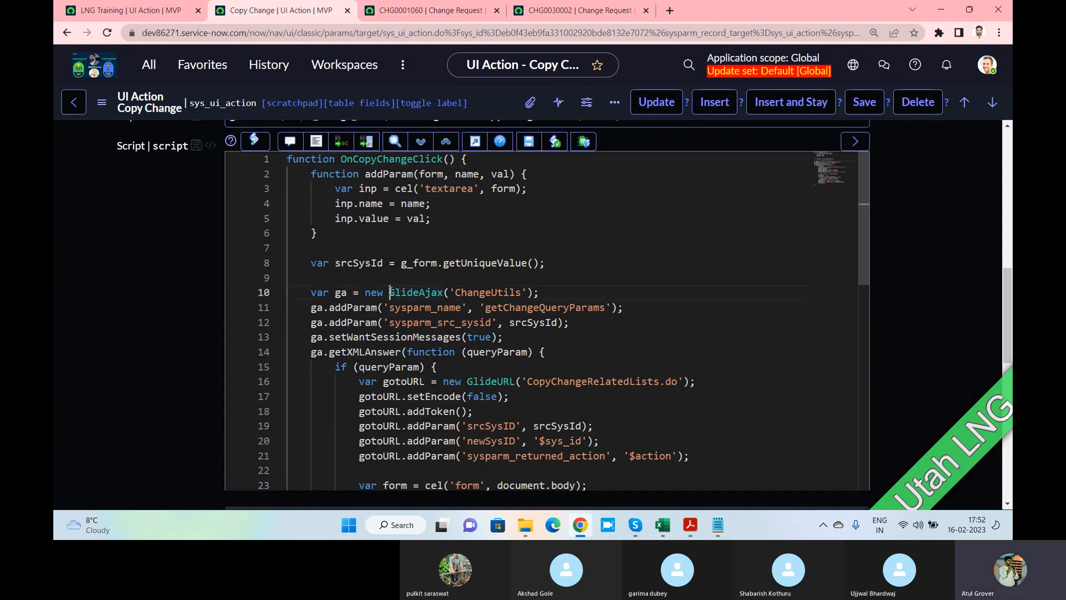
pyautogui.moveTo(389, 292); pyautogui.dragTo(442, 292)
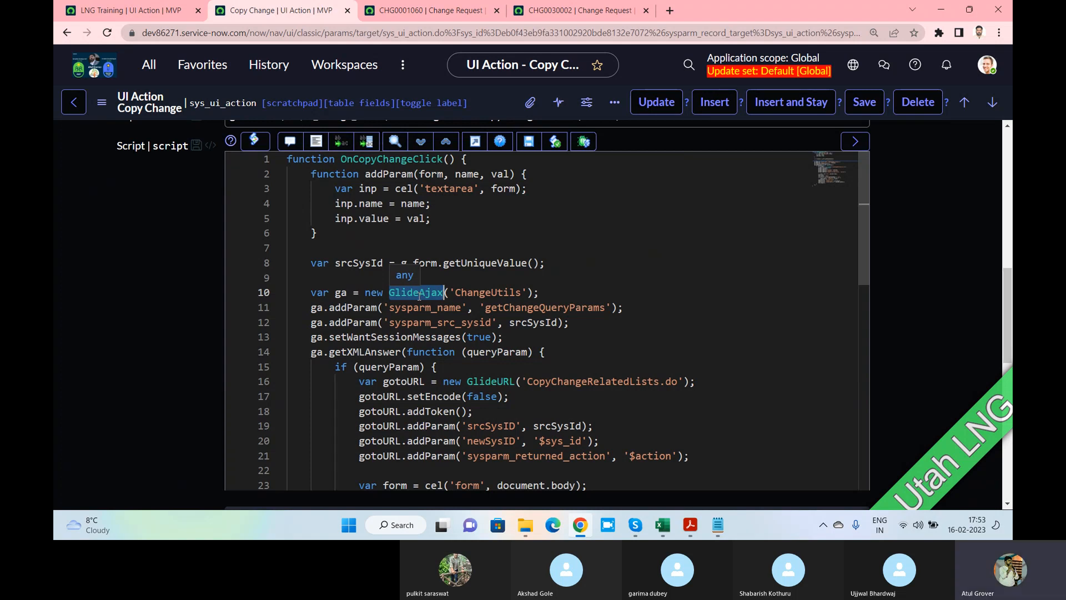
# Reselect the word GlideAjax on line 10 of the Copy Change script
pyautogui.click(419, 296)
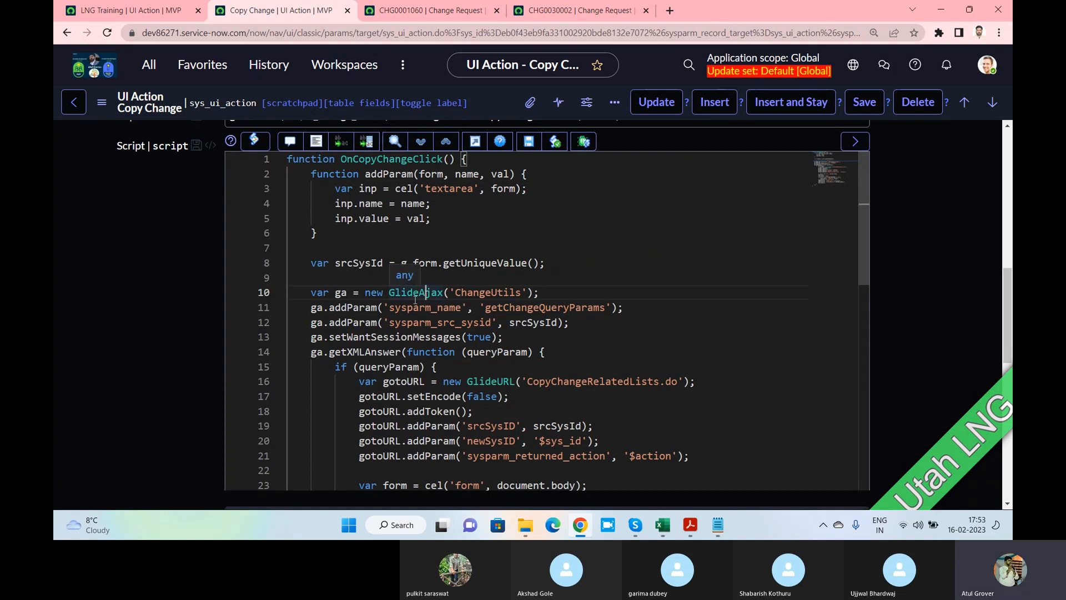
pyautogui.doubleClick(425, 294)
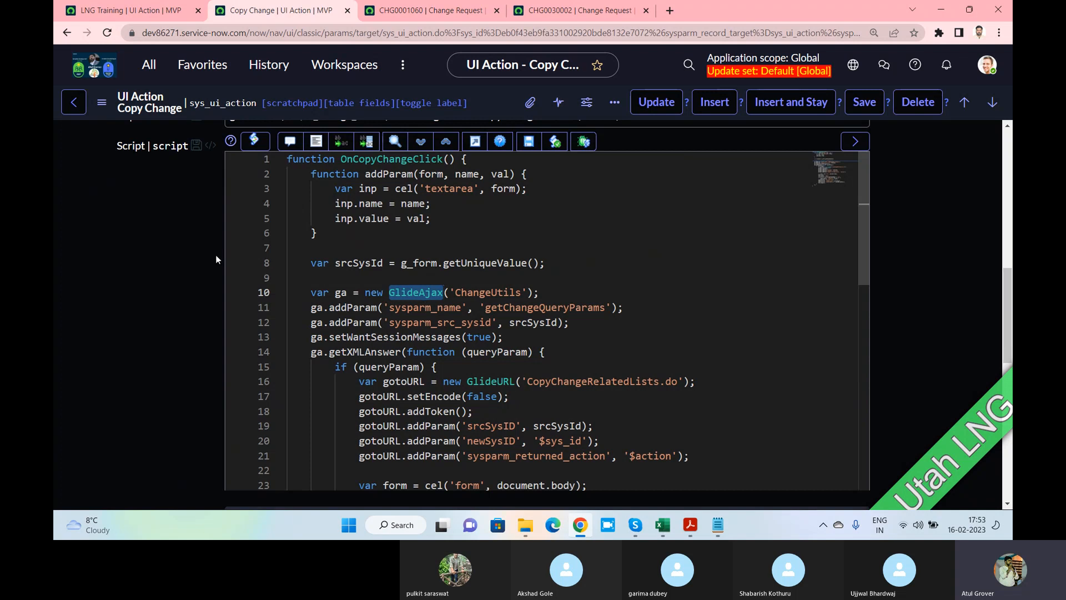
pyautogui.scroll(3, 188, 248)
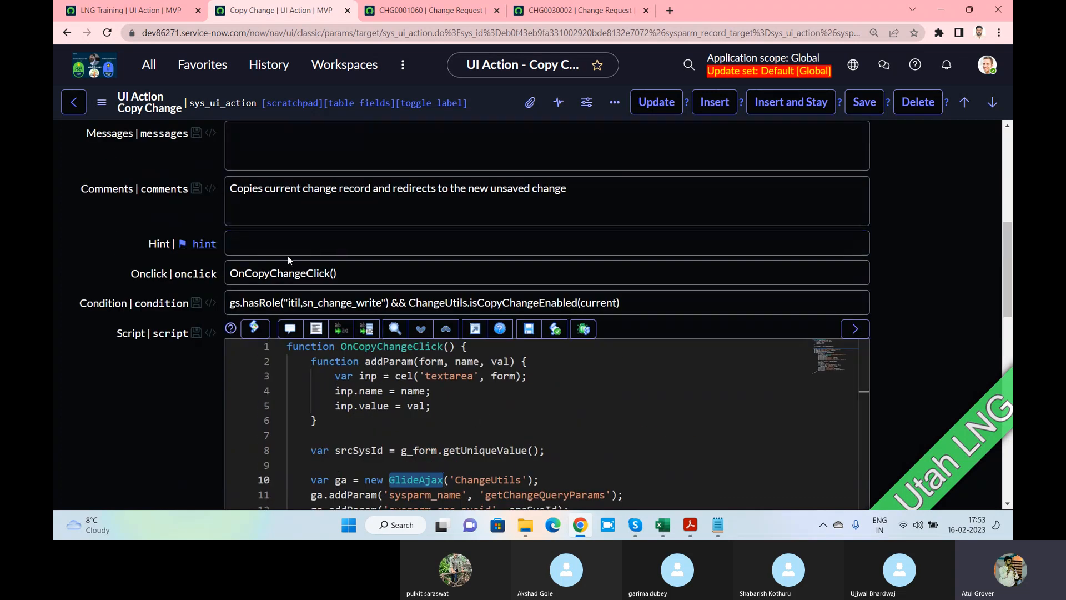
pyautogui.scroll(3, 241, 171)
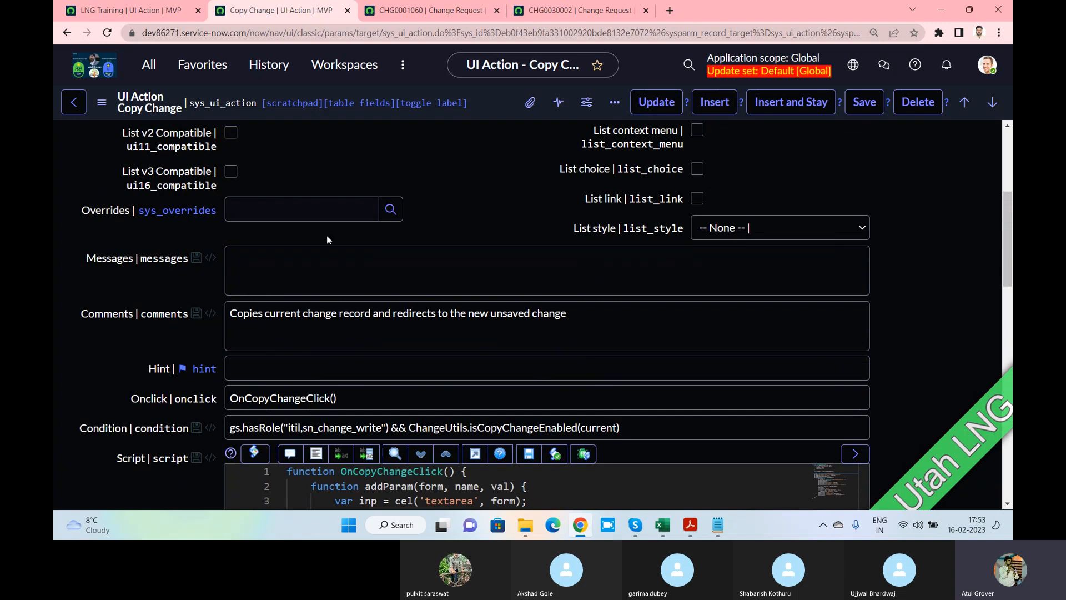
pyautogui.scroll(-3, 327, 240)
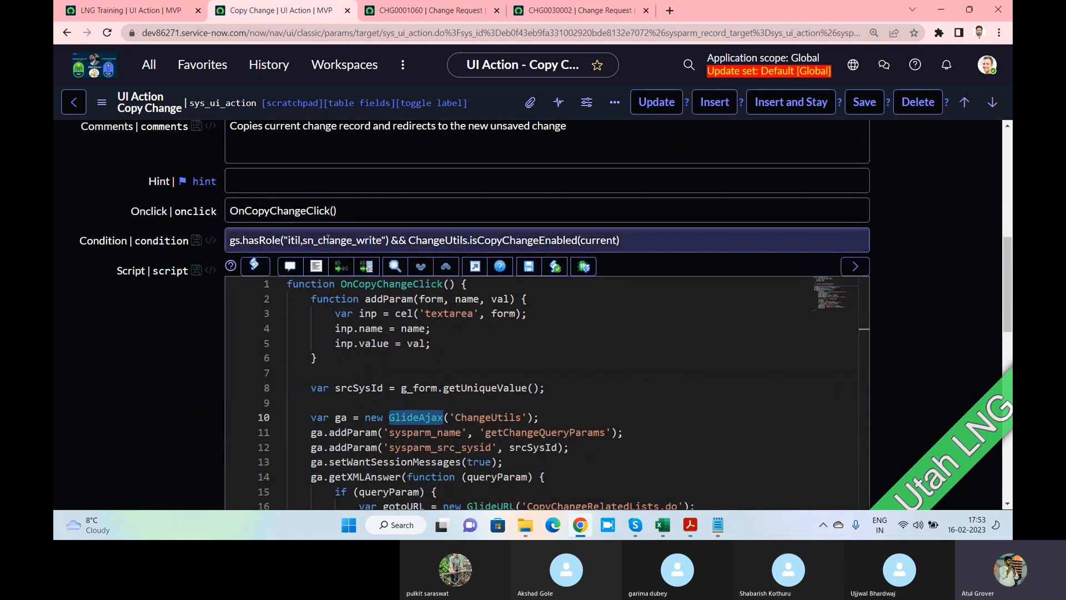
# Open the scripting book at Chapter 4's Client-side AJAX and highlight the sysparm_name sample and intro sentence
pyautogui.click(691, 525)
pyautogui.scroll(-2, 183, 344)
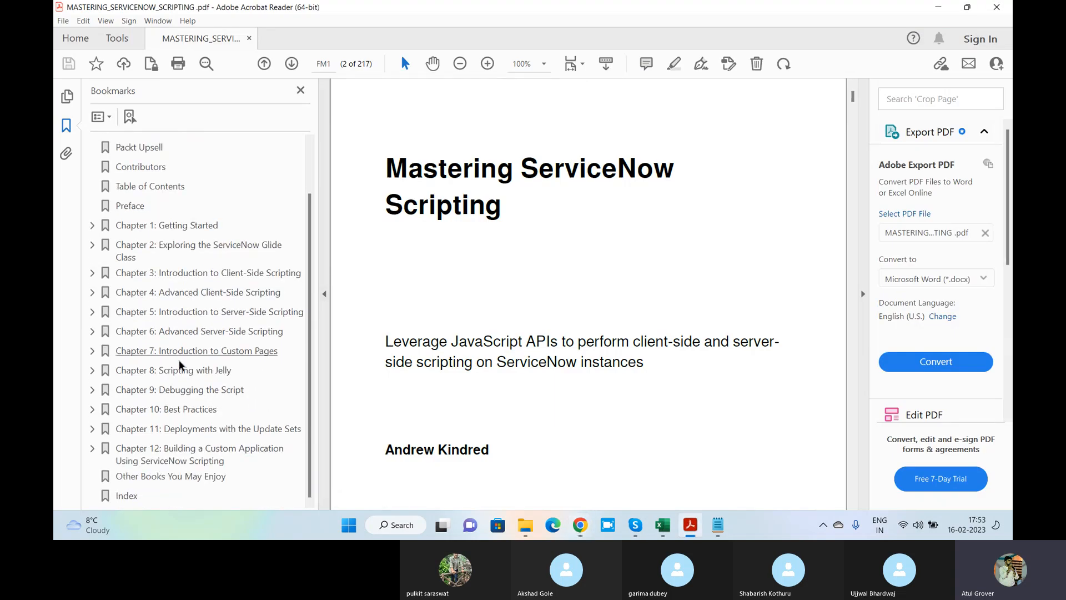
pyautogui.click(93, 293)
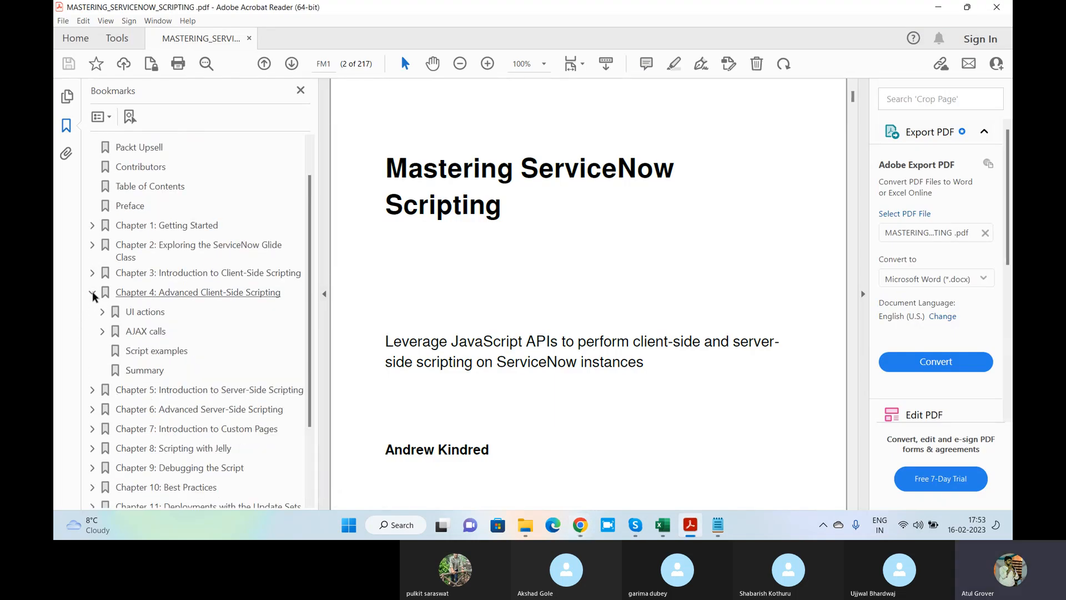
pyautogui.click(103, 331)
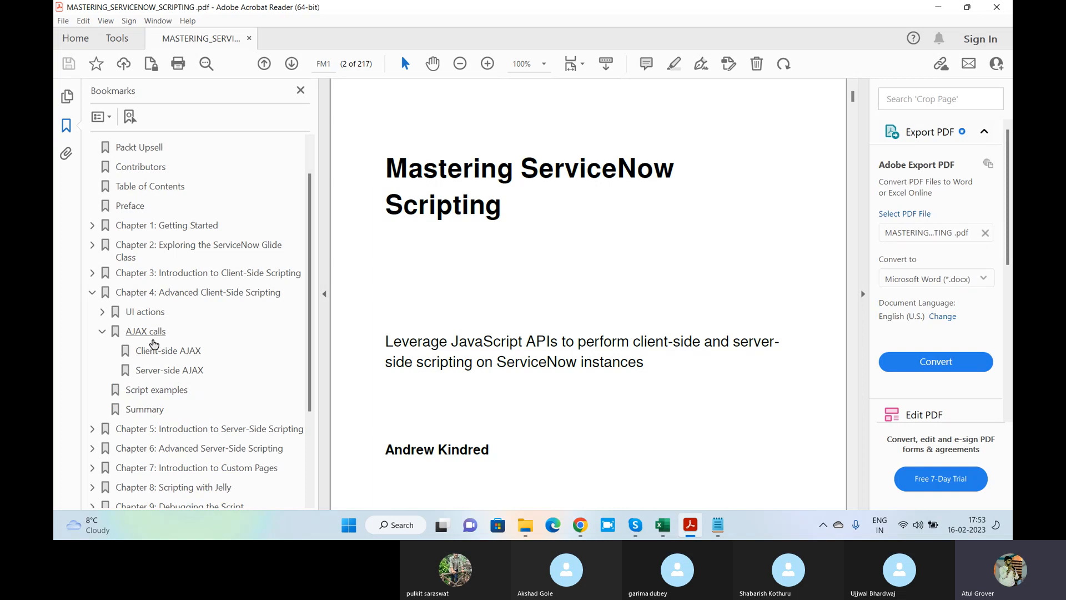
pyautogui.click(156, 348)
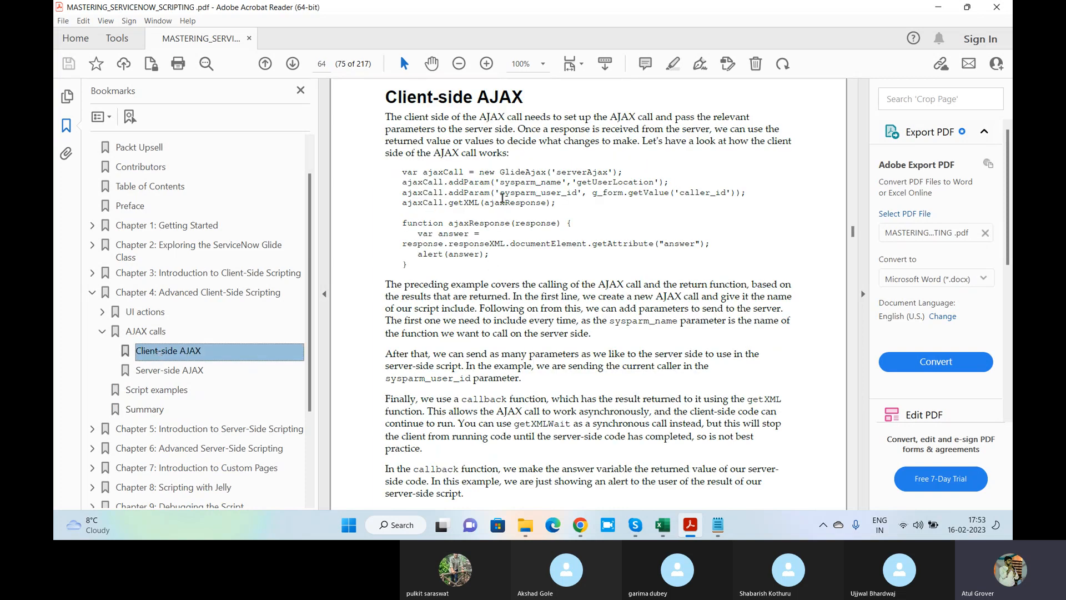
pyautogui.moveTo(504, 182); pyautogui.dragTo(553, 182)
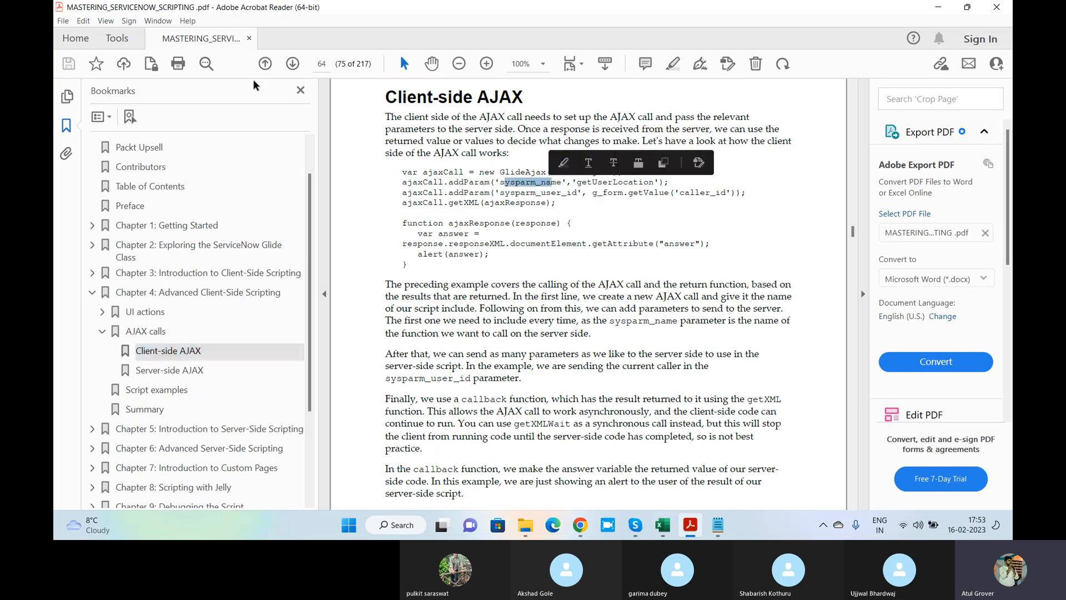
pyautogui.moveTo(463, 117); pyautogui.dragTo(751, 123)
pyautogui.scroll(2, 651, 205)
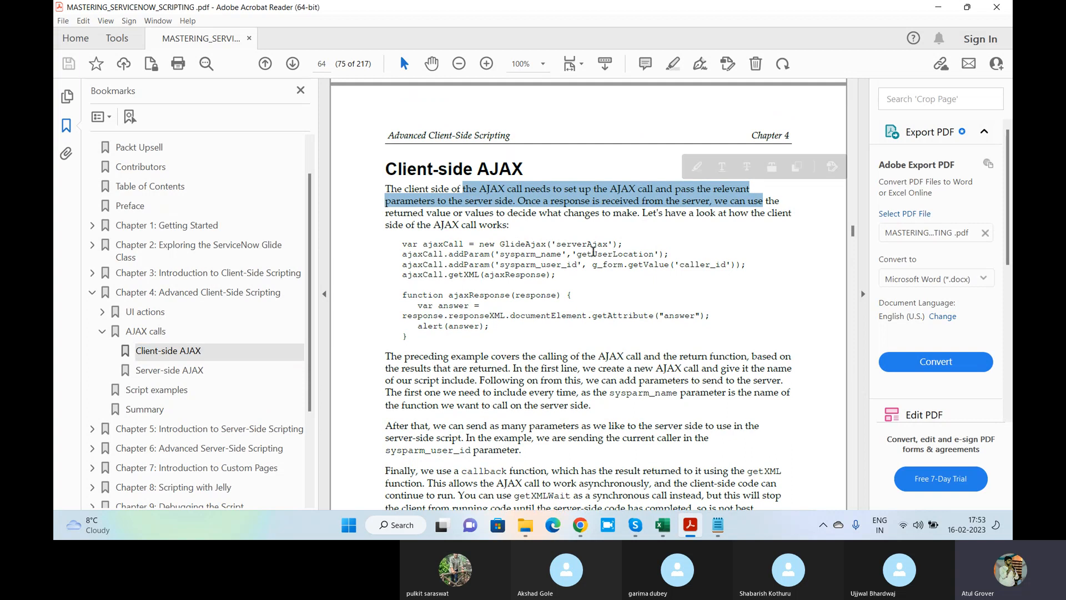
pyautogui.scroll(1, 593, 251)
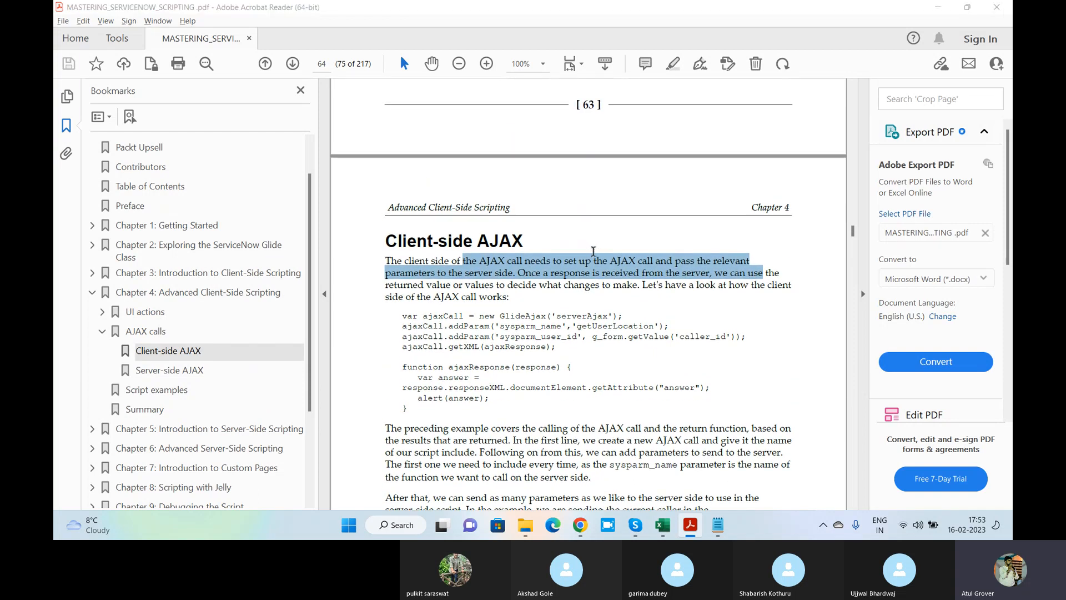
pyautogui.hotkey('alt', 'Tab')
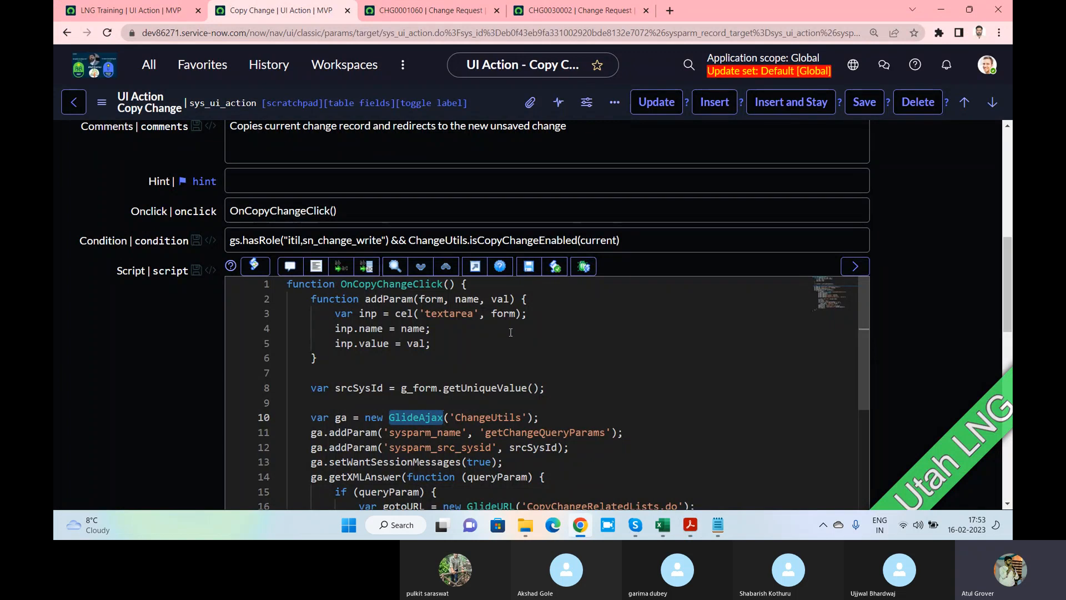
# Scroll the Copy Change script down to line 36 and back to line 1, then bring up Skype
pyautogui.scroll(-2, 426, 371)
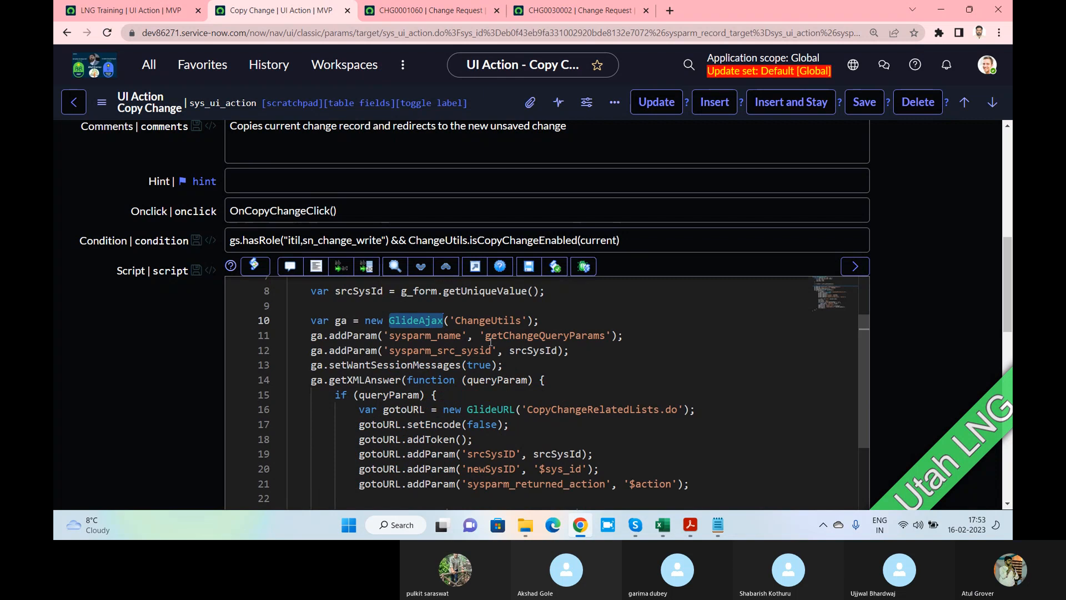
pyautogui.scroll(-5, 491, 343)
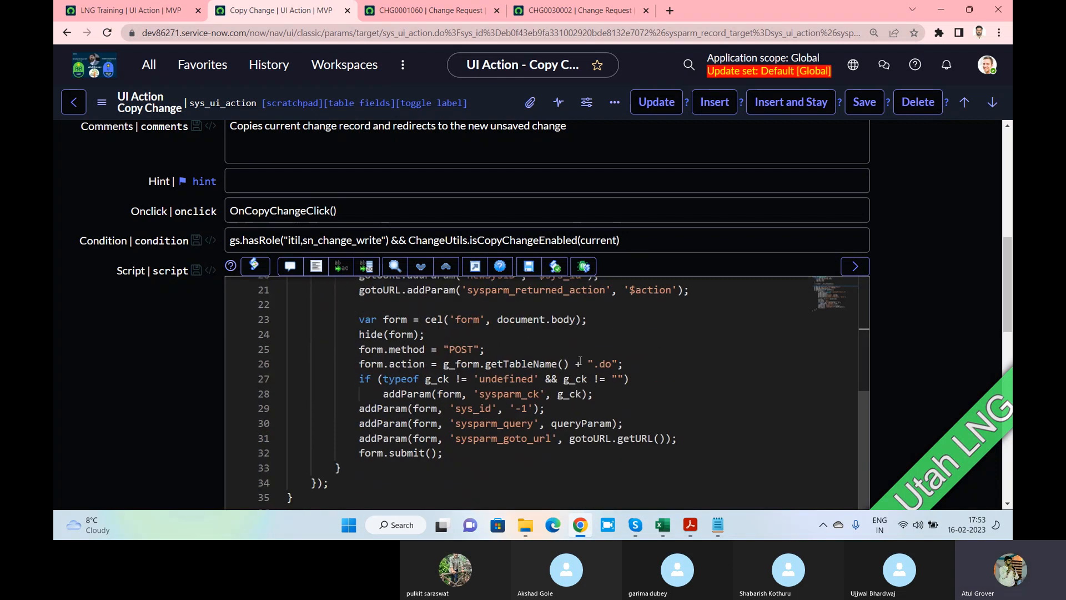
pyautogui.scroll(-5, 580, 361)
pyautogui.scroll(3, 577, 360)
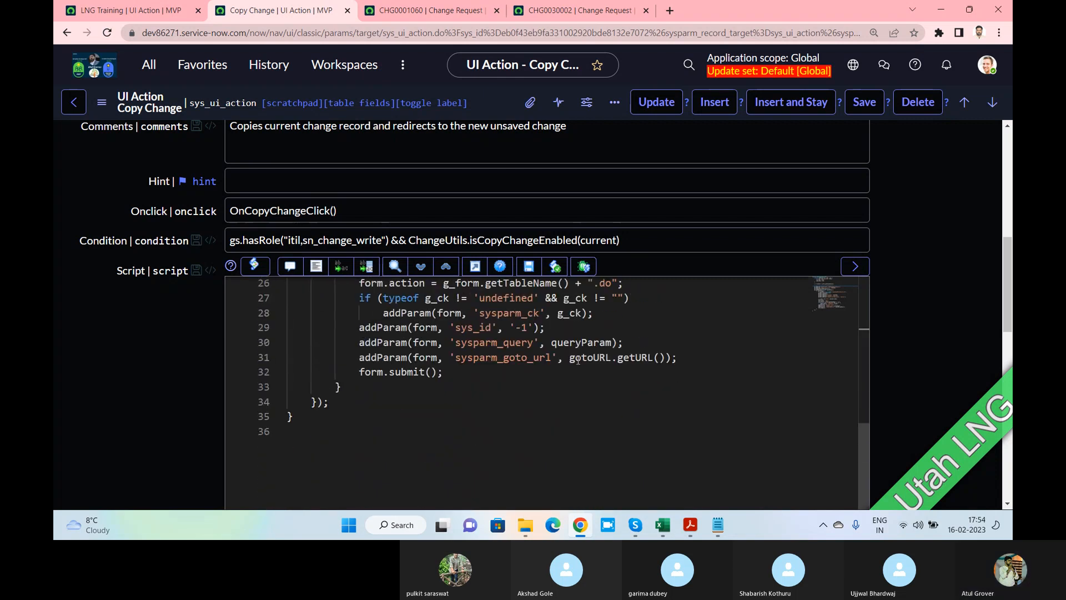
pyautogui.scroll(3, 575, 360)
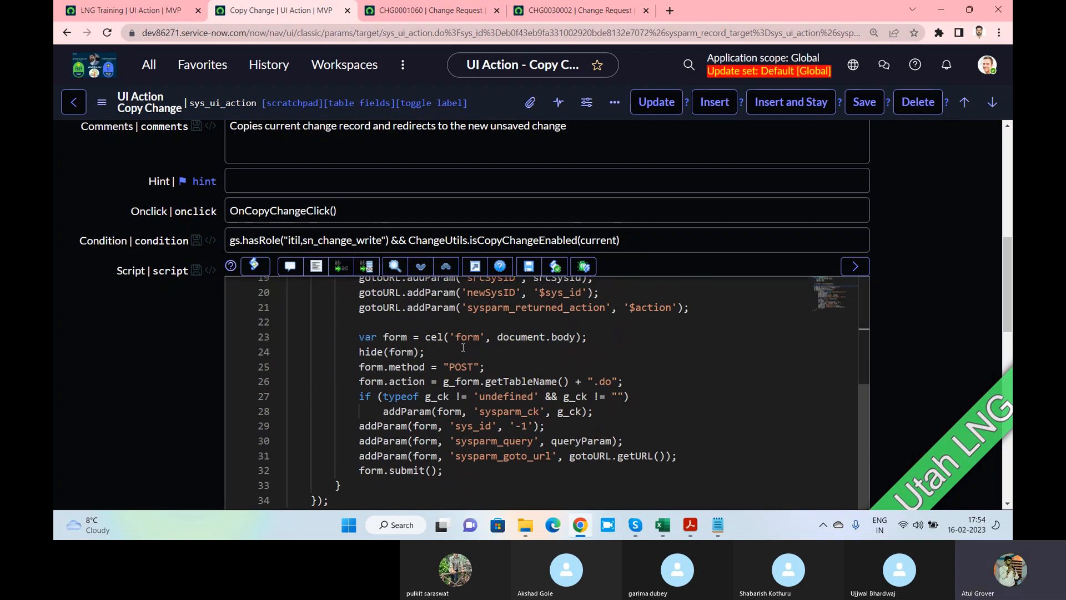
pyautogui.scroll(6, 463, 347)
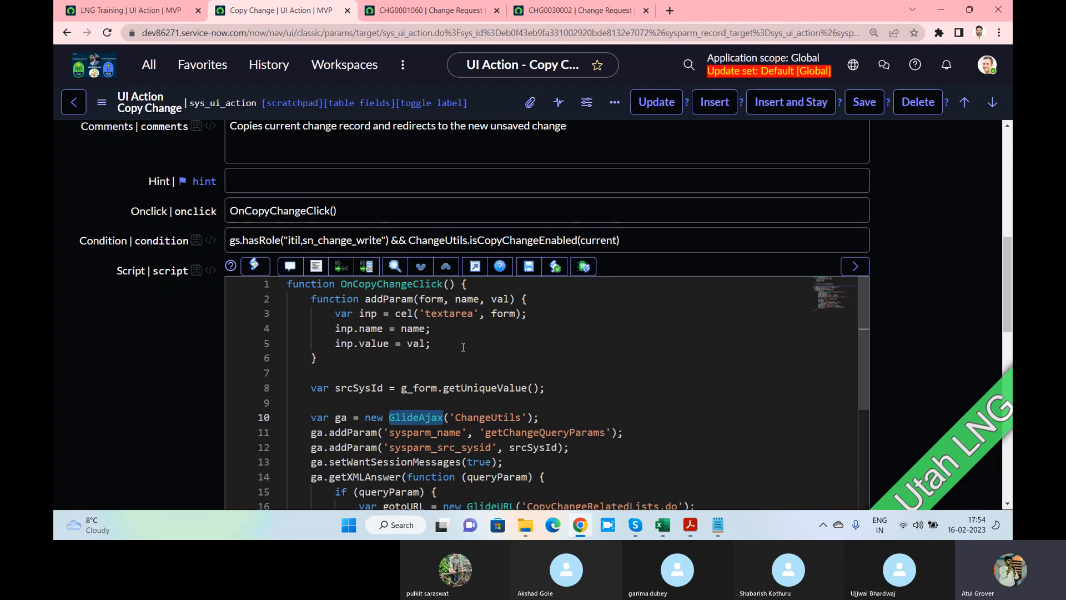
pyautogui.hotkey('alt', 'Tab')
pyautogui.press('Tab')
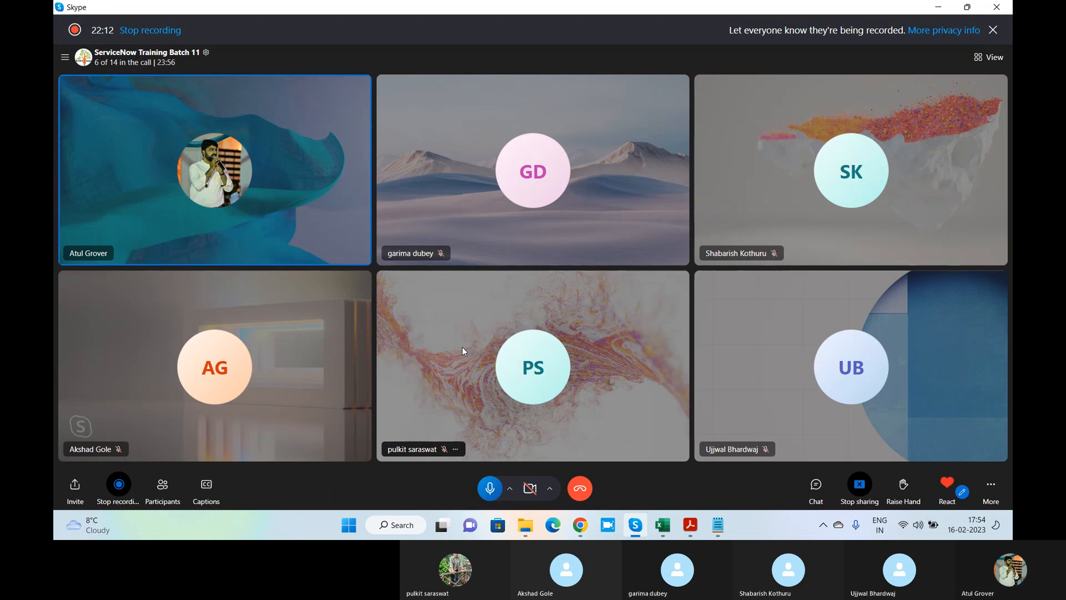
# Return from the Skype call to the ServiceNow Copy Change UI Action form
pyautogui.hotkey('alt', 'Tab')
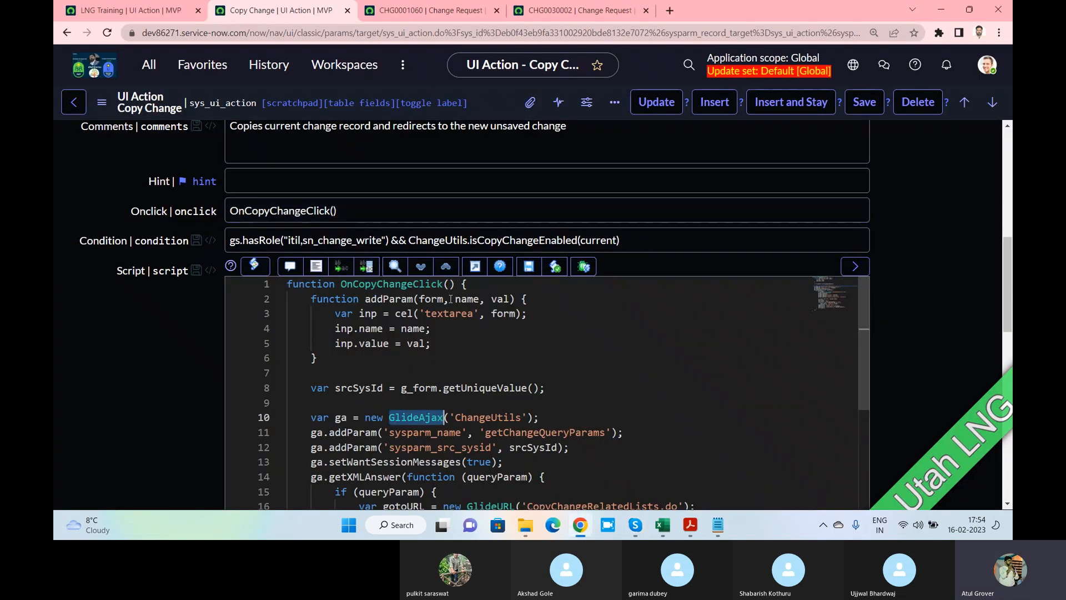
# Enter onLNG() in the LNG Training UI Action's Onclick field
pyautogui.click(120, 12)
pyautogui.scroll(2, 366, 323)
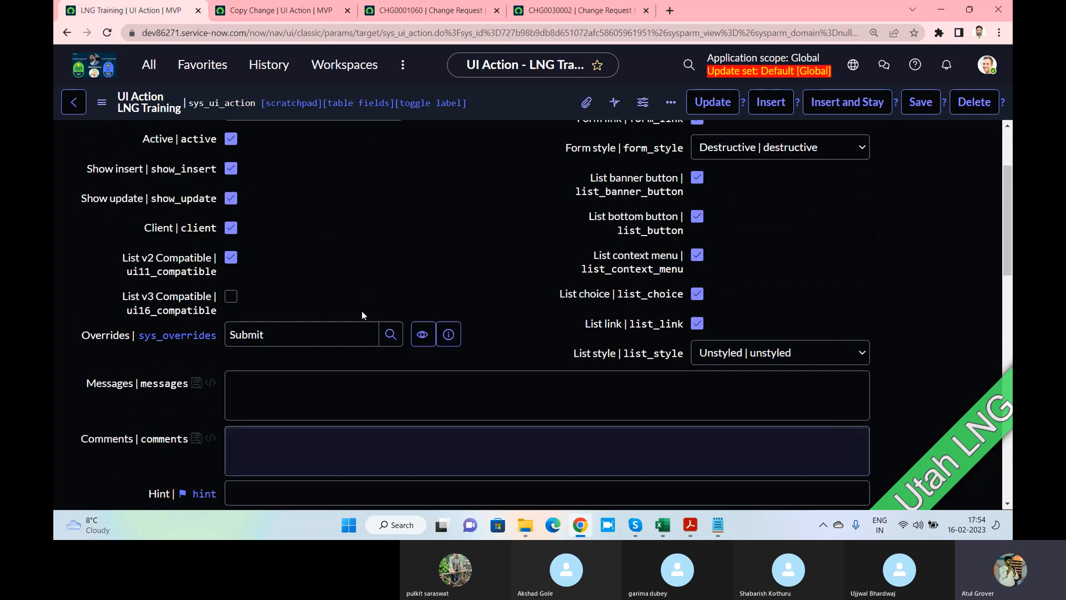
pyautogui.scroll(-2, 362, 315)
pyautogui.click(281, 401)
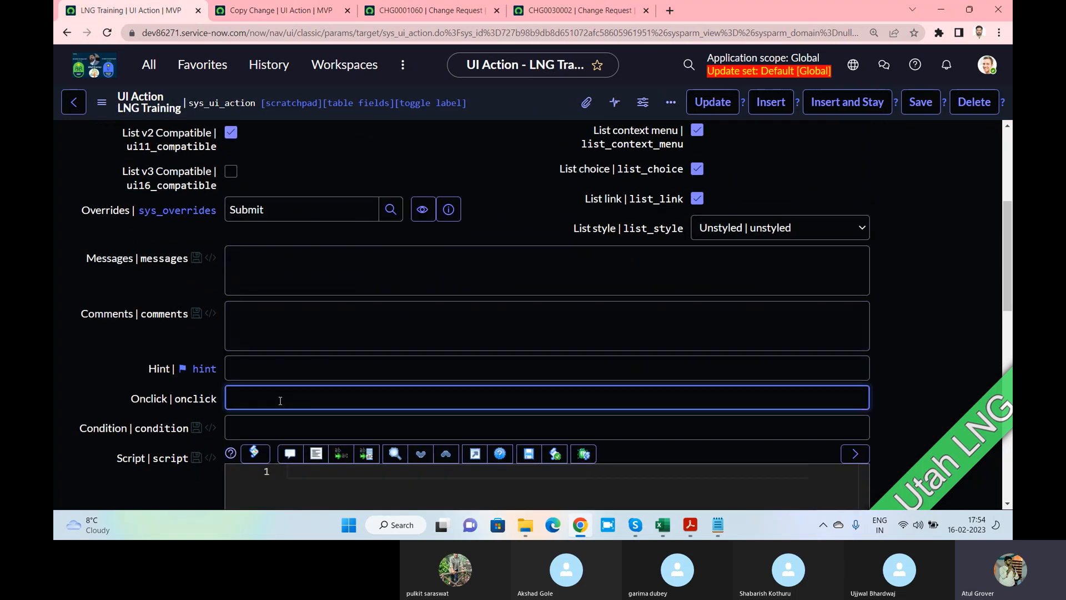
pyautogui.write('onLNG()')
# Compare the Copy Change action's Onclick and script with the LNG Training script field
pyautogui.click(284, 10)
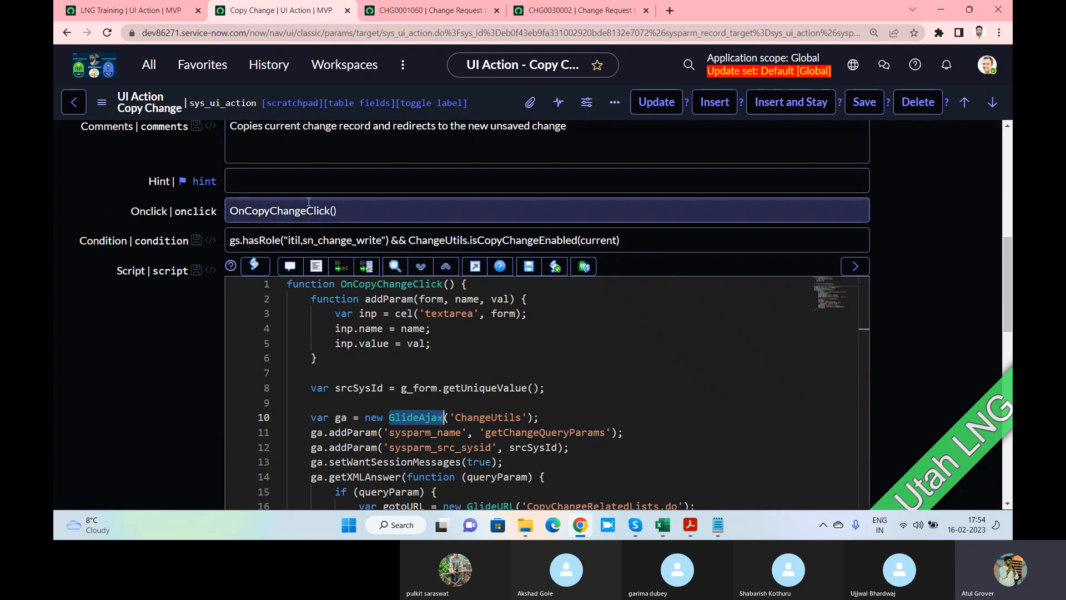
pyautogui.click(128, 6)
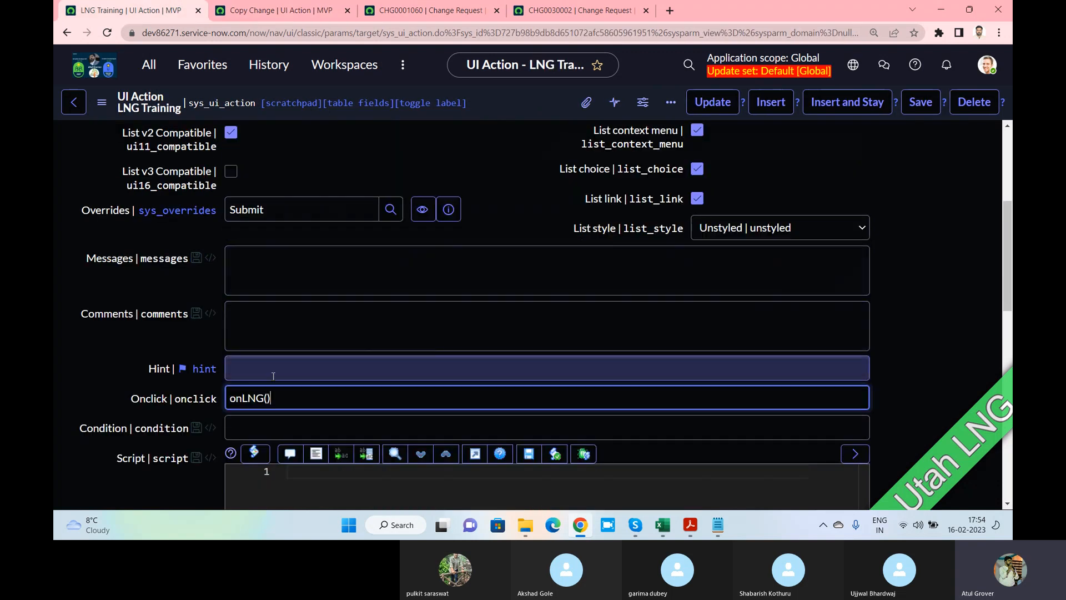
pyautogui.click(327, 399)
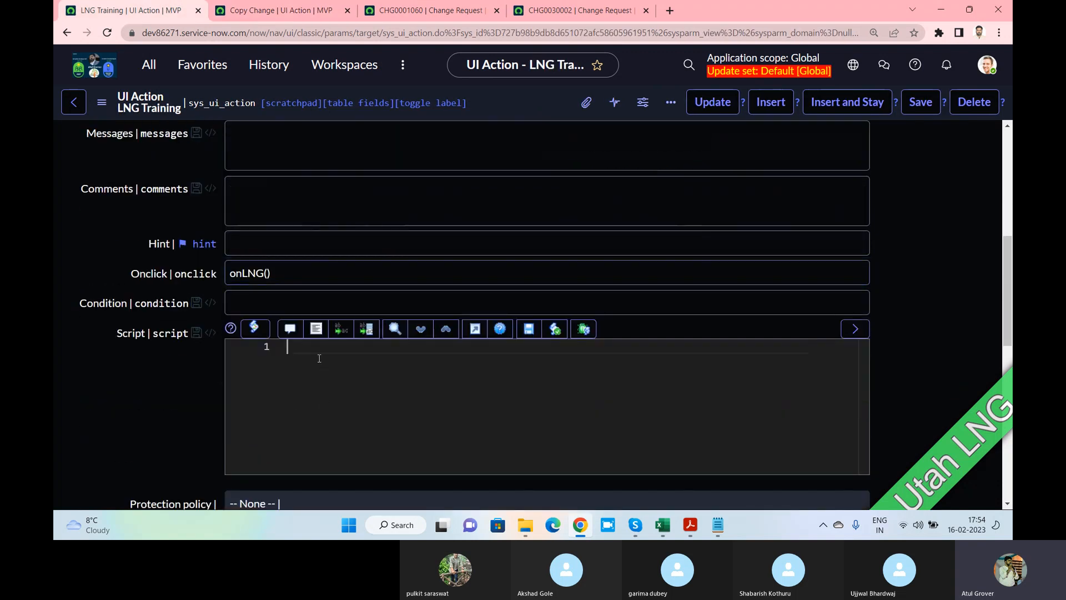
pyautogui.click(275, 10)
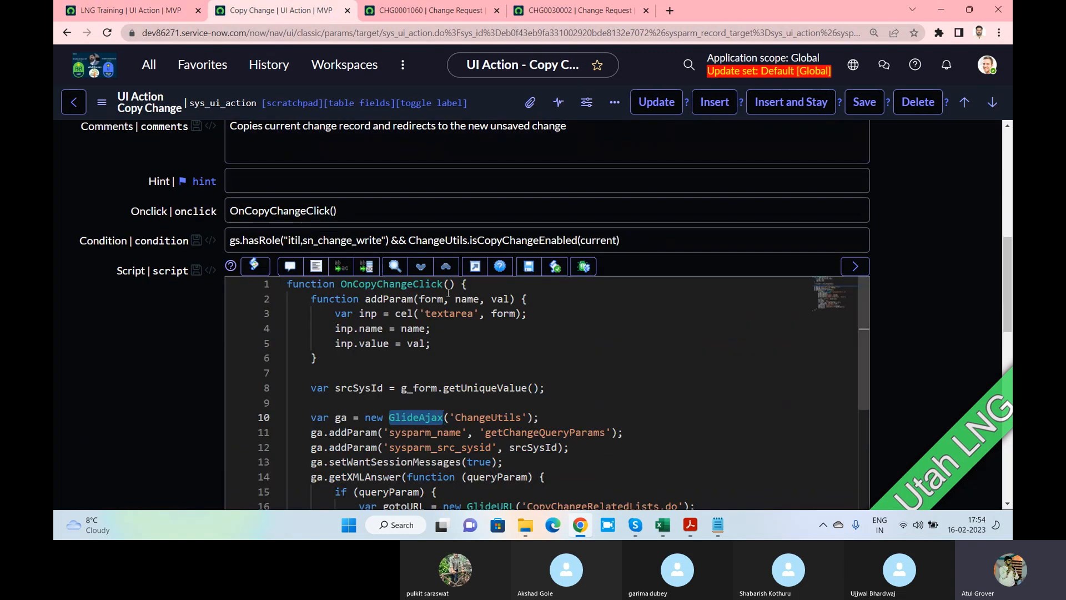
pyautogui.click(130, 7)
# Begin the LNG Training script with function onLNG() and an opening brace
pyautogui.write('func')
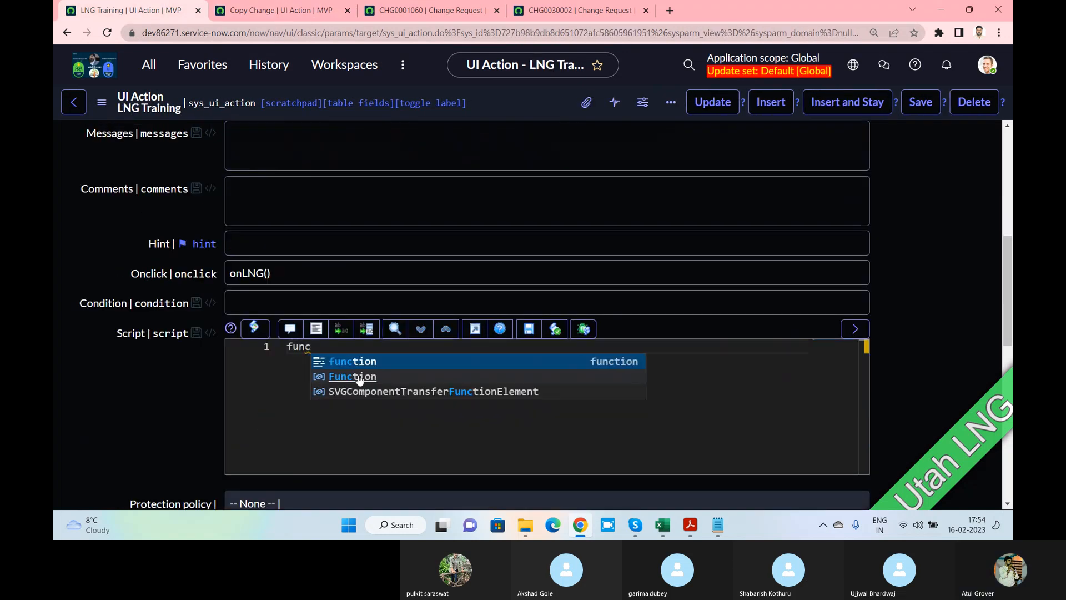
pyautogui.write('tion ')
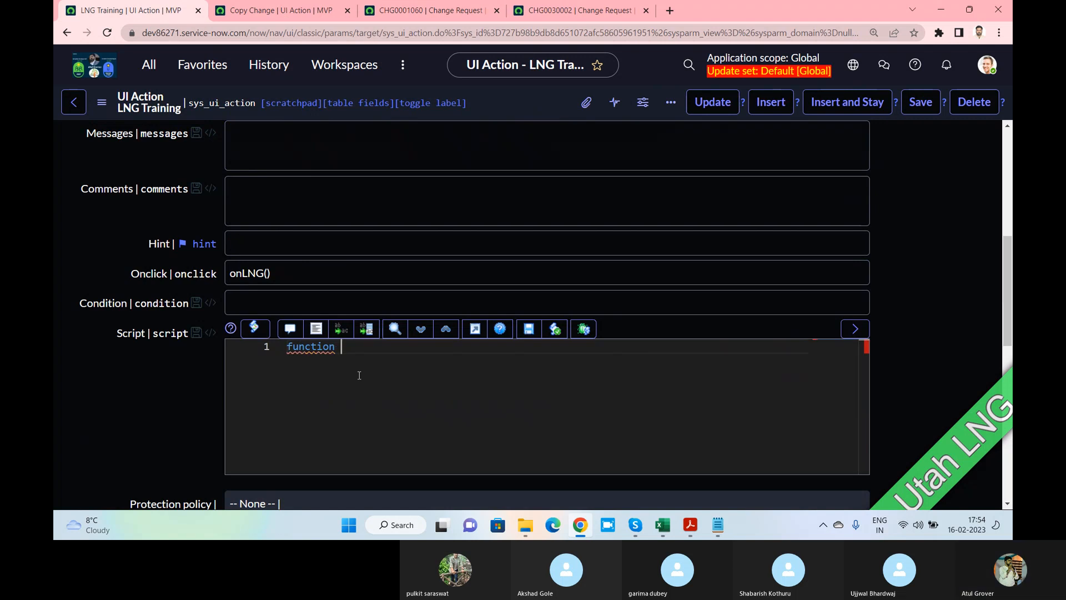
pyautogui.write('onLNG()')
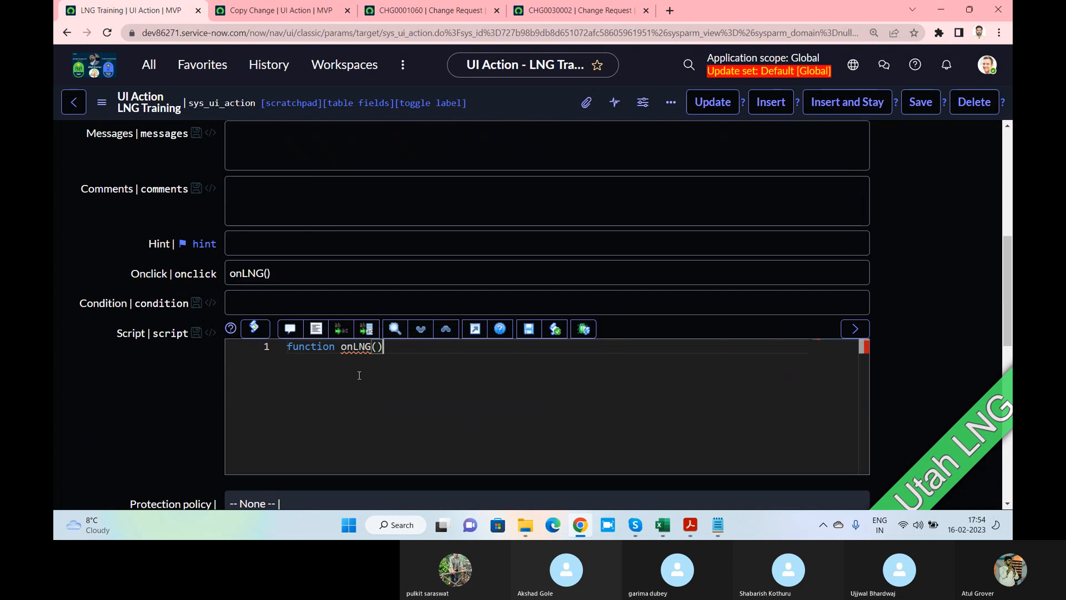
pyautogui.press('Return')
pyautogui.write('{')
pyautogui.press('Return')
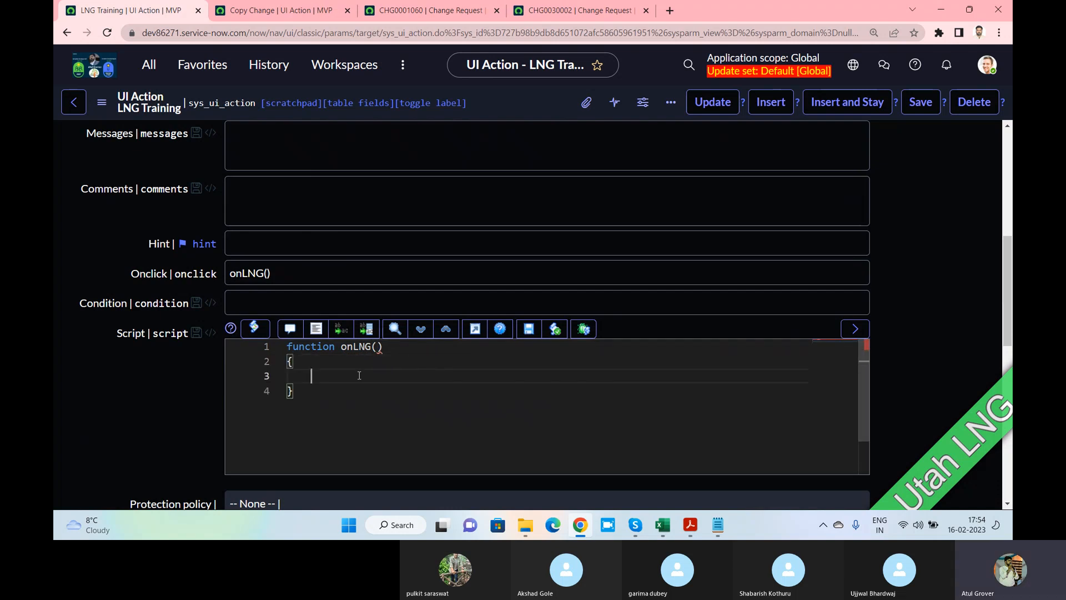
# Add alert('hellll…ooooo'); inside onLNG() and save the UI action
pyautogui.write('alter')
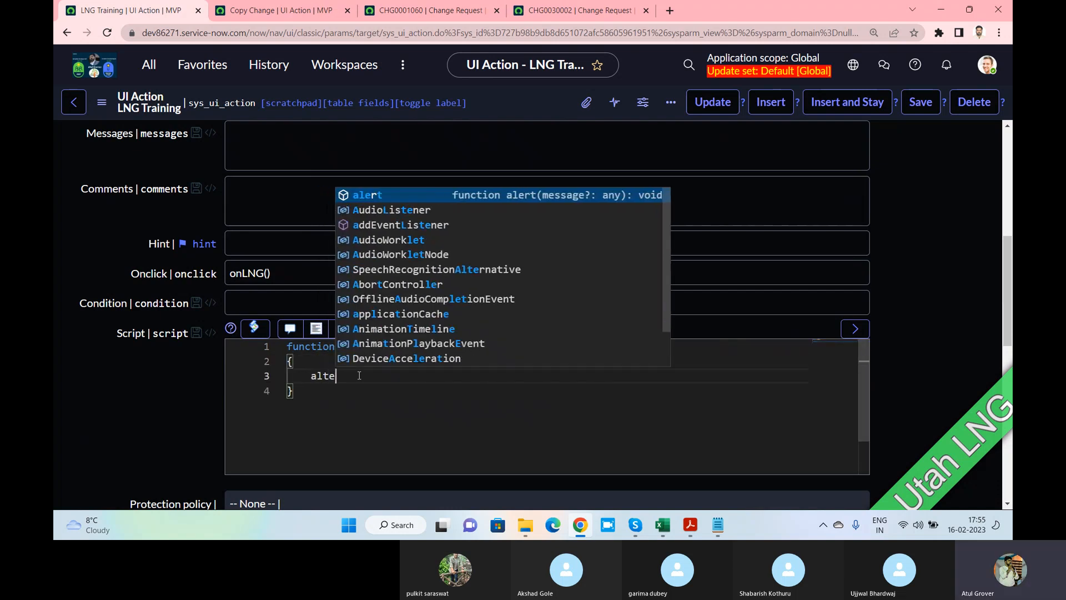
pyautogui.press('BackSpace')
pyautogui.press('BackSpace')
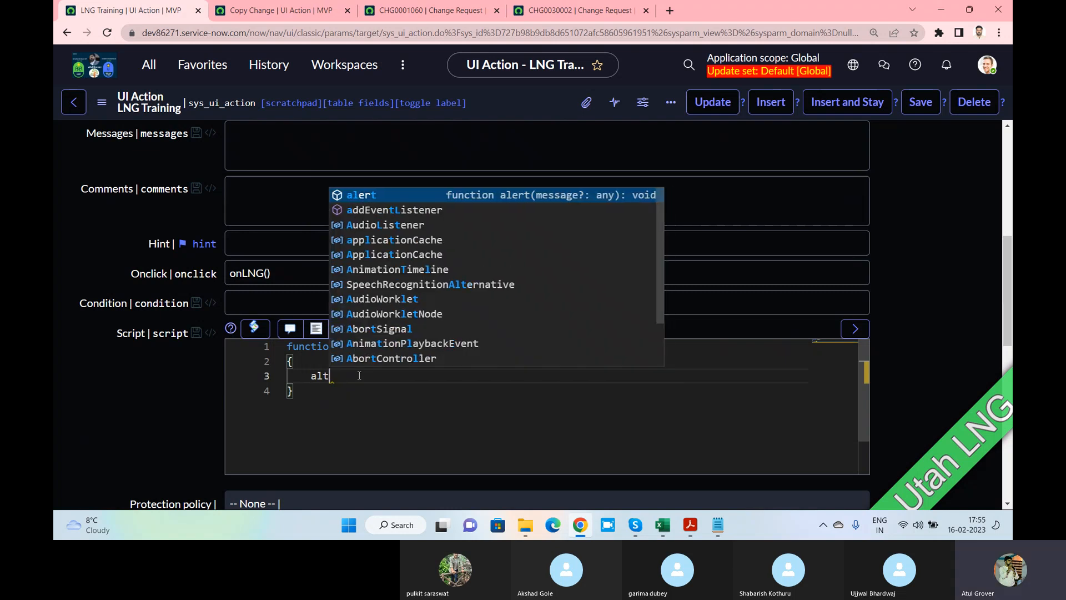
pyautogui.press('Return')
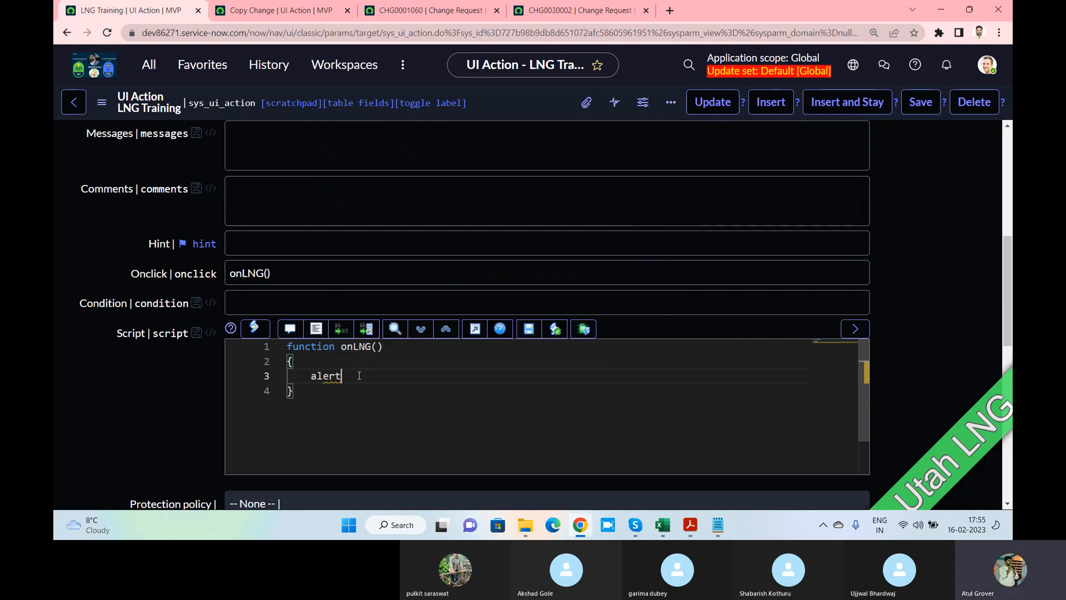
pyautogui.write('"Hello')
pyautogui.press('BackSpace')
pyautogui.press('BackSpace')
pyautogui.press('BackSpace')
pyautogui.press('BackSpace')
pyautogui.press('BackSpace')
pyautogui.press('BackSpace')
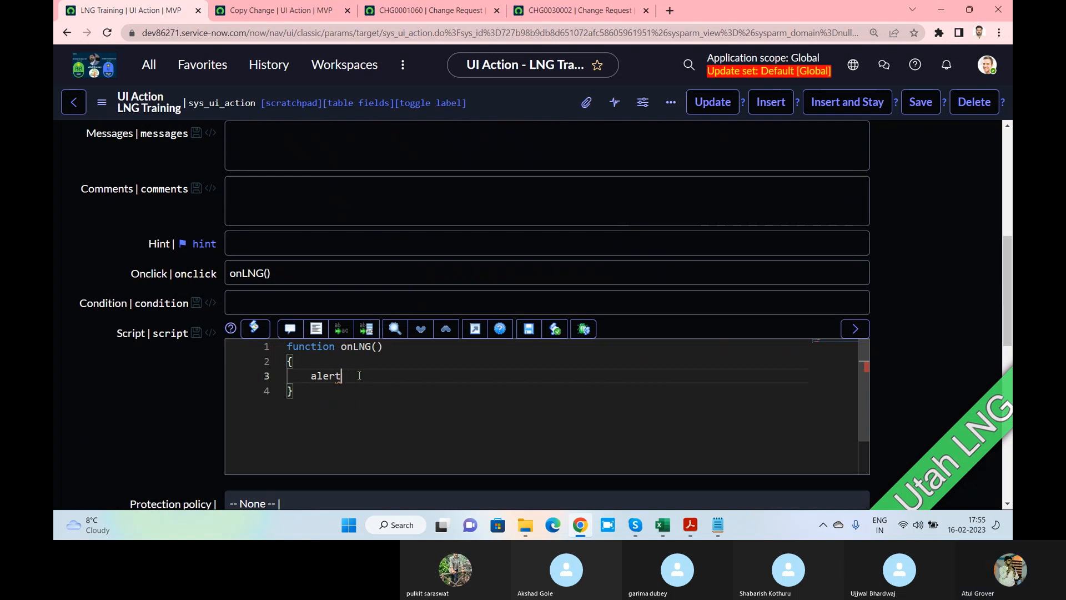
pyautogui.write('(')
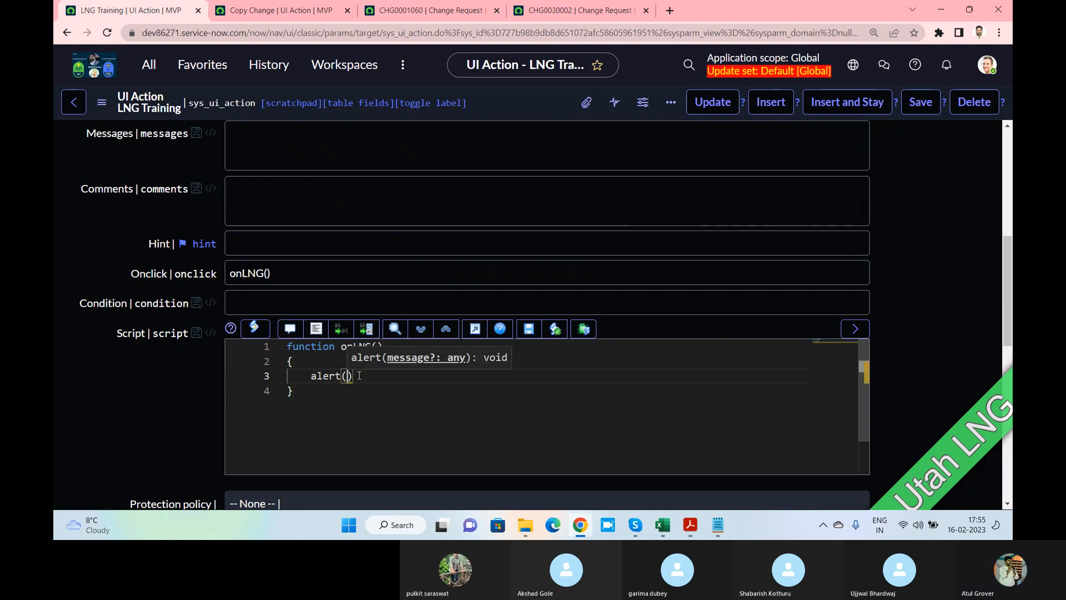
pyautogui.write("'hellll")
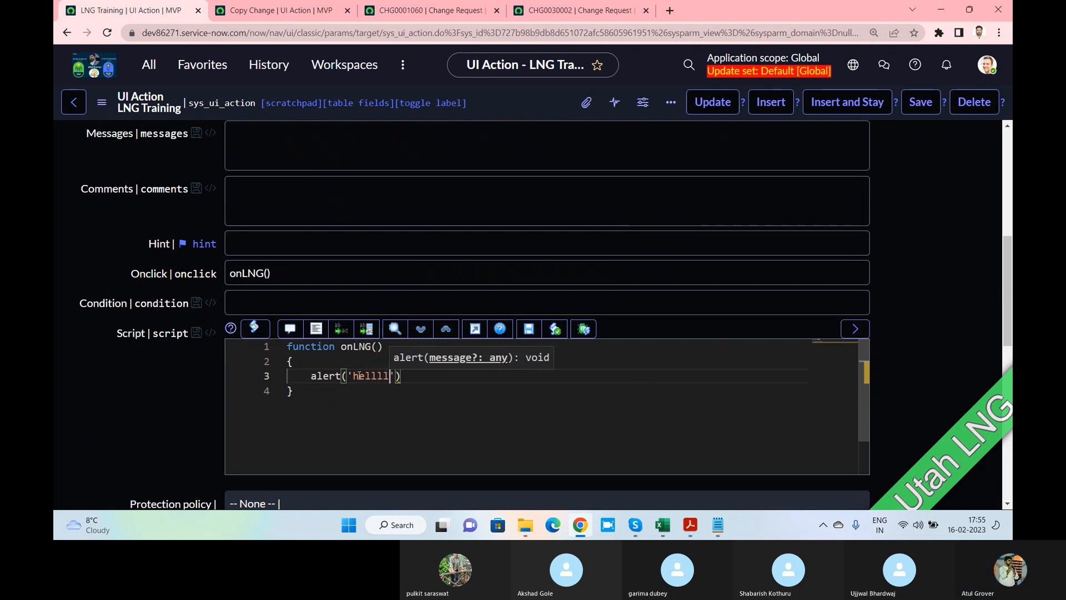
pyautogui.write('llllllllllllllllllloooooooooooooooooo')
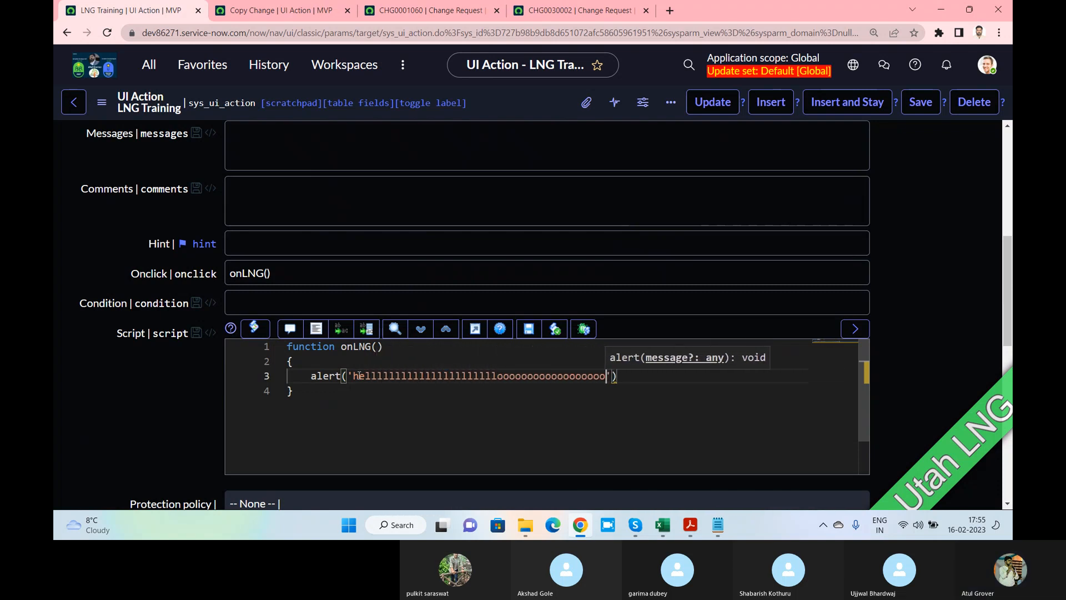
pyautogui.press('End')
pyautogui.write(';')
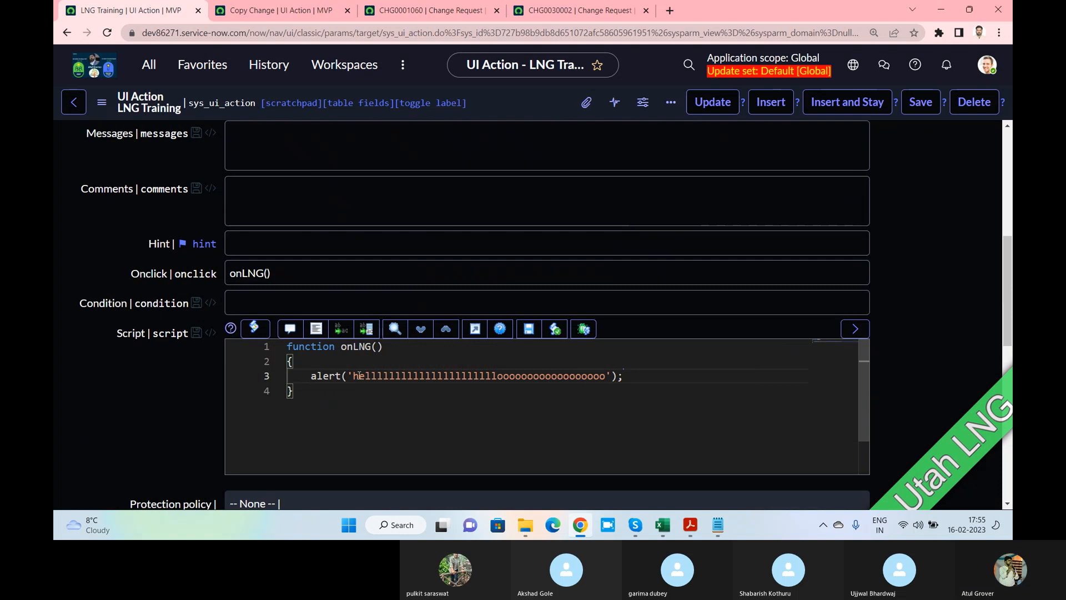
pyautogui.click(920, 102)
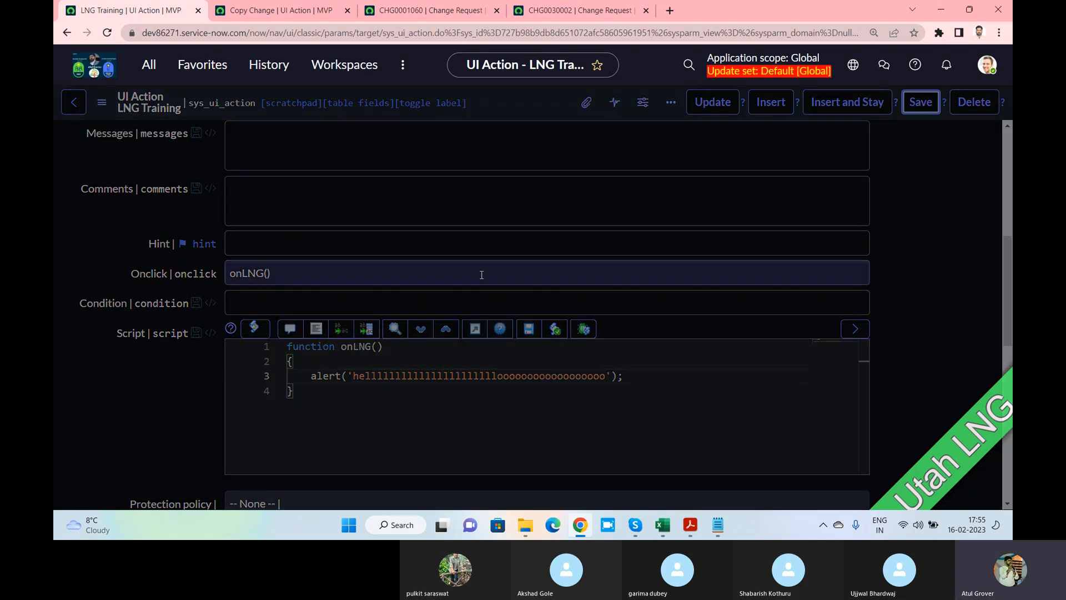
# Reload change CHG0001060, run the LNG Training action, and dismiss its hello alert
pyautogui.click(307, 15)
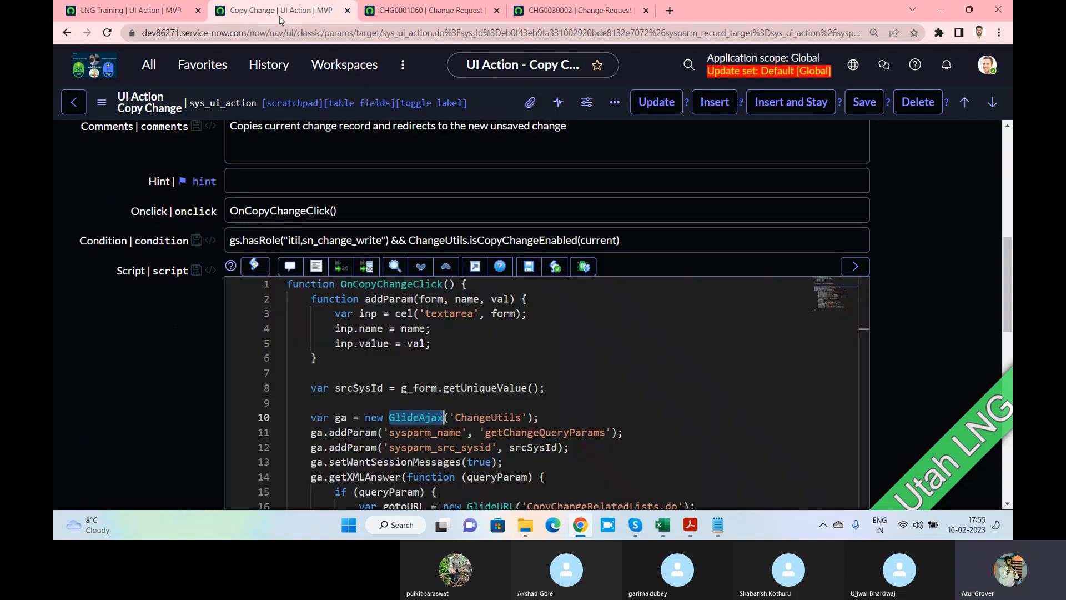
pyautogui.click(166, 17)
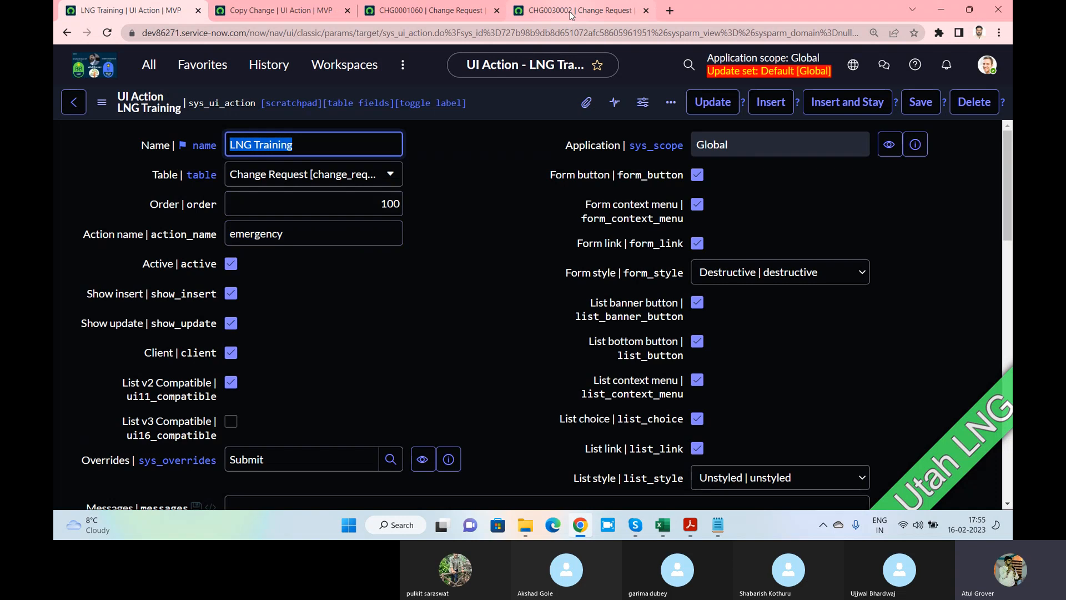
pyautogui.click(422, 10)
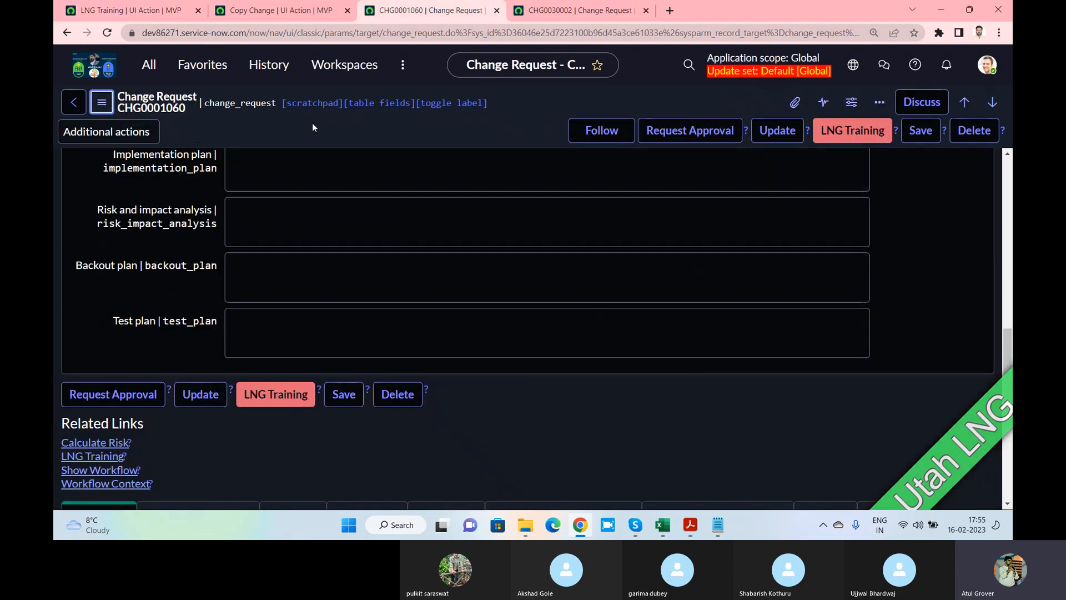
pyautogui.click(107, 32)
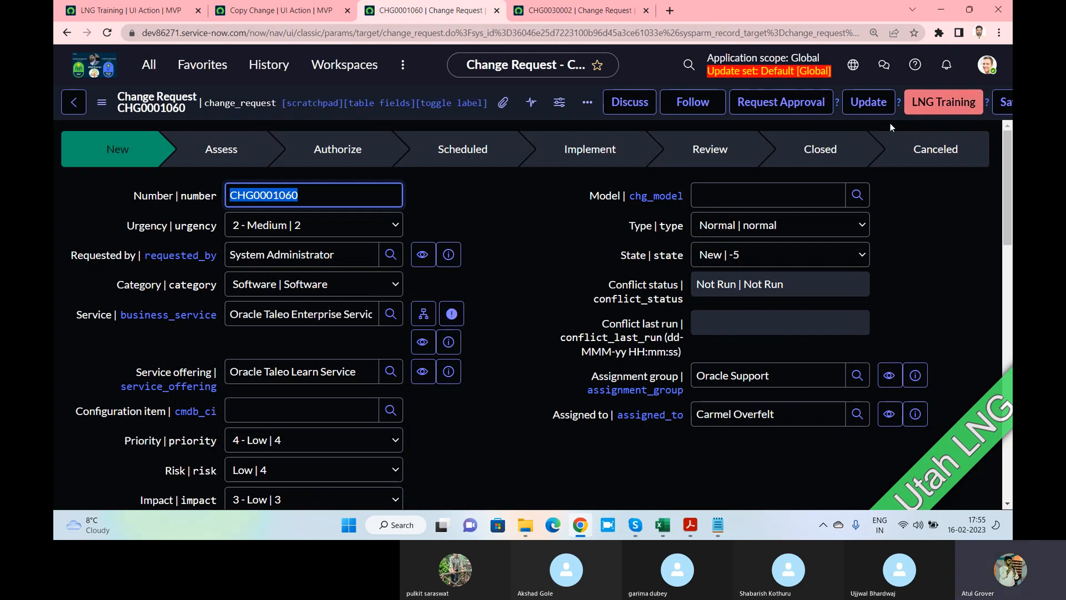
pyautogui.click(928, 246)
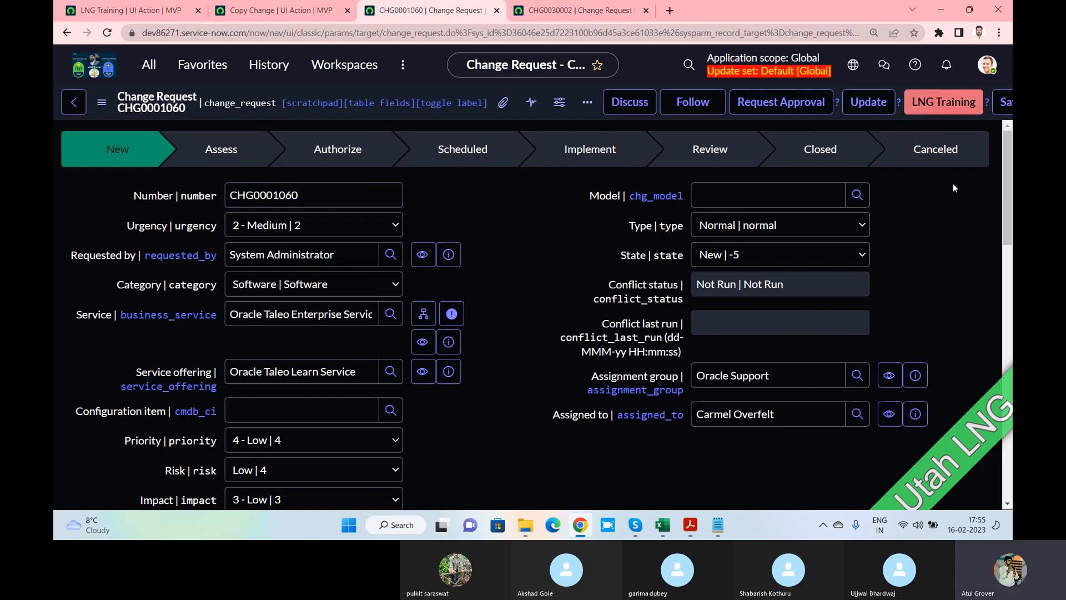
pyautogui.click(942, 110)
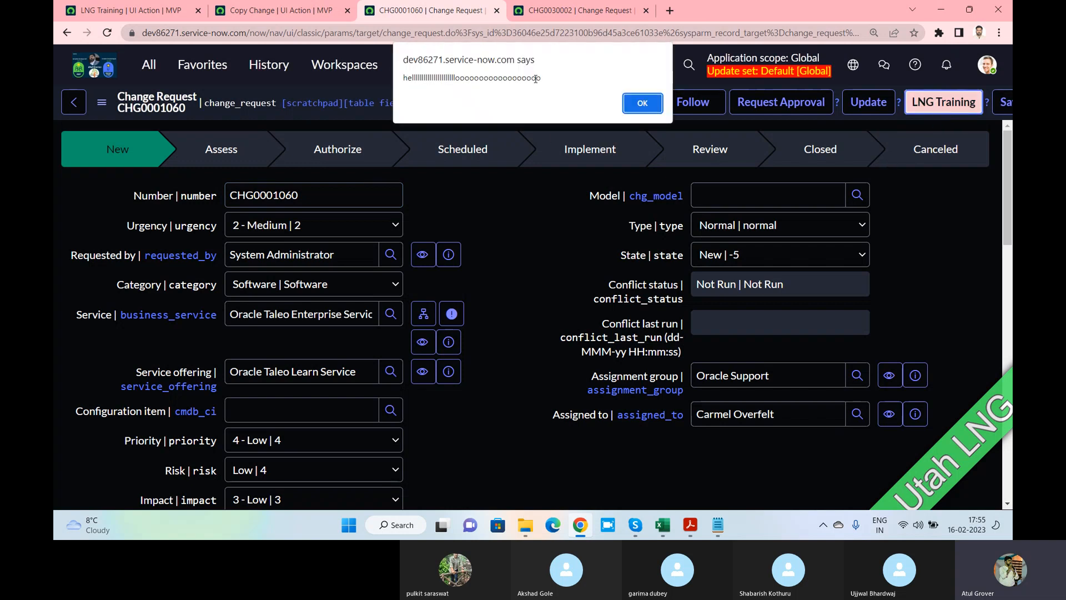
pyautogui.click(642, 104)
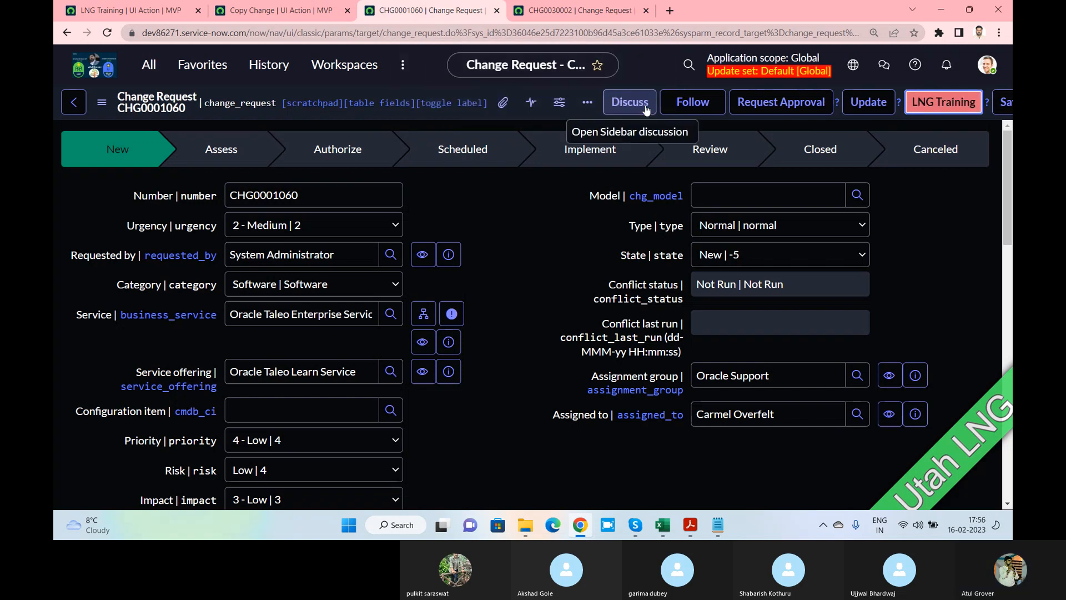
pyautogui.click(691, 528)
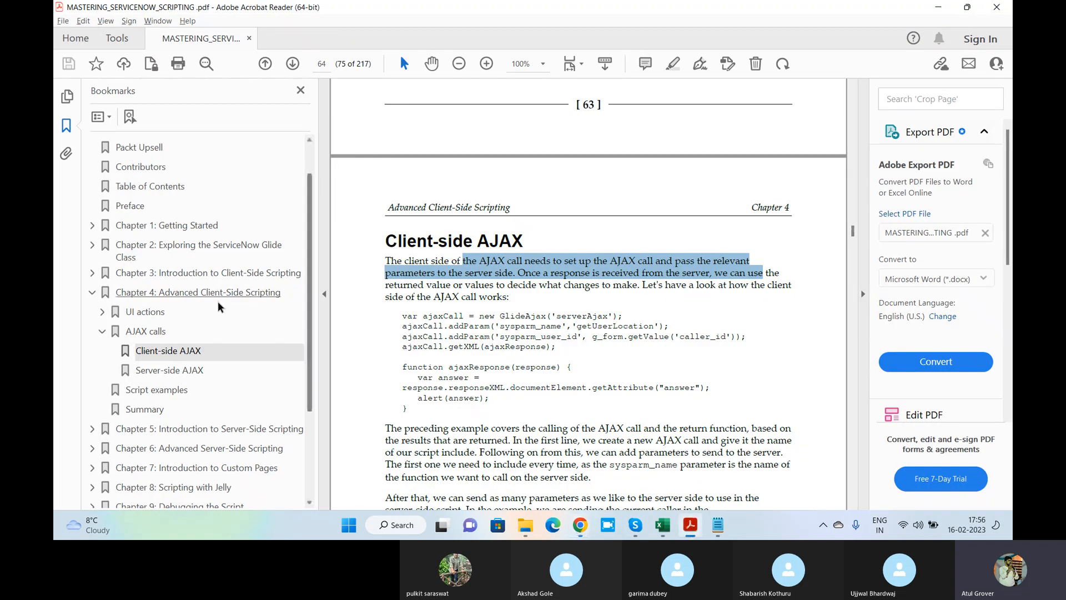
# Collapse Chapter 4 bookmarks and jump to Chapter 5's Script examples section
pyautogui.click(93, 296)
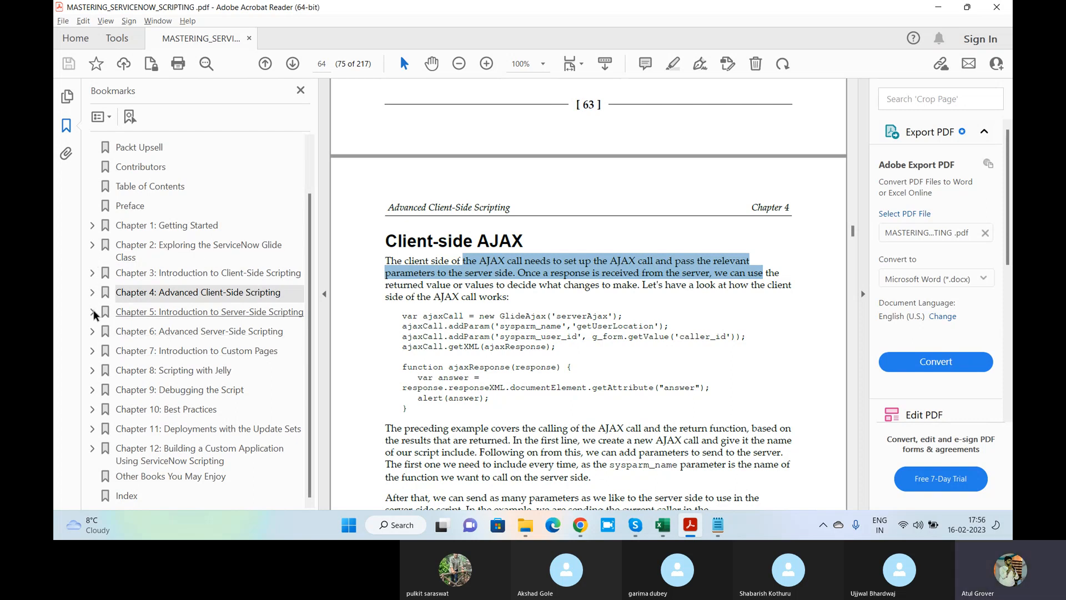
pyautogui.click(93, 311)
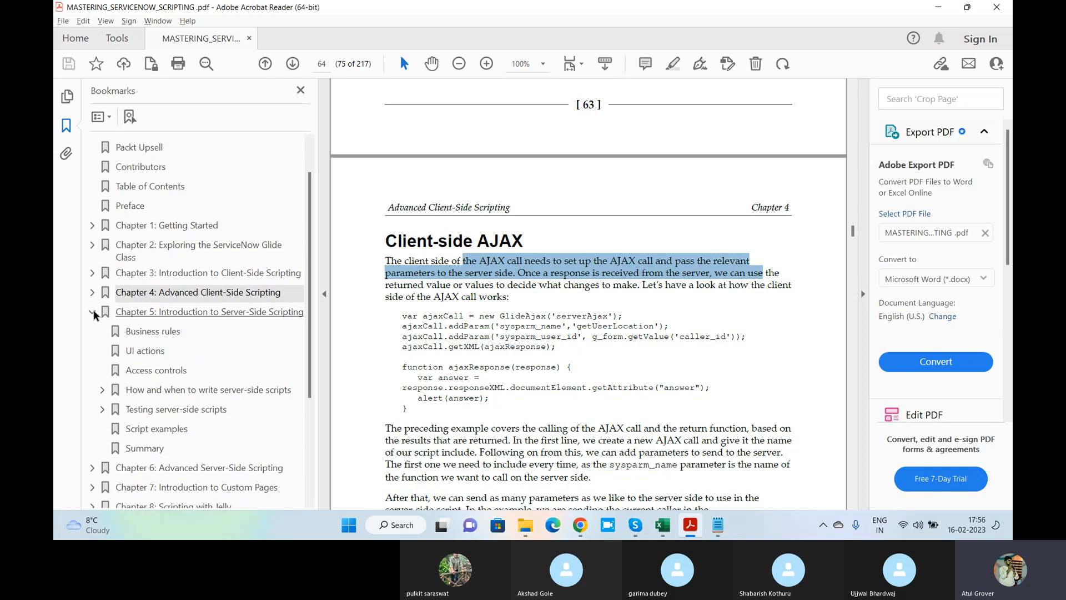
pyautogui.click(147, 333)
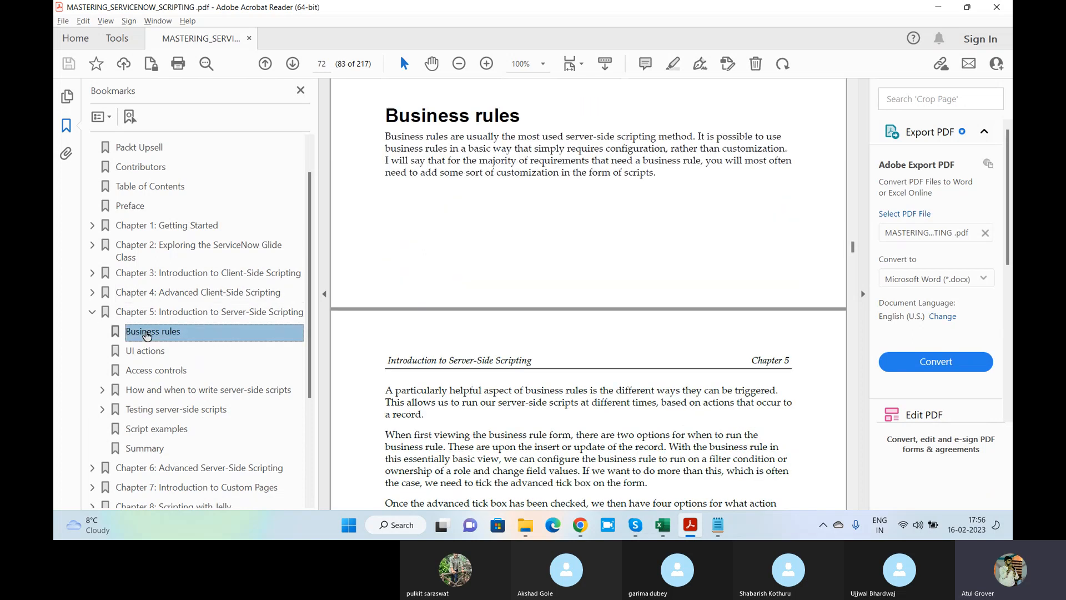
pyautogui.click(144, 429)
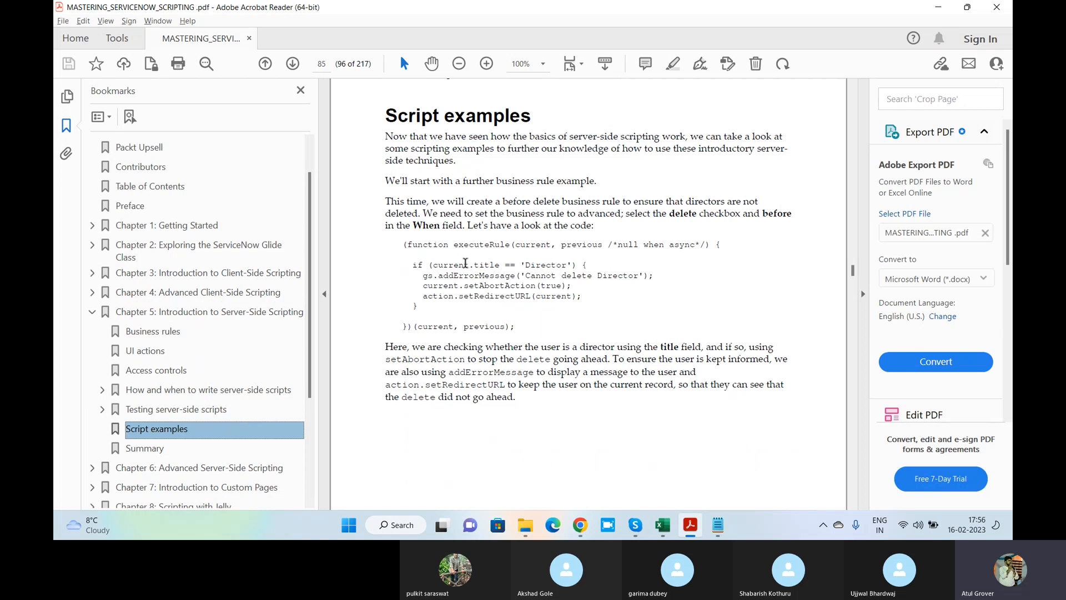
pyautogui.scroll(-1, 513, 256)
pyautogui.scroll(-10, 513, 256)
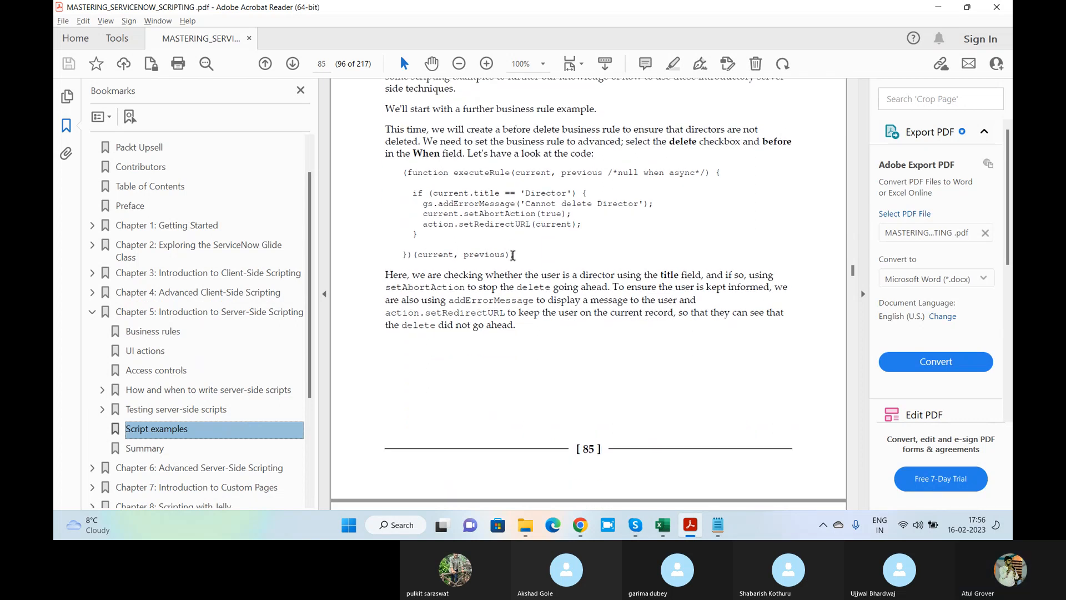
pyautogui.scroll(-6, 513, 256)
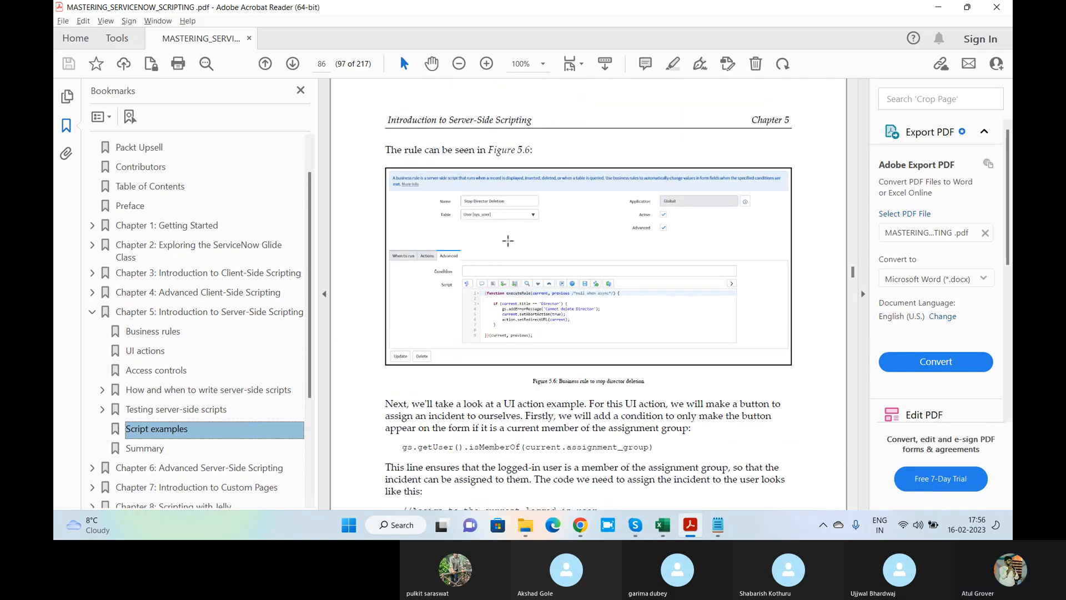
# Zoom in on Figure 5.6, select the Stop Director Deletion name, and reopen the bookmarks
pyautogui.click(300, 91)
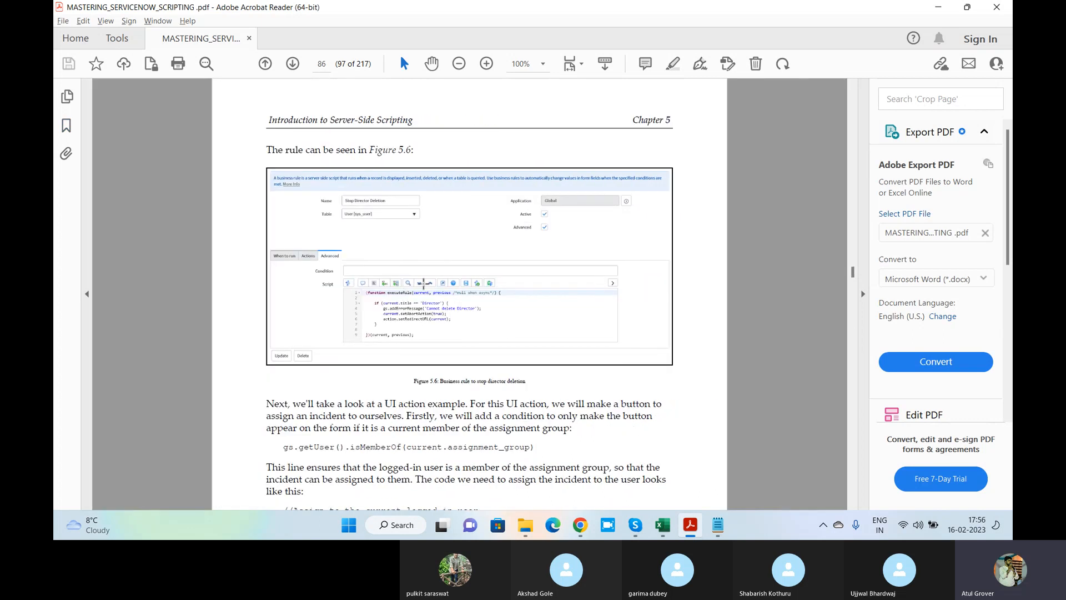
pyautogui.click(486, 64)
pyautogui.click(486, 65)
pyautogui.click(485, 64)
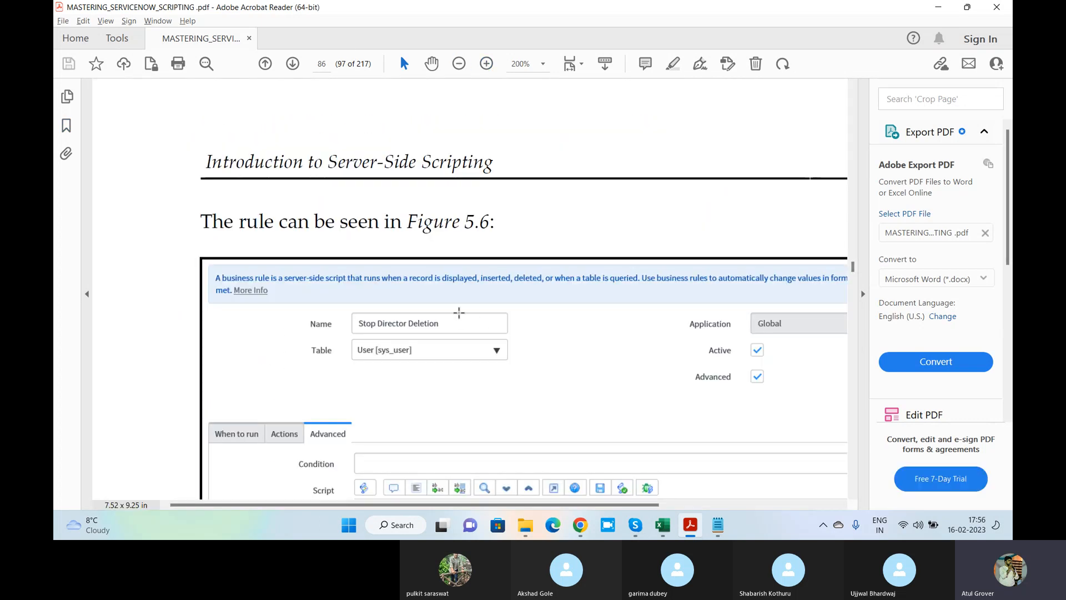
pyautogui.scroll(-4, 459, 310)
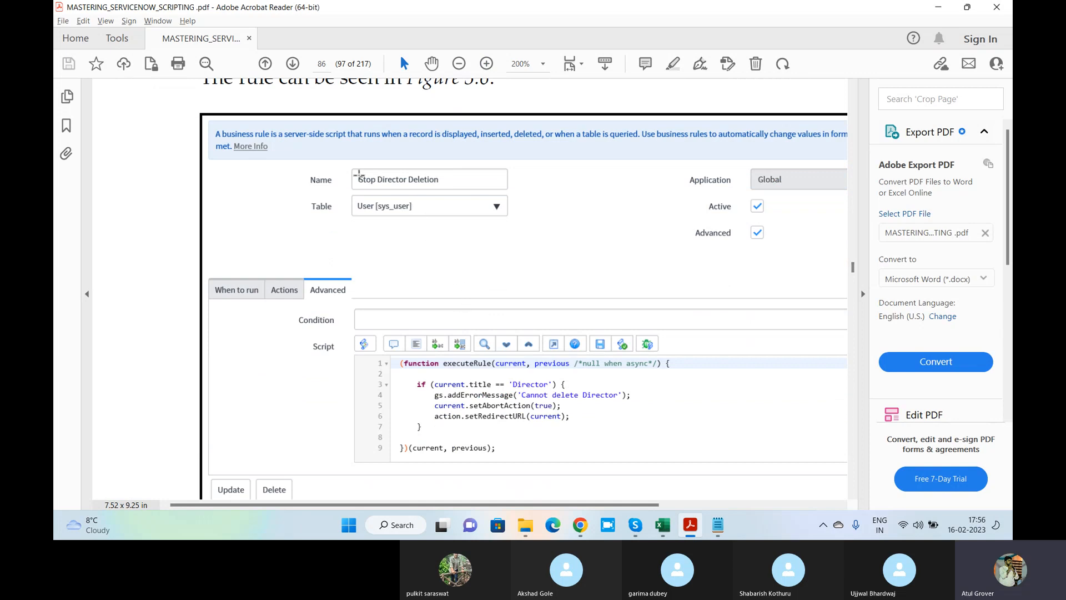
pyautogui.moveTo(355, 172); pyautogui.dragTo(452, 178)
pyautogui.scroll(-3, 544, 222)
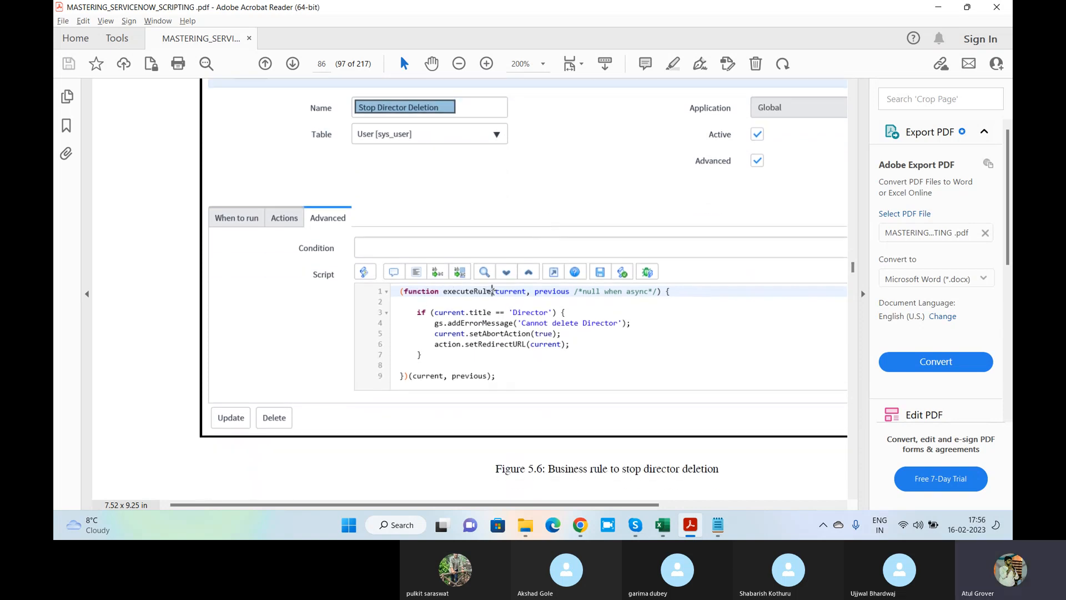
pyautogui.scroll(4, 527, 295)
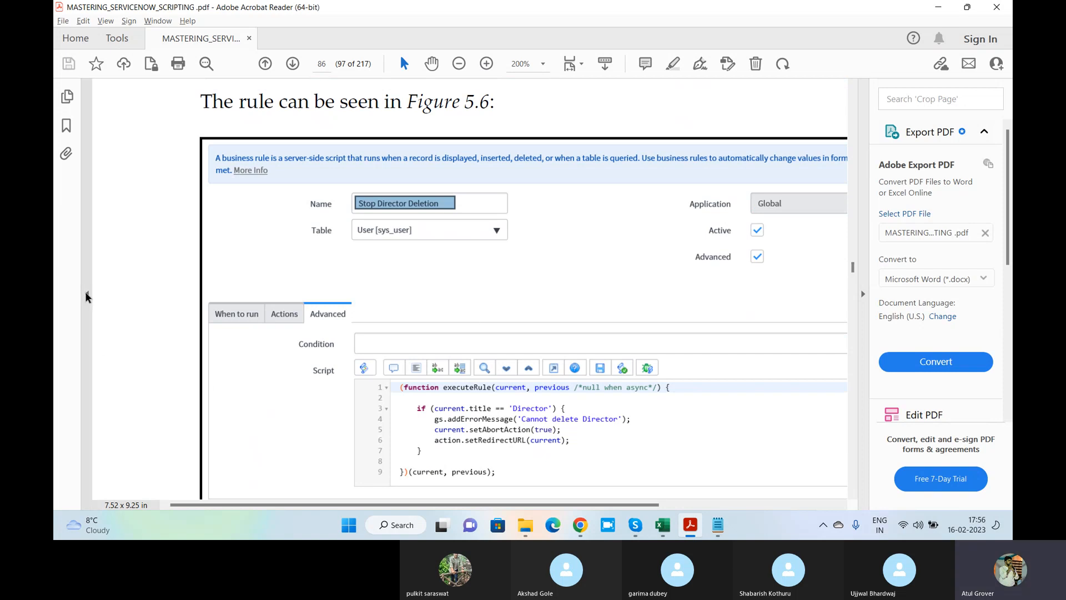
pyautogui.click(86, 292)
pyautogui.click(56, 292)
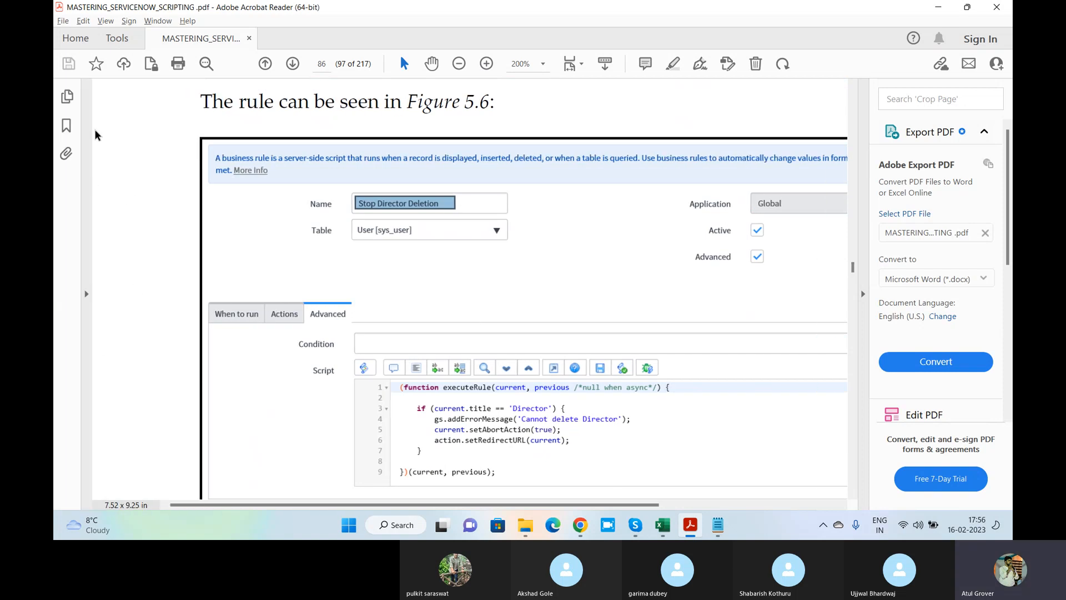
pyautogui.click(66, 125)
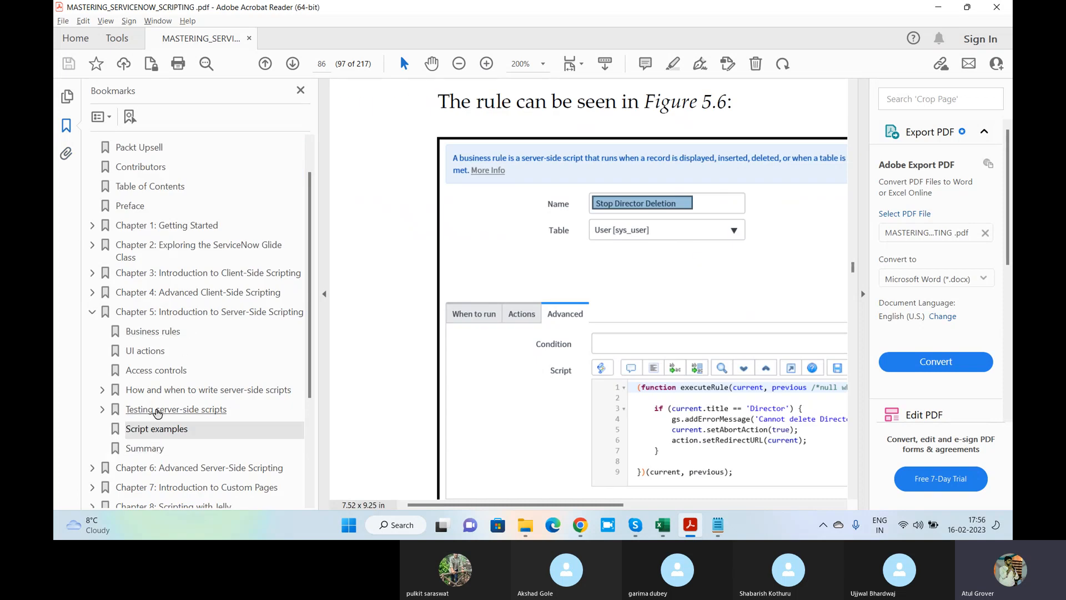
# Scroll to the page 87 example script and select its assigned_to line
pyautogui.scroll(-10, 552, 312)
pyautogui.scroll(-15, 553, 312)
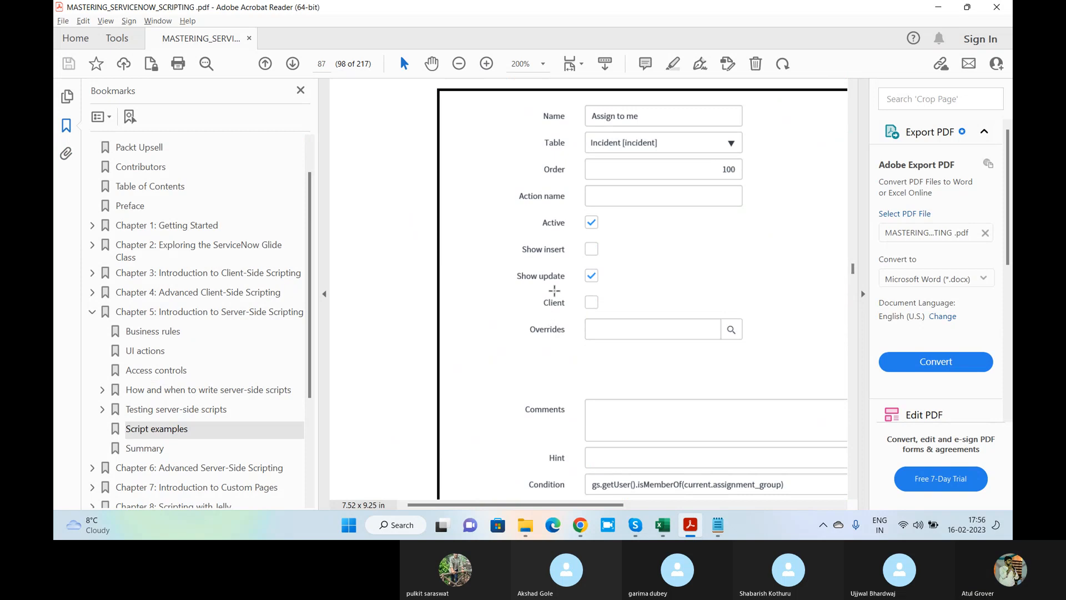
pyautogui.scroll(-3, 550, 311)
pyautogui.click(301, 91)
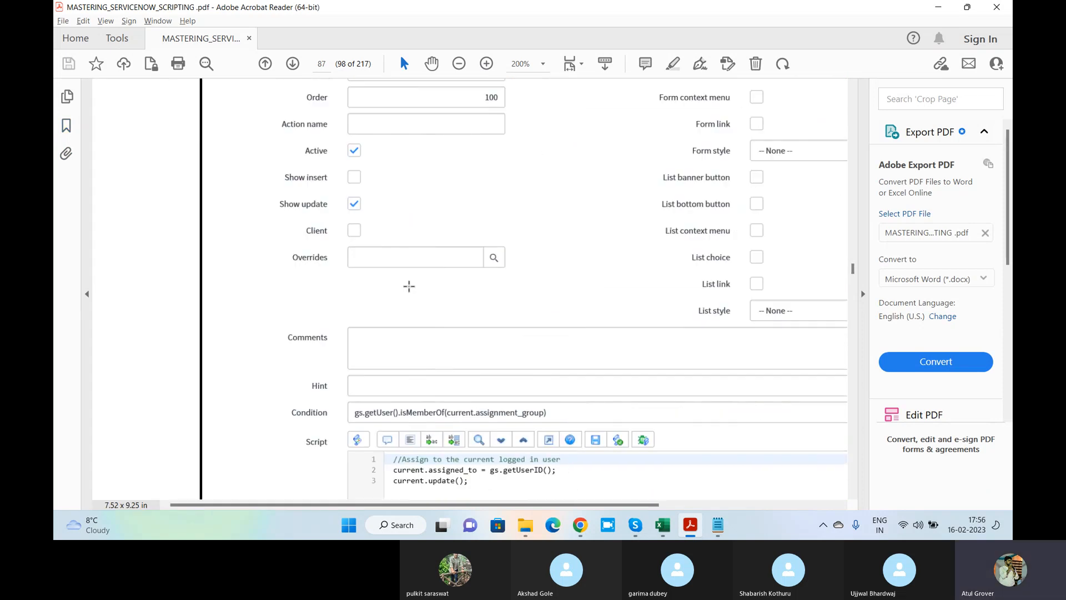
pyautogui.scroll(-3, 460, 288)
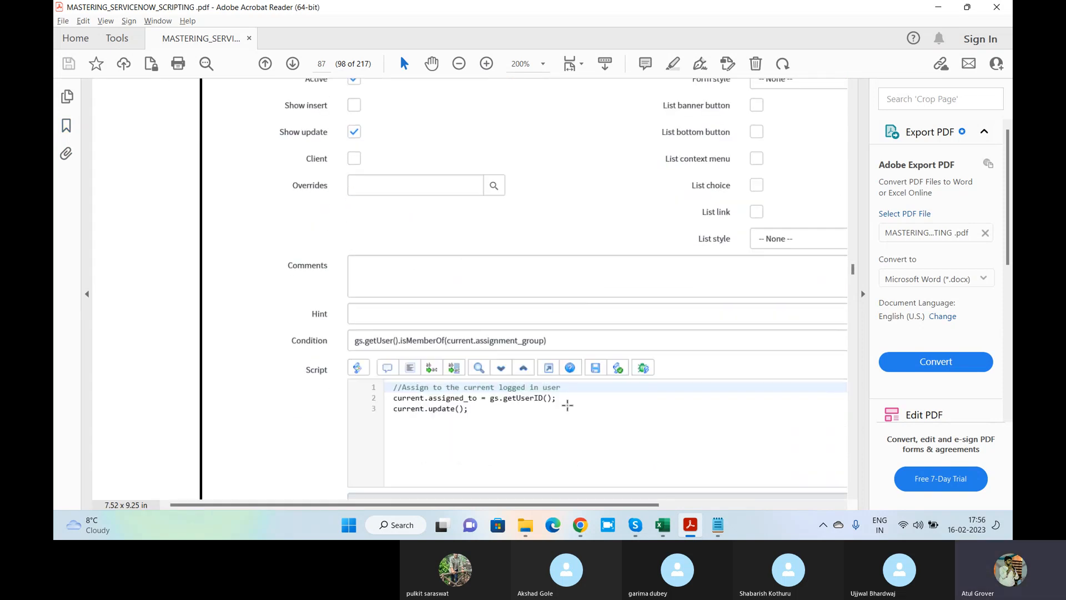
pyautogui.scroll(3, 509, 409)
pyautogui.scroll(-3, 509, 410)
pyautogui.moveTo(557, 398); pyautogui.dragTo(404, 401)
pyautogui.hotkey('alt', 'Tab')
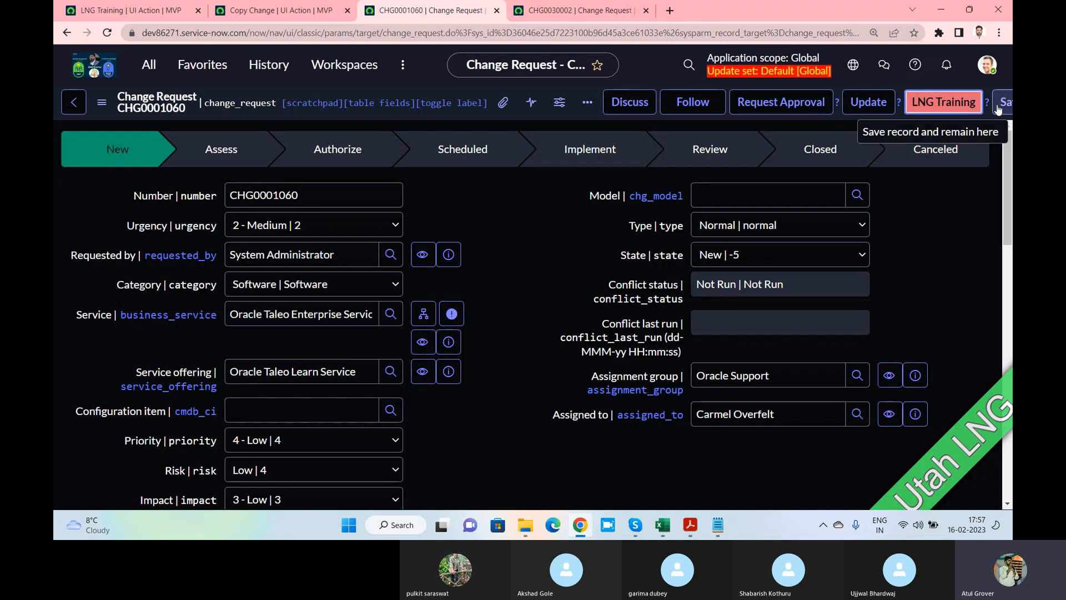
pyautogui.hotkey('alt', 'Tab')
# Select the three script lines and isMemberOf(current.assignment_group) condition, then scroll to the Requires role table
pyautogui.click(466, 412)
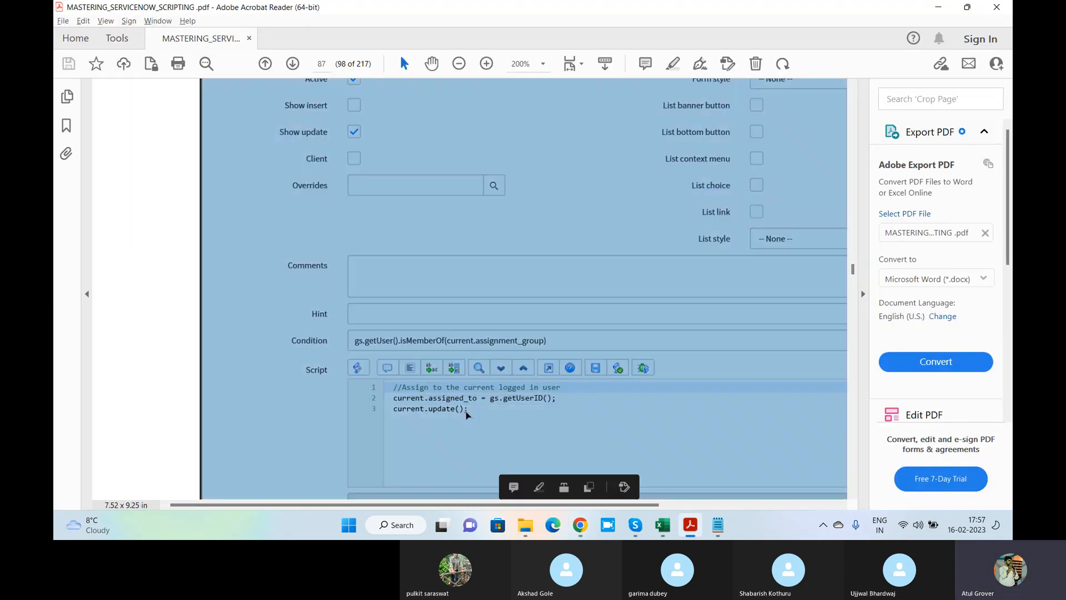
pyautogui.click(474, 409)
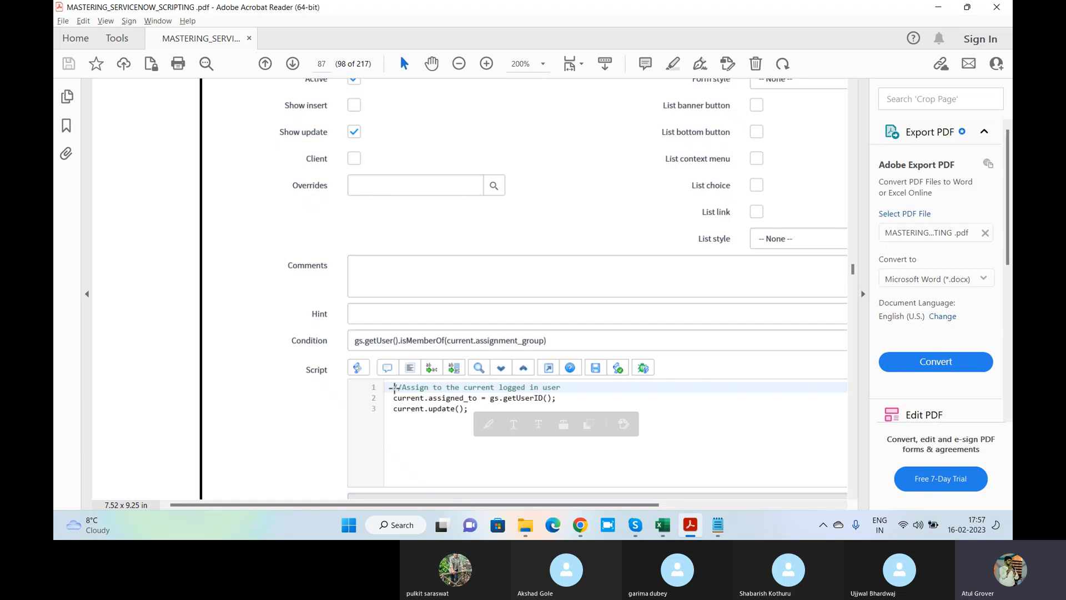
pyautogui.moveTo(394, 387); pyautogui.dragTo(564, 418)
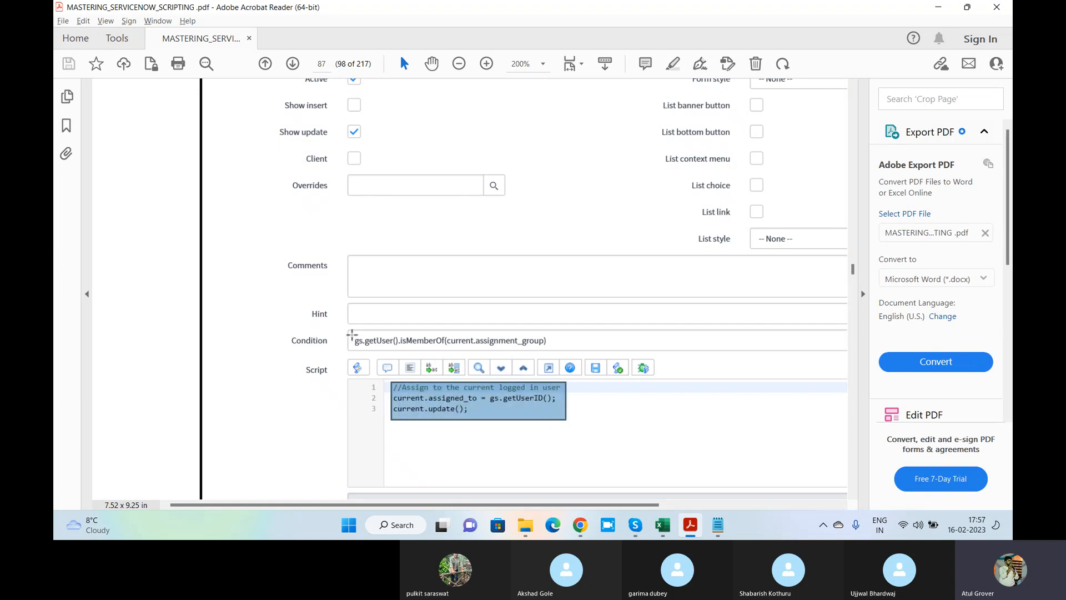
pyautogui.moveTo(353, 340); pyautogui.dragTo(558, 342)
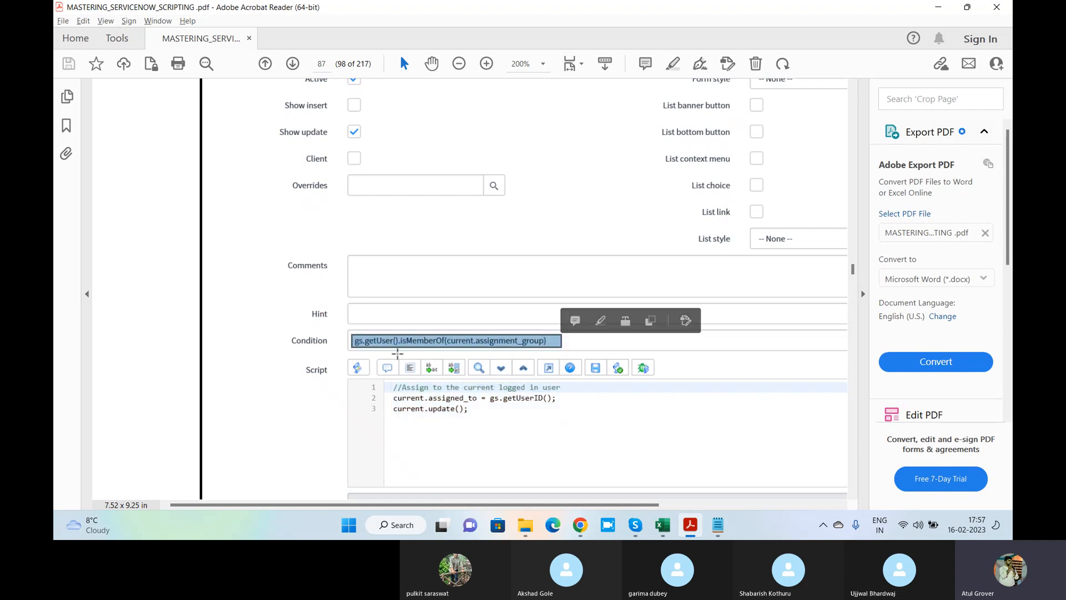
pyautogui.click(382, 341)
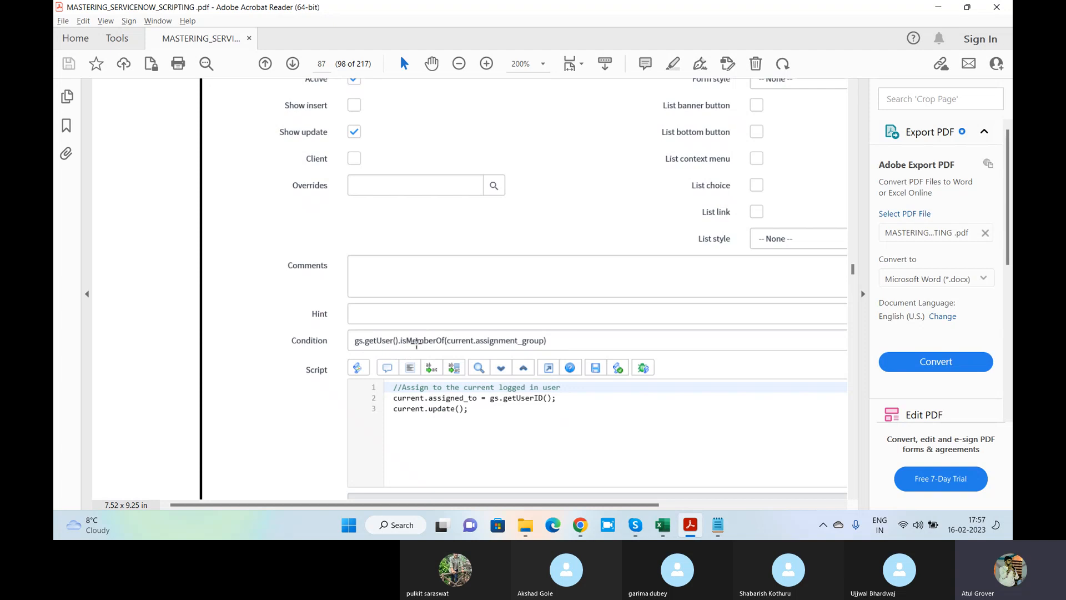
pyautogui.hotkey('alt', 'Tab')
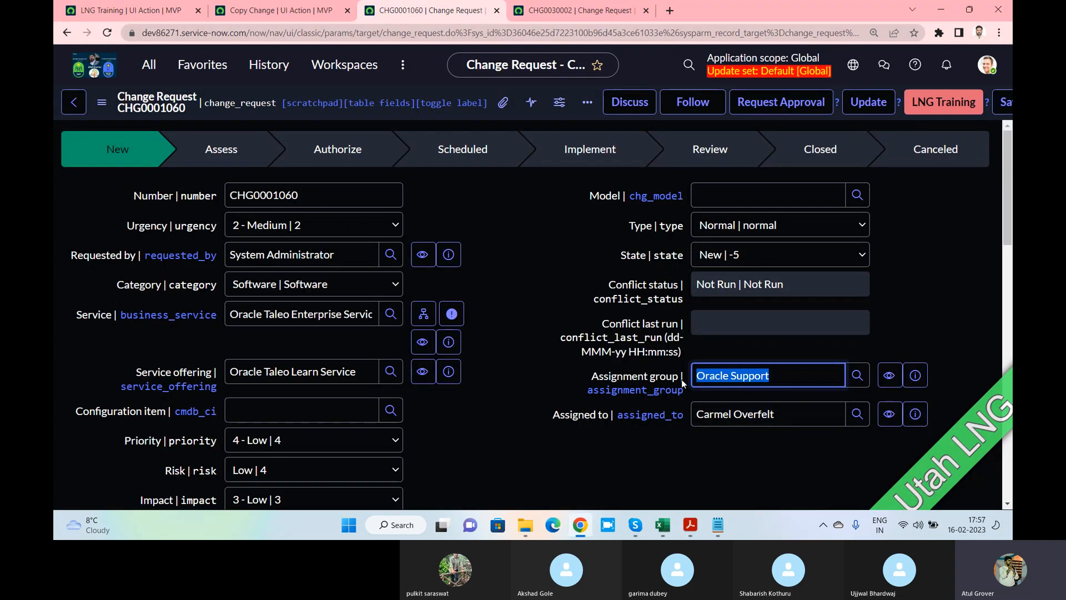
pyautogui.hotkey('alt', 'Tab')
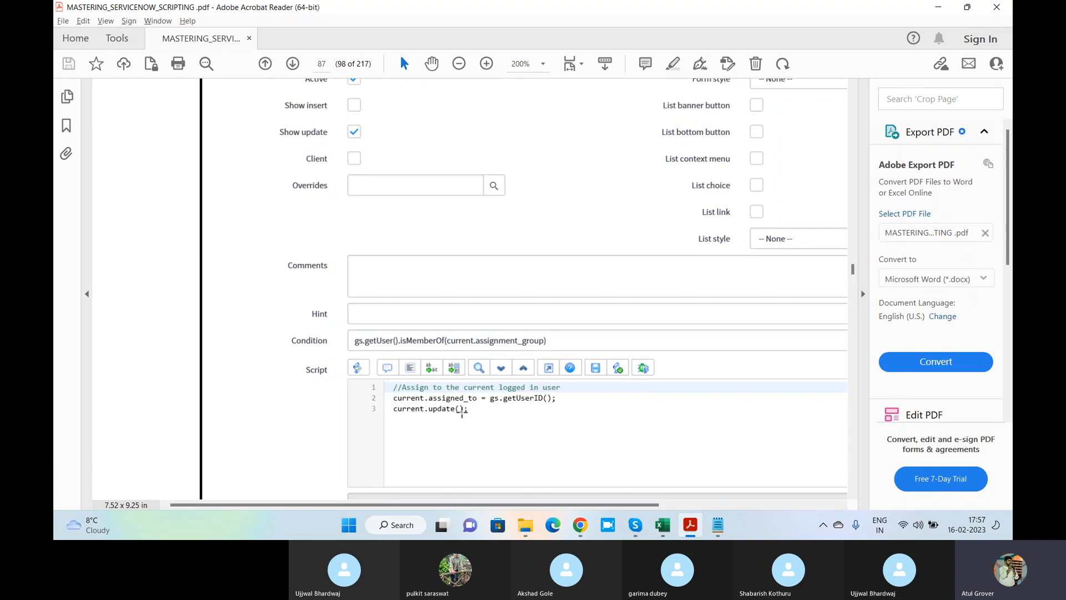
pyautogui.scroll(-3, 461, 410)
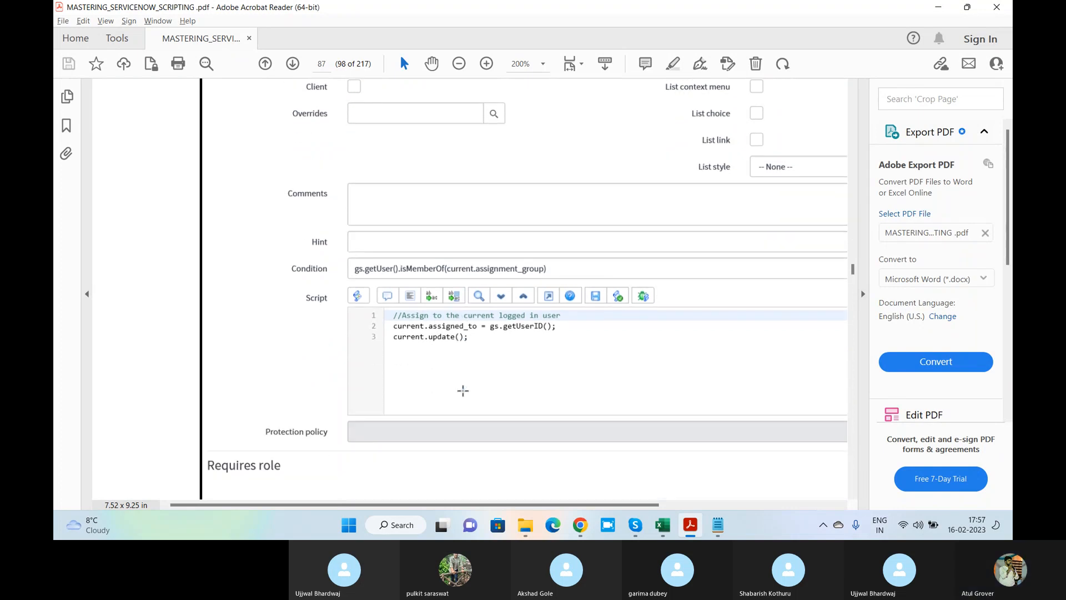
pyautogui.scroll(-4, 462, 391)
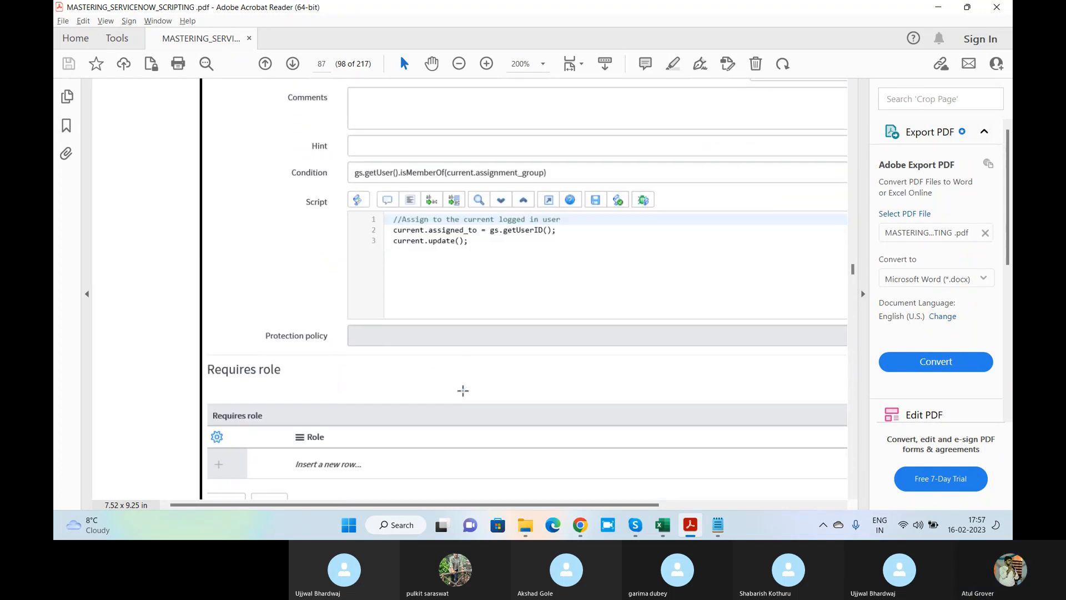
# Bring back the LNG Training UI Action record in Chrome
pyautogui.click(582, 526)
pyautogui.hotkey('ctrl', '1')
pyautogui.scroll(-15, 402, 360)
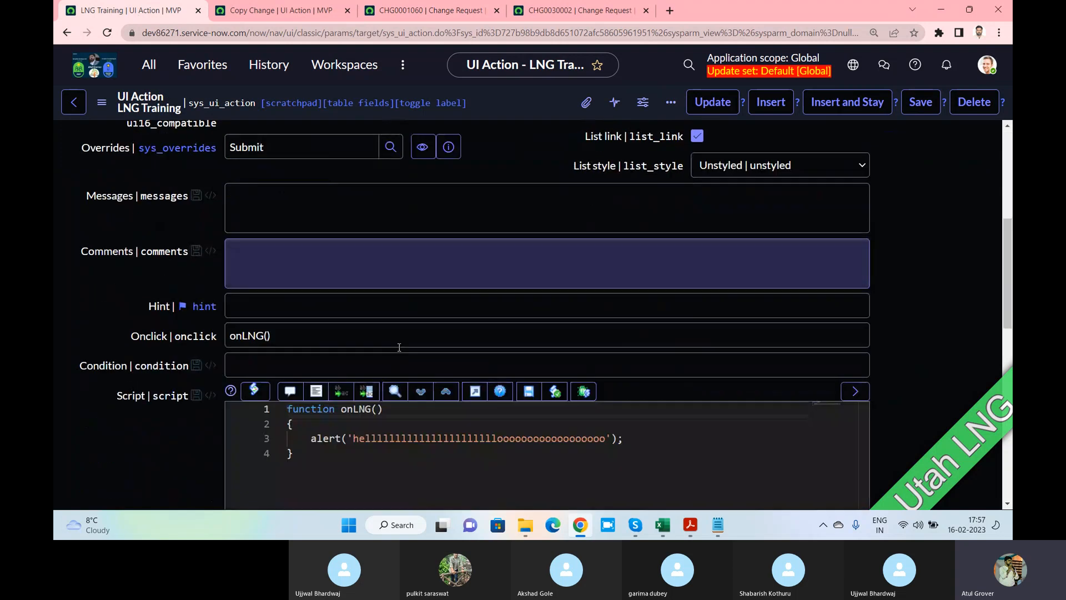
pyautogui.scroll(2, 113, 195)
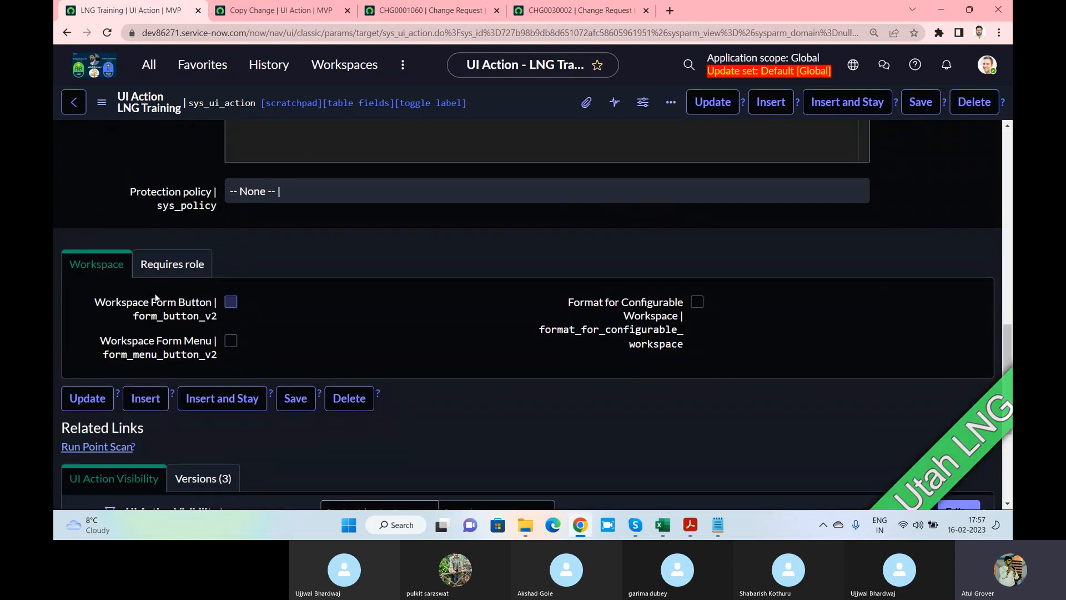
pyautogui.scroll(3, 293, 316)
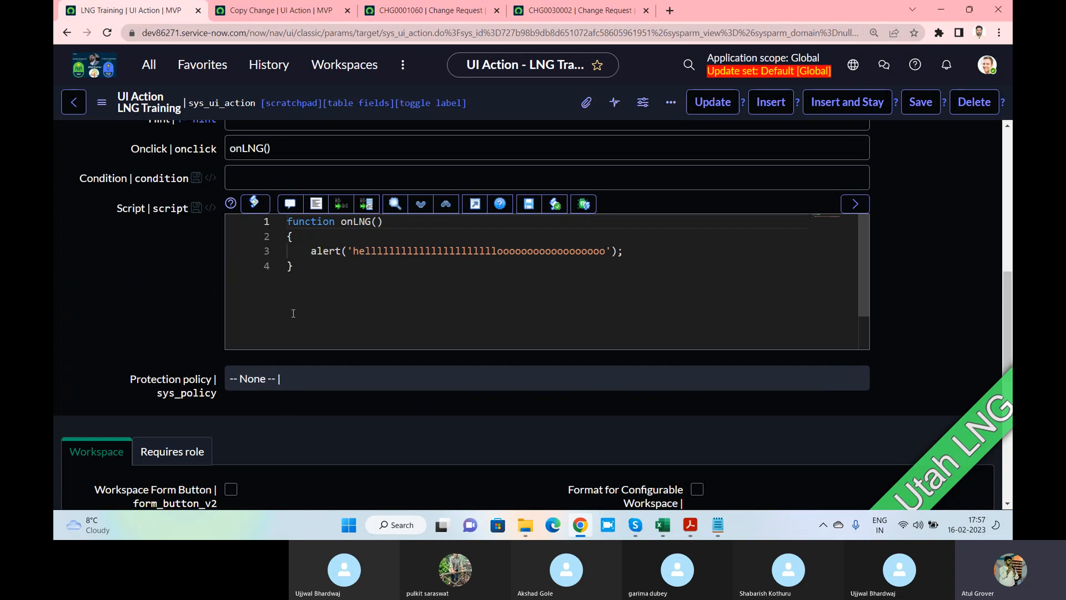
pyautogui.scroll(-1, 293, 314)
pyautogui.scroll(-3, 209, 369)
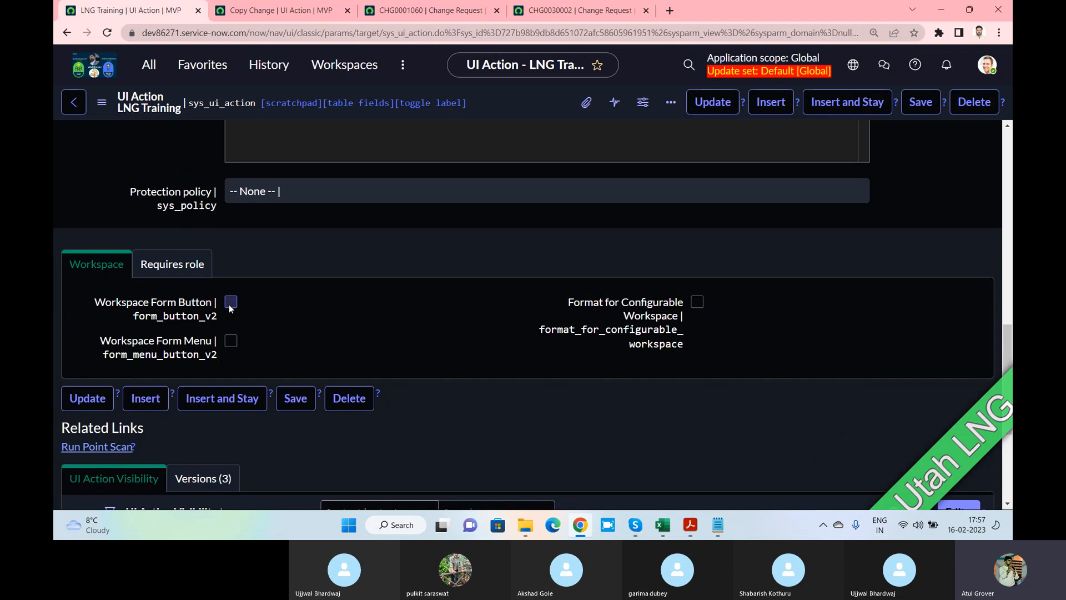
# Leave Workspace Form Button and Form Menu unchecked and show the Requires role list
pyautogui.click(231, 306)
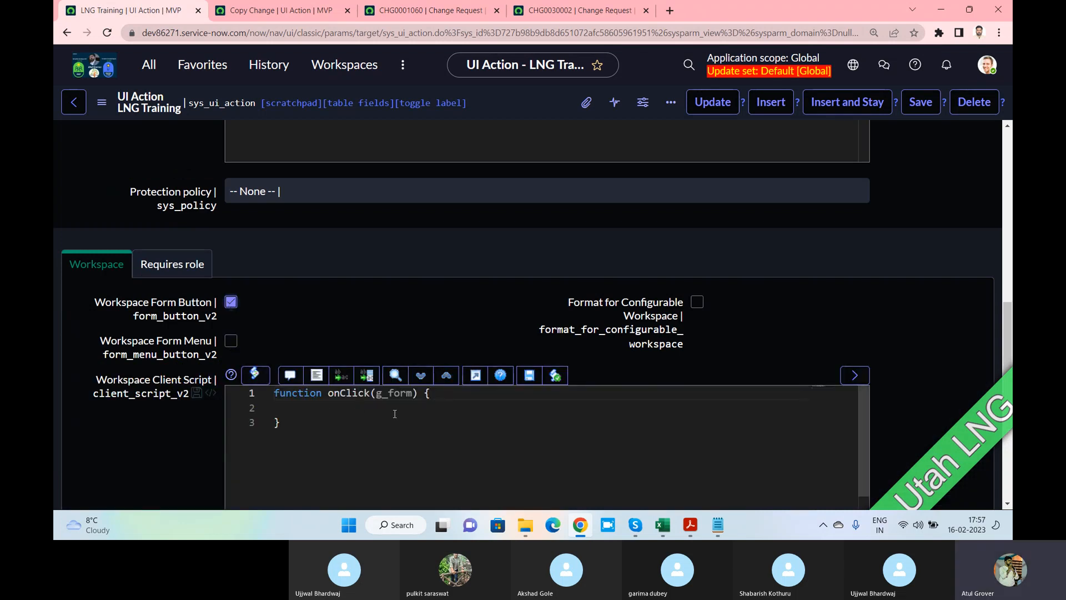
pyautogui.click(231, 341)
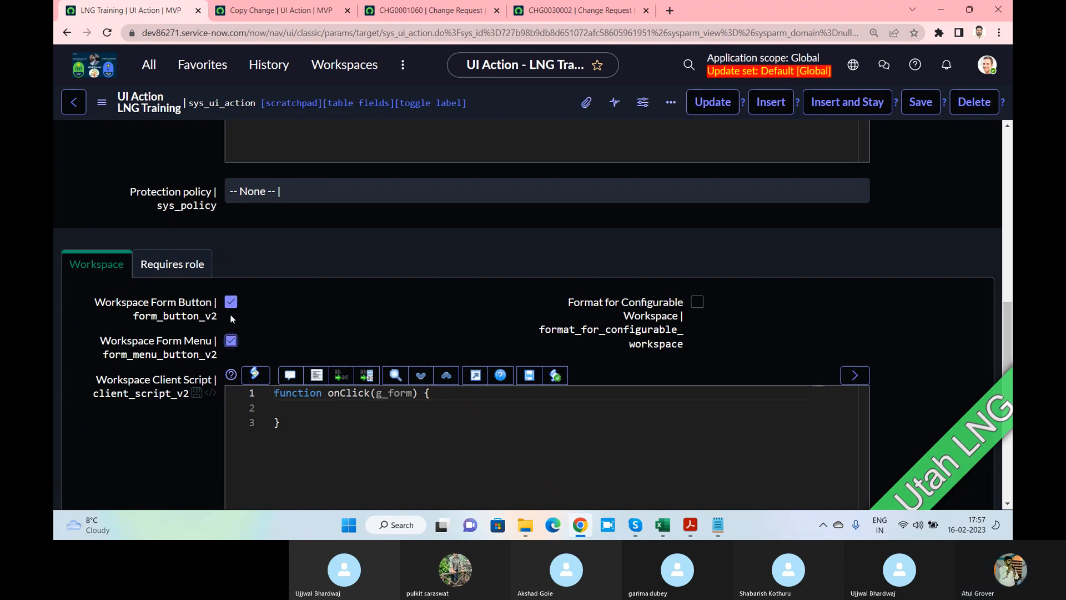
pyautogui.click(231, 302)
pyautogui.click(231, 341)
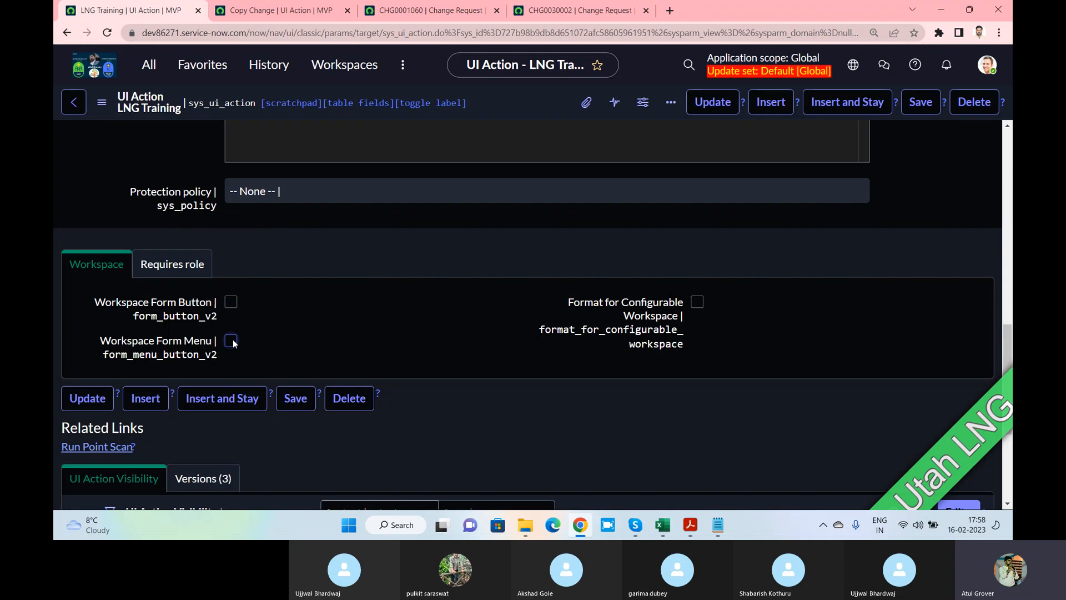
pyautogui.click(172, 265)
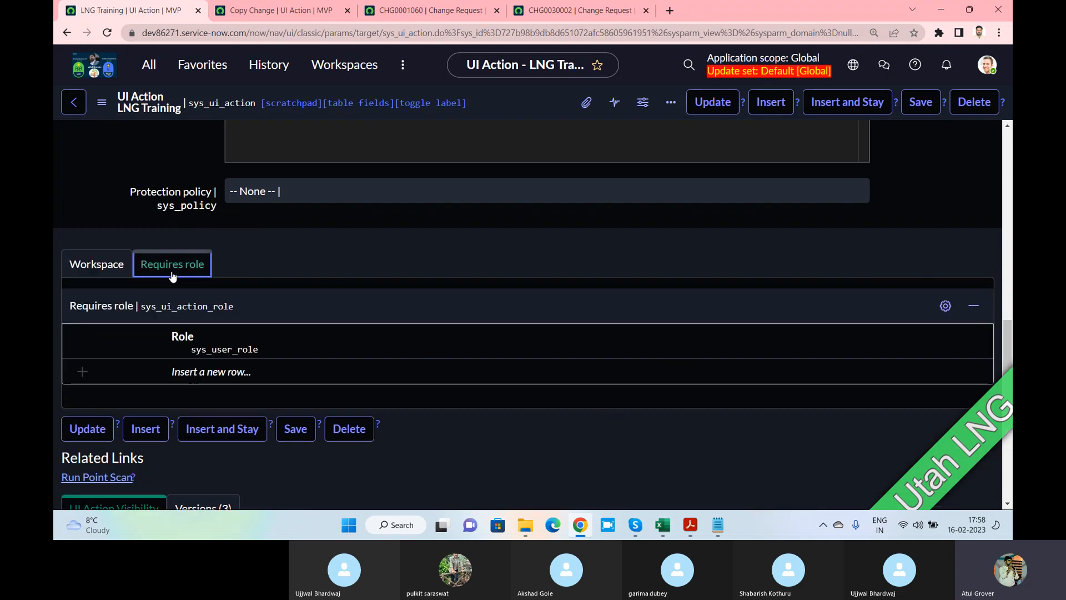
# Add change_manager as a required role on the LNG Training action
pyautogui.click(276, 371)
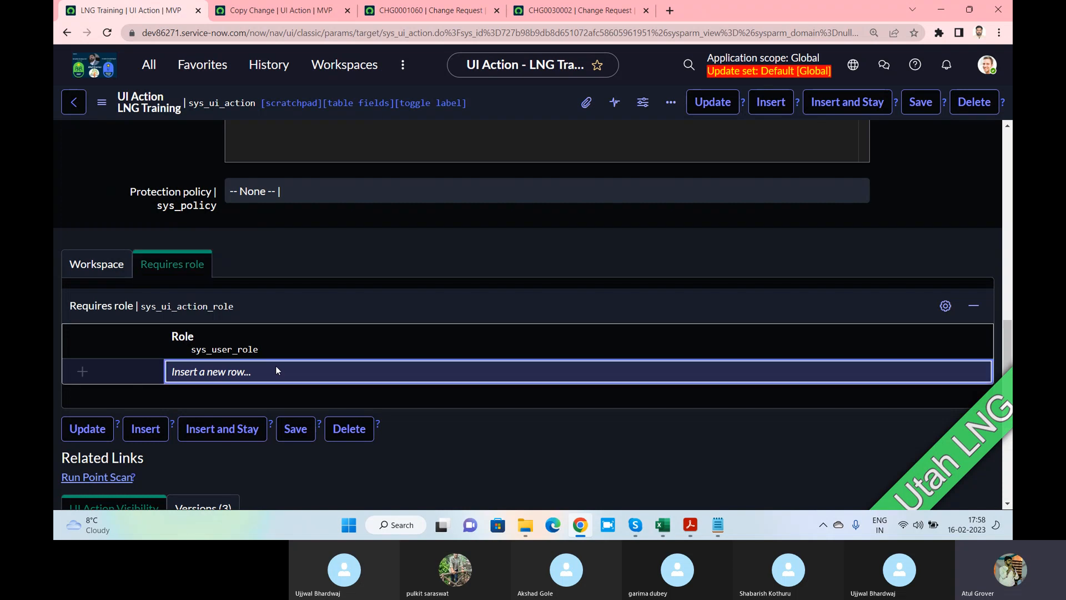
pyautogui.click(261, 372)
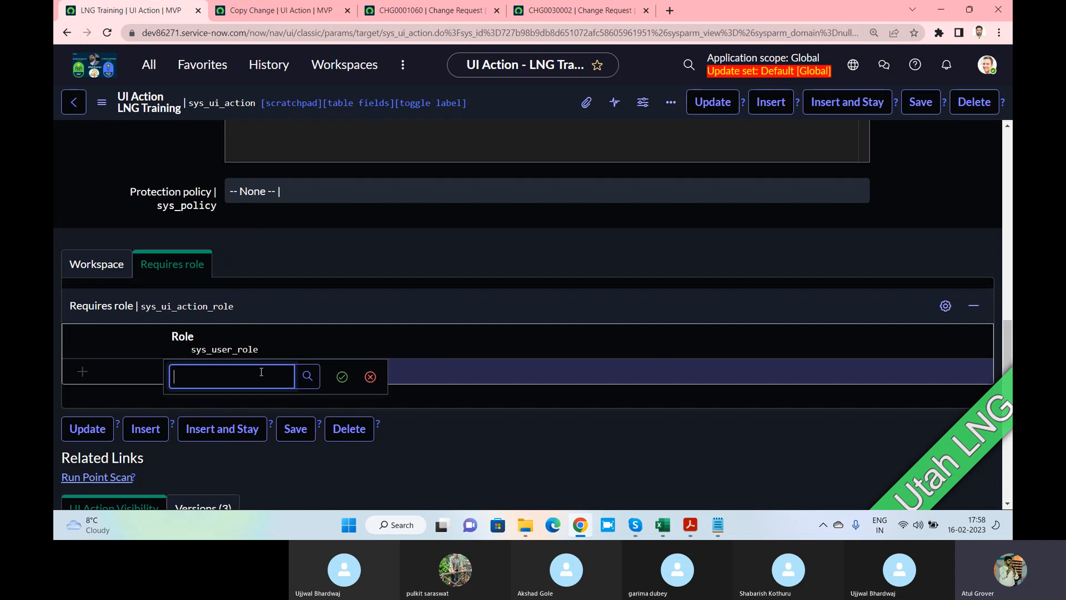
pyautogui.write('change')
pyautogui.click(245, 420)
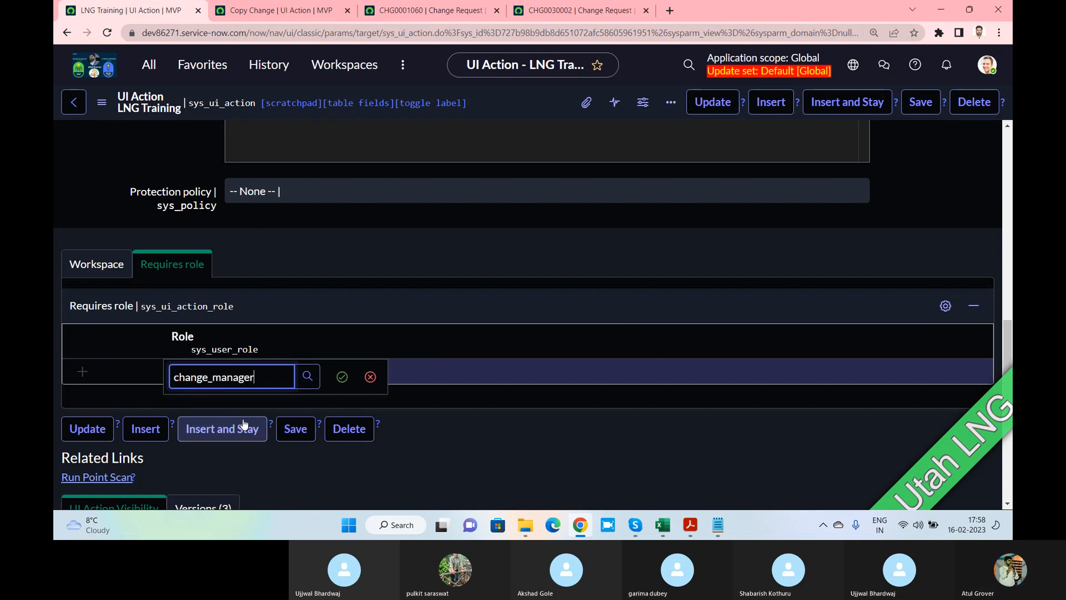
pyautogui.click(342, 377)
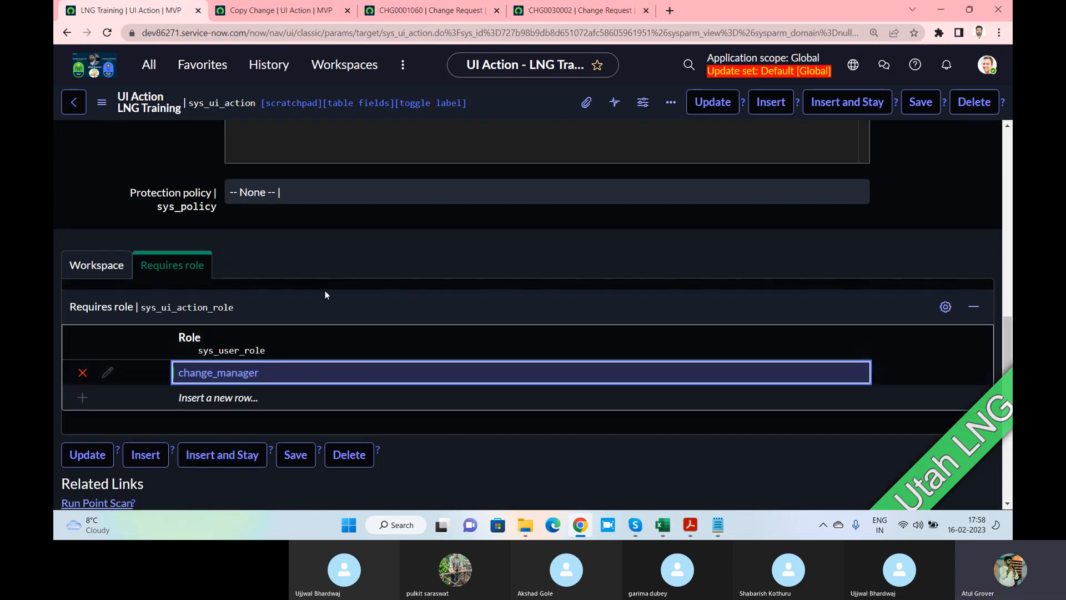
pyautogui.scroll(15, 325, 295)
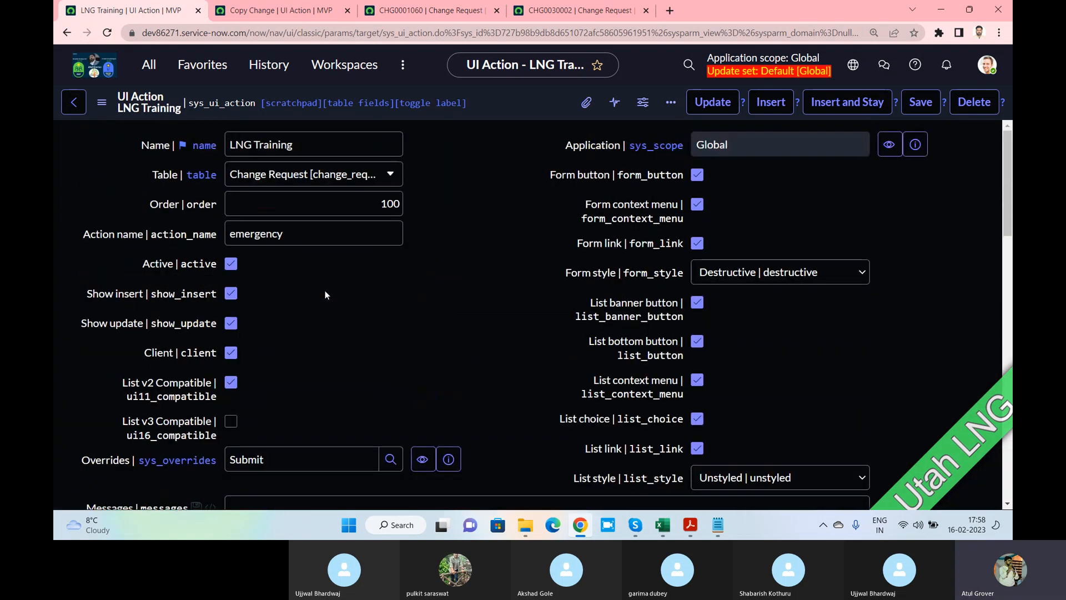
# View the Copy Change action's Requires role list, then return to the PDF guide
pyautogui.click(239, 10)
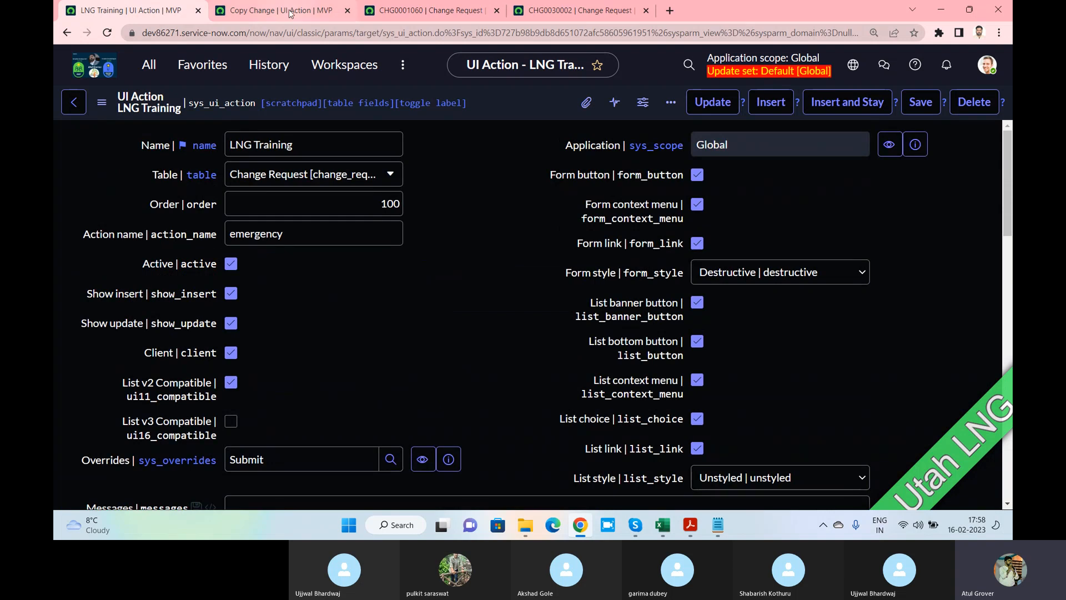
pyautogui.scroll(-10, 187, 349)
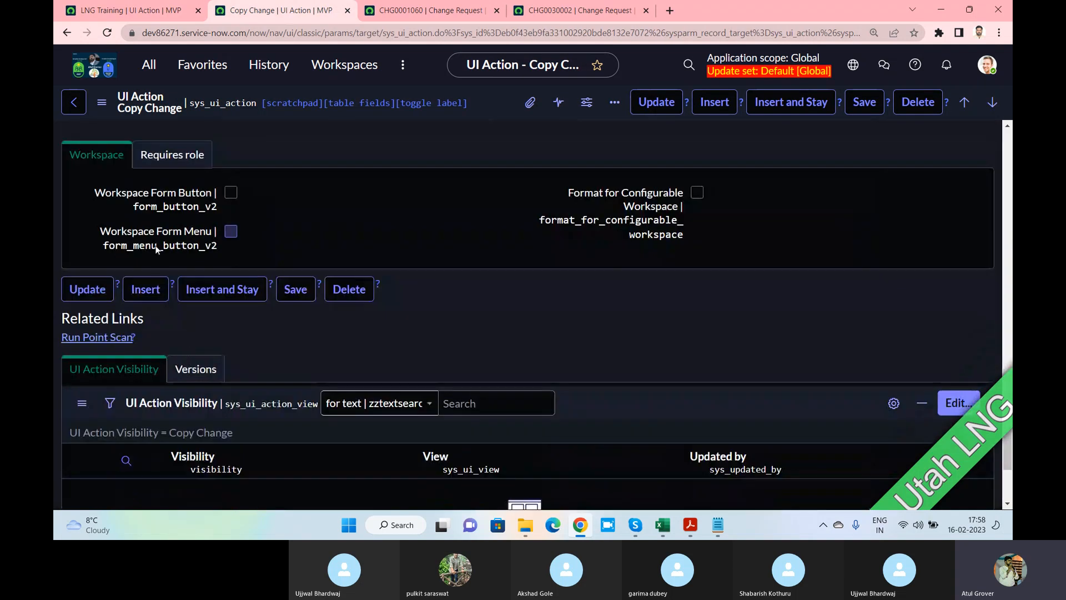
pyautogui.scroll(1, 167, 239)
pyautogui.click(175, 217)
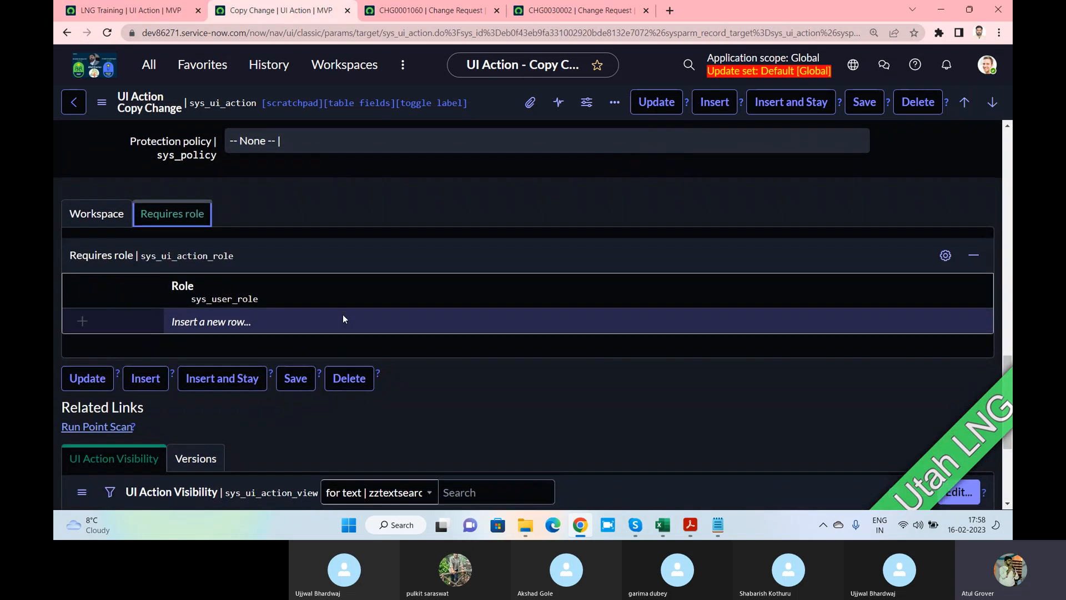
pyautogui.scroll(-3, 342, 319)
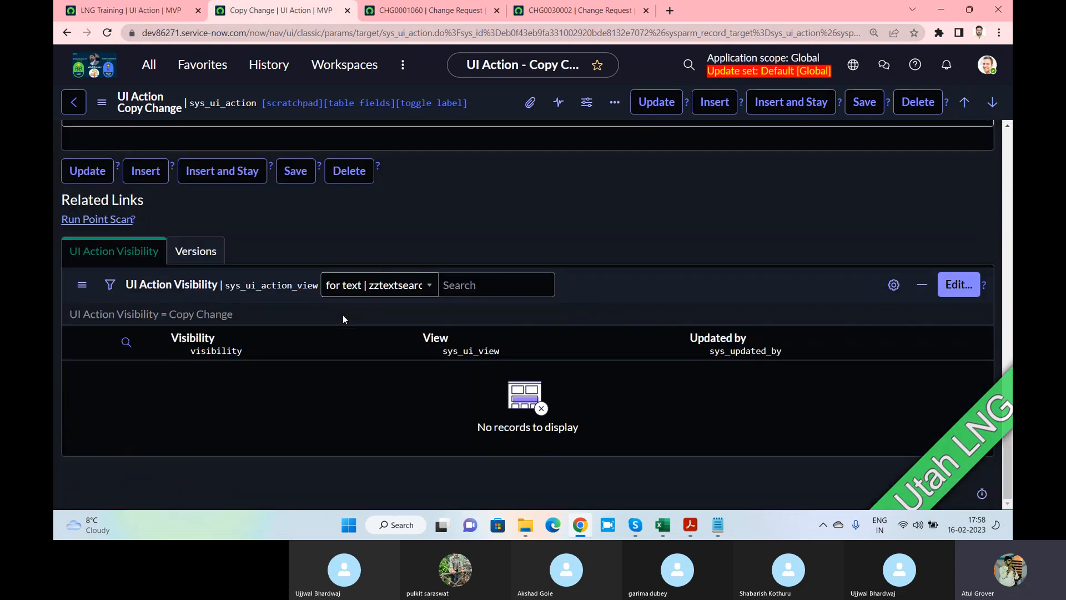
pyautogui.hotkey('alt', 'Tab')
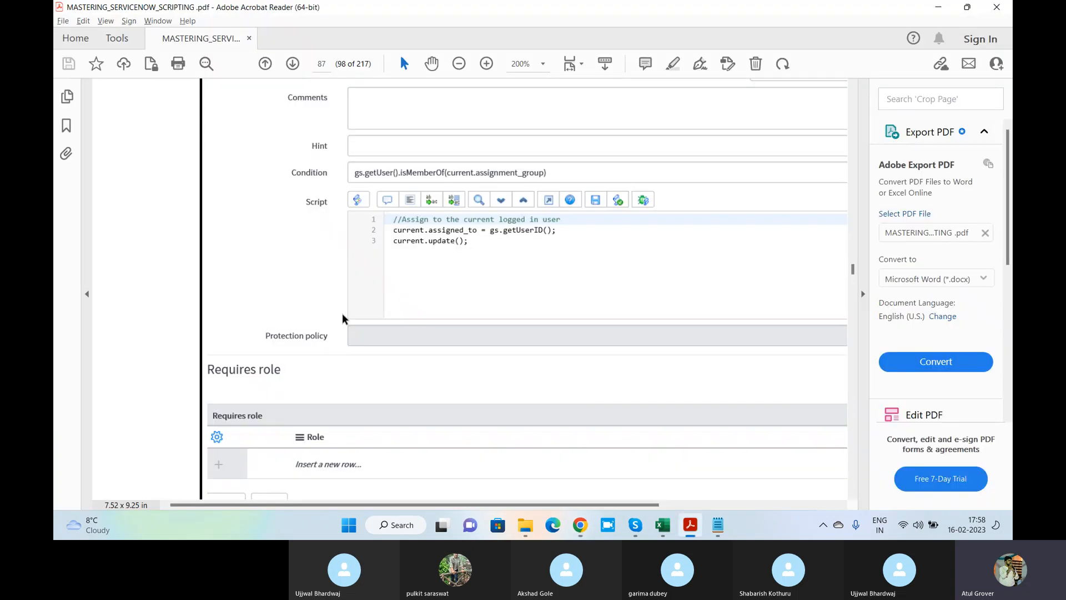
# Bring the Skype training call with its participant grid in front of the scripting PDF
pyautogui.hotkey('alt', 'Tab')
pyautogui.hotkey('alt', 'Tab')
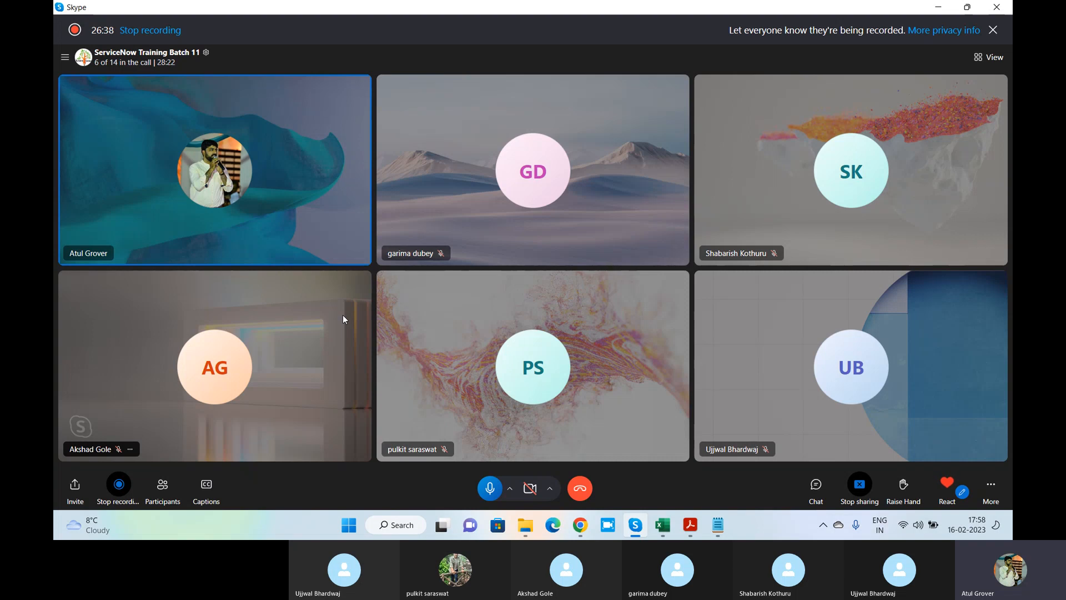
# Ring the eight absent batch members into the Skype call, then return to the scripting PDF
pyautogui.click(162, 488)
pyautogui.scroll(-3, 528, 395)
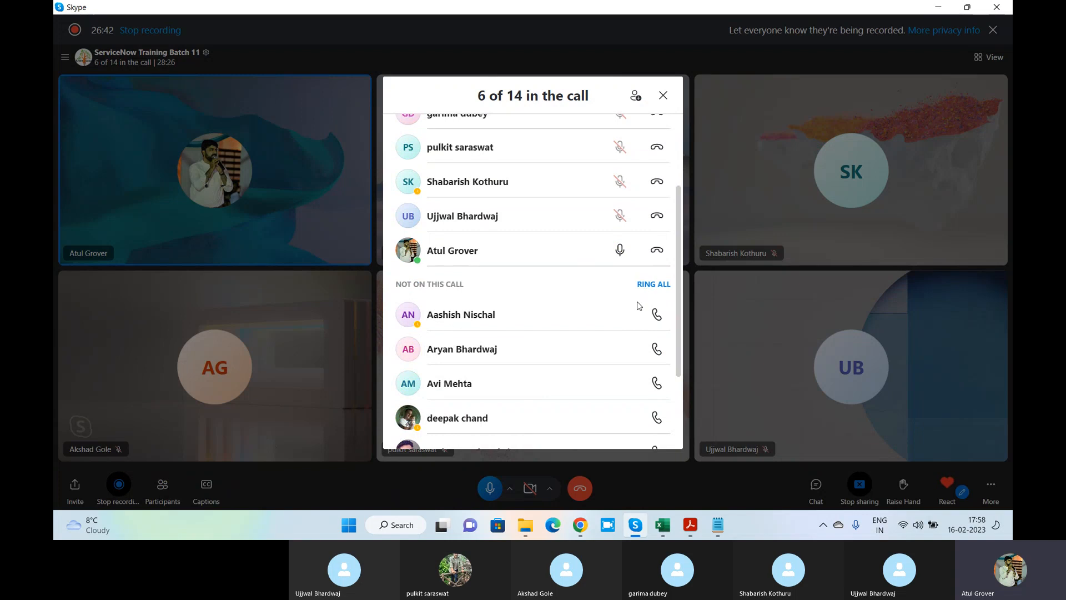
pyautogui.click(654, 284)
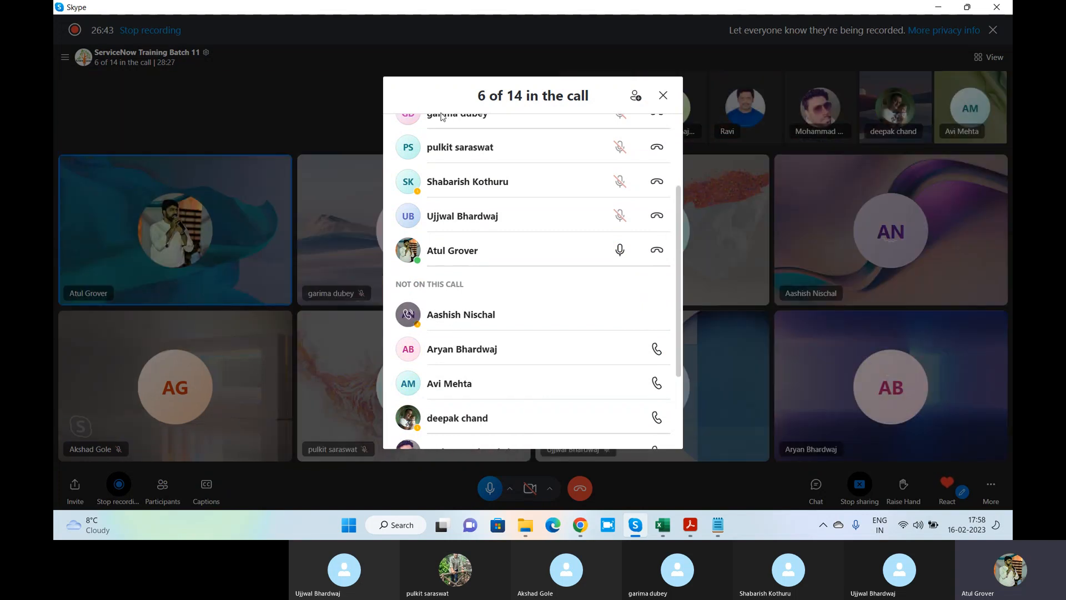
pyautogui.click(665, 96)
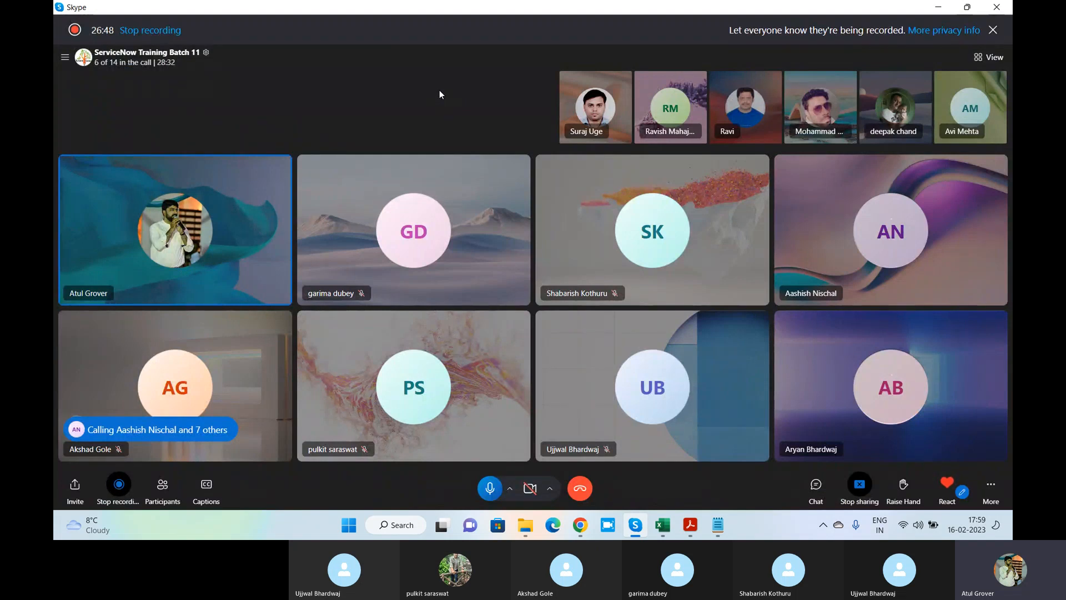
pyautogui.hotkey('alt', 'Tab')
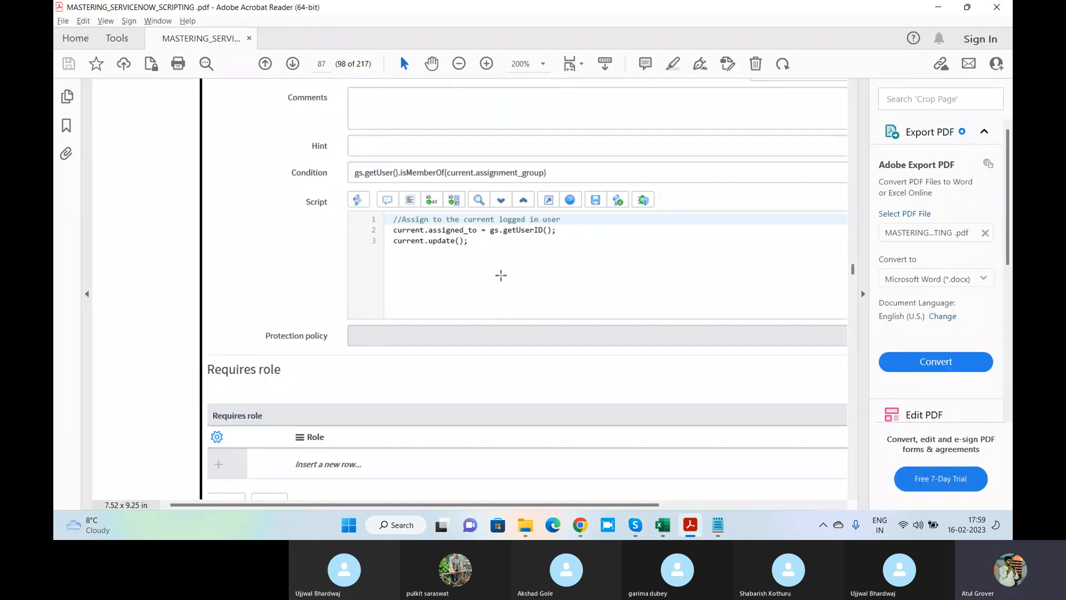
# In ServiceNow, open the Business Rules list (sys_script) by filtering the navigator for 'business ru'
pyautogui.hotkey('alt', 'Tab')
pyautogui.hotkey('alt', 'Tab')
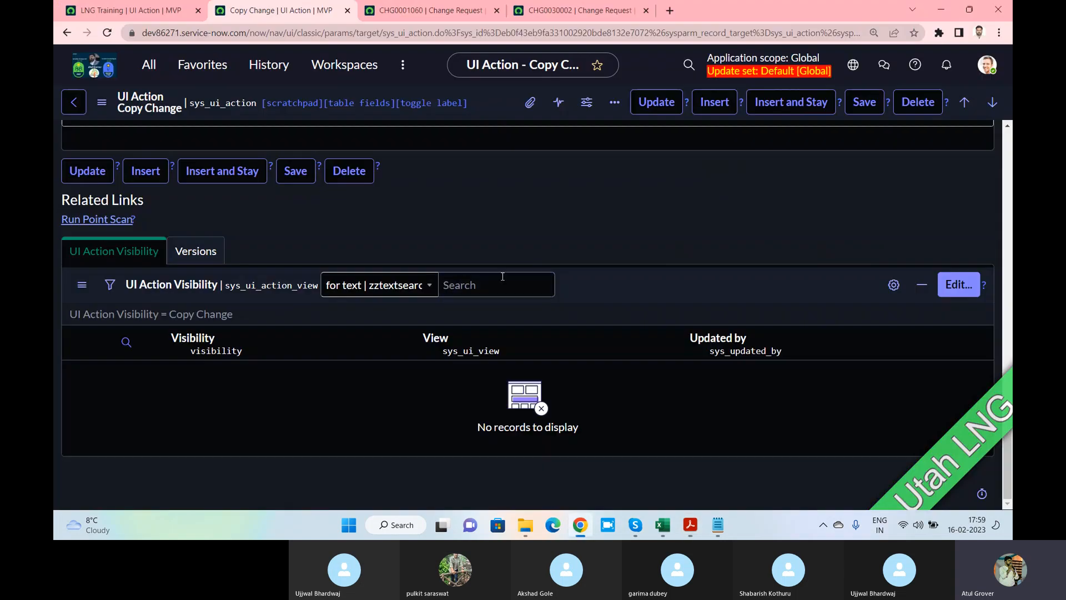
pyautogui.click(149, 65)
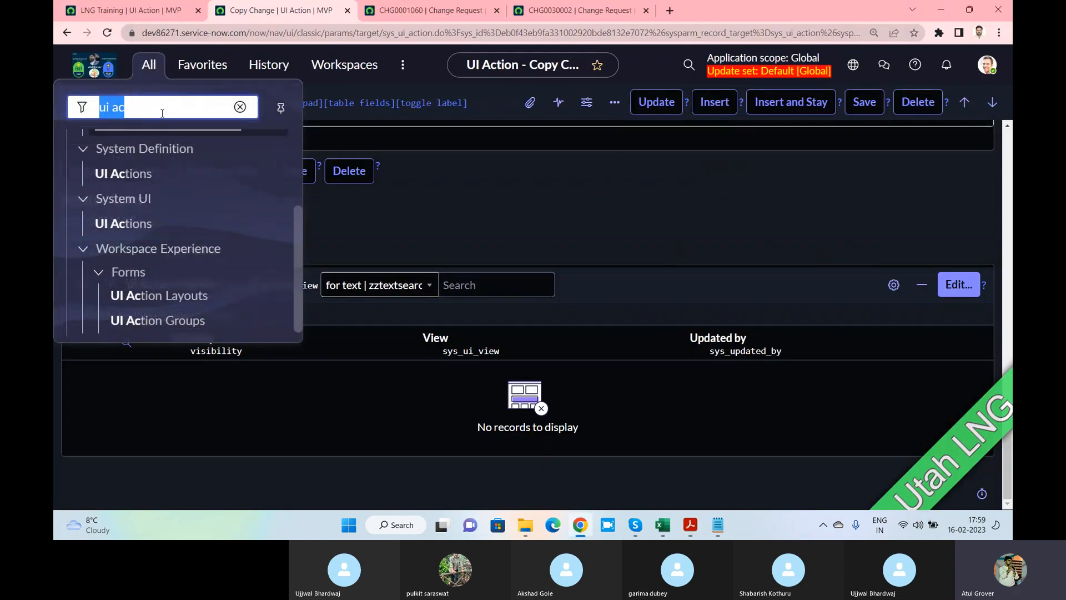
pyautogui.write('bisn')
pyautogui.press('BackSpace')
pyautogui.press('BackSpace')
pyautogui.press('BackSpace')
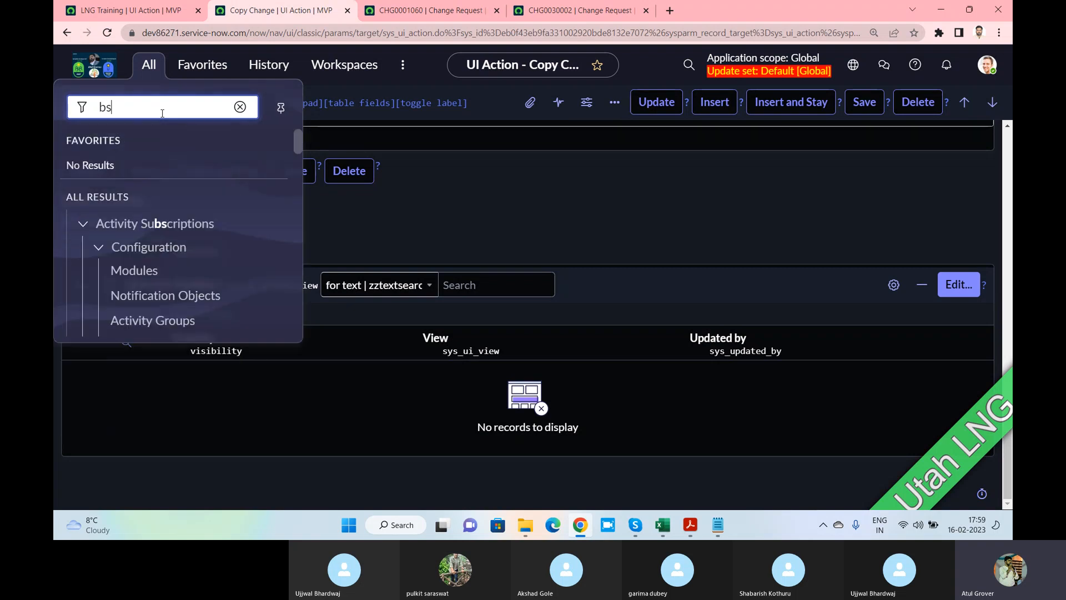
pyautogui.write('usiness ')
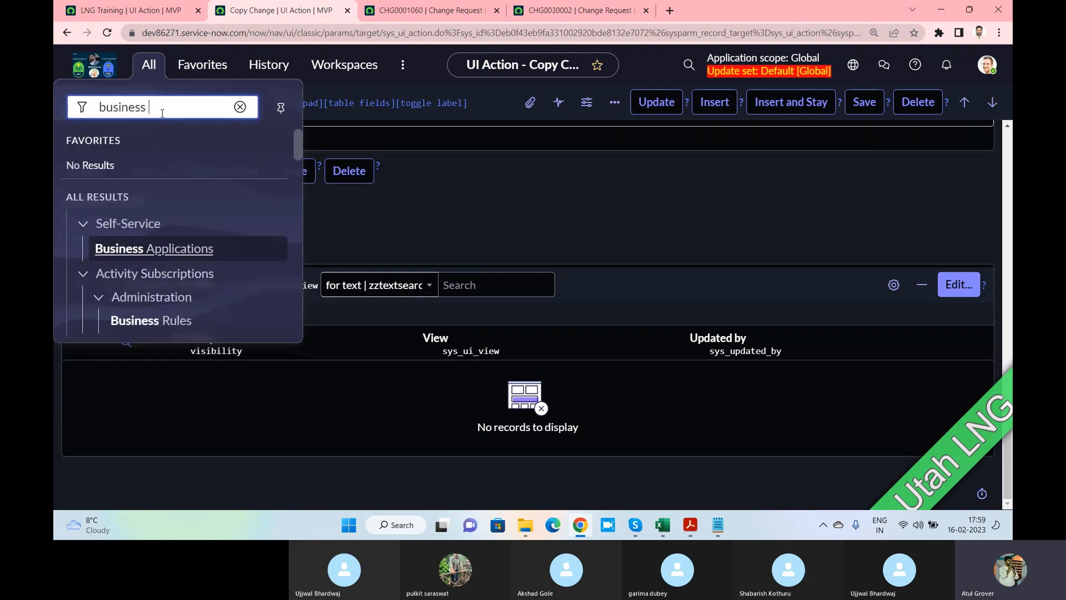
pyautogui.write('ru')
pyautogui.scroll(-3, 166, 211)
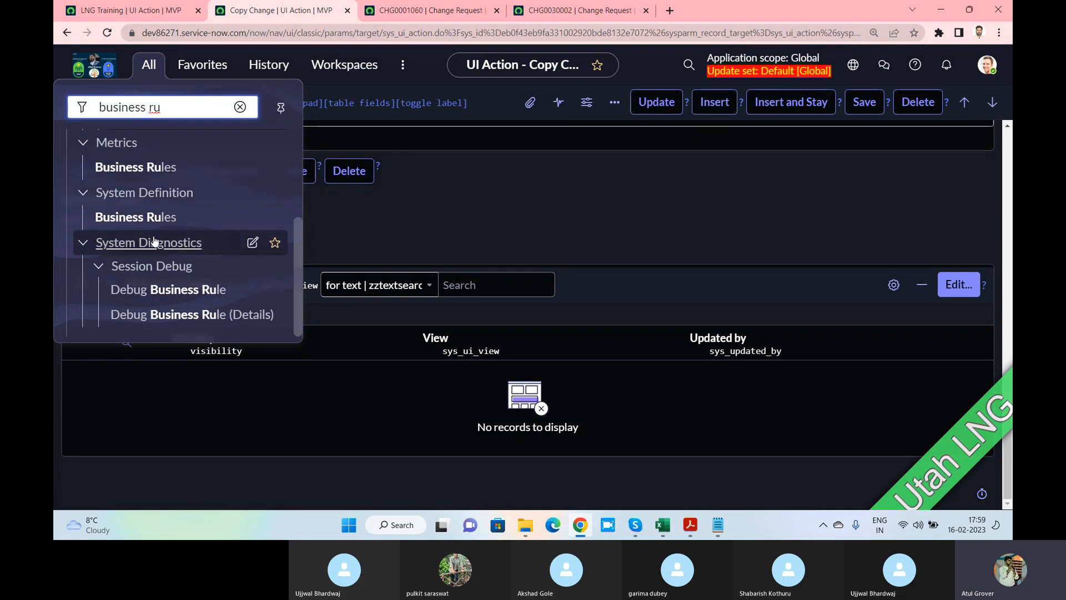
pyautogui.click(125, 216)
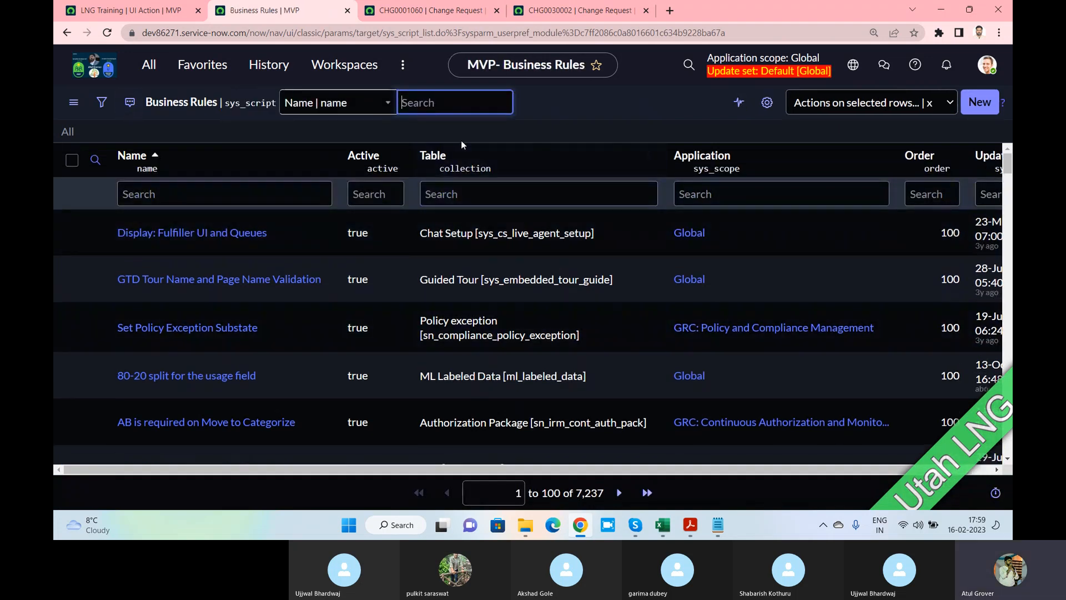
# Switch to the CHG0001060 change request tab and bring up Task View
pyautogui.click(454, 17)
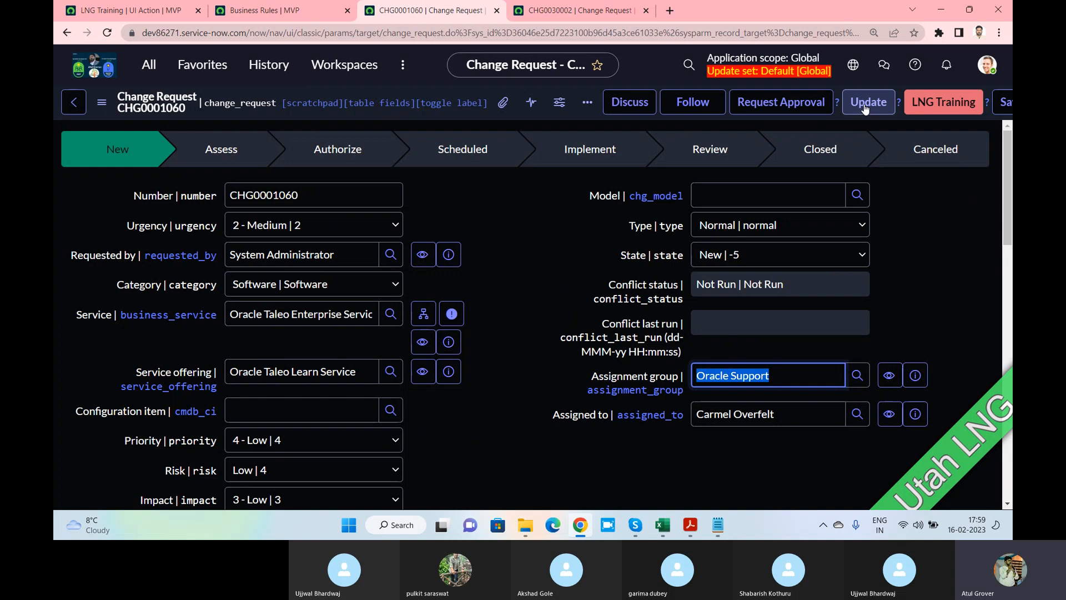
pyautogui.press('super+Tab')
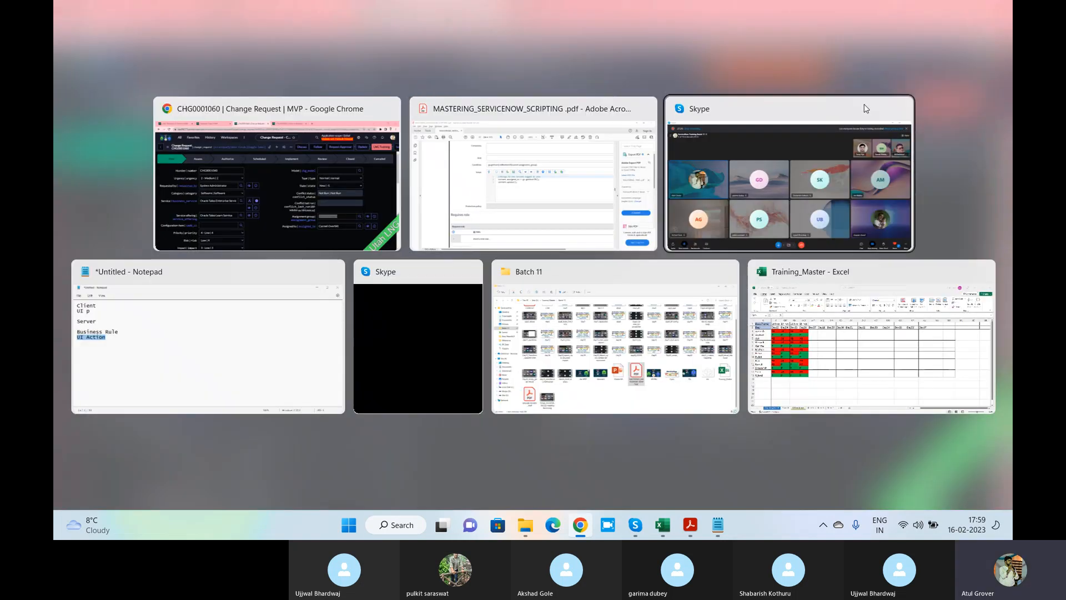
pyautogui.click(864, 104)
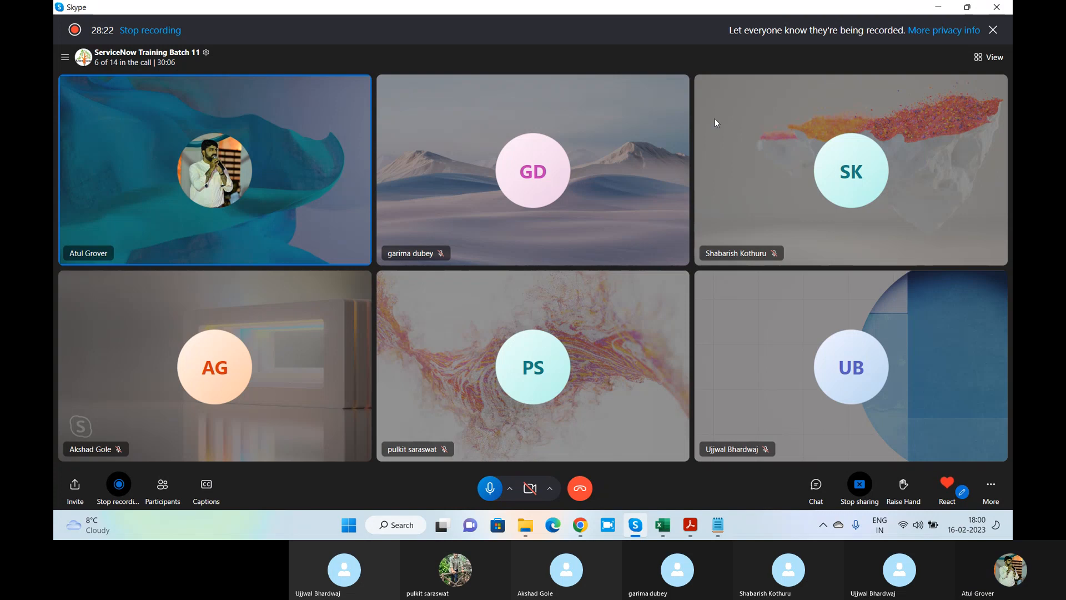
pyautogui.hotkey('alt', 'Tab')
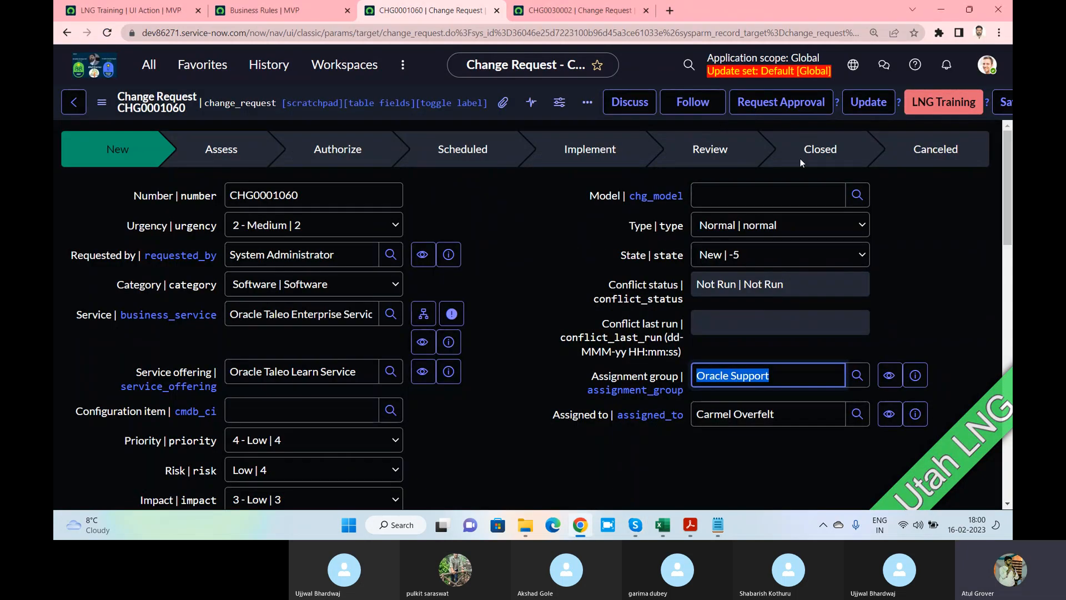
# Return to the Business Rules list and start a blank new business rule
pyautogui.click(268, 15)
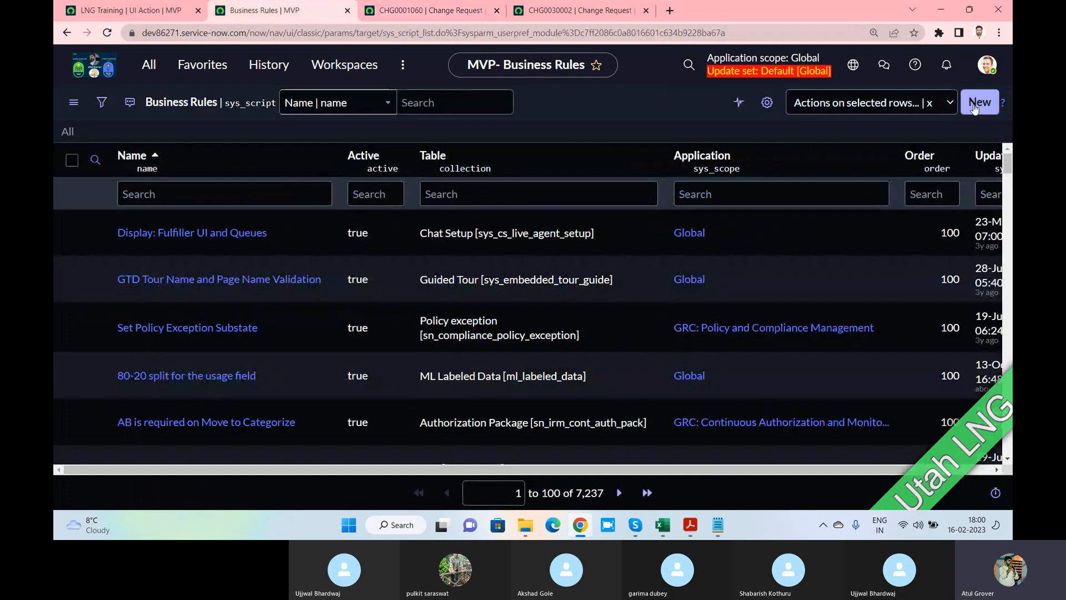
pyautogui.click(976, 107)
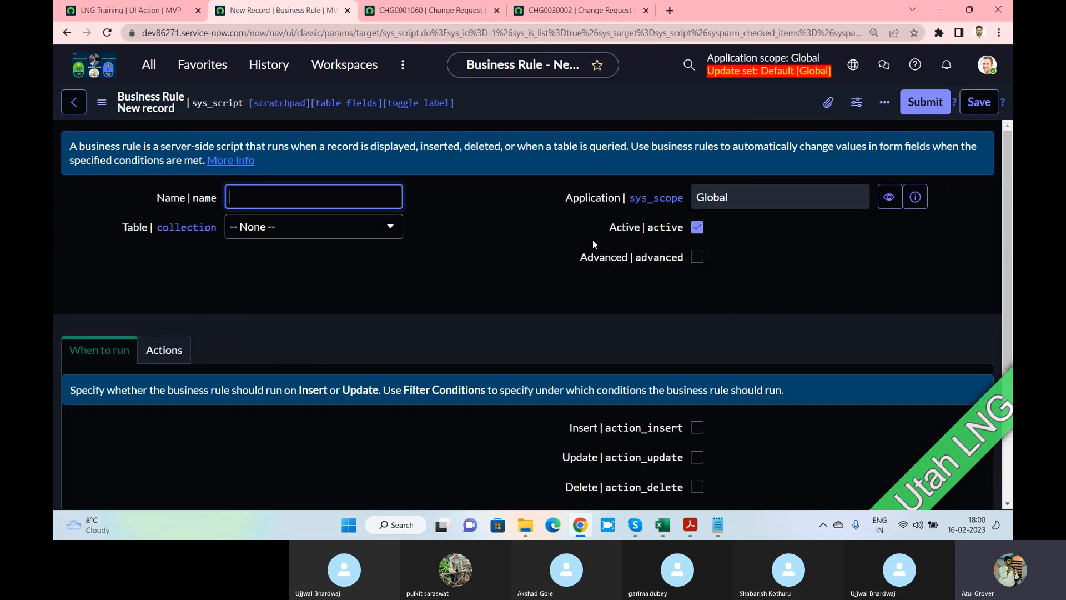
# Name the new business rule 'LNG World' and set its table to Change Request
pyautogui.click(165, 350)
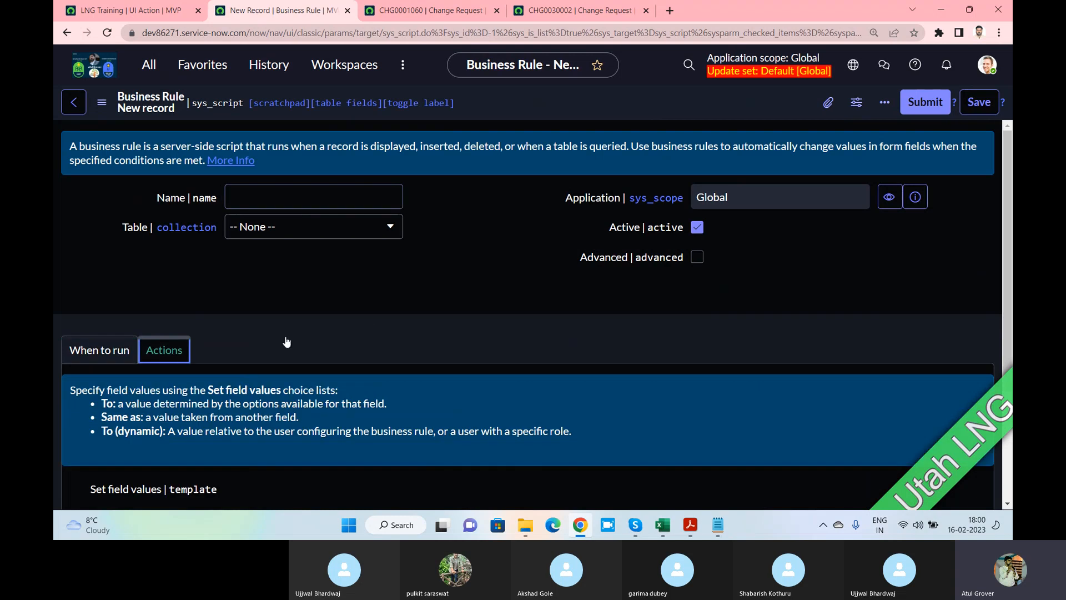
pyautogui.scroll(-3, 368, 321)
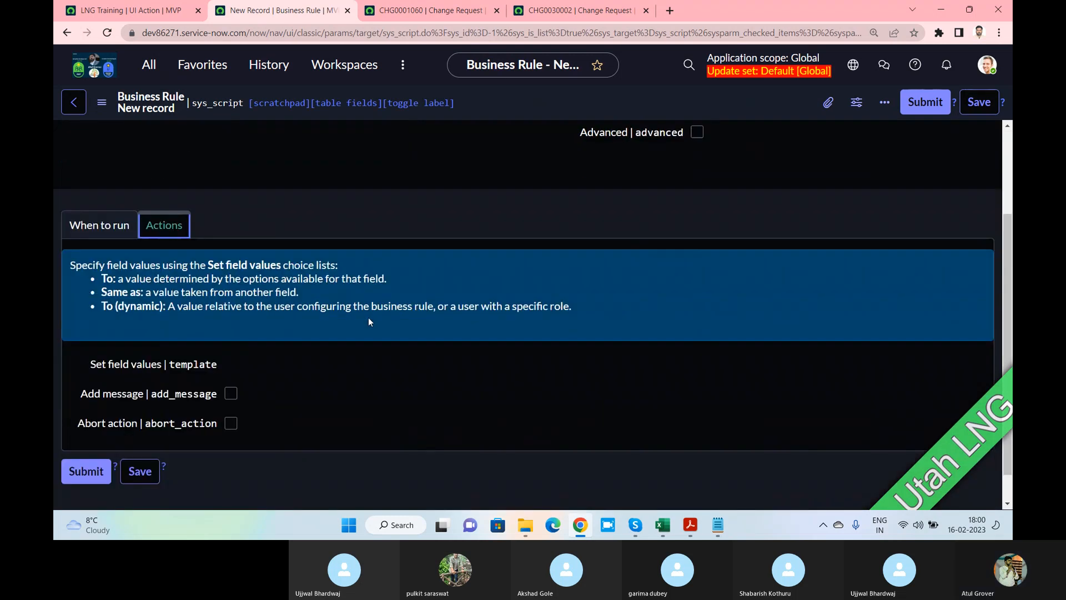
pyautogui.click(89, 227)
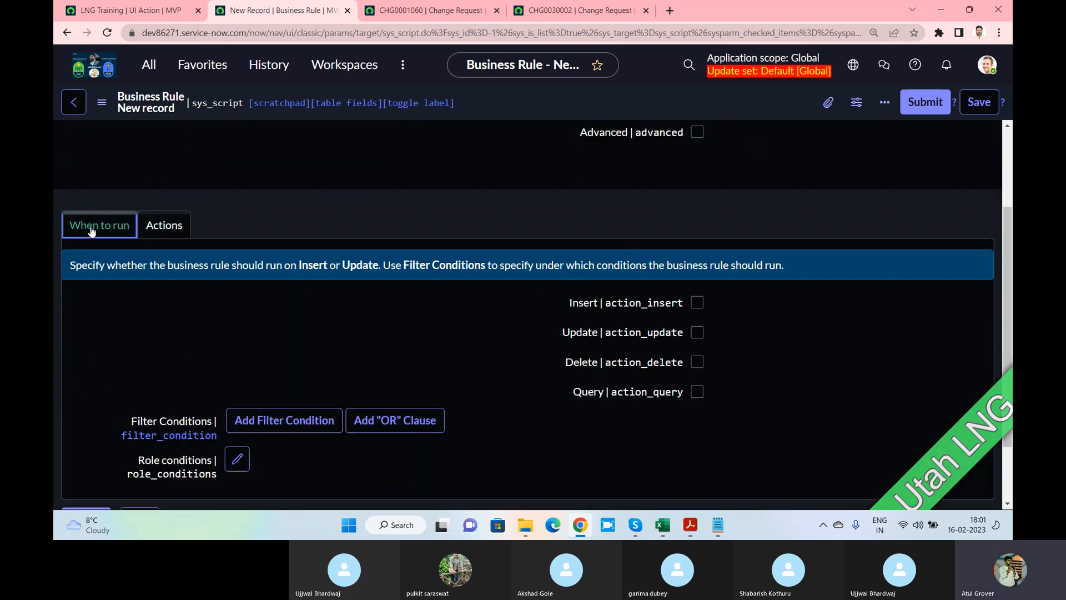
pyautogui.scroll(3, 94, 228)
pyautogui.click(298, 206)
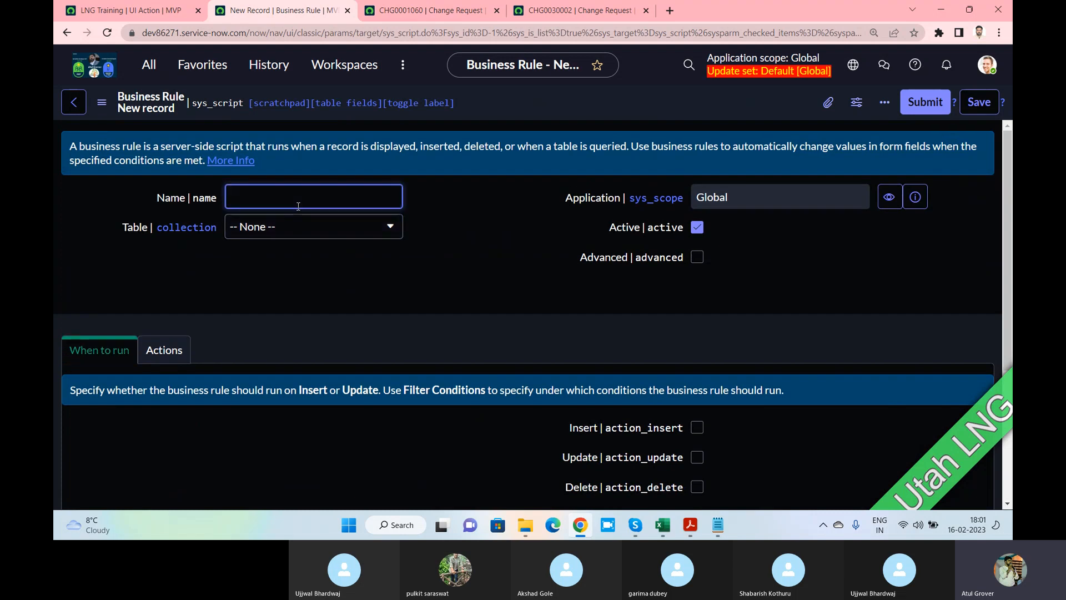
pyautogui.write('LNG World')
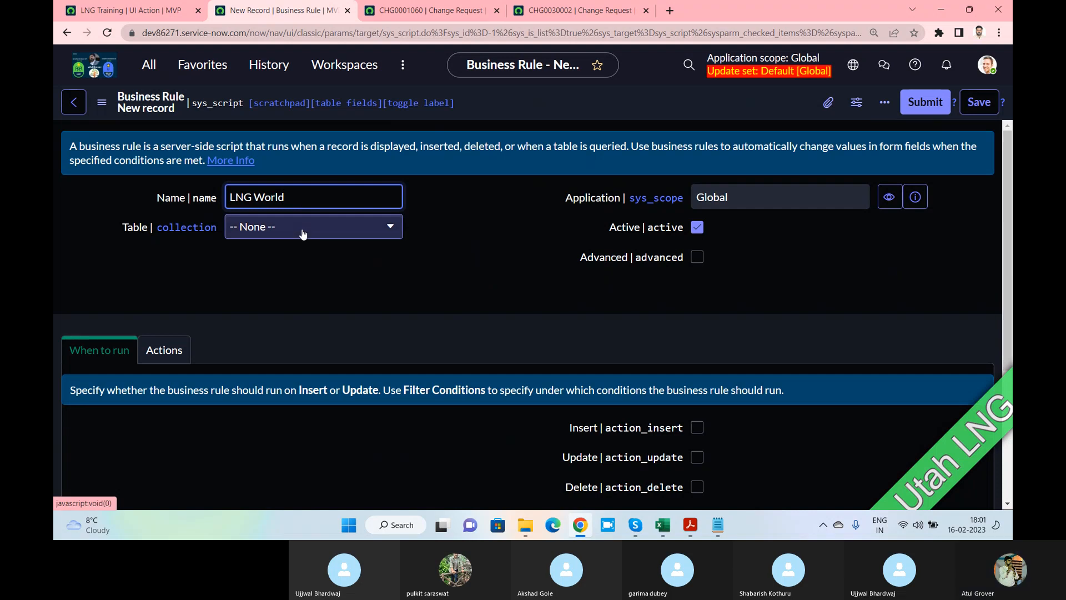
pyautogui.click(302, 233)
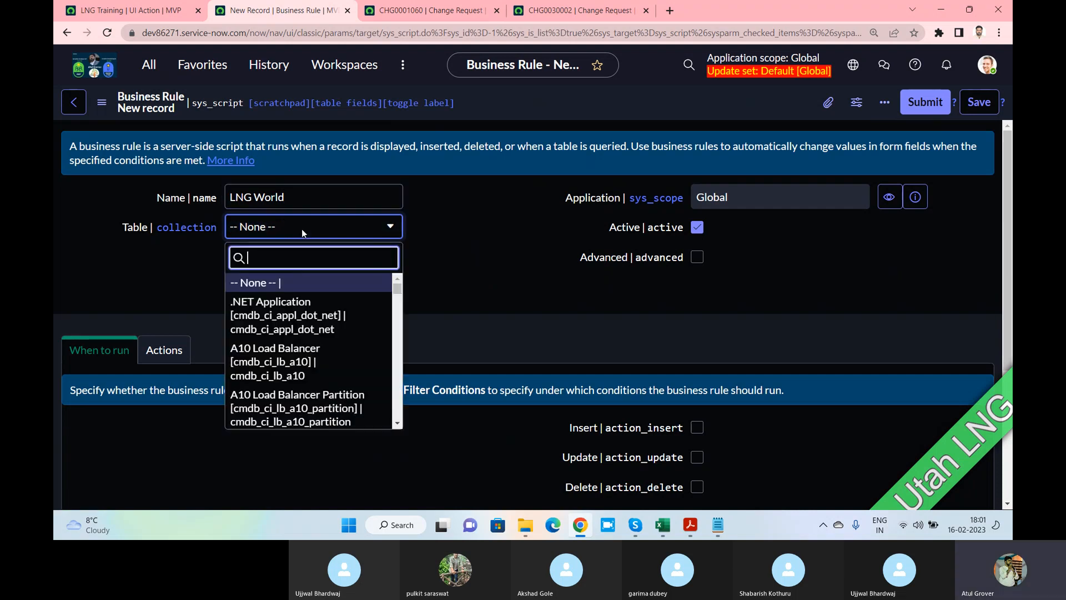
pyautogui.write('change')
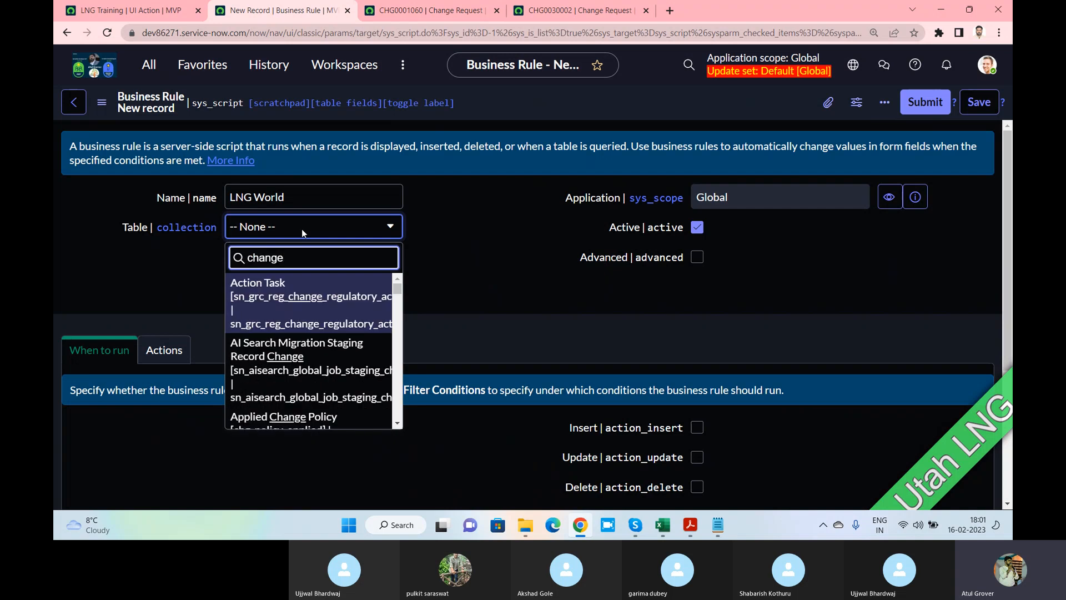
pyautogui.write('_req')
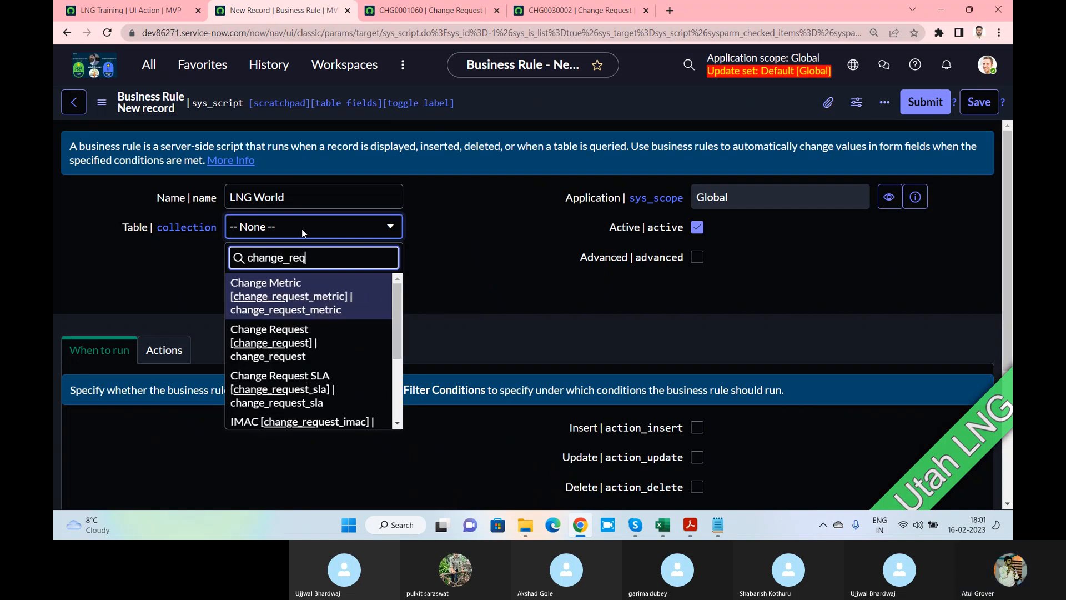
pyautogui.click(286, 333)
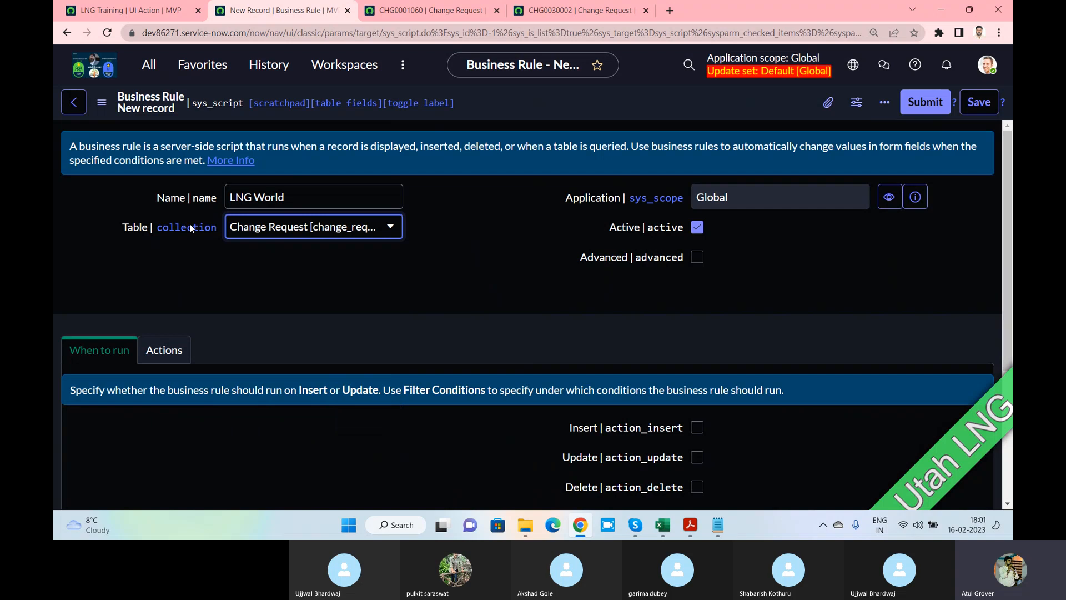
pyautogui.rightClick(137, 228)
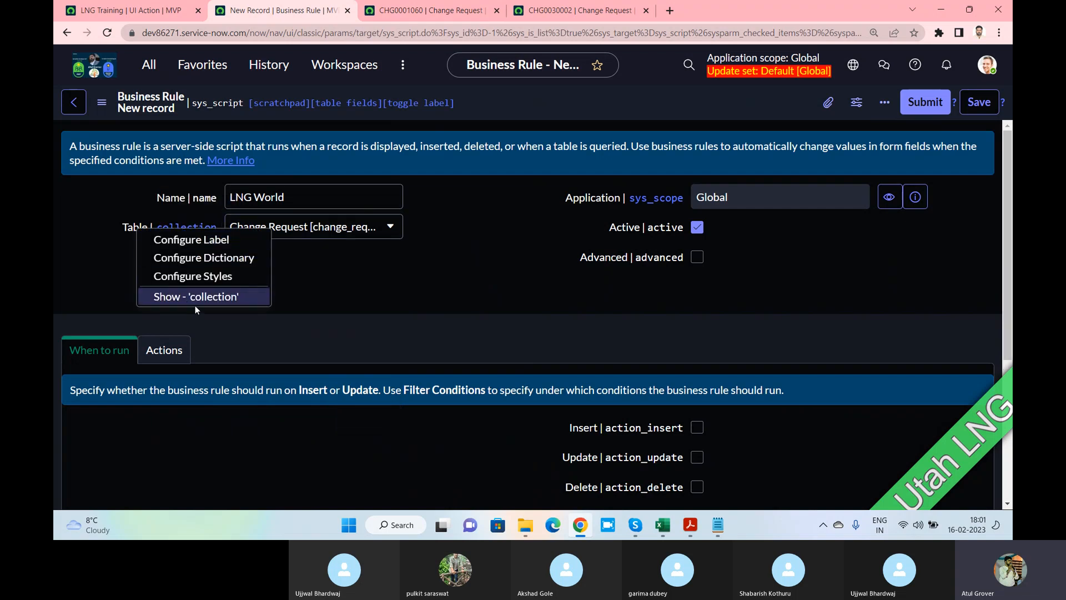
pyautogui.click(345, 280)
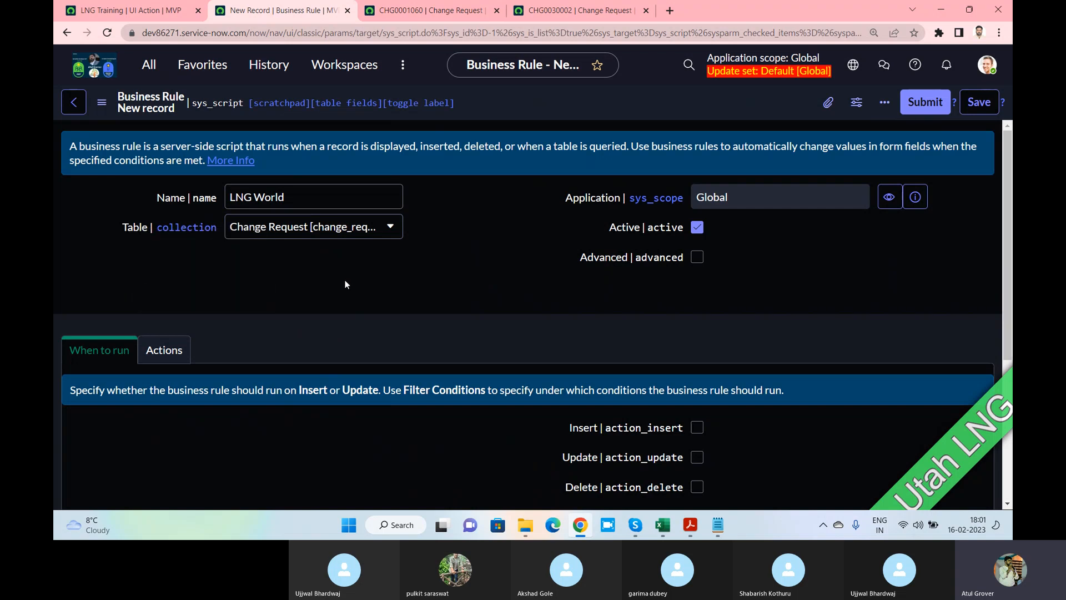
pyautogui.scroll(-2, 365, 281)
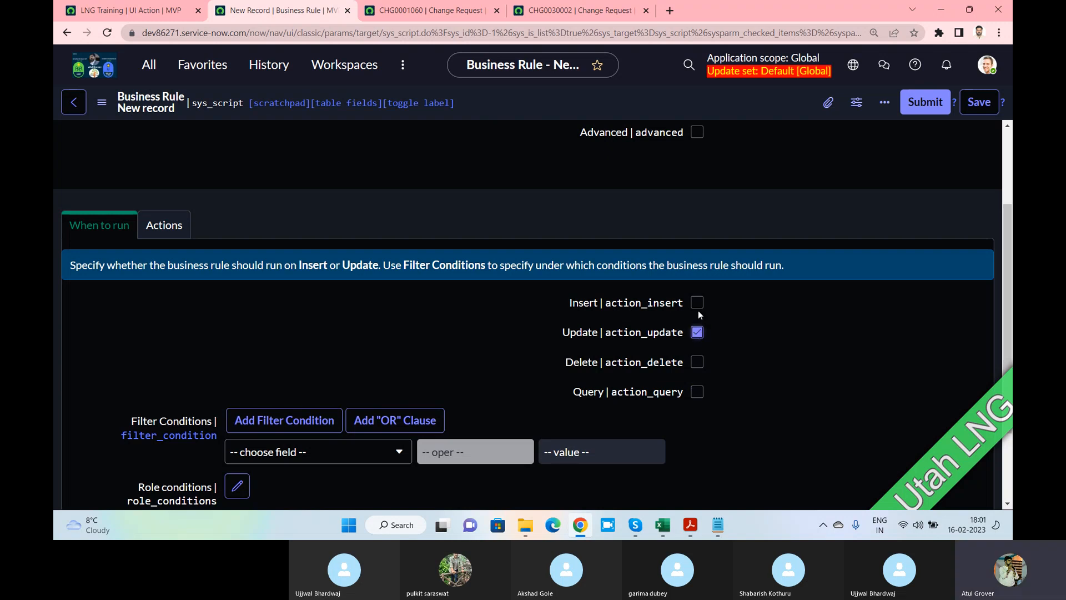
# Set the rule to run on Insert, leaving Query unchecked
pyautogui.click(698, 302)
pyautogui.click(698, 394)
pyautogui.scroll(1, 690, 338)
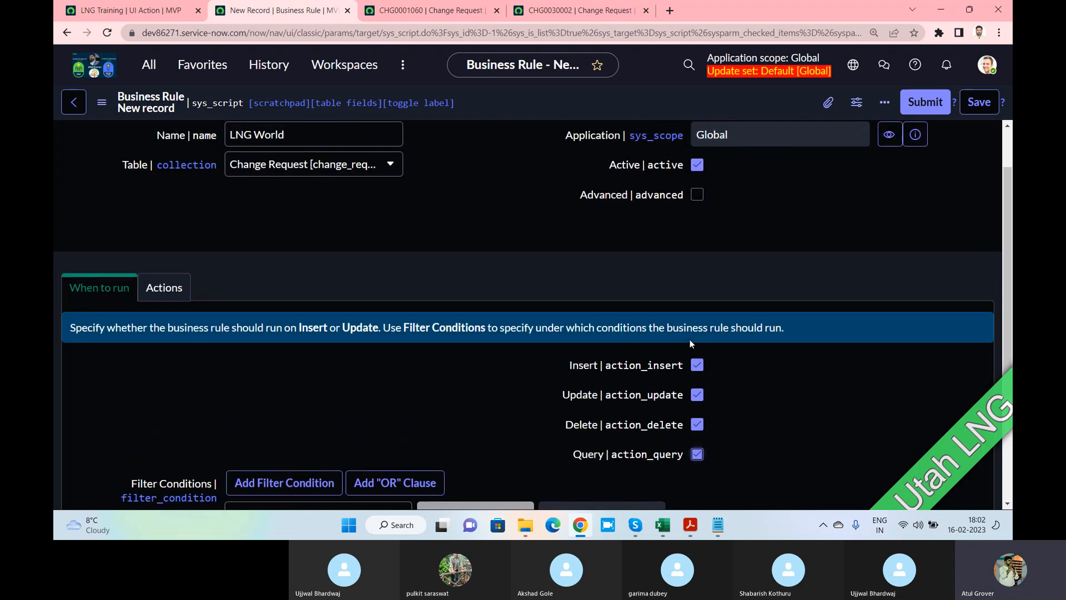
pyautogui.click(702, 369)
pyautogui.click(698, 455)
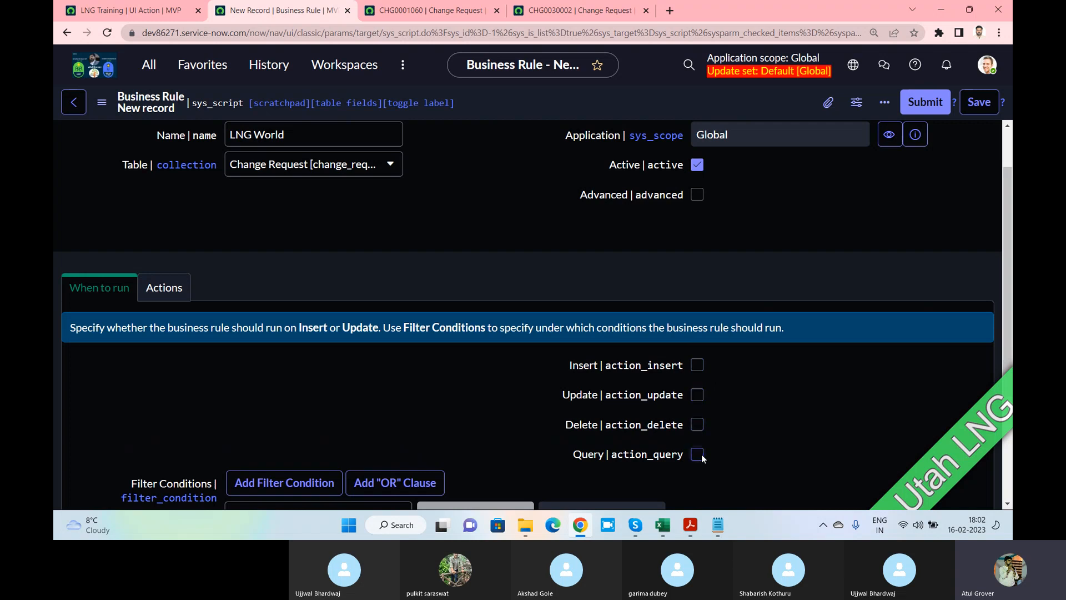
pyautogui.click(694, 371)
# Add the filter condition Short description contains LNG and show the Actions section
pyautogui.scroll(-2, 331, 389)
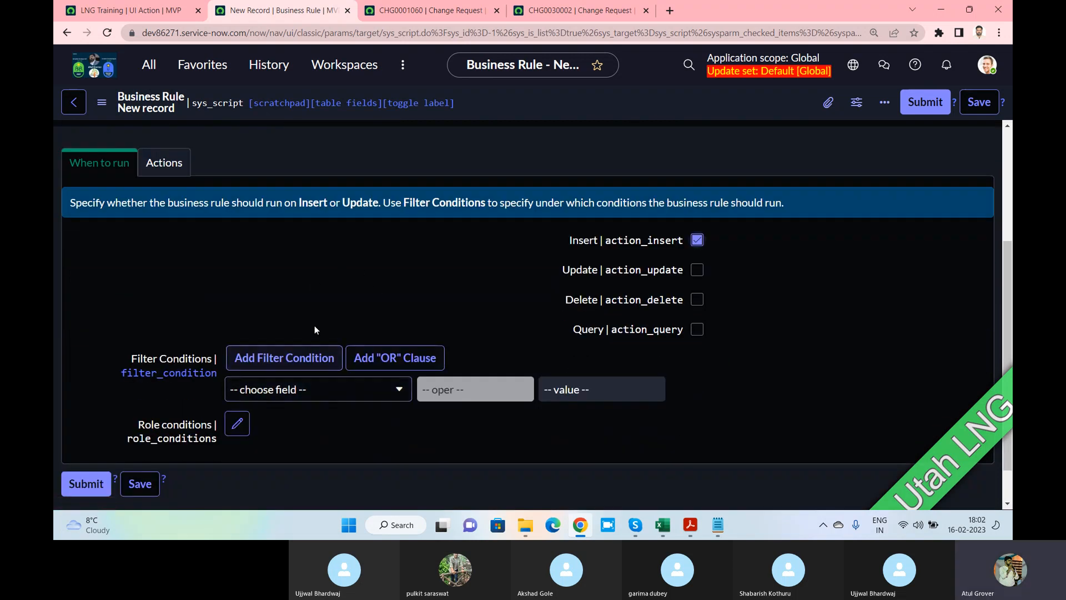
pyautogui.click(300, 390)
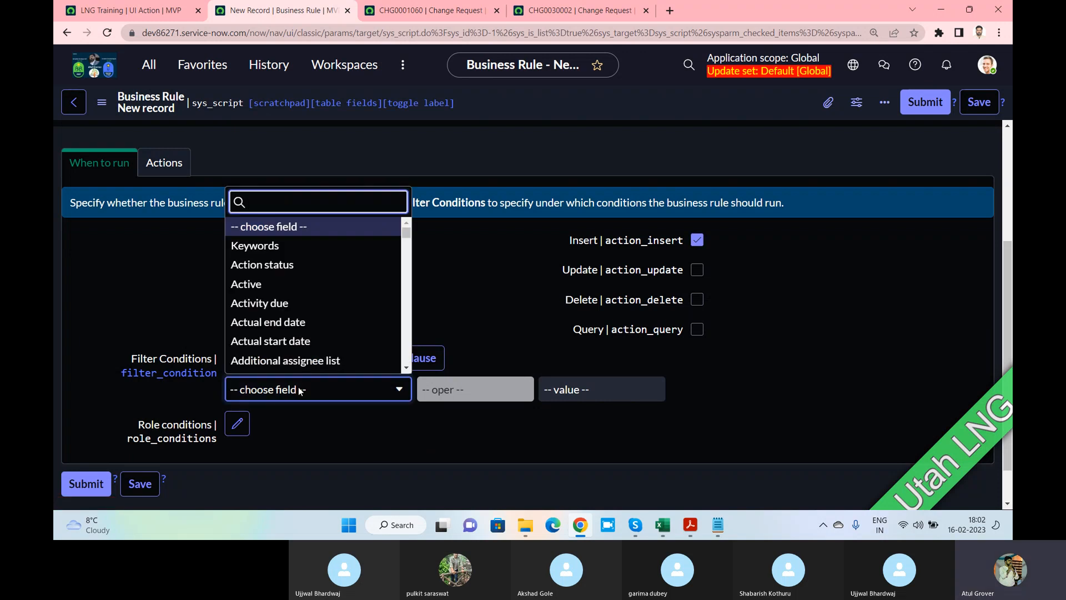
pyautogui.write('shor')
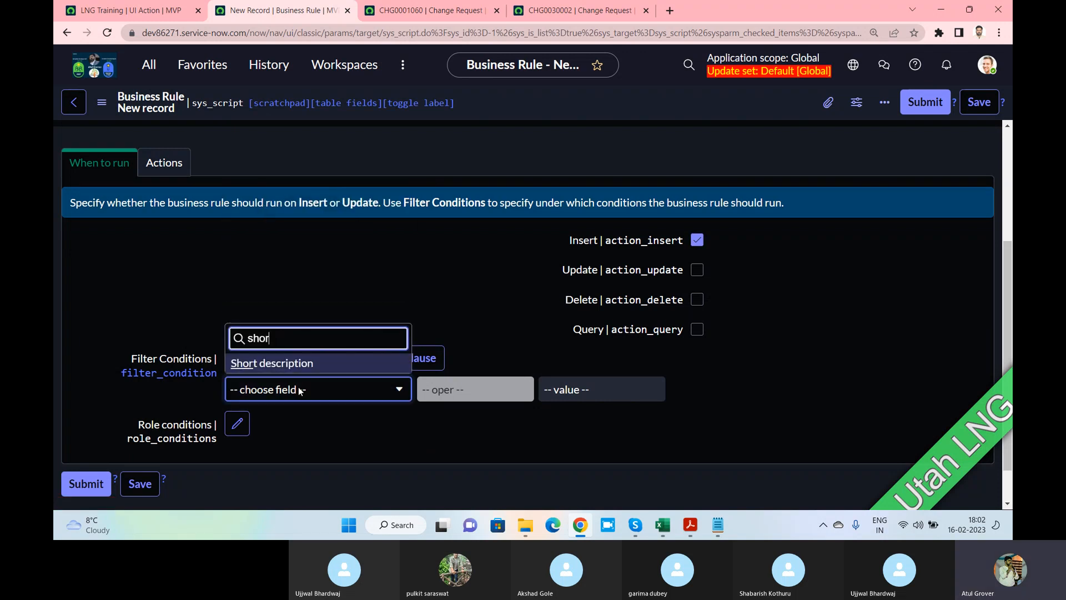
pyautogui.click(517, 399)
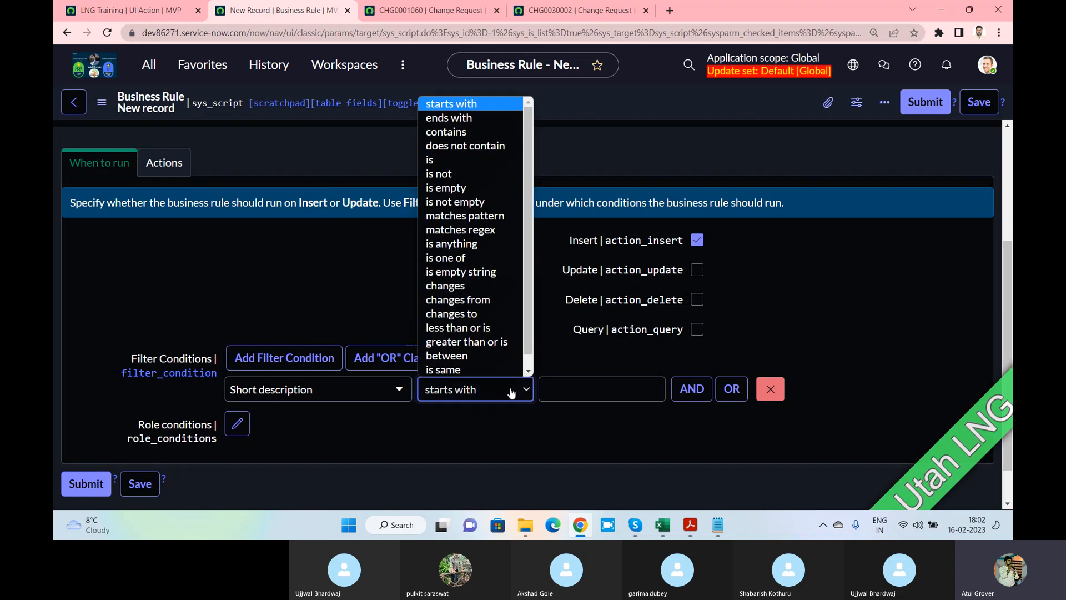
pyautogui.click(464, 139)
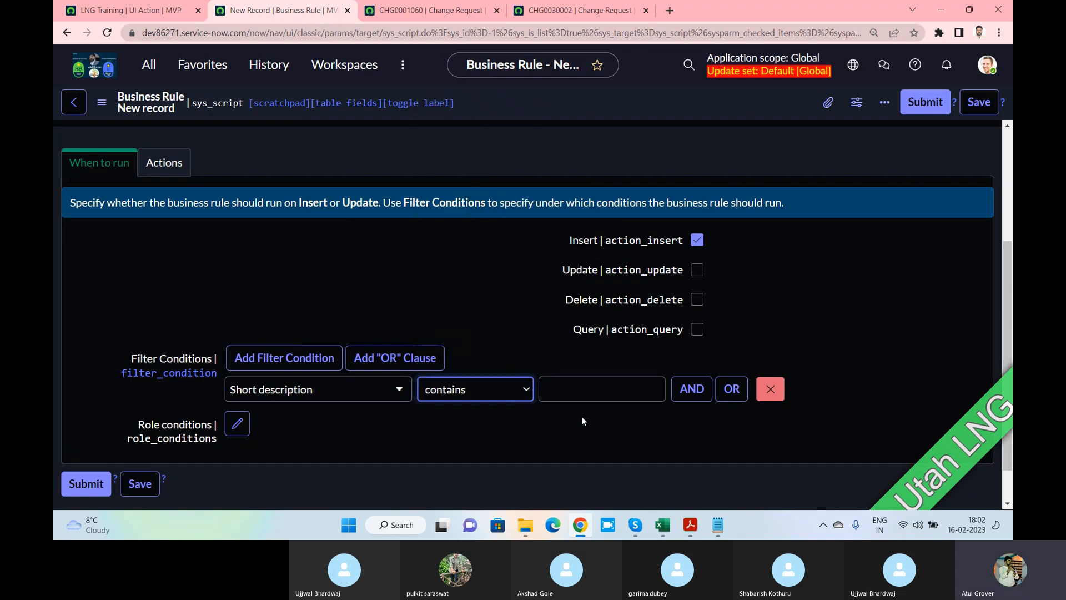
pyautogui.click(568, 387)
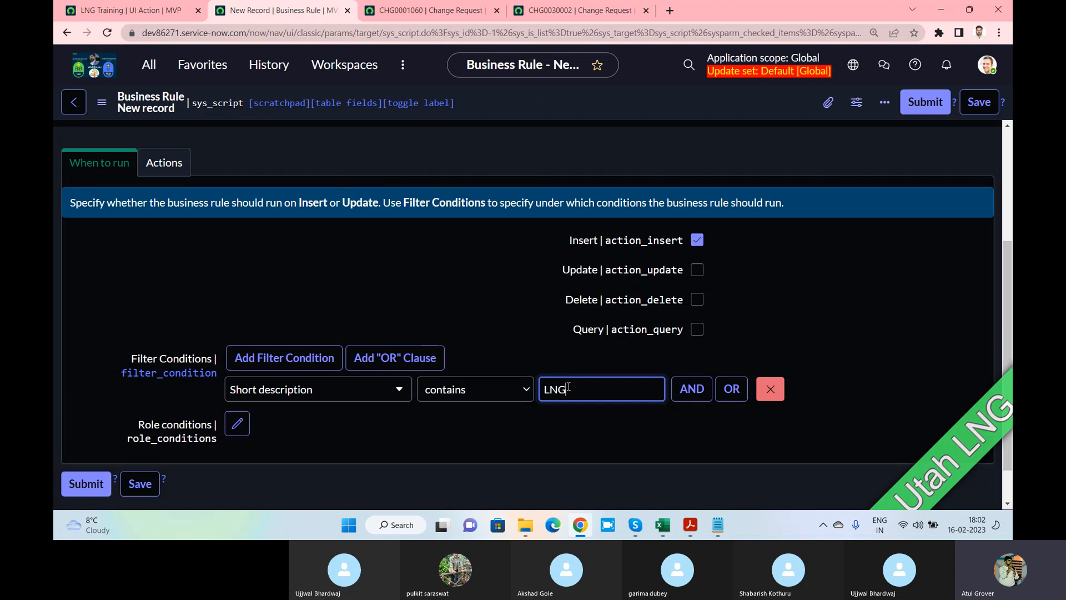
pyautogui.click(182, 285)
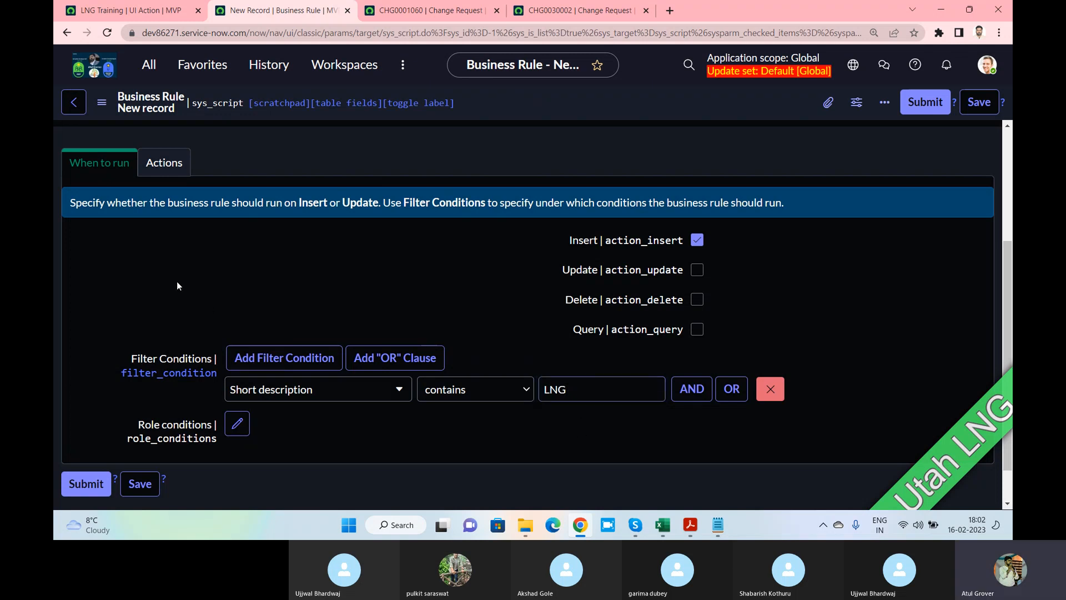
pyautogui.click(169, 167)
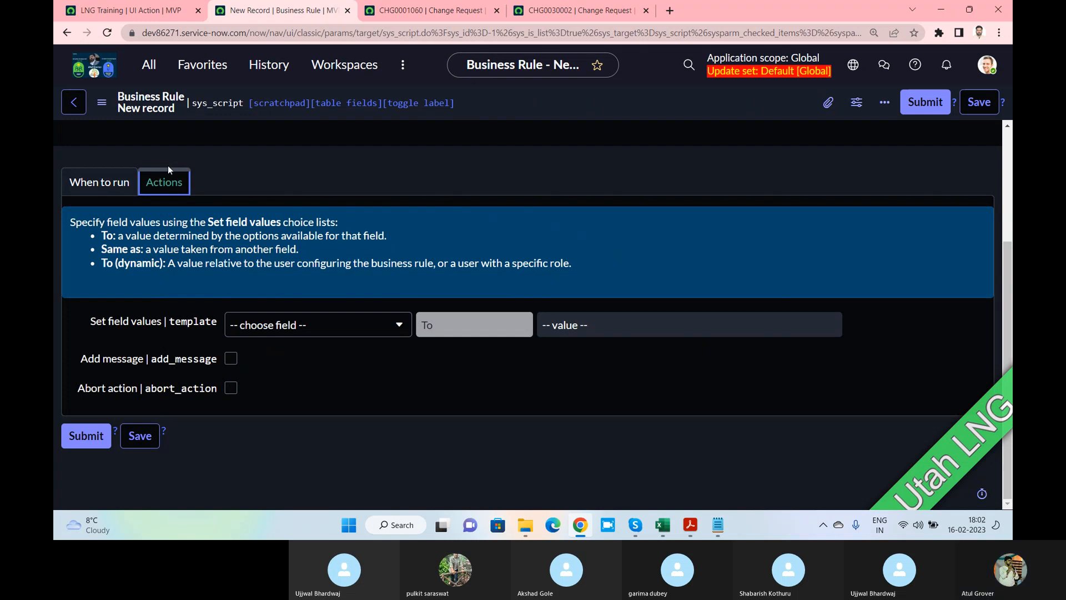
# Add a Set field values row setting Category to Telecom
pyautogui.click(293, 328)
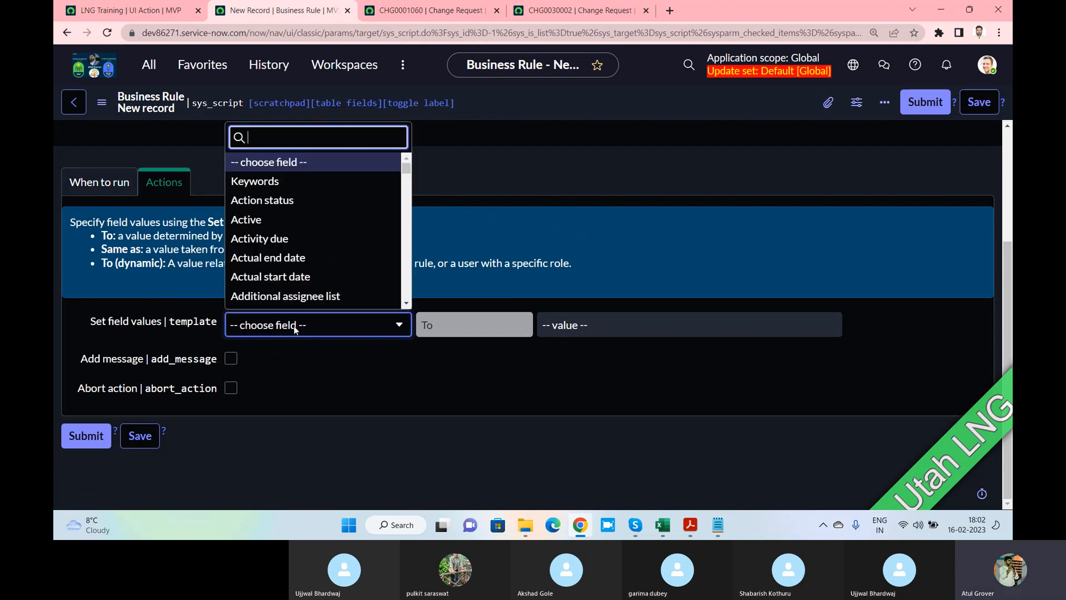
pyautogui.write('cate')
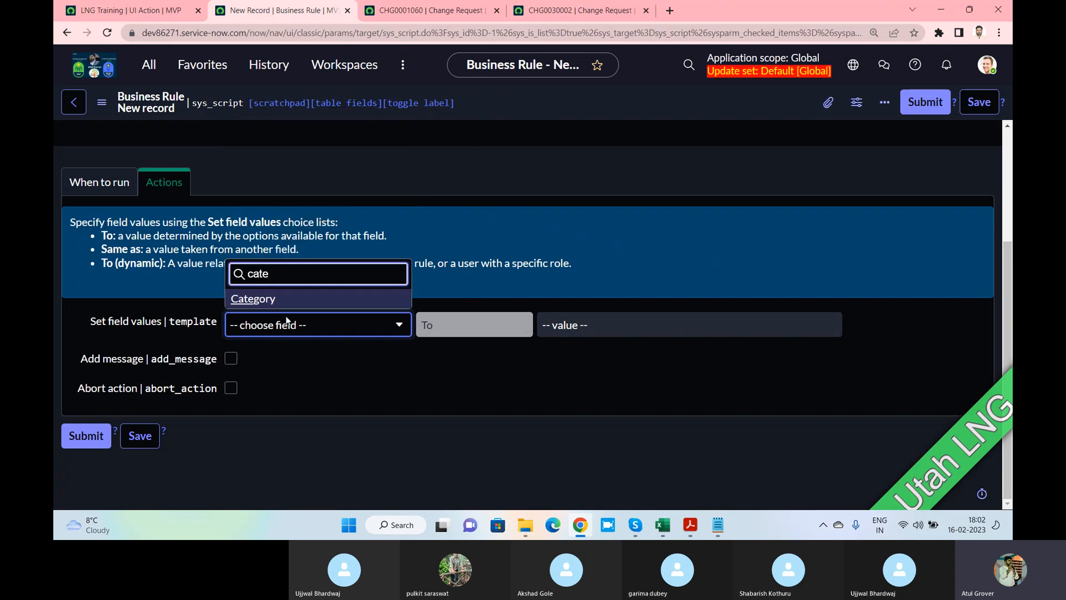
pyautogui.click(391, 299)
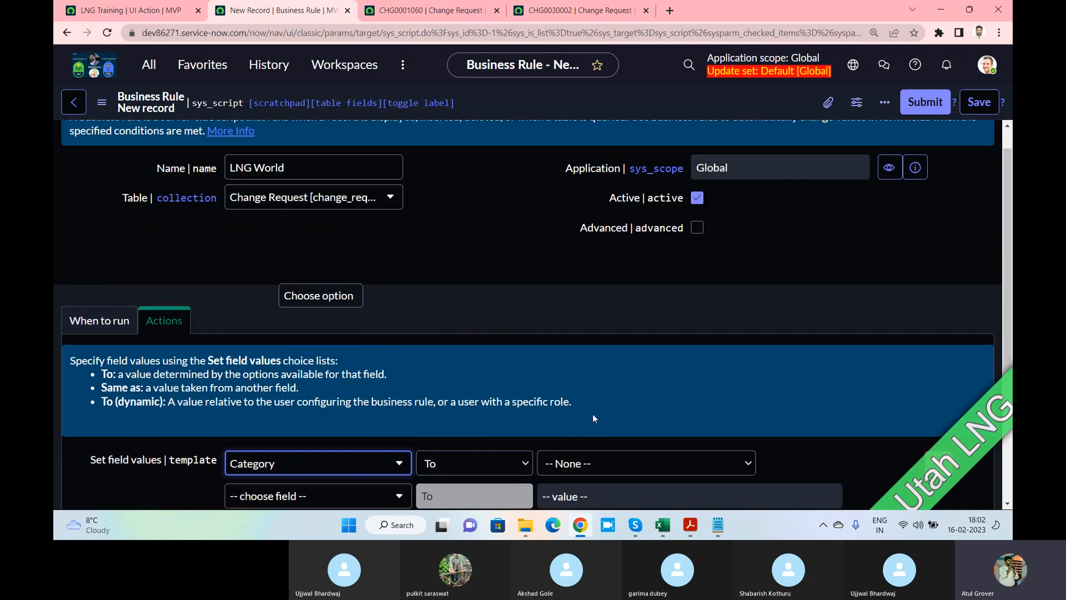
pyautogui.scroll(-2, 592, 414)
pyautogui.click(573, 339)
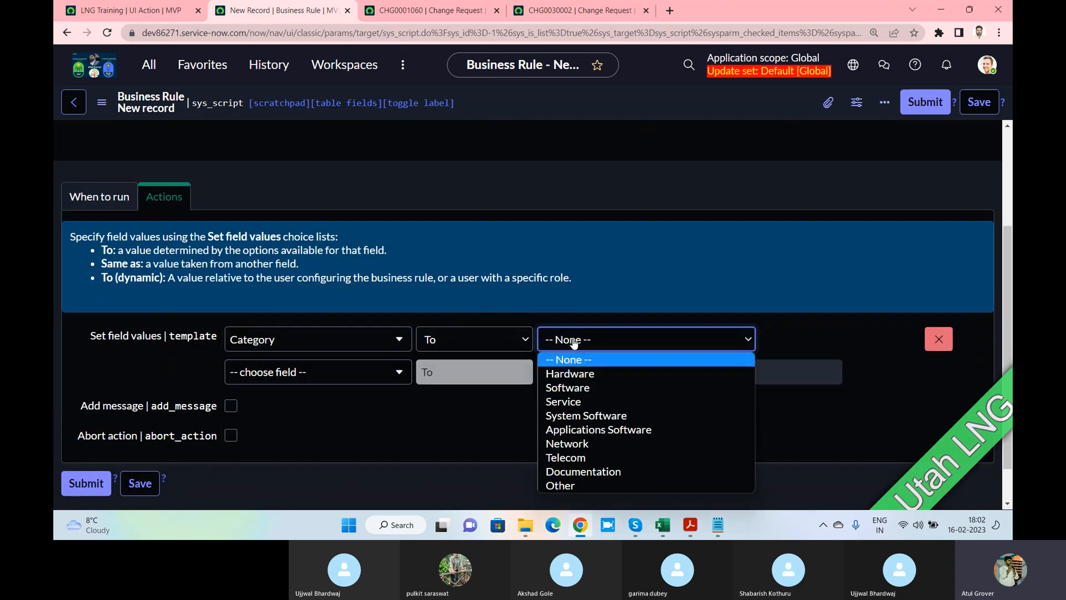
pyautogui.click(588, 458)
# Start a second field row and search its field list for 'desc'
pyautogui.click(344, 370)
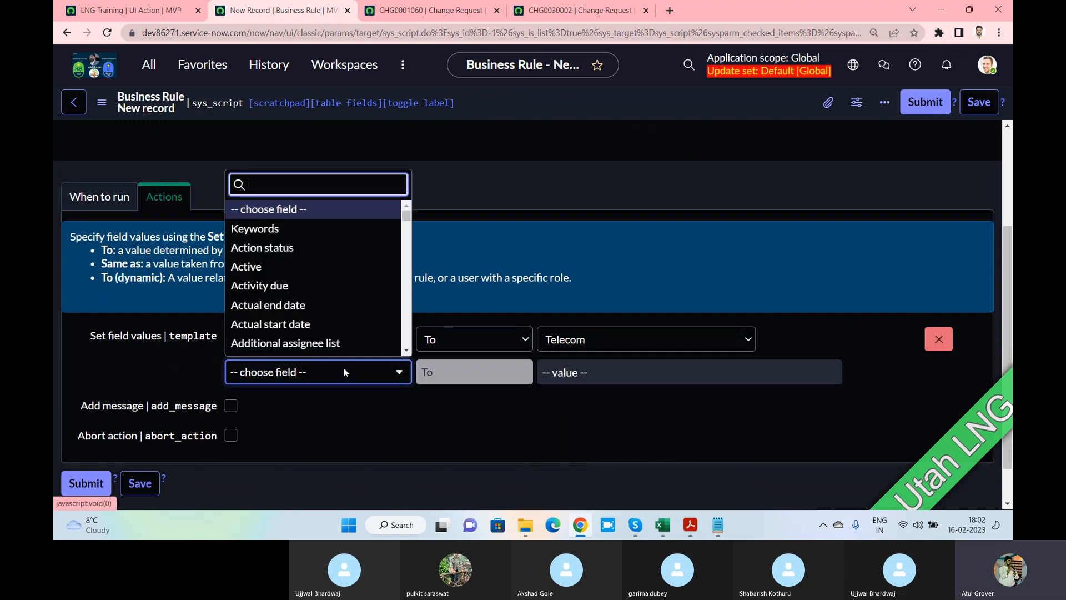
pyautogui.write('shro')
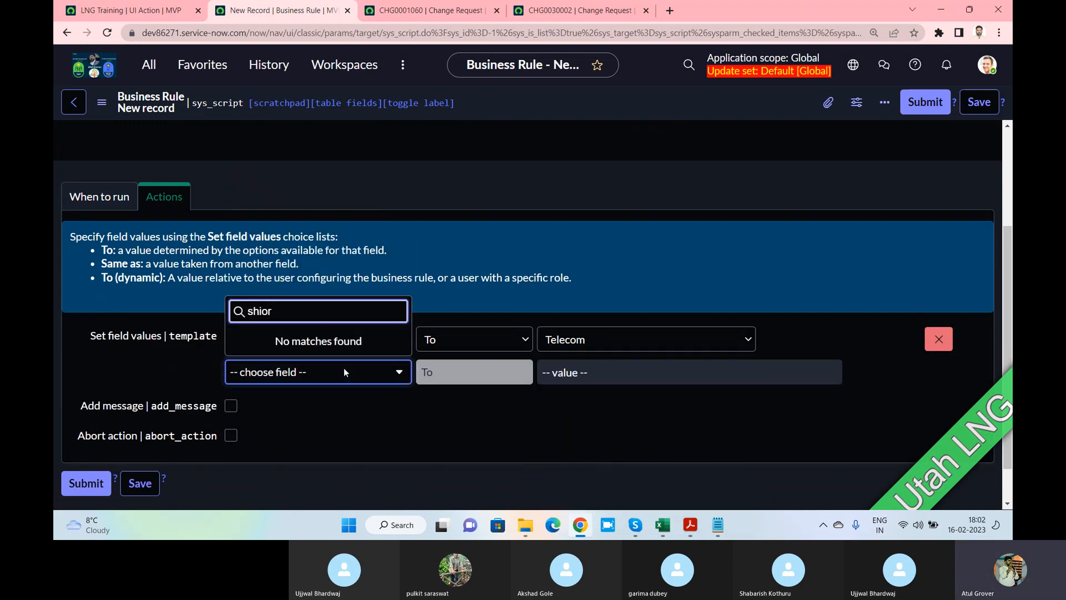
pyautogui.press('BackSpace')
pyautogui.press('BackSpace')
pyautogui.write('d')
pyautogui.press('BackSpace')
pyautogui.press('BackSpace')
pyautogui.press('BackSpace')
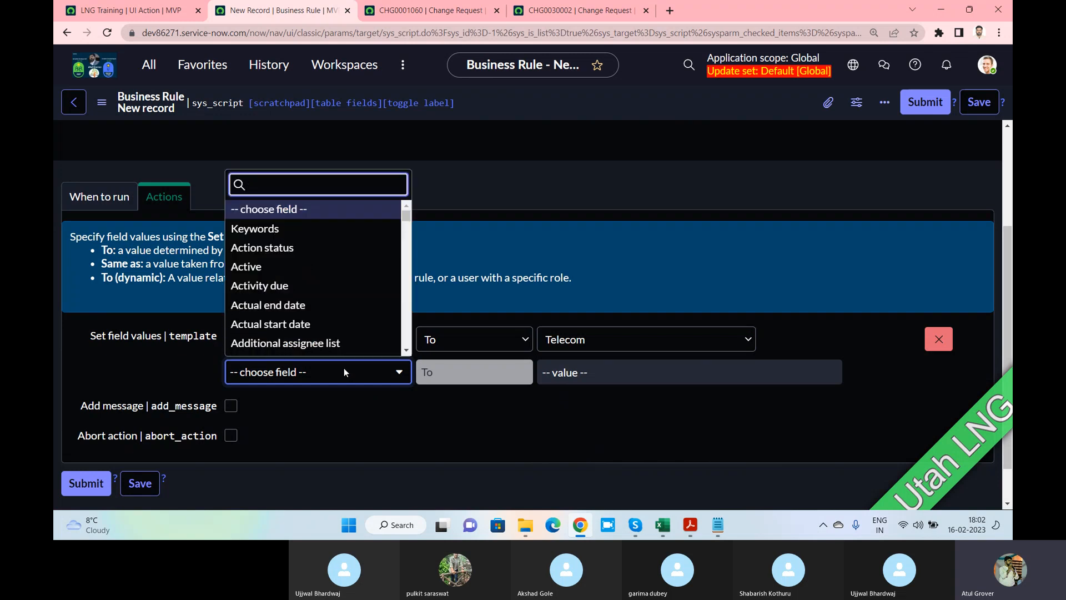
pyautogui.write('desc')
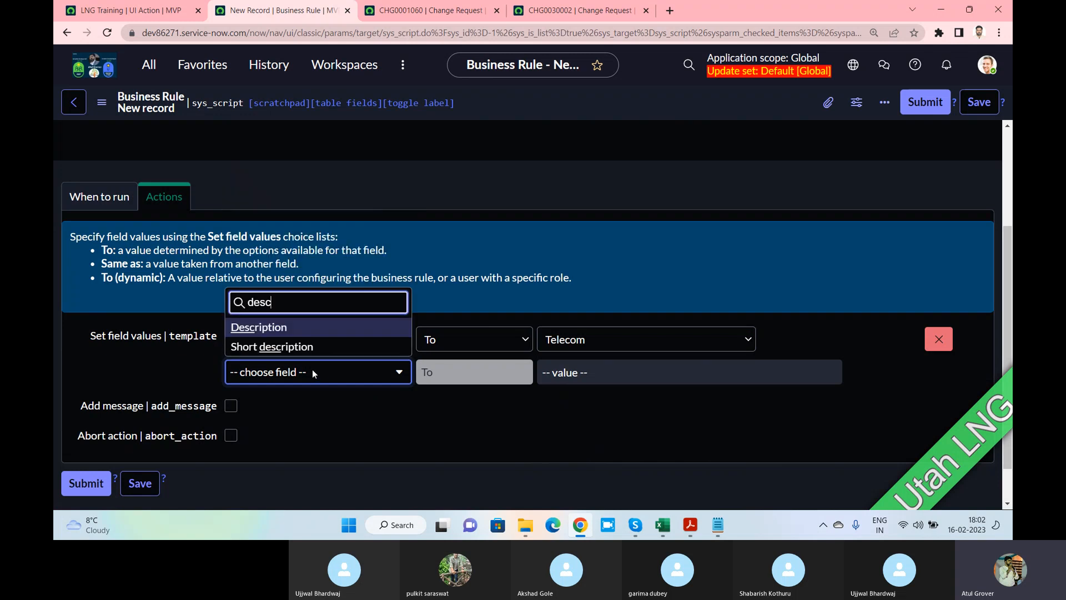
# Set the second field, Description, to the value 'LearnN Grow'
pyautogui.click(259, 326)
pyautogui.click(570, 419)
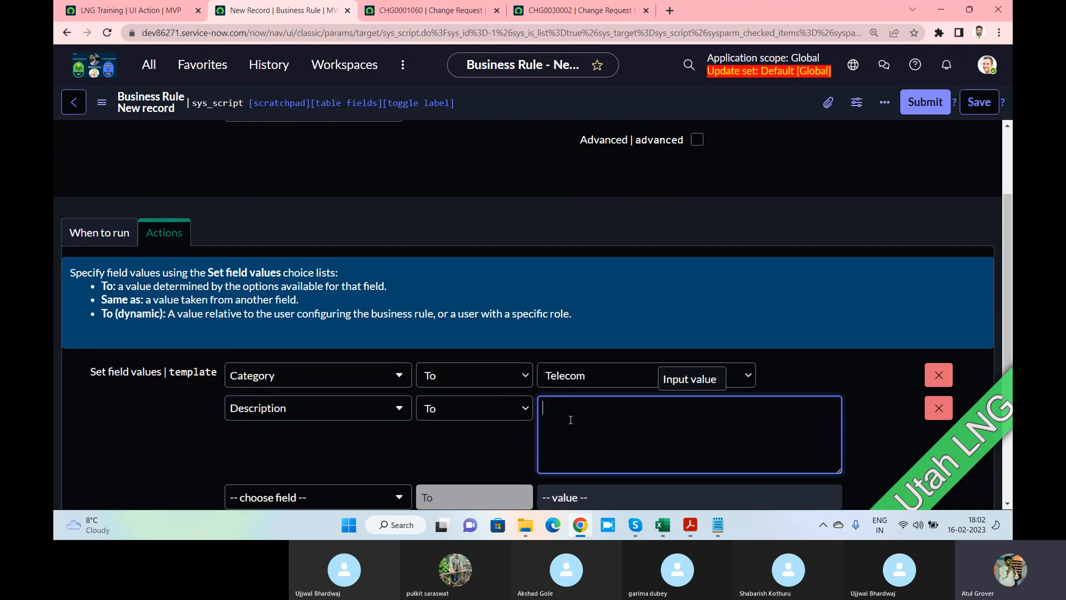
pyautogui.write('Le')
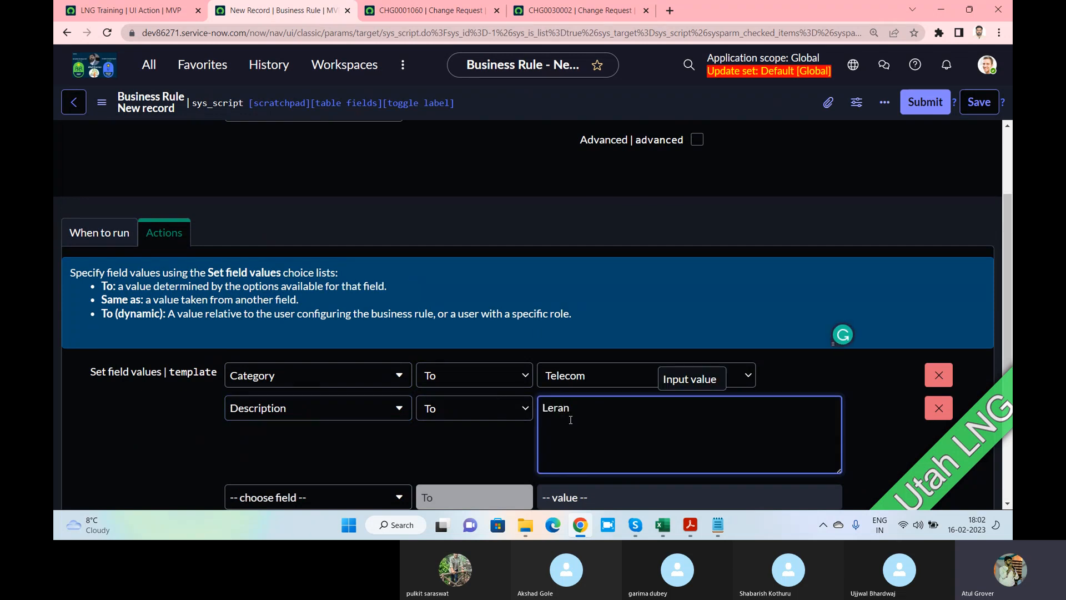
pyautogui.write('arnN Gr')
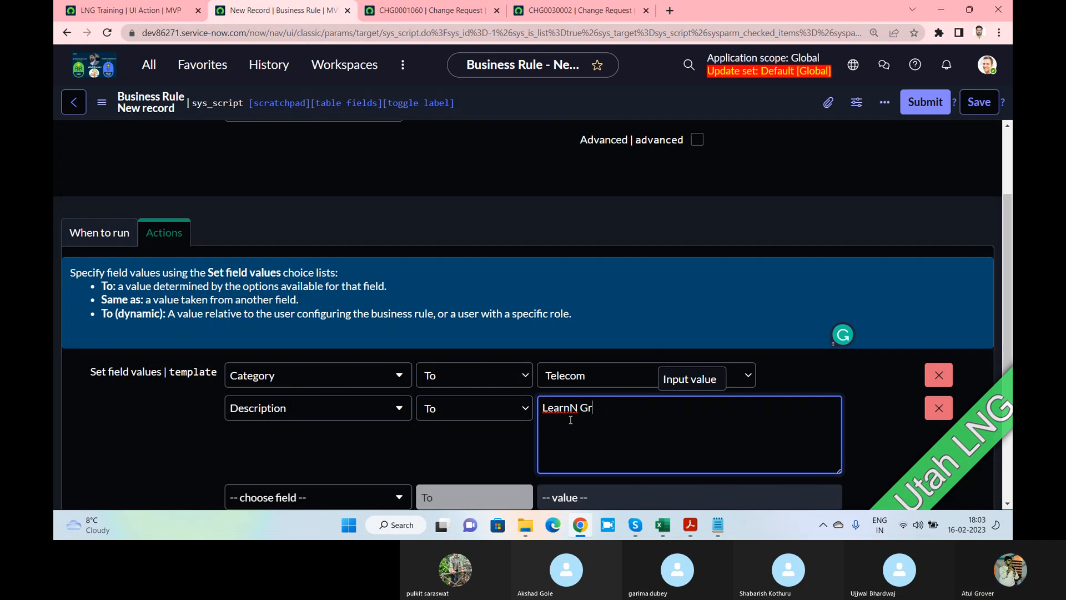
pyautogui.write('woow')
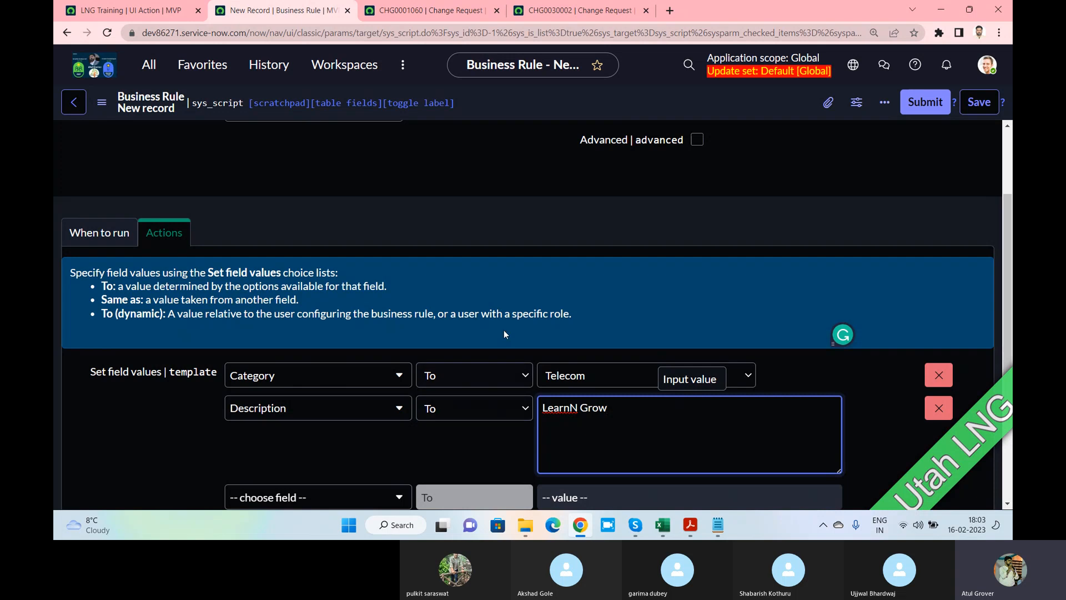
pyautogui.scroll(-3, 504, 334)
pyautogui.moveTo(607, 236); pyautogui.dragTo(580, 238)
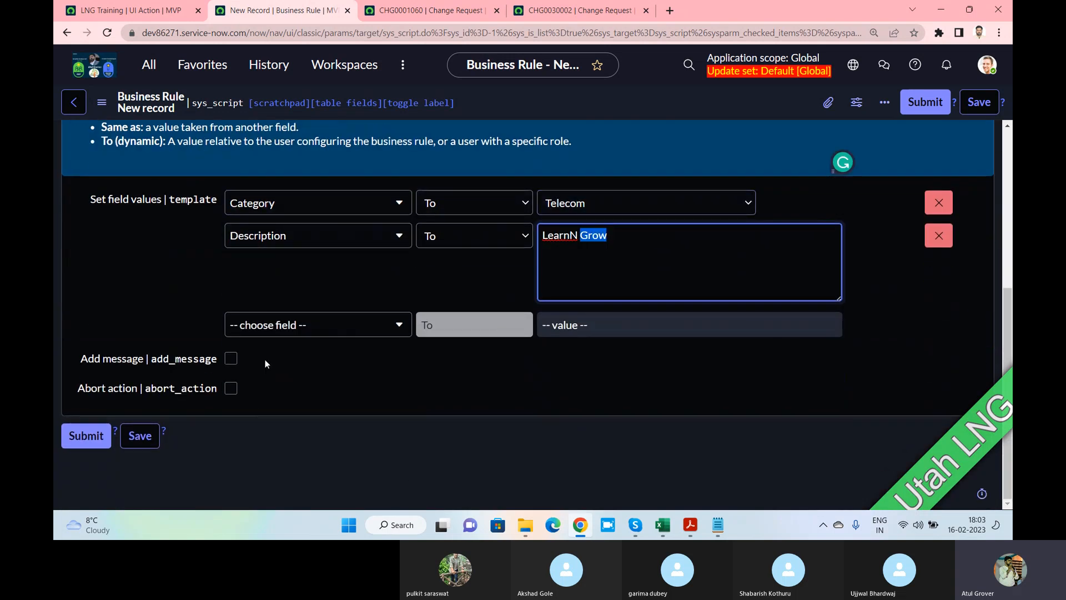
# Have the rule add the message 'Thanks for contacting.', with Abort action left unchecked
pyautogui.click(231, 358)
pyautogui.scroll(-3, 295, 464)
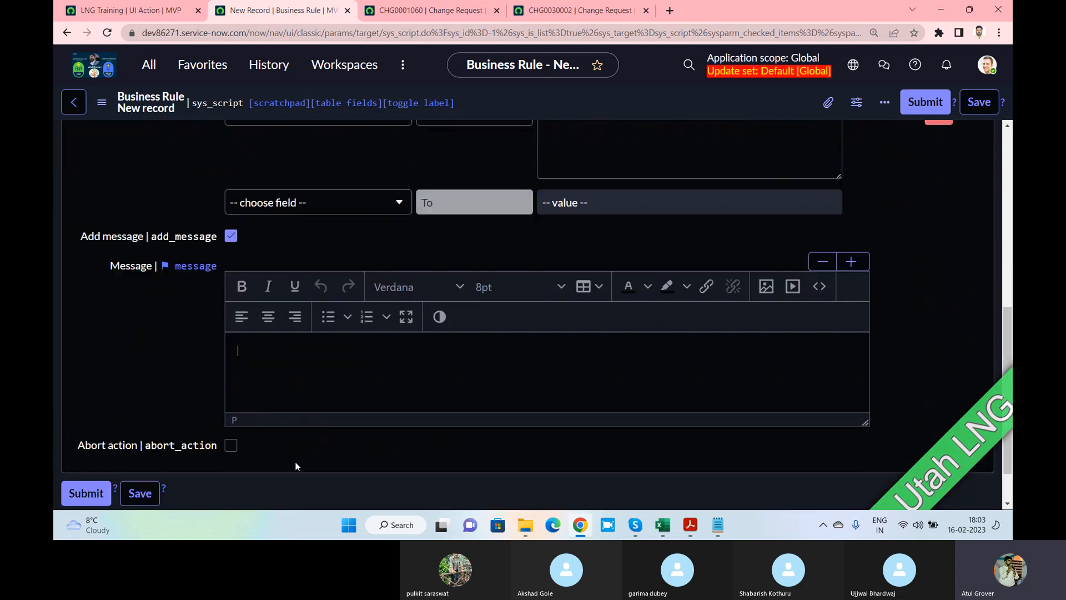
pyautogui.write('Thanks for ')
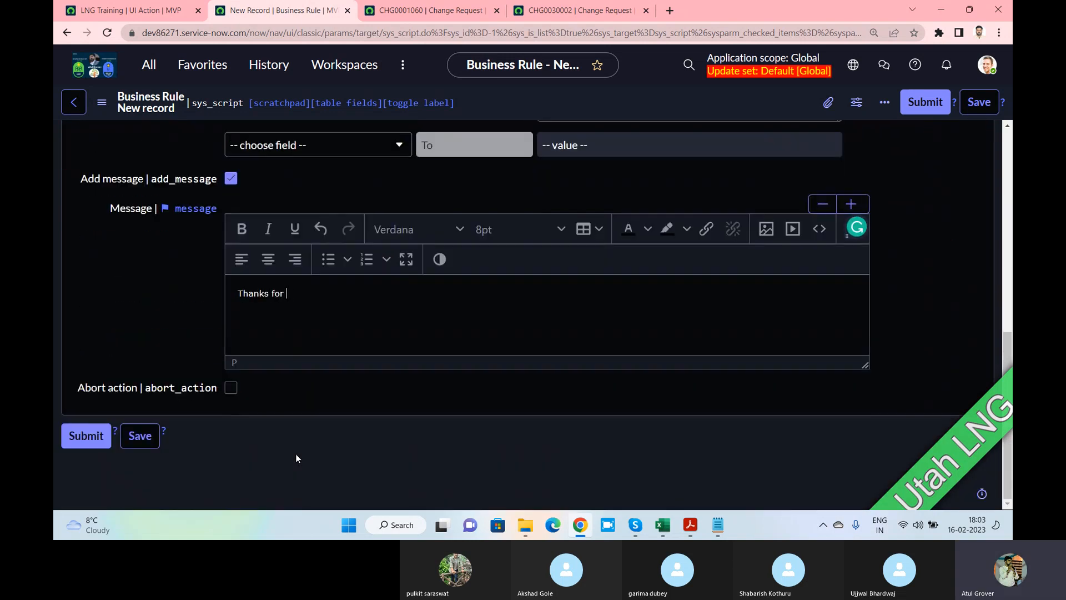
pyautogui.write('contacting/')
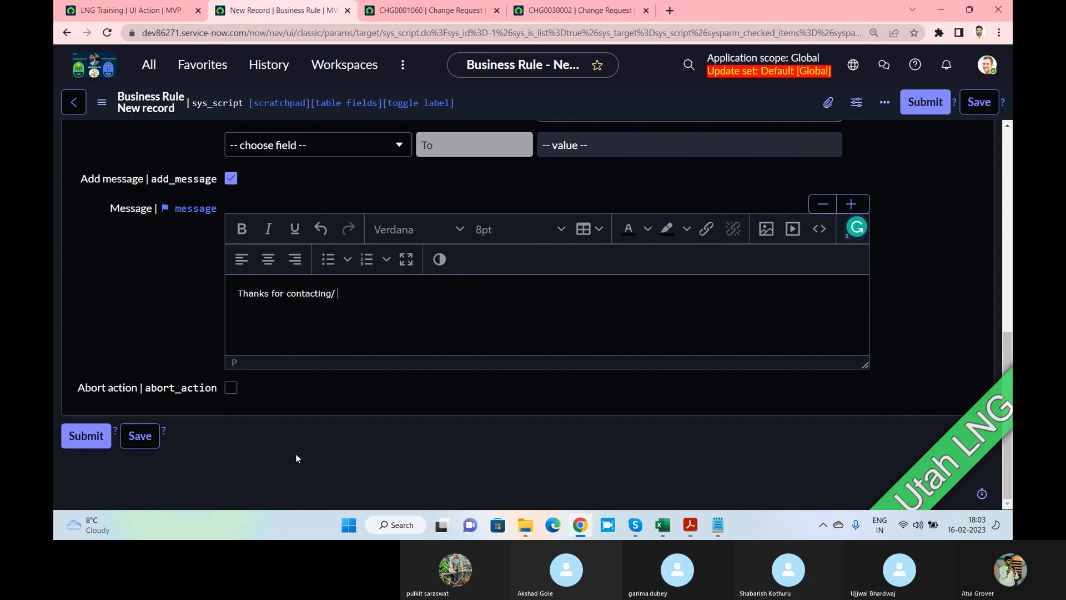
pyautogui.press('BackSpace')
pyautogui.press('BackSpace')
pyautogui.write('.')
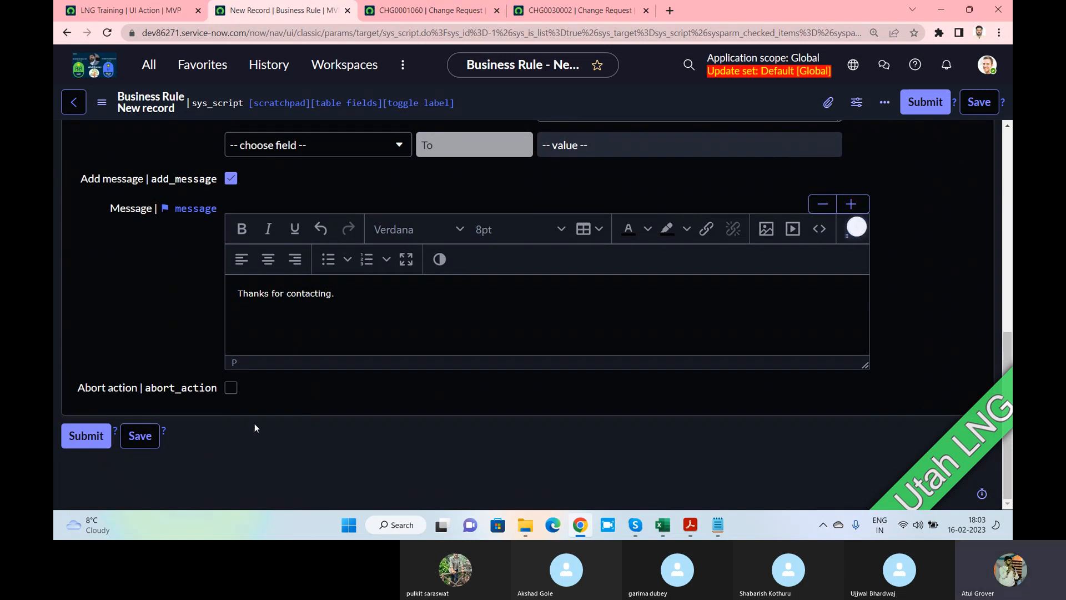
pyautogui.click(230, 388)
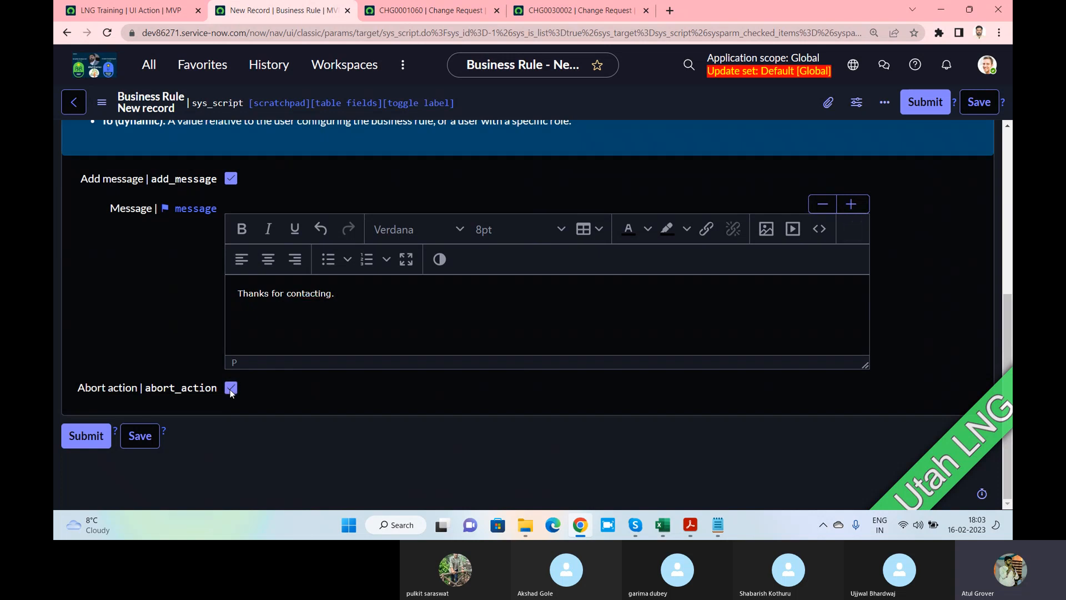
pyautogui.click(231, 388)
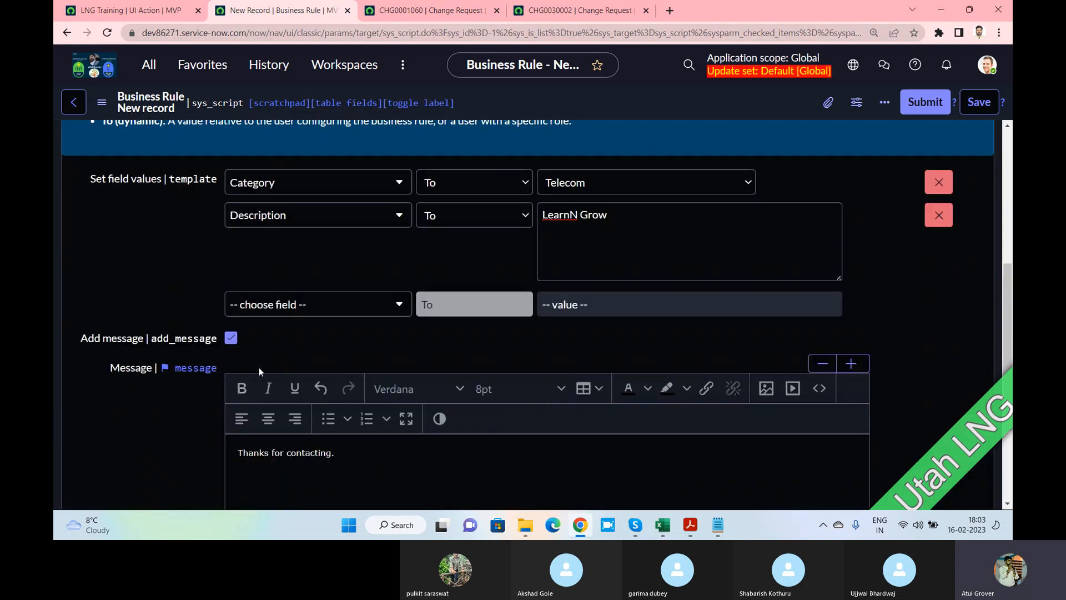
pyautogui.scroll(3, 259, 368)
pyautogui.scroll(2, 260, 372)
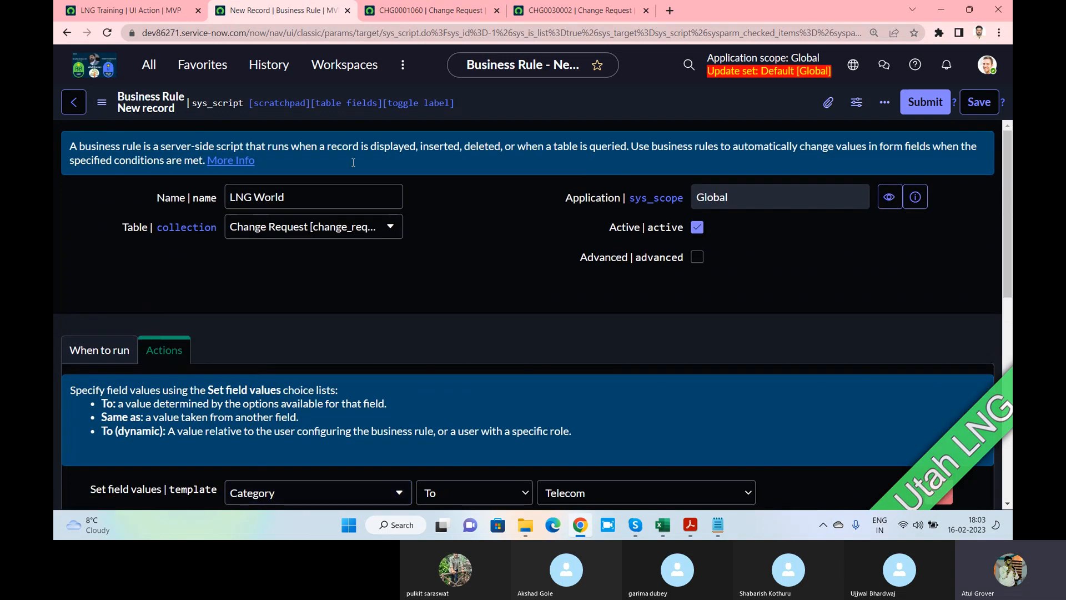
# Save the LNG World business rule and enter LNG as CHG0001060's short description
pyautogui.click(976, 110)
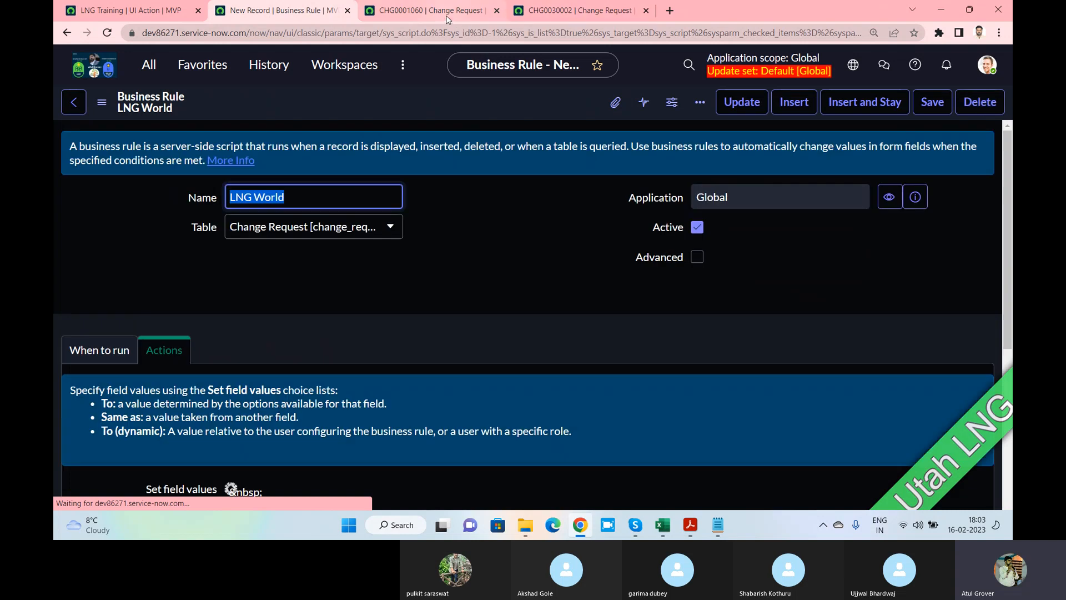
pyautogui.click(447, 15)
pyautogui.scroll(-5, 475, 263)
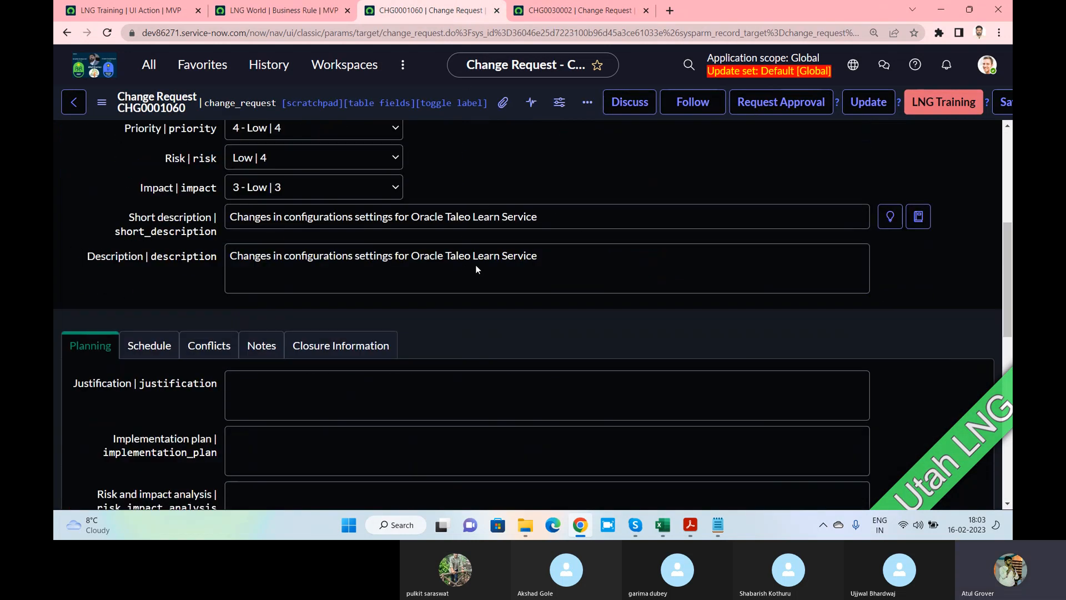
pyautogui.moveTo(550, 220); pyautogui.dragTo(59, 191)
pyautogui.write('LNG')
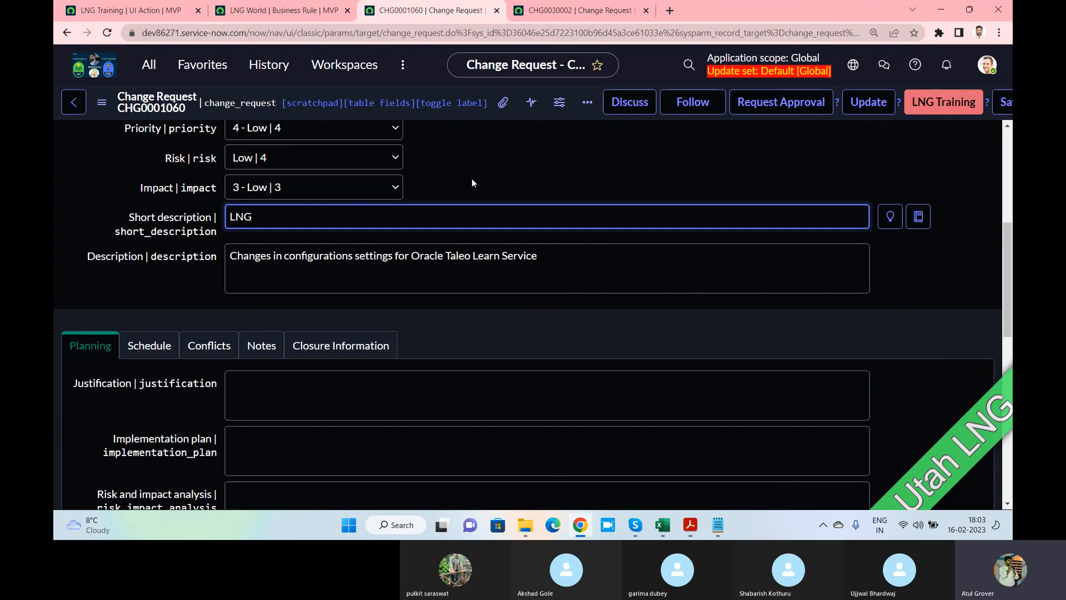
# Save change request CHG0001060 through the form header's context menu
pyautogui.scroll(2, 473, 176)
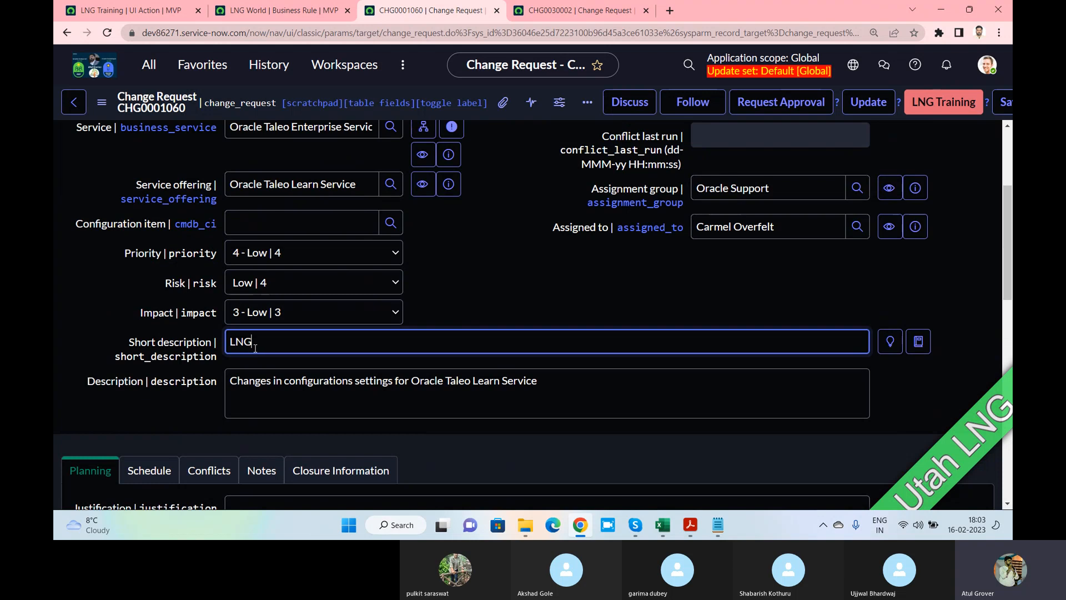
pyautogui.scroll(1, 337, 322)
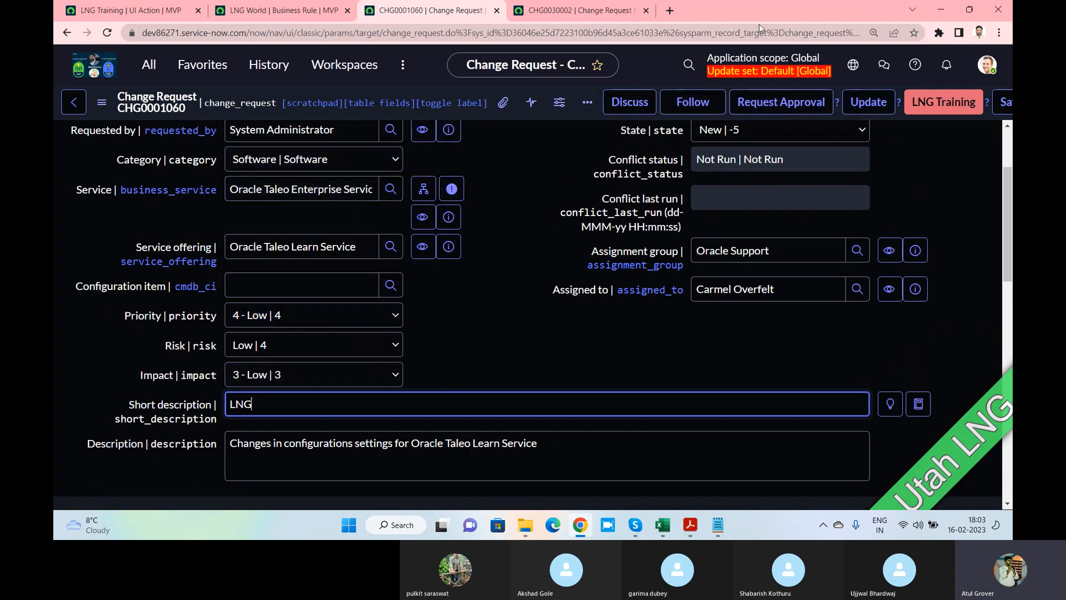
pyautogui.click(1003, 103)
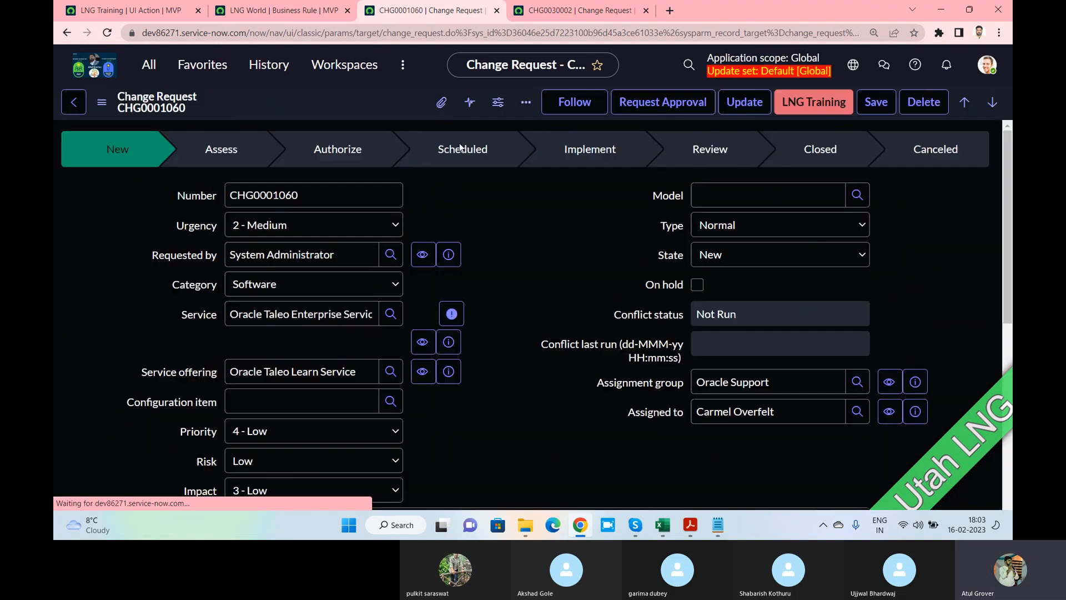
pyautogui.scroll(-5, 405, 234)
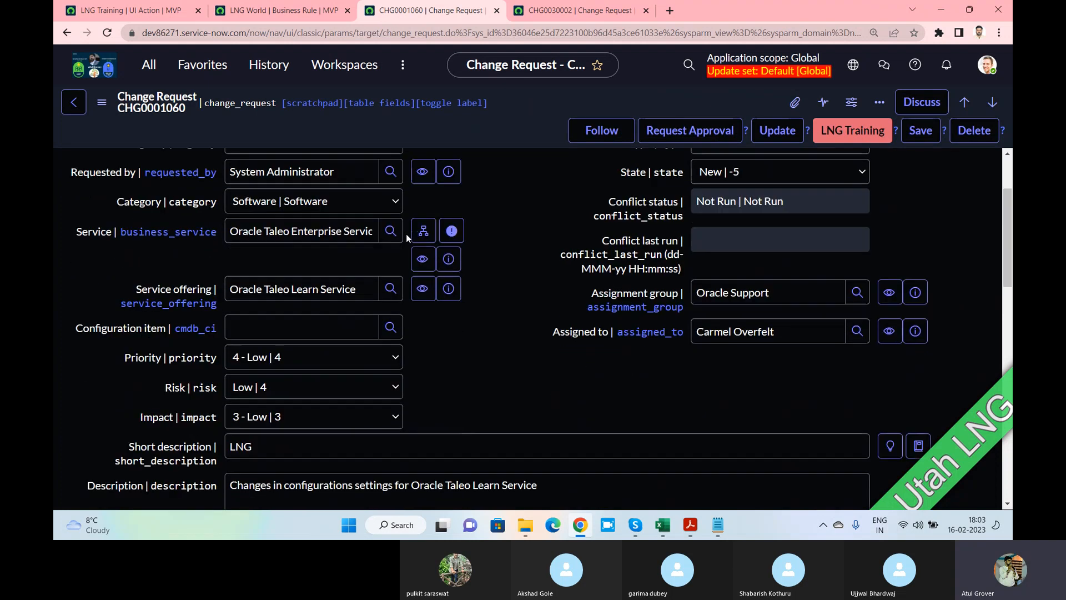
pyautogui.scroll(5, 405, 234)
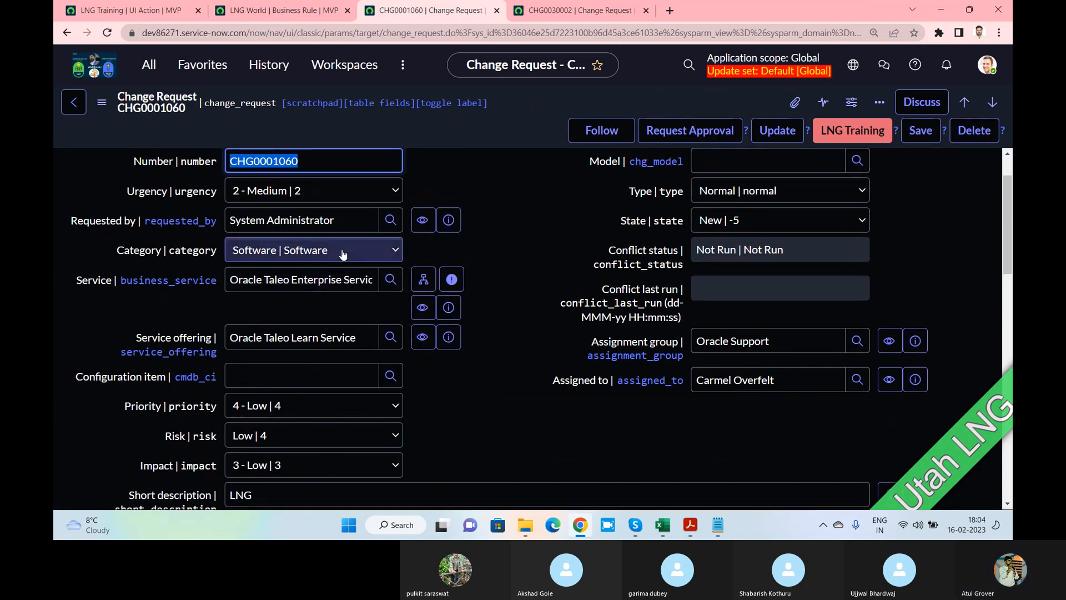
pyautogui.rightClick(477, 131)
pyautogui.click(498, 144)
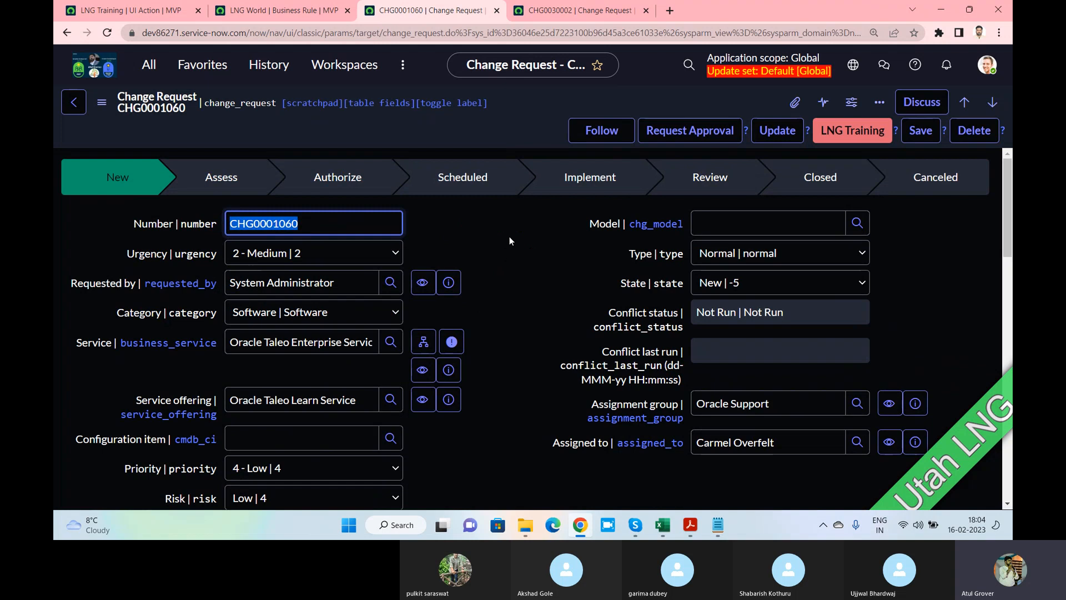
# Review LNG World's actions and When to run settings (Insert, short description contains LNG), then save it
pyautogui.click(273, 12)
pyautogui.scroll(-8, 351, 261)
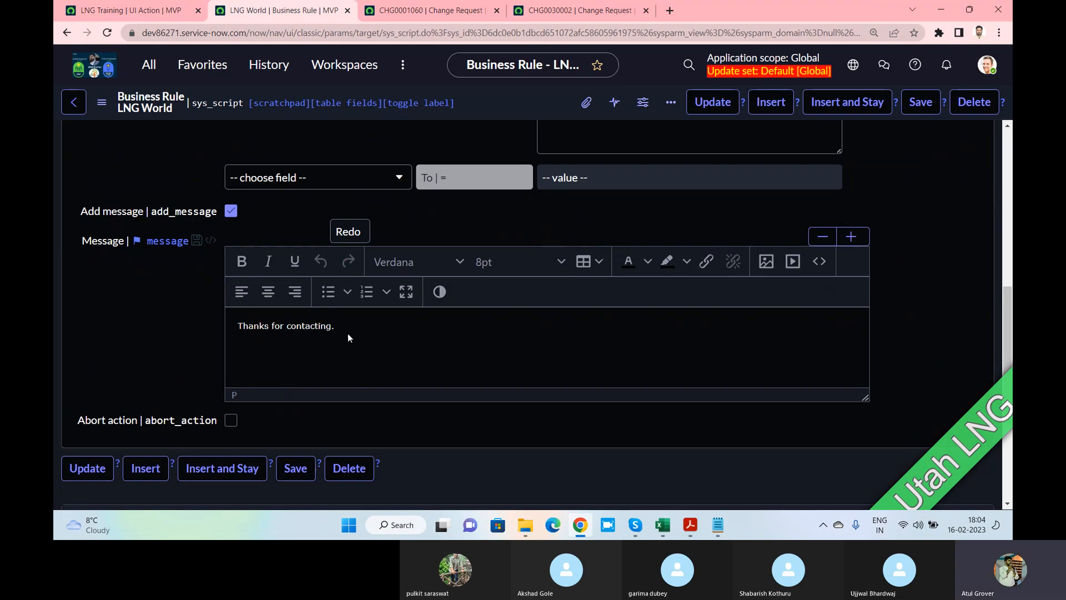
pyautogui.scroll(2, 352, 315)
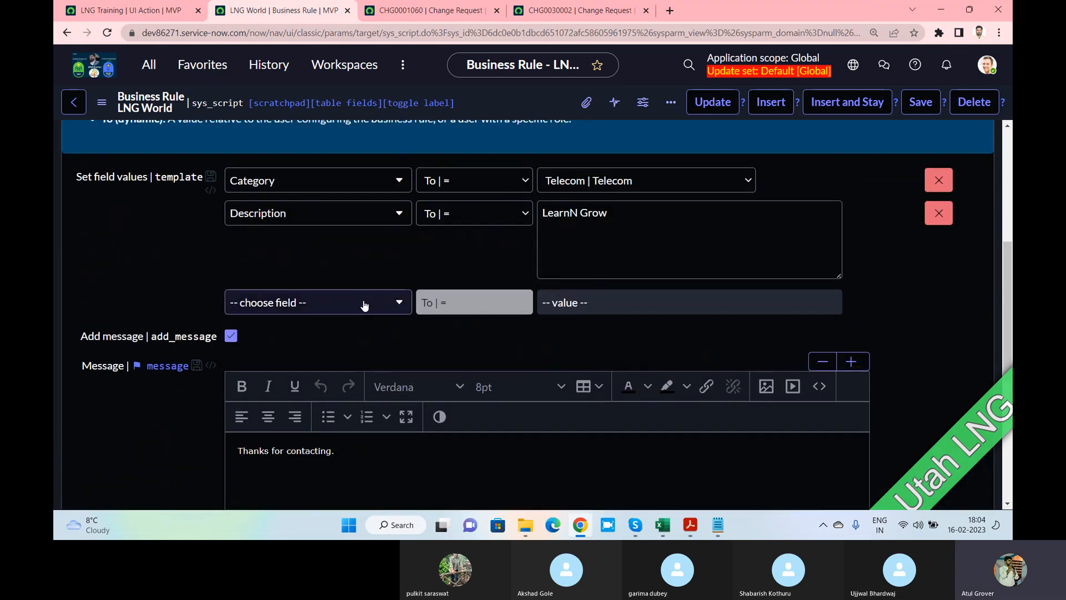
pyautogui.scroll(1, 439, 236)
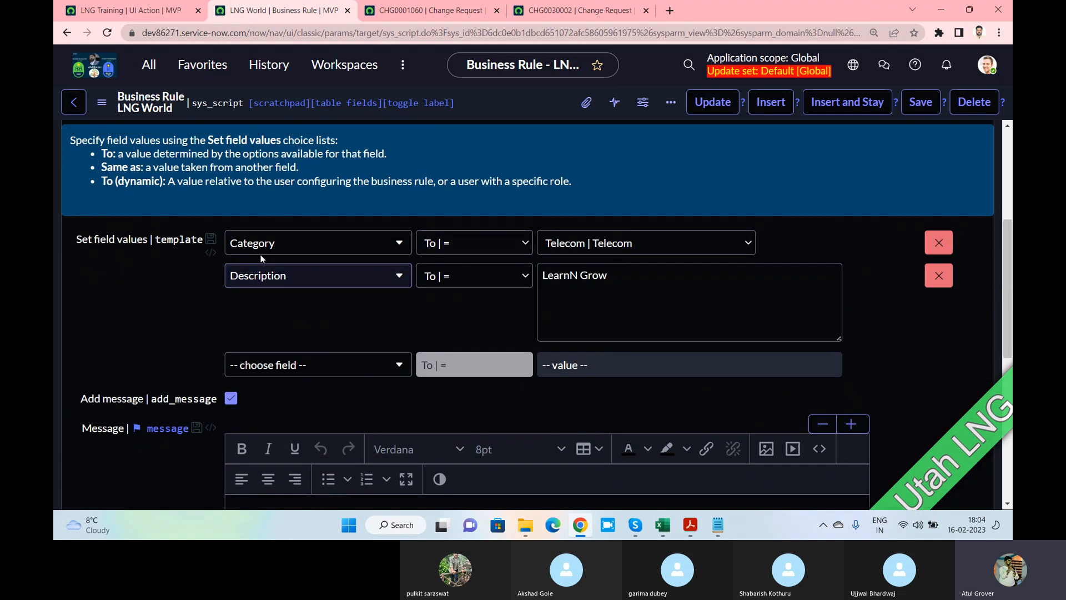
pyautogui.click(515, 278)
pyautogui.click(514, 277)
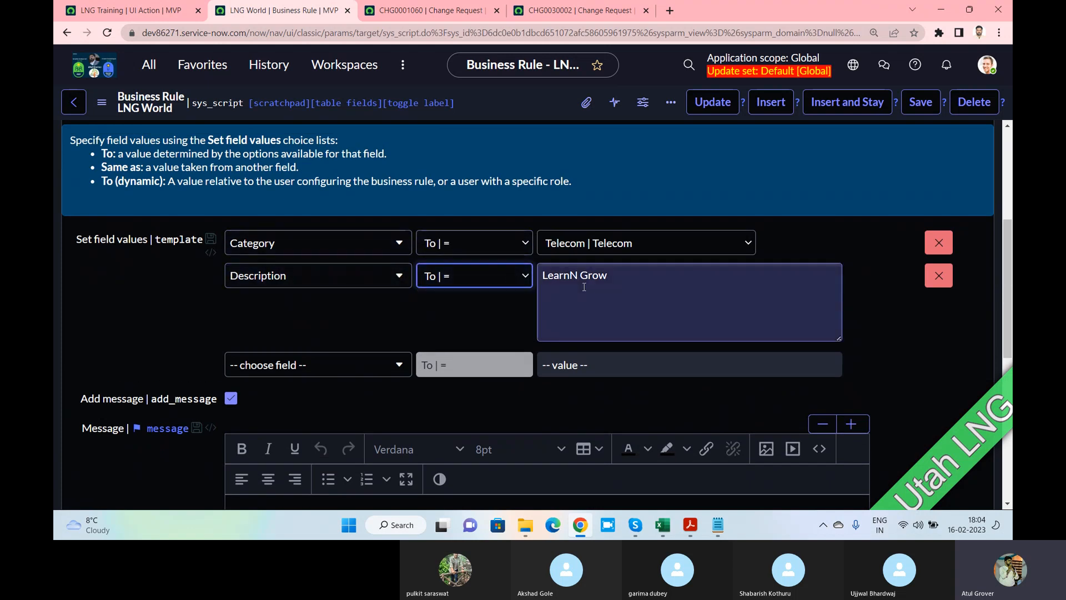
pyautogui.scroll(-2, 555, 266)
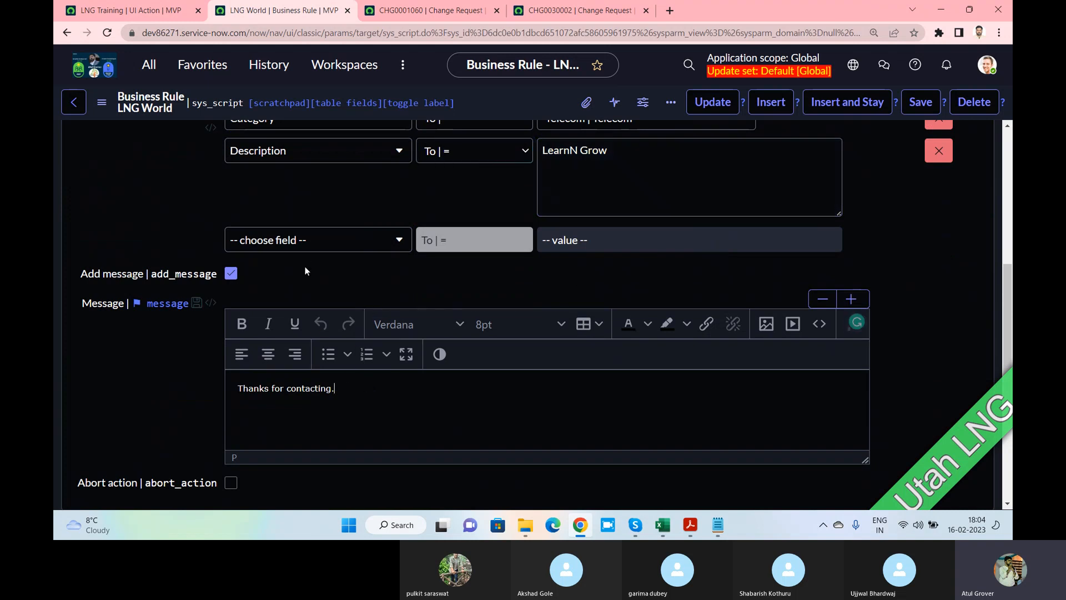
pyautogui.scroll(5, 305, 266)
pyautogui.click(99, 225)
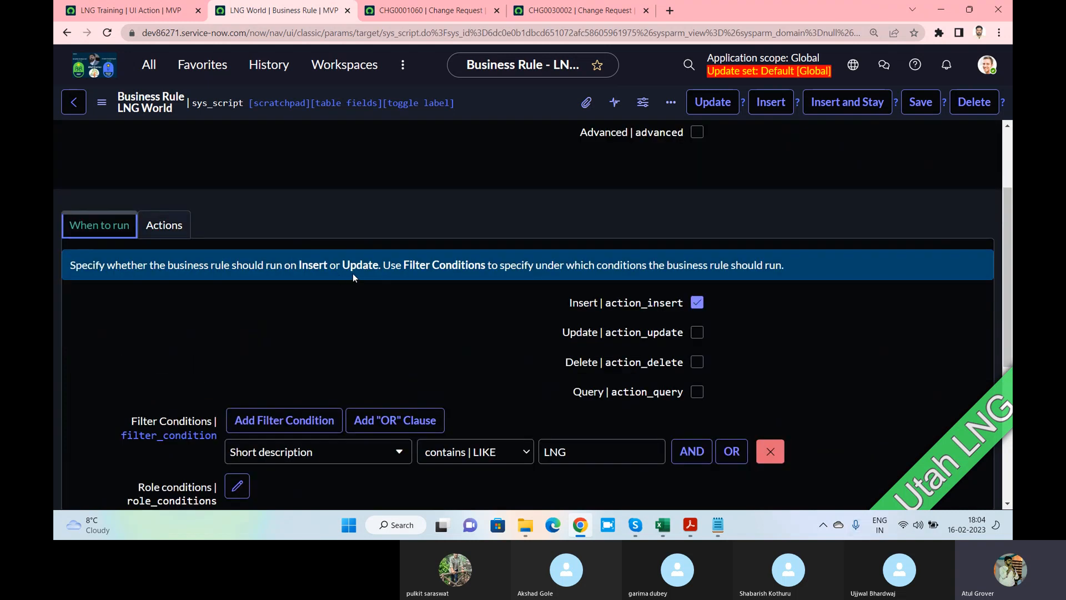
pyautogui.scroll(-4, 352, 273)
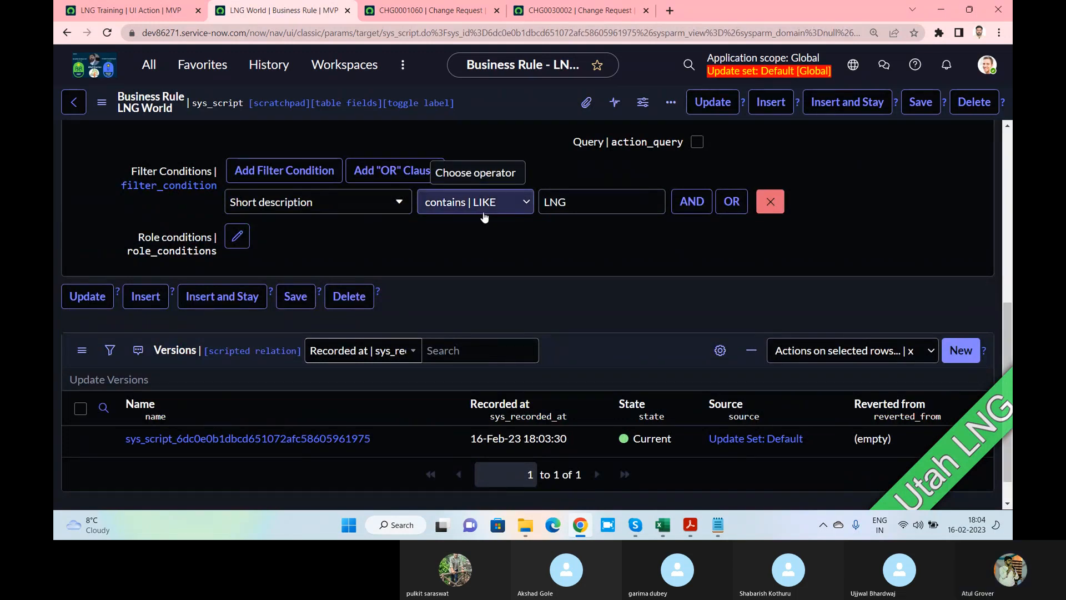
pyautogui.scroll(3, 484, 217)
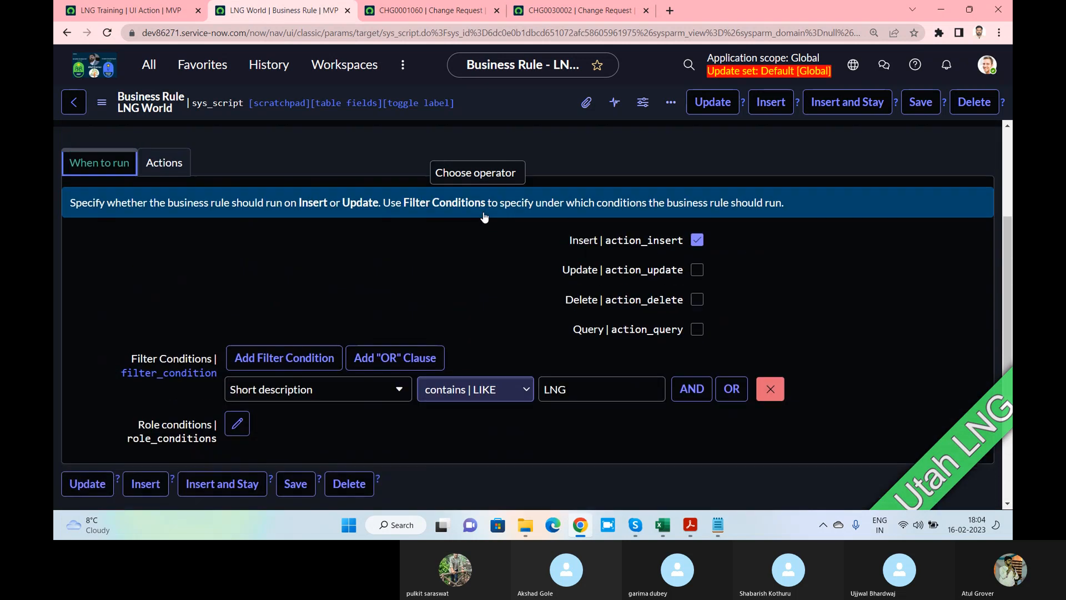
pyautogui.click(922, 102)
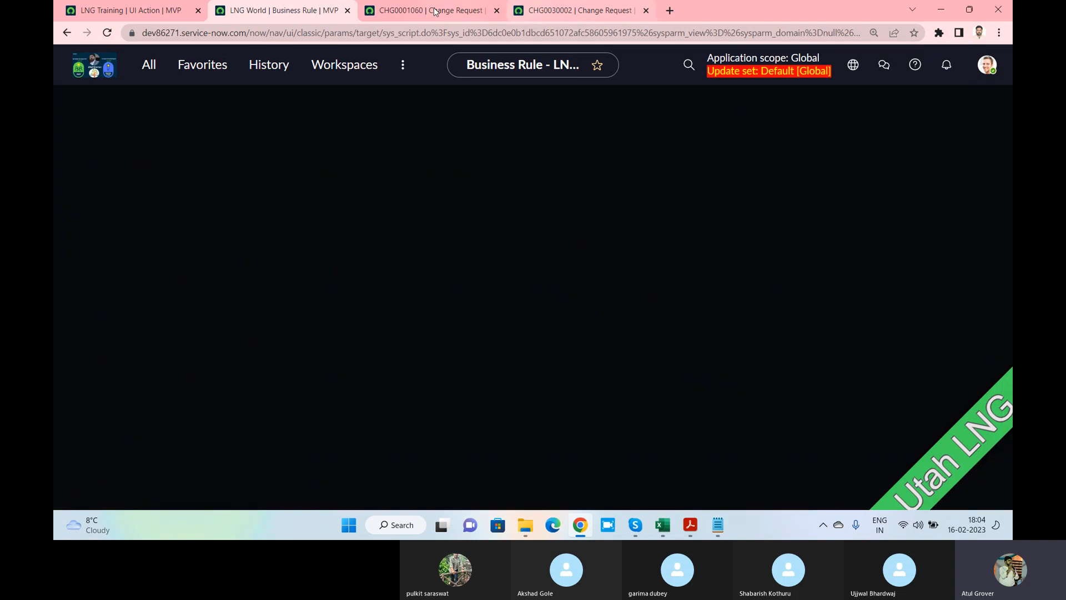
# Save change request CHG0001060 again
pyautogui.click(436, 11)
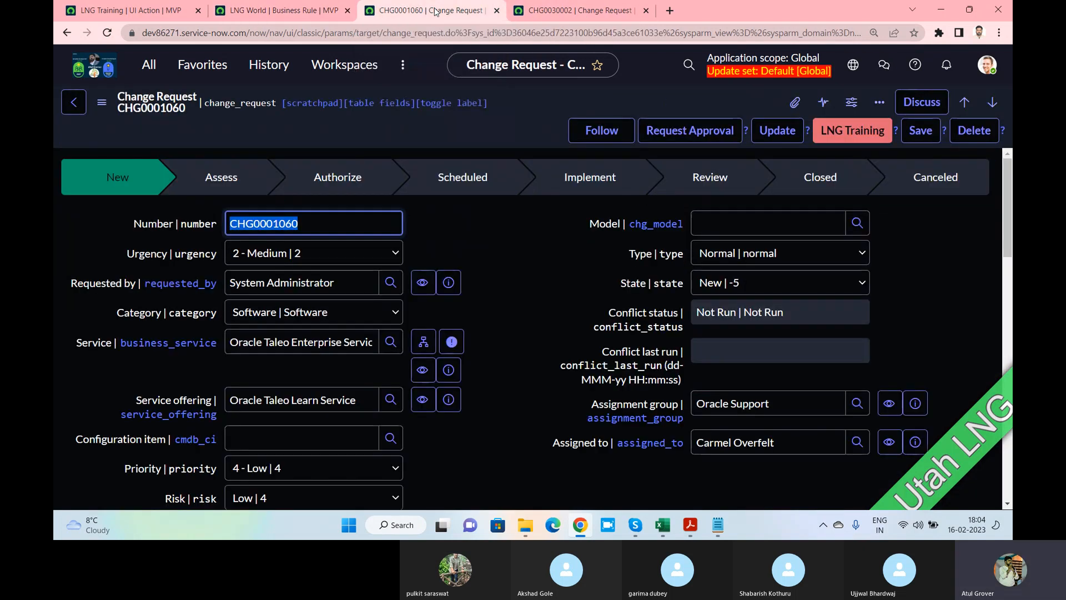
pyautogui.scroll(-5, 462, 158)
pyautogui.scroll(3, 472, 155)
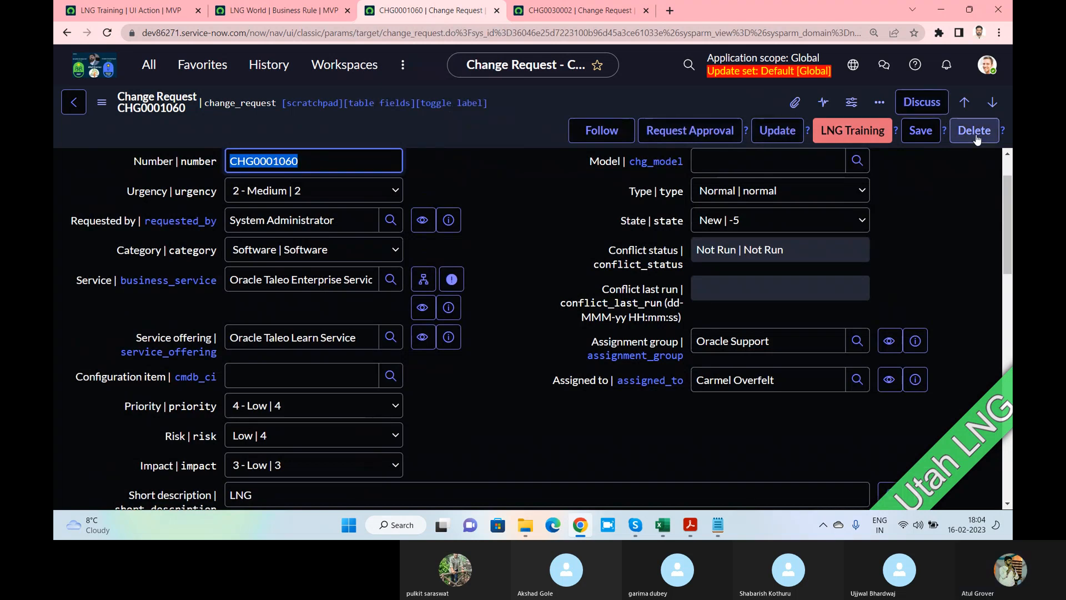
pyautogui.click(920, 136)
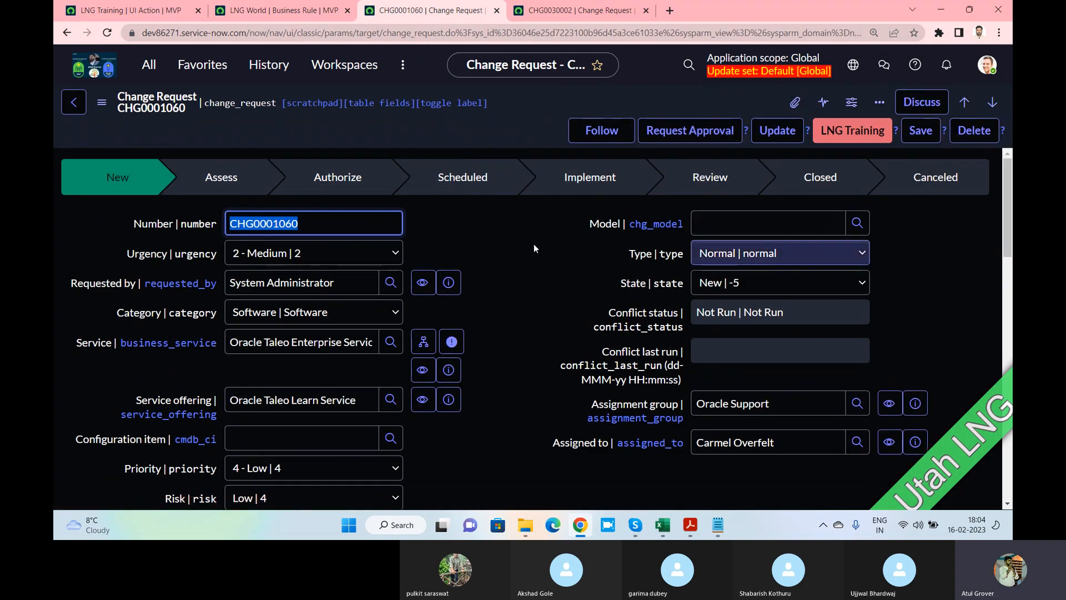
pyautogui.scroll(-3, 534, 248)
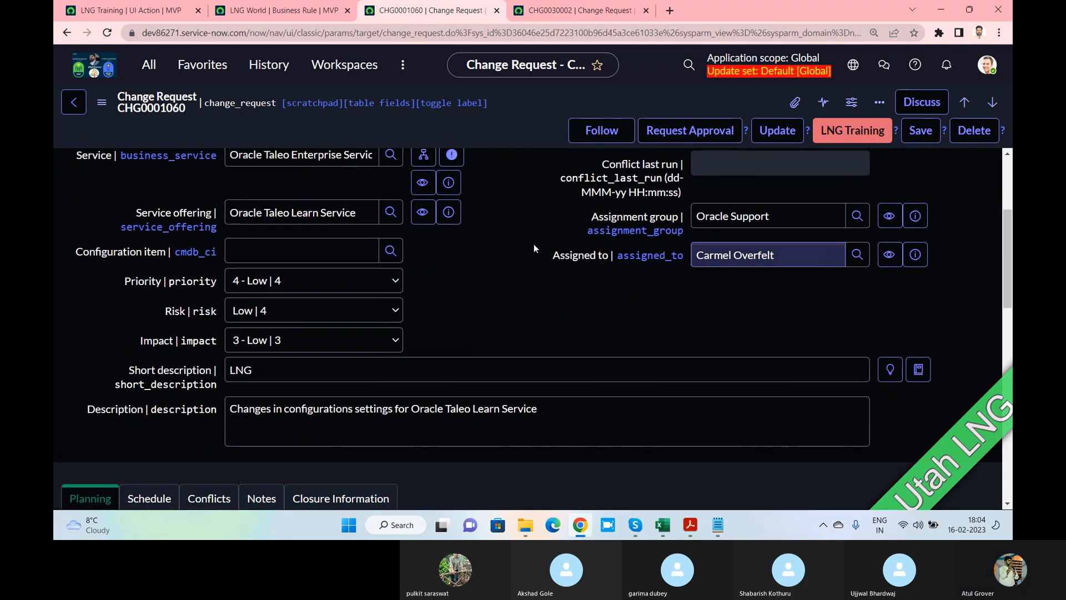
# Copy the change request, replace its description with 'Hello', and submit the copy
pyautogui.click(149, 65)
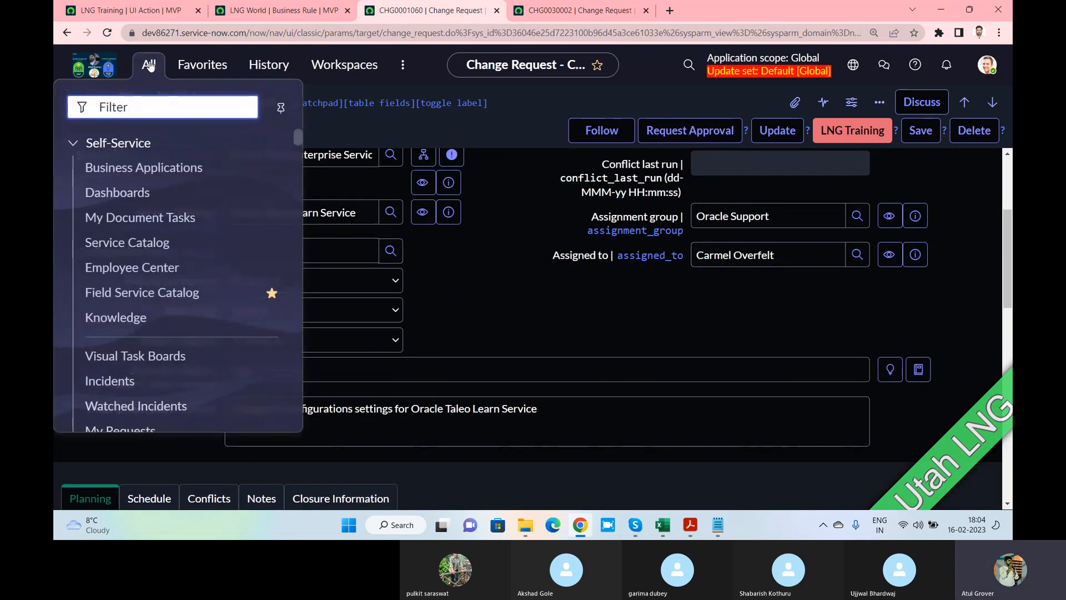
pyautogui.click(350, 129)
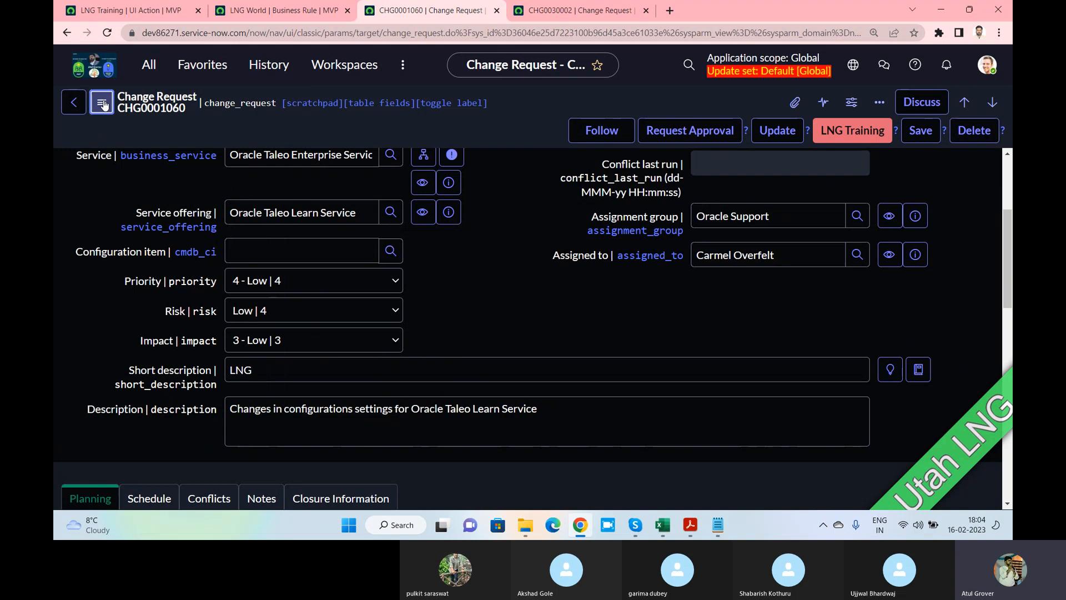
pyautogui.click(102, 104)
pyautogui.click(157, 138)
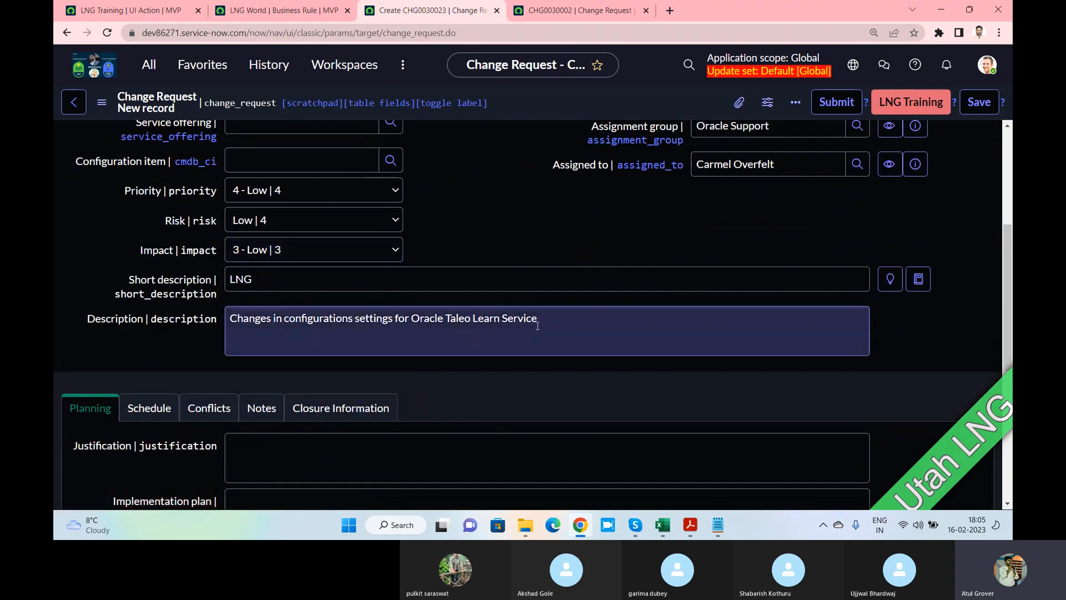
pyautogui.moveTo(539, 322); pyautogui.dragTo(188, 316)
pyautogui.write('Hello')
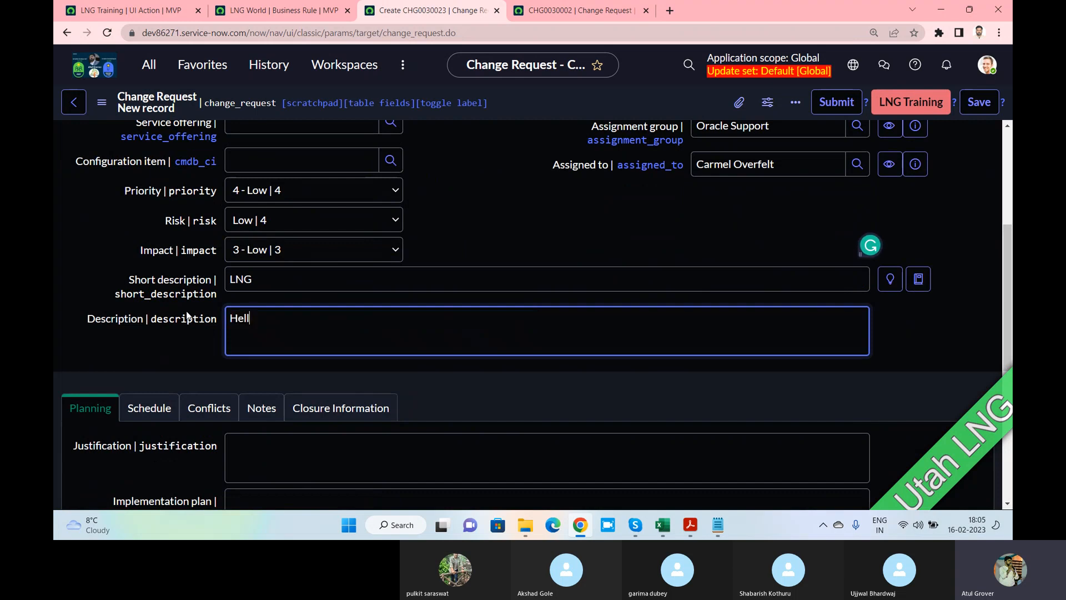
pyautogui.click(843, 110)
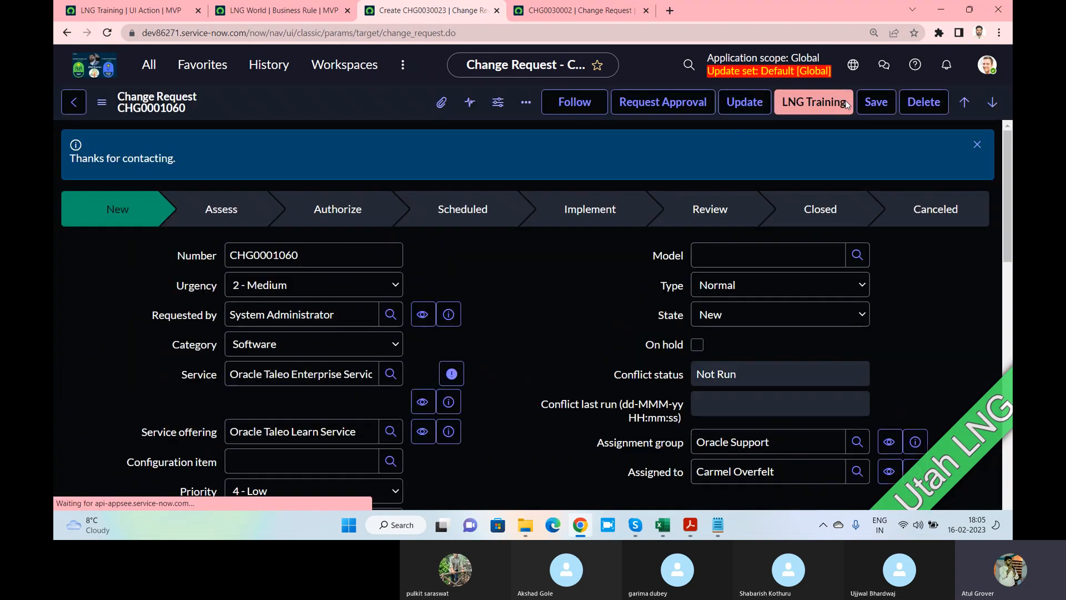
# Select the 'Thanks for contacting.' message, then return to the LNG World rule's When to run section
pyautogui.moveTo(73, 158); pyautogui.dragTo(184, 158)
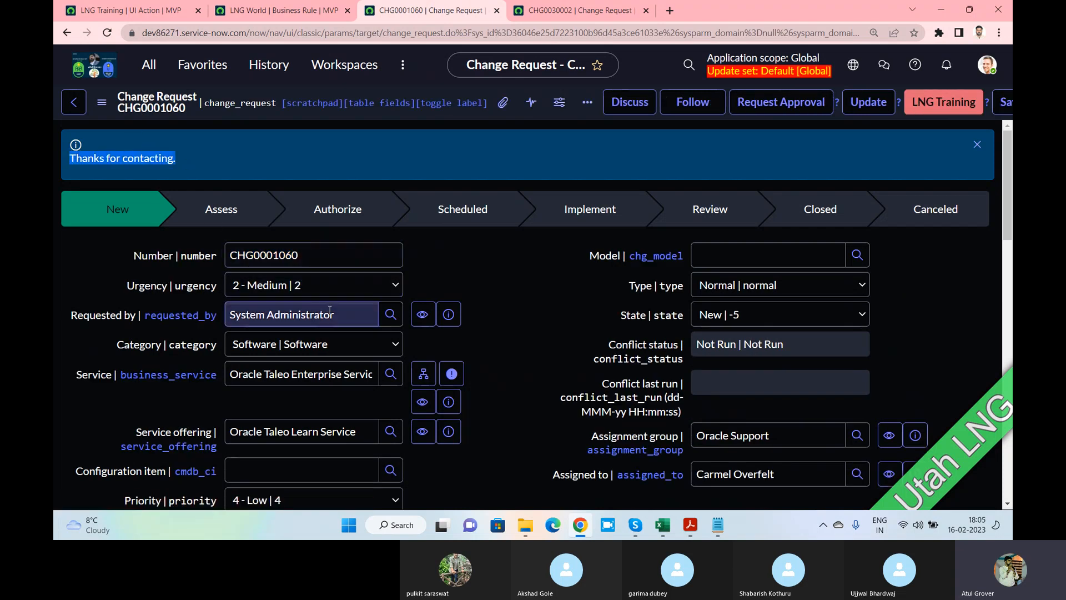
pyautogui.scroll(-1, 330, 311)
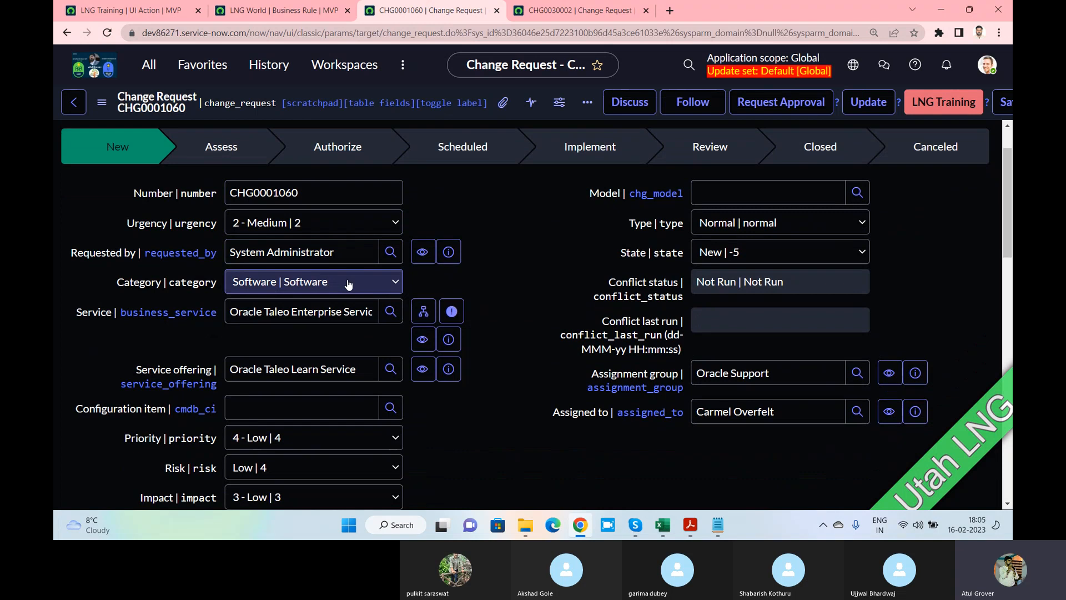
pyautogui.scroll(-3, 349, 284)
pyautogui.moveTo(558, 381); pyautogui.dragTo(182, 355)
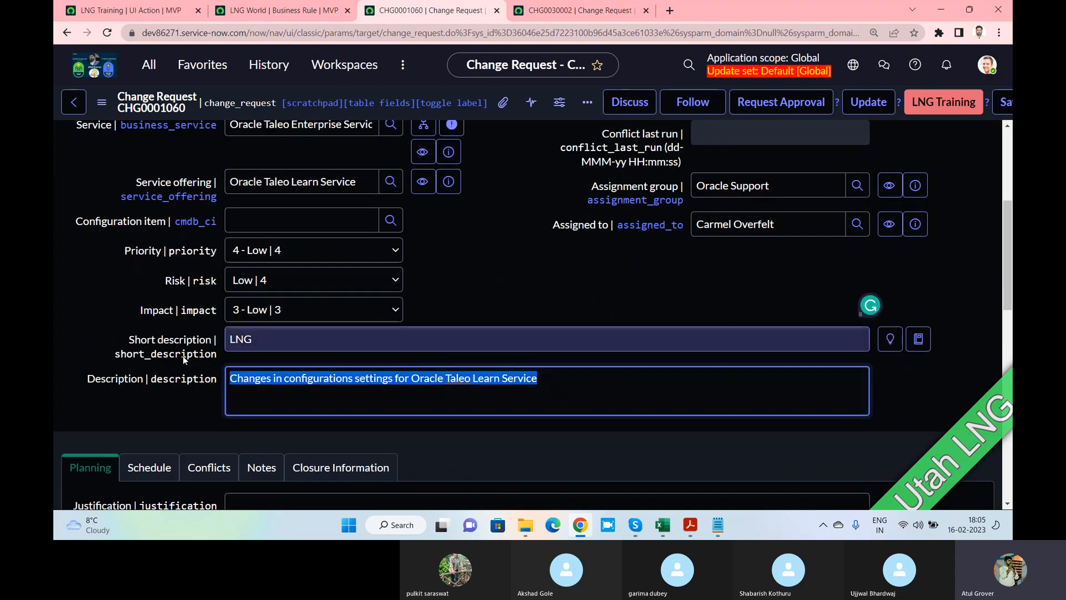
pyautogui.click(259, 15)
pyautogui.scroll(-3, 378, 281)
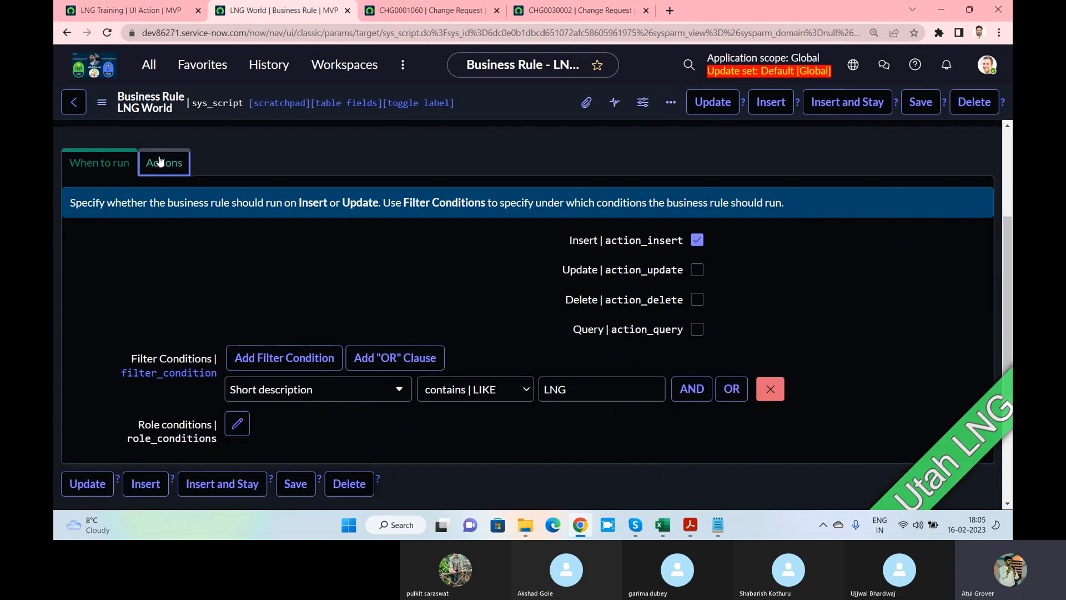
# Review the LNG World rule's field actions and glance at change requests CHG0030002 and CHG0001060
pyautogui.click(160, 163)
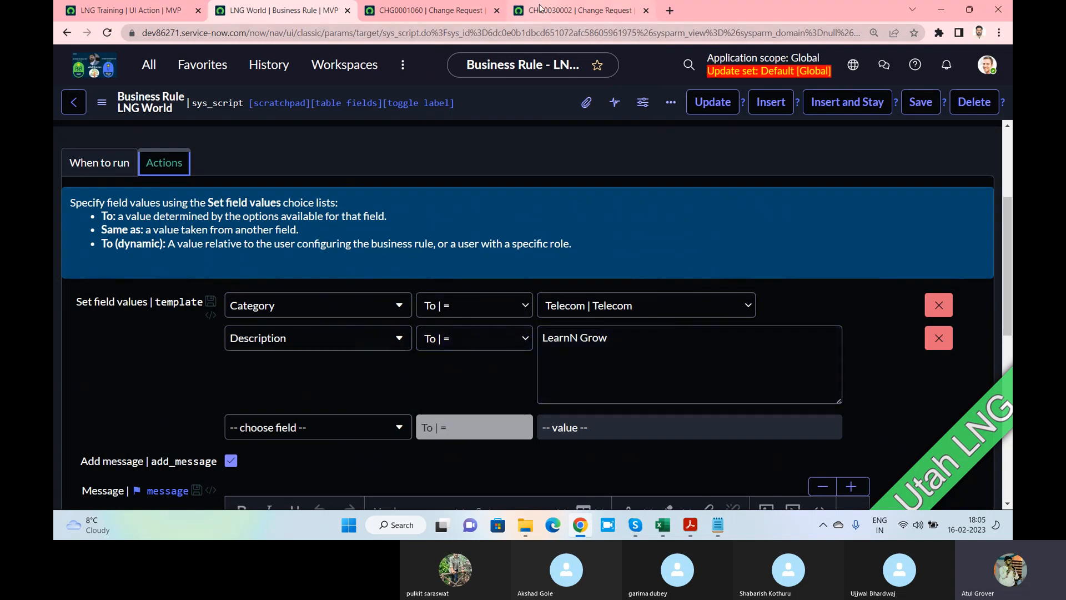
pyautogui.click(555, 10)
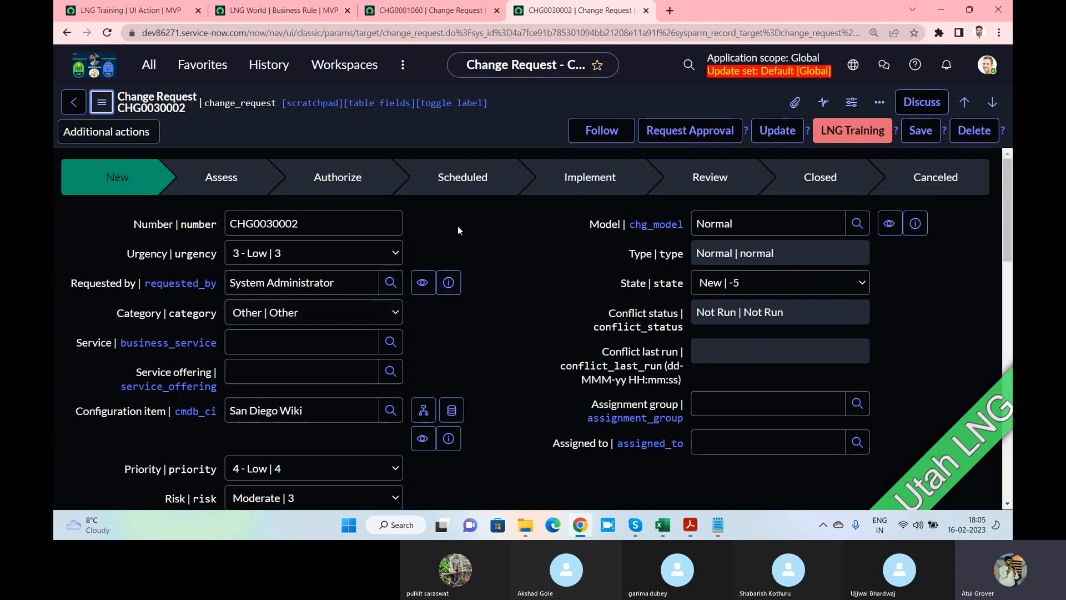
pyautogui.click(427, 10)
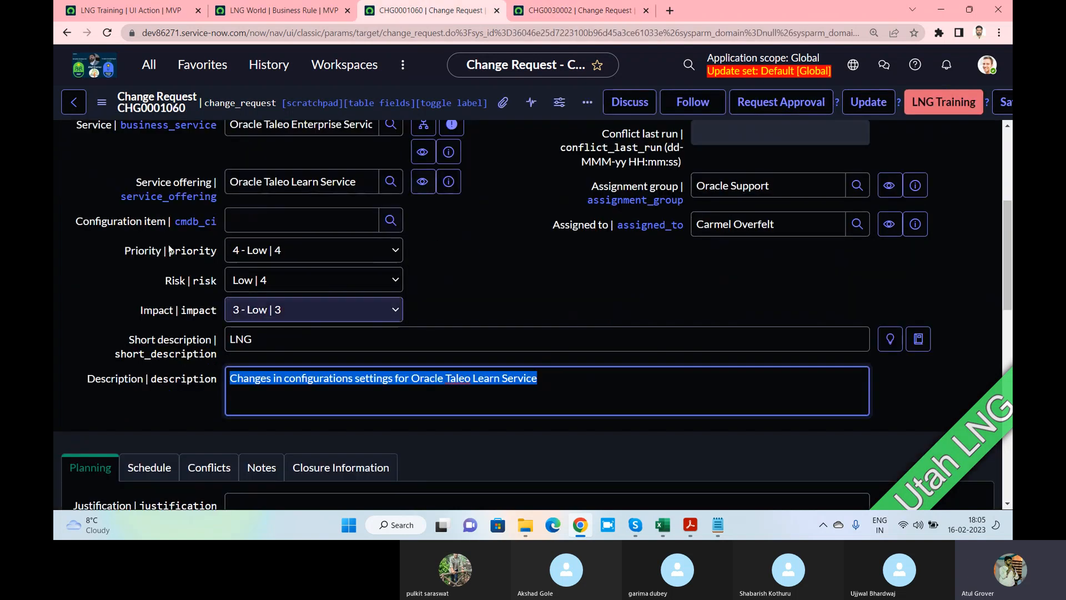
# Select the 'Thanks for contacting.' message and bring up the LNG Training UI Action tab
pyautogui.moveTo(171, 160); pyautogui.dragTo(62, 146)
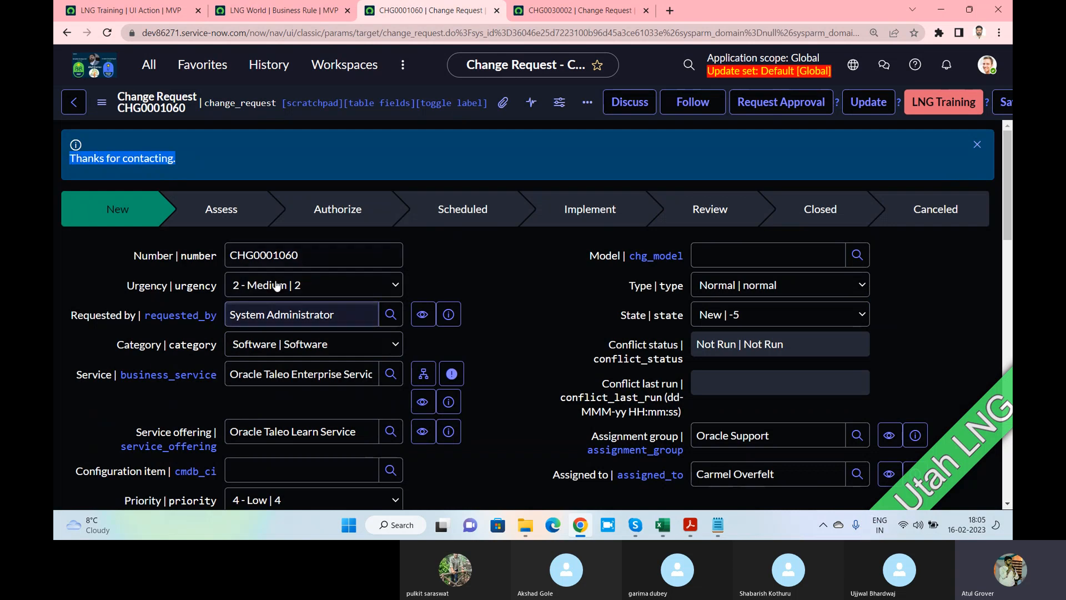
pyautogui.scroll(-3, 335, 260)
pyautogui.scroll(2, 315, 207)
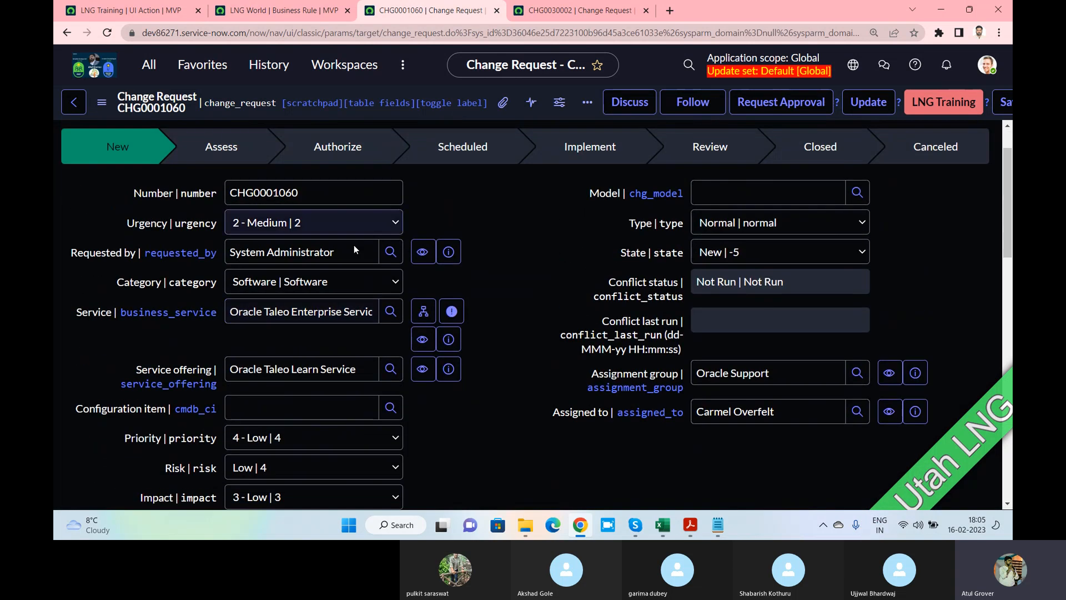
pyautogui.scroll(-3, 334, 283)
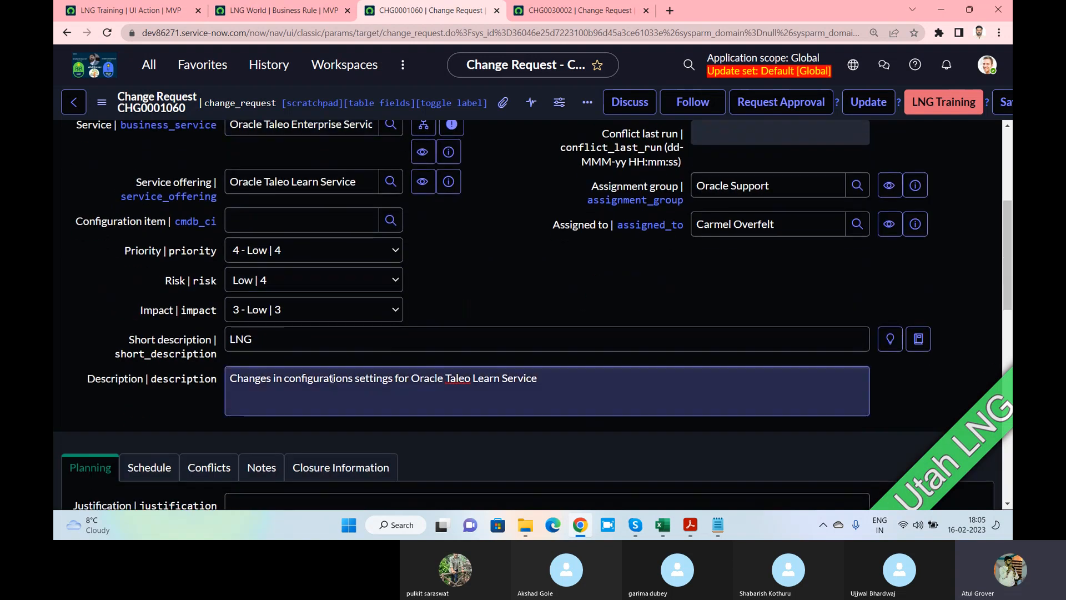
pyautogui.click(130, 11)
# Close the LNG Training UI Action tab, then set LNG World to run on Update only and save
pyautogui.click(199, 13)
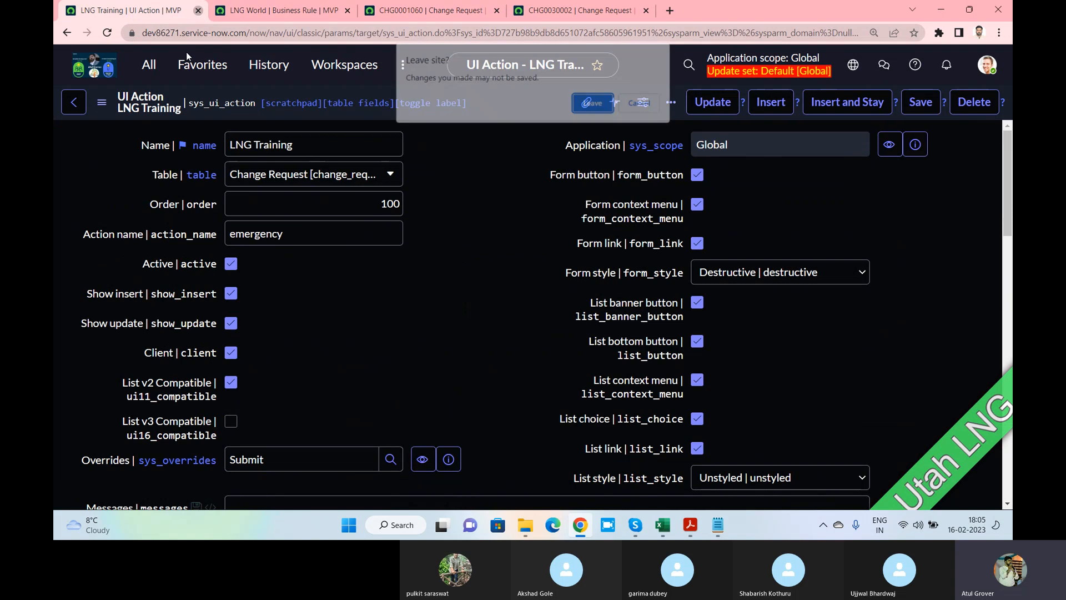
pyautogui.click(595, 104)
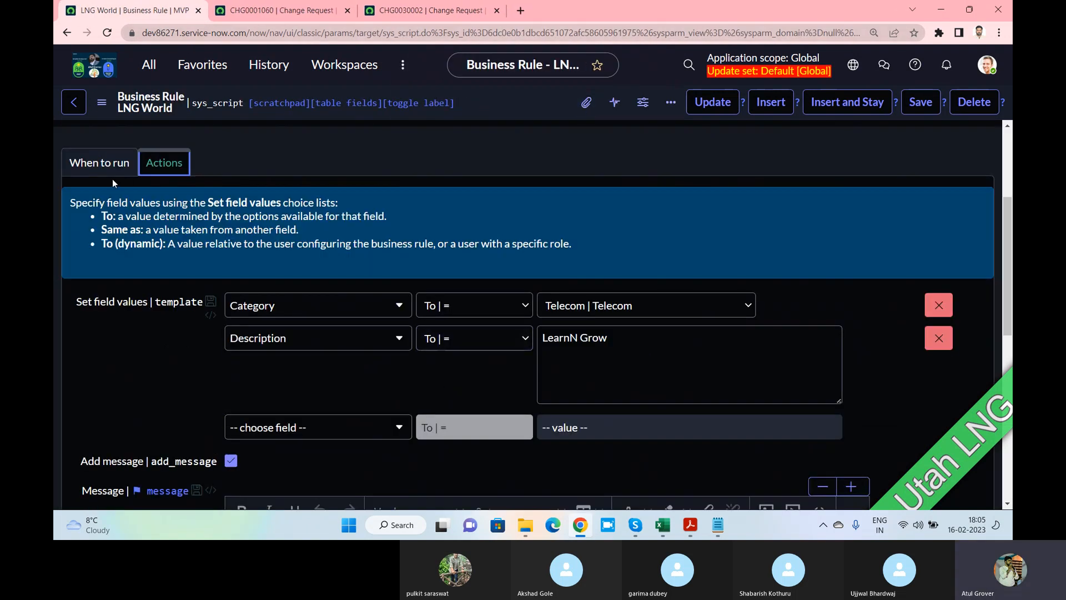
pyautogui.click(103, 163)
pyautogui.scroll(-2, 656, 365)
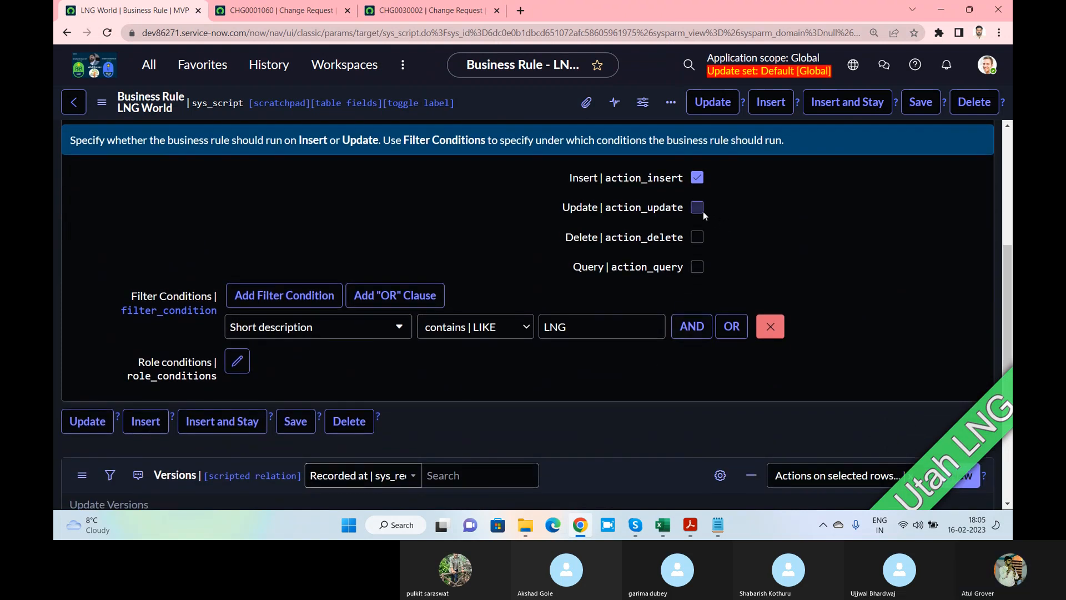
pyautogui.click(698, 209)
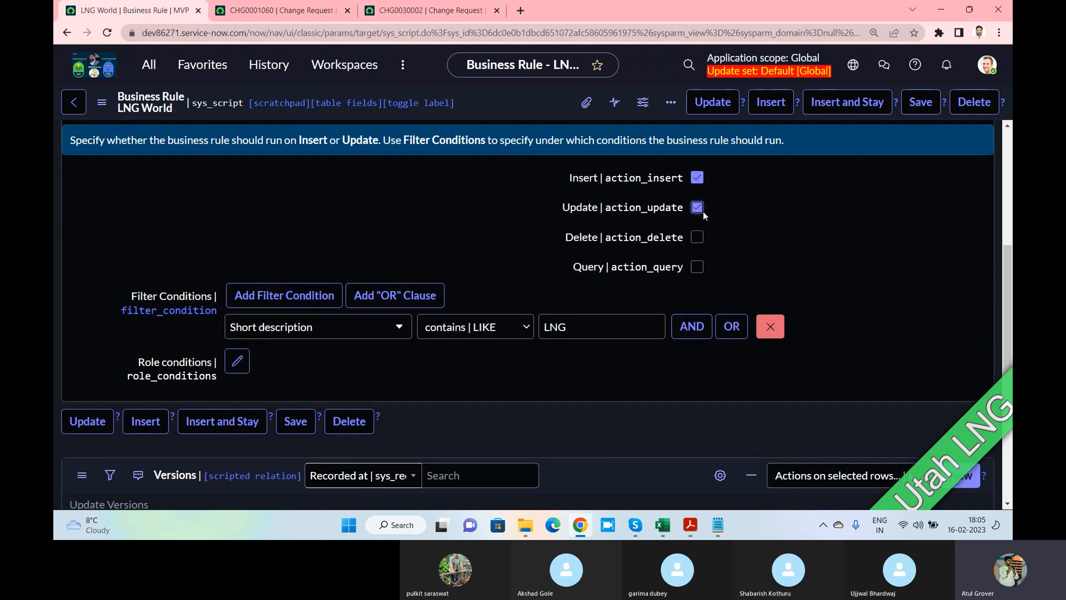
pyautogui.click(697, 177)
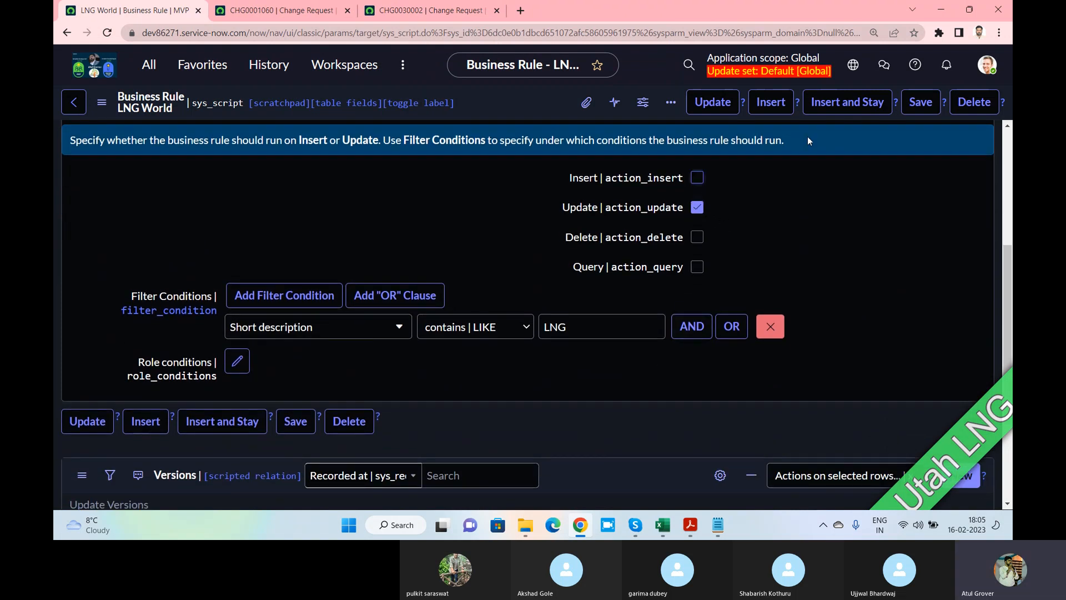
pyautogui.click(921, 105)
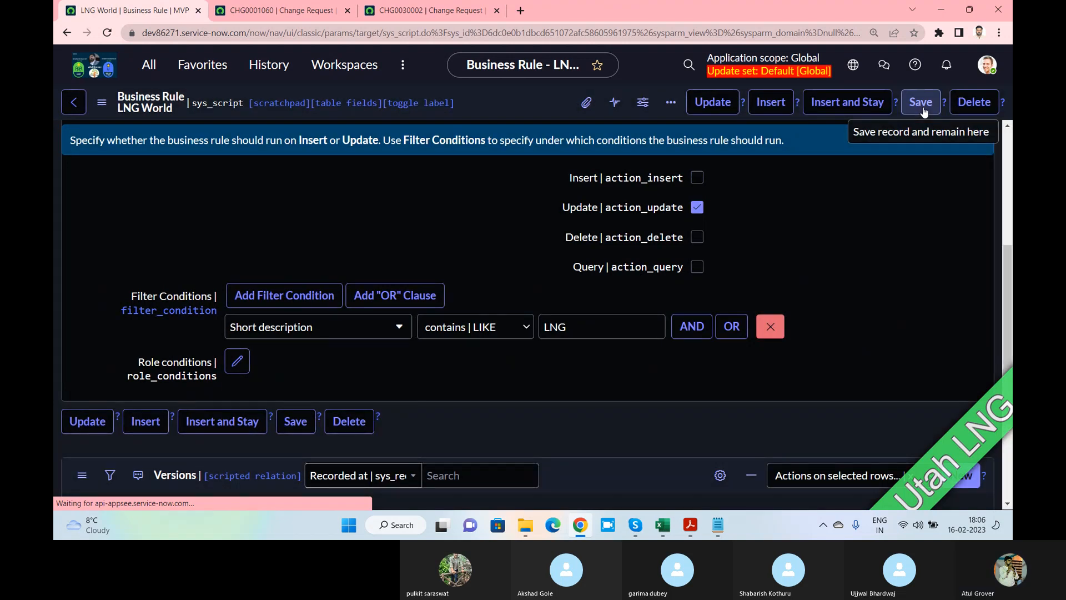
pyautogui.click(921, 105)
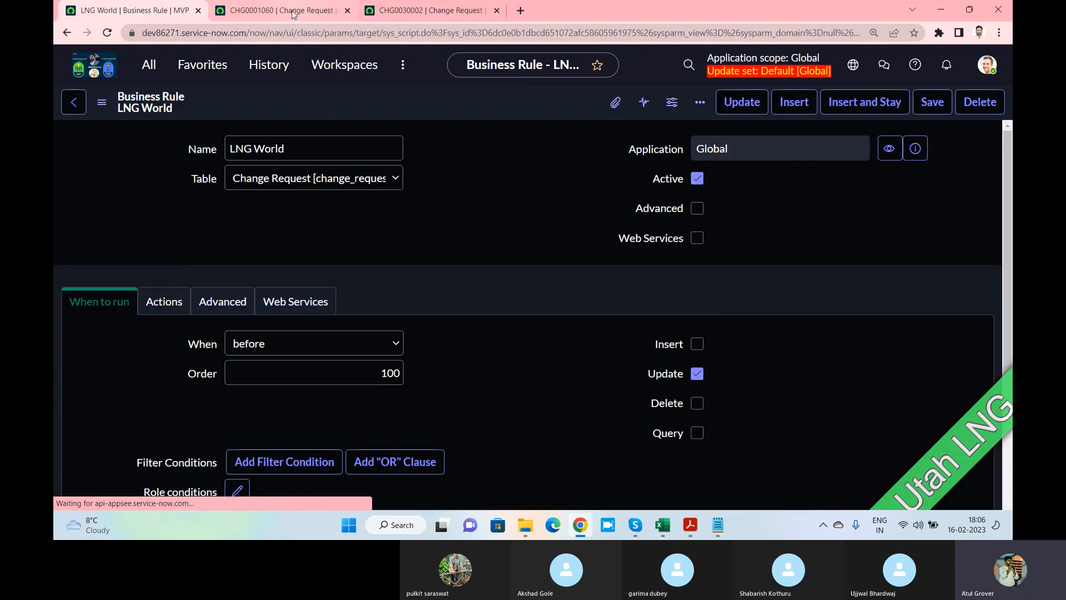
# Change CHG0030002's short description to LNG and update the record
pyautogui.click(419, 15)
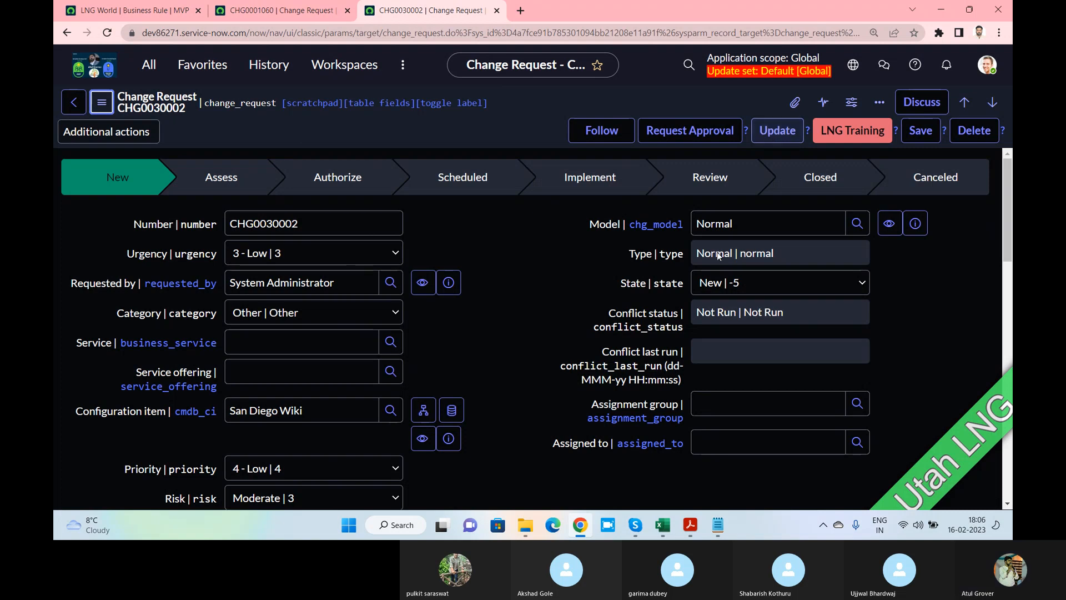
pyautogui.scroll(-4, 348, 387)
pyautogui.hotkey('shift', 'Tab')
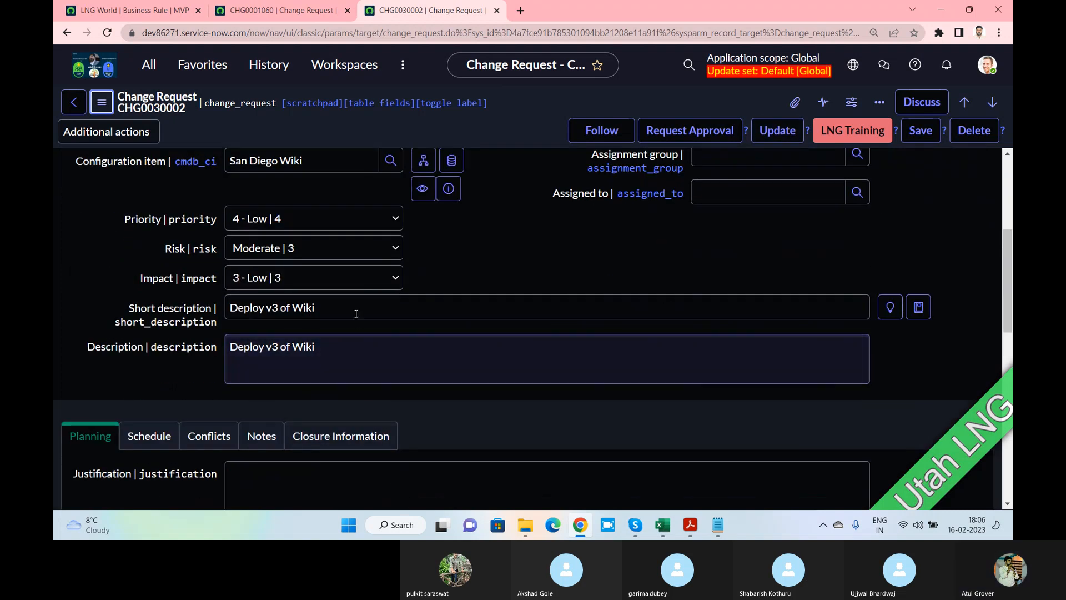
pyautogui.write('LNG')
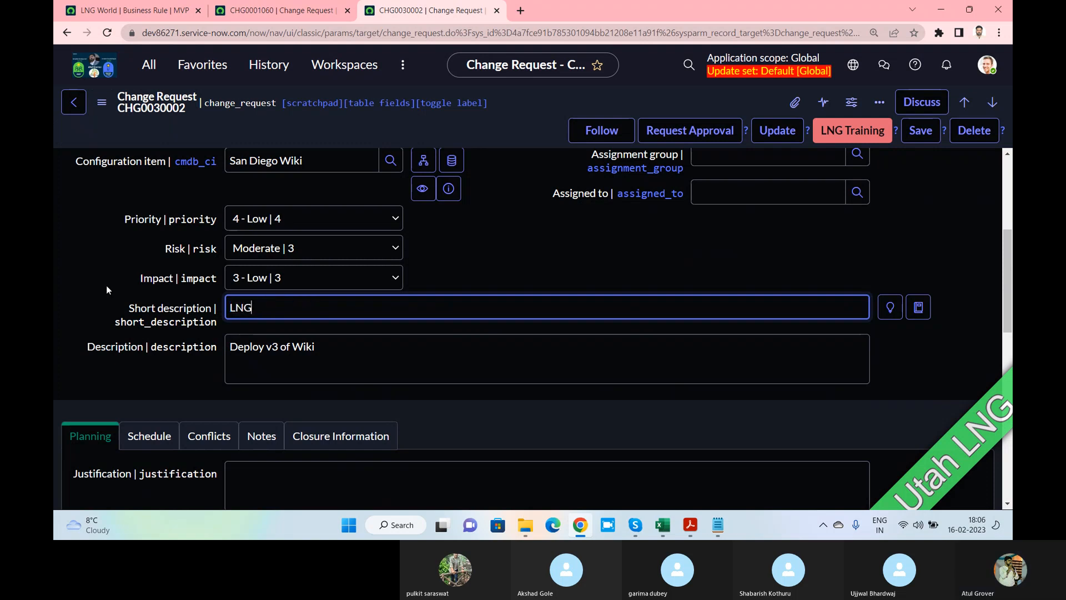
pyautogui.click(776, 136)
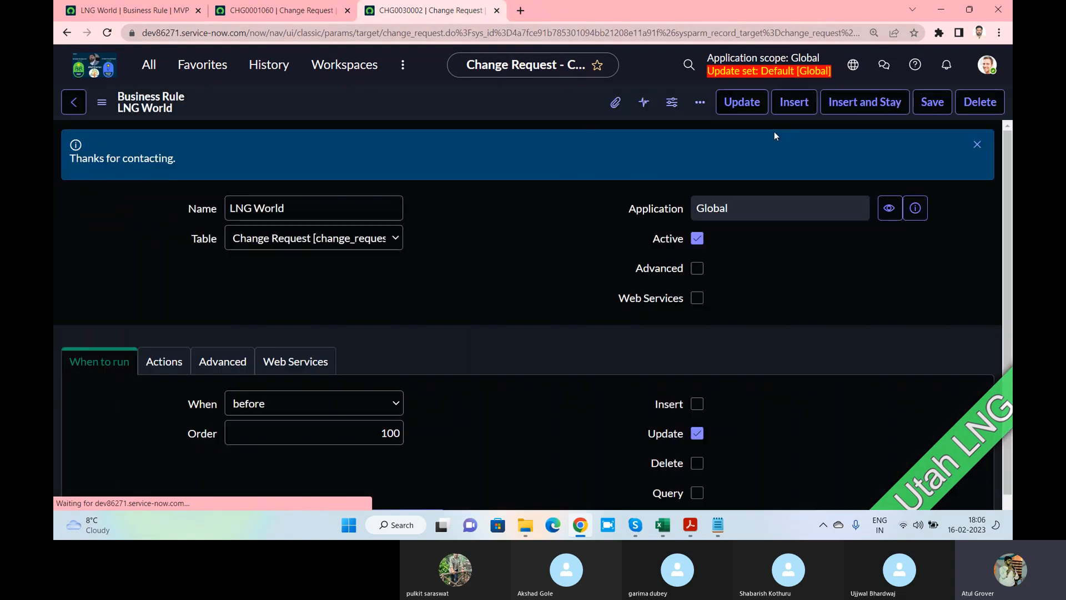
pyautogui.moveTo(179, 162); pyautogui.dragTo(76, 159)
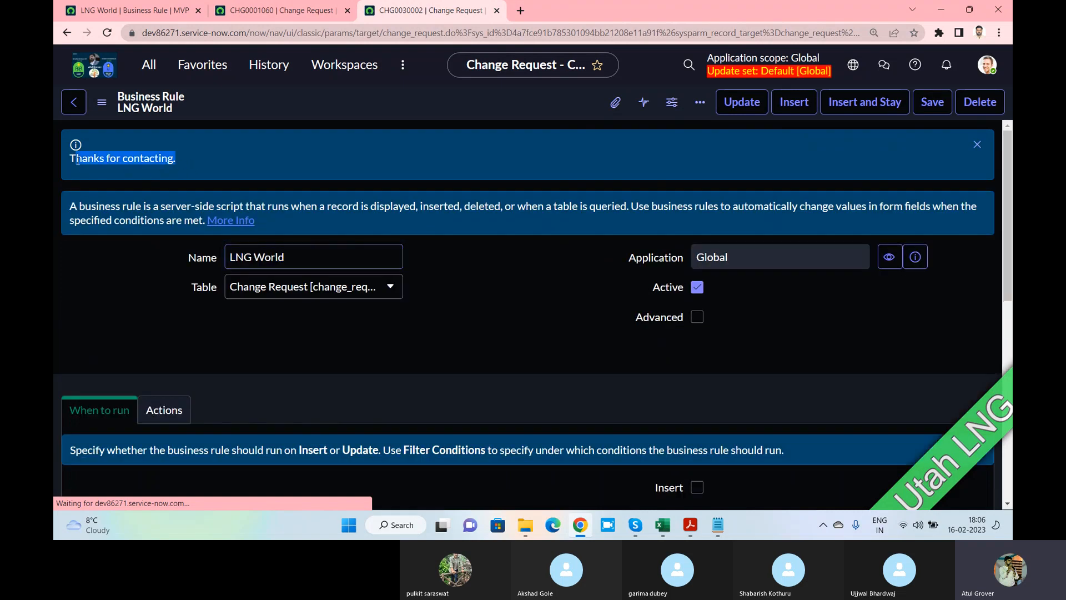
pyautogui.click(146, 65)
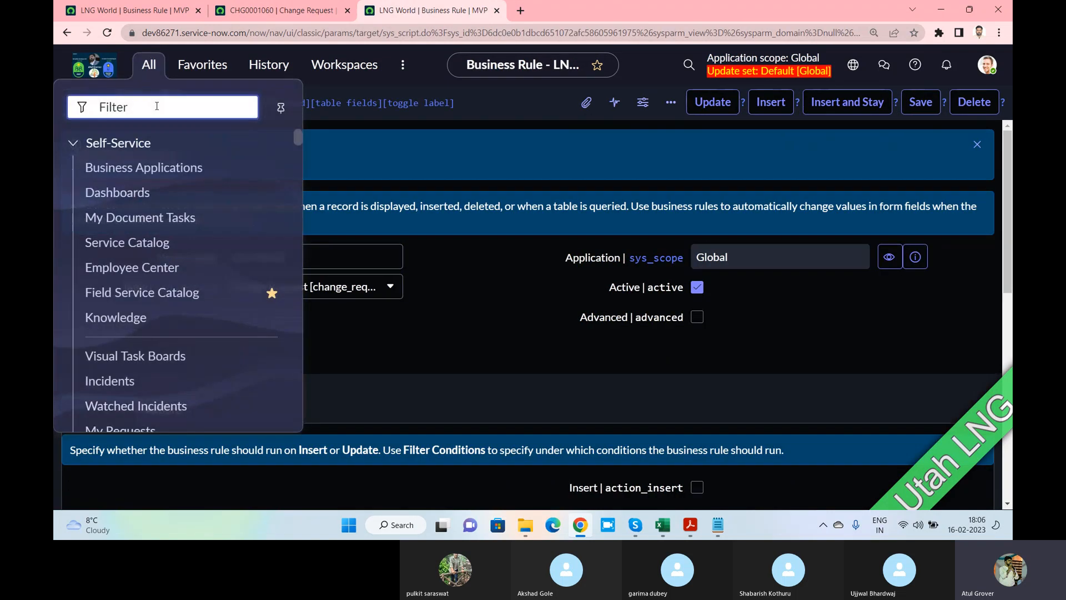
# Filter the Change list by number *30002 and open CHG0030002
pyautogui.write('change')
pyautogui.scroll(-5, 202, 289)
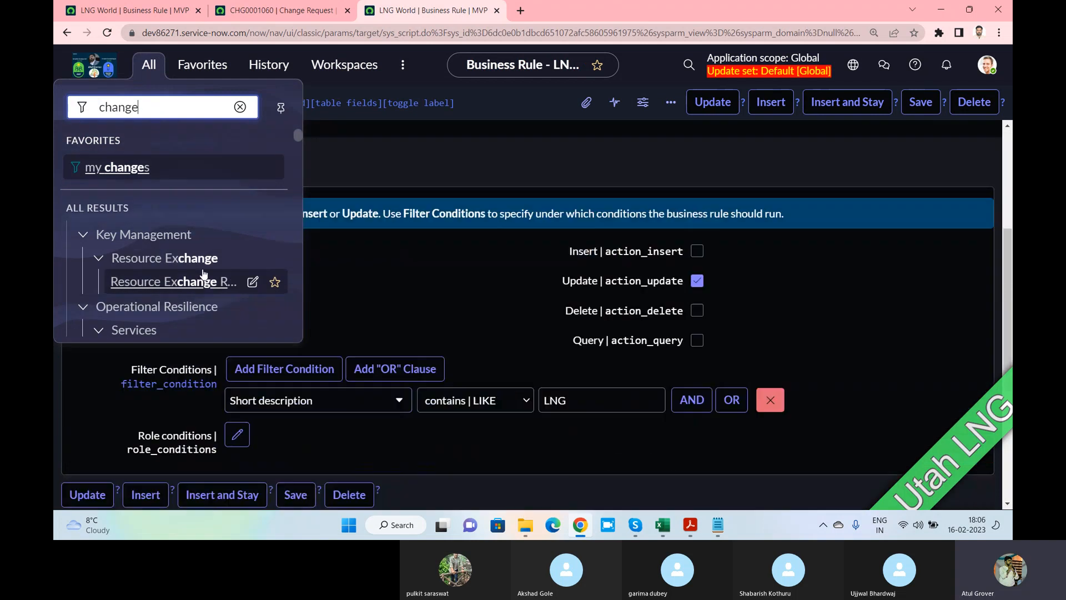
pyautogui.click(115, 241)
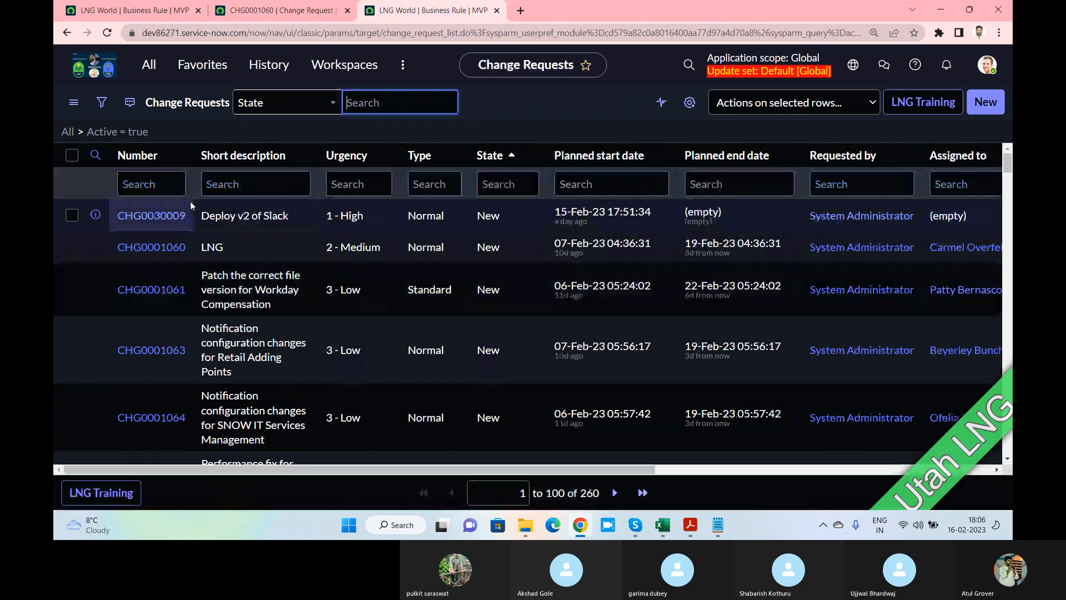
pyautogui.click(177, 188)
pyautogui.write('*30002')
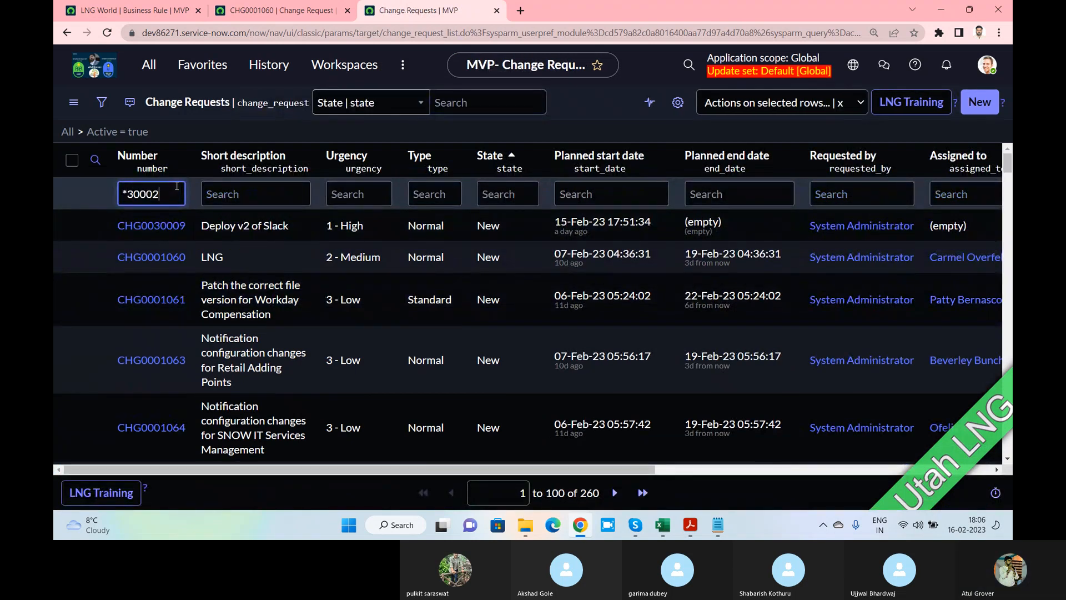
pyautogui.press('Return')
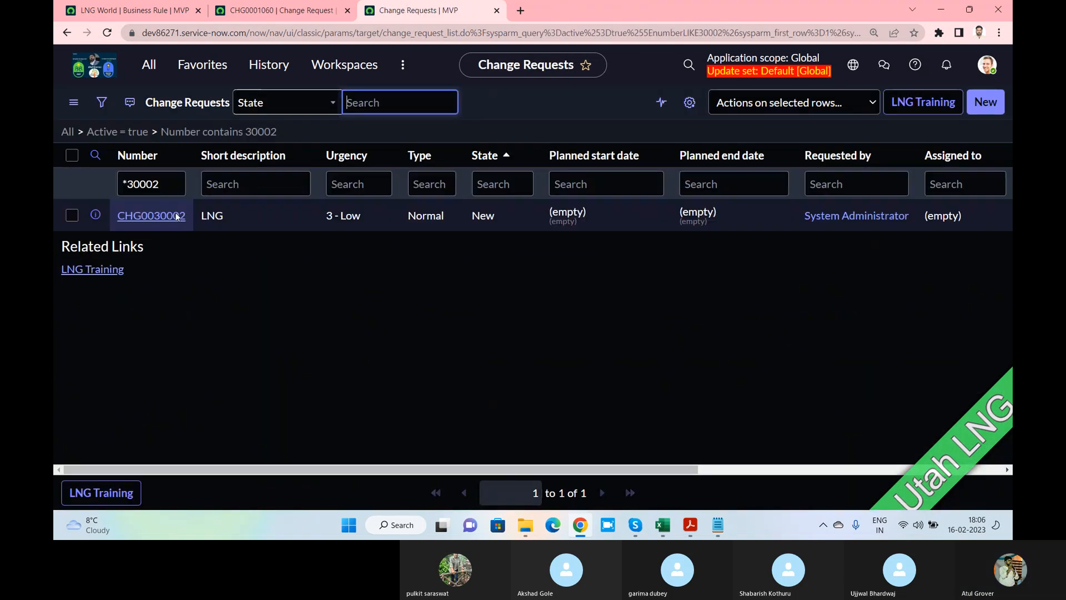
pyautogui.click(141, 232)
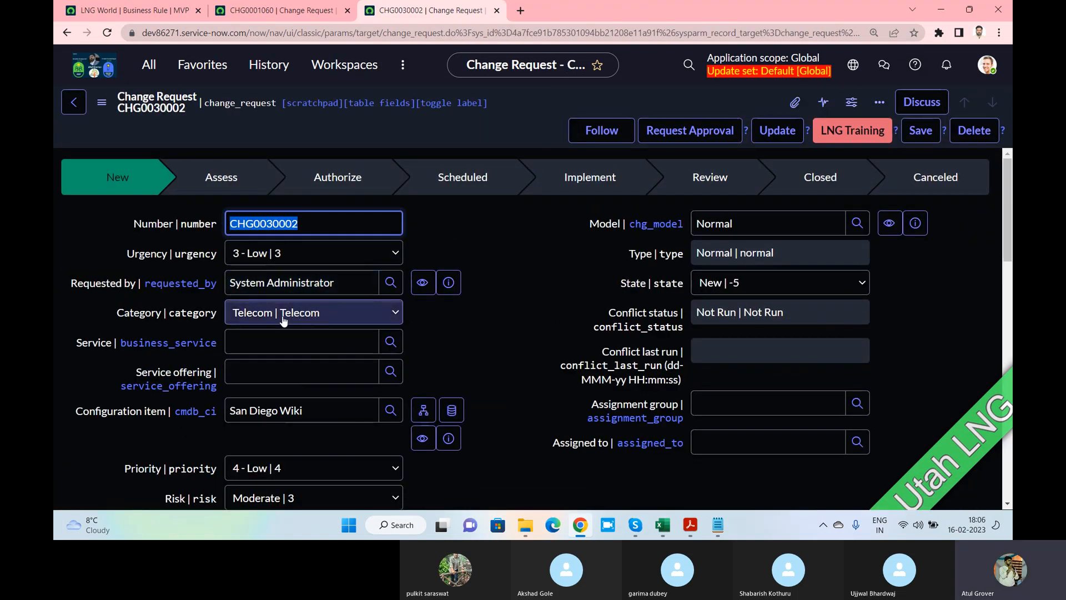
# Confirm CHG0030002 shows category Telecom and description LearnN Grow, then return to LNG World
pyautogui.scroll(-5, 278, 321)
pyautogui.moveTo(311, 287); pyautogui.dragTo(181, 288)
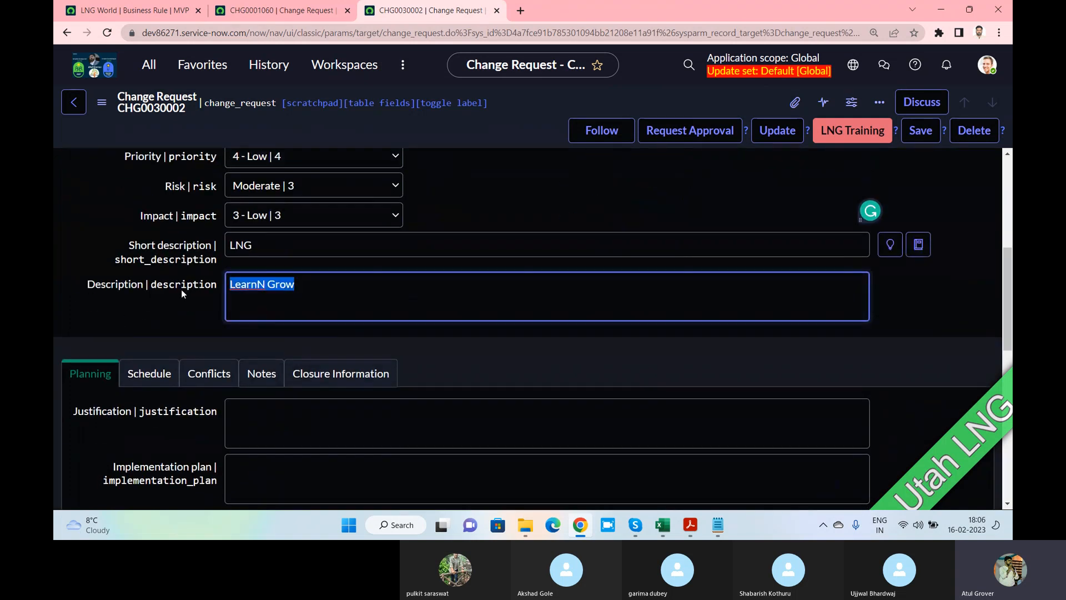
pyautogui.click(127, 10)
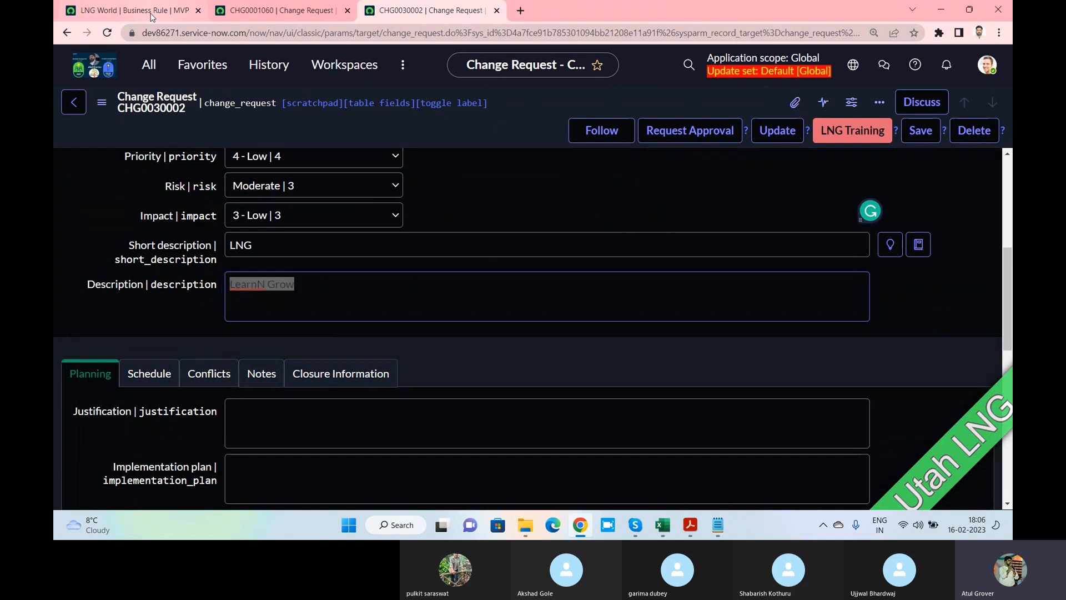
pyautogui.scroll(-2, 467, 259)
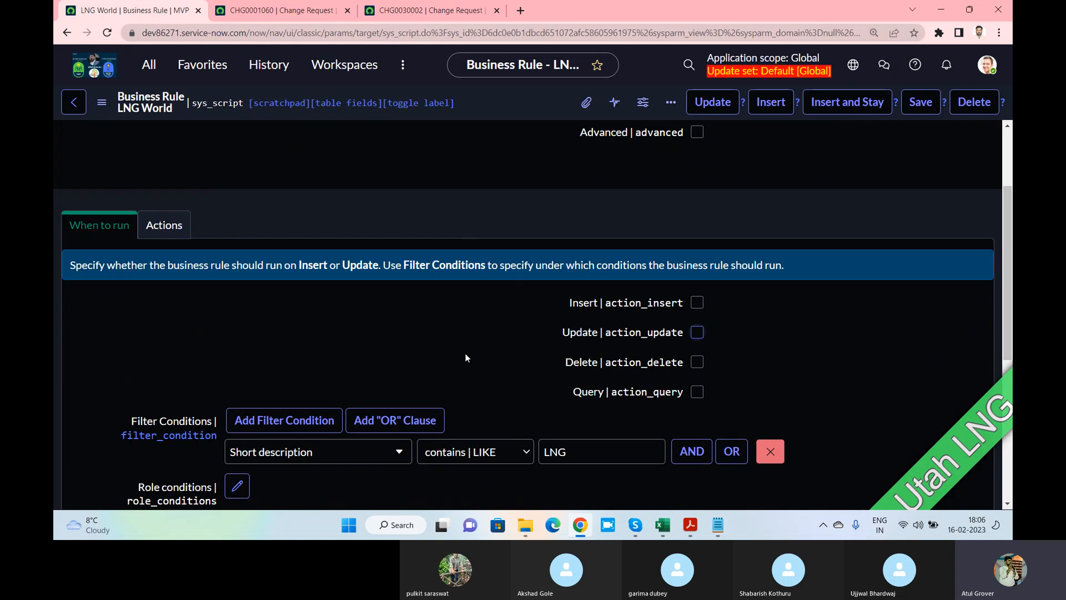
# Turn on the LNG World rule's Advanced checkbox
pyautogui.scroll(2, 466, 358)
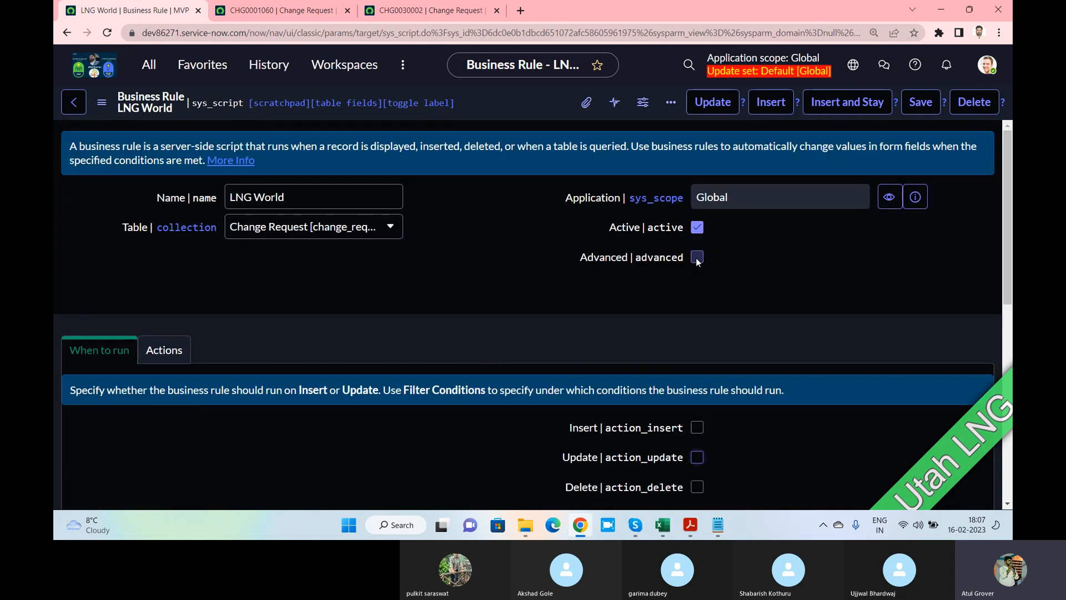
pyautogui.click(697, 258)
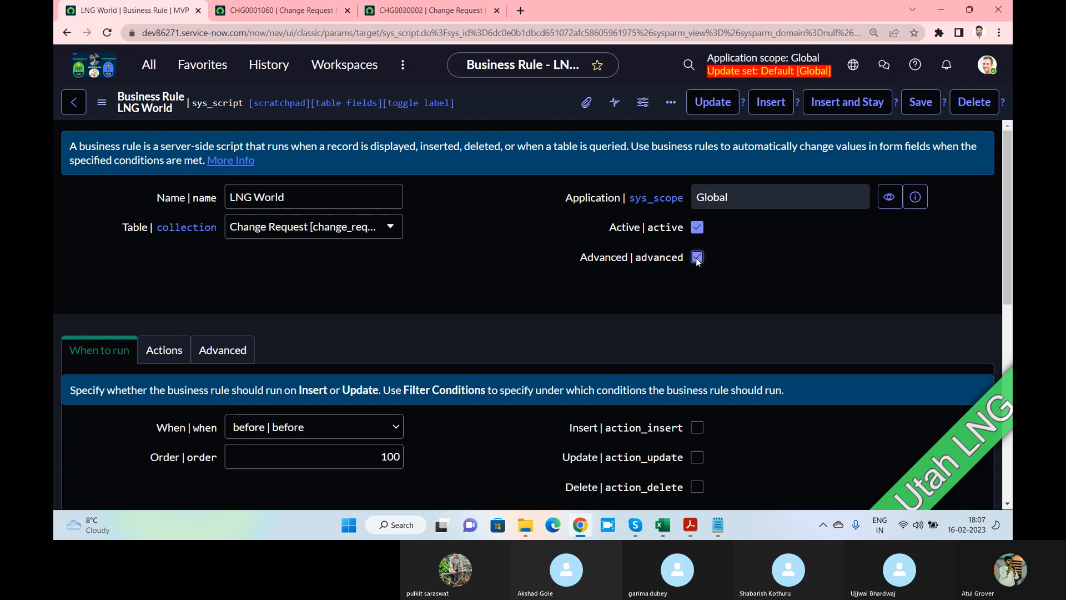
pyautogui.click(698, 258)
pyautogui.scroll(-2, 580, 322)
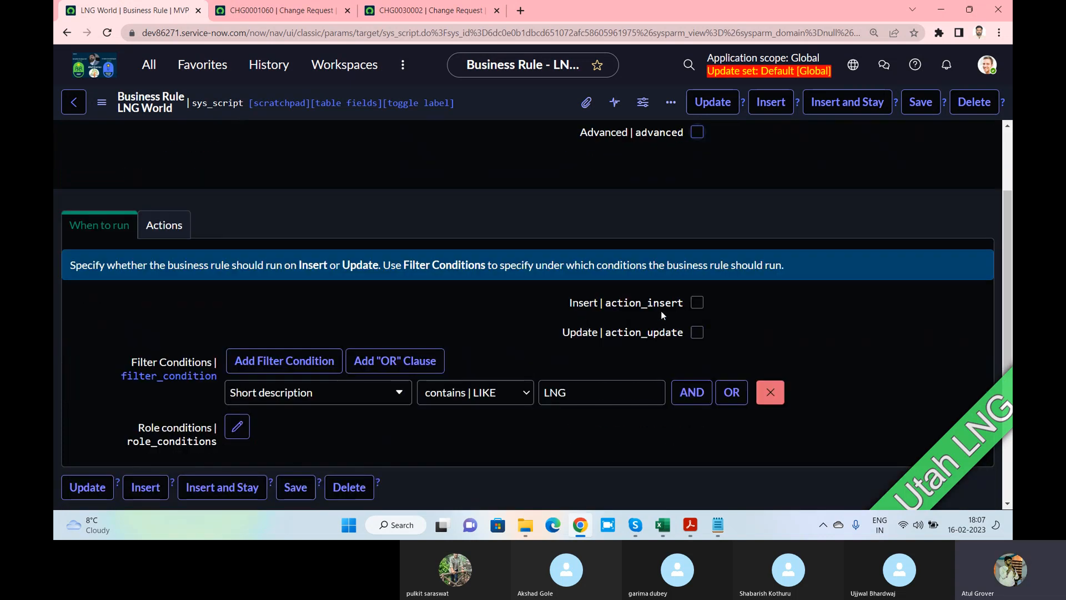
pyautogui.scroll(3, 644, 277)
pyautogui.scroll(-3, 645, 318)
pyautogui.scroll(3, 696, 310)
pyautogui.click(697, 257)
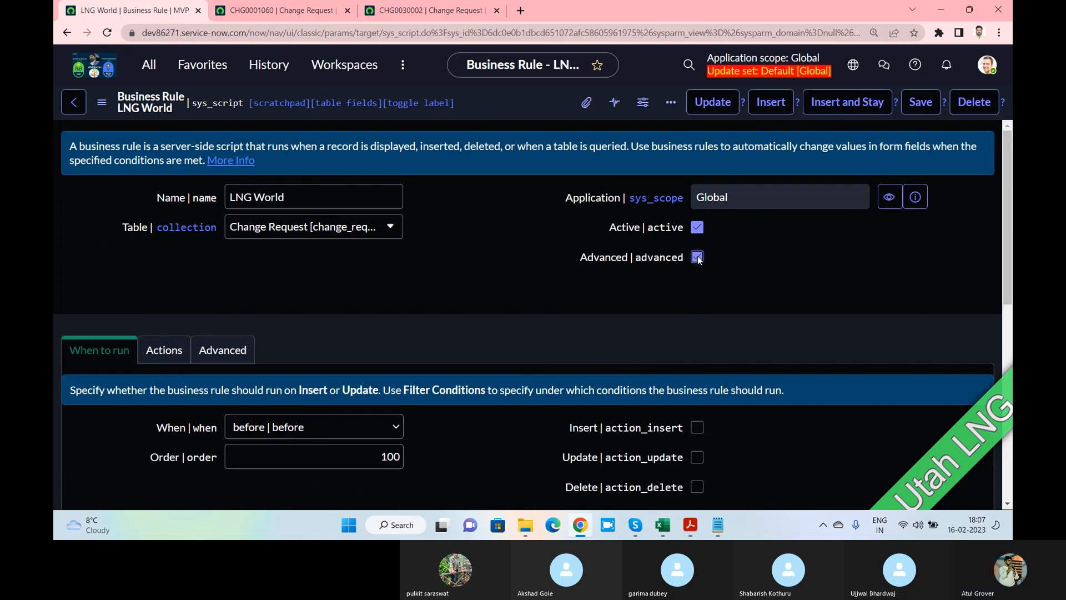
# Inspect the Advanced script section, then return to the When to run tab
pyautogui.scroll(-2, 469, 446)
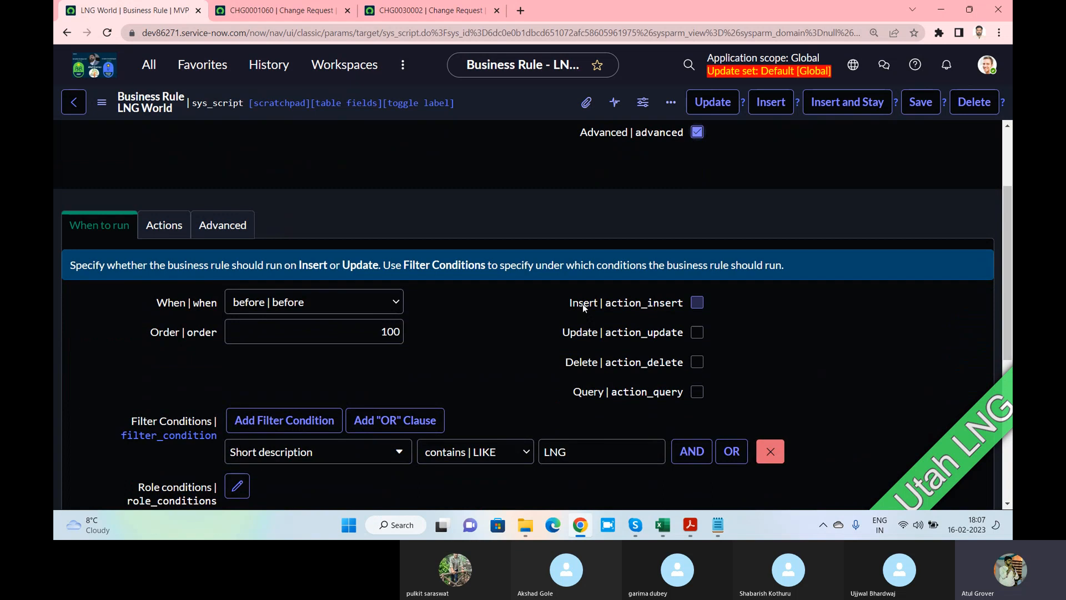
pyautogui.moveTo(564, 303); pyautogui.dragTo(602, 309)
pyautogui.scroll(3, 519, 285)
pyautogui.click(222, 350)
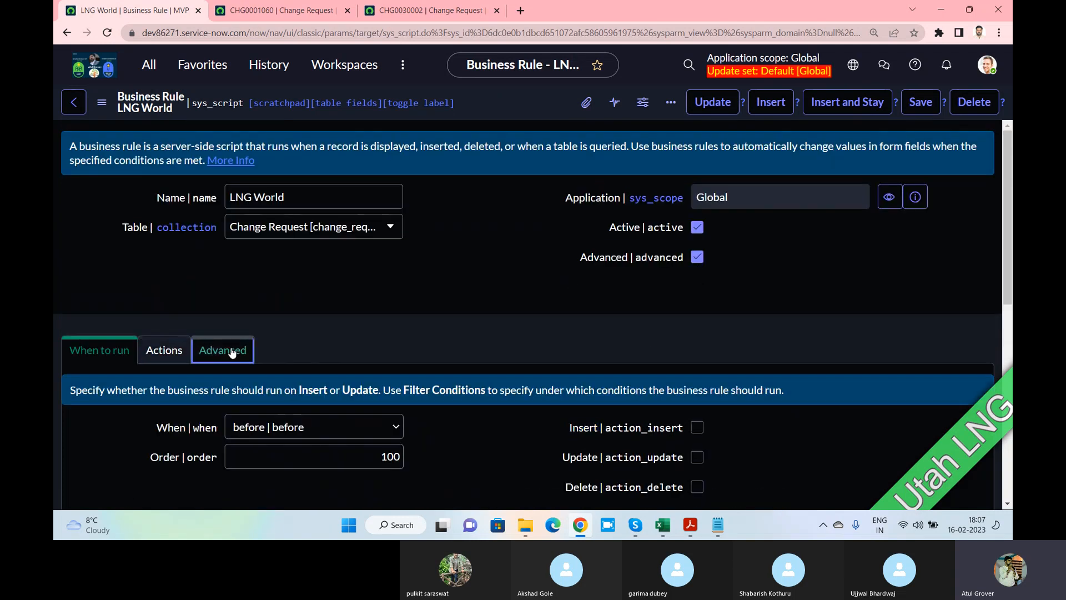
pyautogui.scroll(-3, 382, 303)
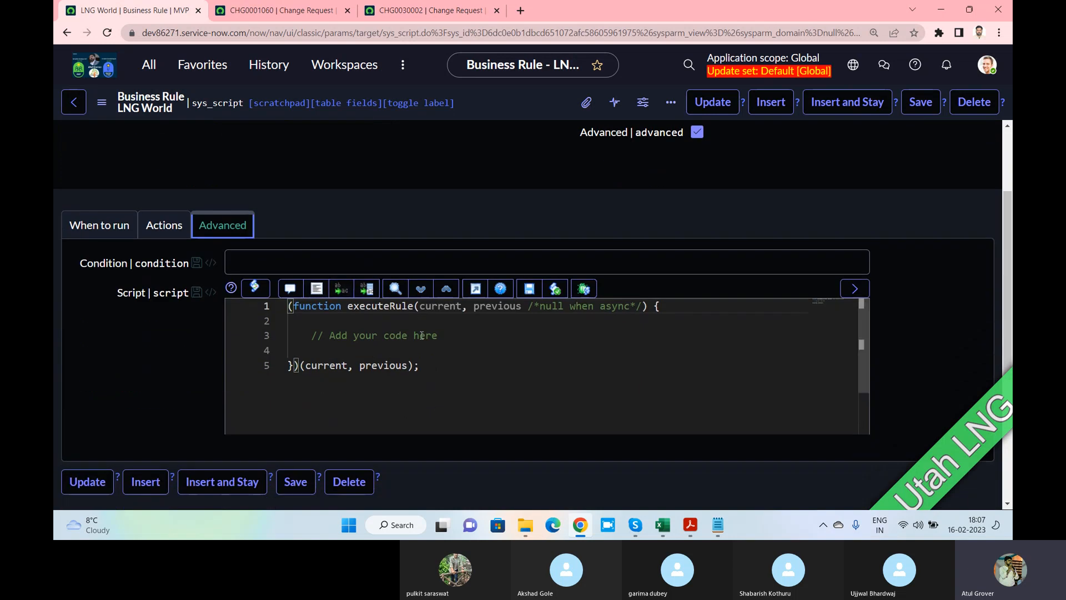
pyautogui.click(99, 225)
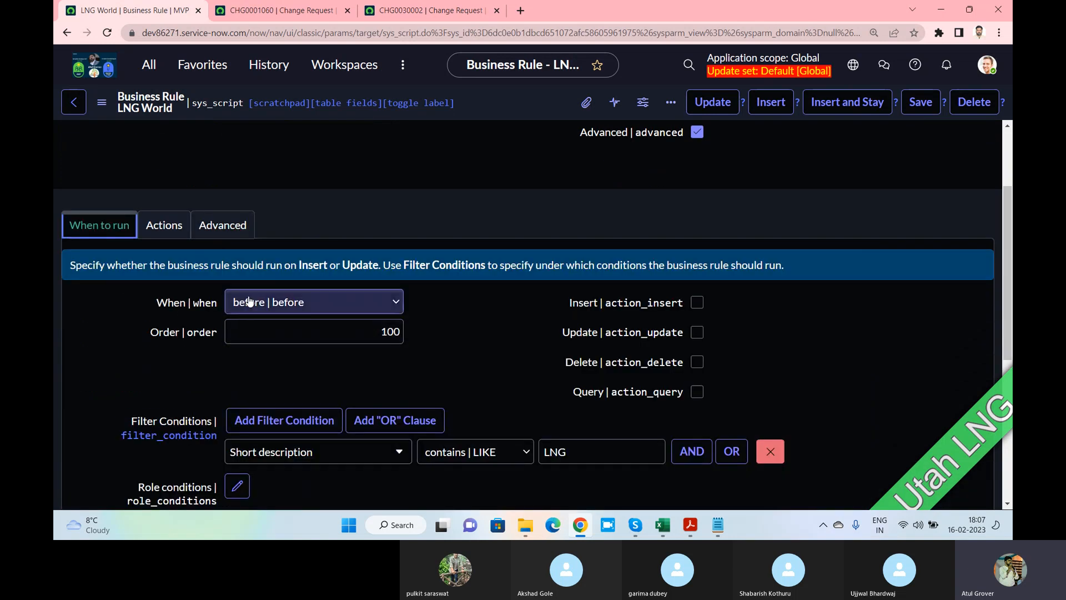
# Try the When options and Insert/Update triggers, leaving When at after and Insert unticked
pyautogui.click(249, 302)
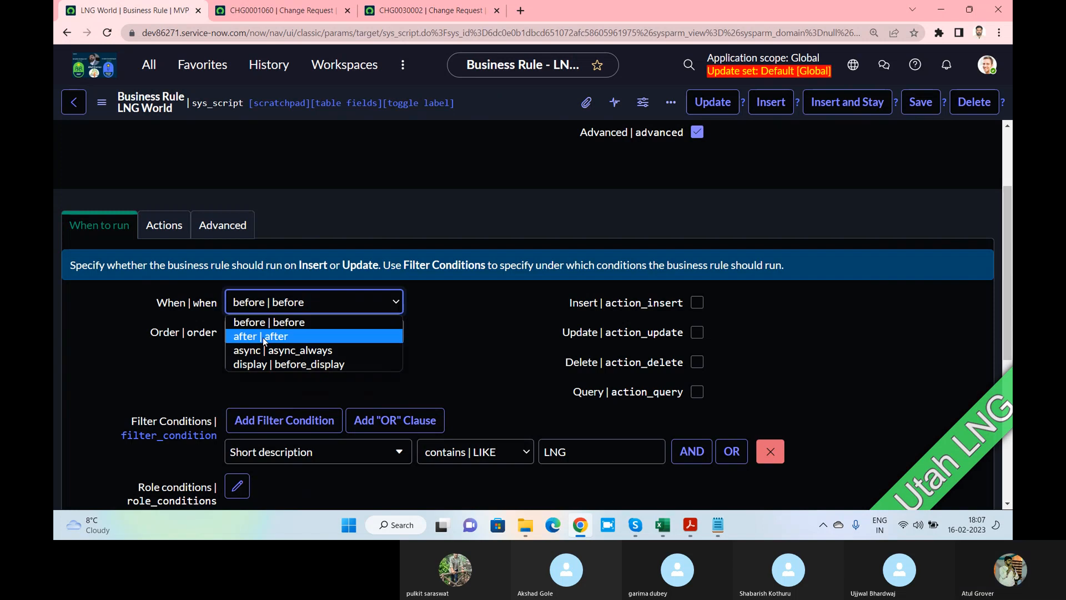
pyautogui.click(438, 318)
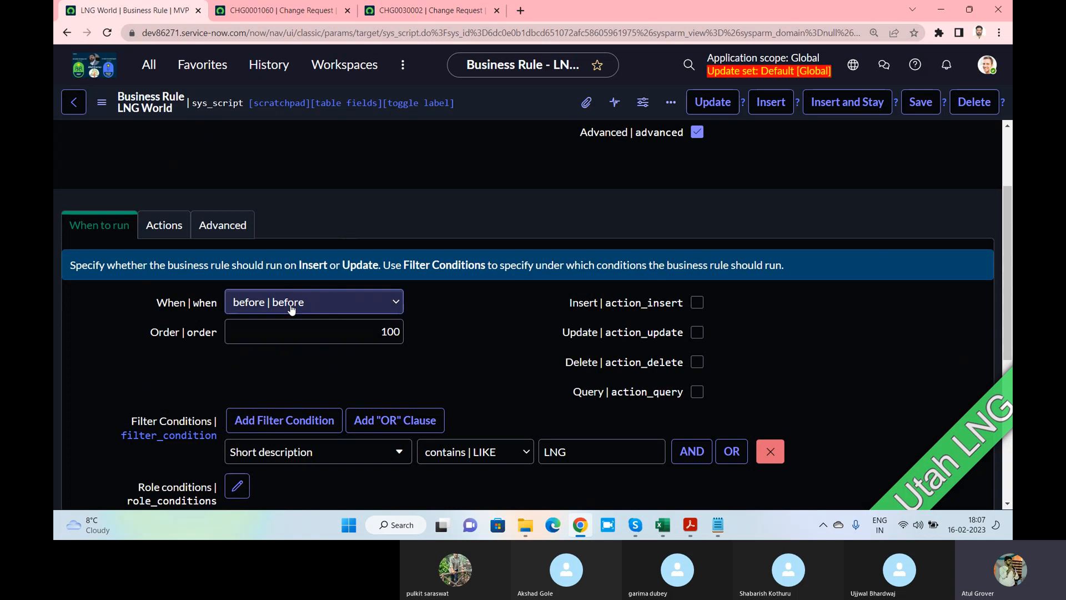
pyautogui.click(698, 304)
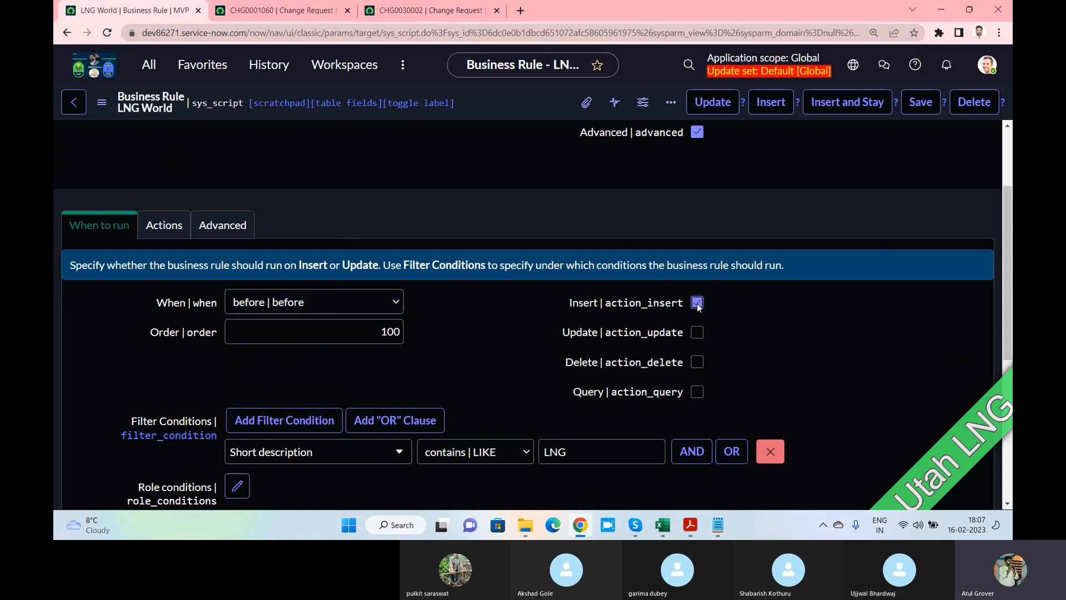
pyautogui.click(698, 332)
pyautogui.click(394, 303)
pyautogui.click(288, 337)
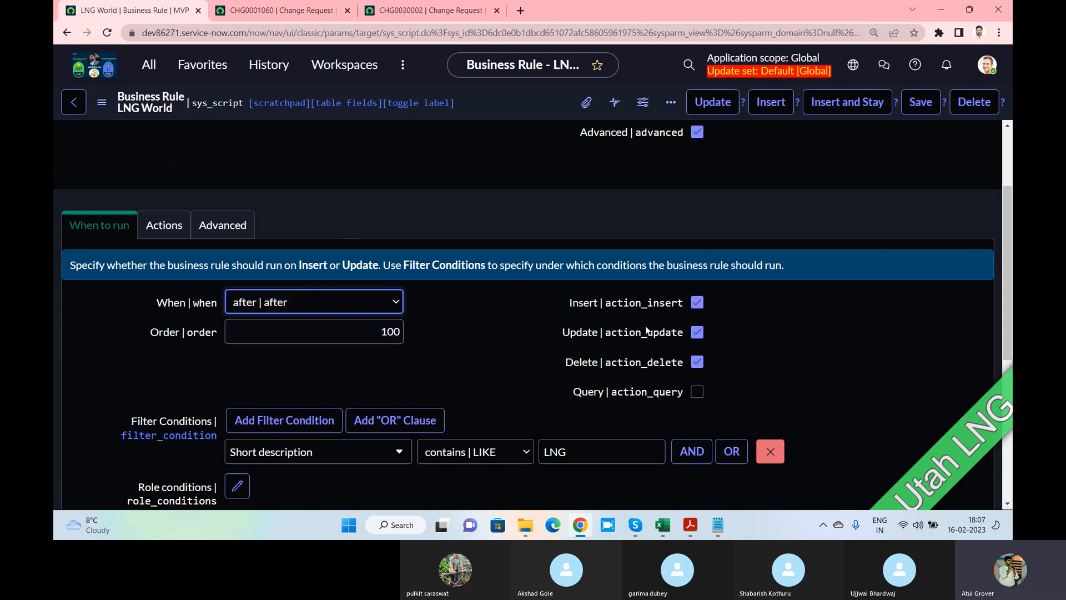
pyautogui.click(697, 304)
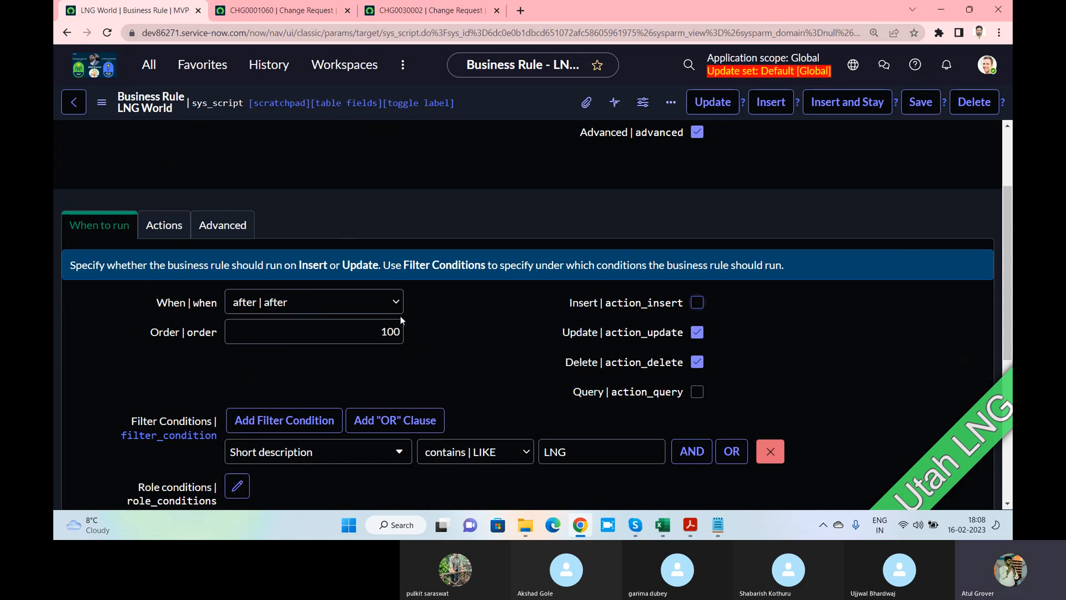
pyautogui.moveTo(553, 300); pyautogui.dragTo(569, 389)
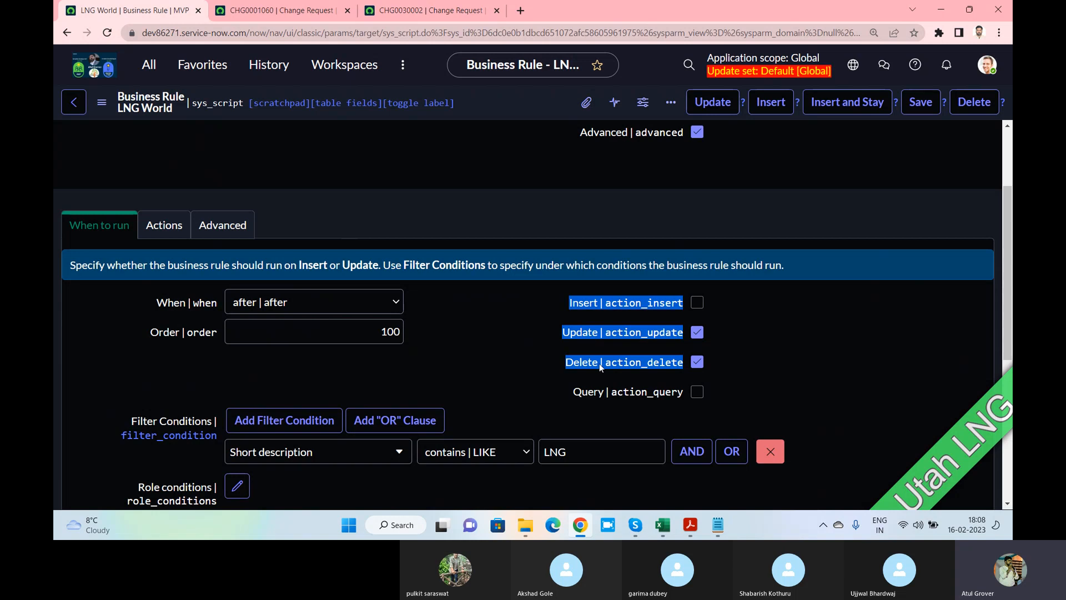
pyautogui.click(191, 303)
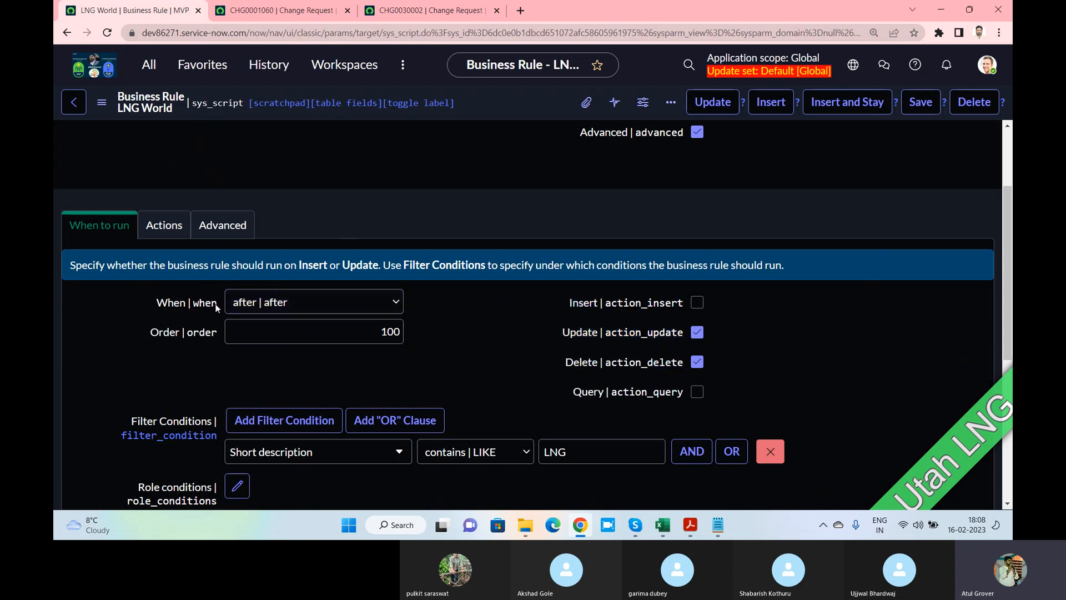
# Set When to before and untick the Update and Delete triggers
pyautogui.click(281, 302)
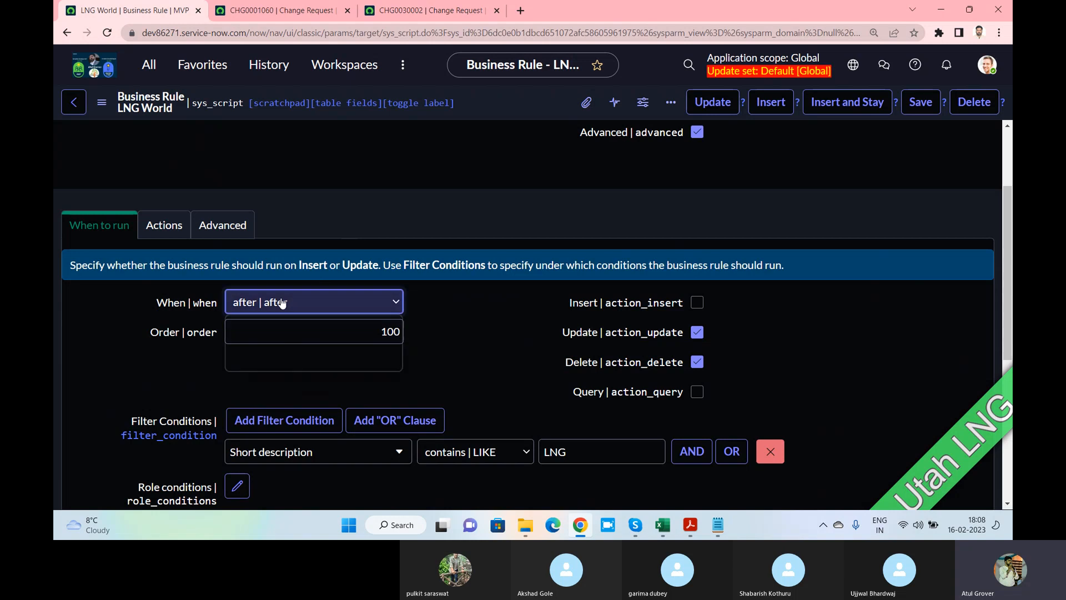
pyautogui.click(268, 323)
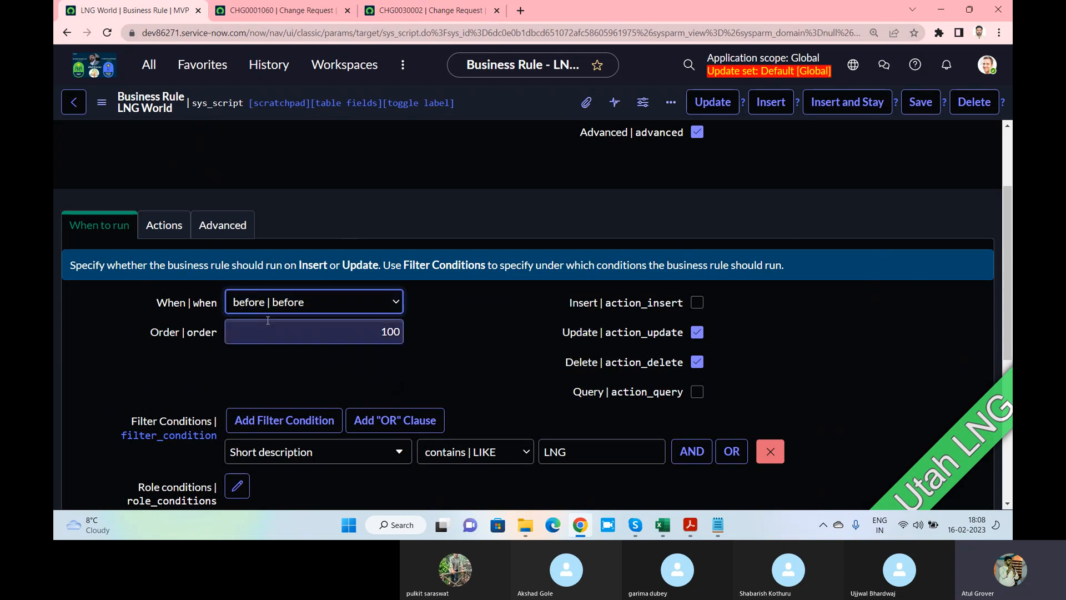
pyautogui.click(697, 332)
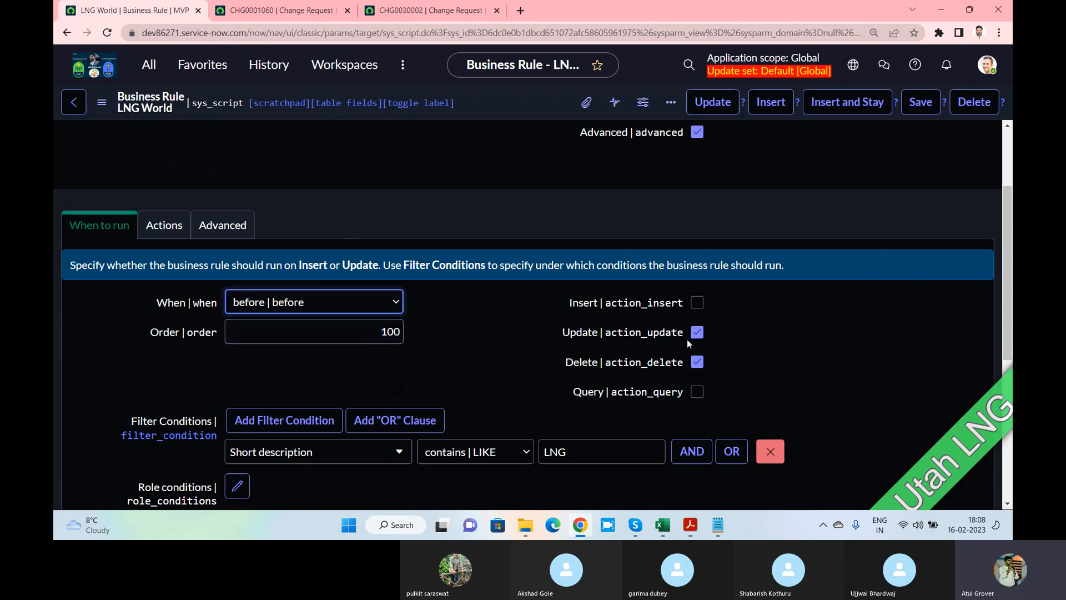
pyautogui.click(697, 362)
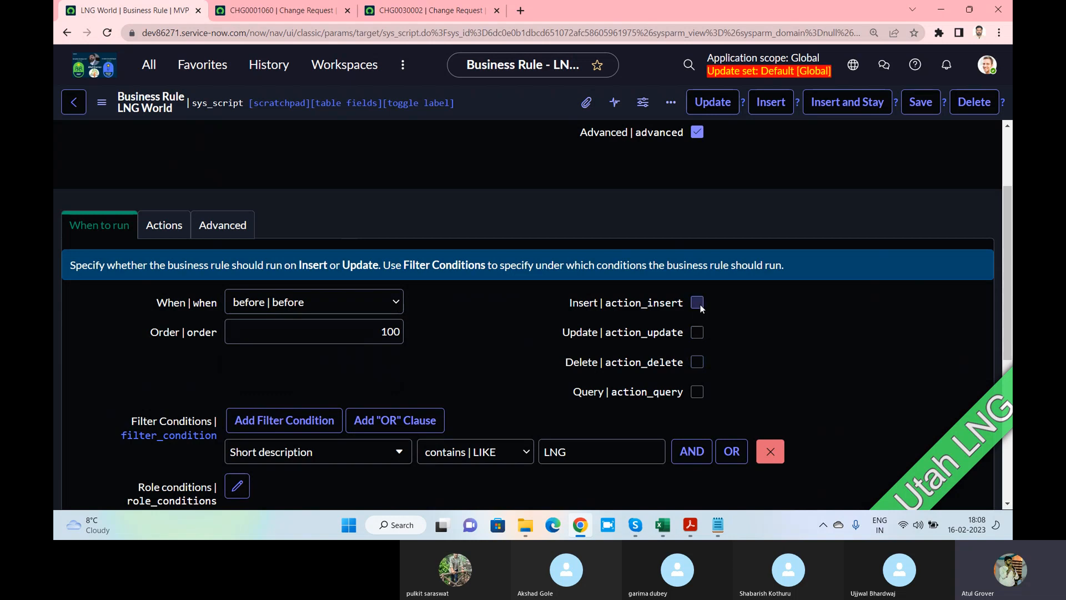
# Save the LNG World business rule, then bring up change request CHG0030002's form menu
pyautogui.click(164, 224)
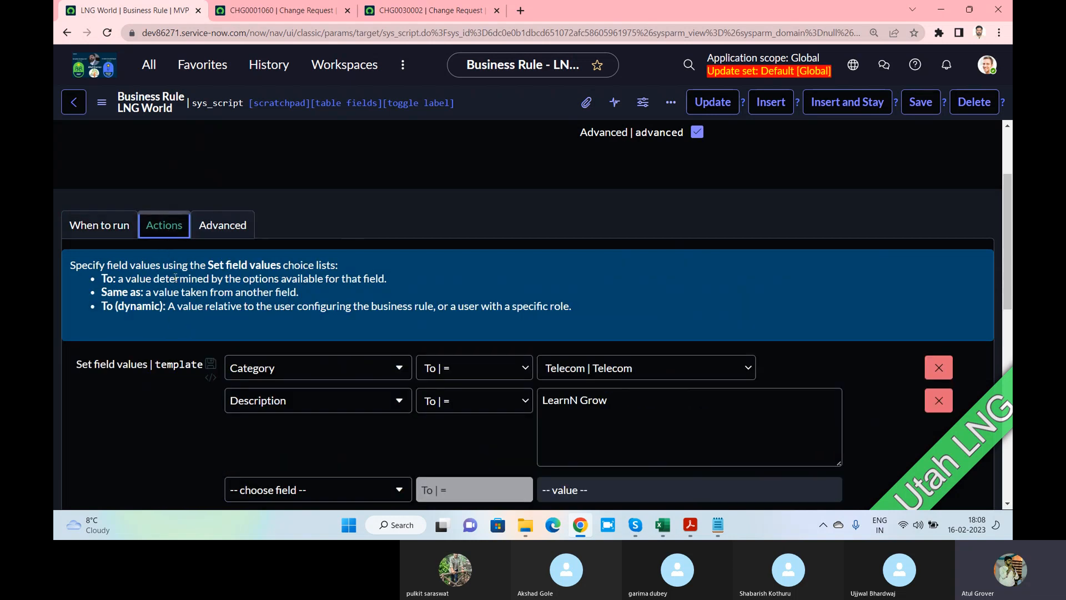
pyautogui.scroll(-3, 475, 389)
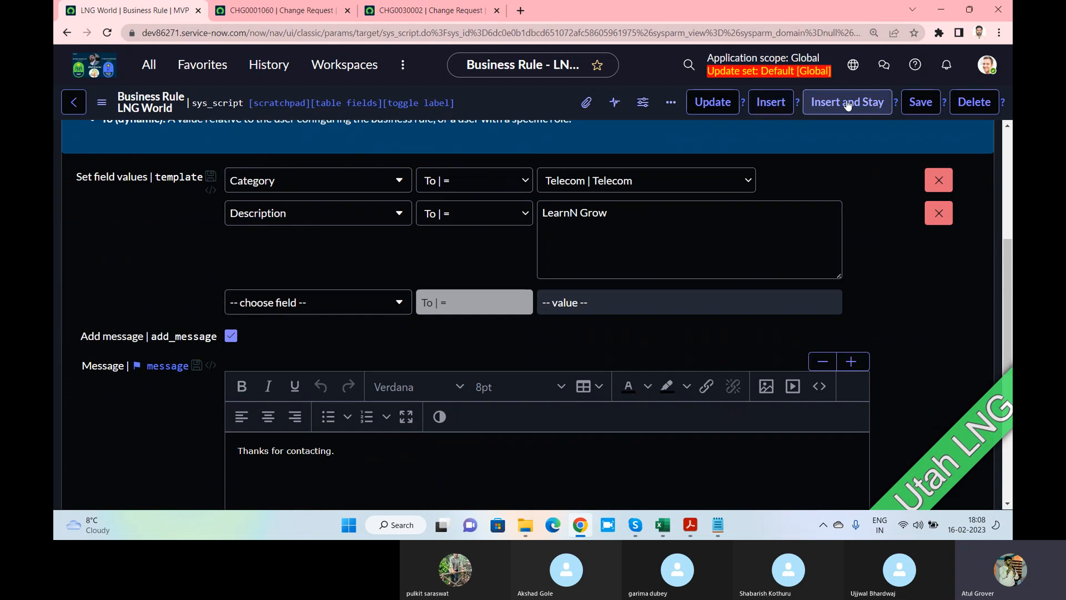
pyautogui.click(921, 102)
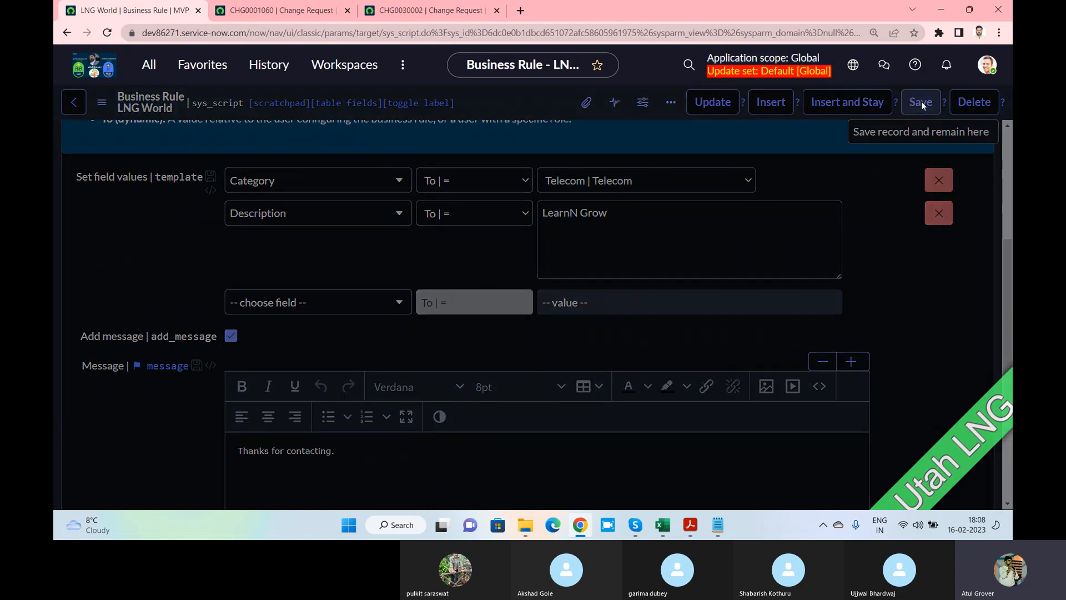
pyautogui.click(418, 11)
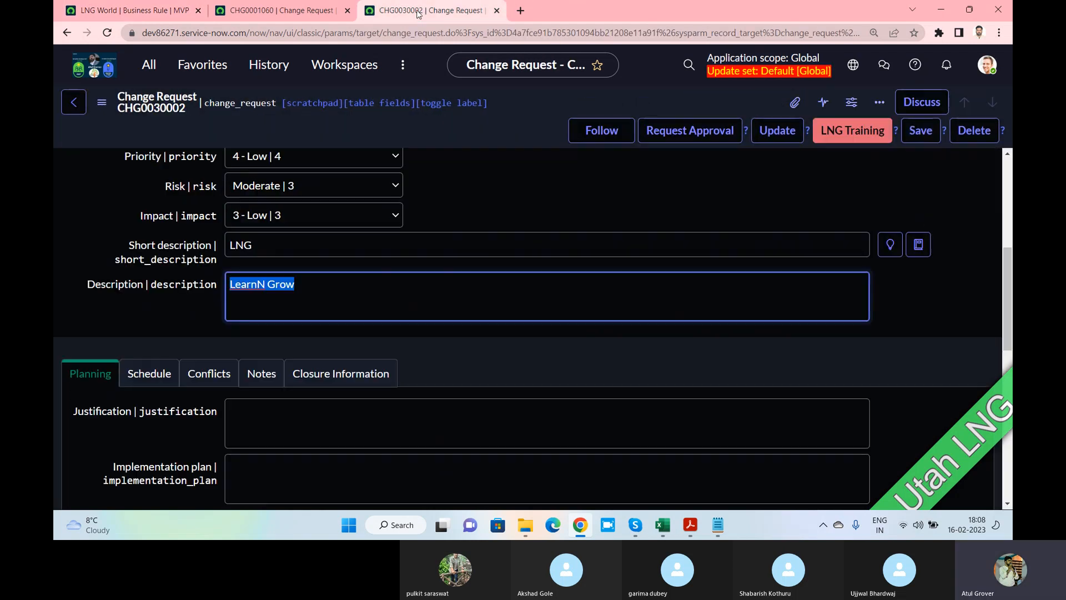
pyautogui.click(102, 105)
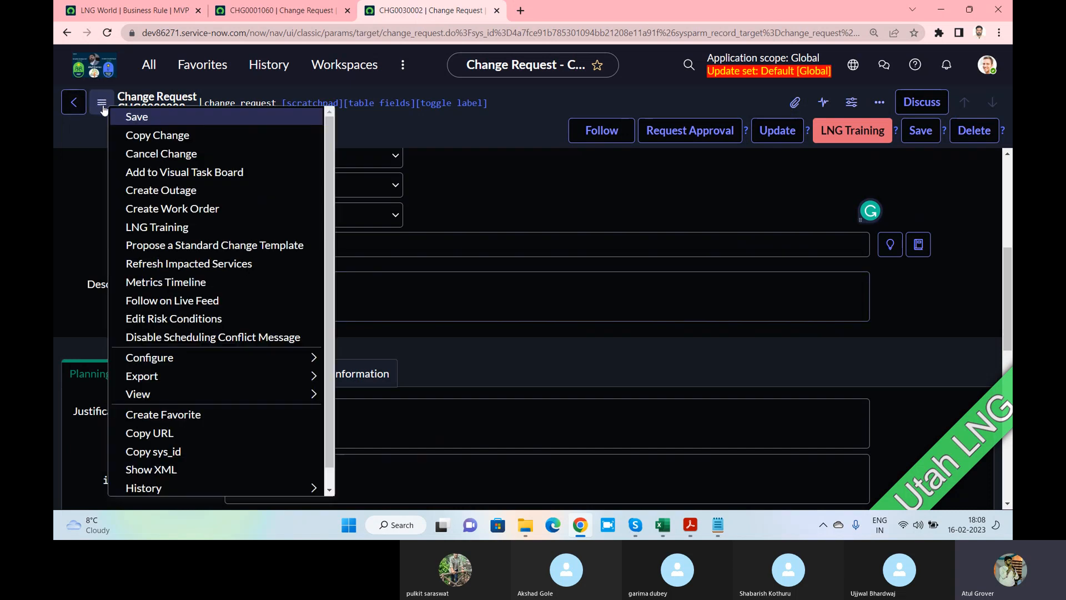
# Copy the change request, setting category Hardware and replacing the description with 'sjdhjashdfjkhasdfhkjd'
pyautogui.click(141, 137)
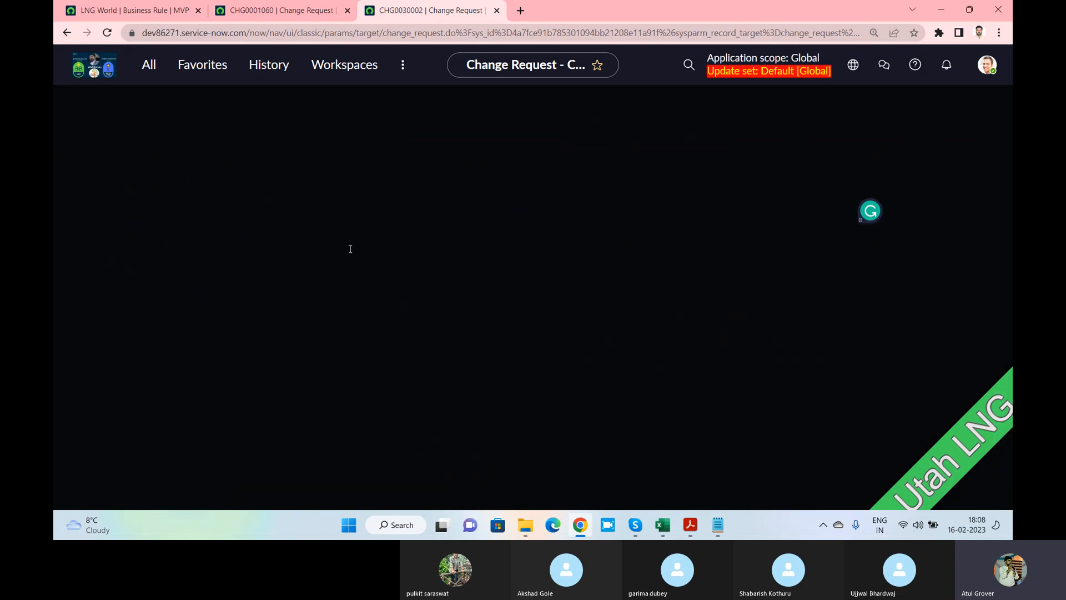
pyautogui.click(300, 284)
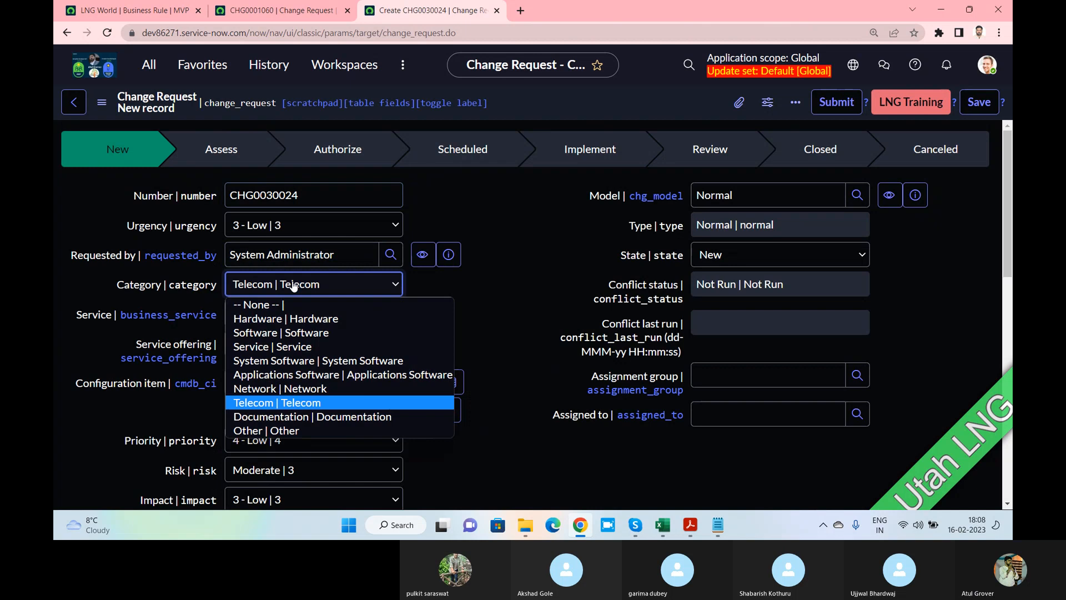
pyautogui.click(278, 319)
pyautogui.scroll(-3, 451, 302)
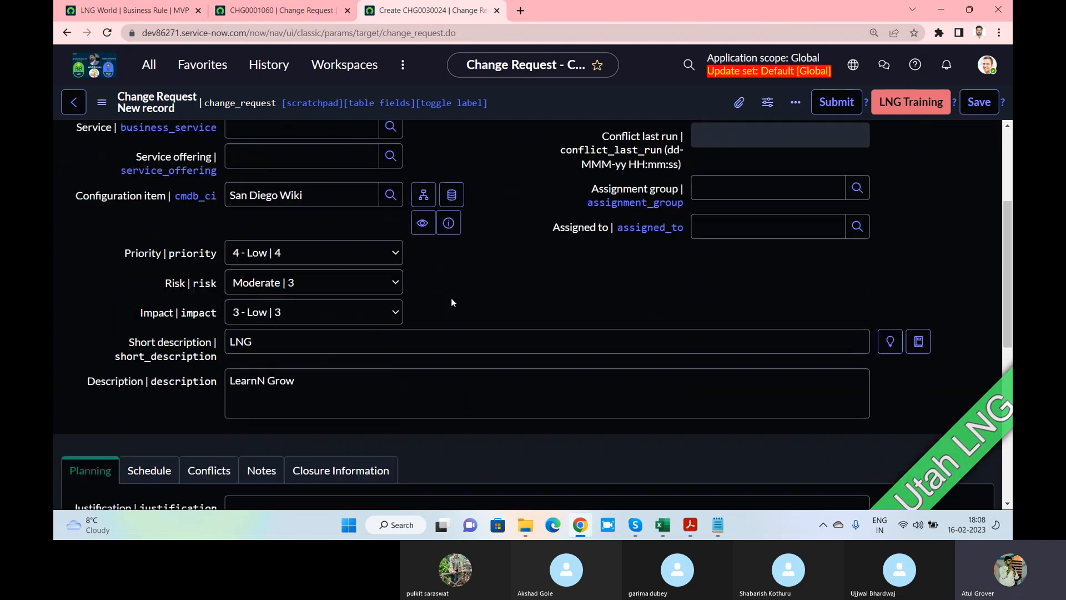
pyautogui.scroll(-1, 452, 303)
pyautogui.doubleClick(352, 324)
pyautogui.moveTo(352, 324); pyautogui.dragTo(185, 312)
pyautogui.write('s')
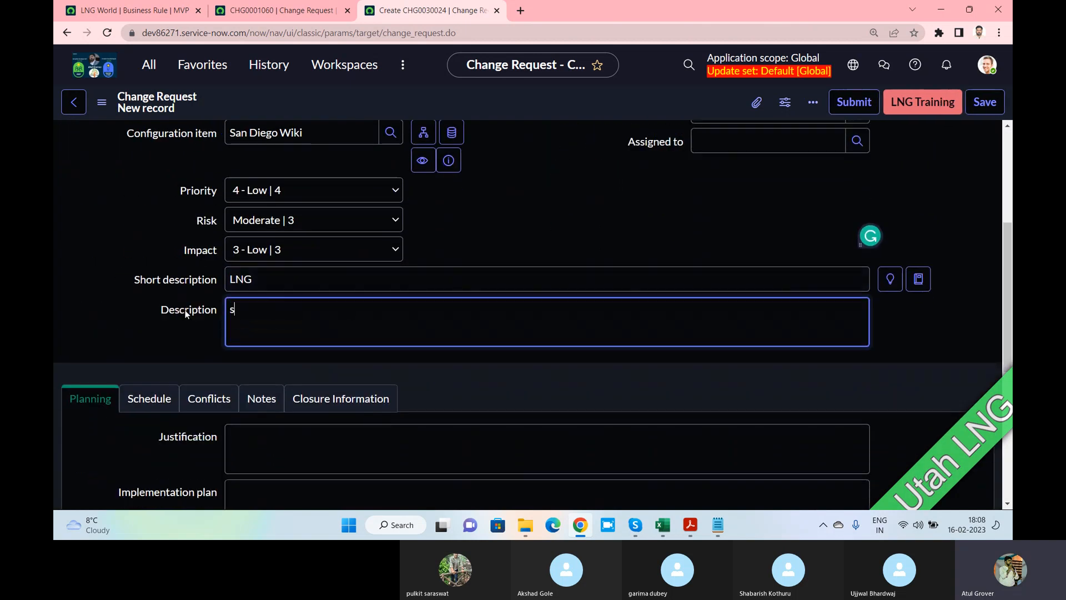
pyautogui.write('jdhjashdfjkhasdfhkjd')
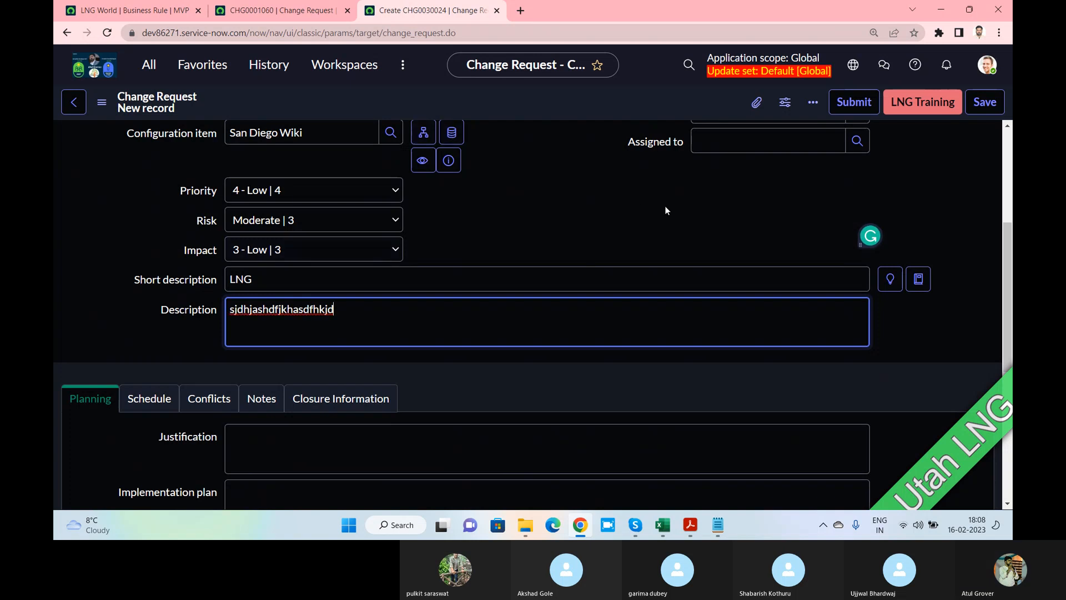
# Save the LNG World business rule to run before insert
pyautogui.click(128, 10)
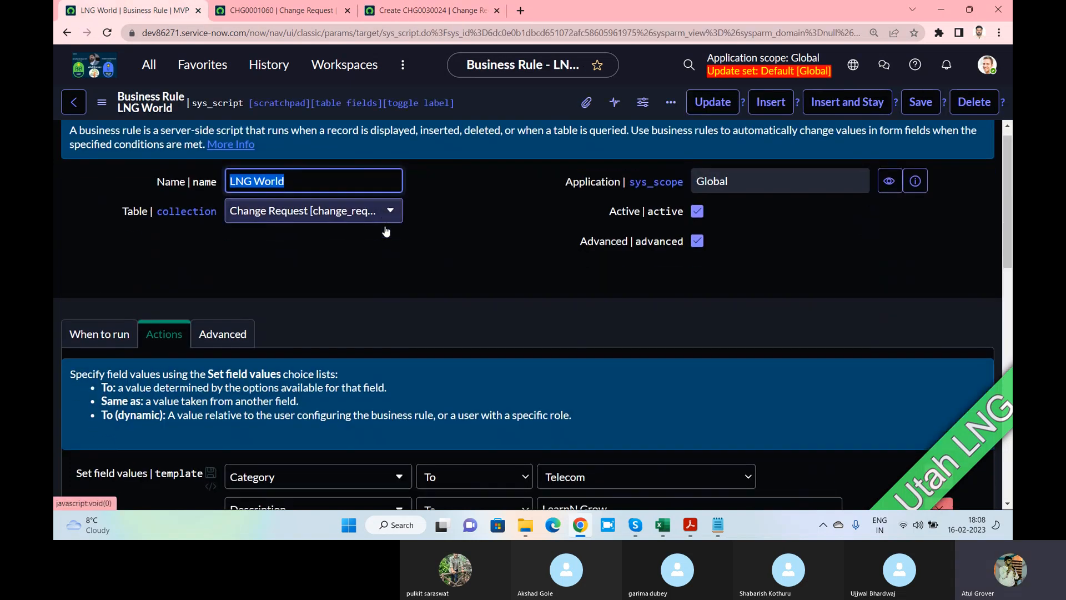
pyautogui.scroll(-4, 366, 255)
pyautogui.scroll(2, 311, 244)
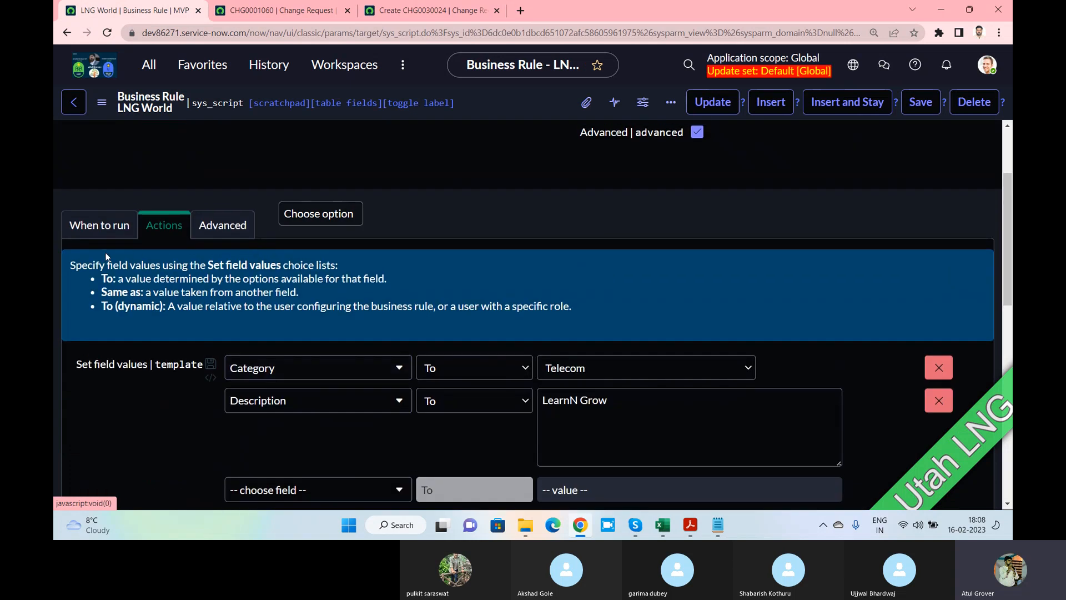
pyautogui.click(101, 226)
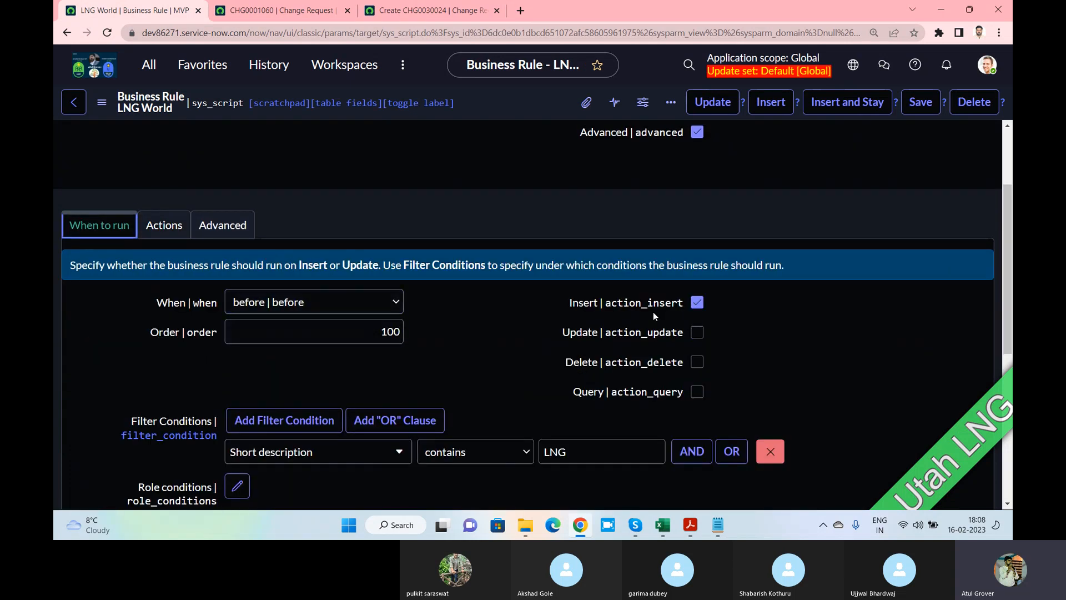
pyautogui.click(925, 110)
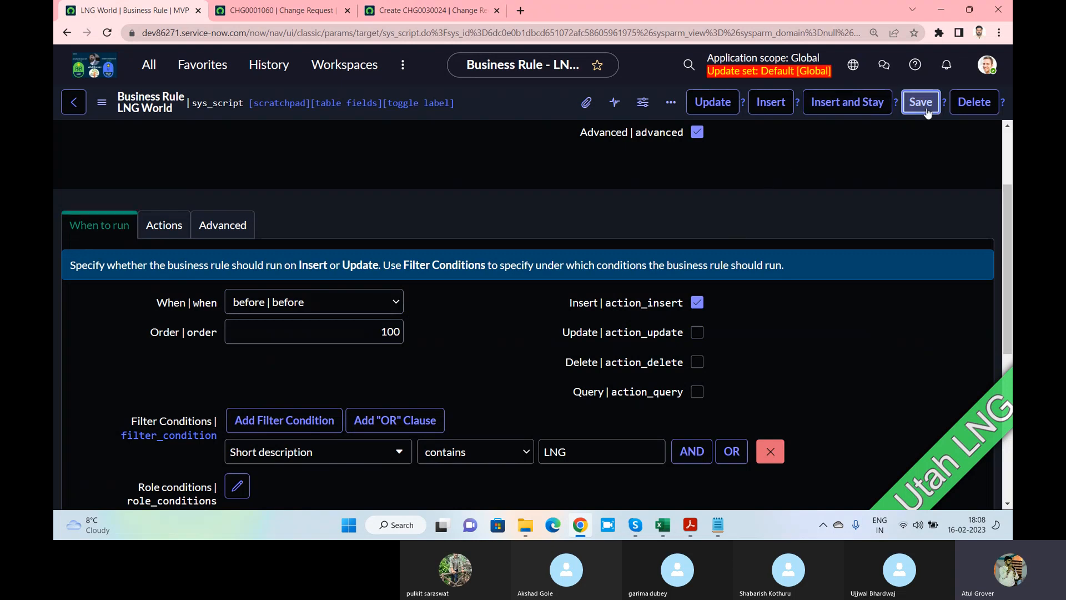
# Submit the copied change request CHG0030024
pyautogui.click(412, 15)
pyautogui.scroll(3, 540, 176)
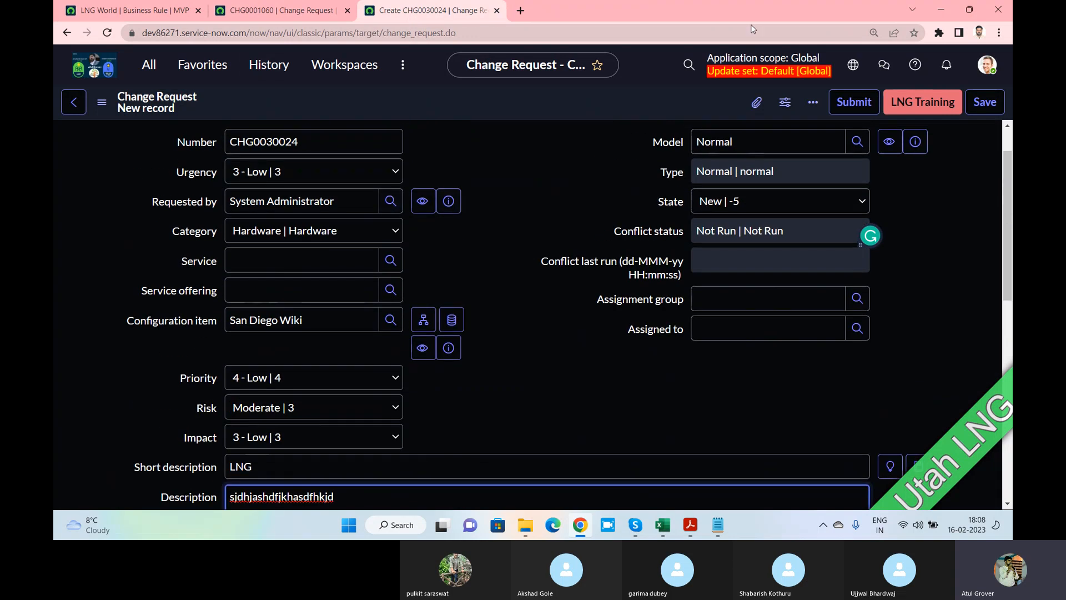
pyautogui.click(852, 104)
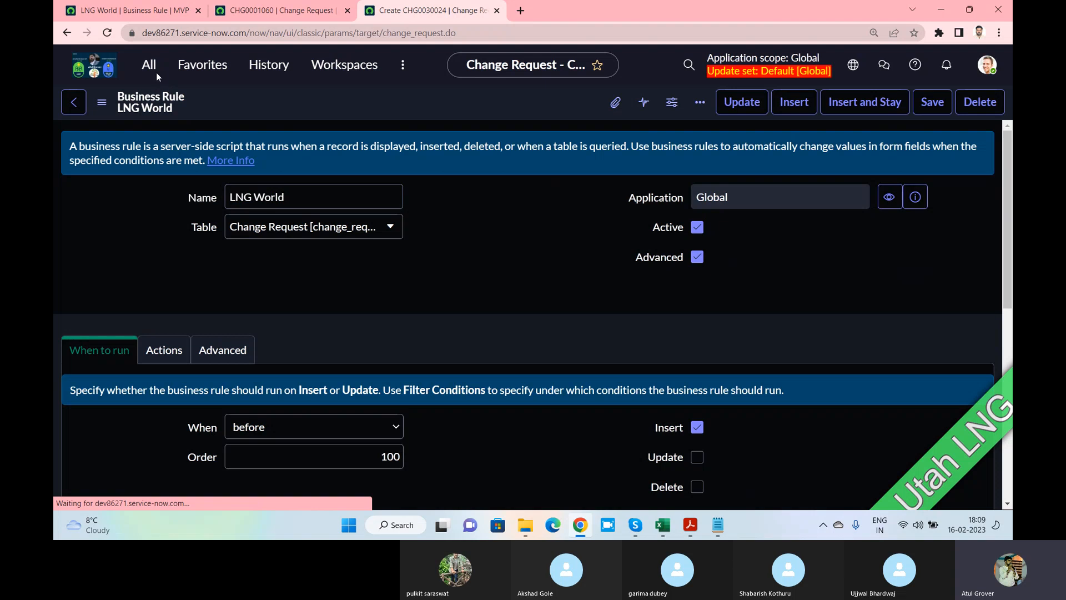
# Open the list of open change requests sorted by Number in descending order
pyautogui.click(154, 71)
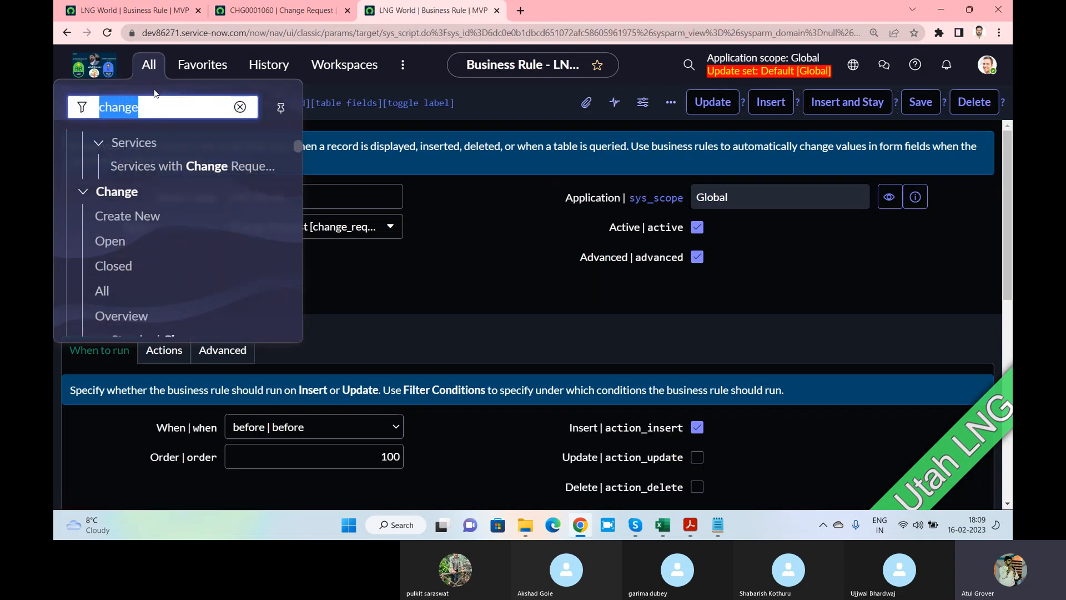
pyautogui.click(113, 241)
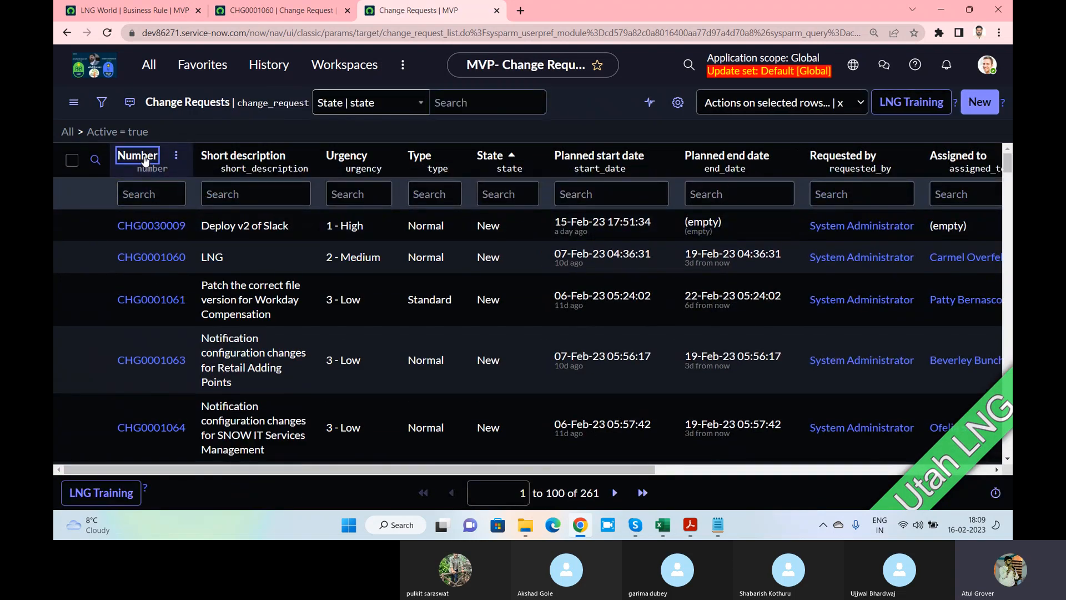
pyautogui.click(145, 160)
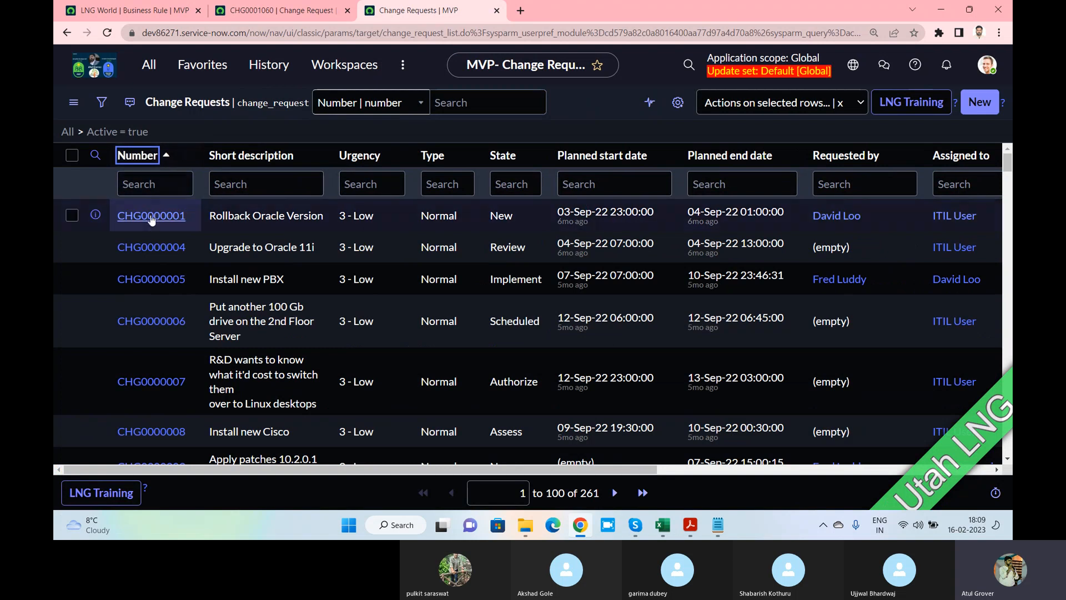
pyautogui.click(146, 159)
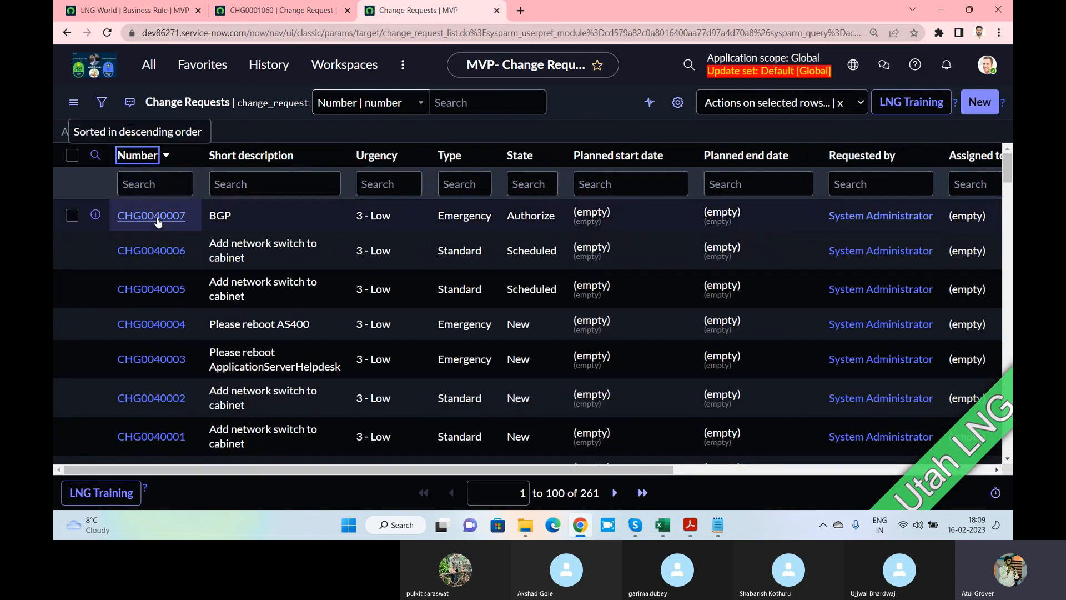
# Filter the Number column by *30024, open CHG0030024, and check its category Telecom and description LearnN Grow
pyautogui.click(155, 186)
pyautogui.write('3')
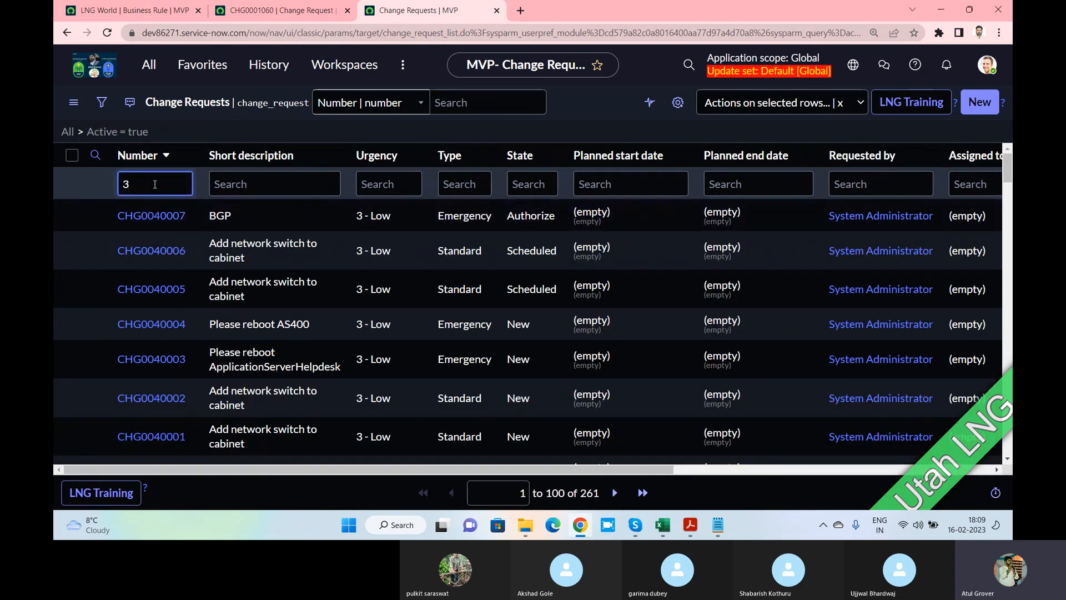
pyautogui.press('BackSpace')
pyautogui.write('*300')
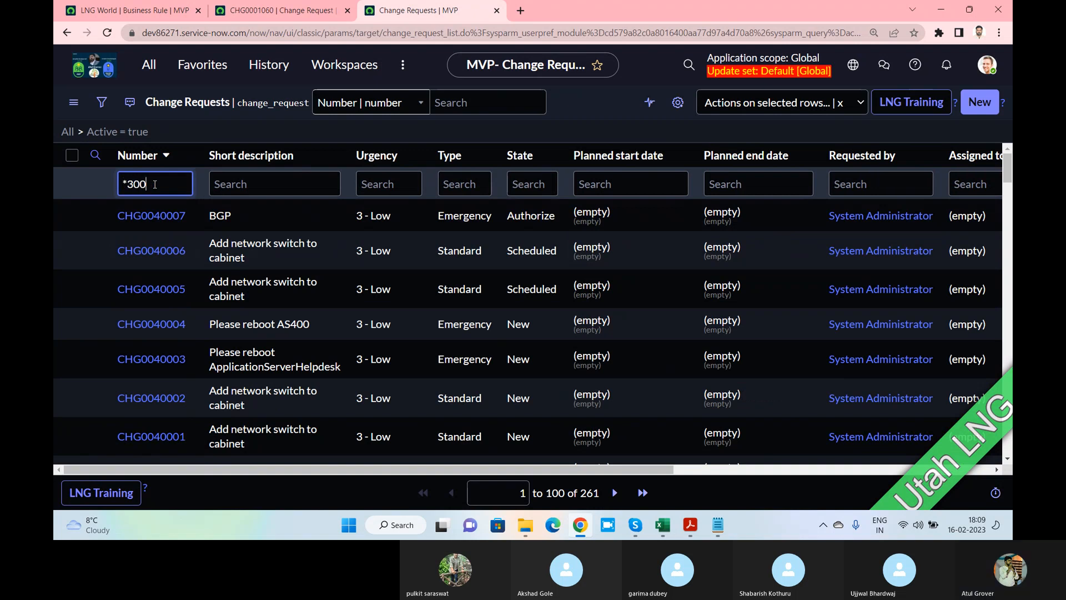
pyautogui.write('24')
pyautogui.press('Return')
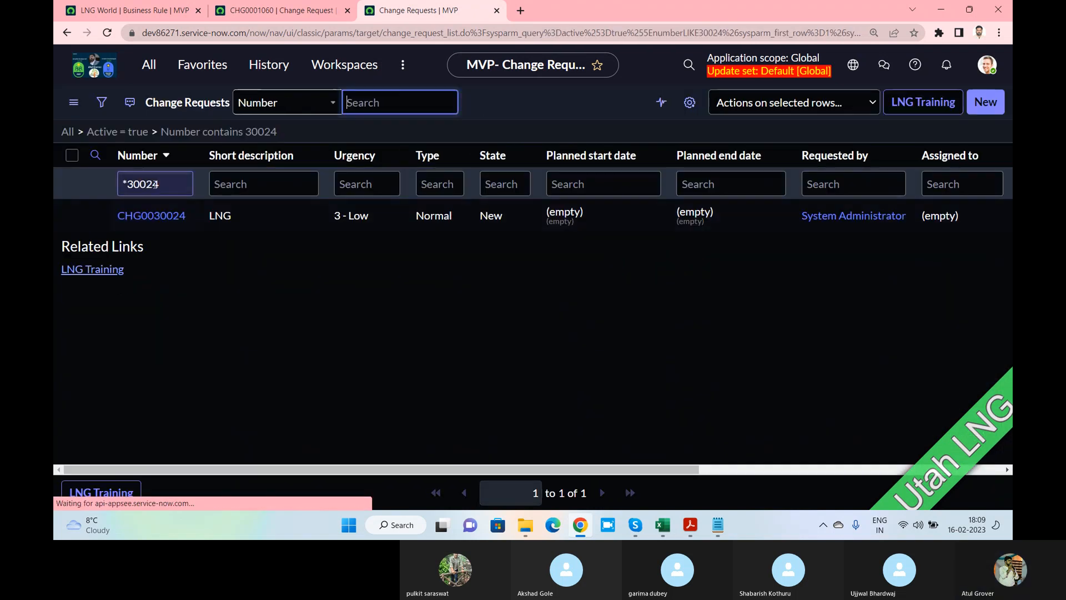
pyautogui.click(156, 229)
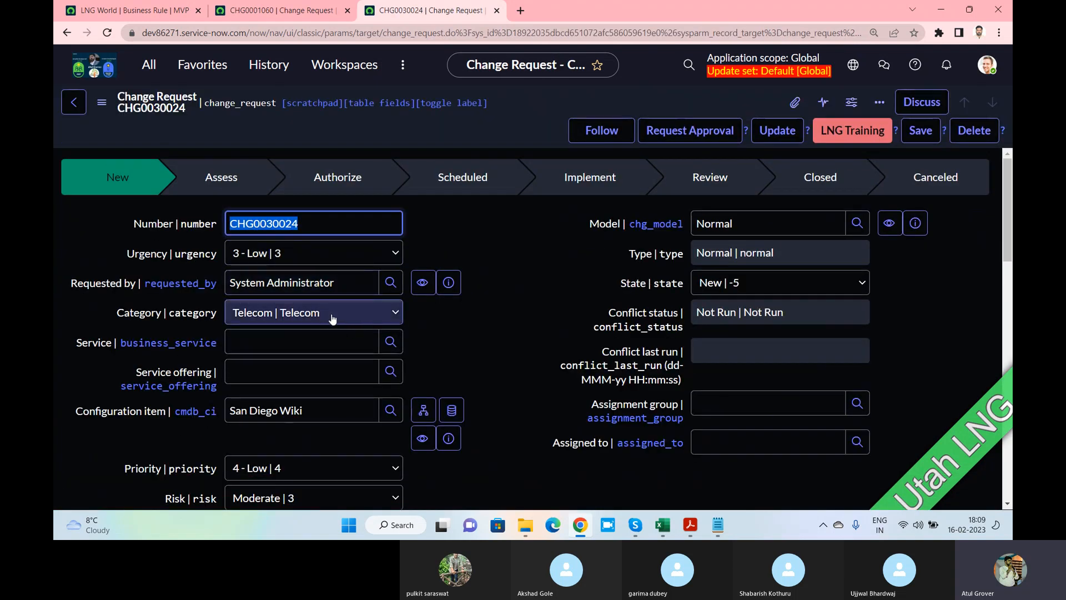
pyautogui.scroll(-3, 446, 326)
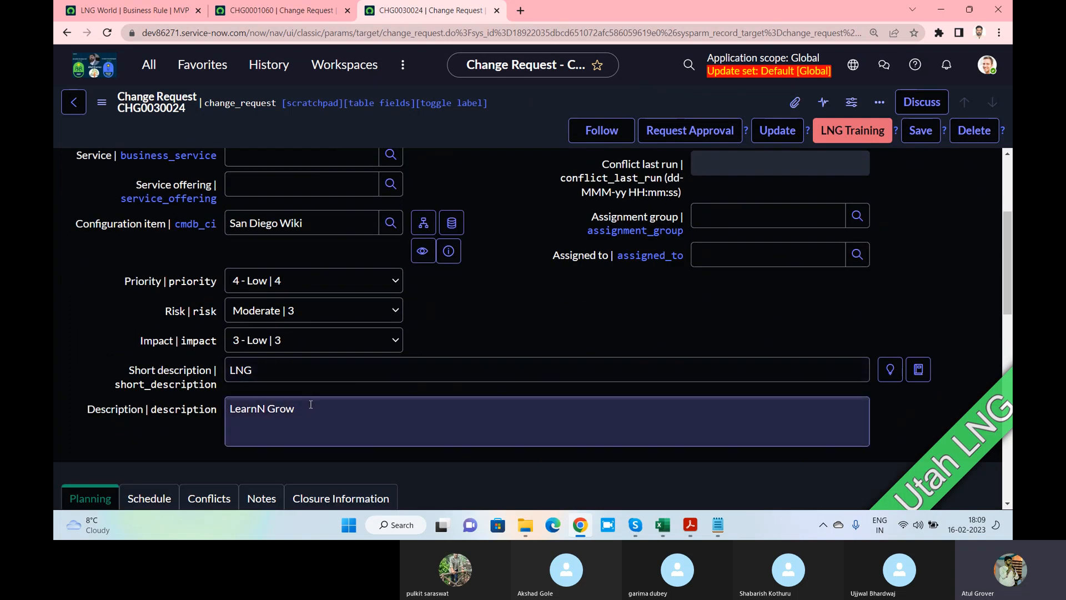
pyautogui.scroll(4, 362, 297)
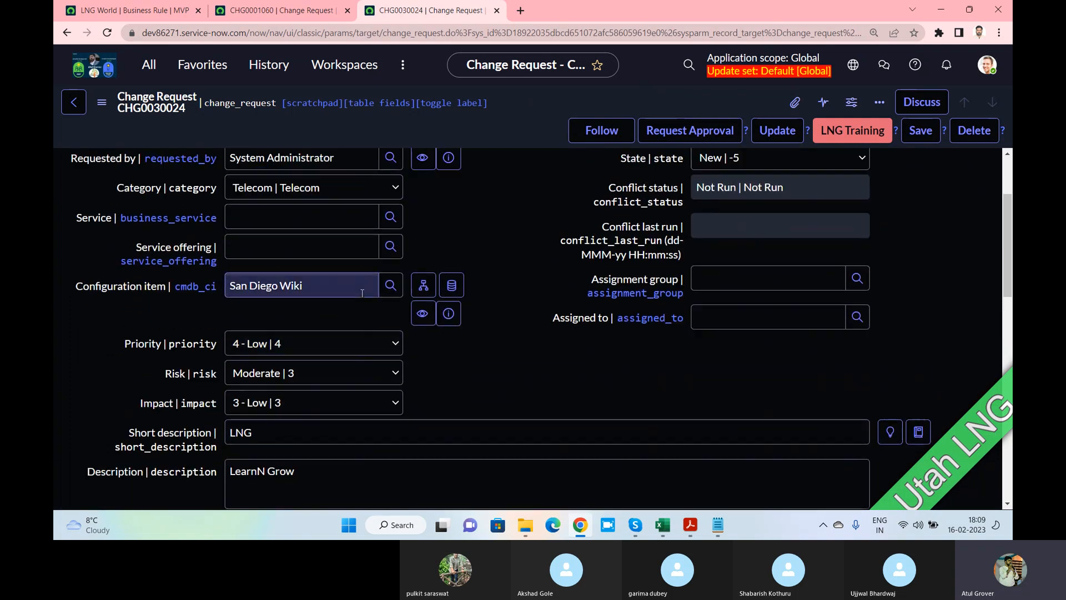
# On the LNG World rule, review the When choices without changing them
pyautogui.click(131, 12)
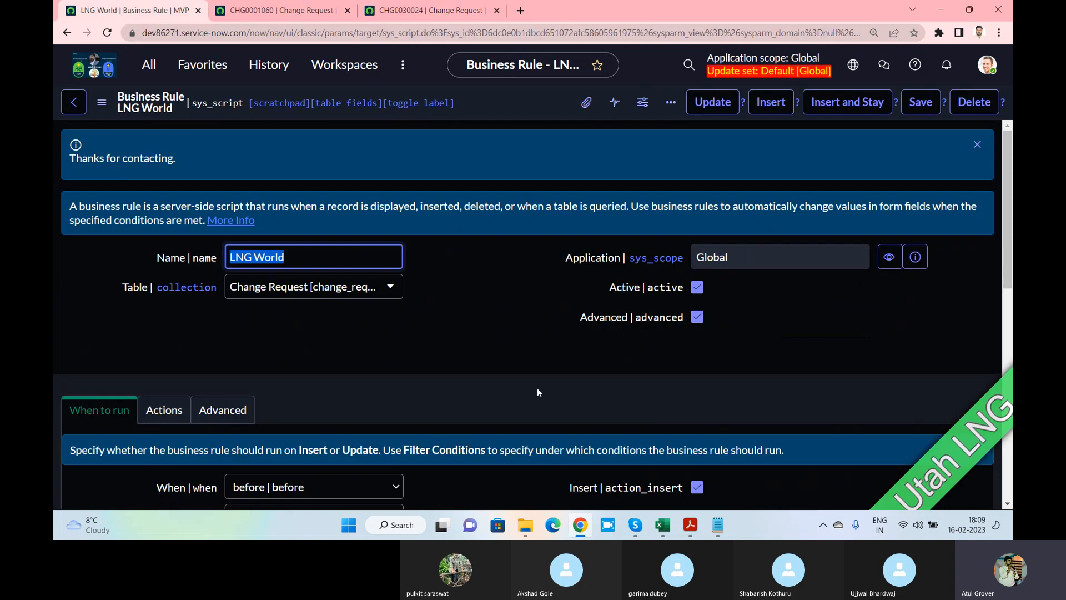
pyautogui.scroll(-2, 513, 300)
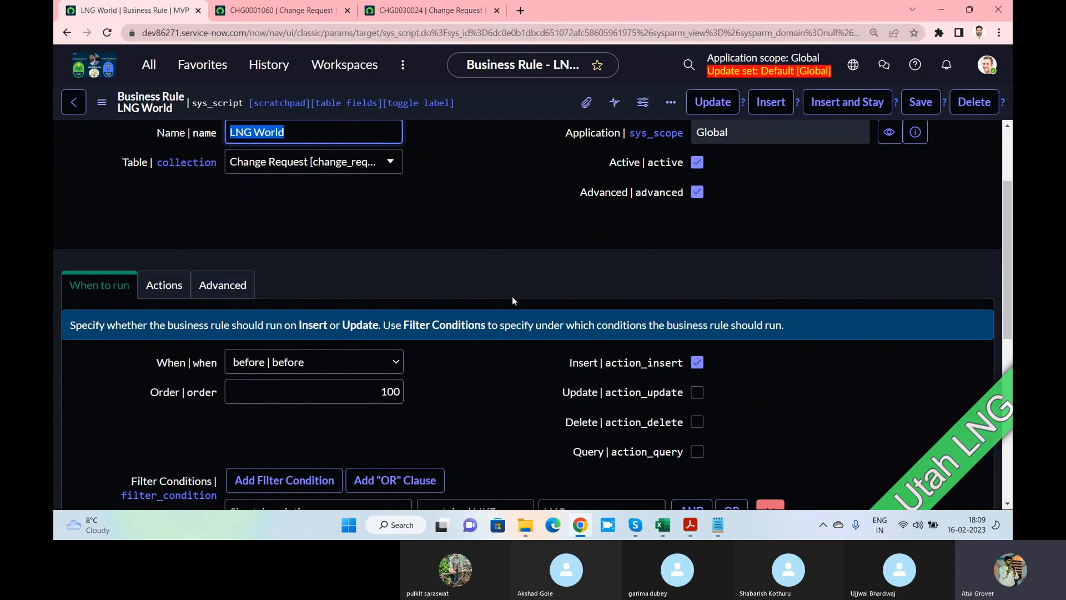
pyautogui.scroll(-2, 470, 289)
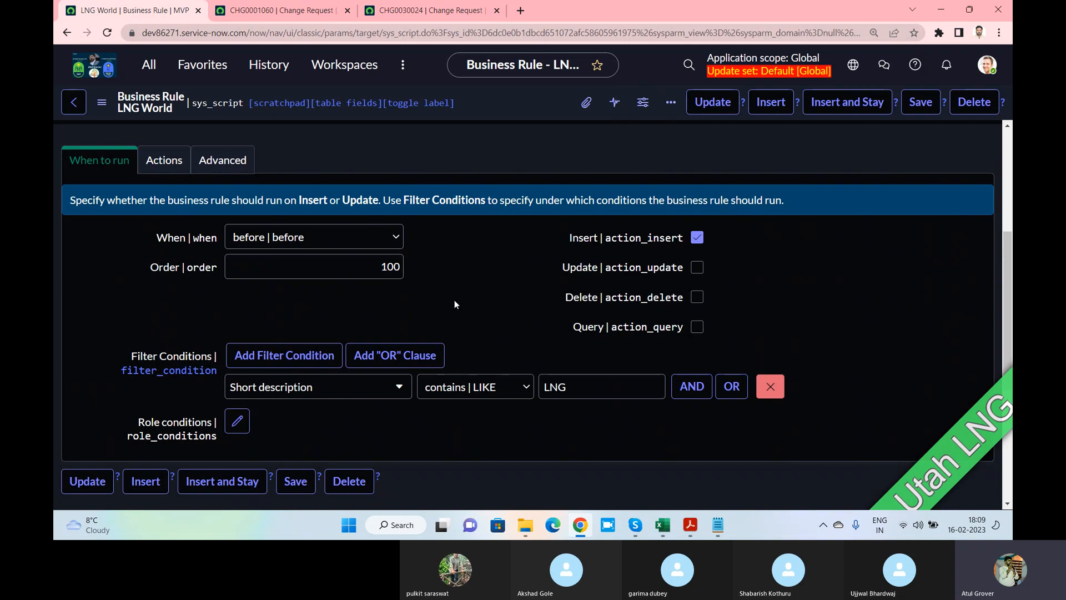
pyautogui.click(361, 240)
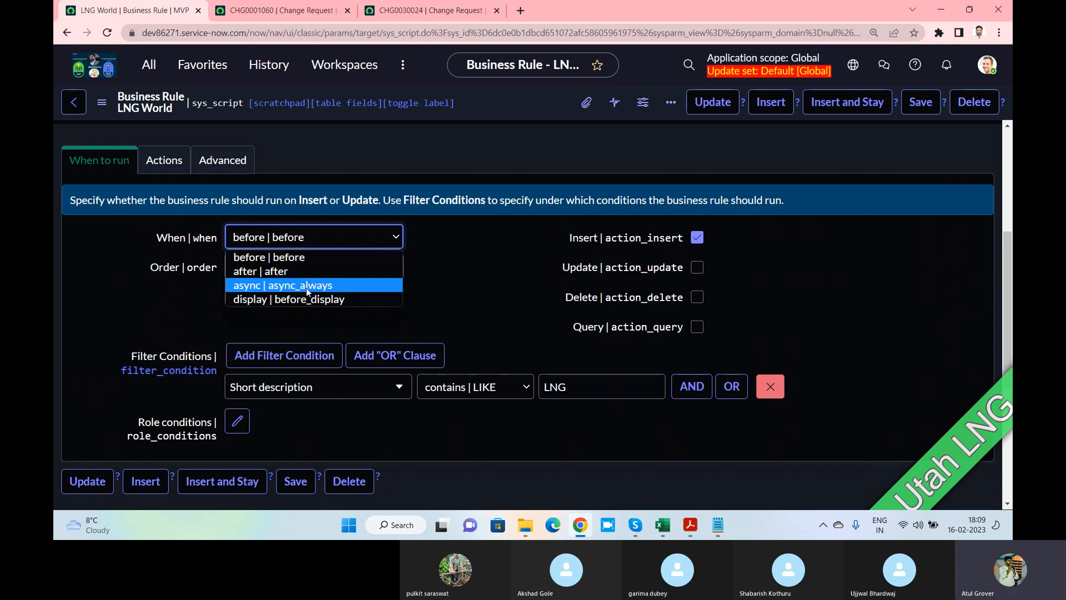
pyautogui.click(536, 240)
# Point out the Insert and Update triggers, then set When to display (before_display)
pyautogui.moveTo(569, 242); pyautogui.dragTo(597, 241)
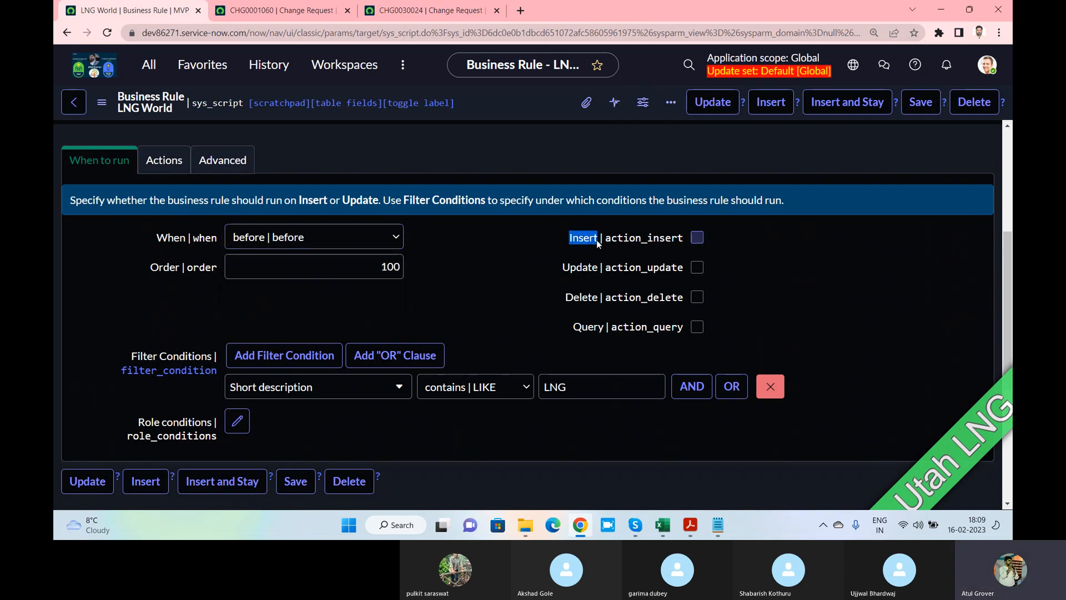
pyautogui.moveTo(562, 272); pyautogui.dragTo(594, 272)
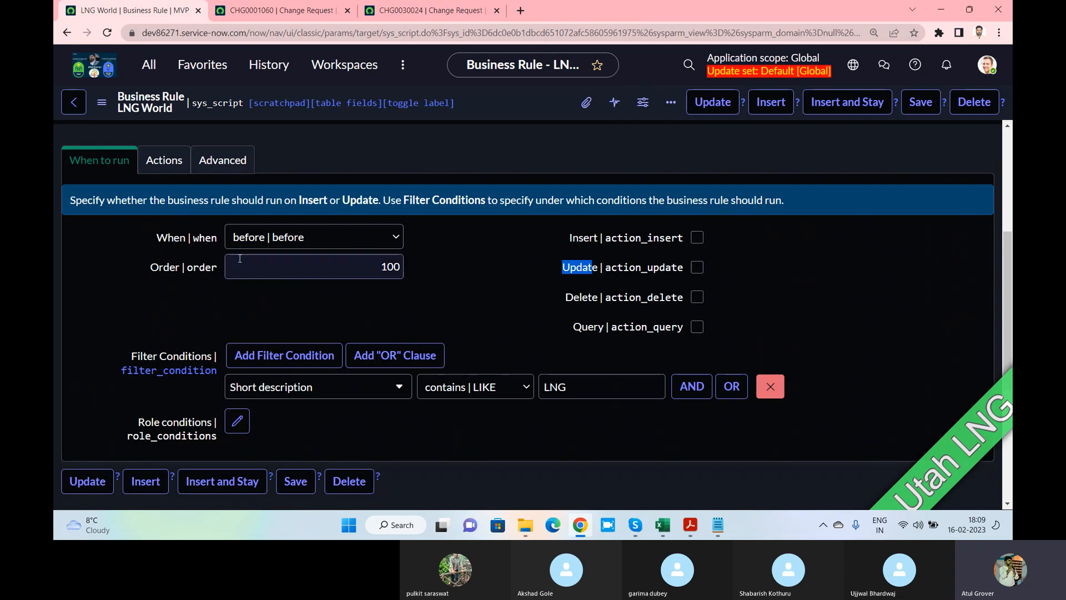
pyautogui.click(556, 243)
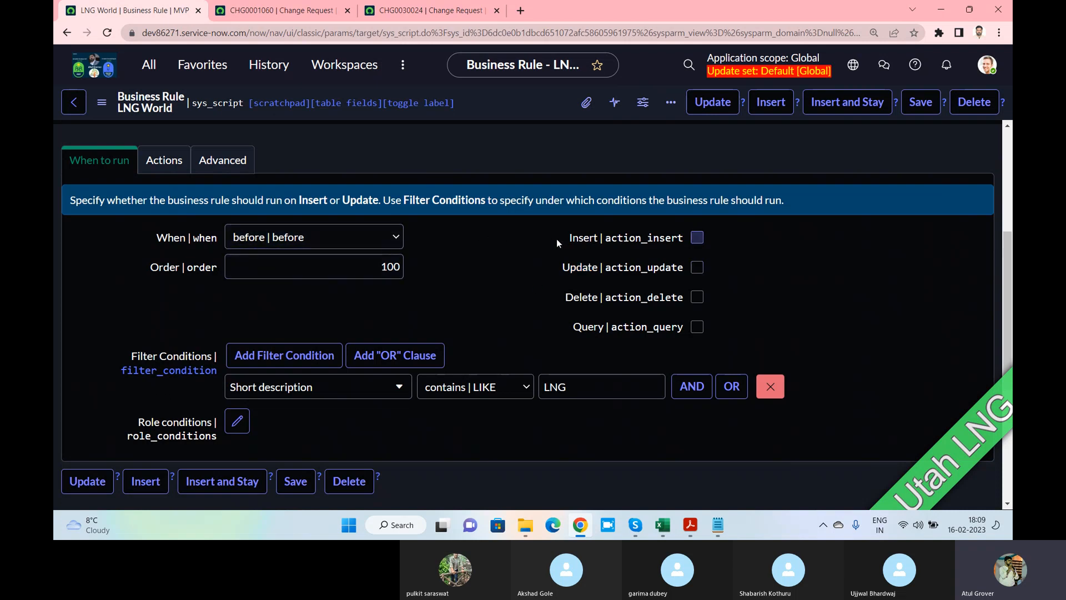
pyautogui.moveTo(557, 243); pyautogui.dragTo(598, 243)
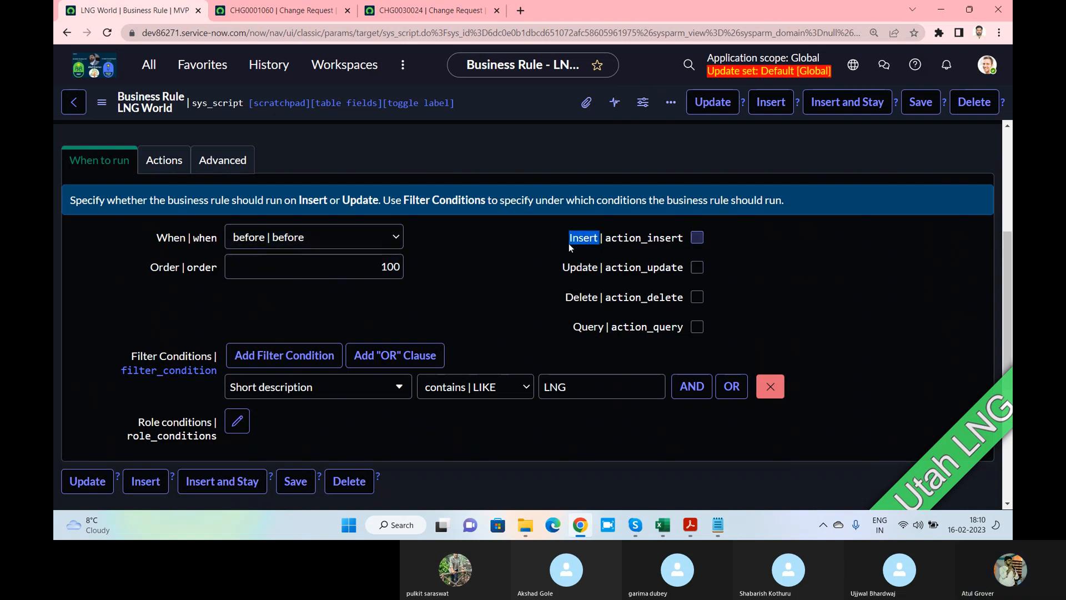
pyautogui.click(282, 237)
pyautogui.click(270, 300)
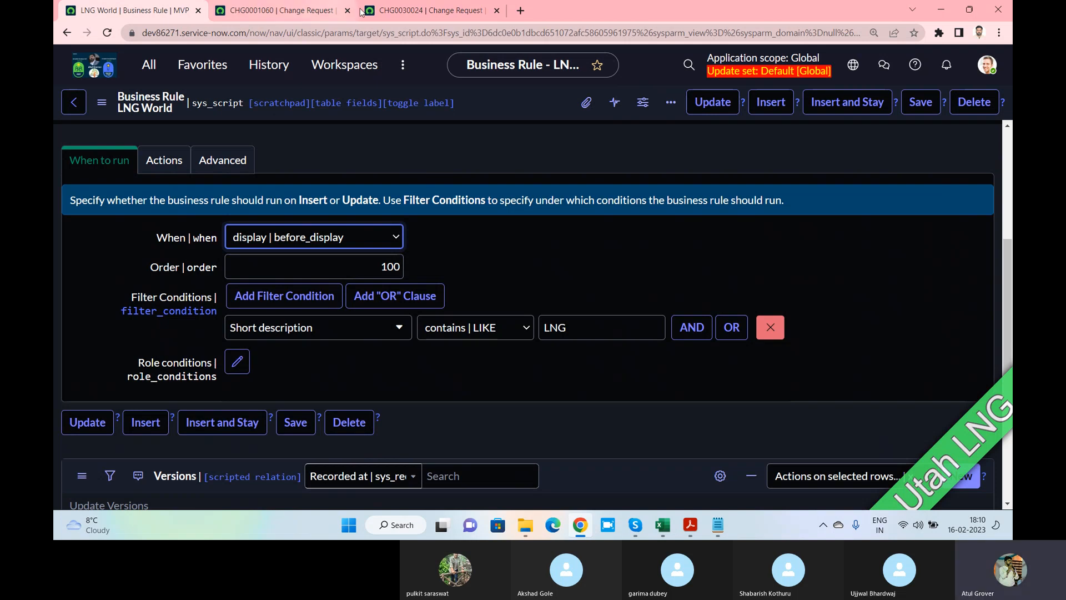
# Replace CHG0001060's address with change_request_list.do and open the list's filter builder
pyautogui.click(272, 10)
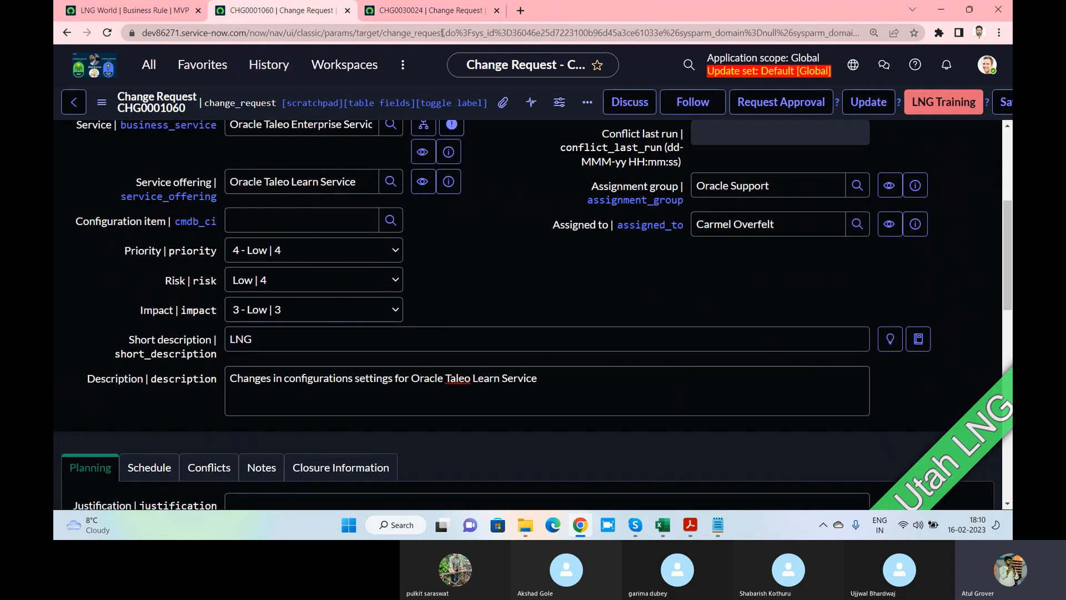
pyautogui.moveTo(442, 34); pyautogui.dragTo(1012, 37)
pyautogui.press('BackSpace')
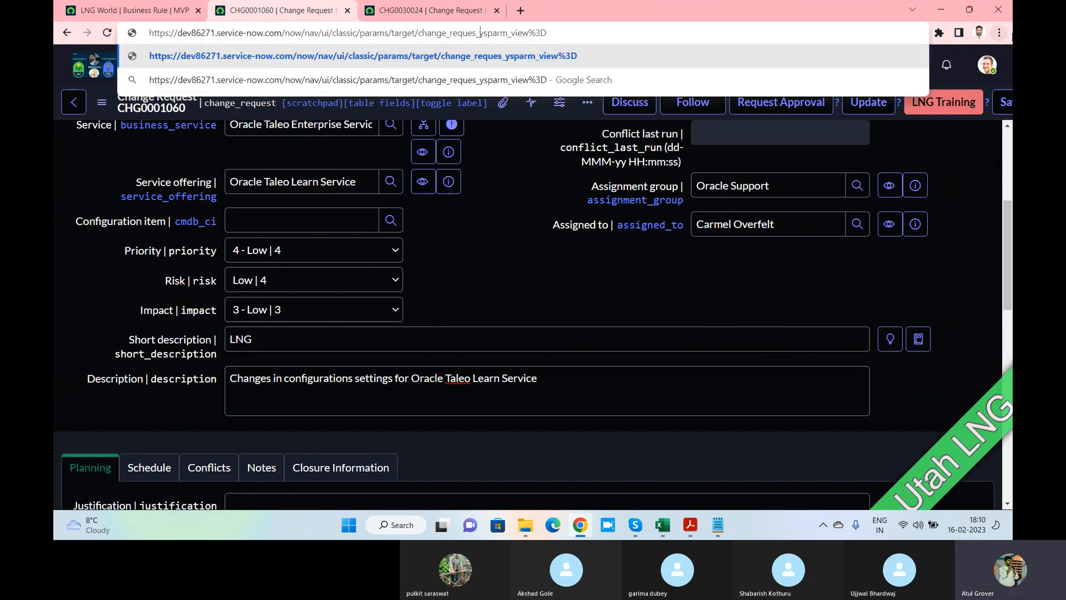
pyautogui.press('BackSpace')
pyautogui.press('BackSpace')
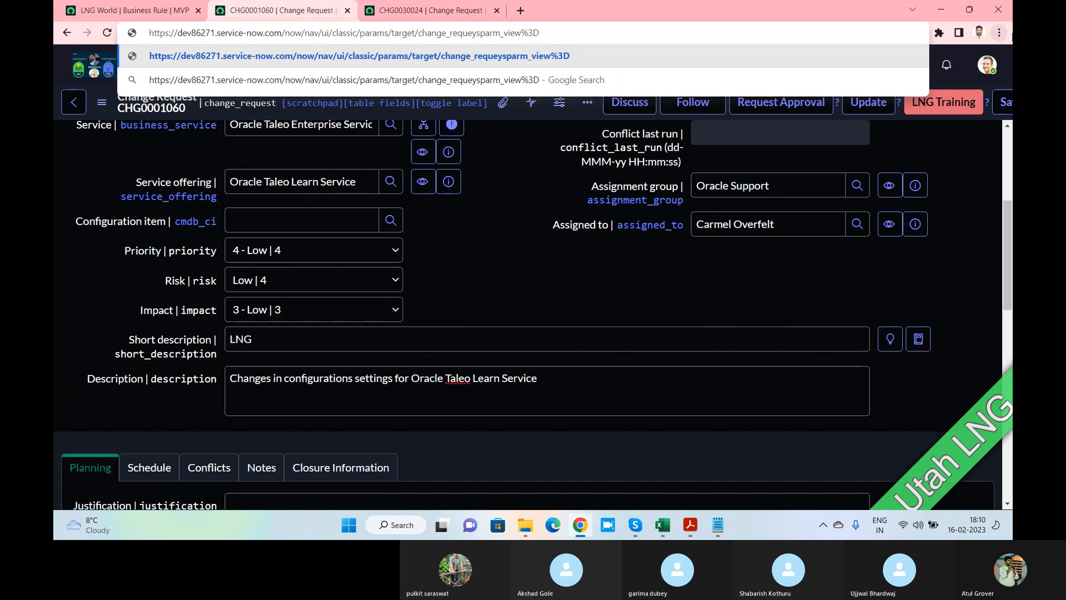
pyautogui.write('st_')
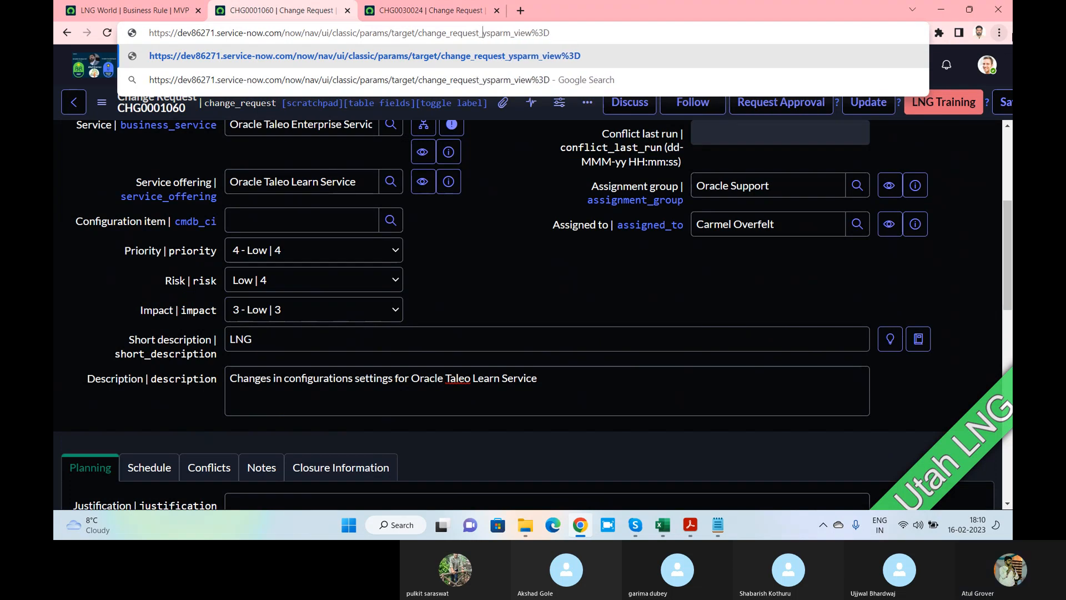
pyautogui.write('list.do')
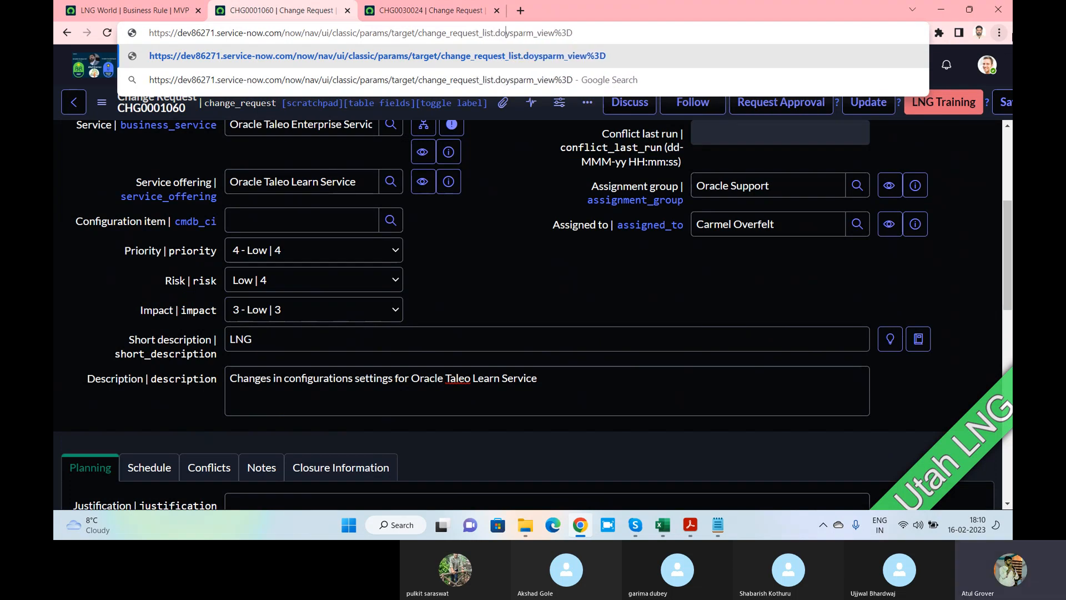
pyautogui.press('Delete')
pyautogui.press('Delete')
pyautogui.press('Delete')
pyautogui.press('Delete')
pyautogui.press('Delete')
pyautogui.press('Delete')
pyautogui.press('Delete')
pyautogui.press('Delete')
pyautogui.press('Delete')
pyautogui.press('Delete')
pyautogui.press('Delete')
pyautogui.press('Delete')
pyautogui.press('Delete')
pyautogui.press('Delete')
pyautogui.press('Return')
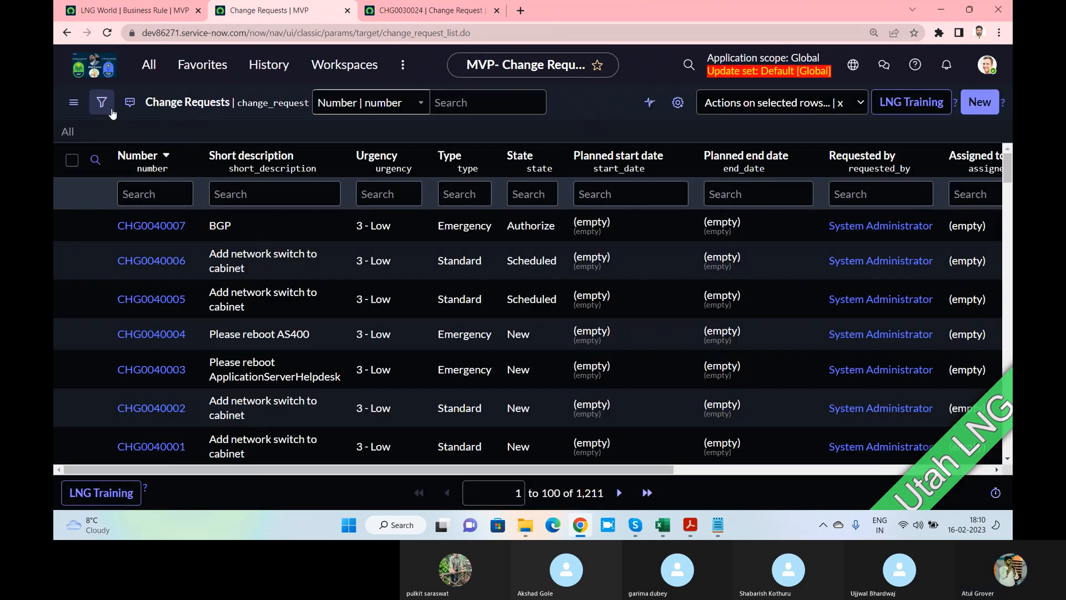
pyautogui.click(111, 111)
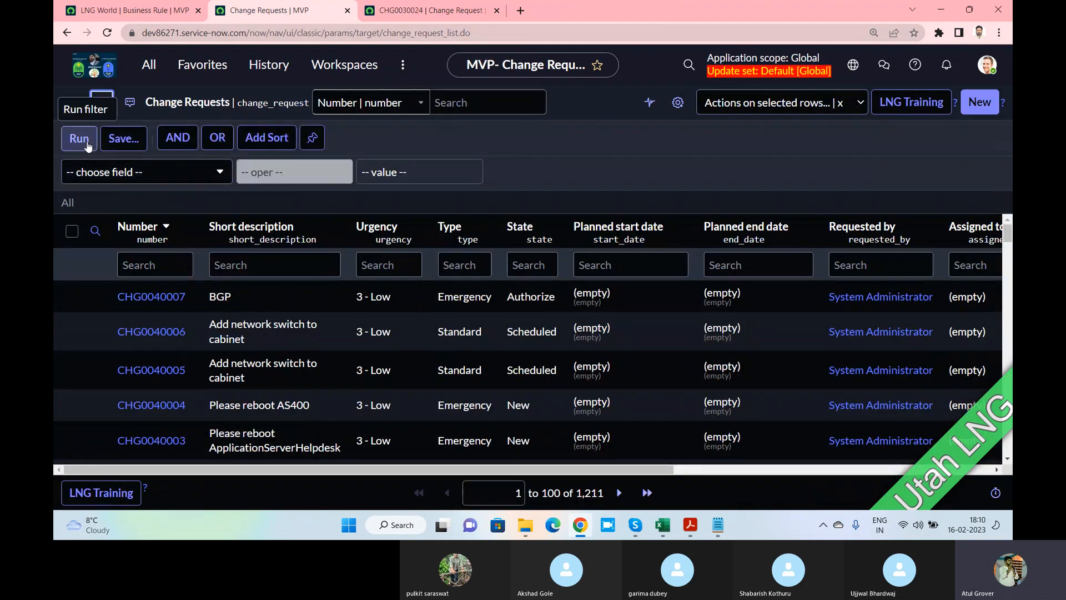
# Set the LNG World rule's When to async, then switch over to the Skype call
pyautogui.click(128, 10)
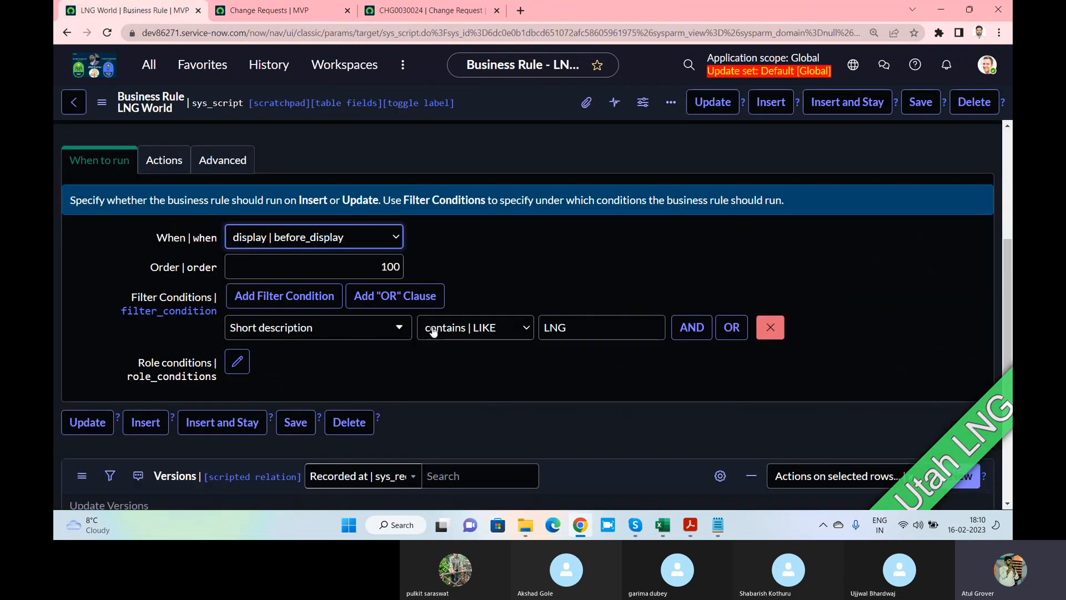
pyautogui.click(306, 244)
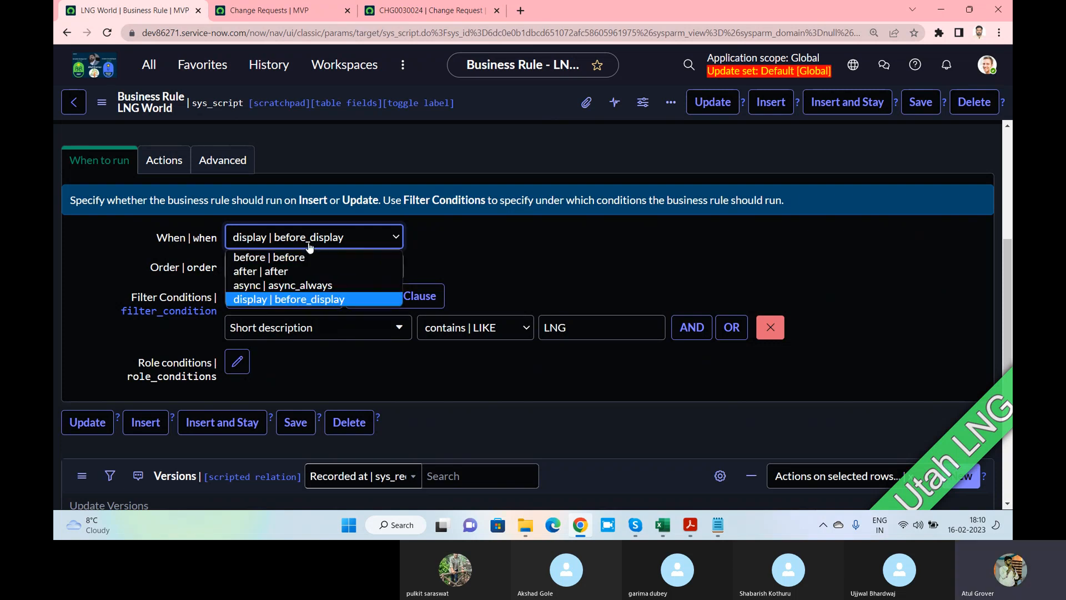
pyautogui.click(295, 285)
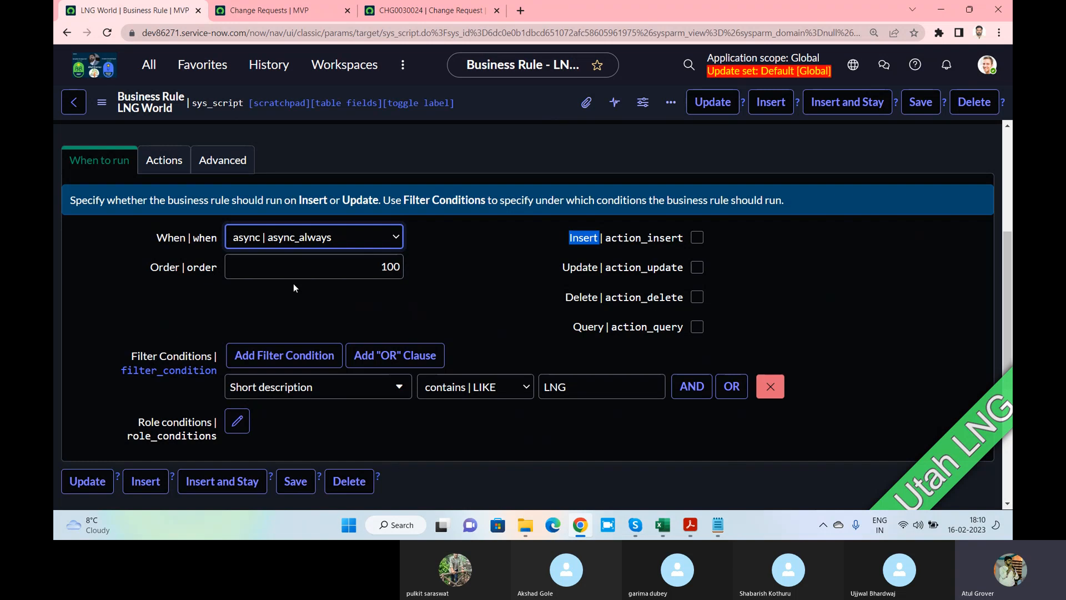
pyautogui.hotkey('alt', 'Tab')
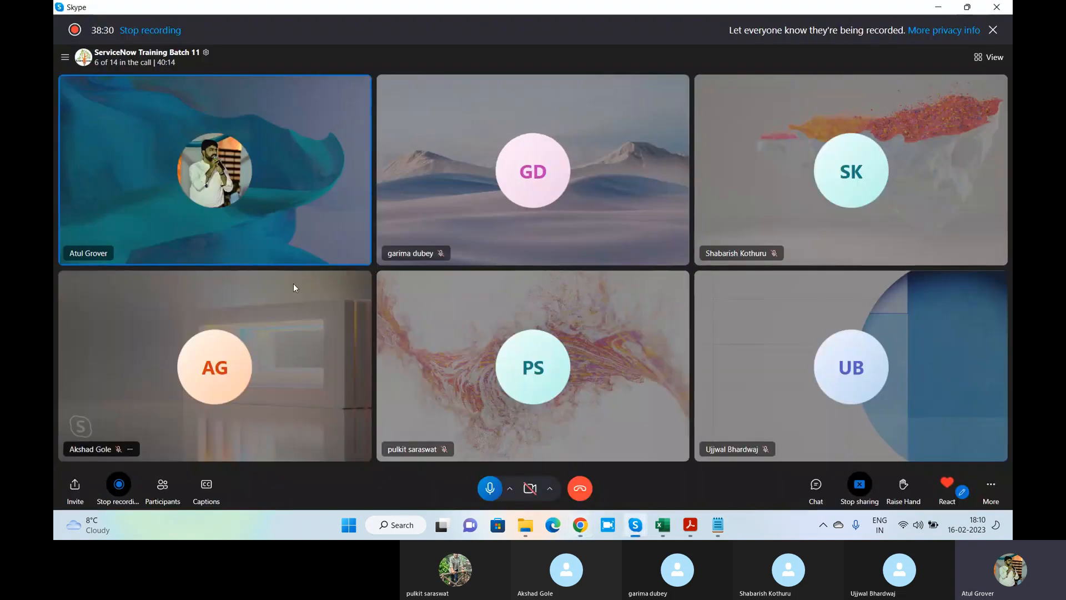
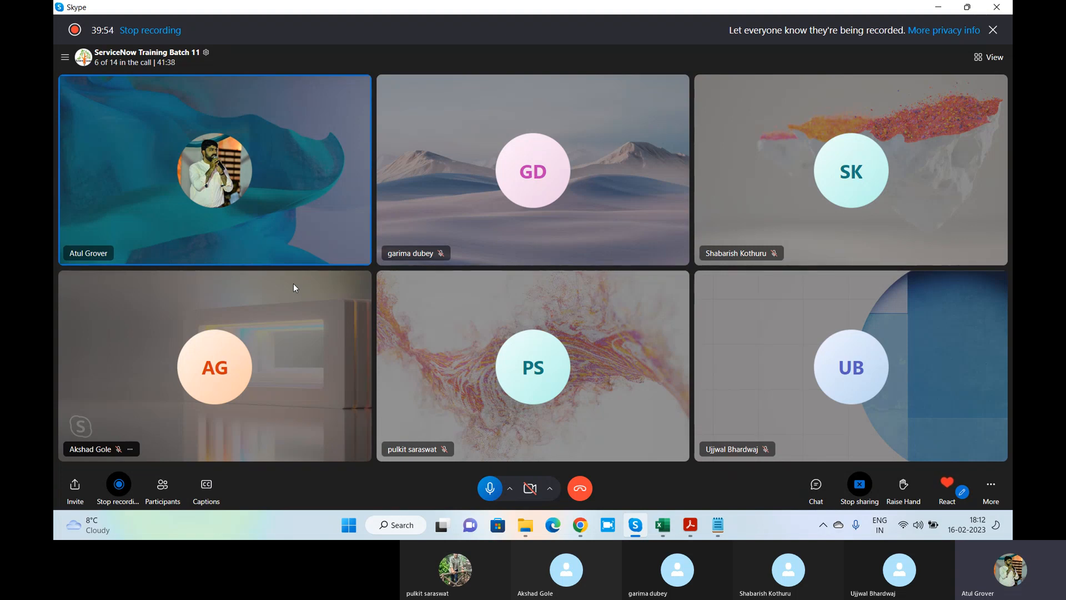
# Check the LNG World rule's When setting stays async_always and highlight its Order value 100
pyautogui.hotkey('alt', 'Tab')
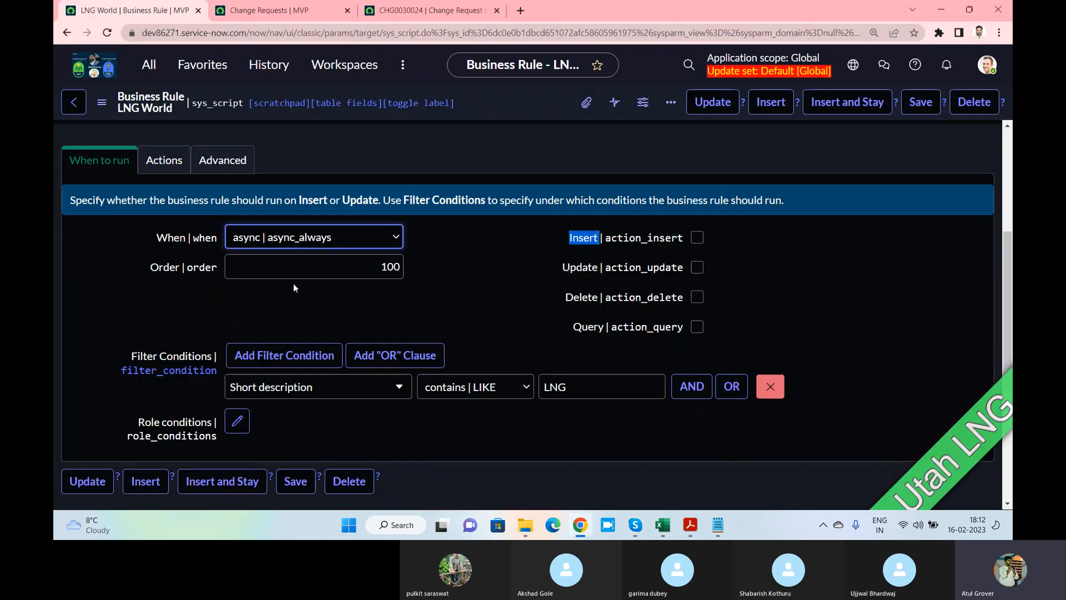
pyautogui.click(320, 239)
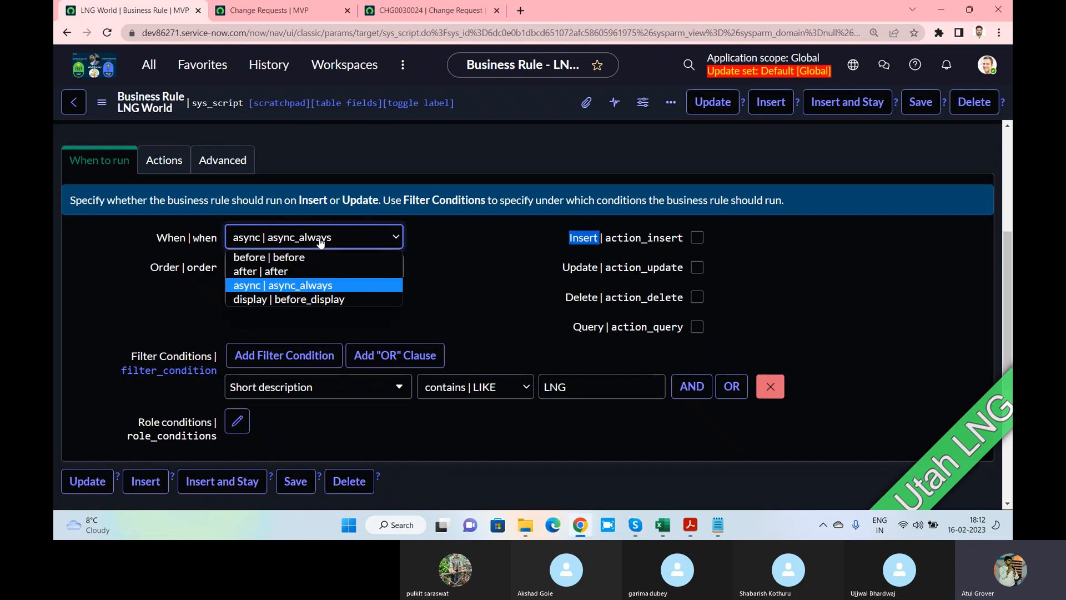
pyautogui.click(356, 243)
pyautogui.press('Tab')
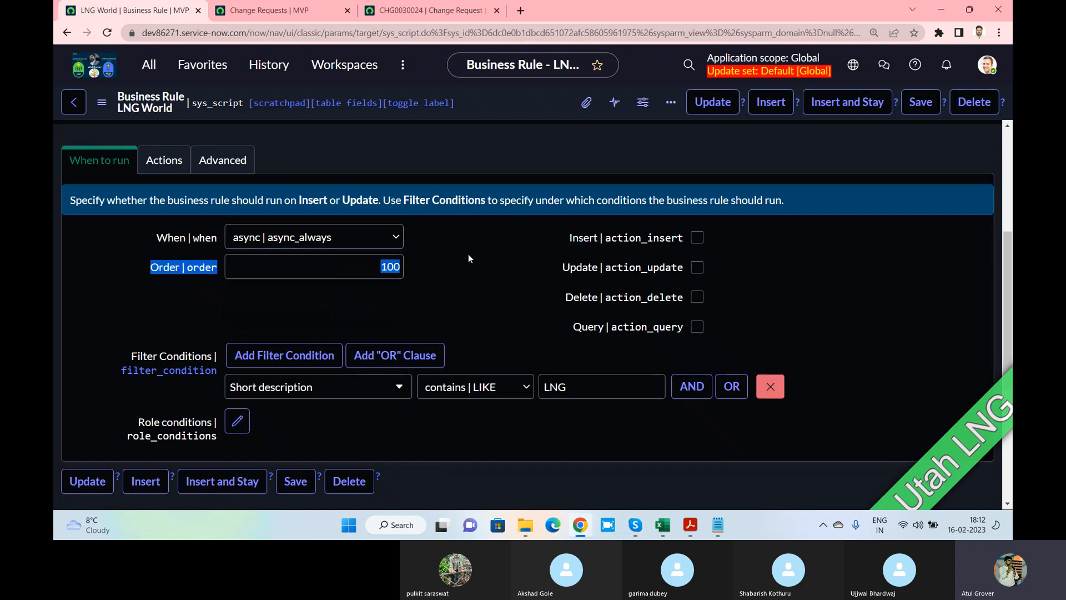
pyautogui.click(356, 243)
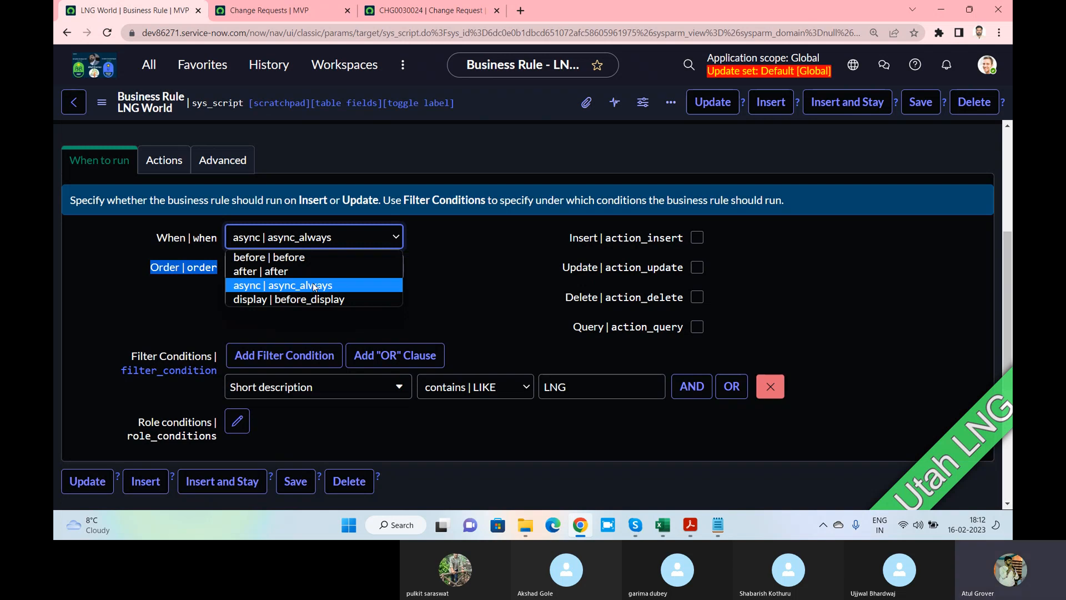
pyautogui.click(313, 285)
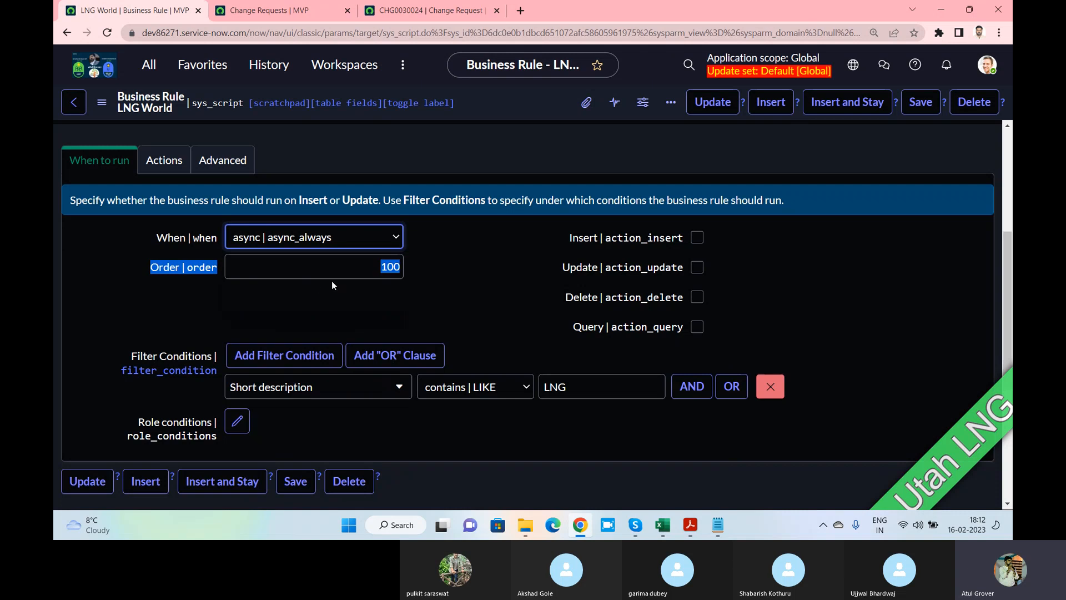
pyautogui.click(474, 271)
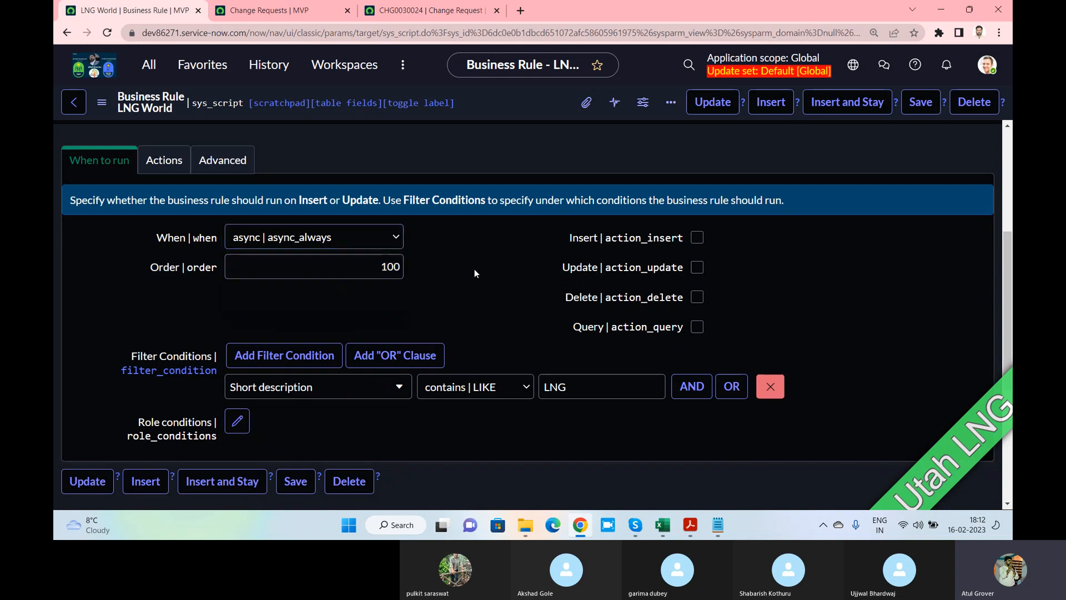
pyautogui.click(373, 272)
pyautogui.moveTo(373, 272); pyautogui.dragTo(455, 281)
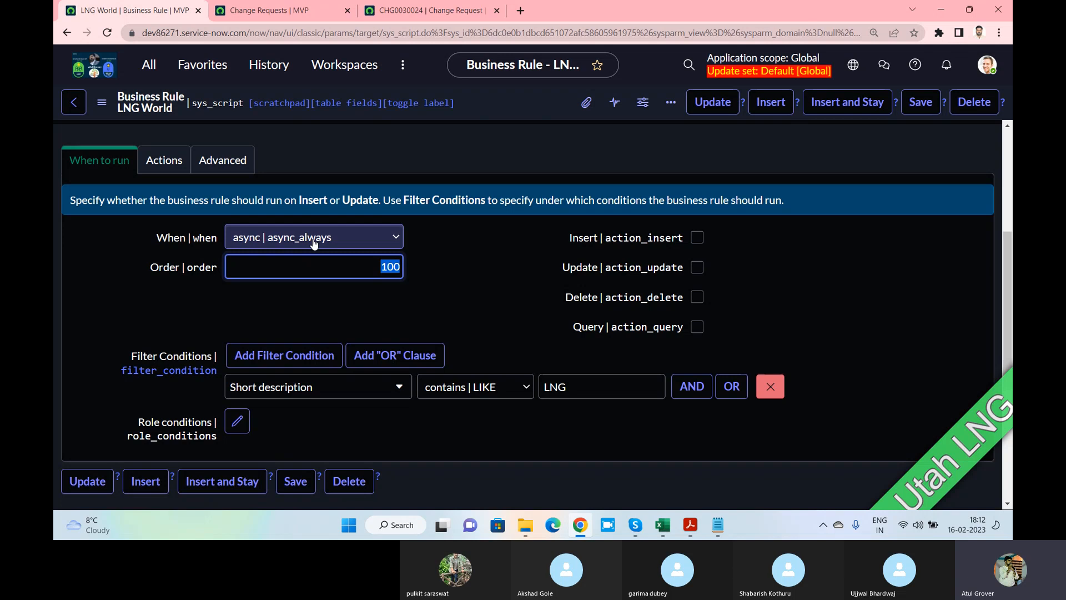
# Highlight the current and previous parameters in the rule's script, then filter the navigator by 'business ru'
pyautogui.click(238, 162)
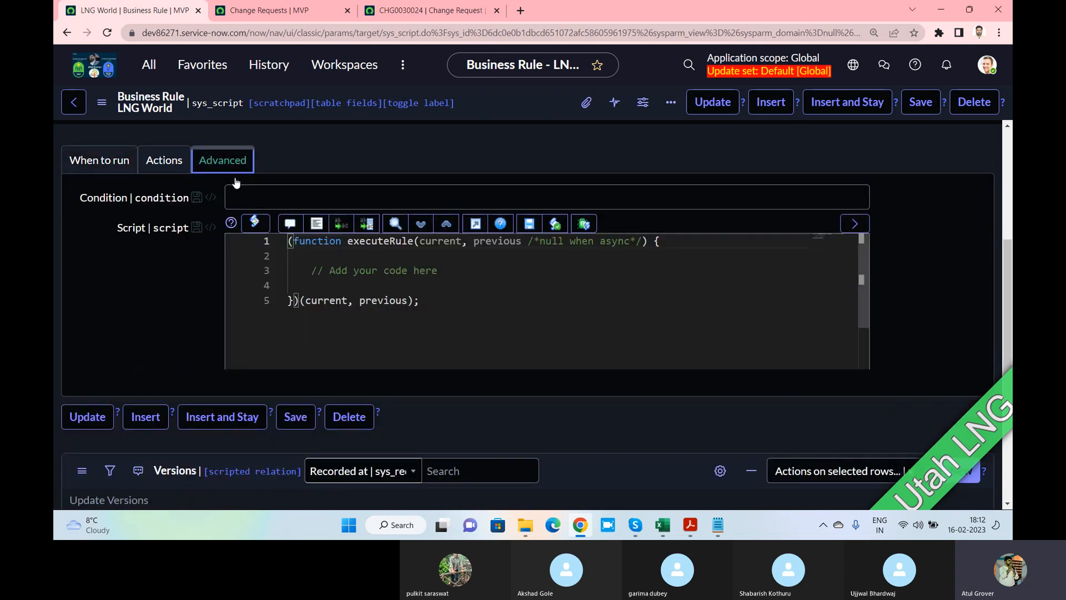
pyautogui.click(449, 271)
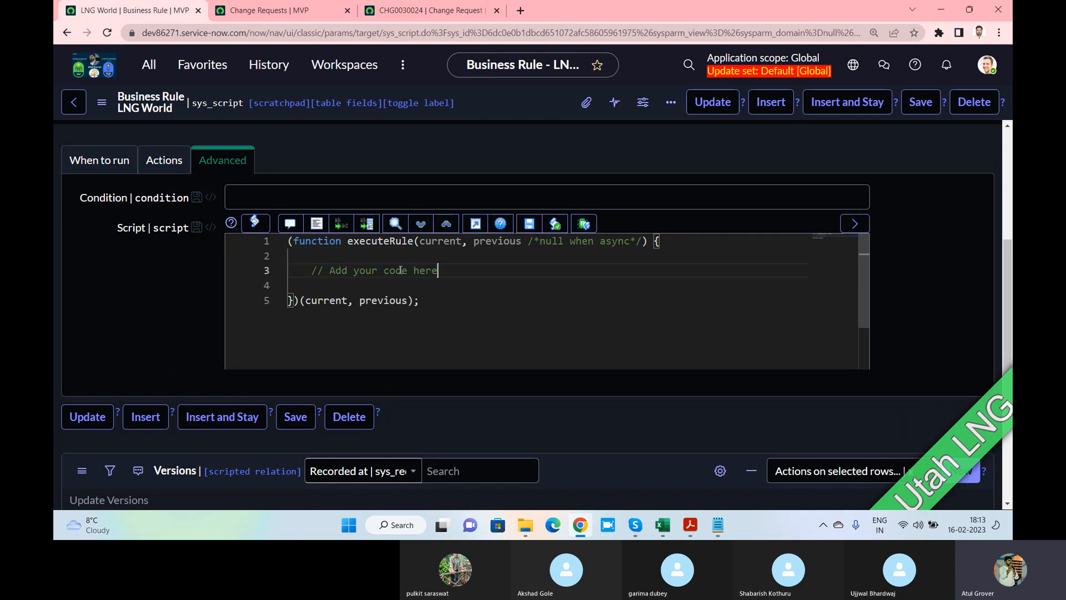
pyautogui.moveTo(420, 242); pyautogui.dragTo(523, 245)
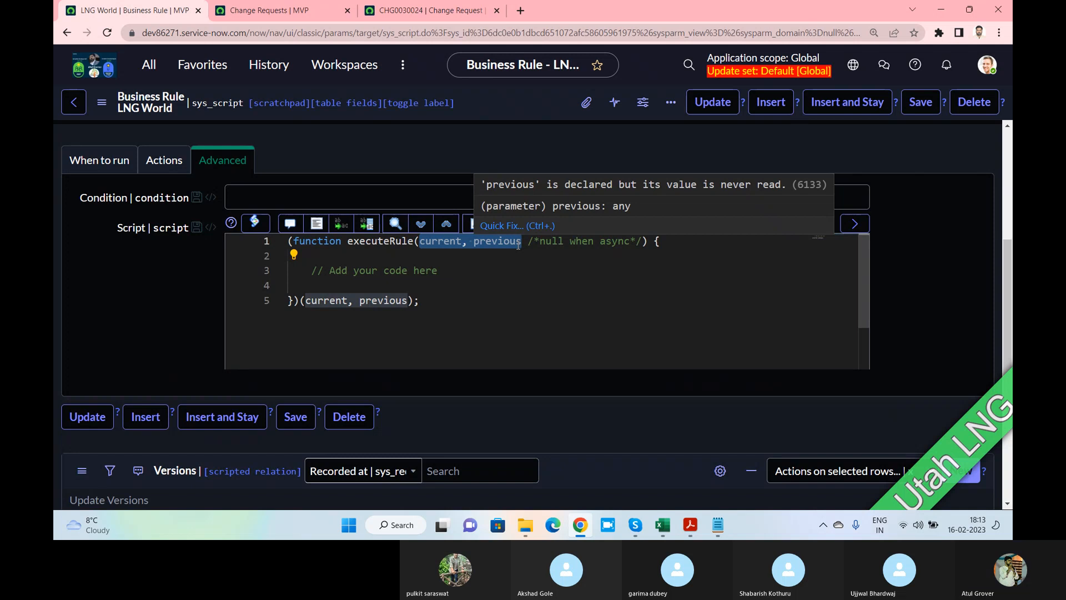
pyautogui.click(149, 64)
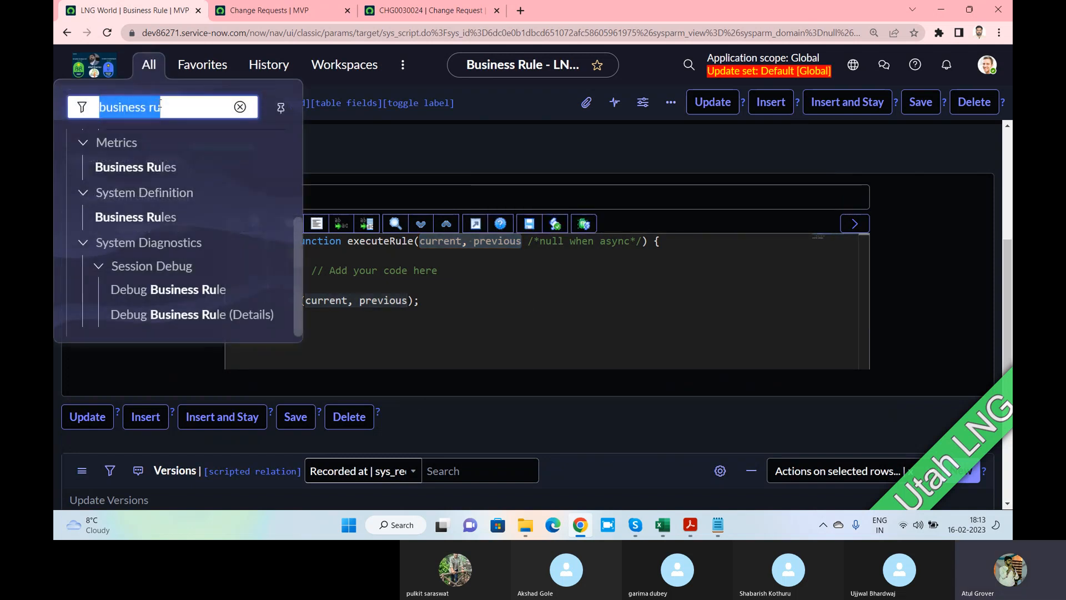
# Open Business Rules in a new tab, filter Table by *change, and open Actual Start/End Date Validation
pyautogui.middleClick(146, 215)
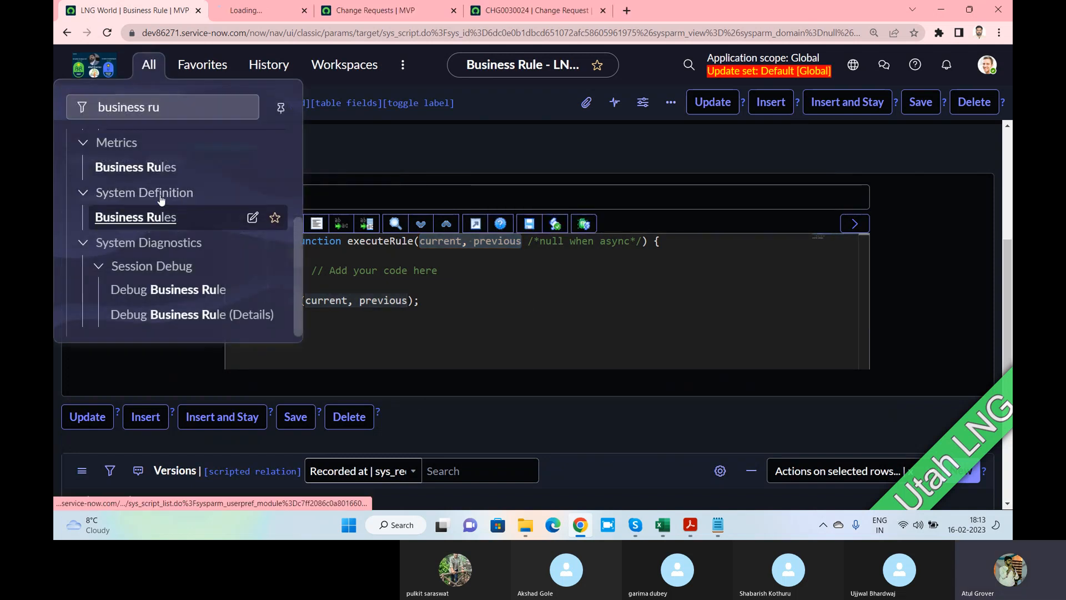
pyautogui.click(262, 9)
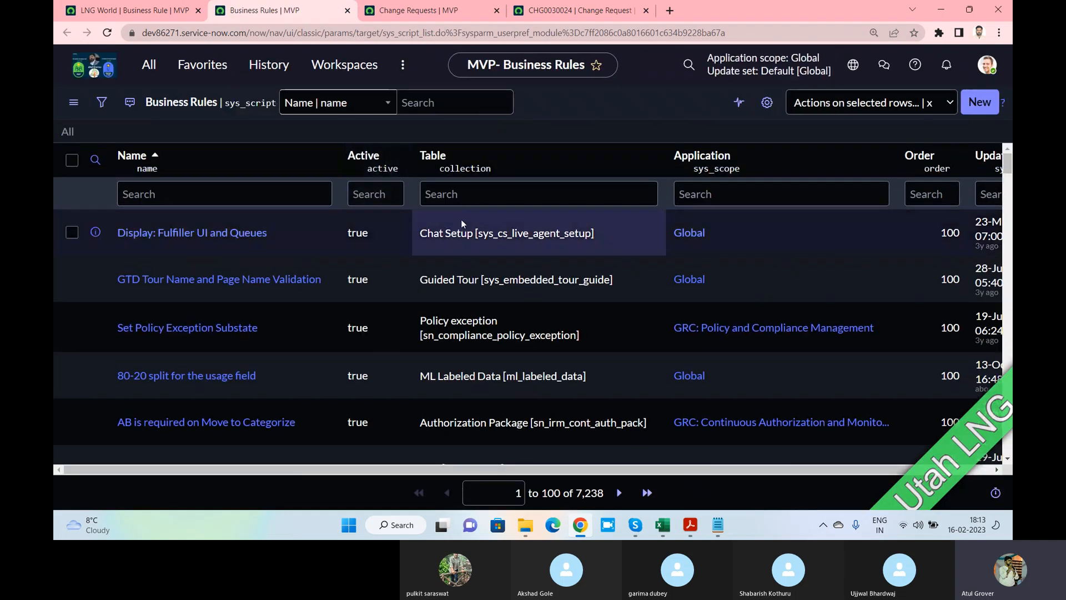
pyautogui.click(479, 196)
pyautogui.write('*change')
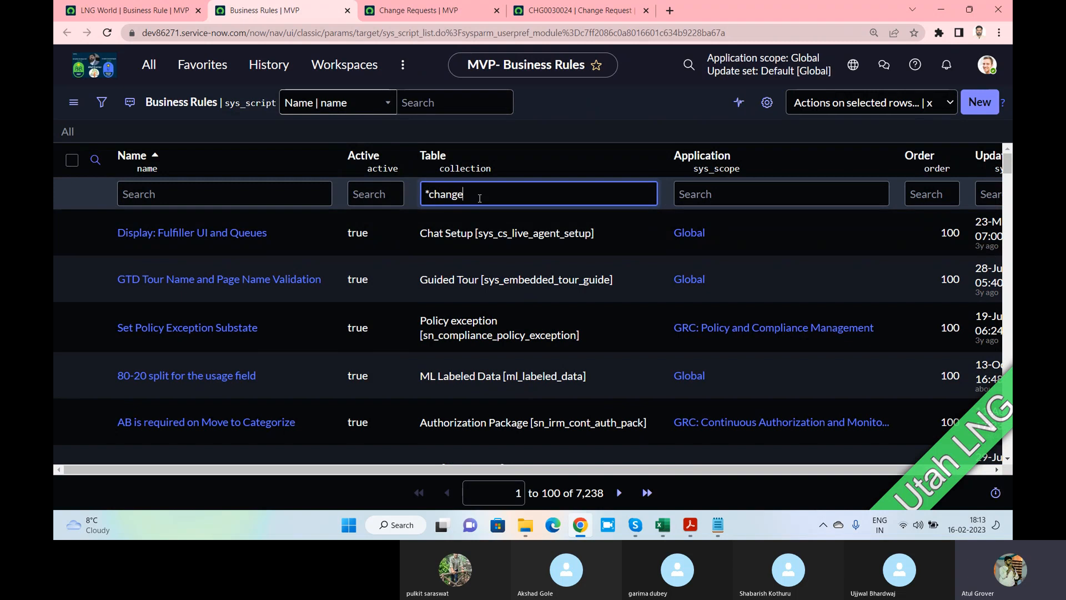
pyautogui.press('Return')
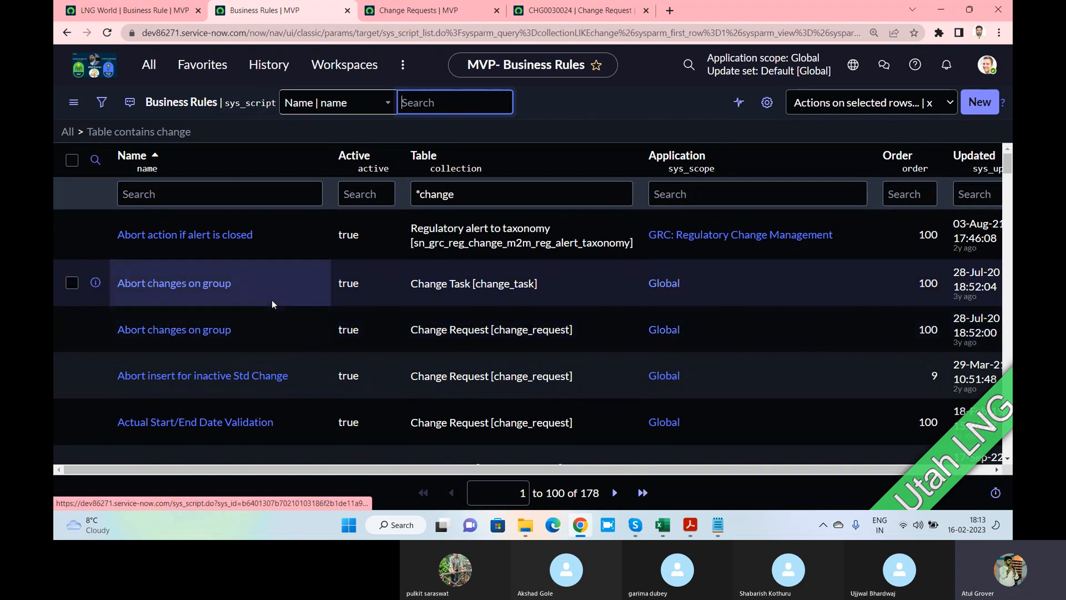
pyautogui.scroll(-2, 271, 300)
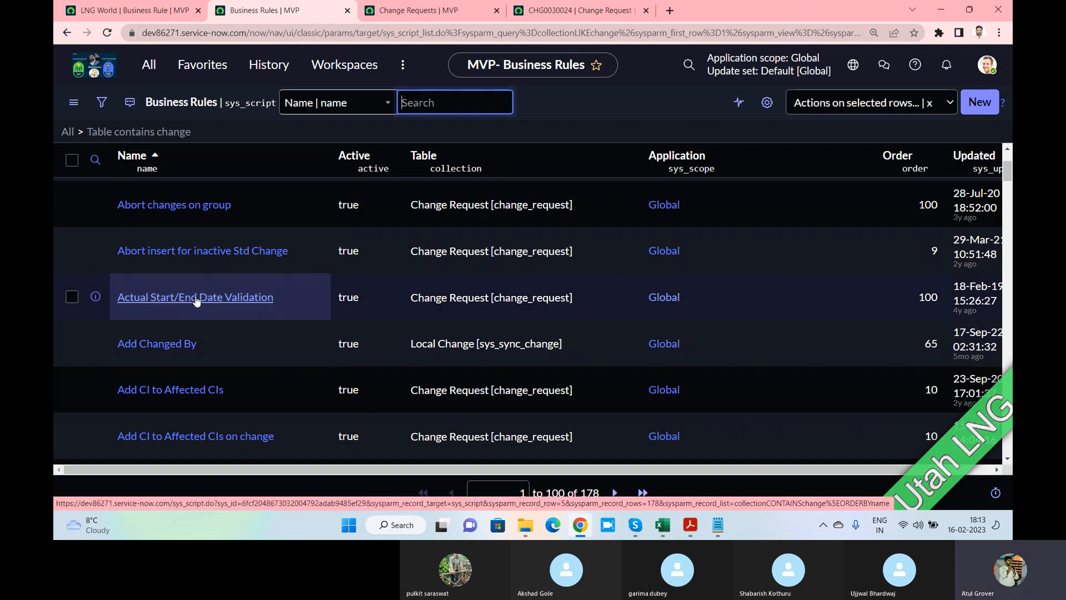
pyautogui.click(196, 301)
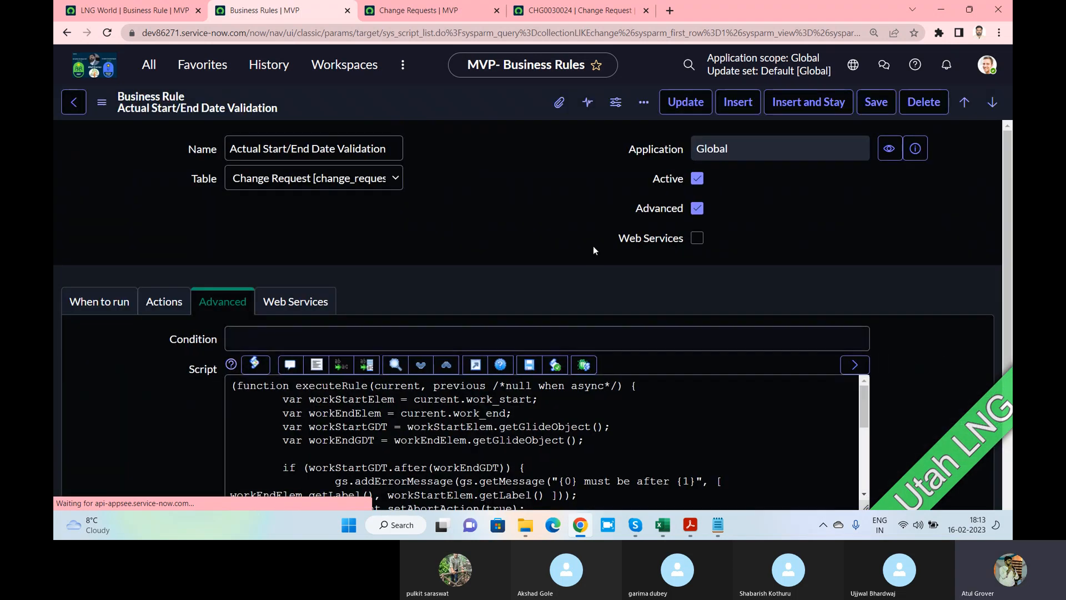
# Check the Skype call, then review the rule's before insert/update conditions on actual start and end dates
pyautogui.hotkey('alt', 'Tab')
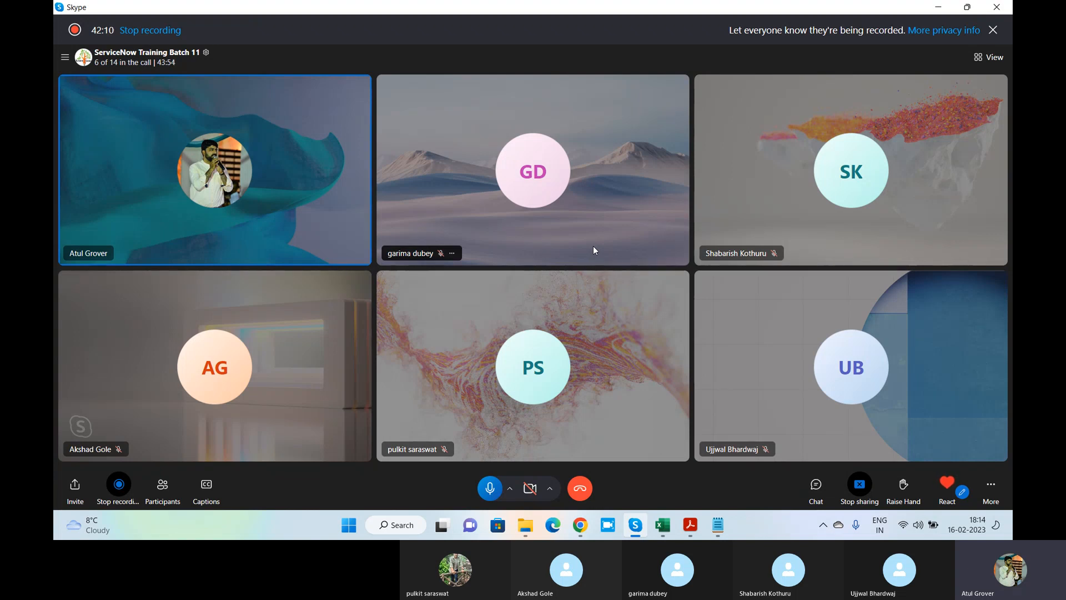
pyautogui.hotkey('alt', 'Tab')
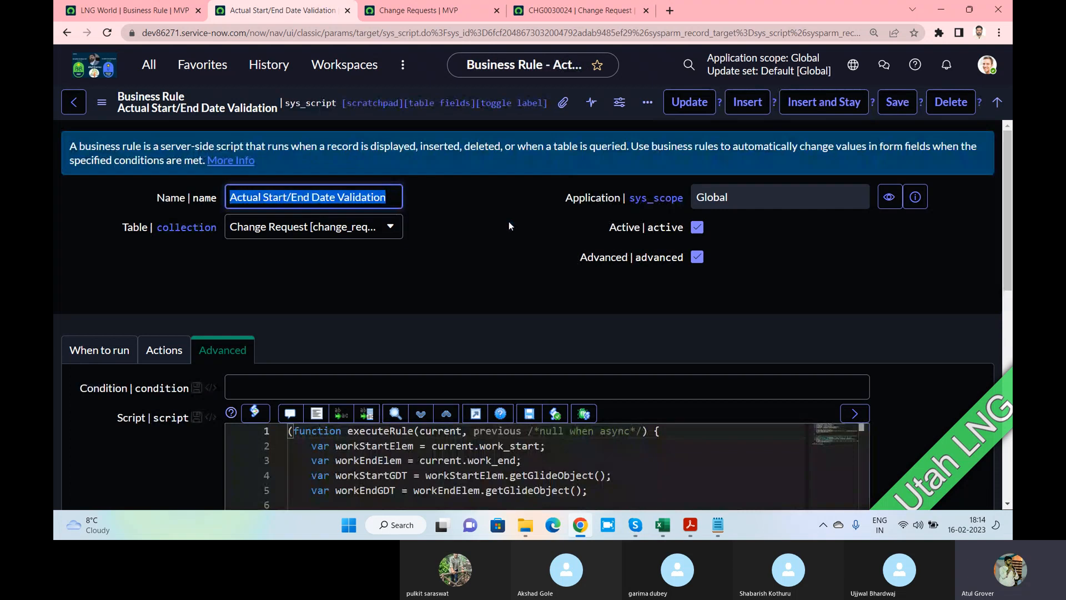
pyautogui.click(118, 356)
pyautogui.scroll(-2, 283, 301)
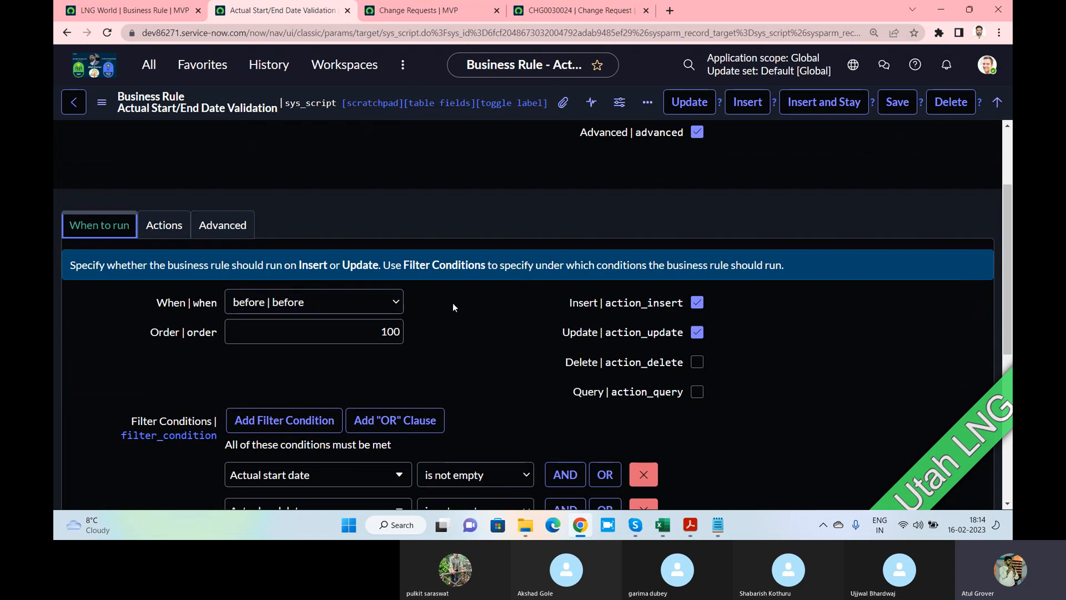
pyautogui.scroll(-3, 452, 302)
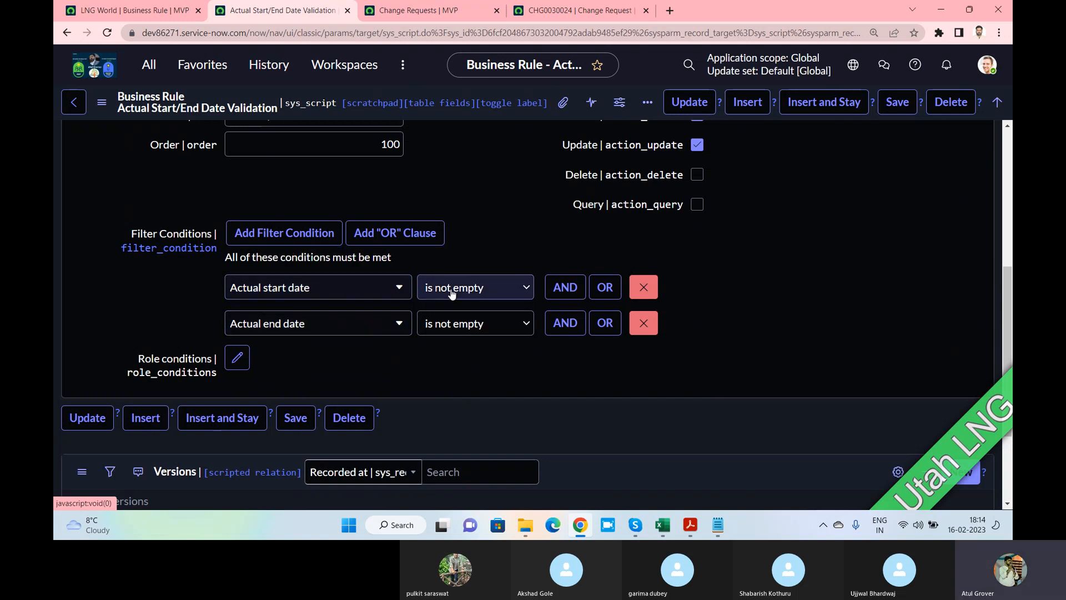
pyautogui.scroll(3, 323, 227)
pyautogui.click(170, 163)
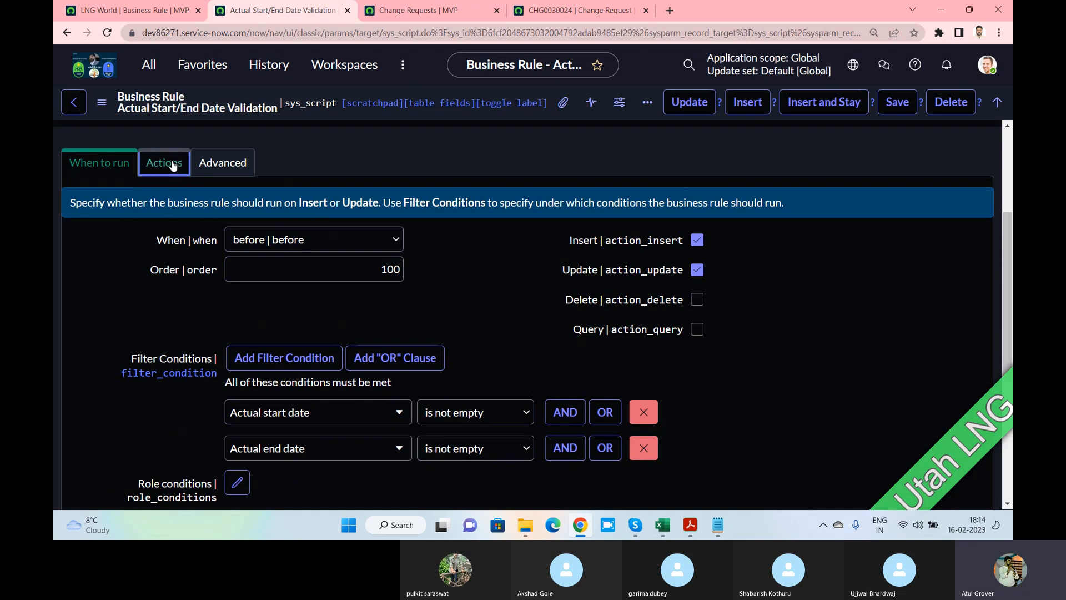
pyautogui.click(238, 163)
pyautogui.scroll(-2, 427, 331)
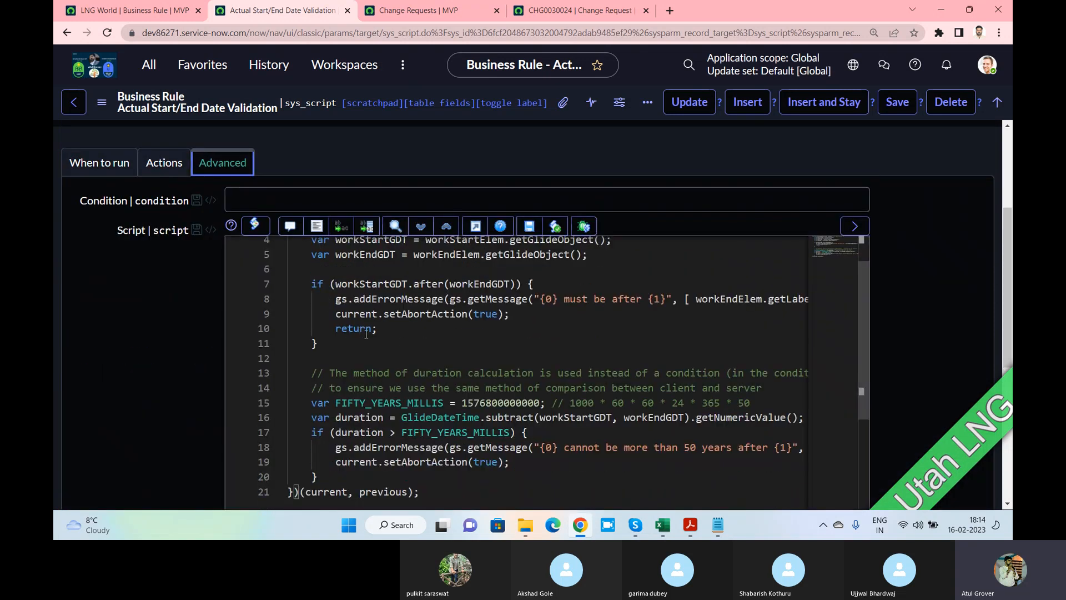
pyautogui.scroll(-2, 427, 332)
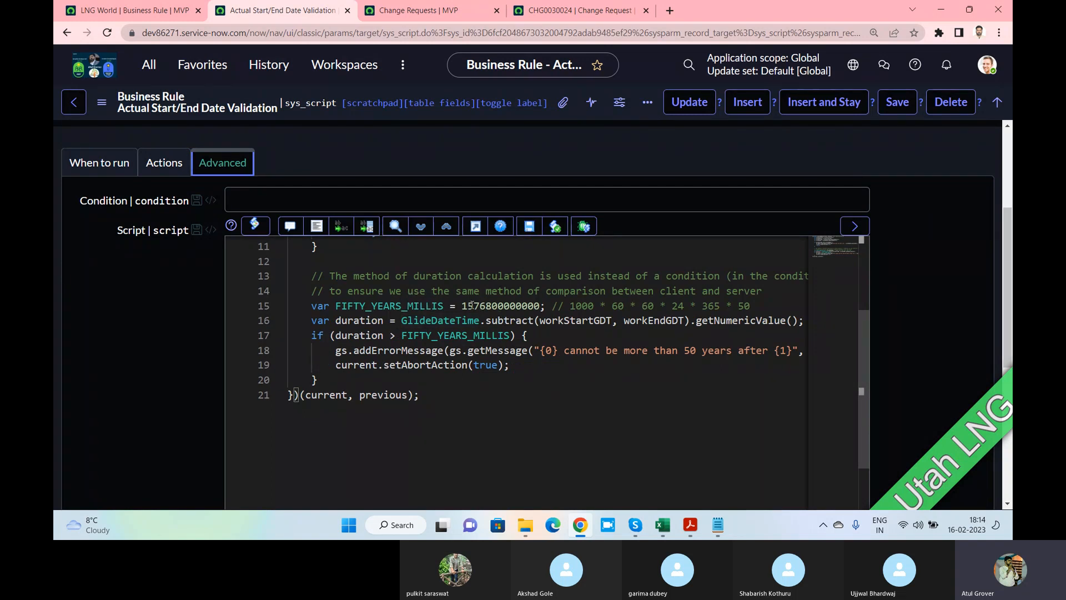
pyautogui.moveTo(462, 305); pyautogui.dragTo(541, 305)
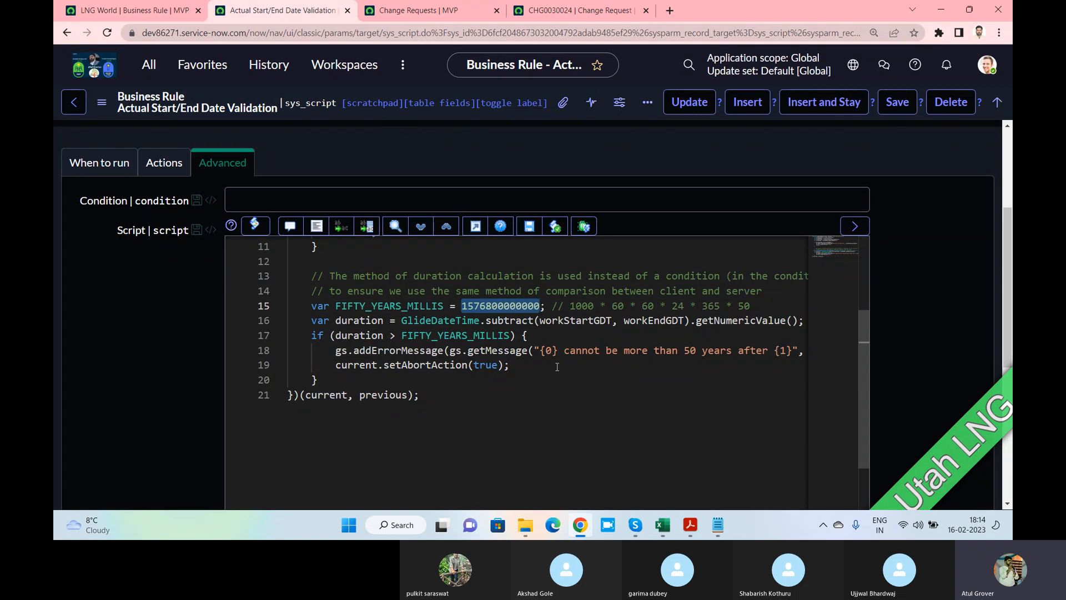
pyautogui.scroll(3, 375, 296)
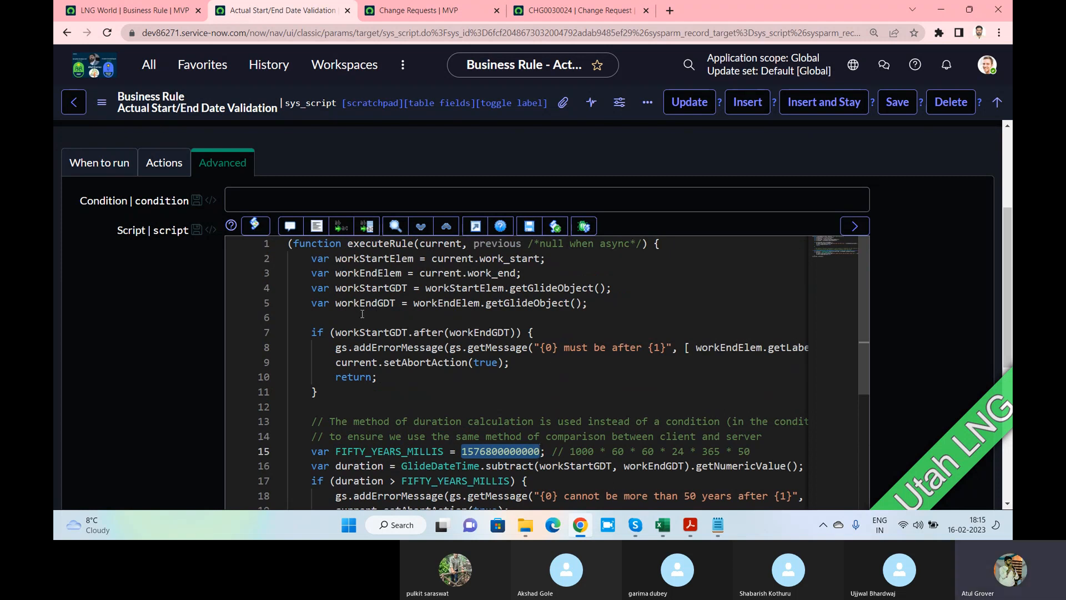
# Revisit the When to run, script and Actions sections, then return to the Skype call
pyautogui.click(100, 163)
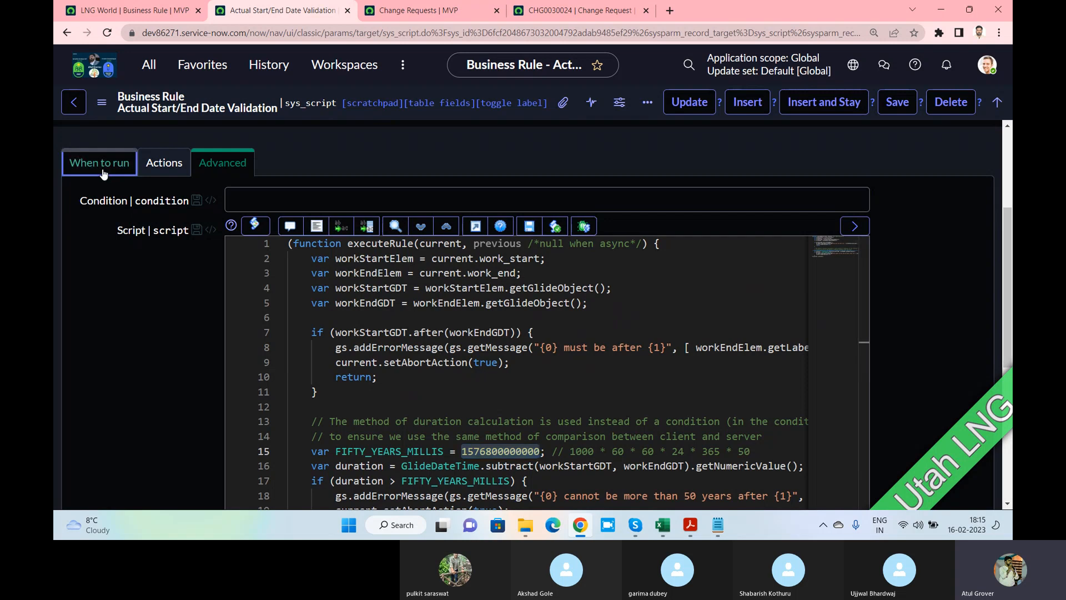
pyautogui.click(214, 170)
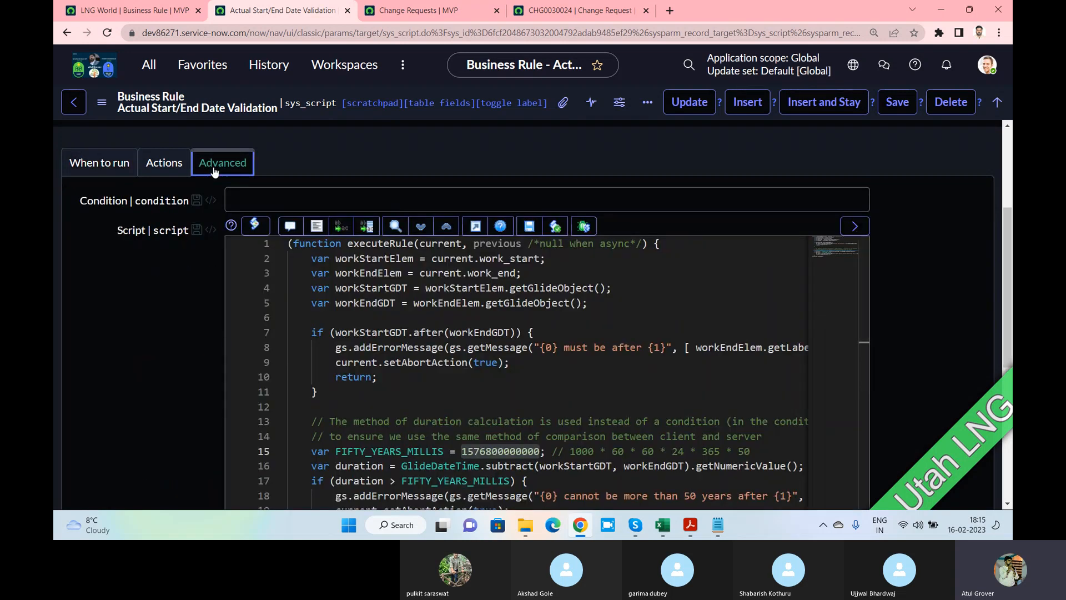
pyautogui.click(164, 163)
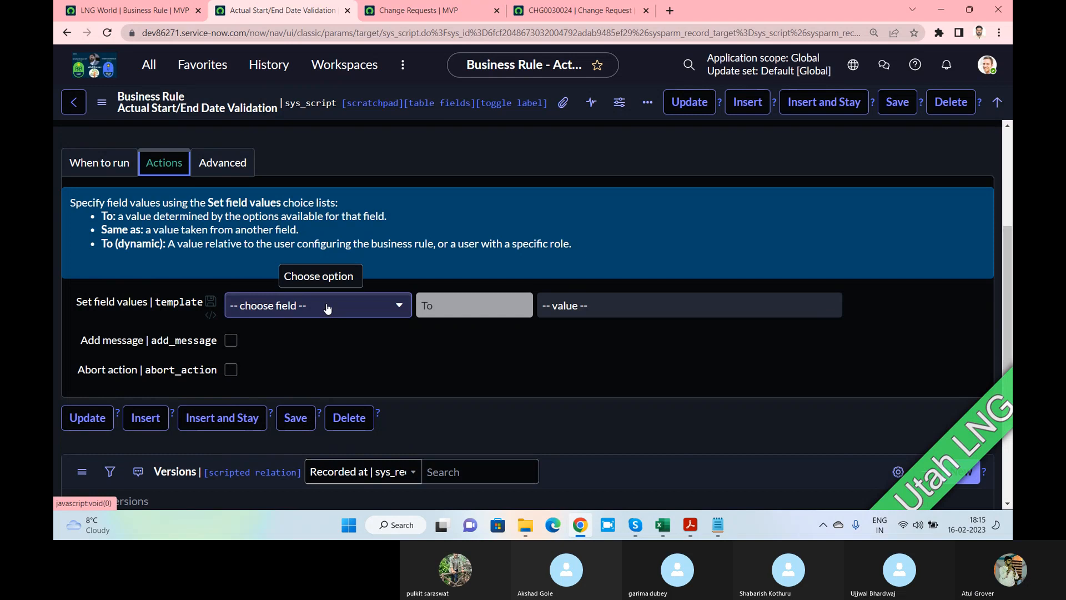
pyautogui.hotkey('alt', 'Tab')
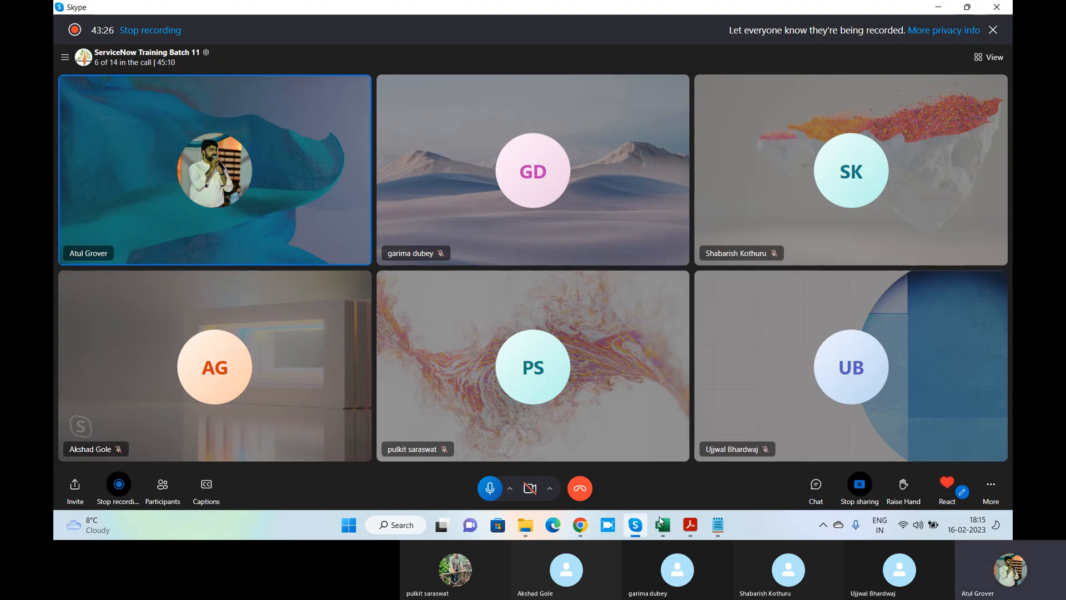
# In the scripting book, use Chapter 1 bookmarks to go from Introduction to scripting to Types of script
pyautogui.click(699, 533)
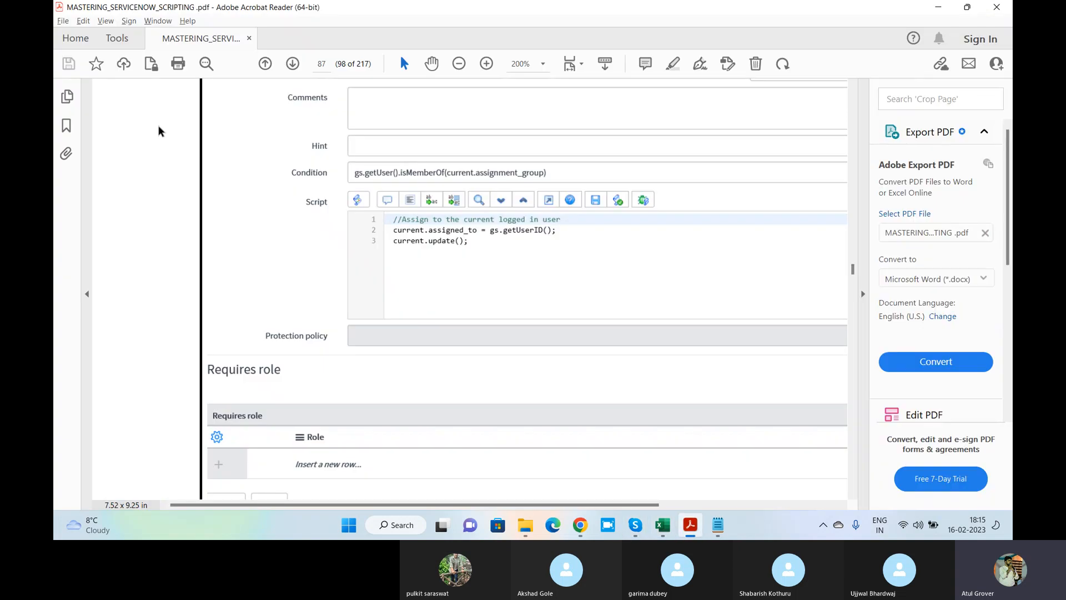
pyautogui.click(66, 126)
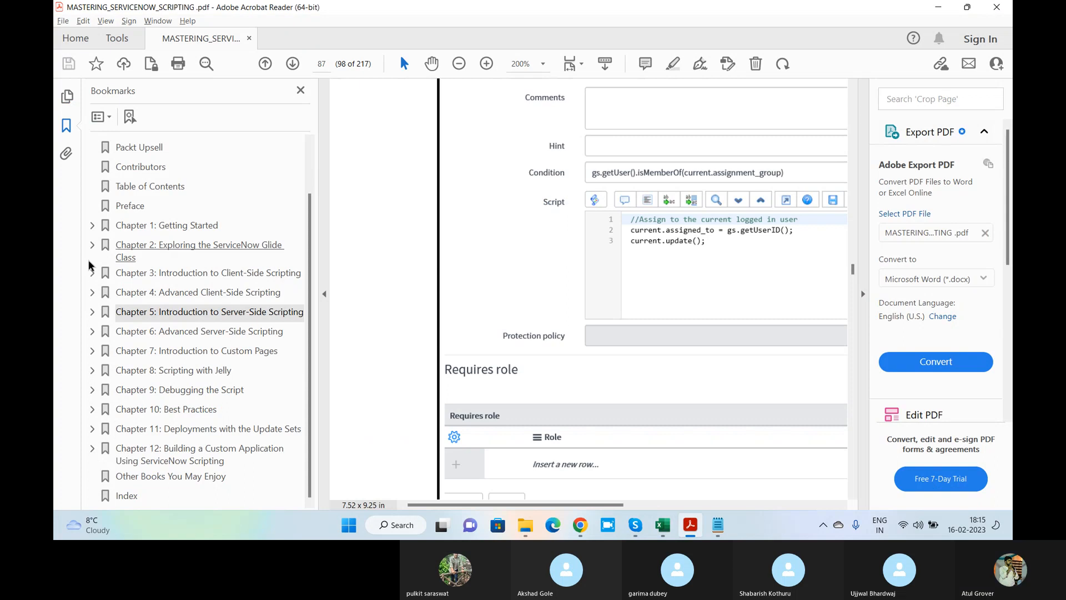
pyautogui.click(93, 225)
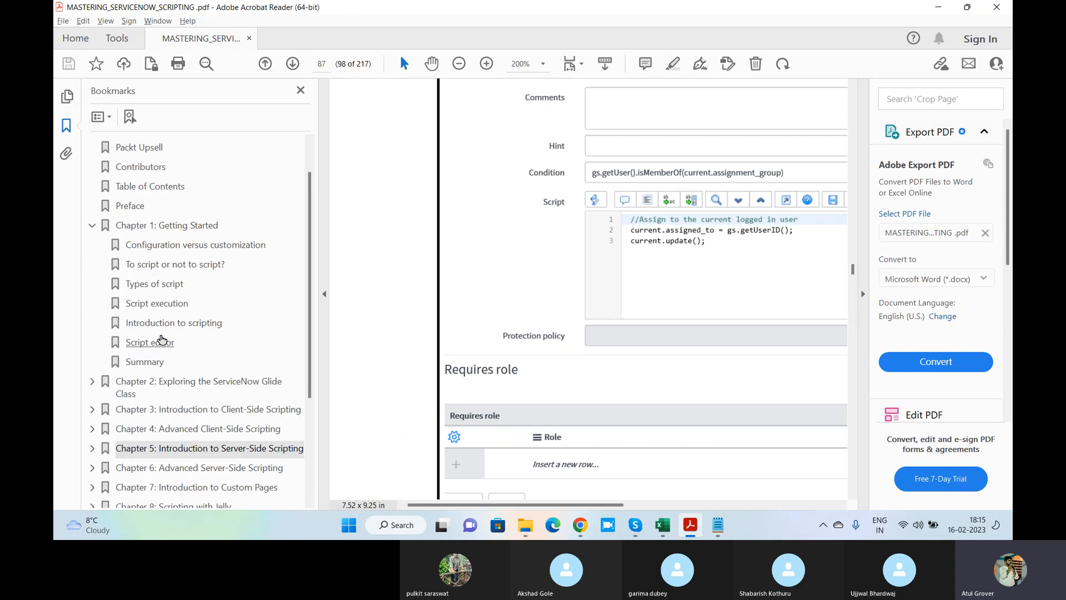
pyautogui.click(163, 326)
pyautogui.scroll(-15, 494, 267)
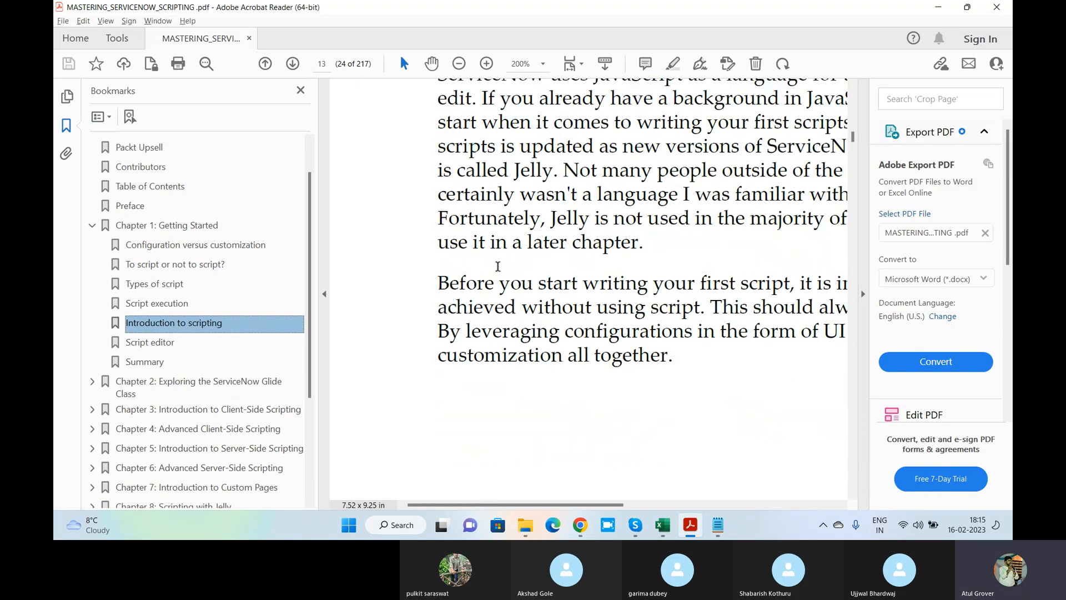
pyautogui.scroll(-10, 494, 270)
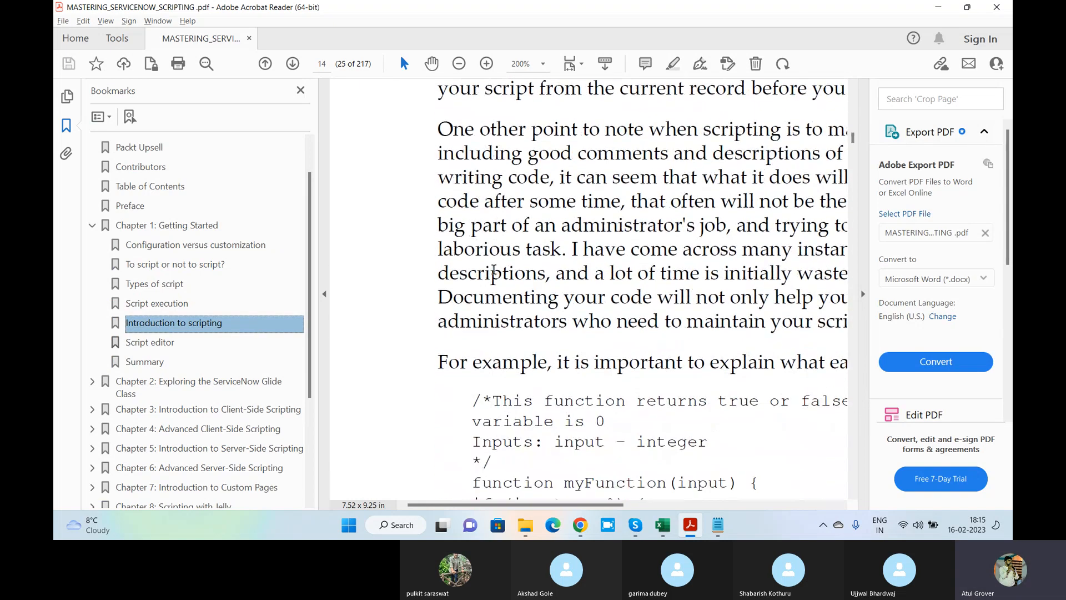
pyautogui.scroll(-10, 492, 276)
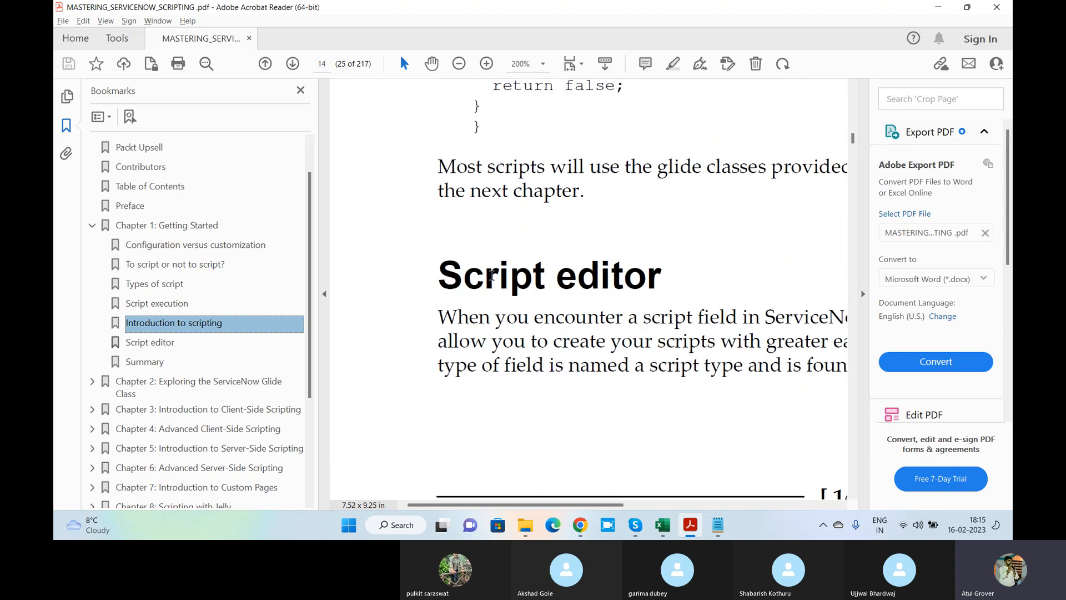
pyautogui.click(156, 288)
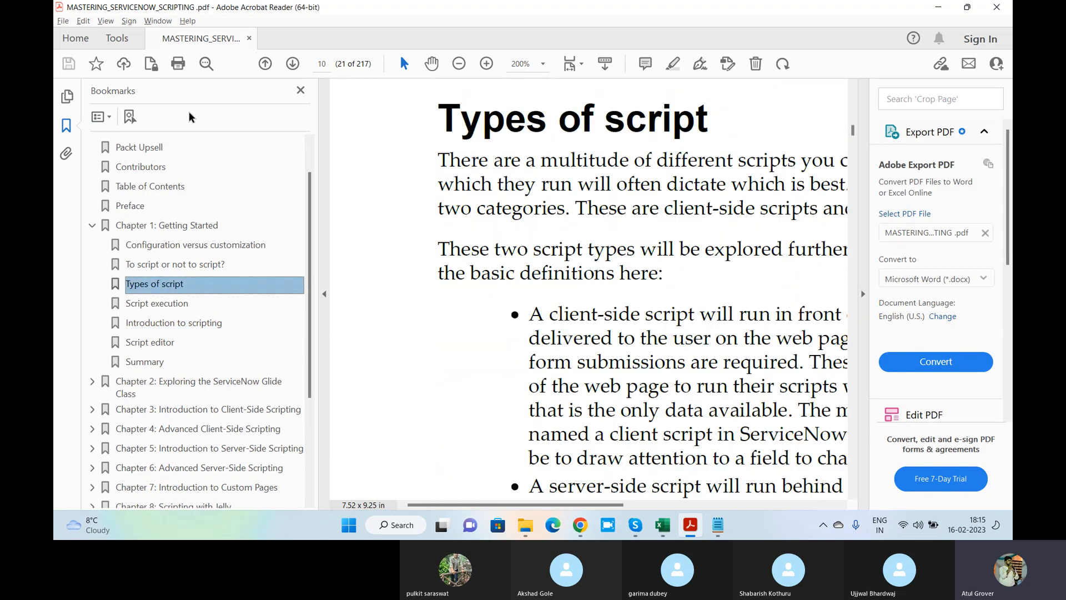
# Hide bookmarks, highlight Scheduled Jobs in the client/server script table, then check the call and return
pyautogui.click(299, 90)
pyautogui.scroll(-10, 411, 286)
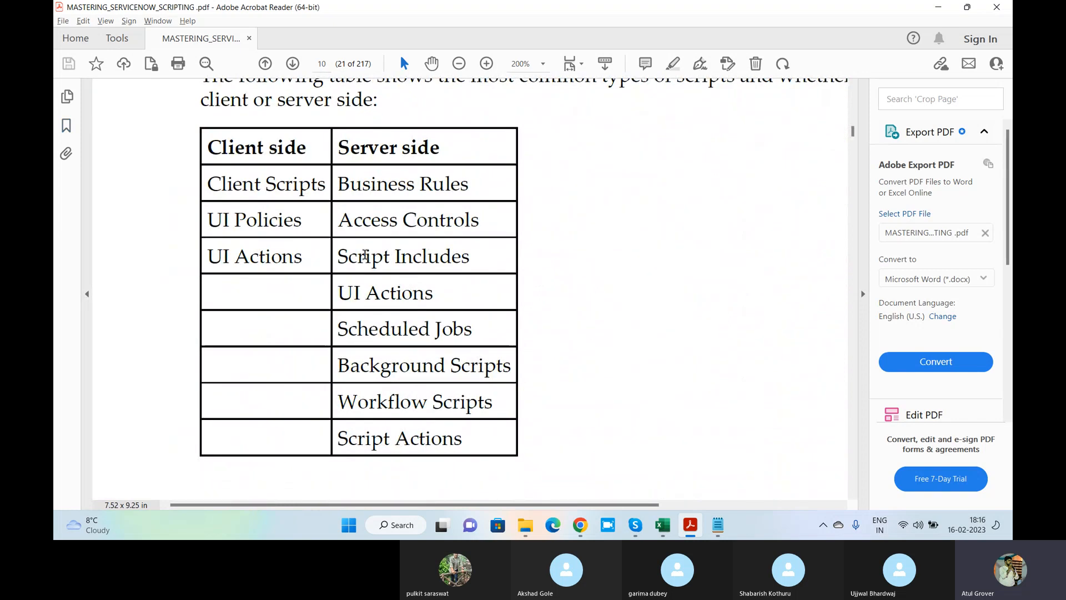
pyautogui.moveTo(482, 323); pyautogui.dragTo(337, 328)
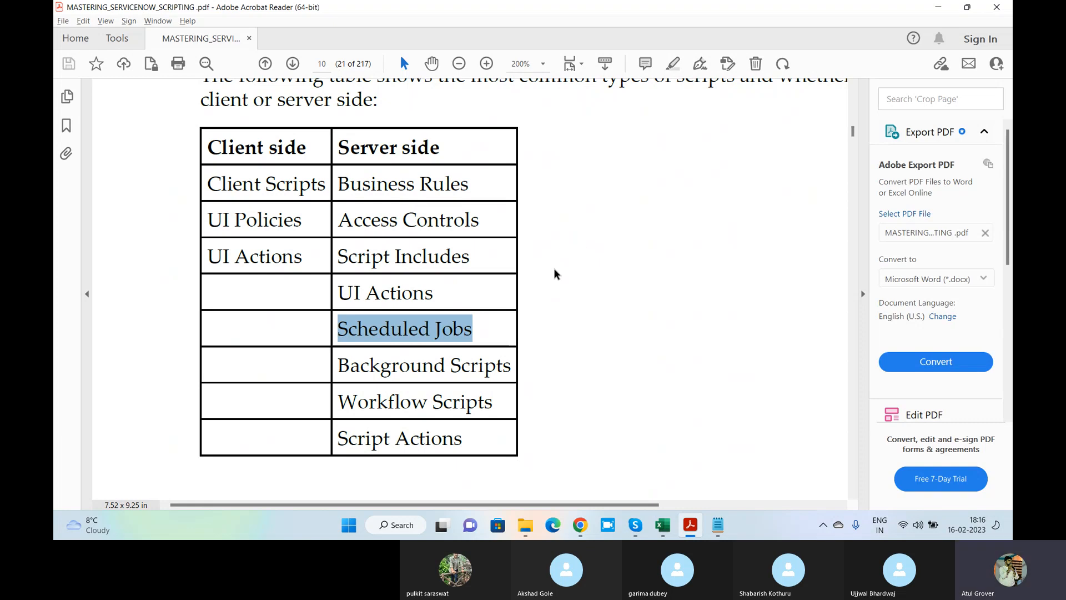
pyautogui.click(486, 331)
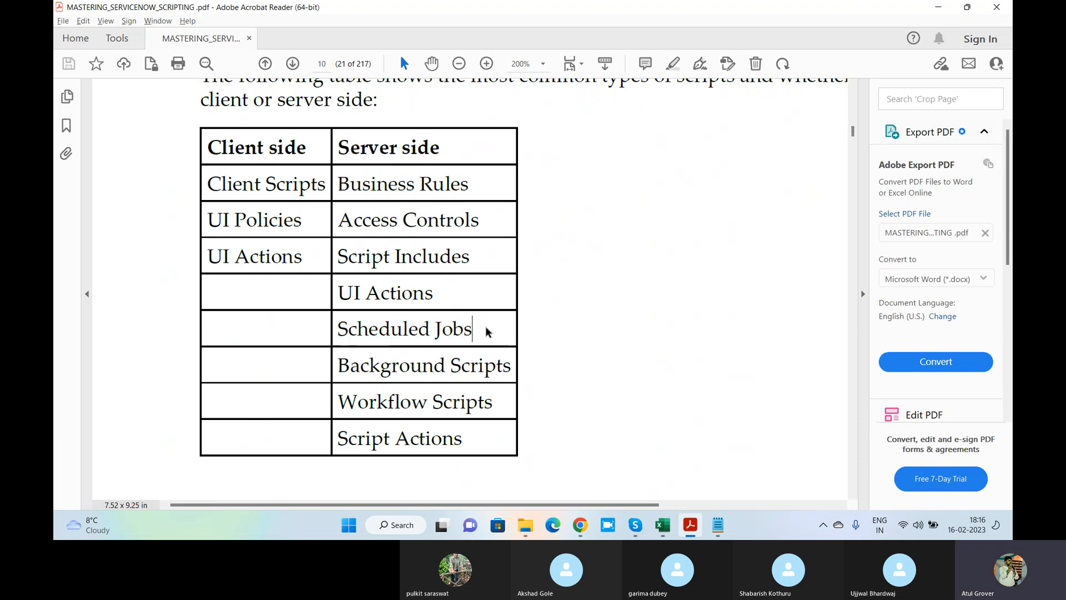
pyautogui.hotkey('alt', 'Tab')
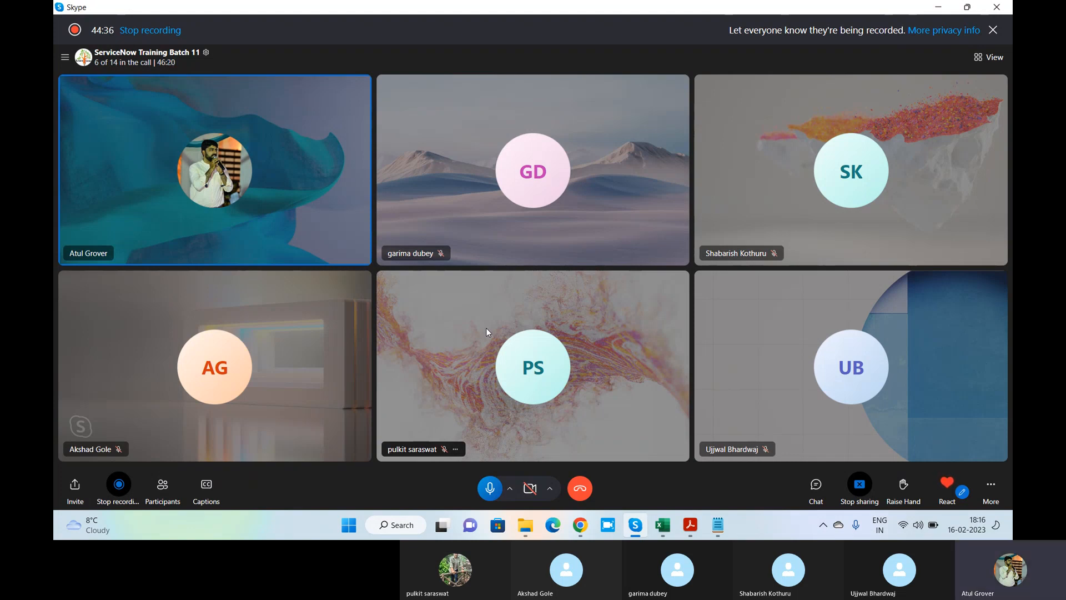
pyautogui.hotkey('alt', 'Tab')
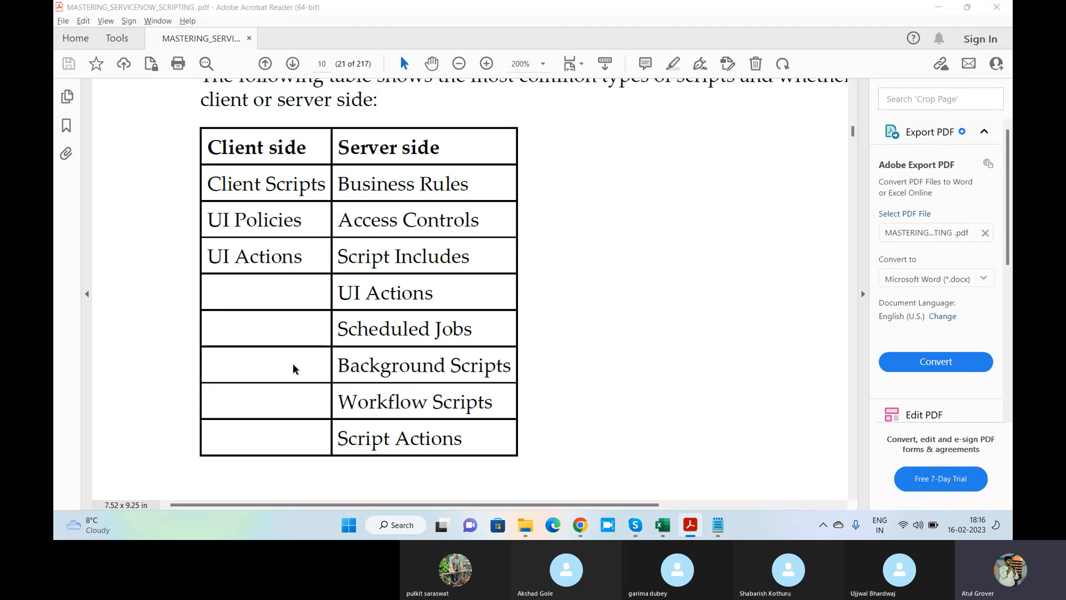
pyautogui.press('super+Tab')
# Filter the ServiceNow navigator by 'schedule' and open System Scheduler > Scheduled Jobs > Scheduled Jobs
pyautogui.click(788, 178)
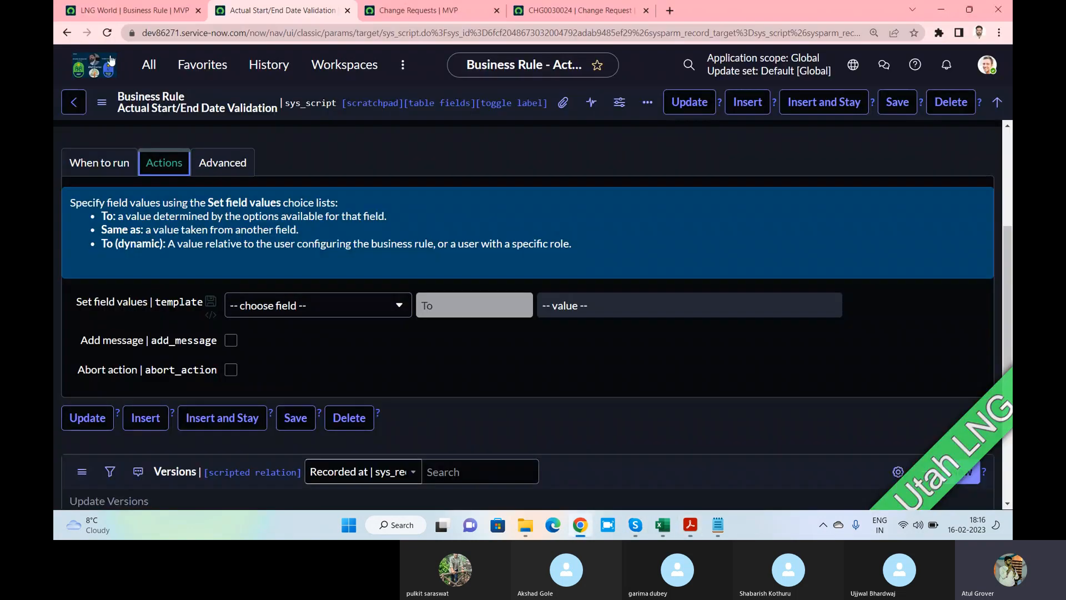
pyautogui.click(149, 64)
pyautogui.write('sched')
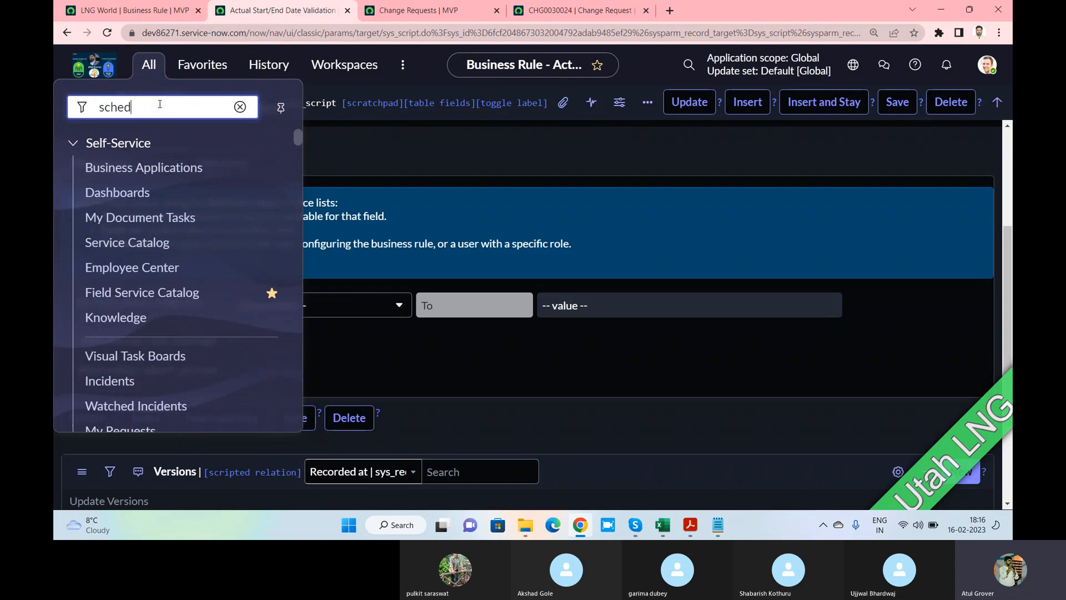
pyautogui.write('ule')
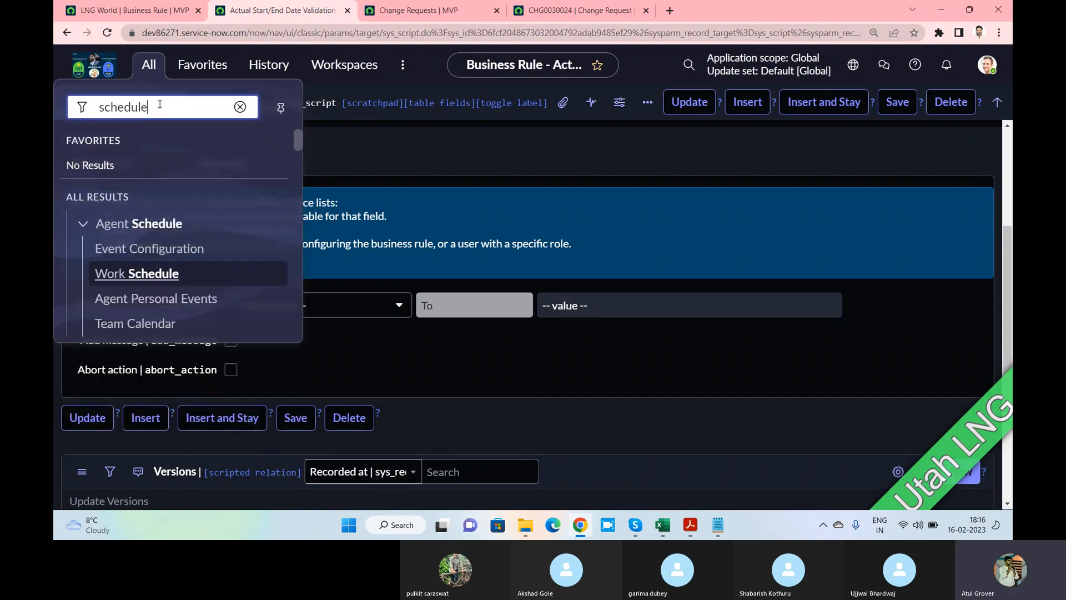
pyautogui.scroll(-2, 167, 222)
pyautogui.scroll(-6, 166, 222)
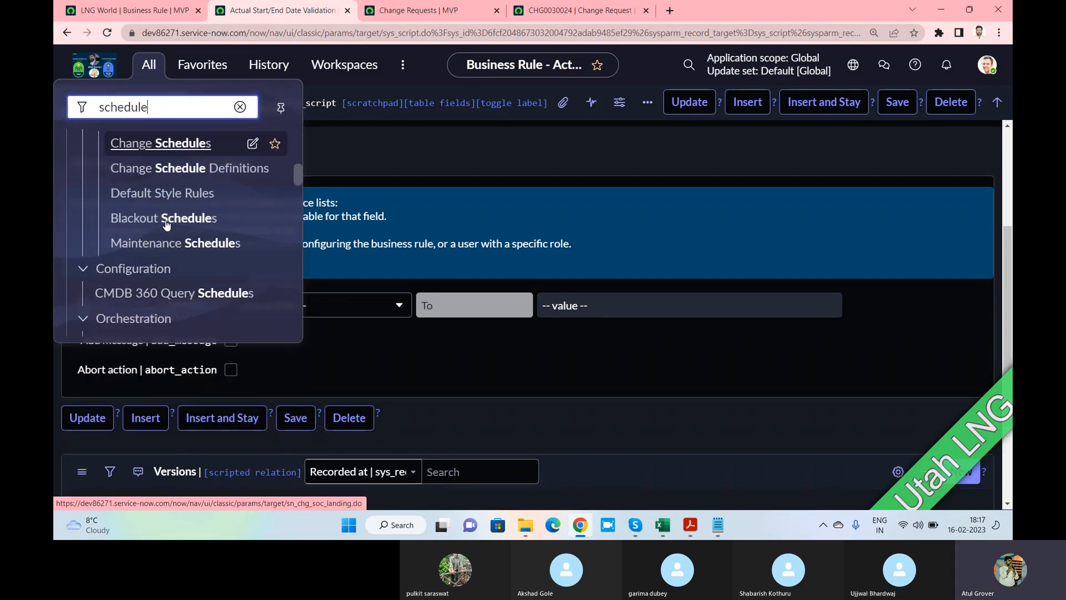
pyautogui.scroll(-8, 166, 224)
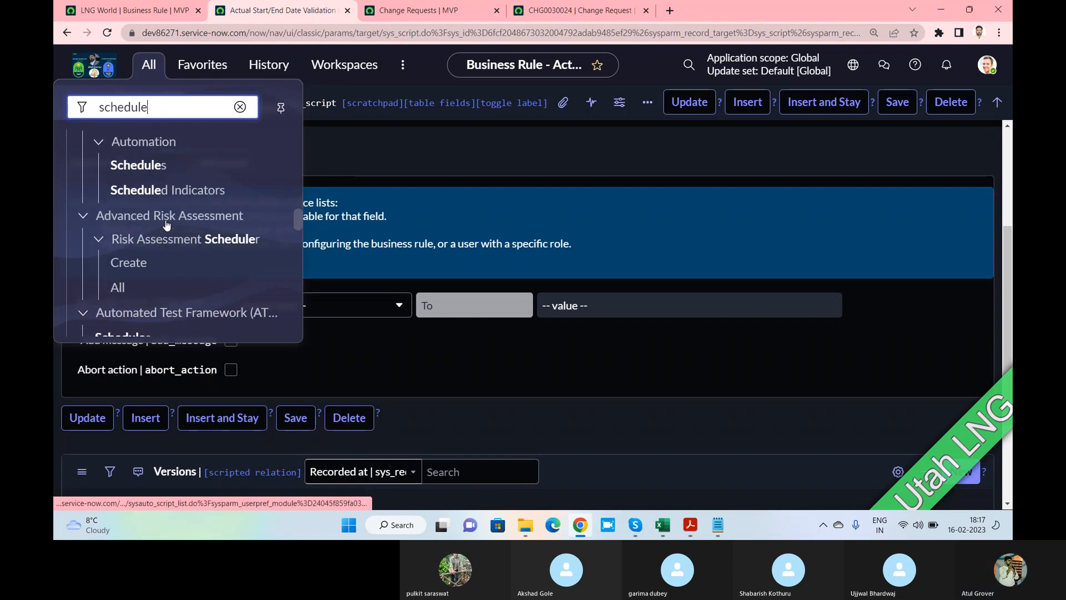
pyautogui.scroll(2, 130, 167)
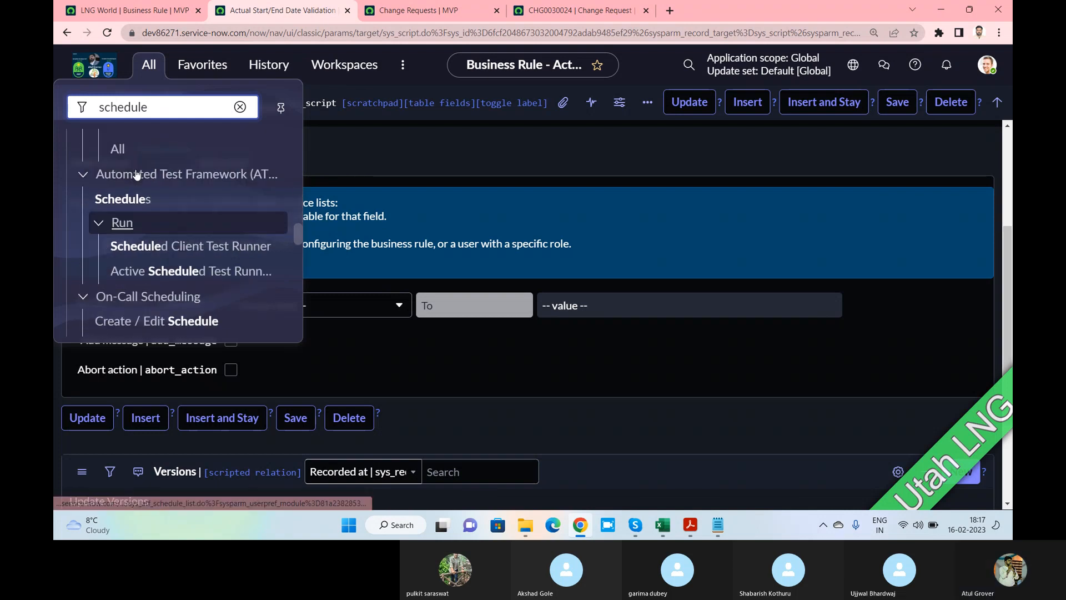
pyautogui.scroll(-5, 139, 183)
pyautogui.scroll(-8, 146, 220)
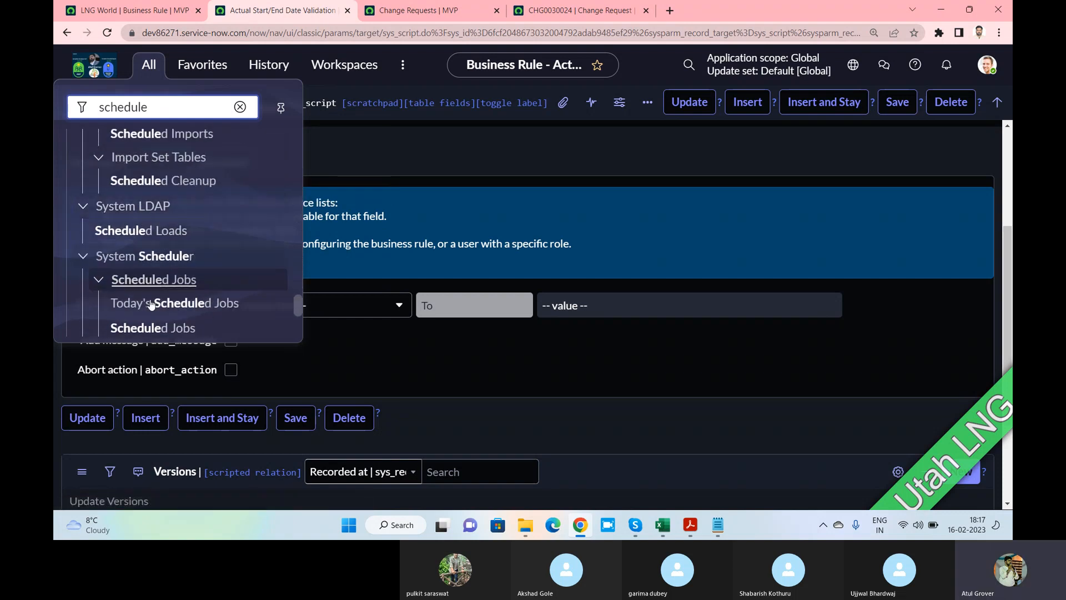
pyautogui.scroll(-2, 153, 244)
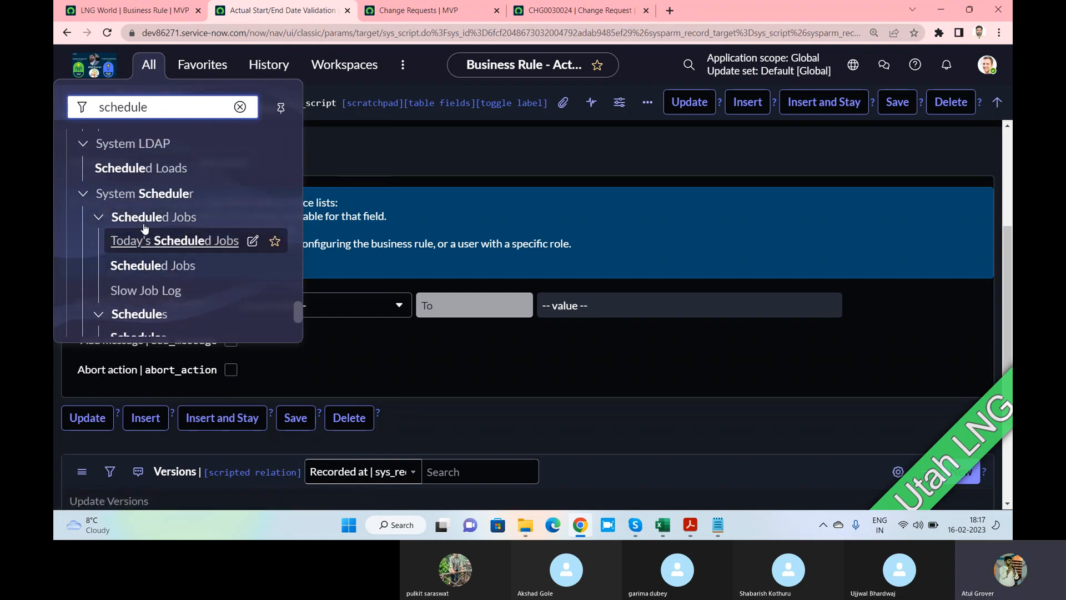
pyautogui.click(155, 265)
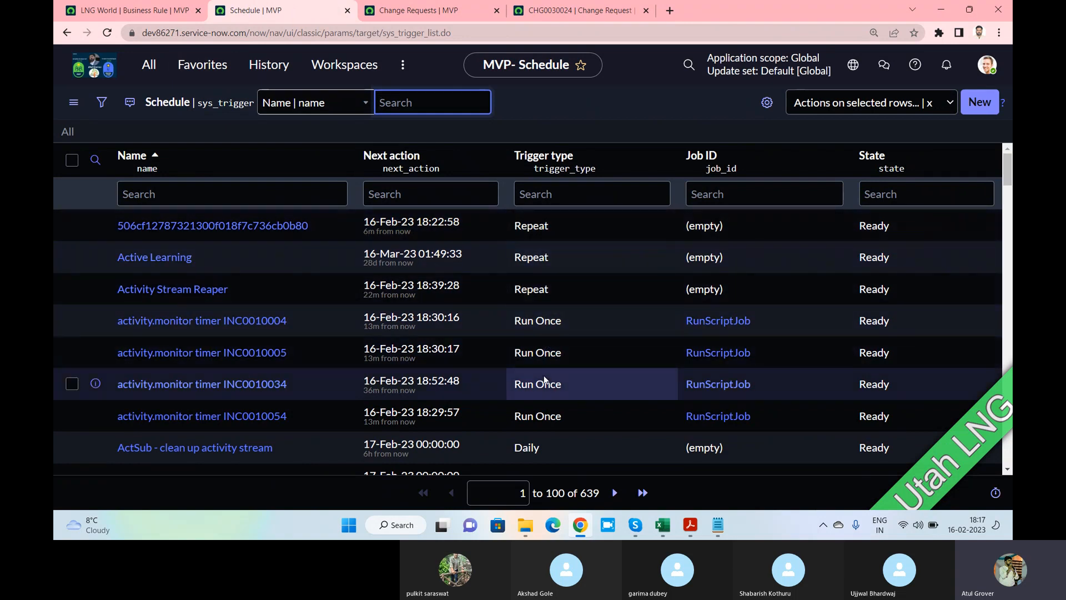
# Start a new schedule item named LNG, next action 24 February, calendar Monday thru Friday (9 - 5)
pyautogui.click(989, 106)
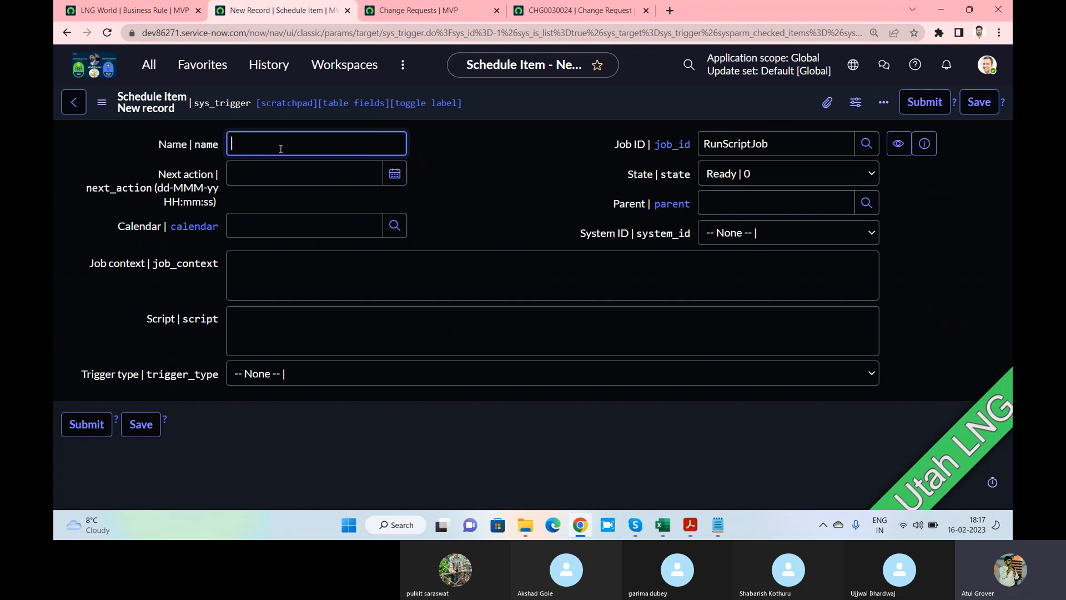
pyautogui.write('LNG')
pyautogui.click(394, 176)
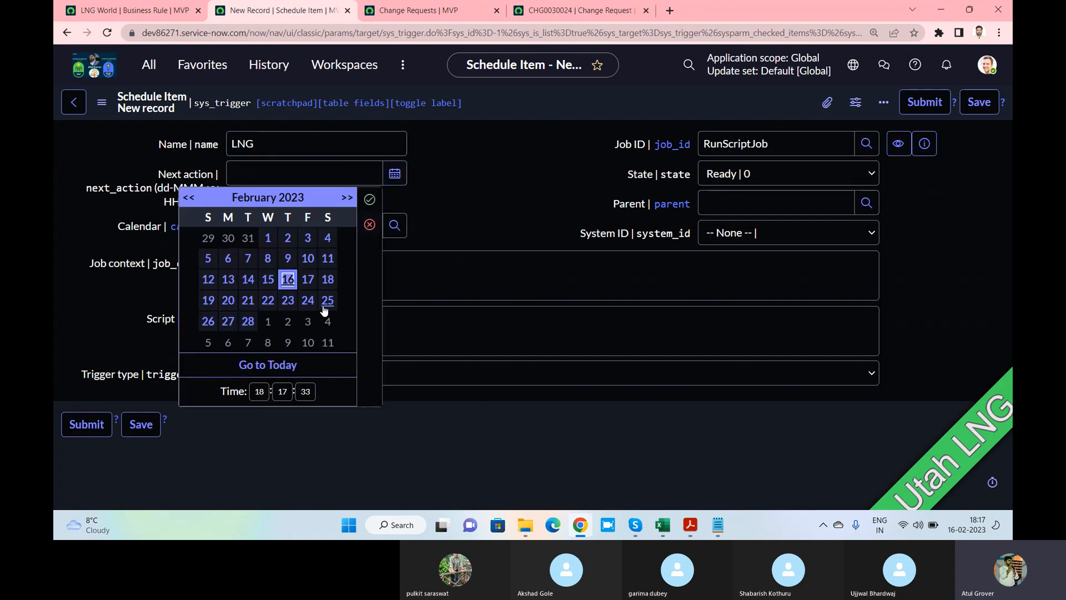
pyautogui.click(307, 300)
pyautogui.click(371, 201)
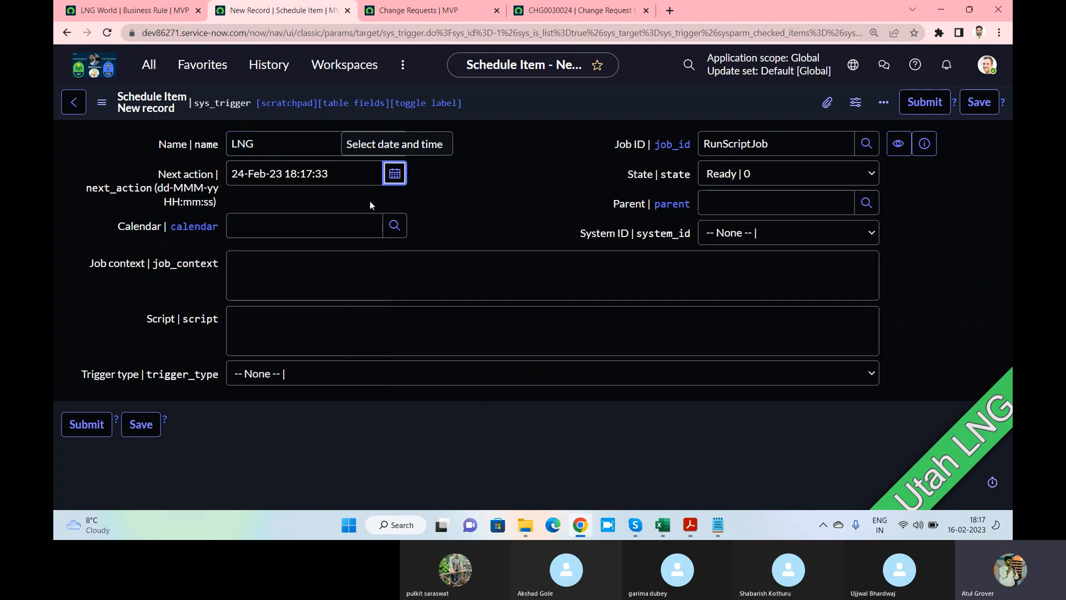
pyautogui.click(397, 230)
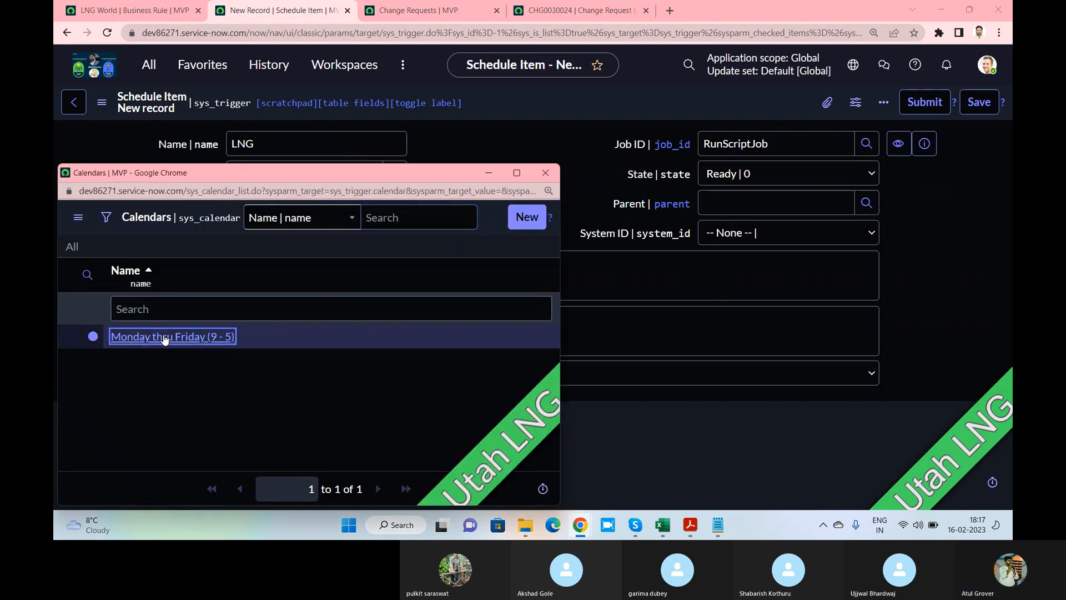
pyautogui.click(163, 335)
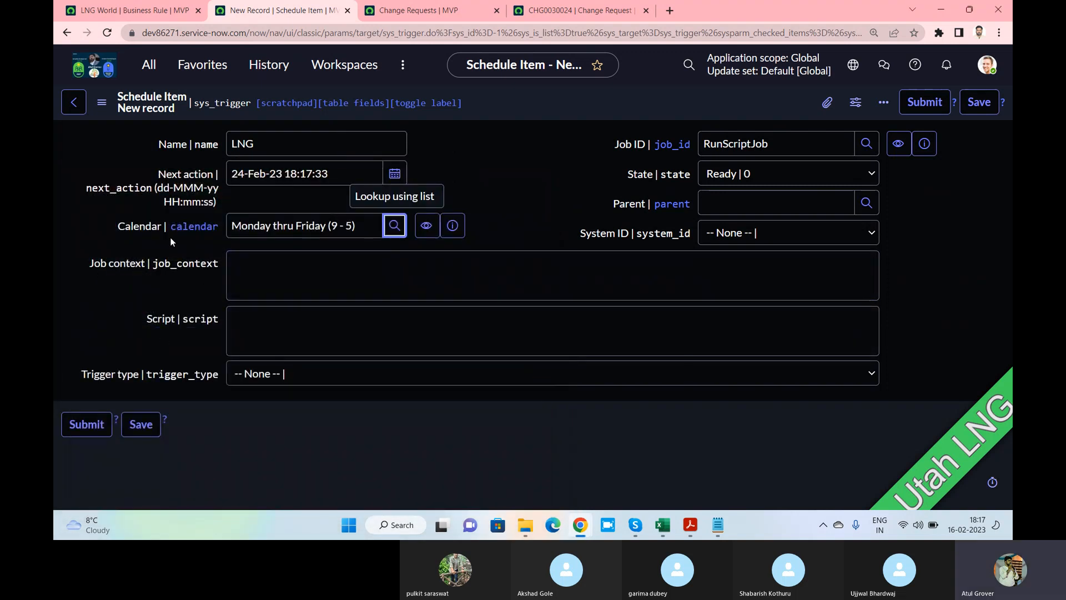
pyautogui.click(715, 149)
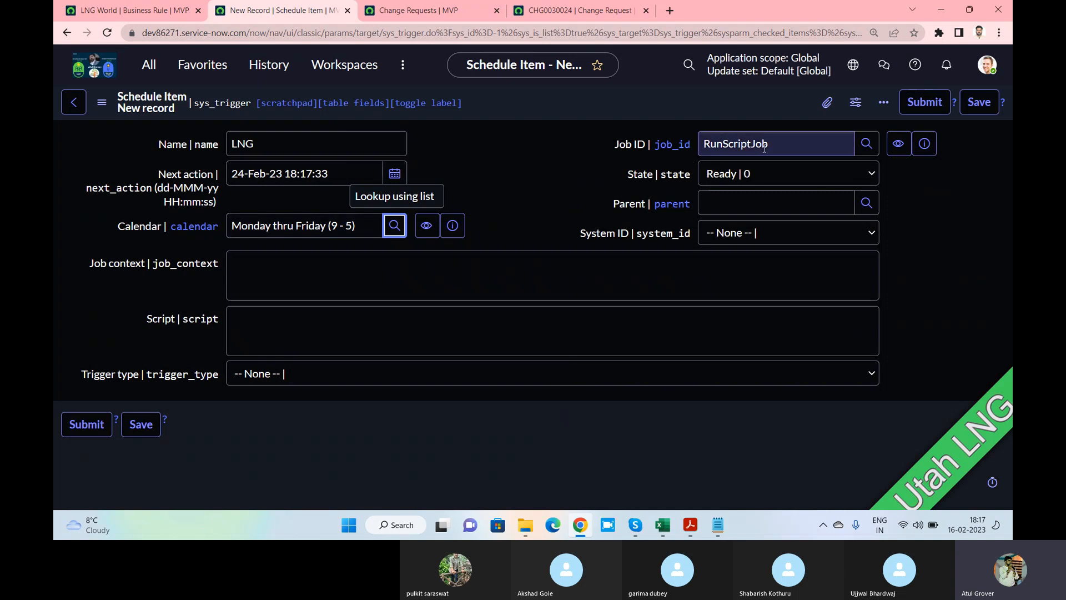
pyautogui.doubleClick(823, 146)
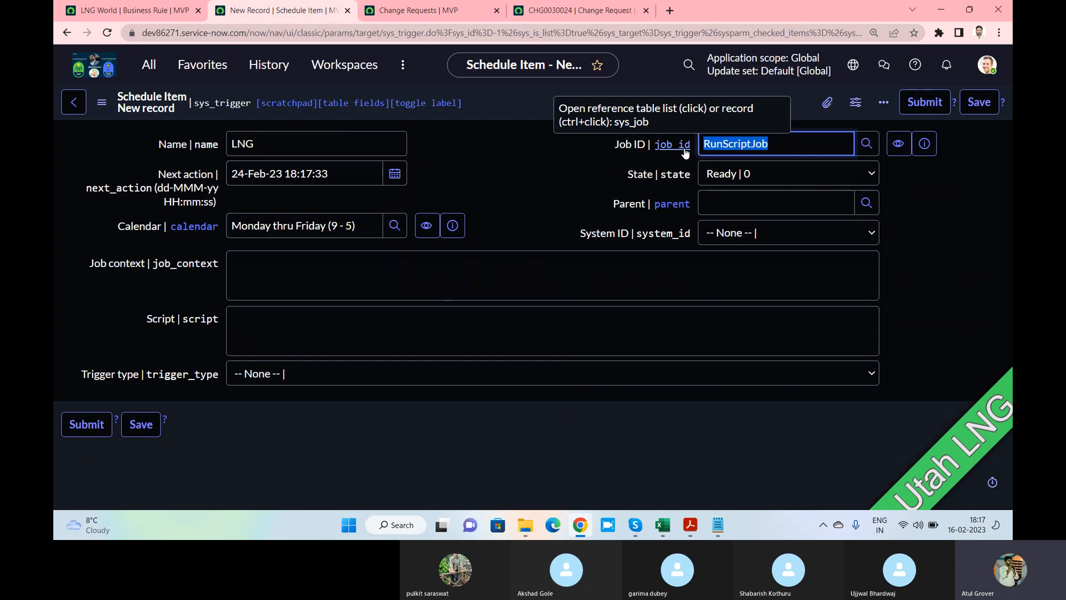
pyautogui.click(242, 315)
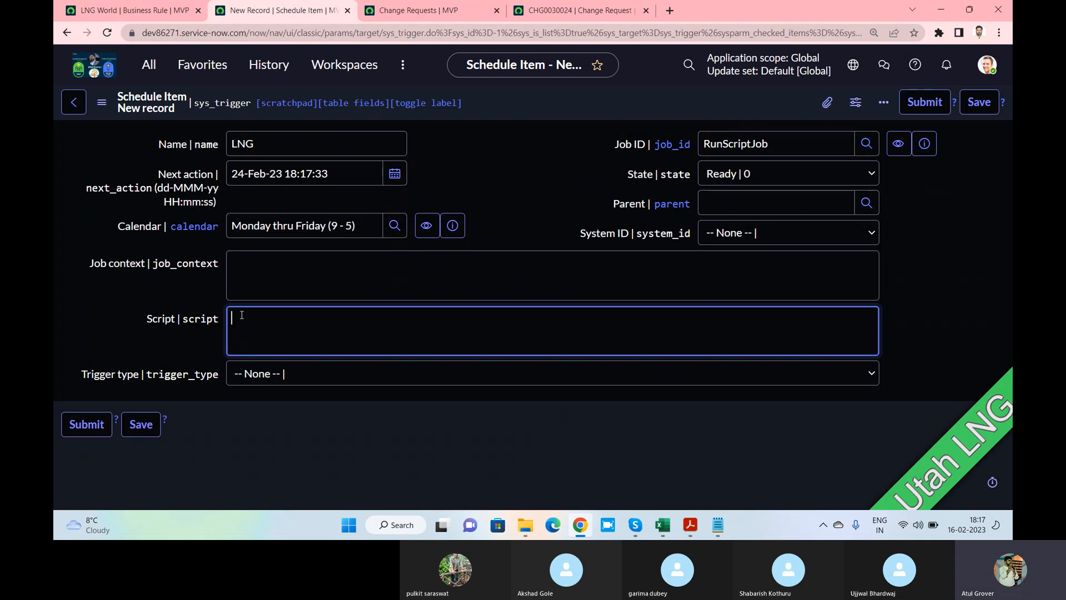
# Leave System ID and Trigger type as None, then abandon the unsaved record by going back and confirming Leave
pyautogui.click(783, 238)
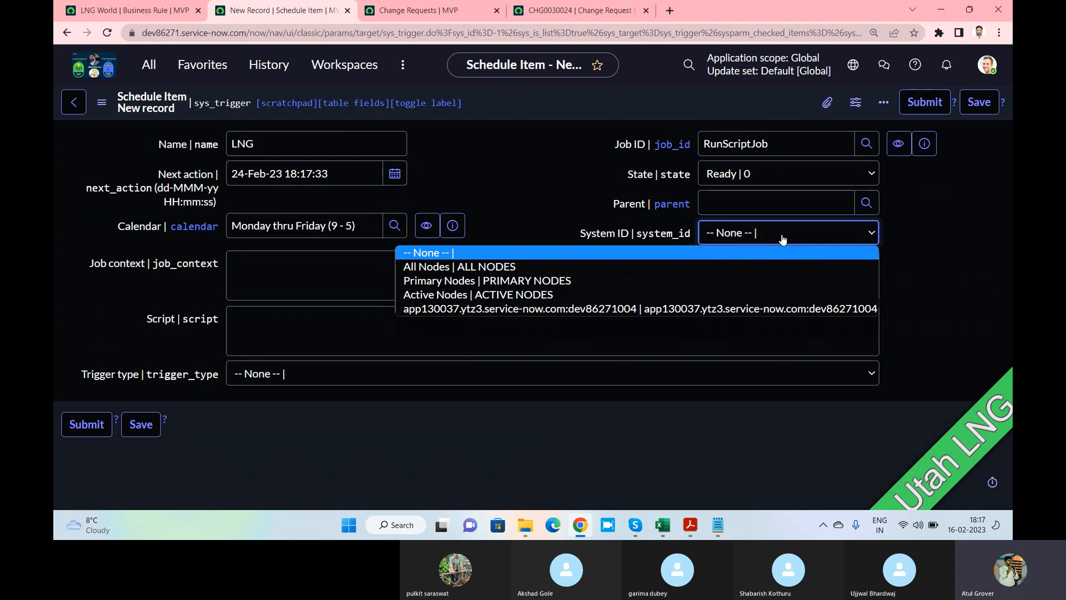
pyautogui.click(326, 276)
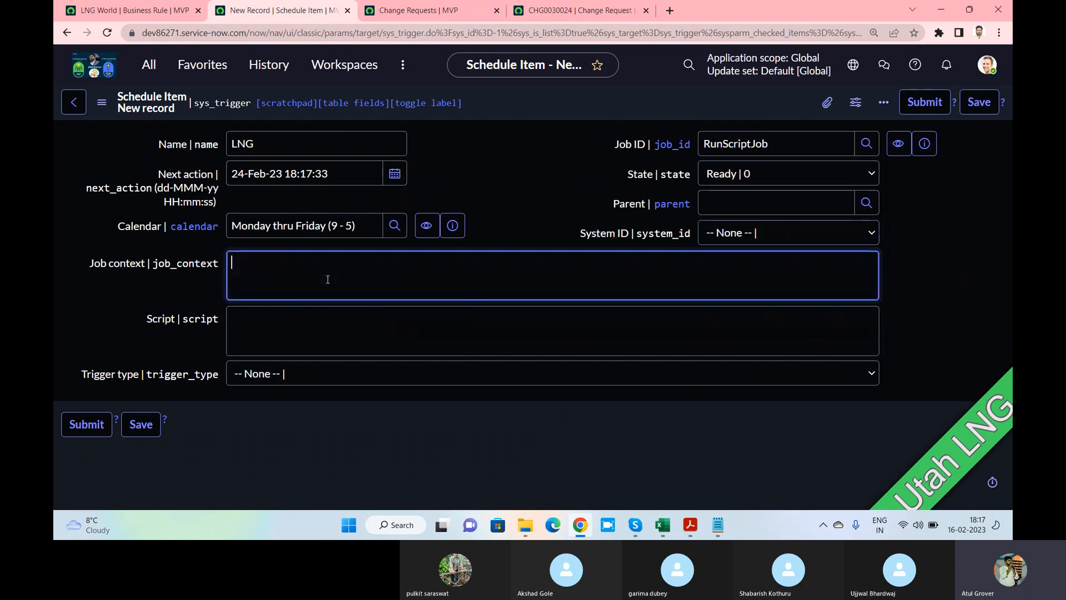
pyautogui.click(303, 339)
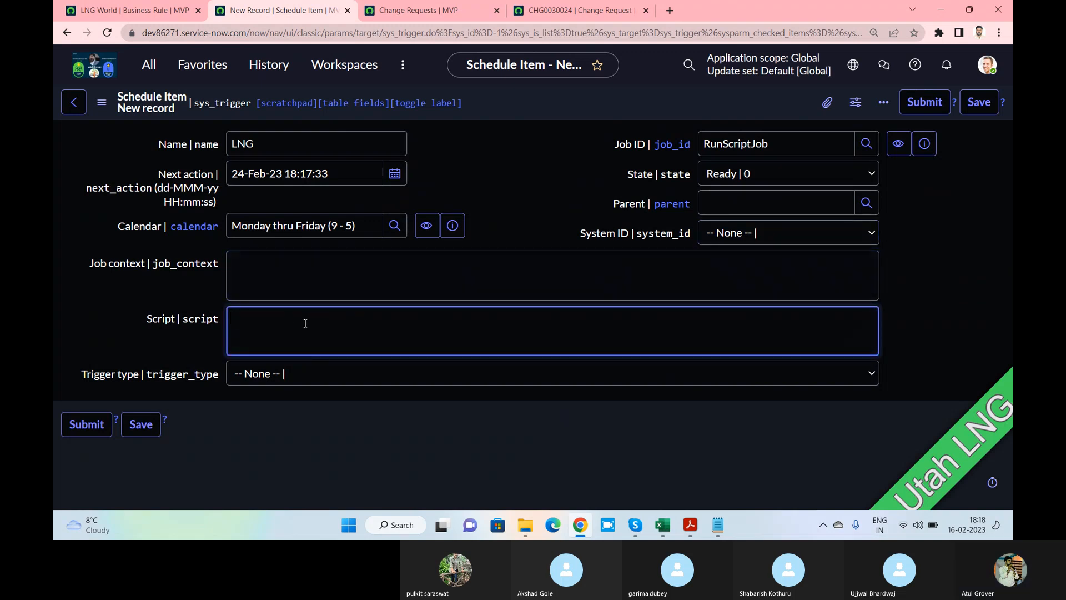
pyautogui.click(309, 374)
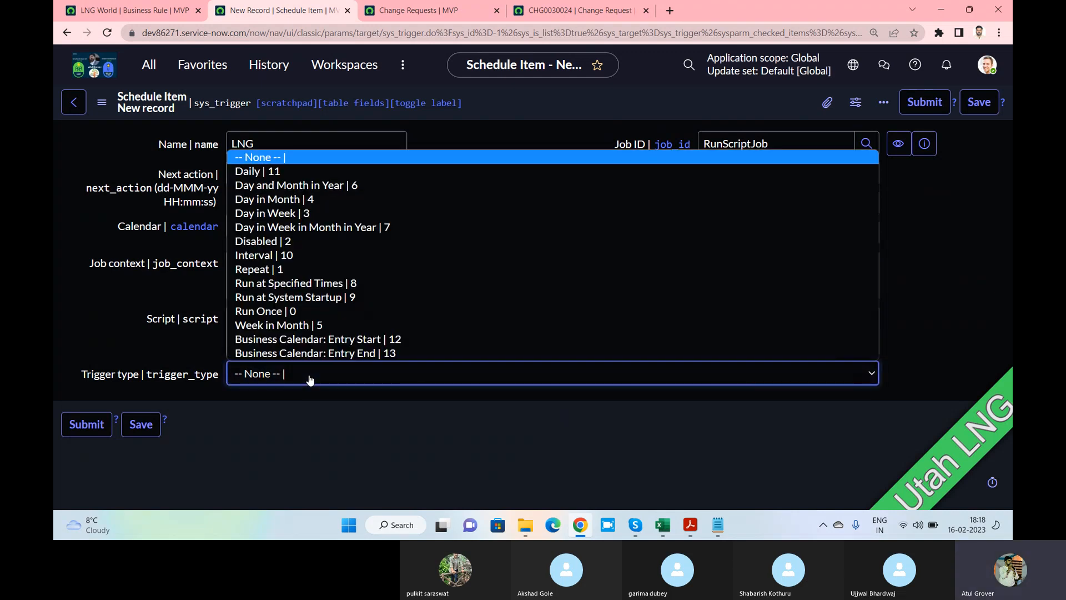
pyautogui.click(268, 425)
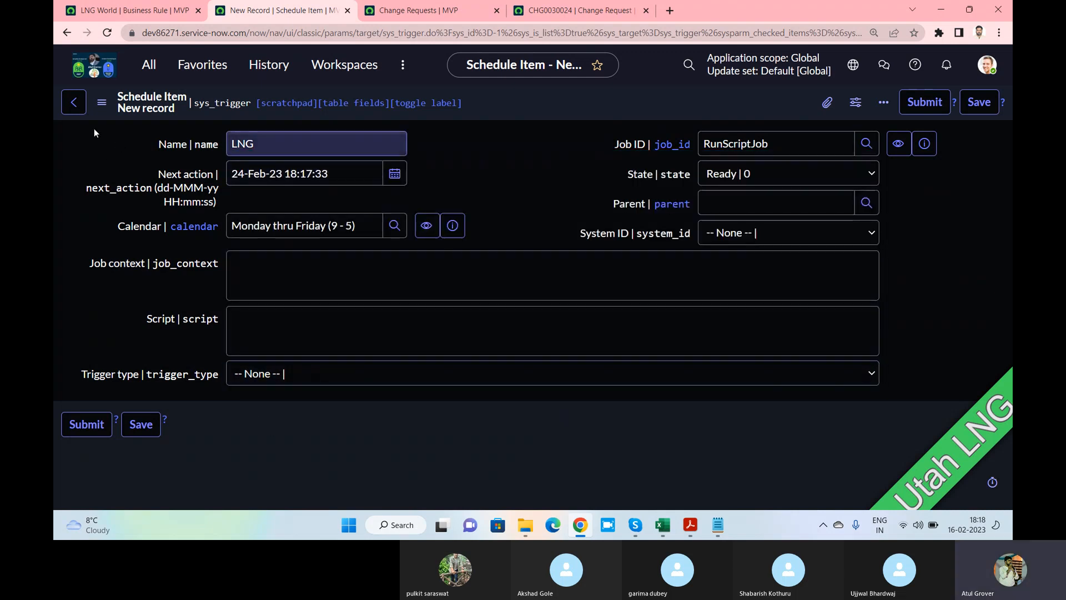
pyautogui.click(73, 103)
pyautogui.click(649, 339)
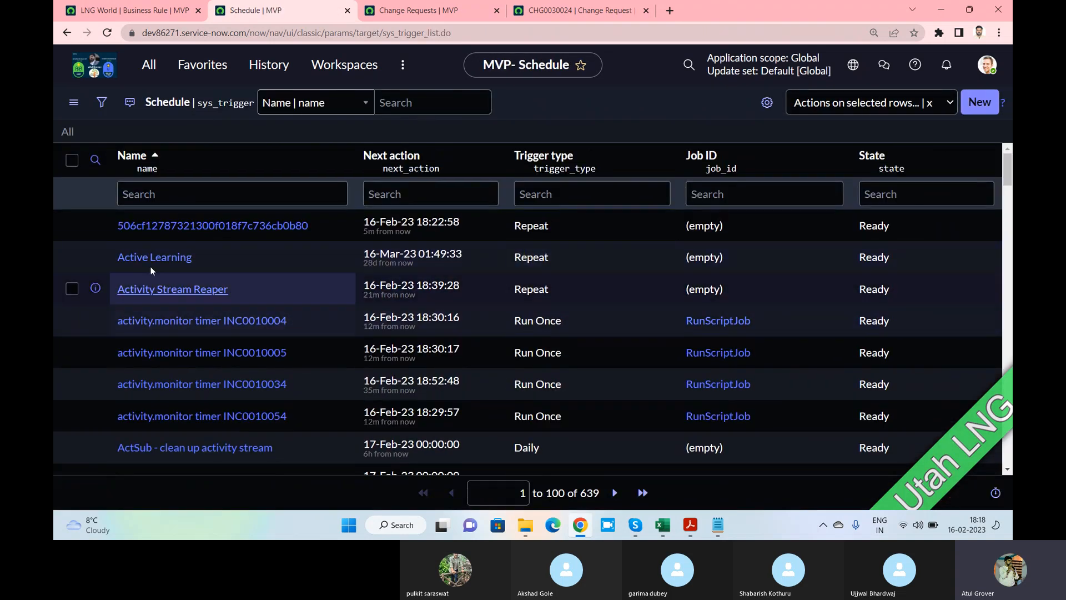
# Filter the Schedule list by name *incide and open the Autoclose Incidents job
pyautogui.scroll(-5, 219, 266)
pyautogui.scroll(5, 217, 233)
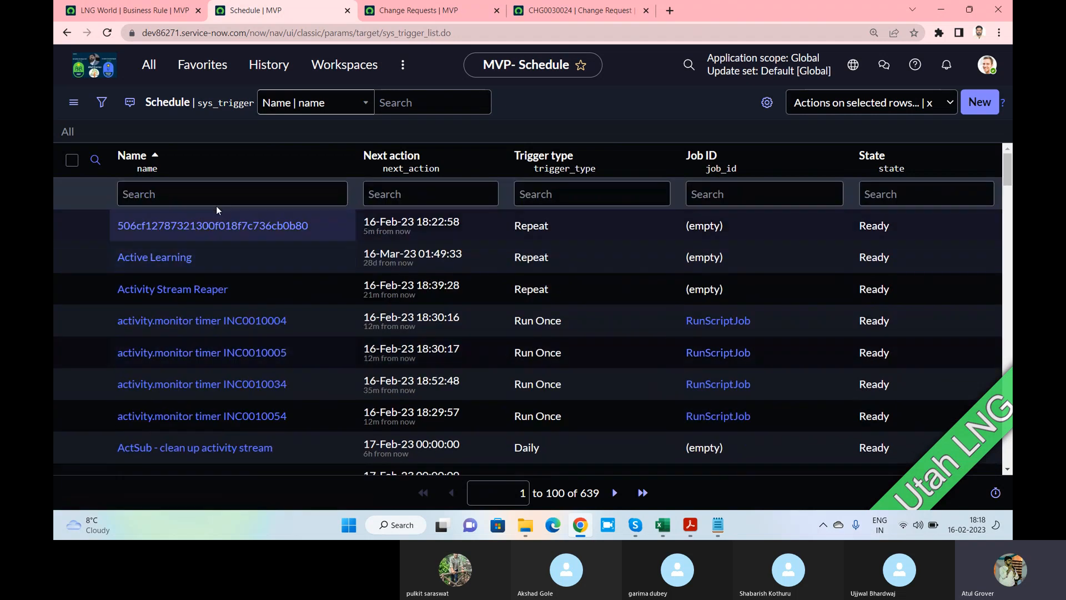
pyautogui.click(211, 195)
pyautogui.write('*incide')
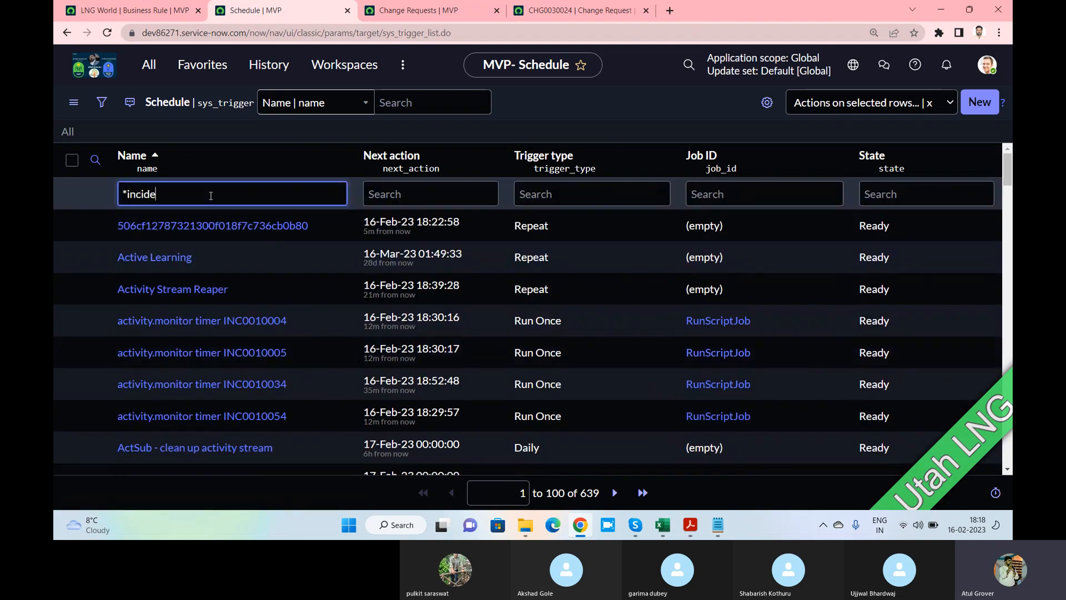
pyautogui.press('Return')
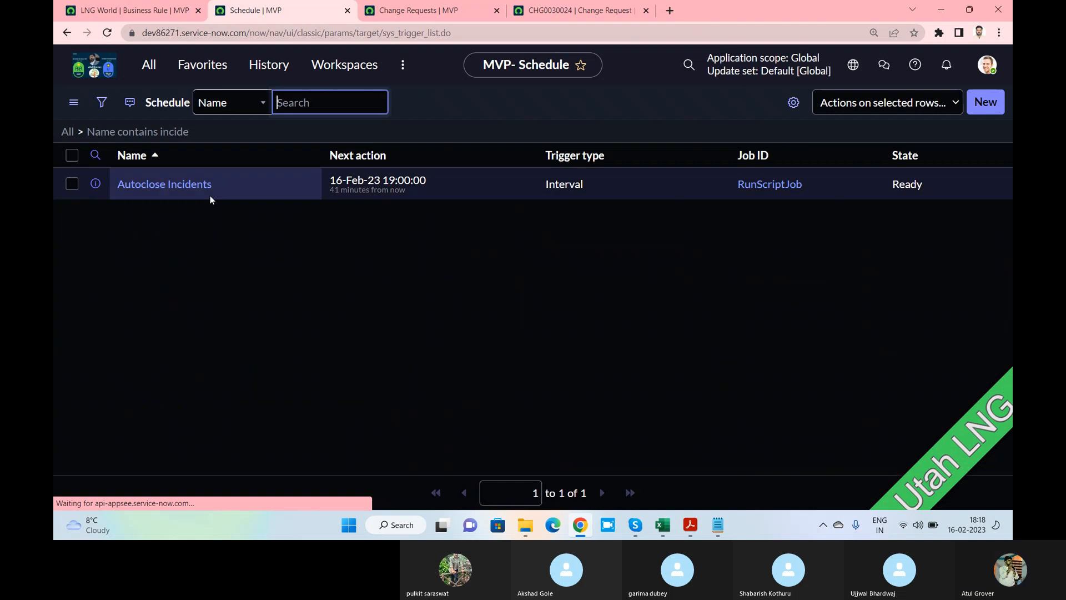
pyautogui.click(169, 226)
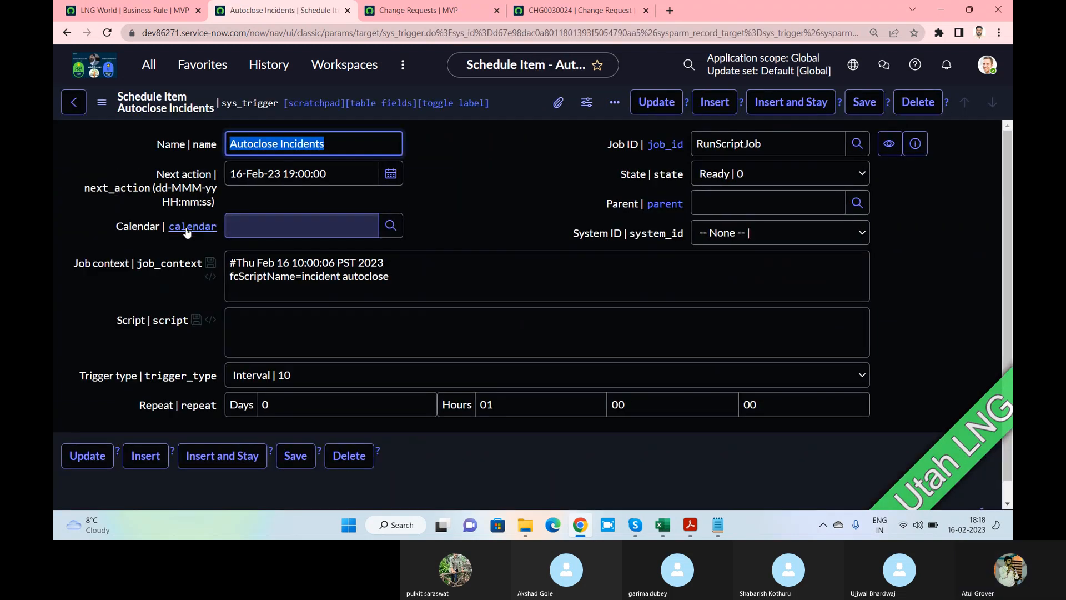
# Inspect its job context, Interval trigger repeating every 01 hour and incident autoclose script, then go back
pyautogui.click(468, 214)
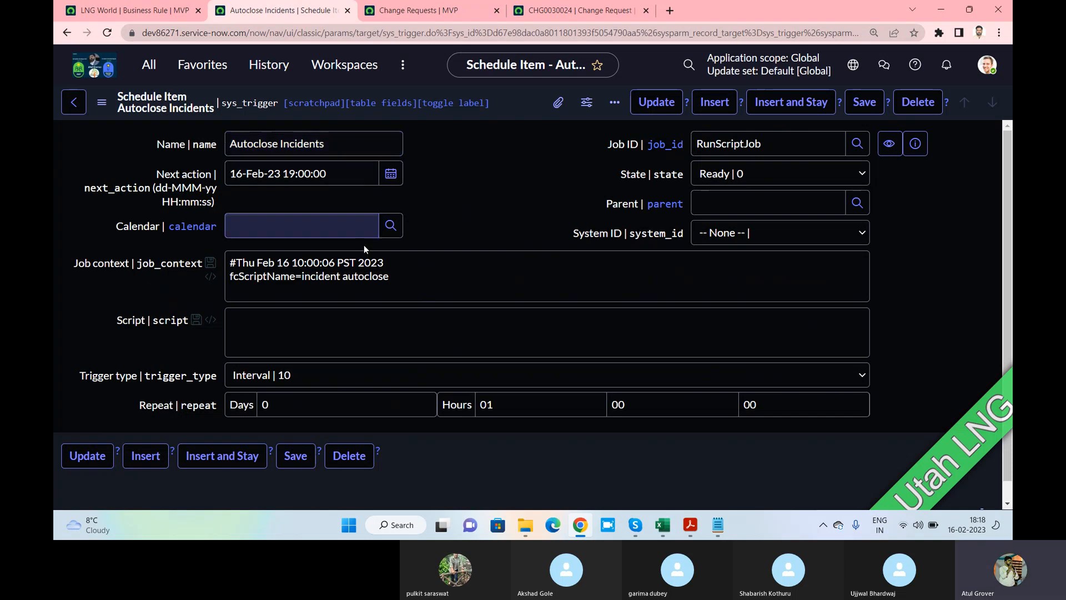
pyautogui.moveTo(411, 276)
pyautogui.mouseDown()
pyautogui.moveTo(317, 277)
pyautogui.moveTo(231, 261)
pyautogui.moveTo(259, 276)
pyautogui.moveTo(394, 273)
pyautogui.mouseUp()
pyautogui.click(233, 284)
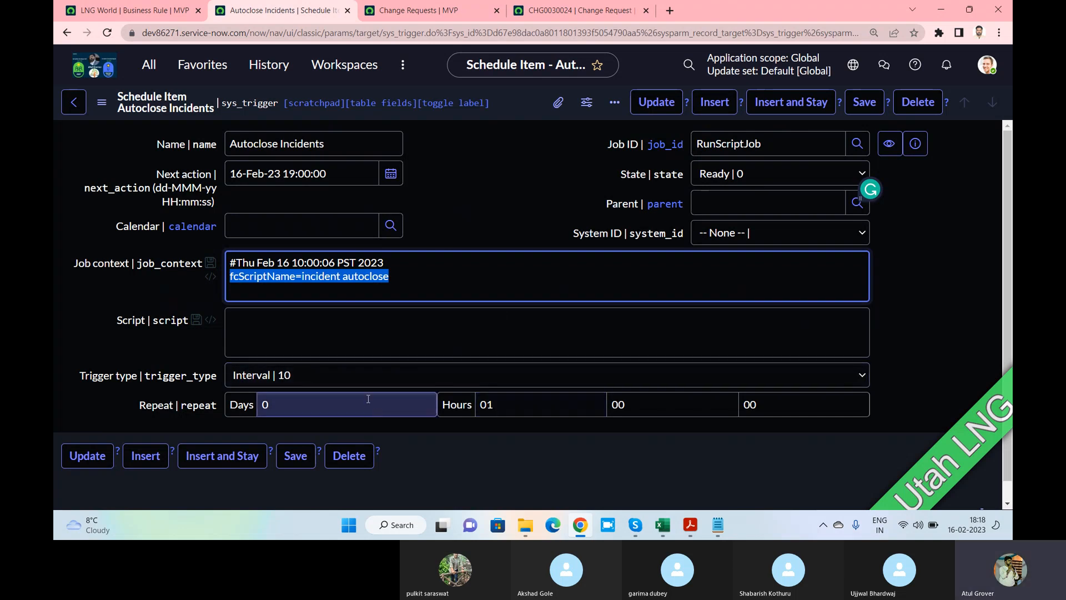
pyautogui.doubleClick(505, 404)
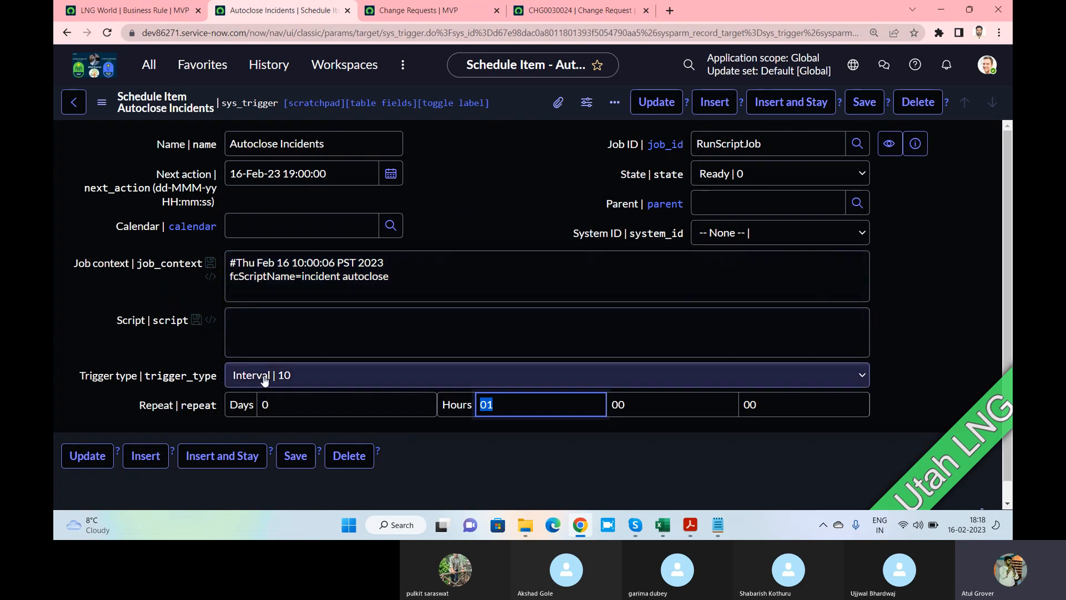
pyautogui.click(299, 379)
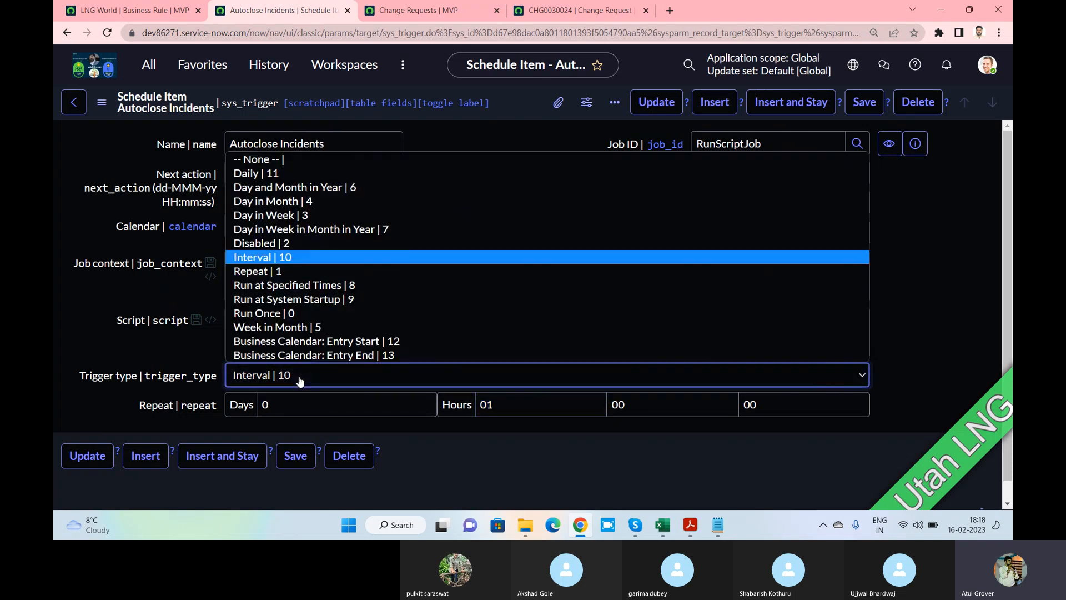
pyautogui.click(518, 408)
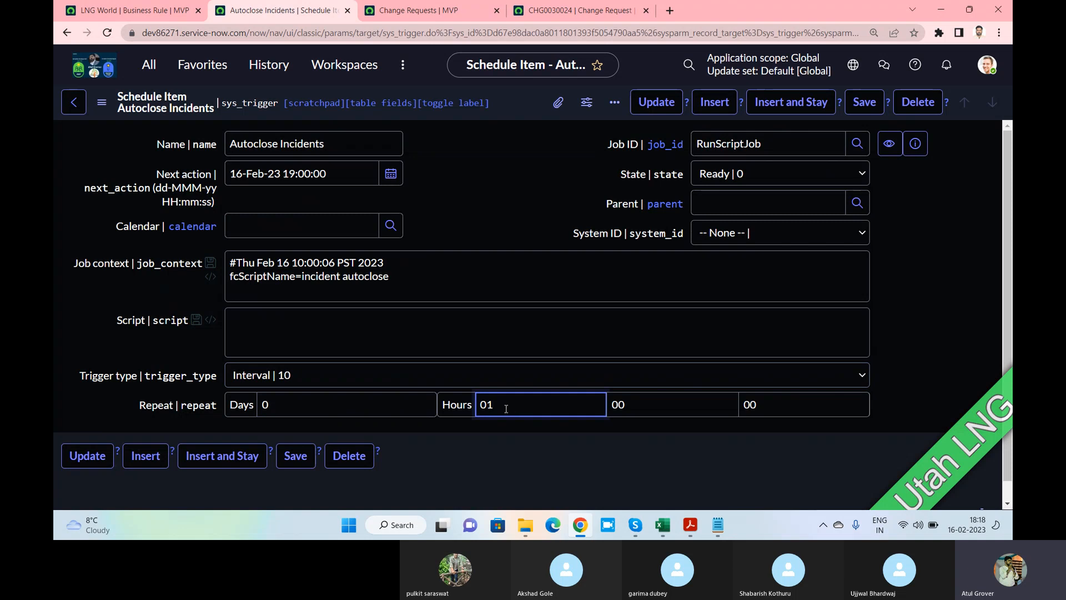
pyautogui.moveTo(505, 408); pyautogui.dragTo(485, 409)
pyautogui.moveTo(394, 277); pyautogui.dragTo(306, 278)
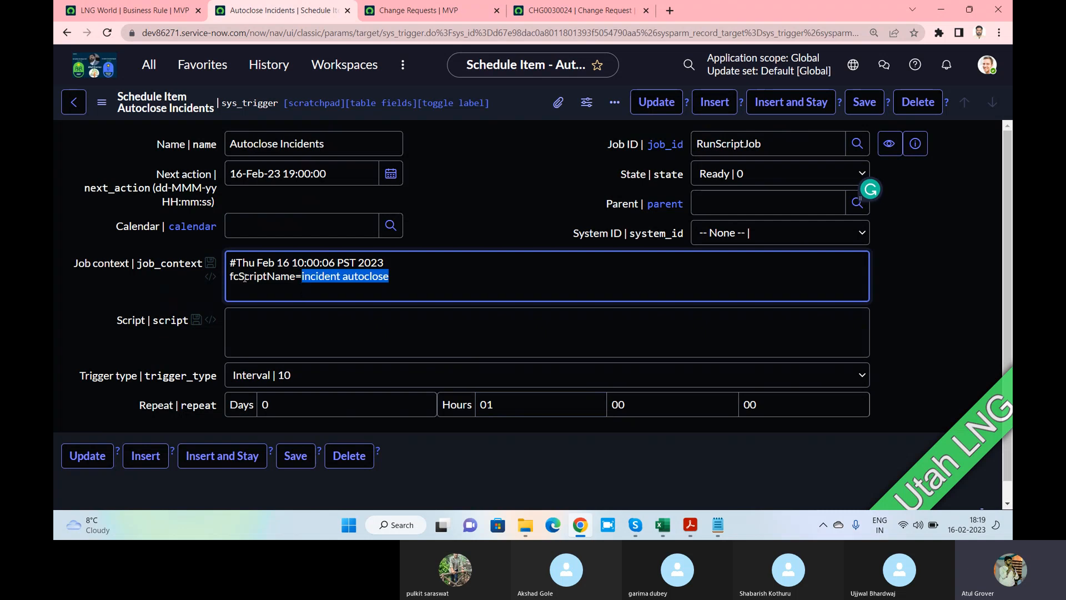
pyautogui.scroll(-1, 251, 289)
pyautogui.scroll(1, 254, 288)
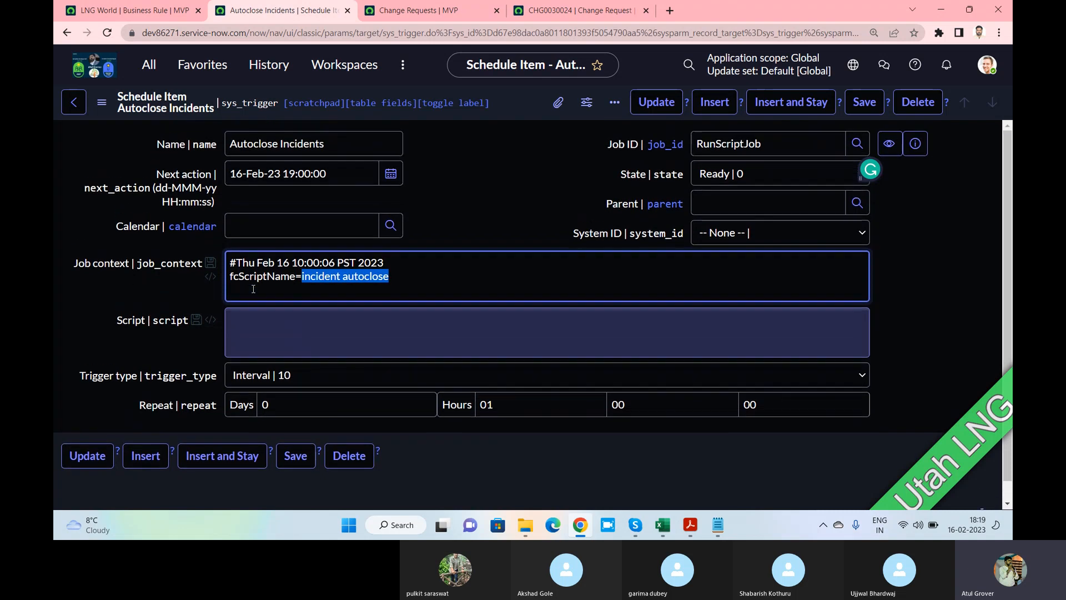
pyautogui.click(71, 110)
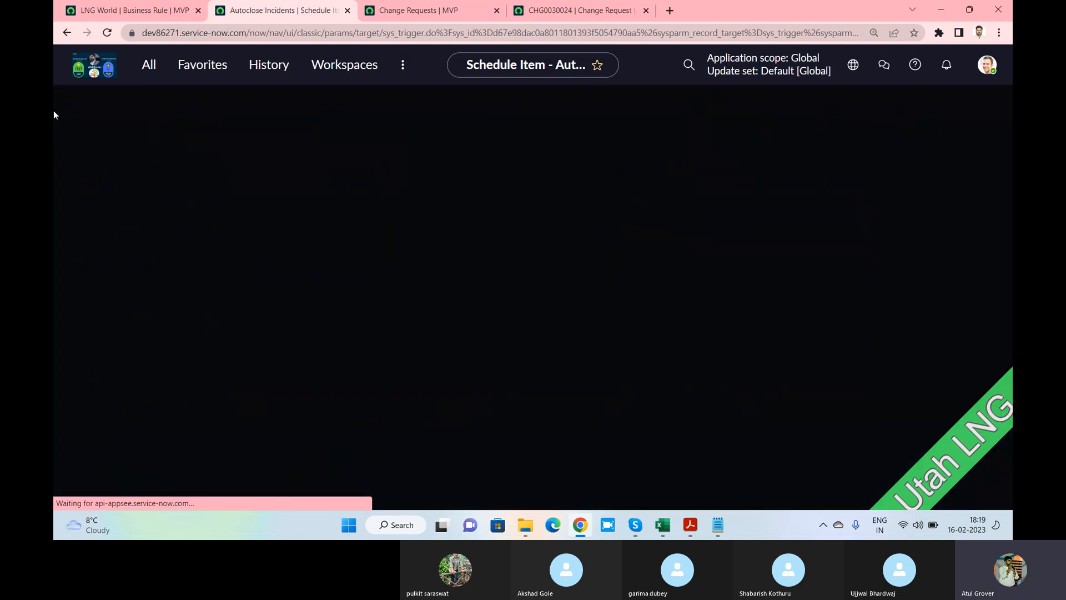
# Replace the Schedule Name filter with 'change' to list the 10 matching scheduled jobs
pyautogui.click(177, 191)
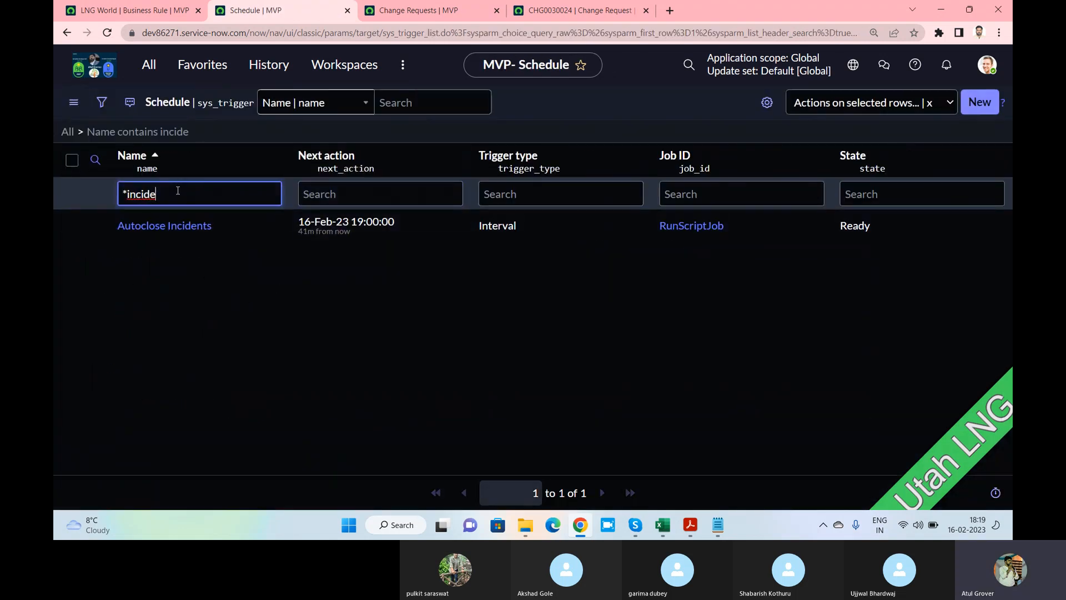
pyautogui.press('BackSpace')
pyautogui.press('BackSpace')
pyautogui.press('BackSpace')
pyautogui.press('BackSpace')
pyautogui.press('BackSpace')
pyautogui.press('BackSpace')
pyautogui.write('change')
pyautogui.press('Return')
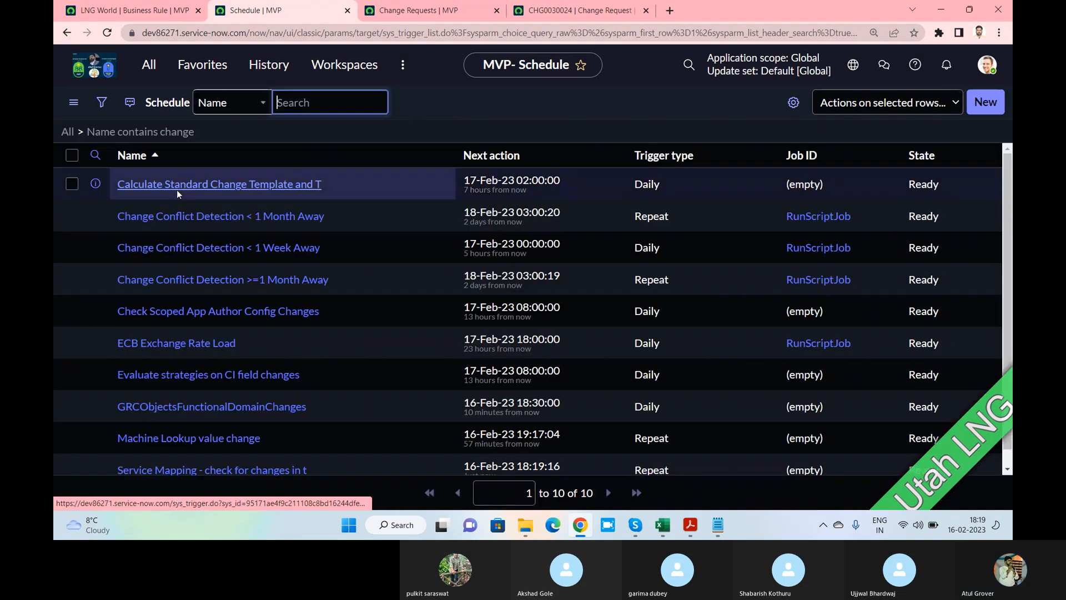
pyautogui.scroll(-2, 248, 242)
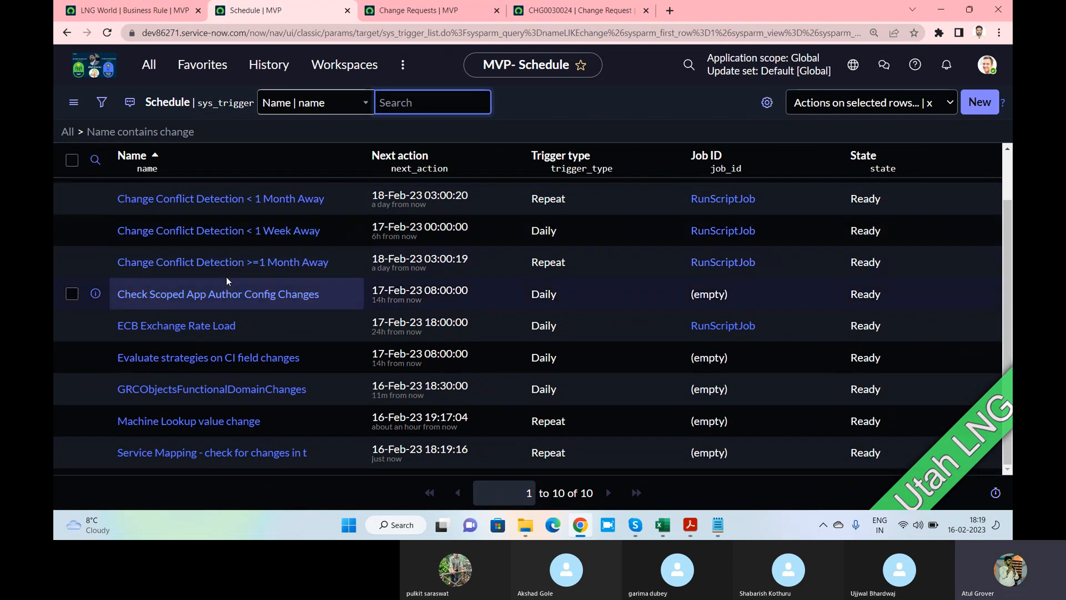
pyautogui.scroll(3, 225, 277)
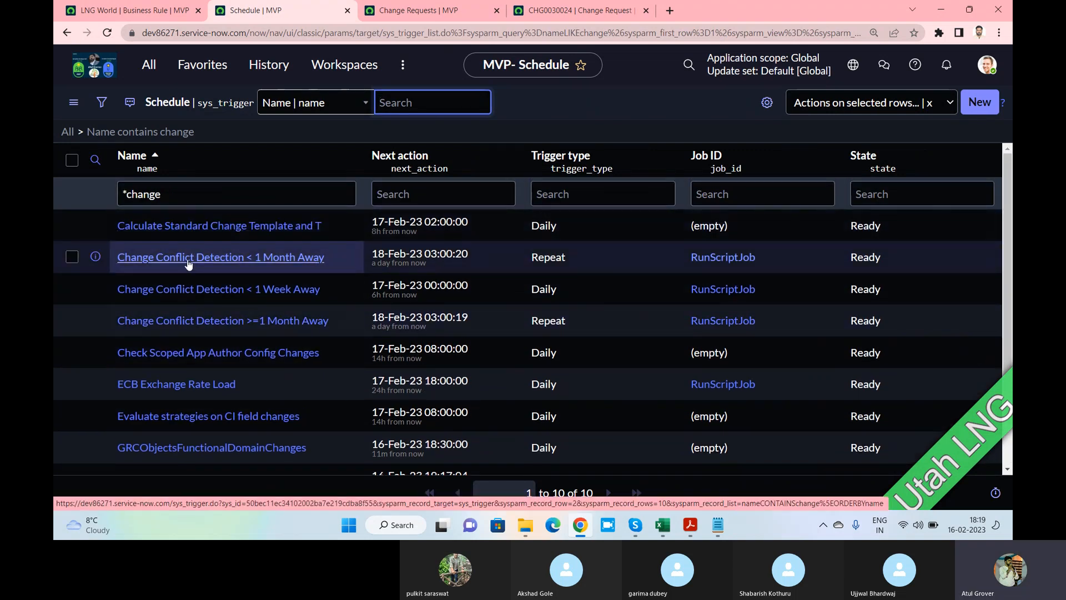
pyautogui.click(192, 289)
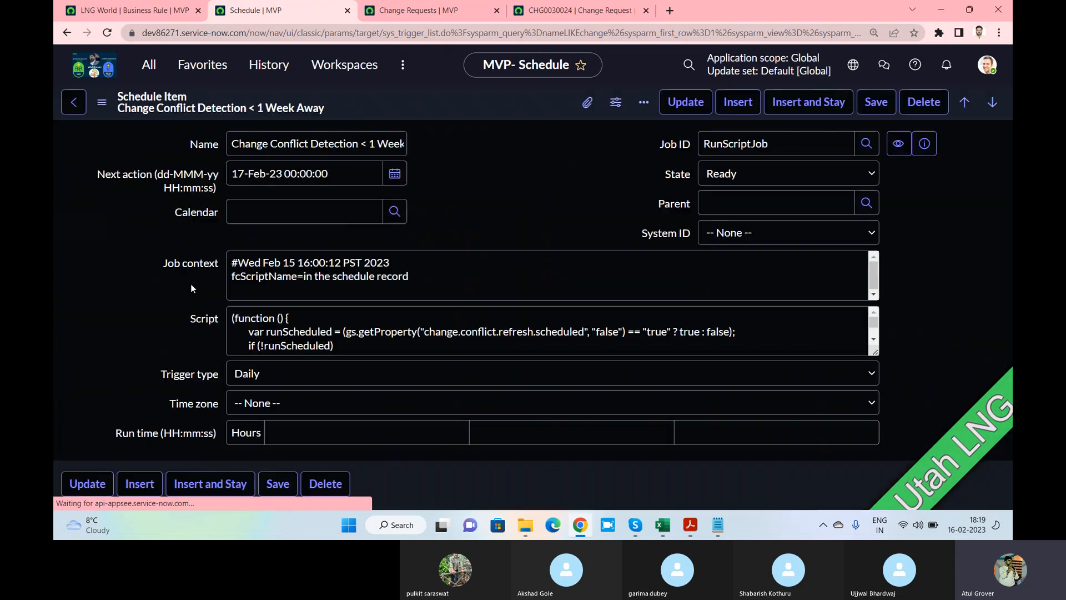
pyautogui.scroll(-2, 398, 303)
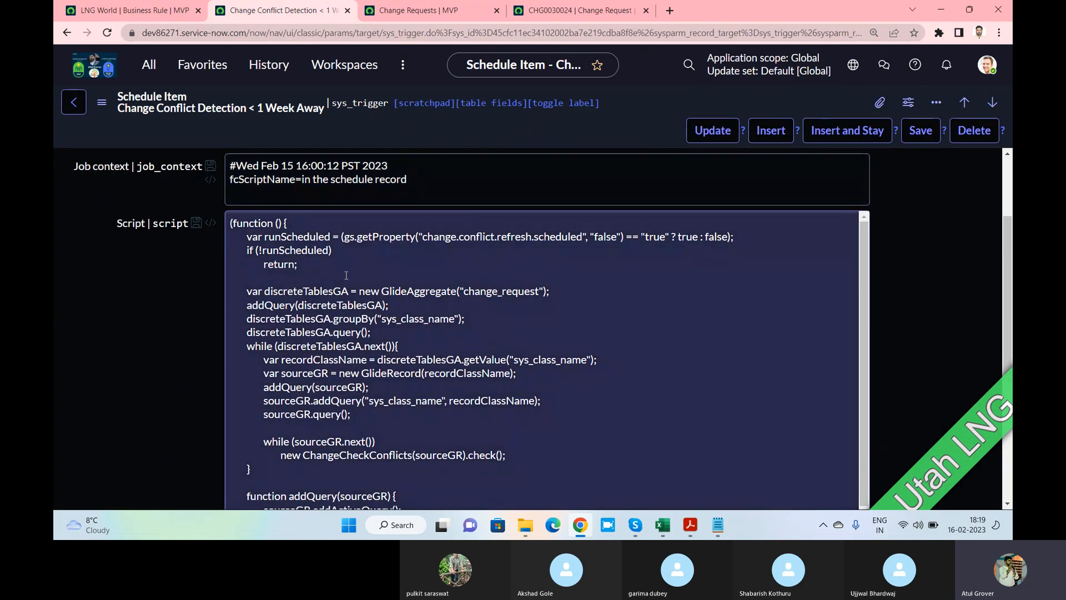
pyautogui.click(299, 265)
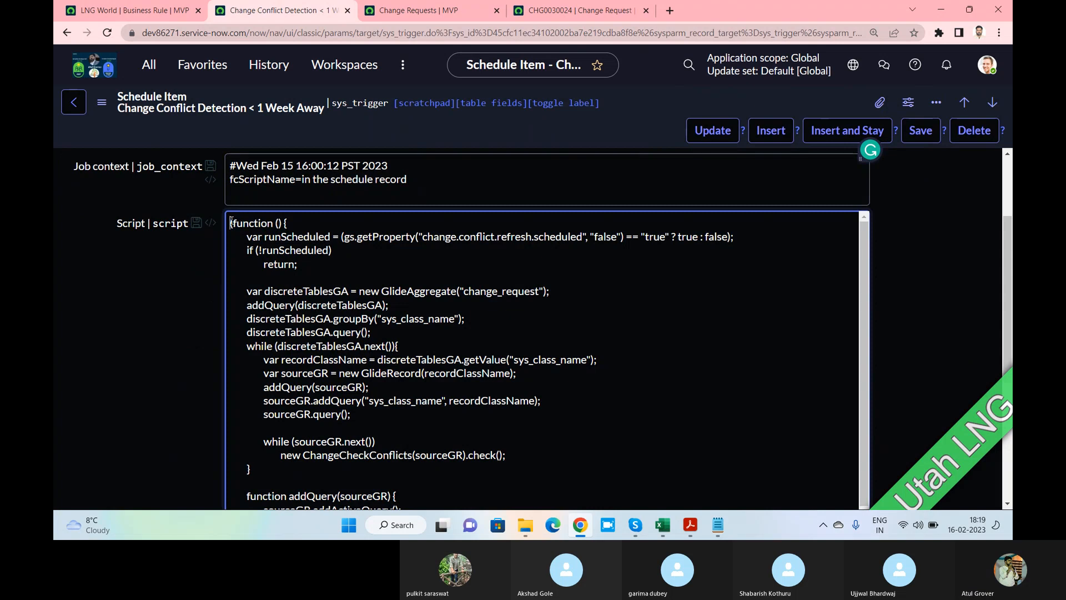
pyautogui.moveTo(230, 223); pyautogui.dragTo(436, 360)
pyautogui.click(315, 217)
pyautogui.scroll(1, 316, 217)
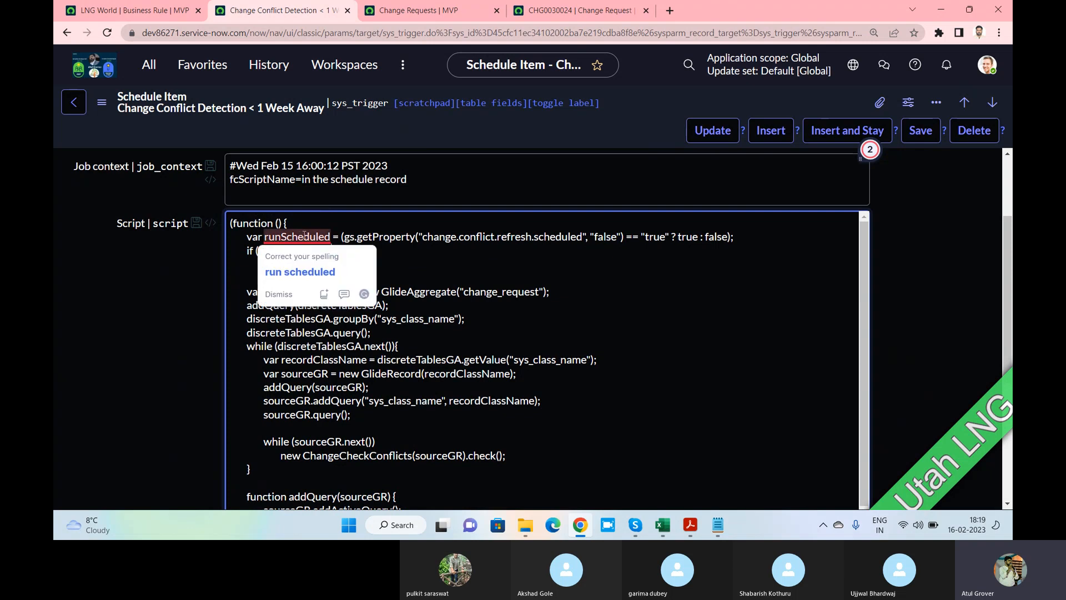
pyautogui.scroll(2, 717, 290)
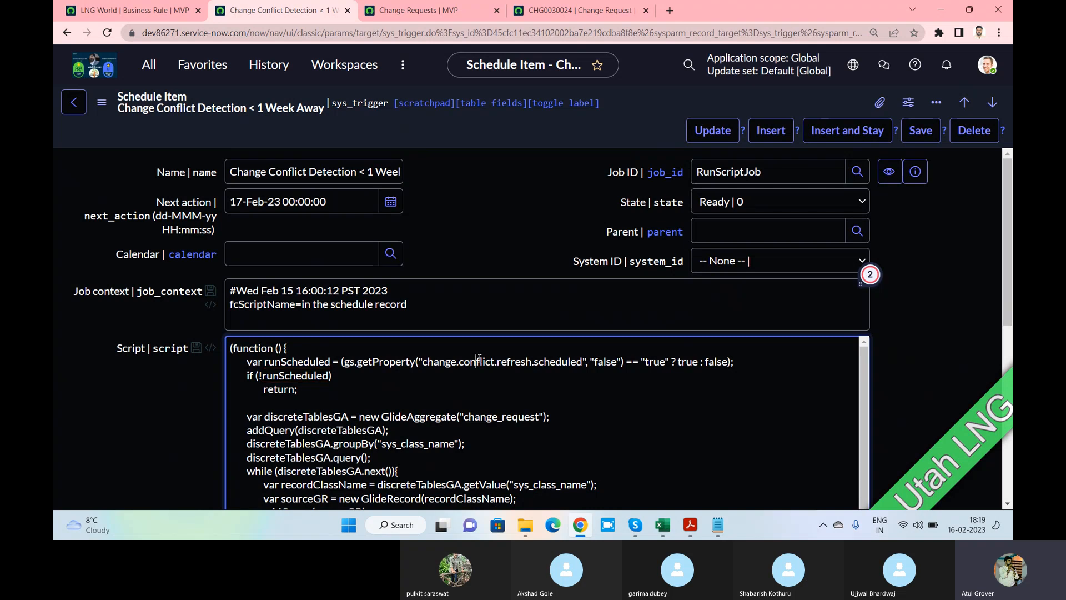
pyautogui.scroll(-5, 478, 357)
pyautogui.scroll(-2, 461, 355)
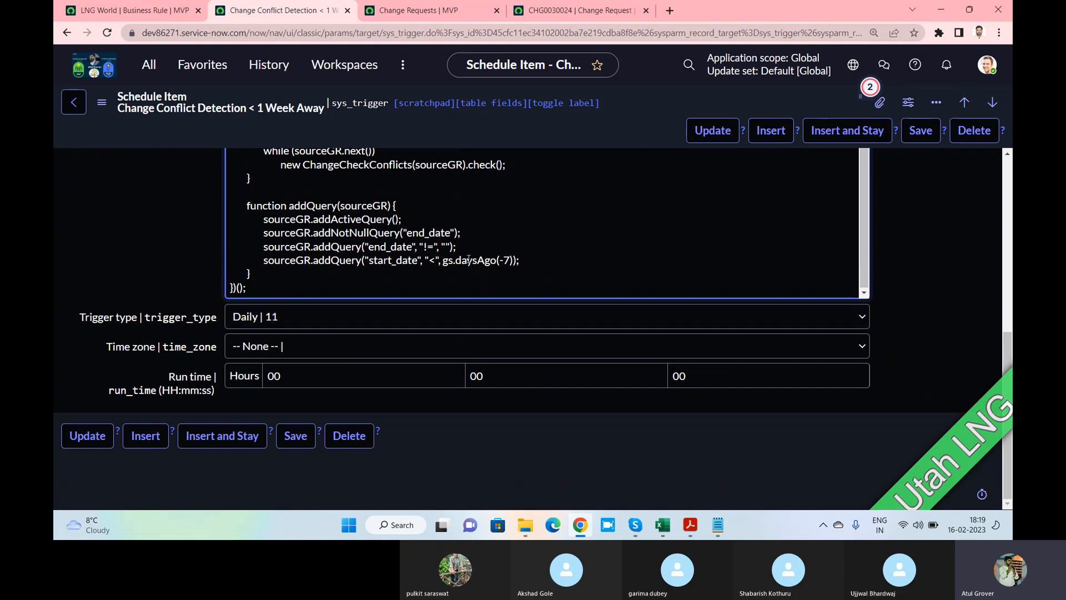
pyautogui.scroll(1, 469, 260)
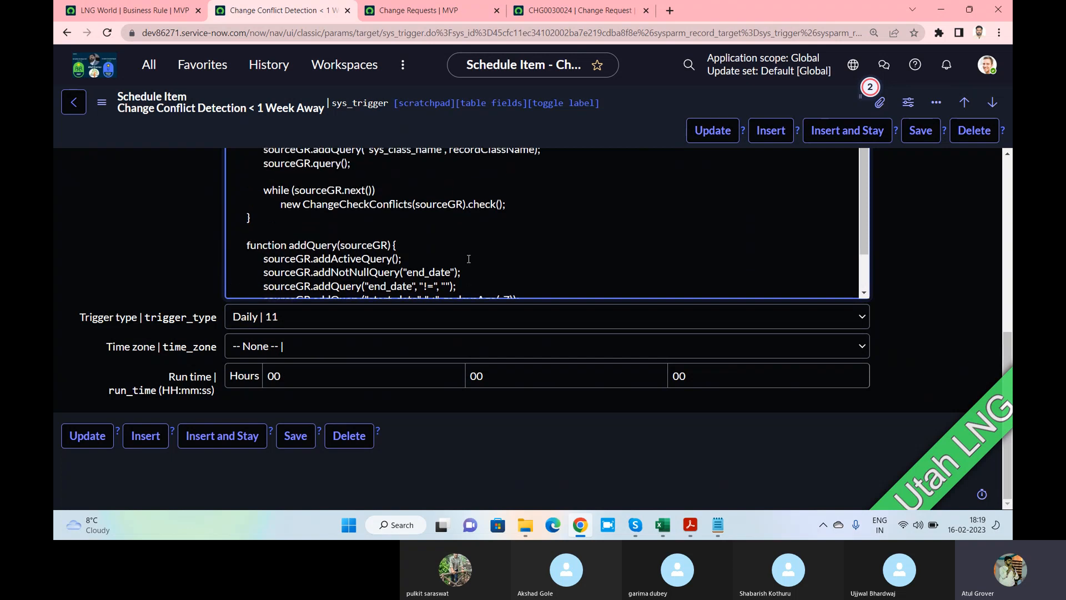
pyautogui.scroll(10, 491, 245)
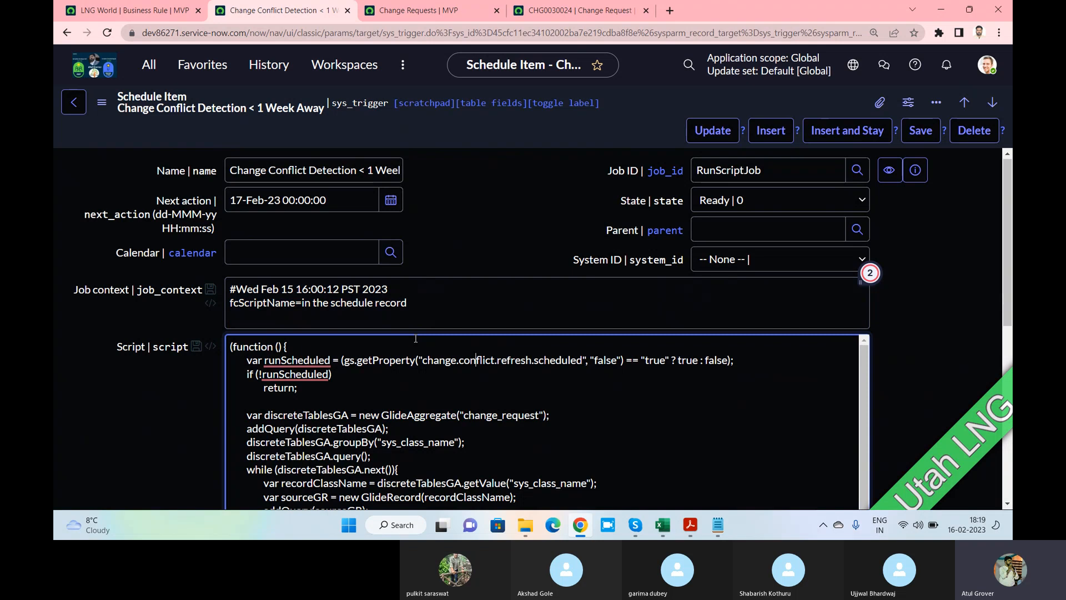
pyautogui.scroll(-1, 415, 338)
pyautogui.scroll(-2, 334, 311)
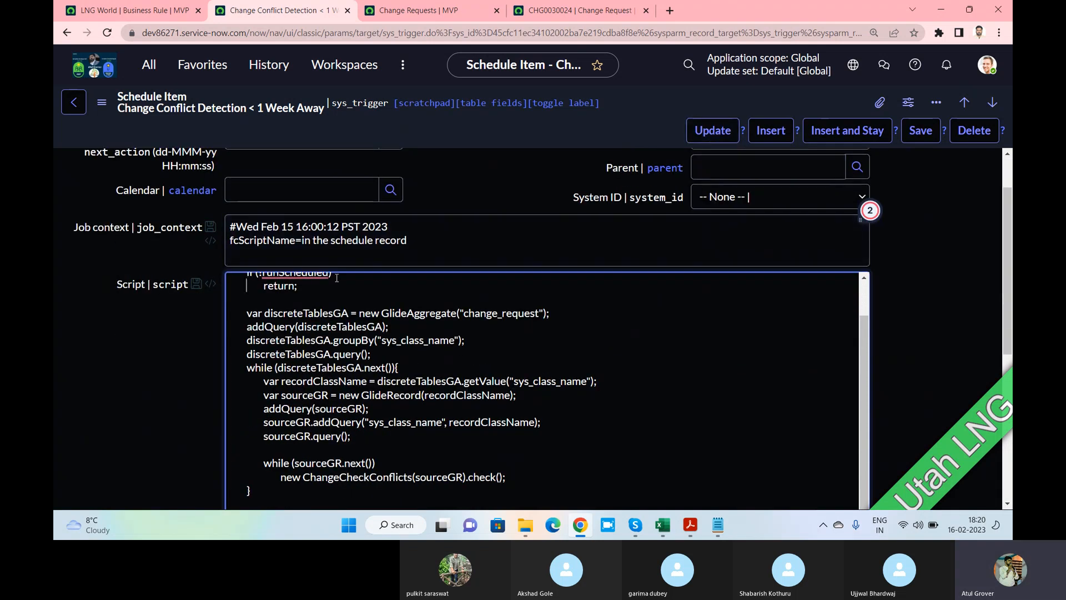
pyautogui.scroll(-5, 564, 295)
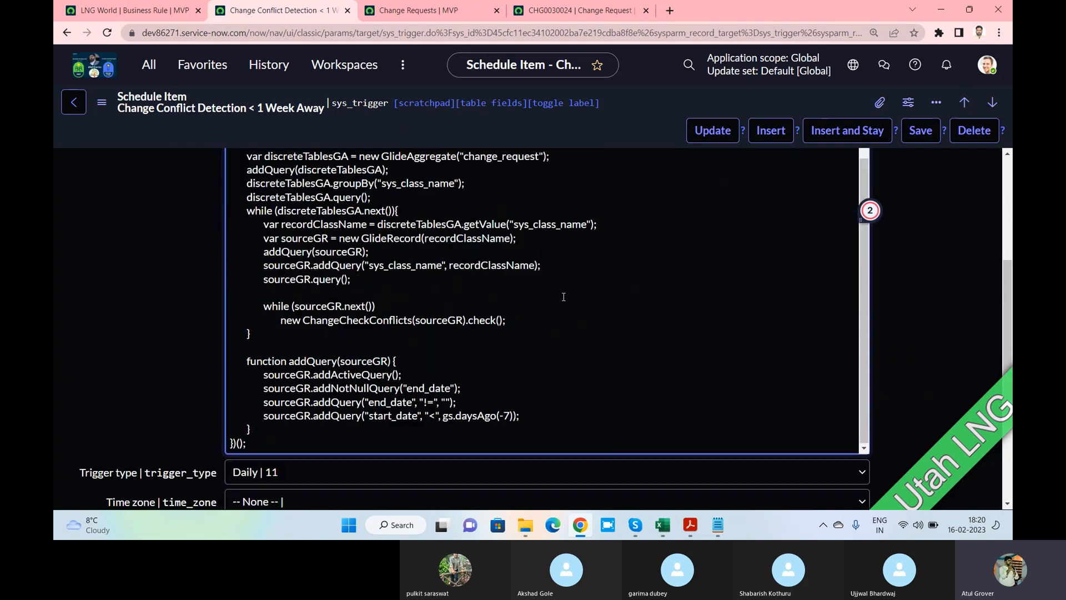
pyautogui.scroll(1, 564, 298)
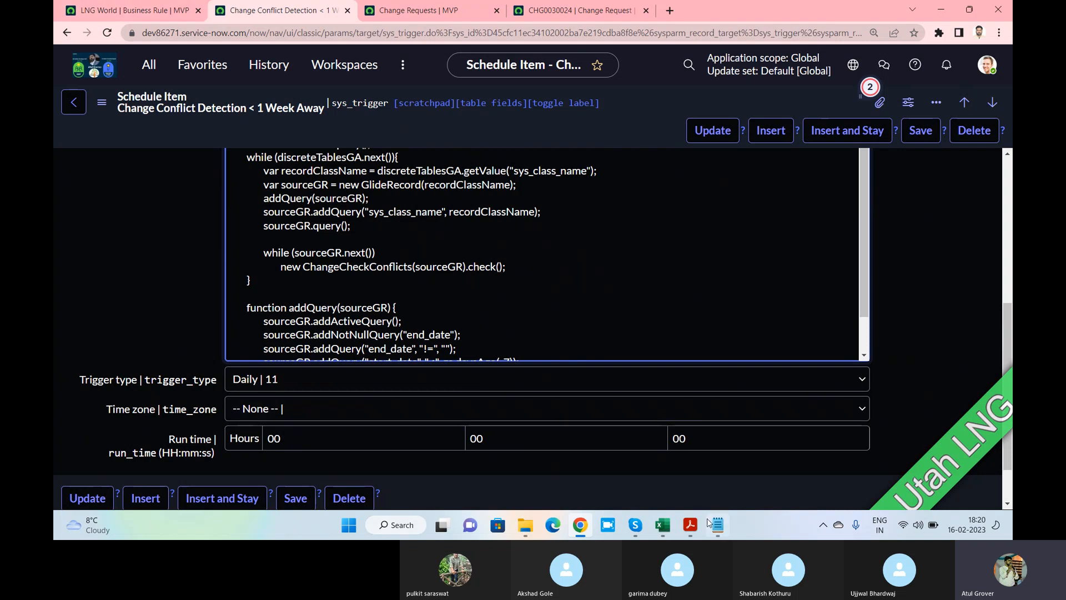
# Bring the scripting PDF forward and select 'Background Scripts' in its client/server table
pyautogui.click(691, 525)
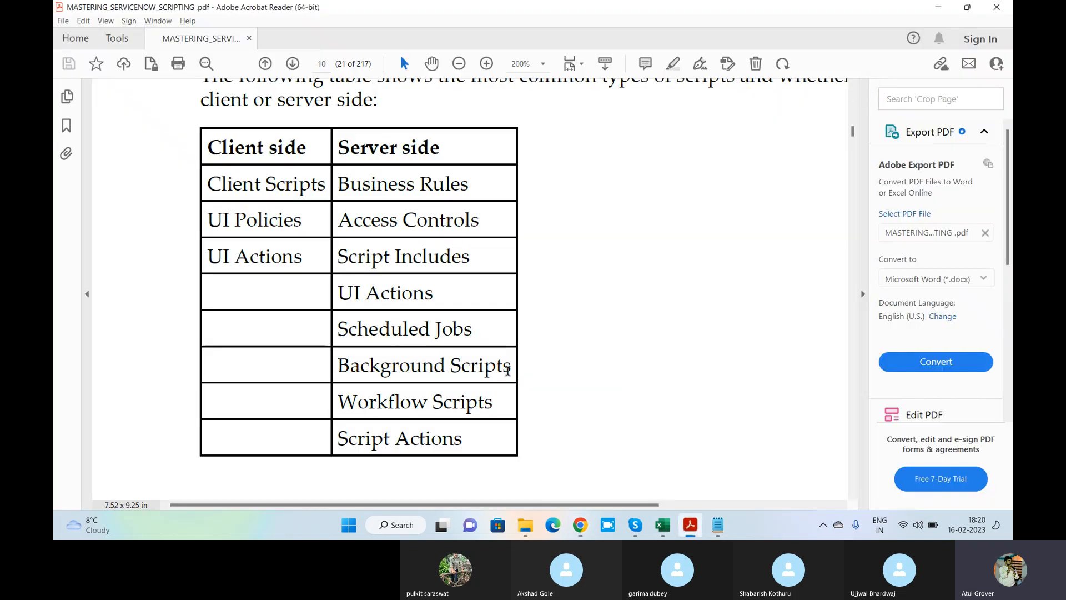
pyautogui.moveTo(508, 370); pyautogui.dragTo(370, 371)
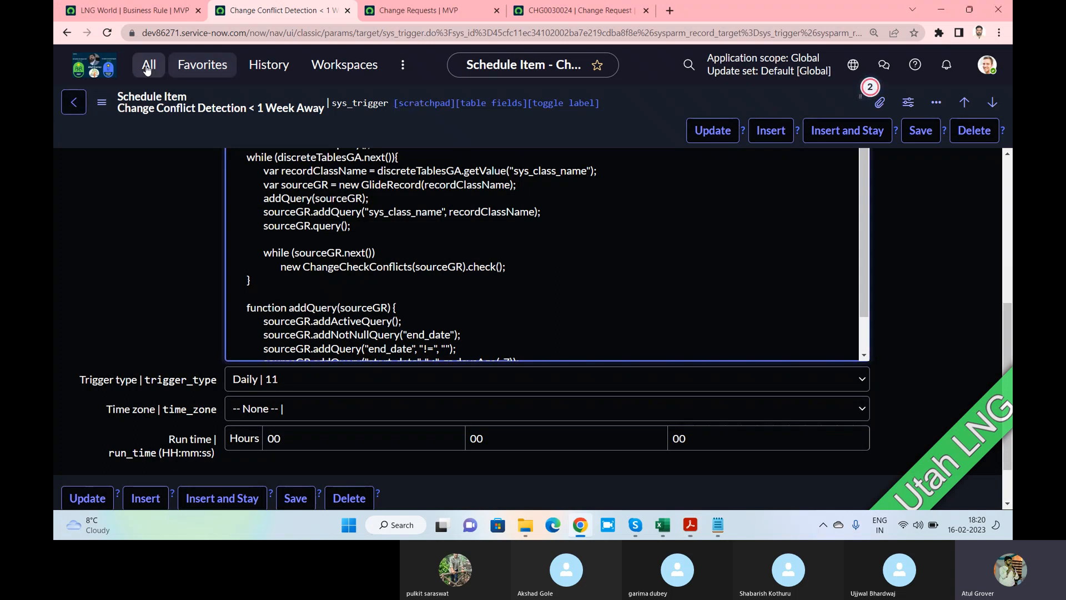
# Open the 757-record Fix Scripts list via the 'fix sc' navigator filter, then return to the PDF
pyautogui.click(149, 64)
pyautogui.write('f')
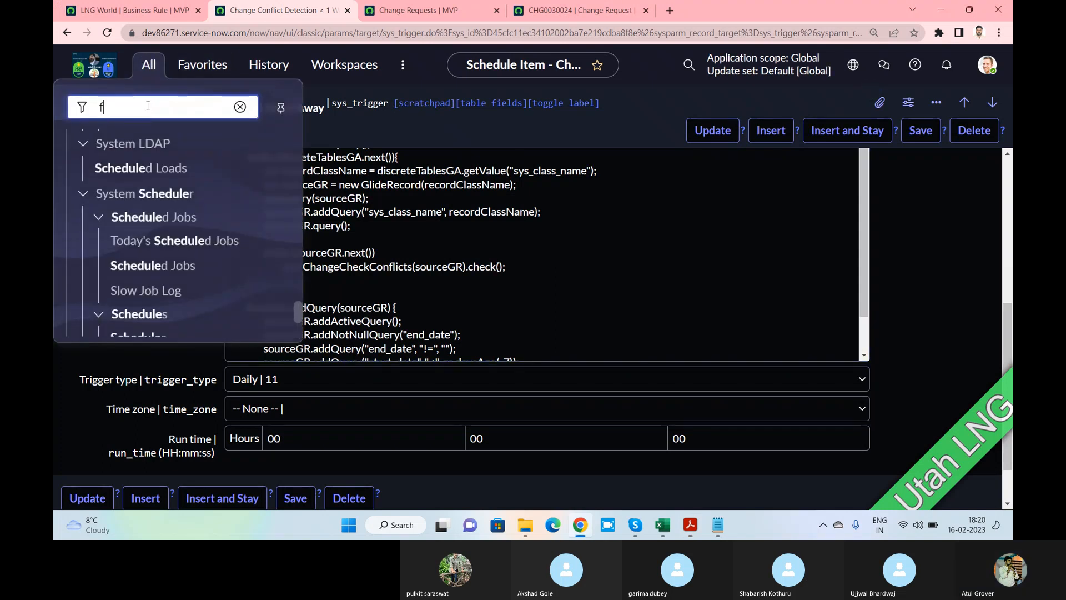
pyautogui.write('ix sc')
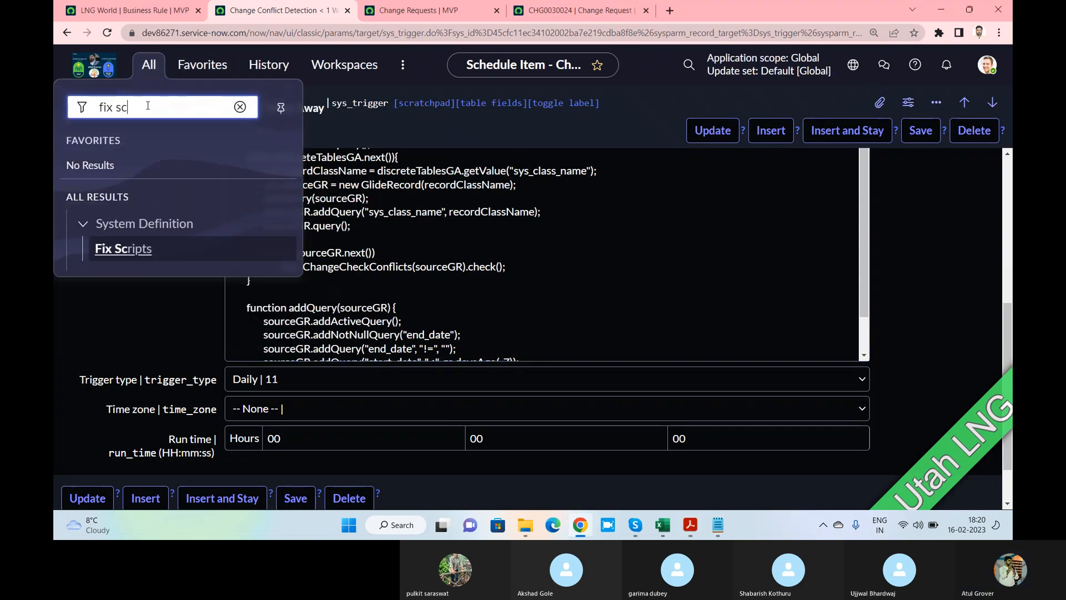
pyautogui.click(124, 248)
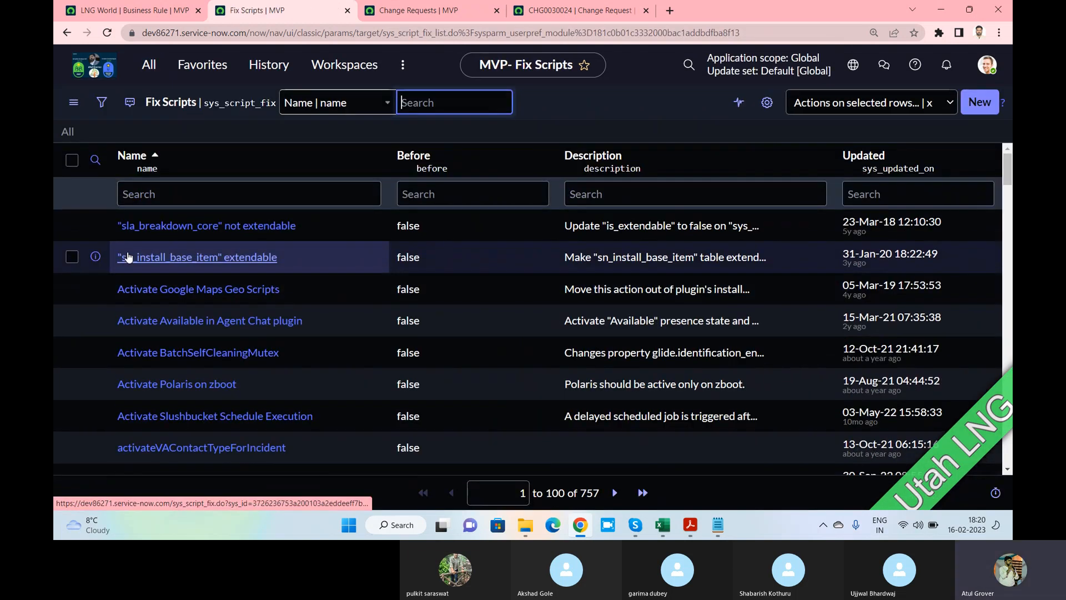
pyautogui.hotkey('alt', 'Tab')
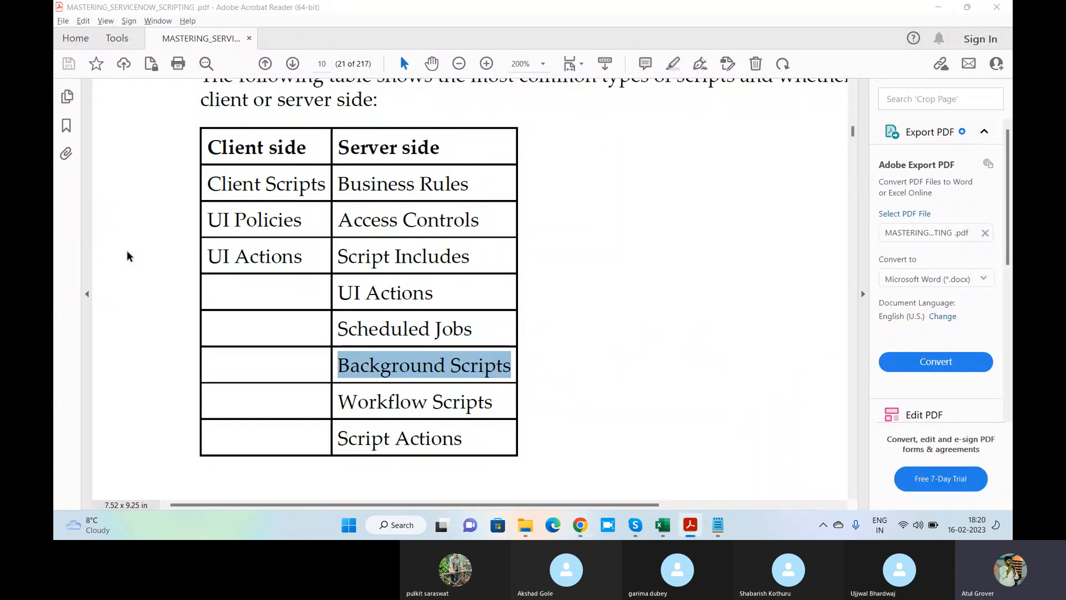
# Switch from the scripting PDF to the Skype training call window
pyautogui.hotkey('alt', 'Tab')
pyautogui.press('Tab')
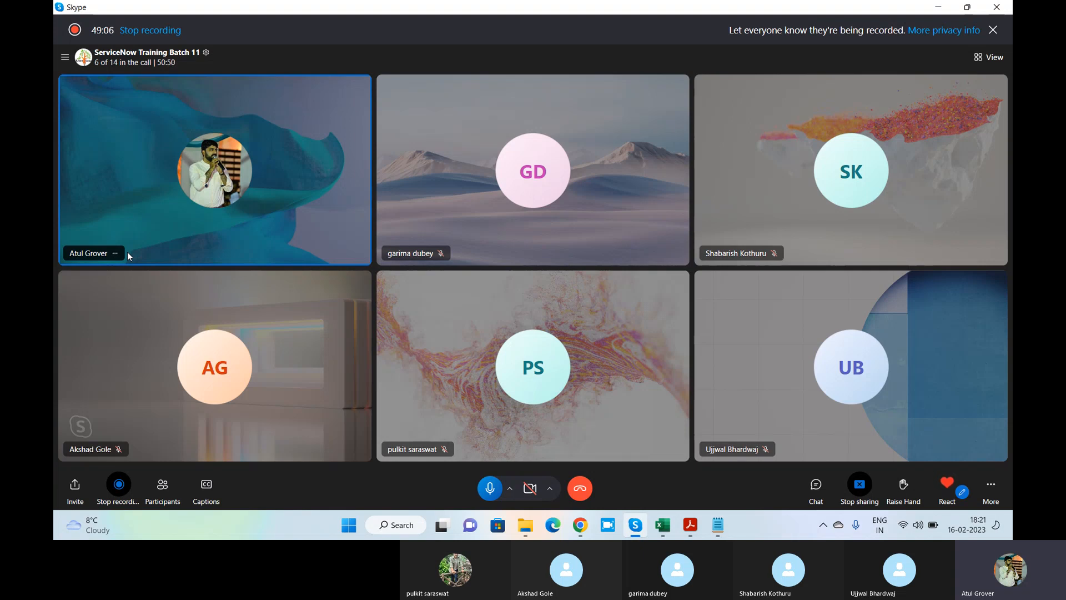
# Review the Category choices on change request CHG0030024, then go back to the Skype call
pyautogui.hotkey('alt', 'Tab')
pyautogui.hotkey('alt', 'Tab')
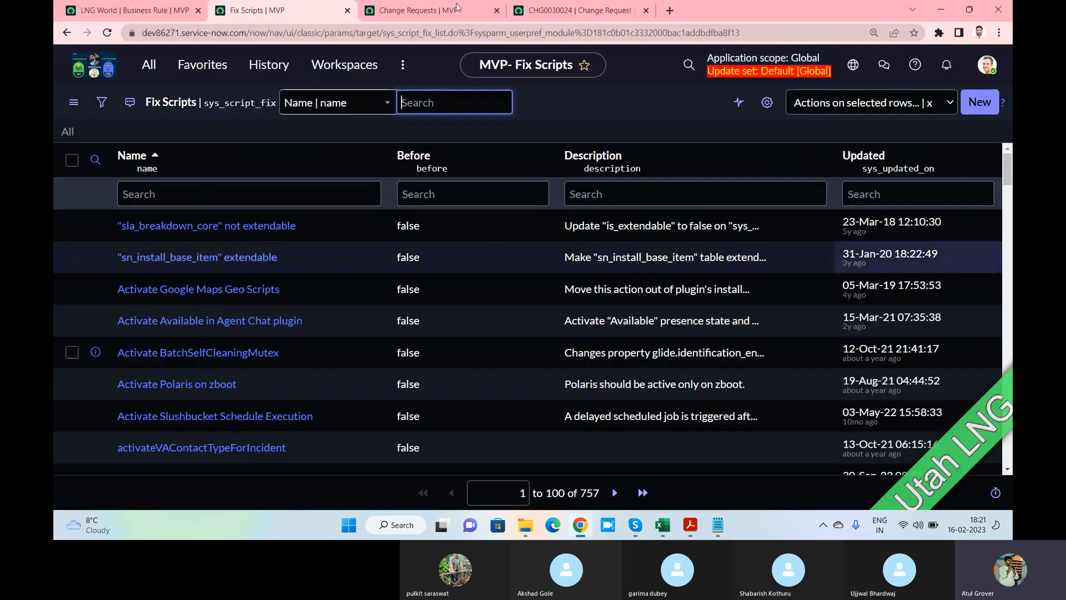
pyautogui.click(456, 9)
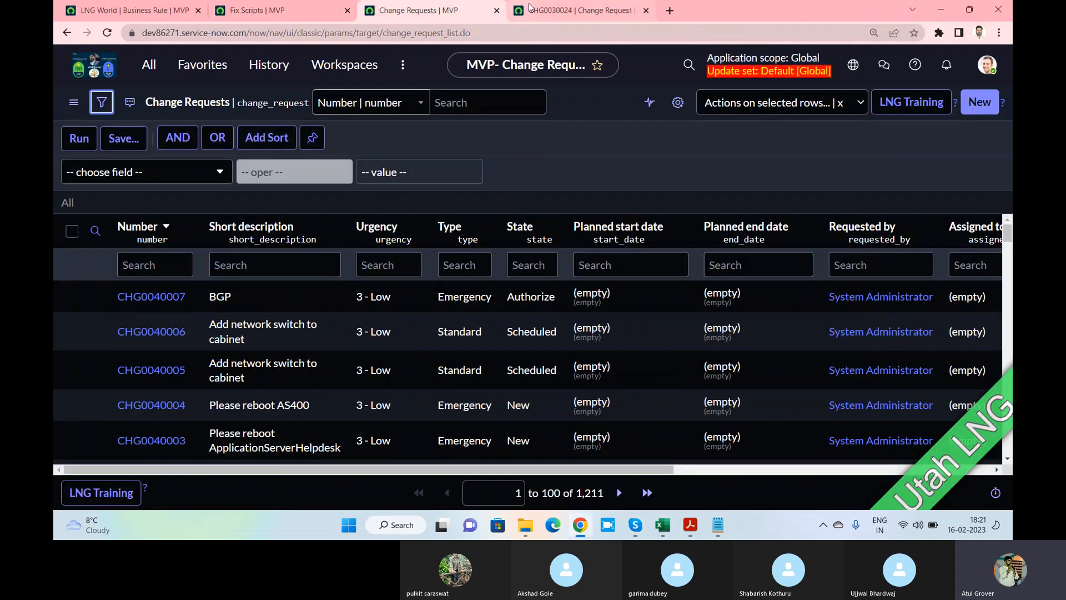
pyautogui.click(579, 10)
pyautogui.click(344, 312)
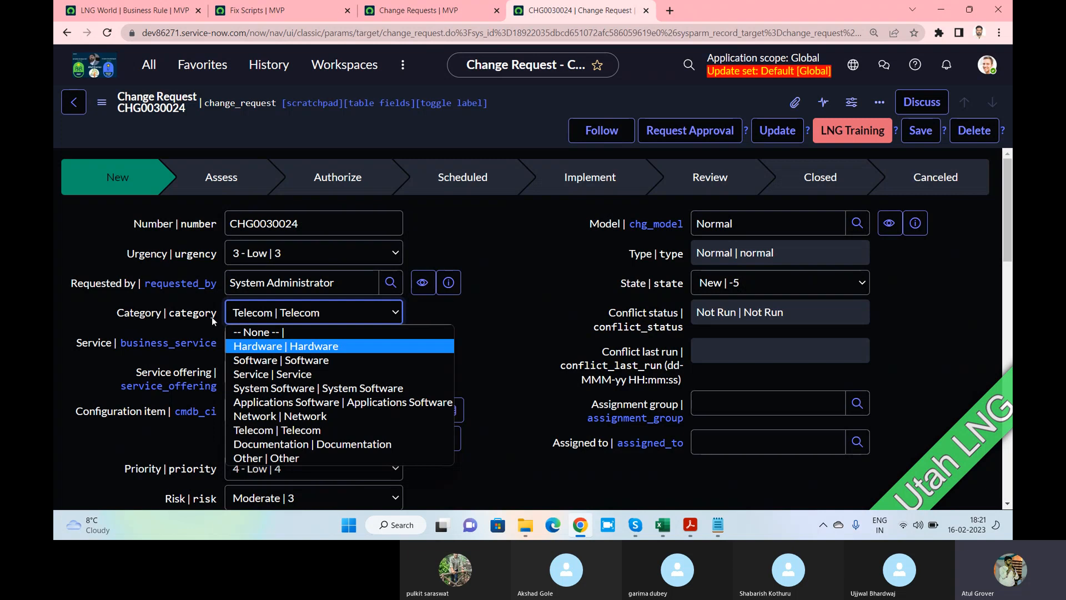
pyautogui.hotkey('alt', 'Tab')
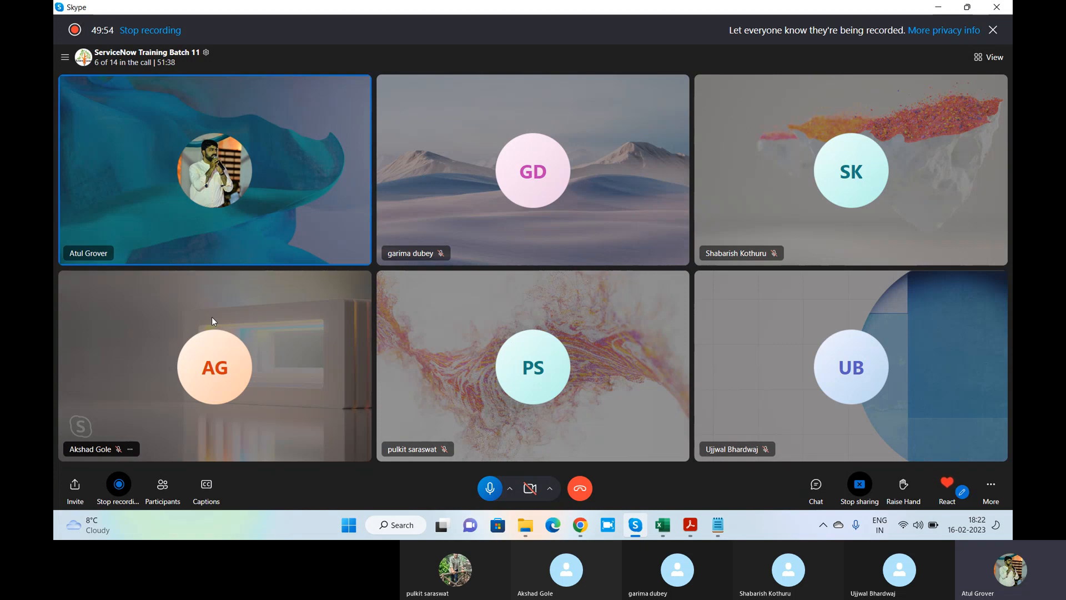
# Close CHG0030024's Category choices keeping Telecom, then show the Fix Scripts list
pyautogui.hotkey('alt', 'Tab')
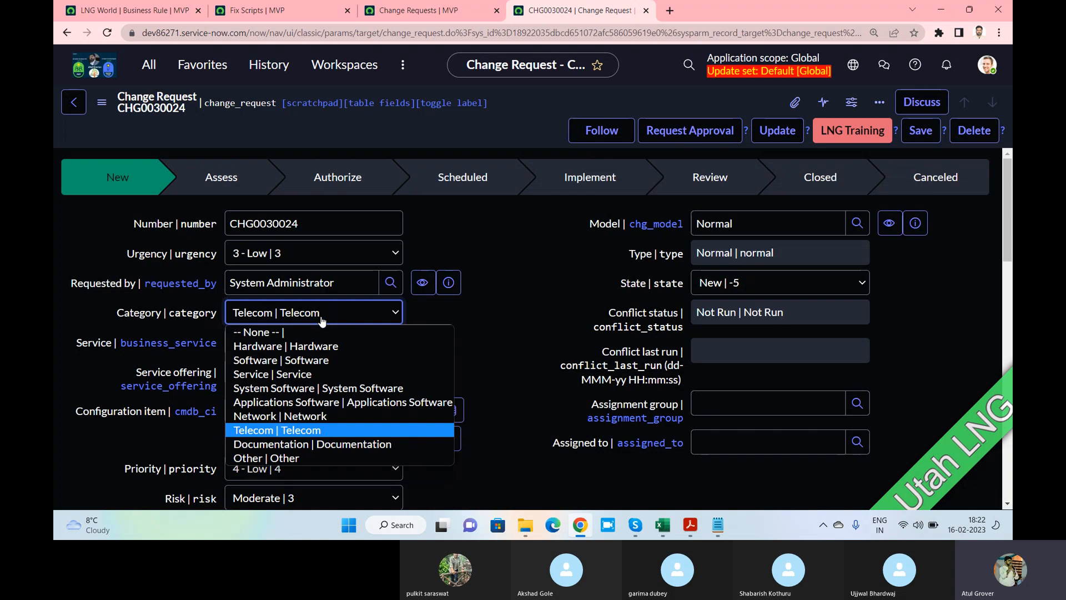
pyautogui.click(493, 347)
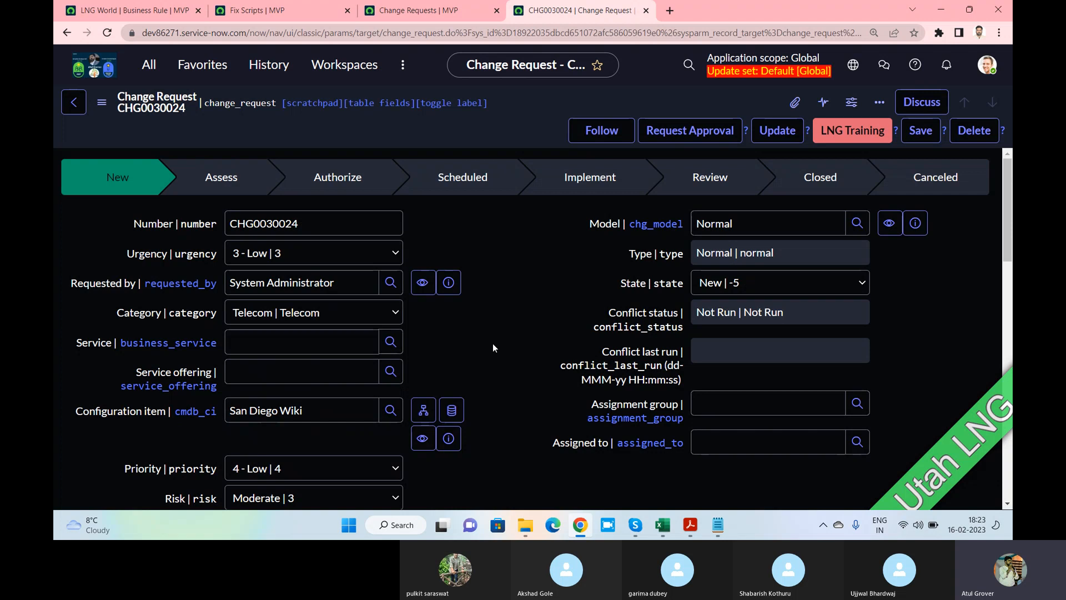
pyautogui.click(284, 13)
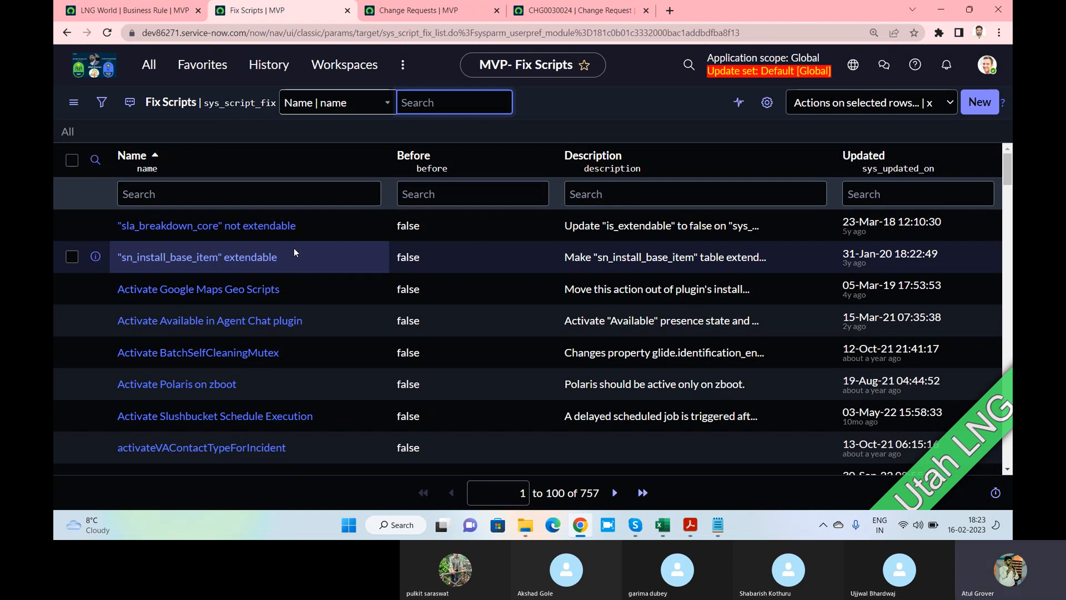
# Start a blank new Fix Script record in Global scope and look over its form
pyautogui.scroll(-5, 294, 248)
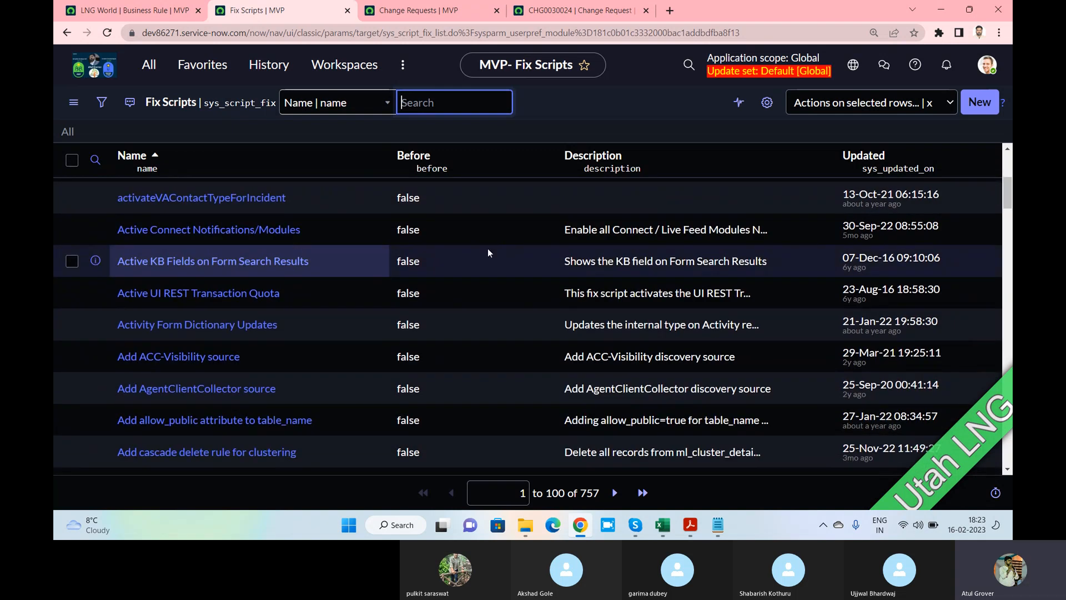
pyautogui.click(980, 104)
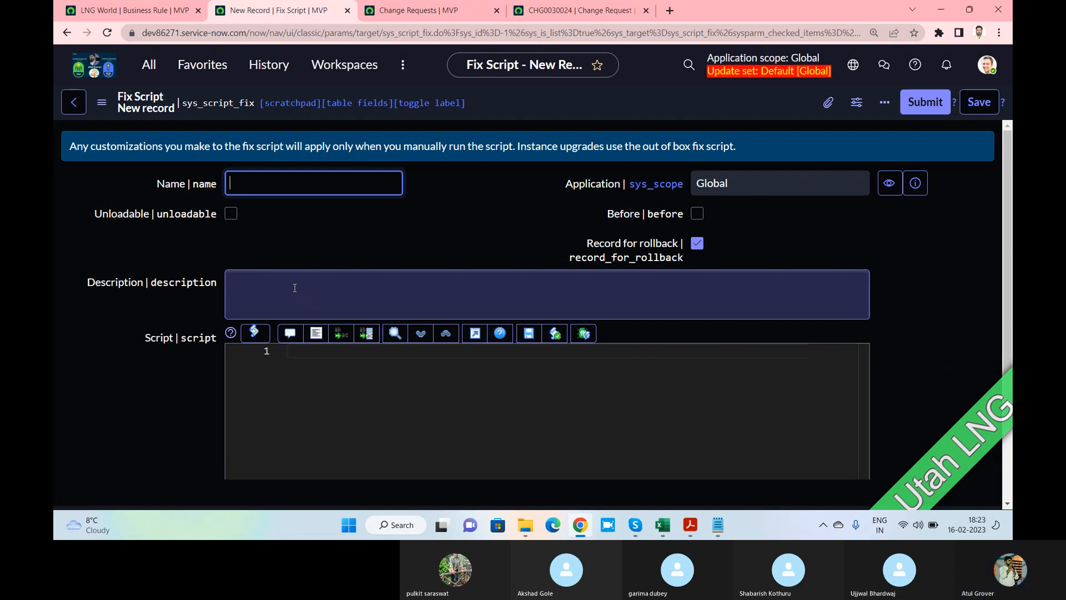
pyautogui.moveTo(137, 151); pyautogui.dragTo(717, 150)
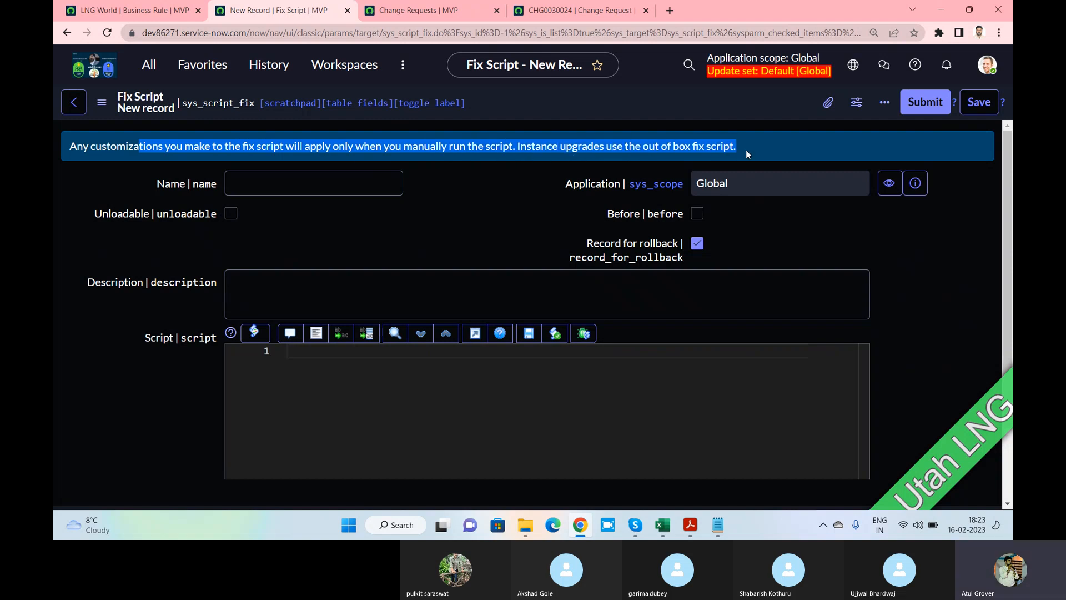
pyautogui.scroll(-3, 522, 244)
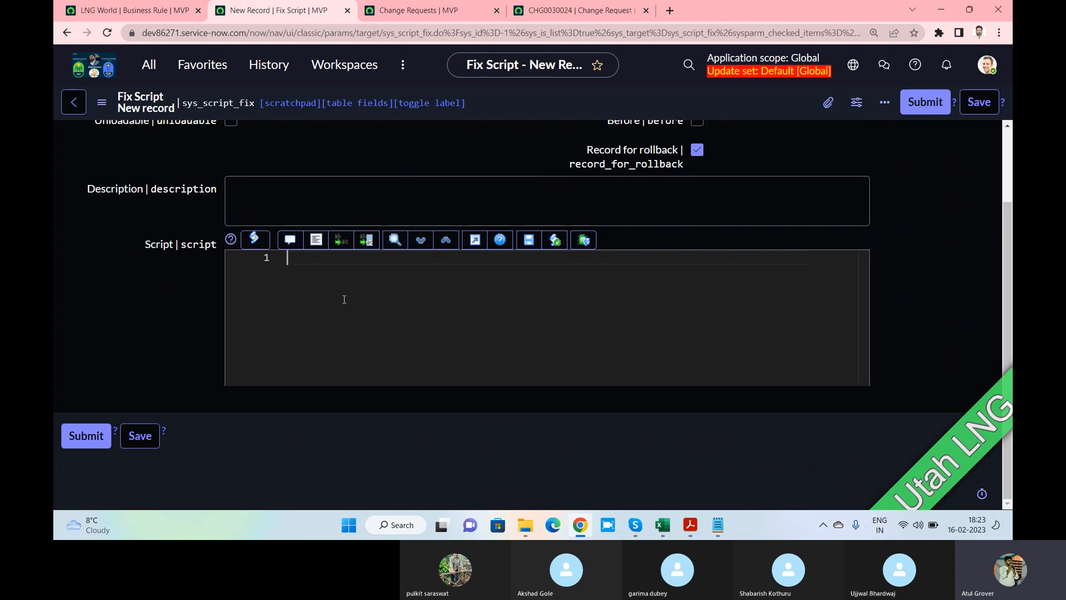
# Find Scripts - Background with a 'background' navigator search and open it in a new tab
pyautogui.click(148, 65)
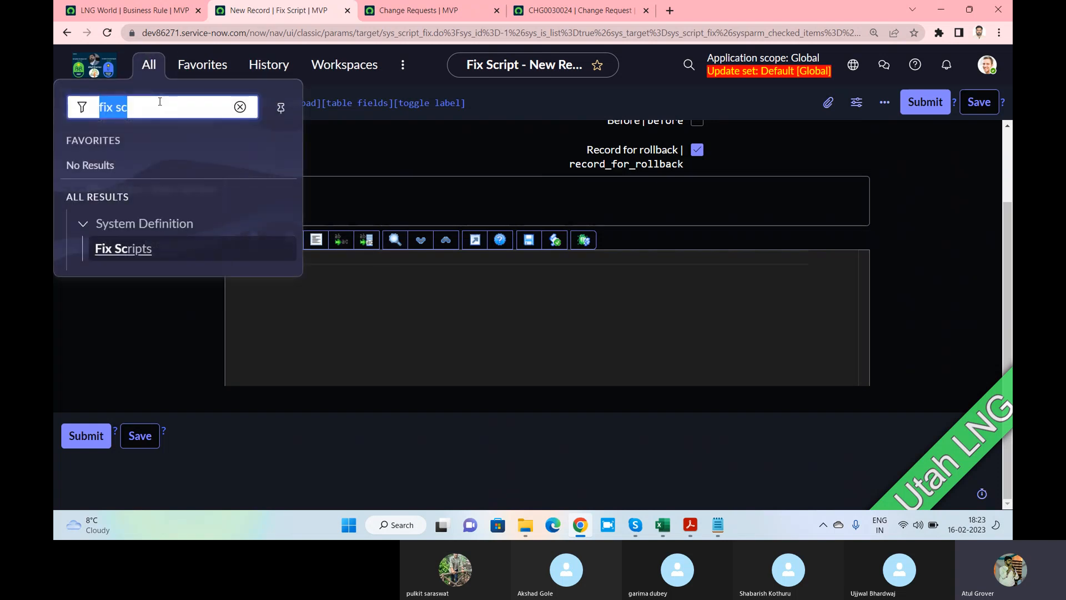
pyautogui.write('backg')
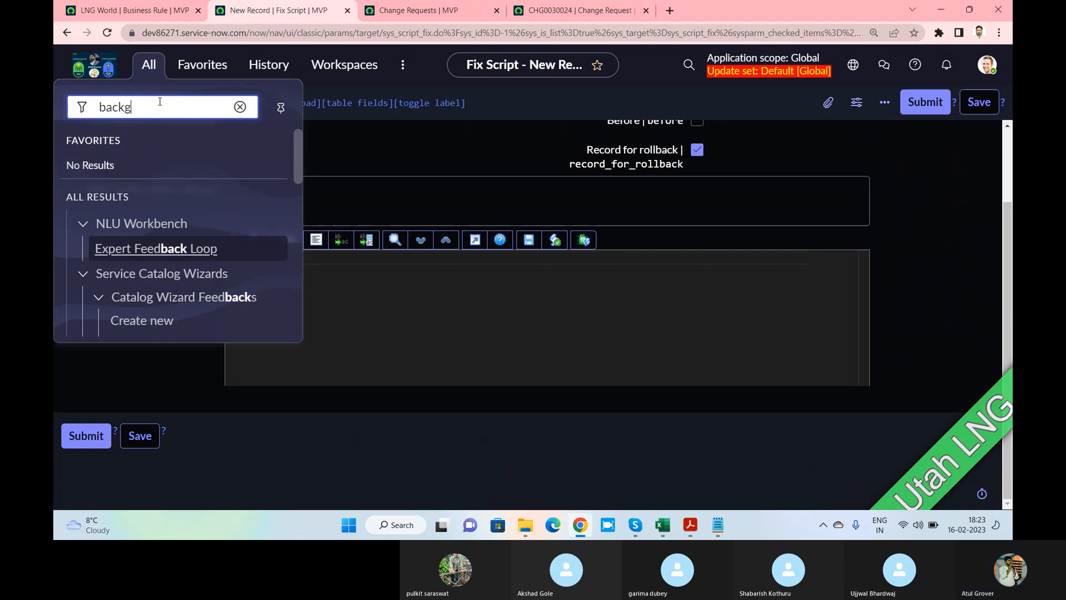
pyautogui.write('ro')
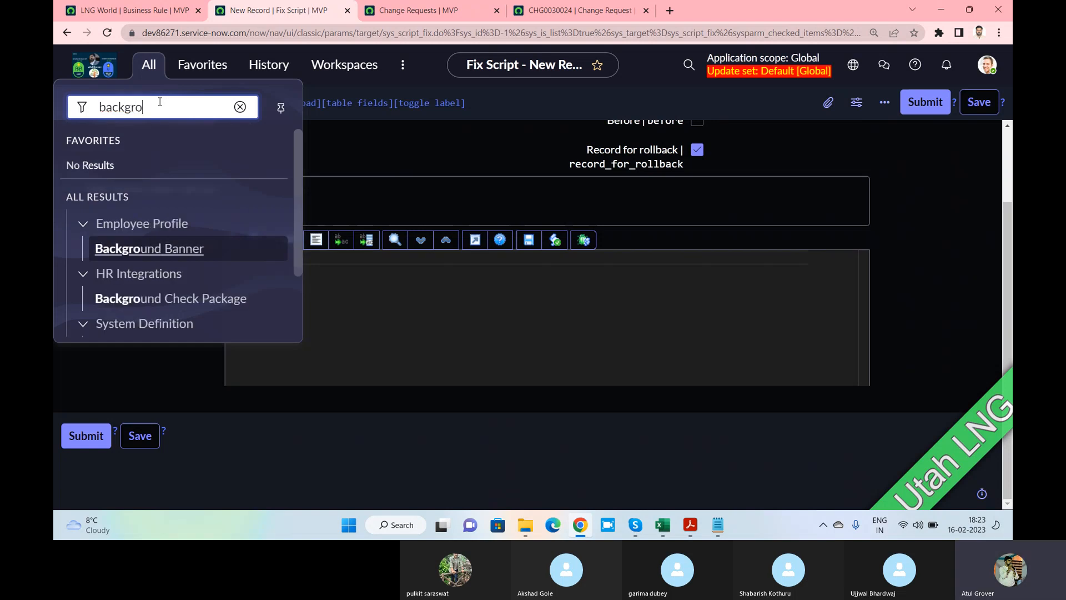
pyautogui.write('und')
pyautogui.scroll(-2, 178, 244)
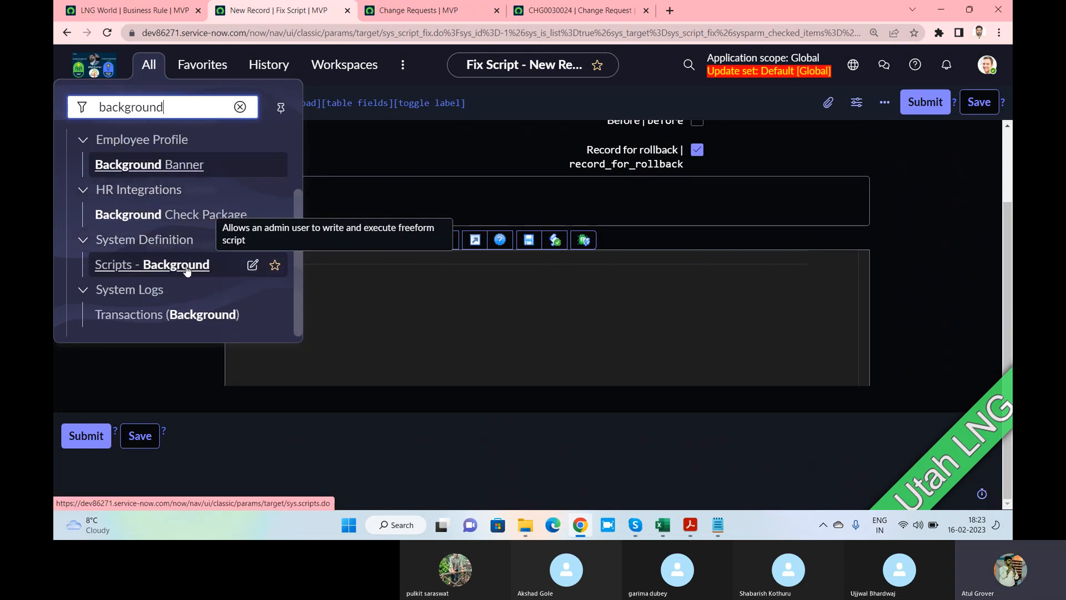
pyautogui.keyDown('ctrl'); pyautogui.click(187, 270); pyautogui.keyUp('ctrl')
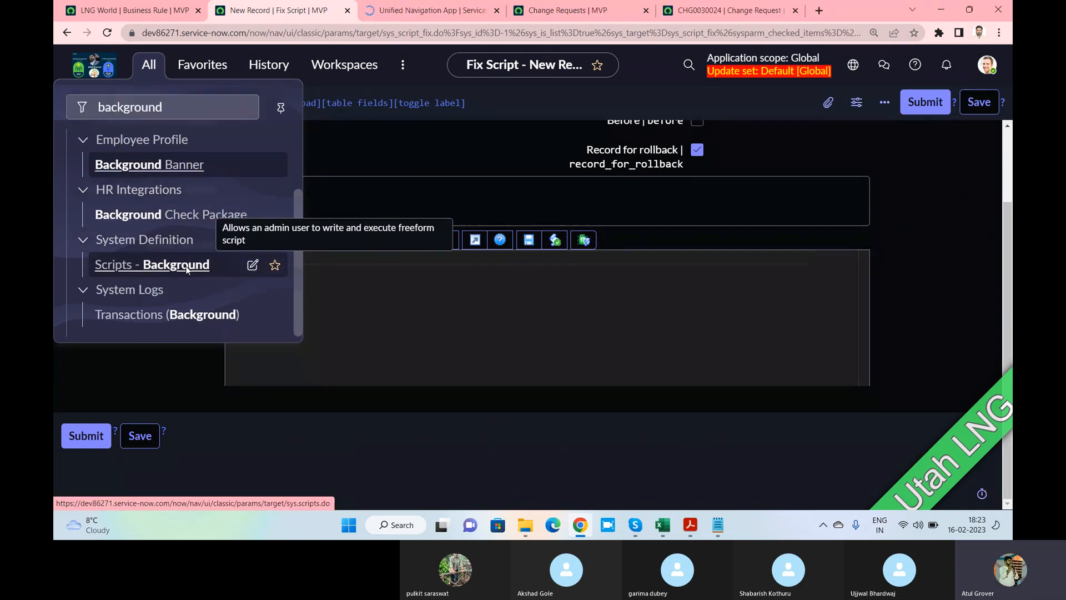
pyautogui.click(406, 15)
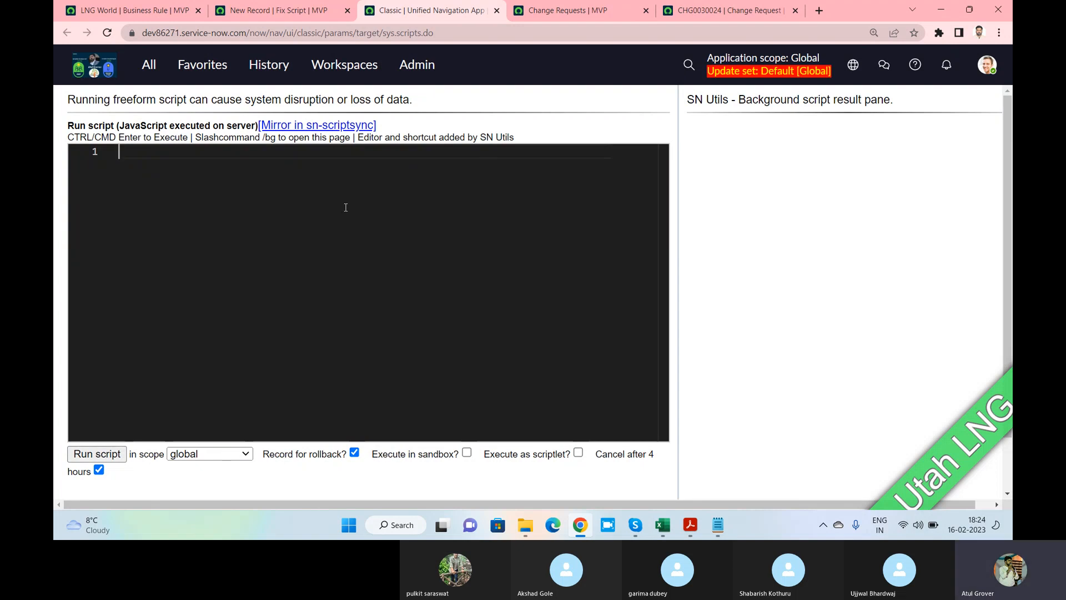
# Enter var LNG = New GlideRecord('Incident'); and run it, getting a 'missing ;' compiler exception
pyautogui.write('var LNG = New GlideR')
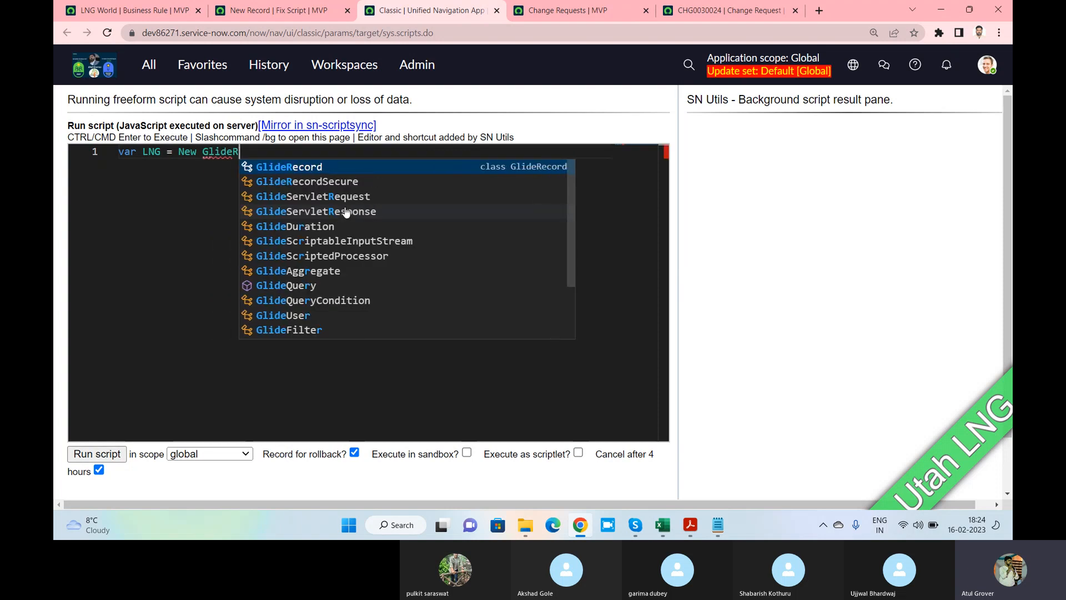
pyautogui.press('Return')
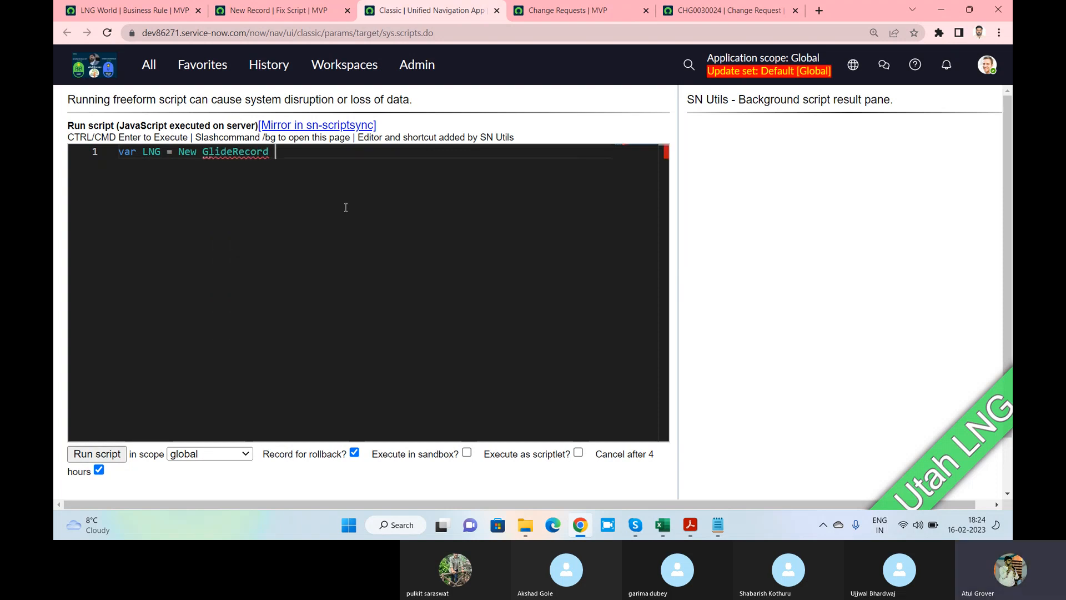
pyautogui.write("('Incident")
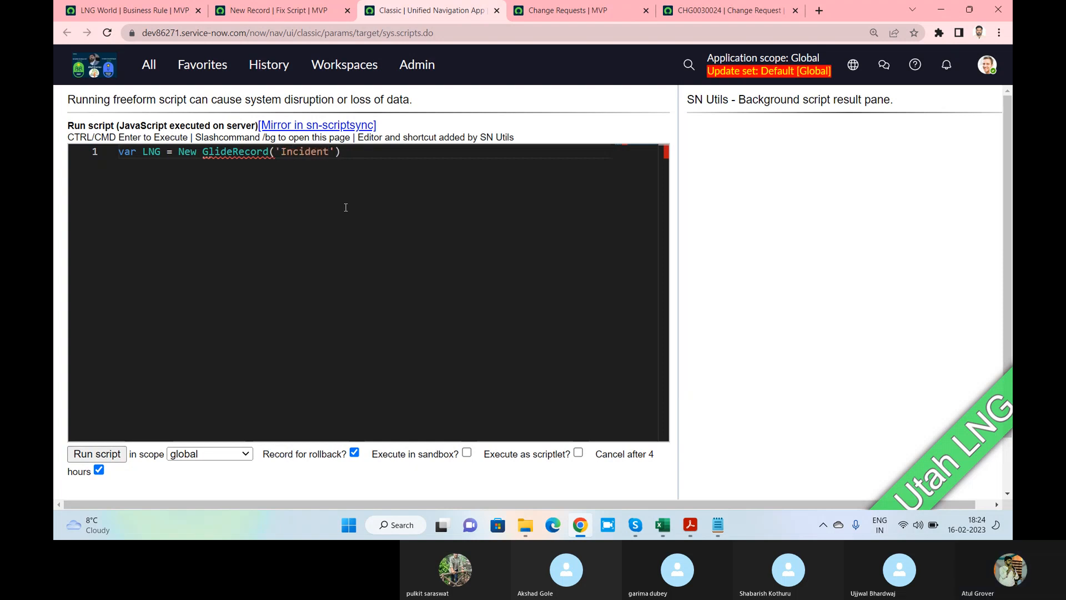
pyautogui.press('End')
pyautogui.write(';')
pyautogui.press('Return')
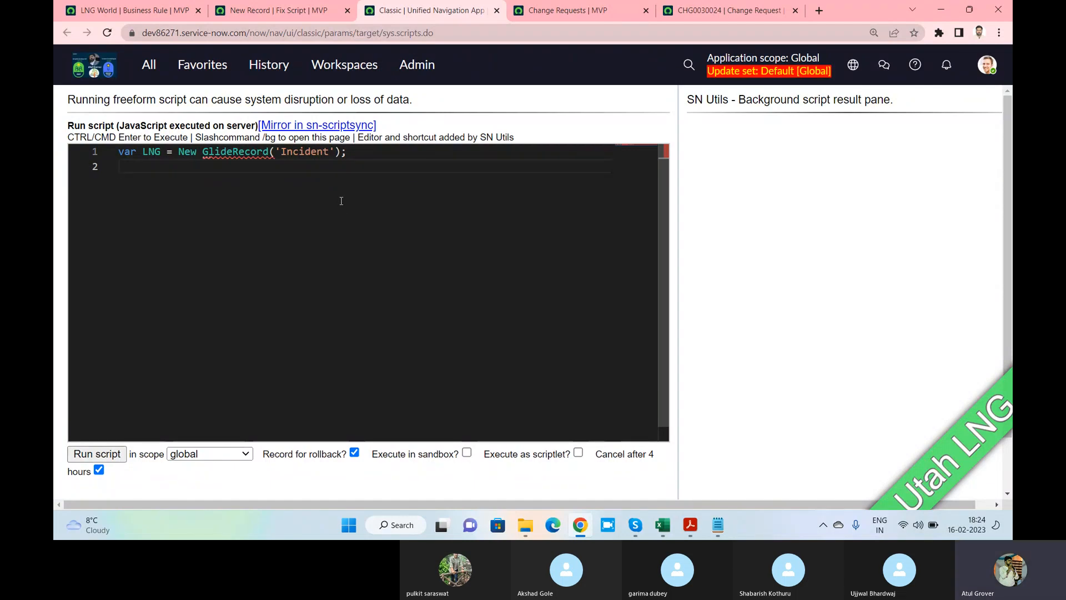
pyautogui.hotkey('ctrl', 'Return')
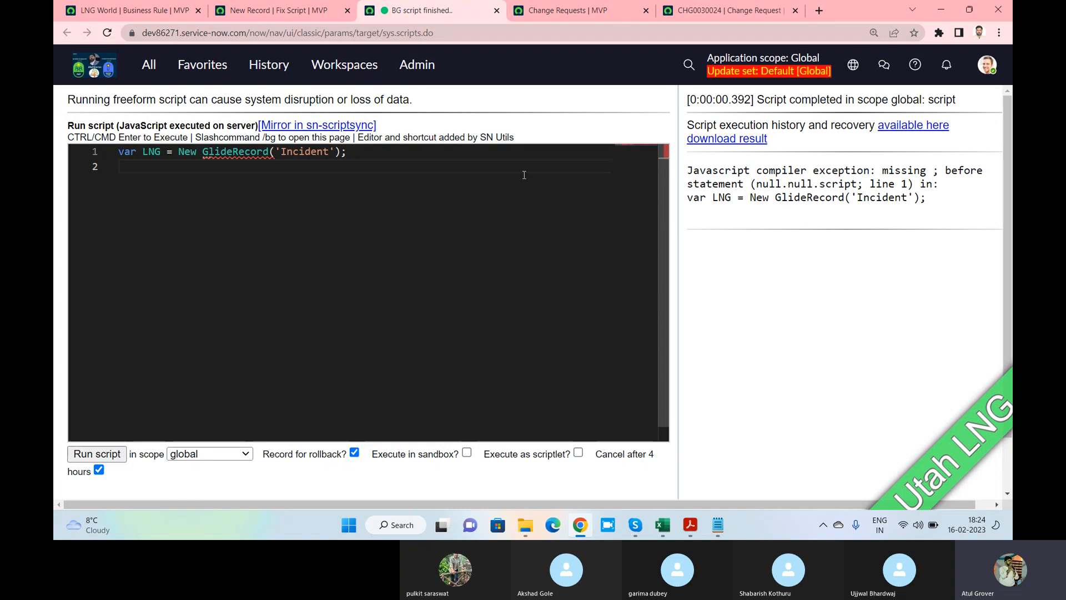
# Remove line 1's semicolon and rerun the script, highlighting New GlideRecord('Incident') in the error output
pyautogui.click(430, 155)
pyautogui.press('BackSpace')
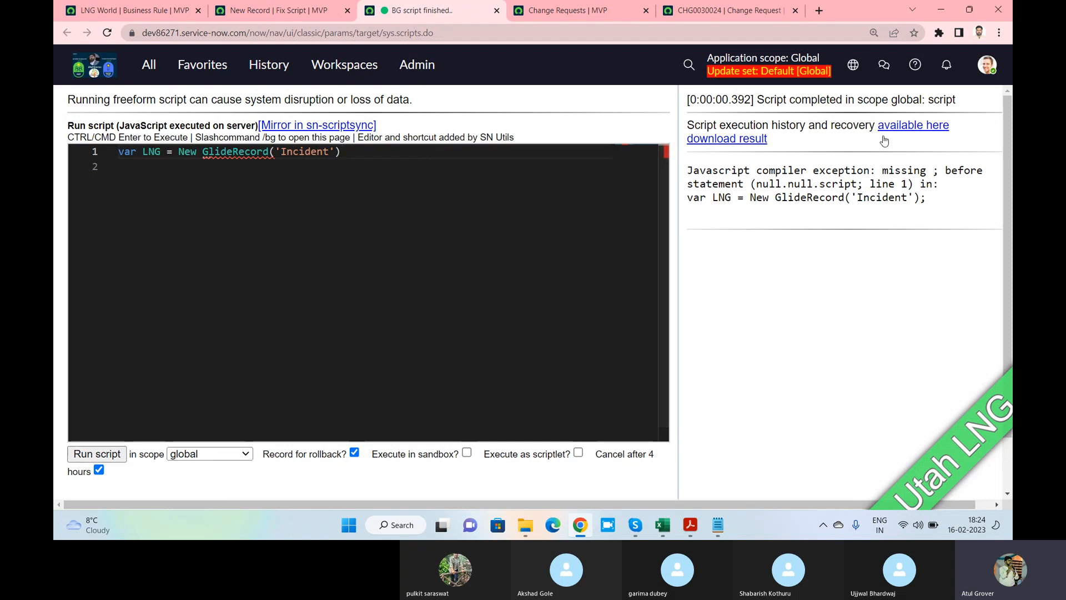
pyautogui.press('Return')
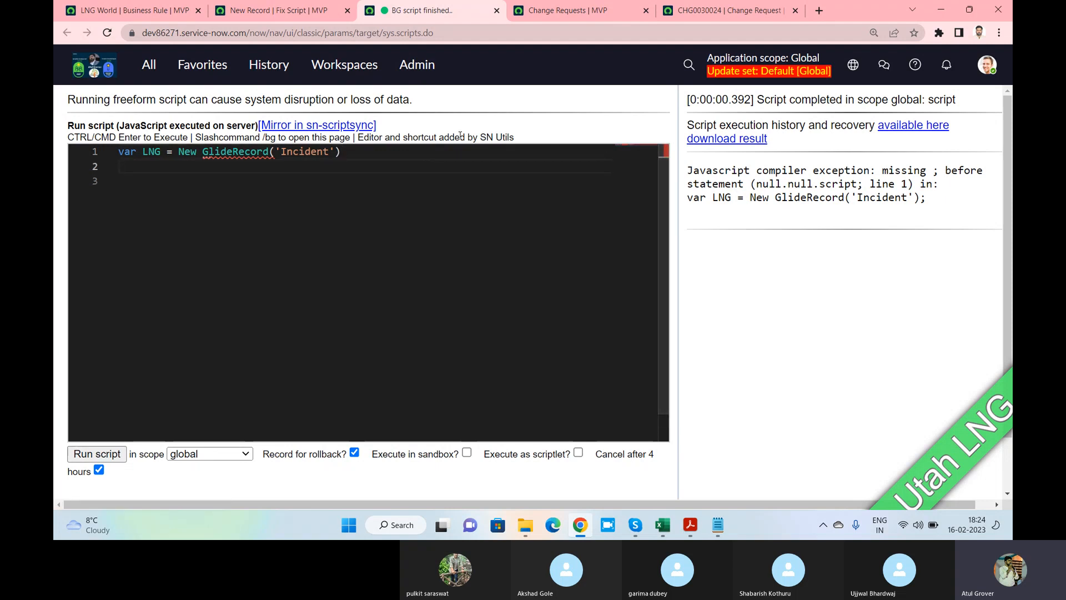
pyautogui.click(97, 454)
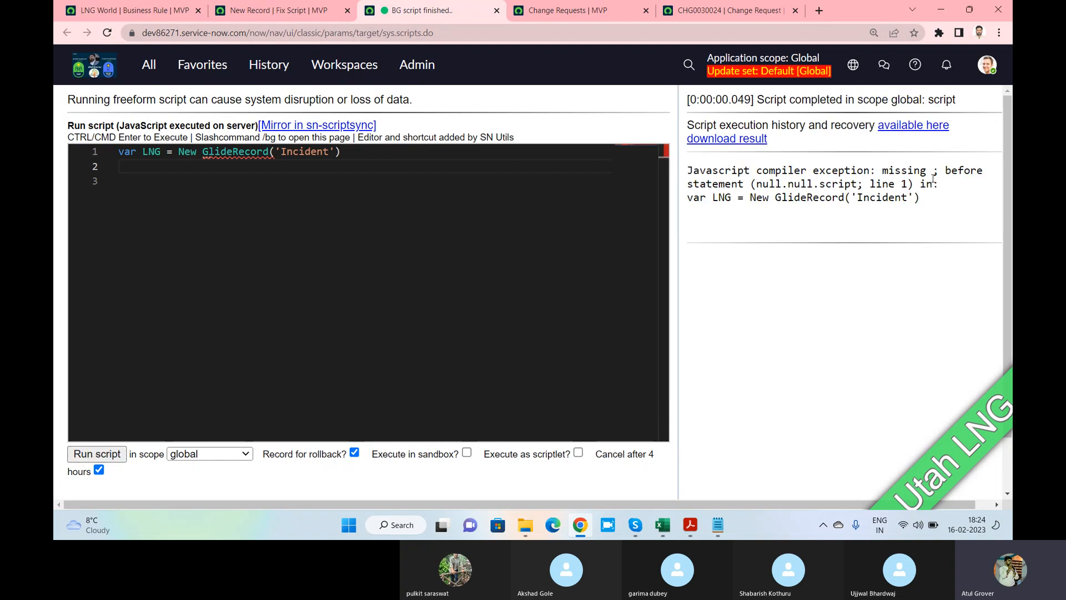
pyautogui.moveTo(750, 198); pyautogui.dragTo(942, 202)
pyautogui.click(470, 220)
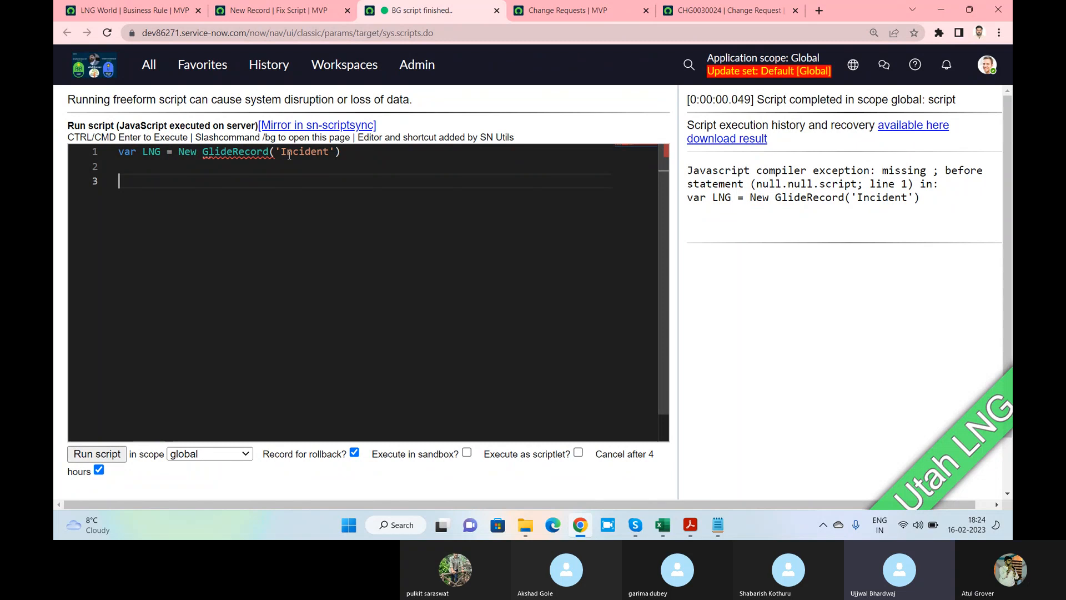
# View the script problem details, restore the semicolon at line 1's end, and return to the PDF
pyautogui.moveTo(248, 153)
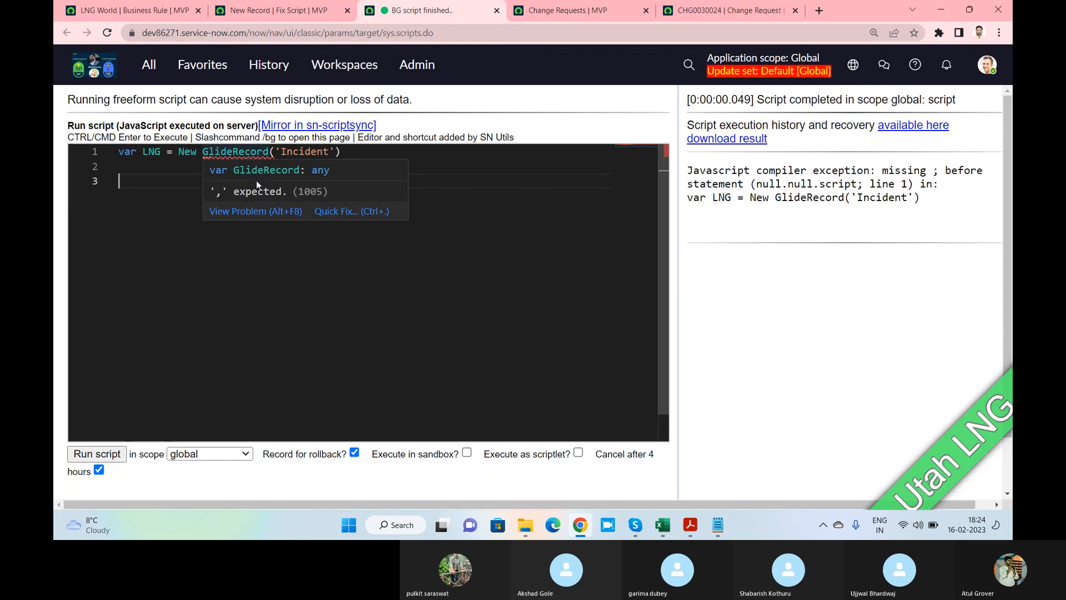
pyautogui.click(261, 212)
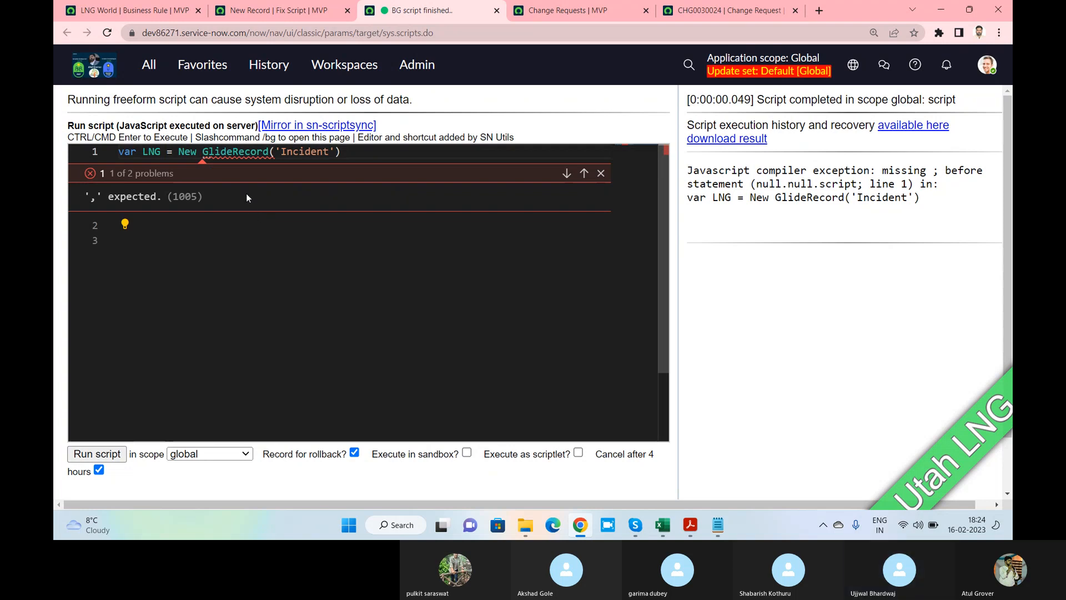
pyautogui.click(345, 154)
pyautogui.write(';')
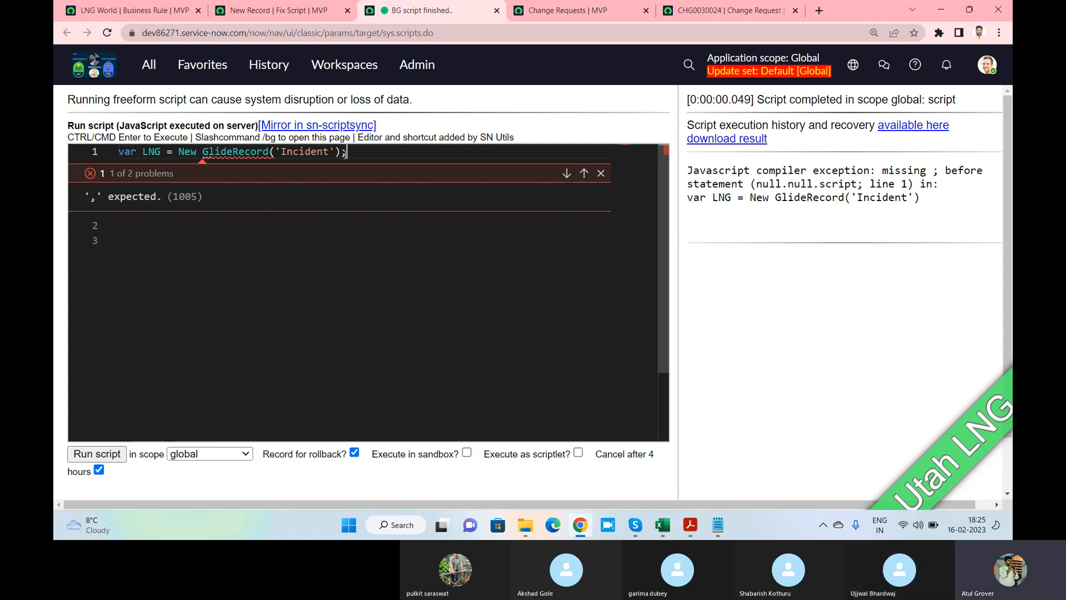
pyautogui.click(311, 250)
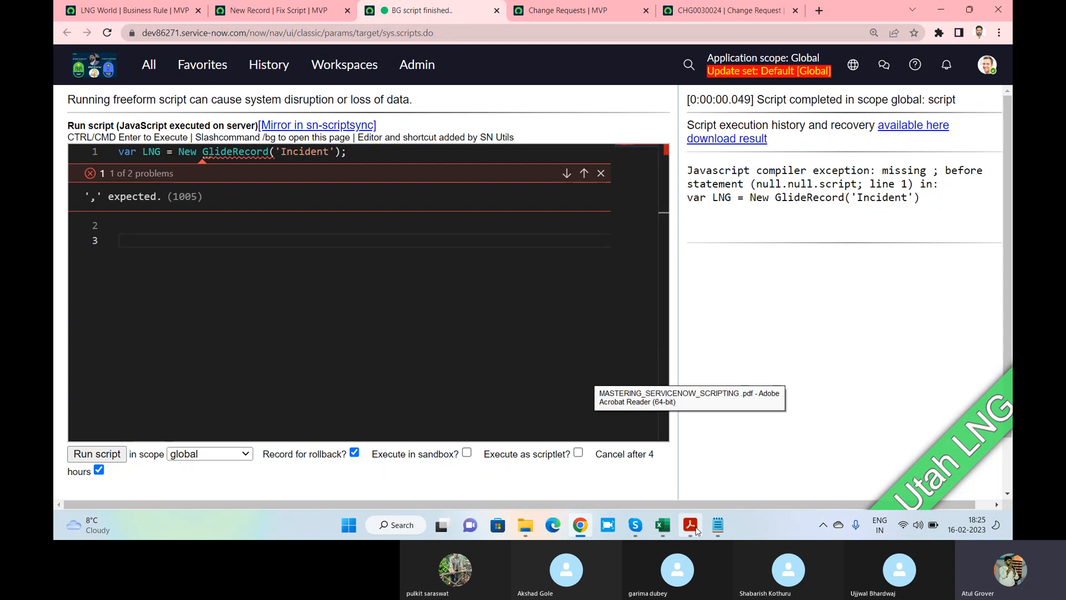
pyautogui.click(697, 531)
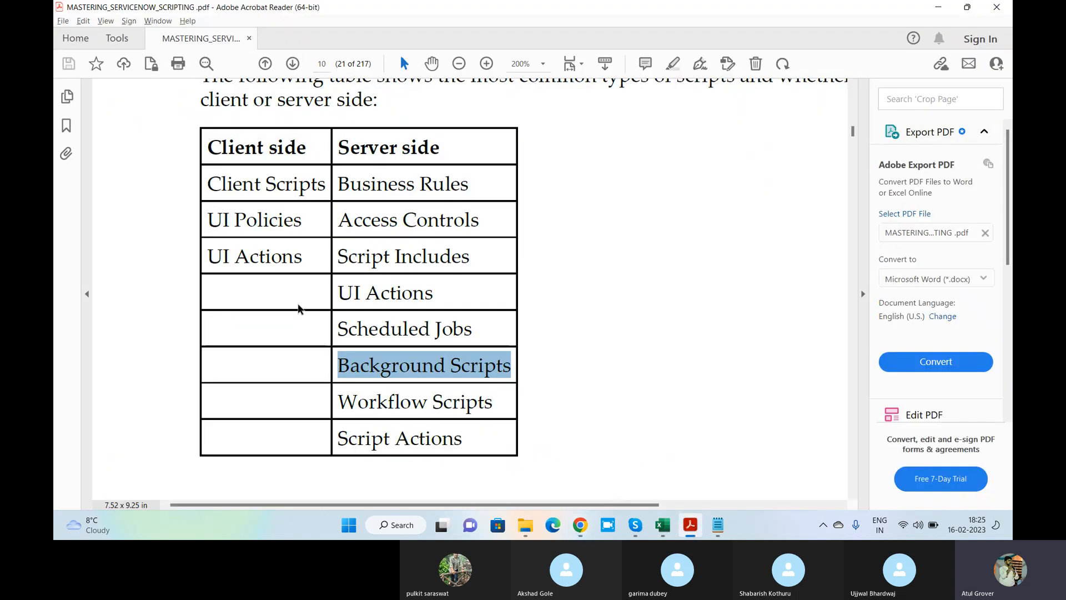
# Use the Chapter 6 bookmarks to reach the Background scripts and Script examples sections, then hide the panel
pyautogui.click(66, 125)
pyautogui.scroll(-3, 210, 298)
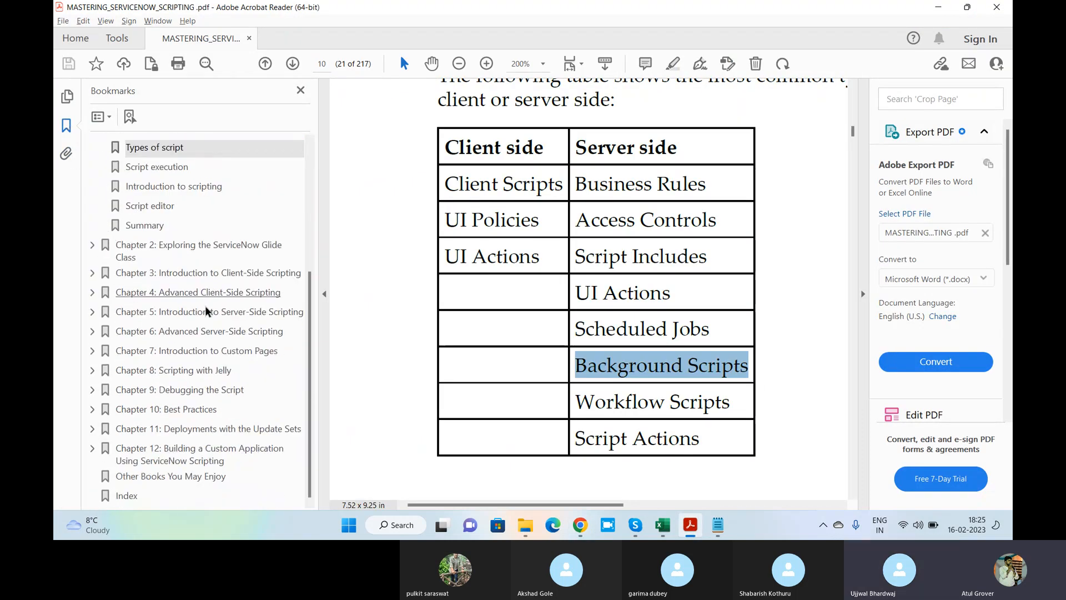
pyautogui.click(92, 331)
pyautogui.scroll(-2, 165, 328)
pyautogui.click(157, 305)
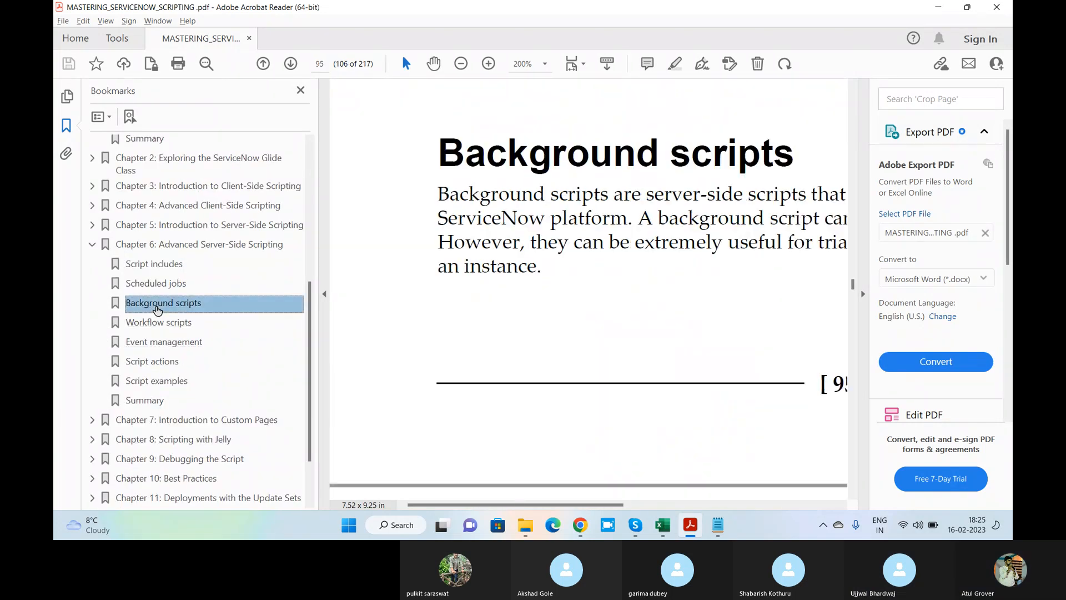
pyautogui.click(158, 382)
pyautogui.scroll(-5, 589, 277)
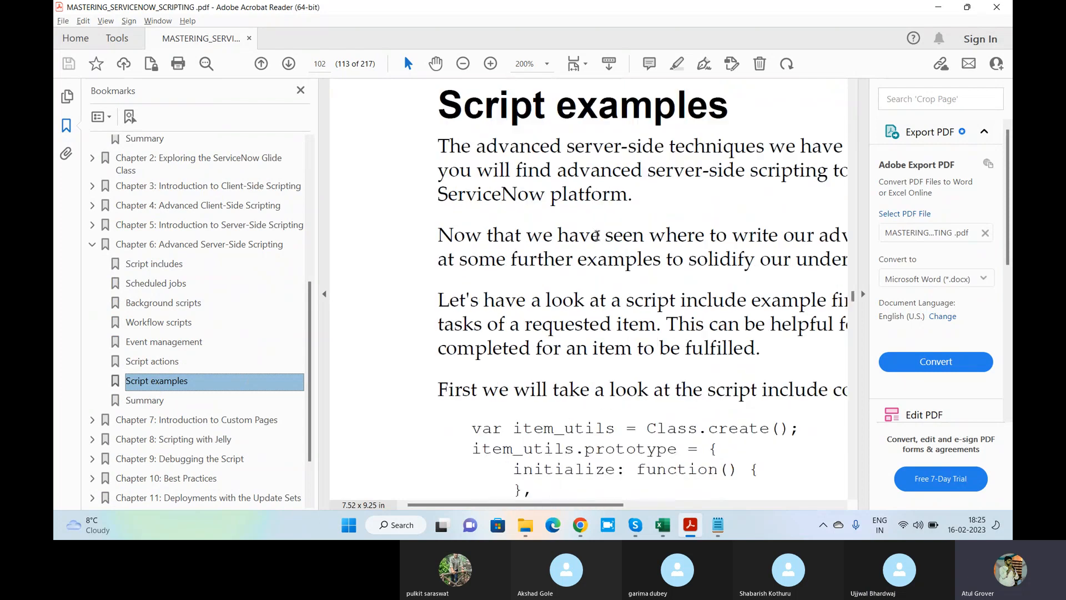
pyautogui.click(300, 90)
# Scroll through Chapter 6's script examples
pyautogui.scroll(-1, 406, 230)
pyautogui.scroll(1, 406, 230)
pyautogui.scroll(-10, 406, 230)
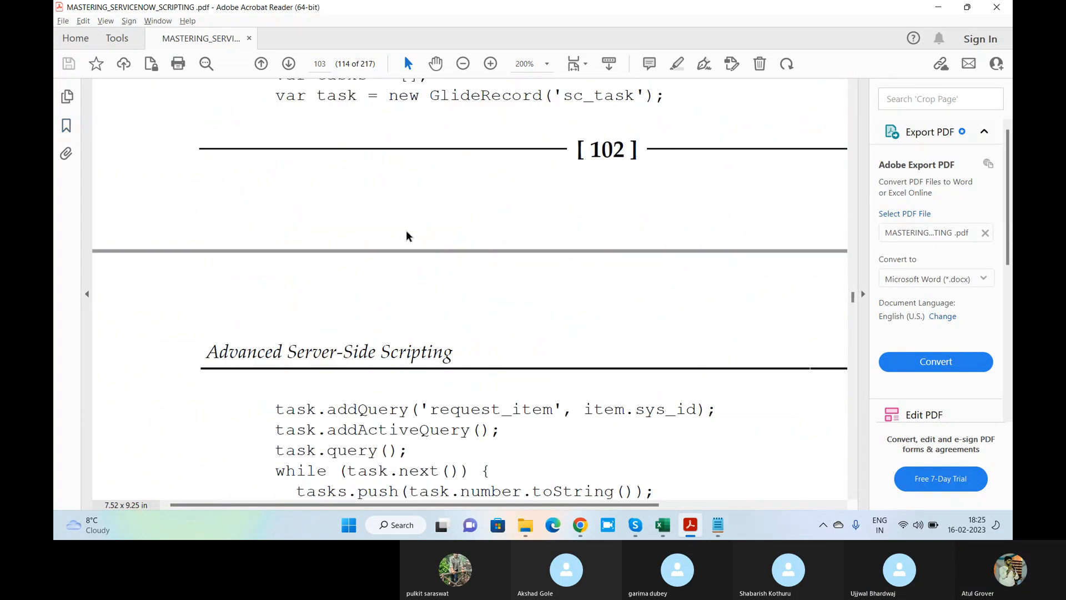
pyautogui.scroll(-10, 403, 237)
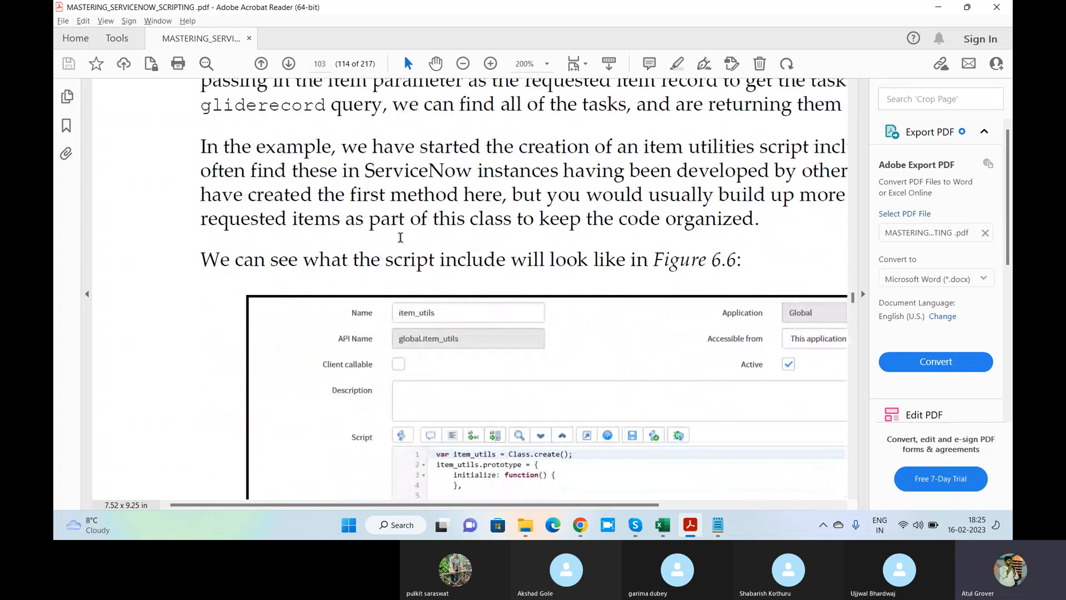
pyautogui.scroll(-20, 400, 241)
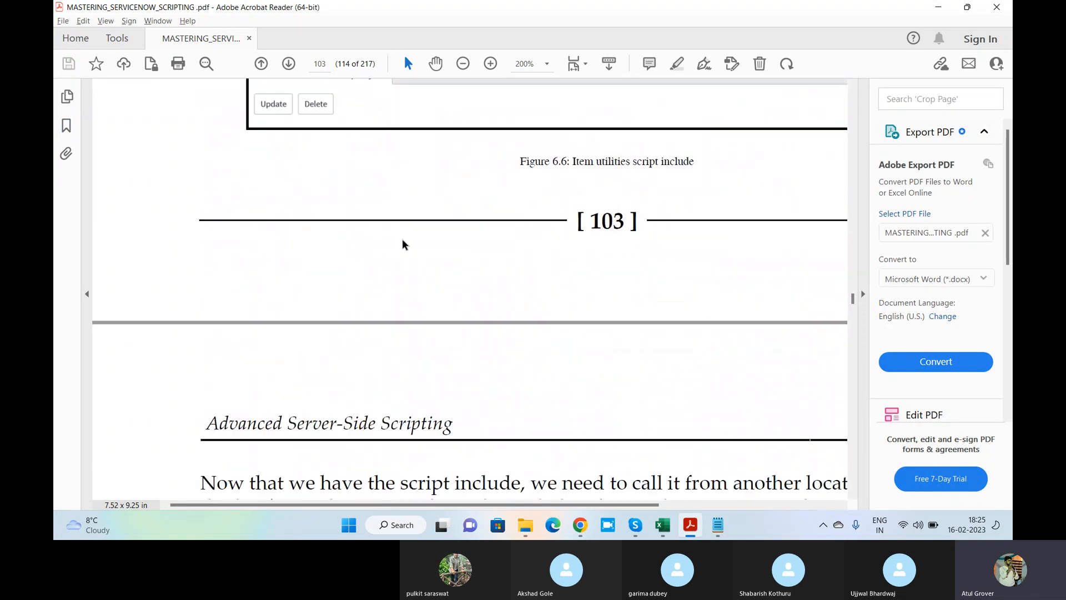
pyautogui.scroll(-18, 400, 248)
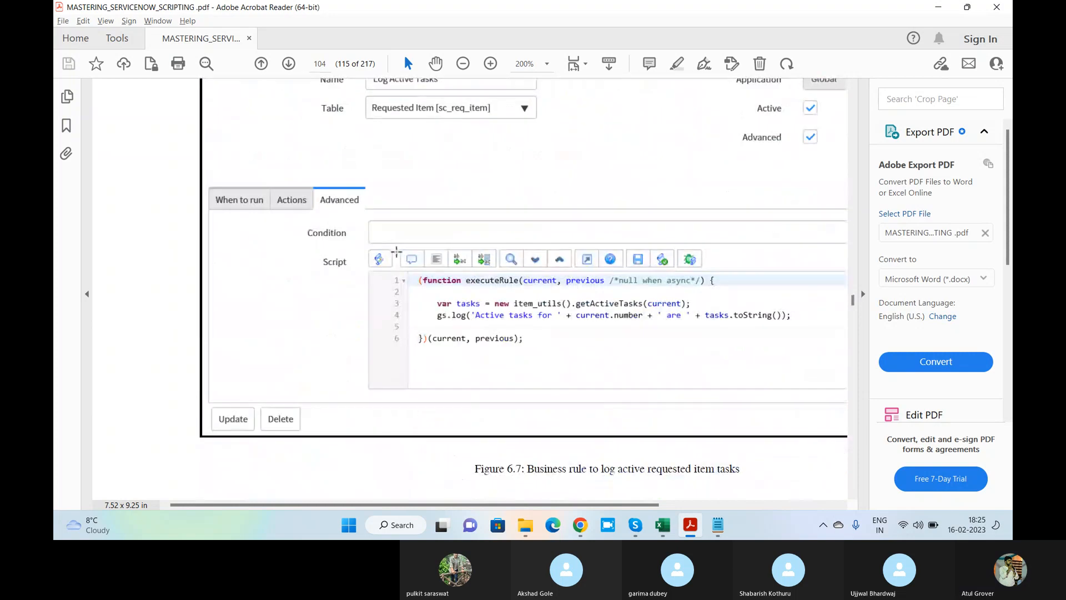
pyautogui.scroll(4, 396, 245)
pyautogui.scroll(-6, 392, 243)
pyautogui.scroll(-20, 391, 243)
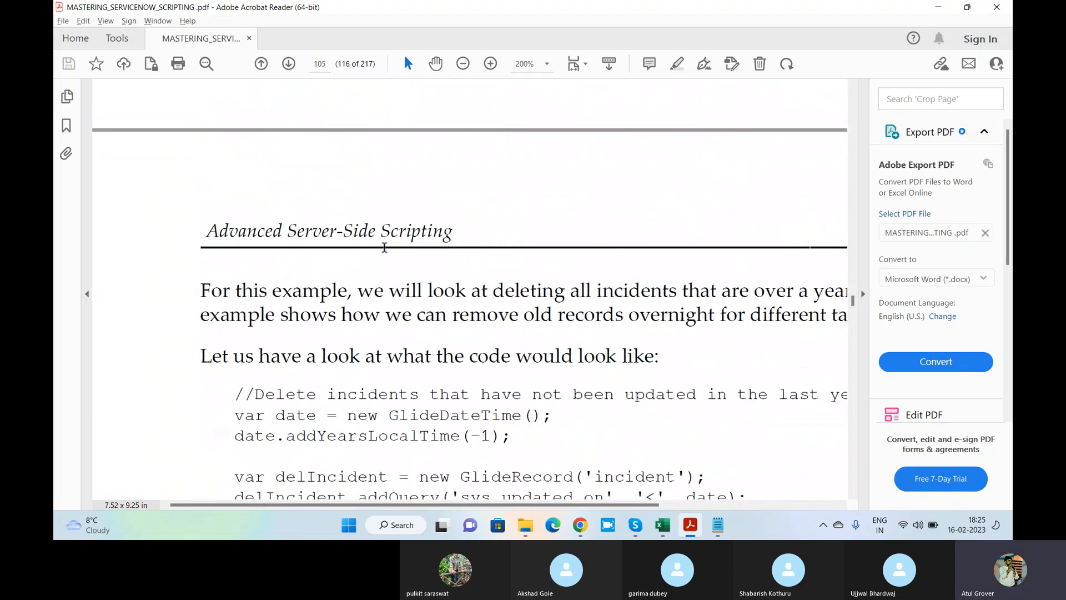
pyautogui.scroll(-20, 383, 249)
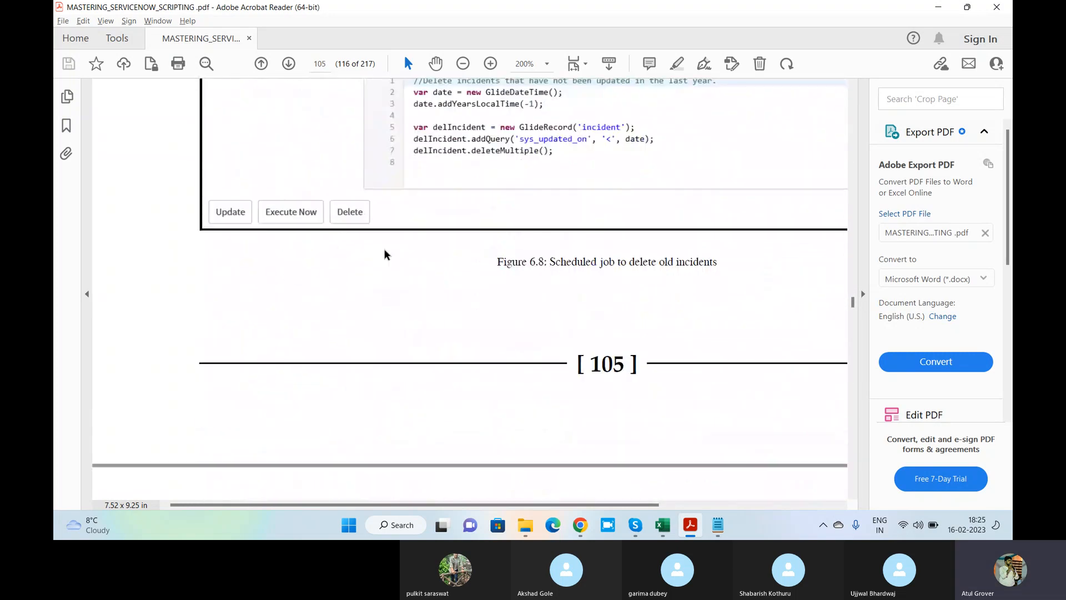
pyautogui.scroll(-20, 385, 253)
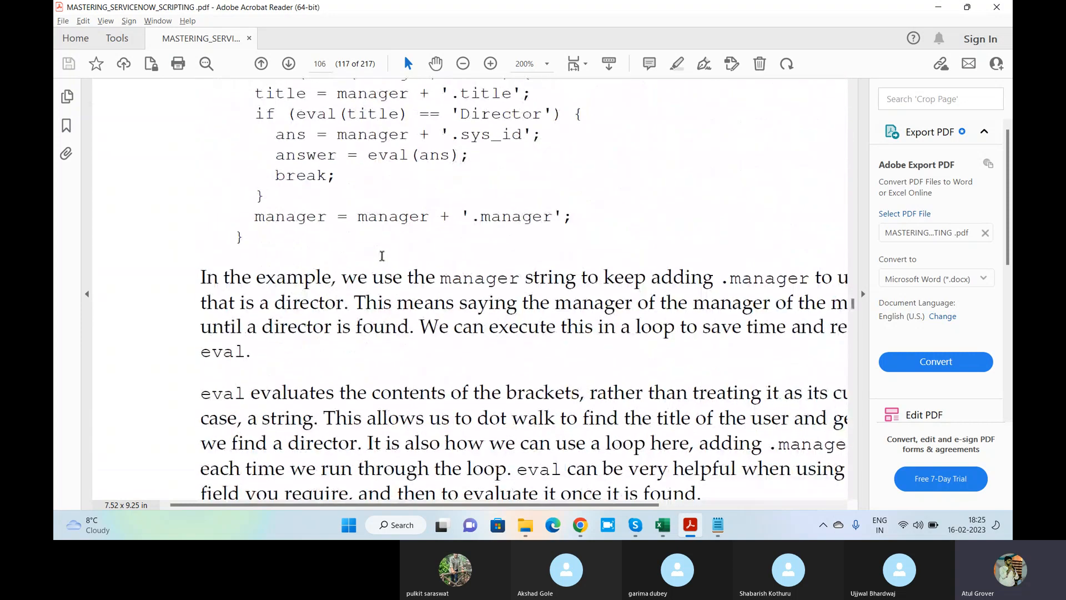
# Zoom the page to 150% and scroll to the example deleting incidents older than a year
pyautogui.click(862, 294)
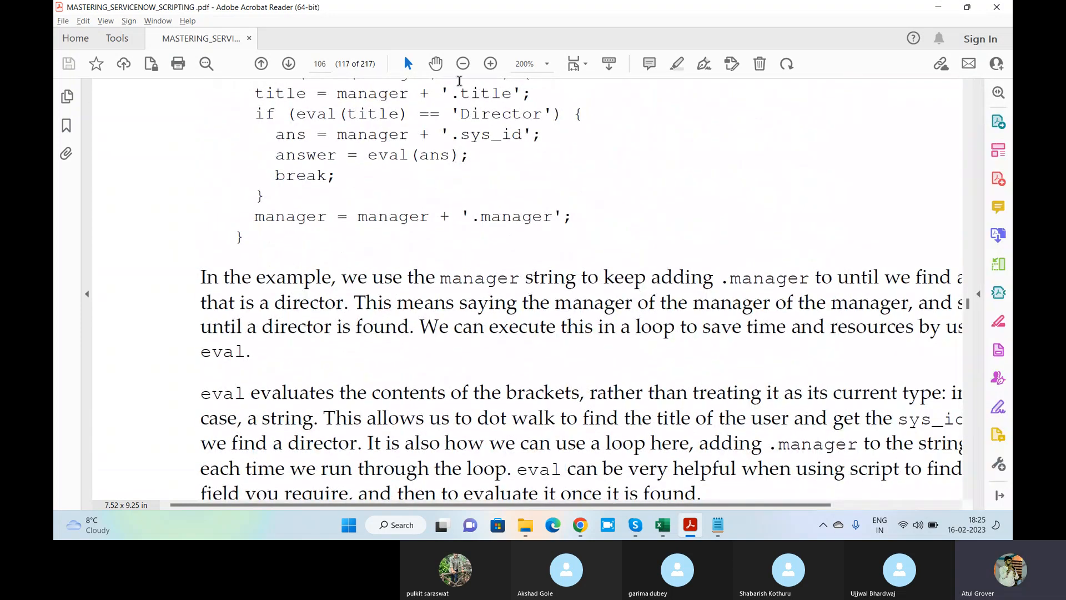
pyautogui.click(463, 63)
pyautogui.scroll(-10, 419, 269)
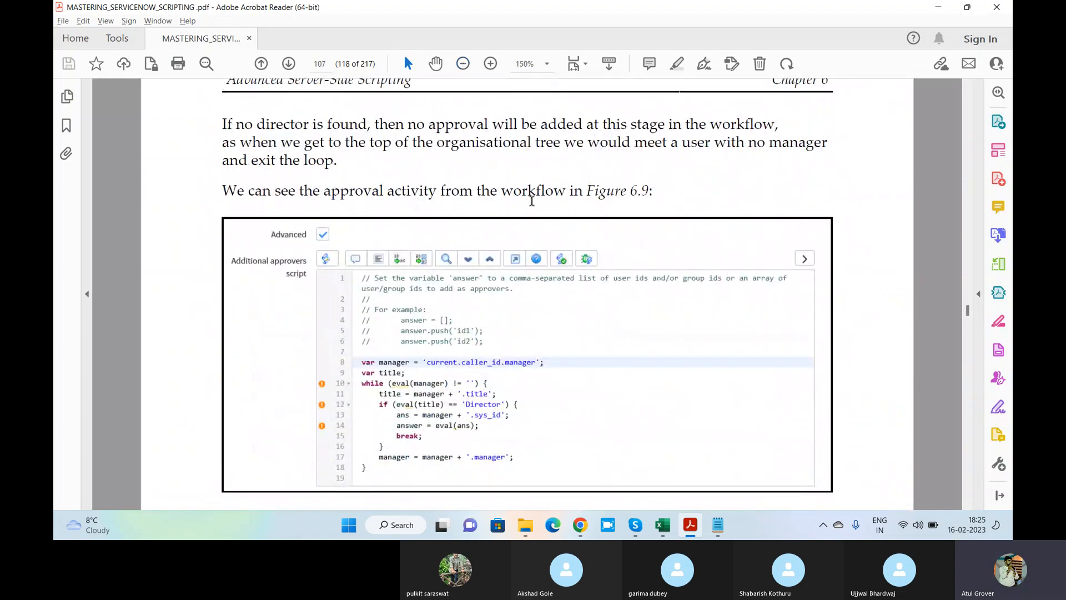
pyautogui.scroll(-15, 412, 267)
pyautogui.scroll(-15, 412, 267)
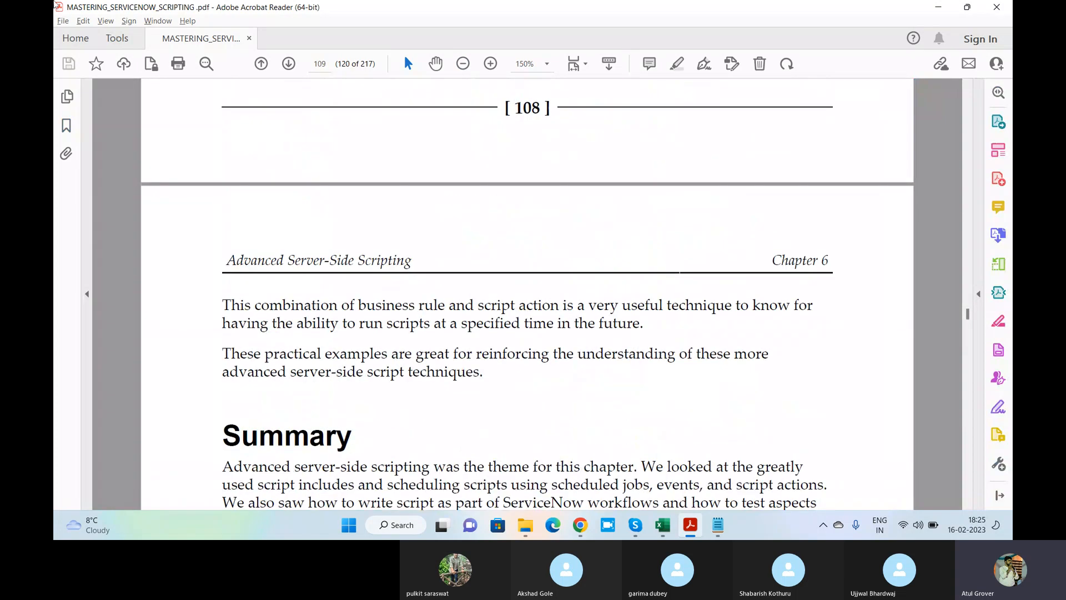
pyautogui.scroll(5, 356, 315)
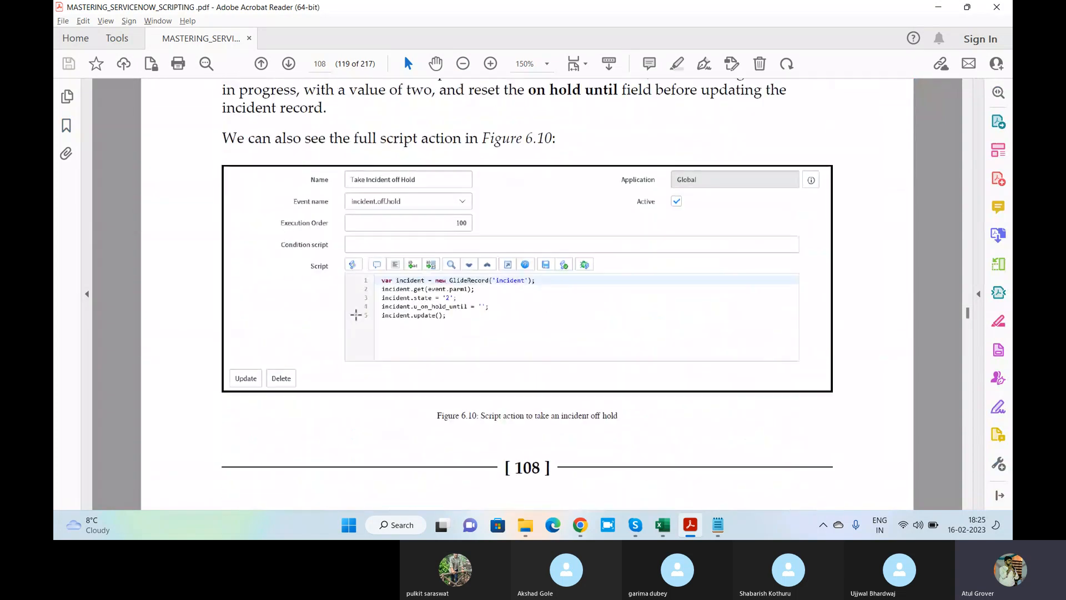
pyautogui.scroll(6, 356, 315)
pyautogui.scroll(15, 351, 316)
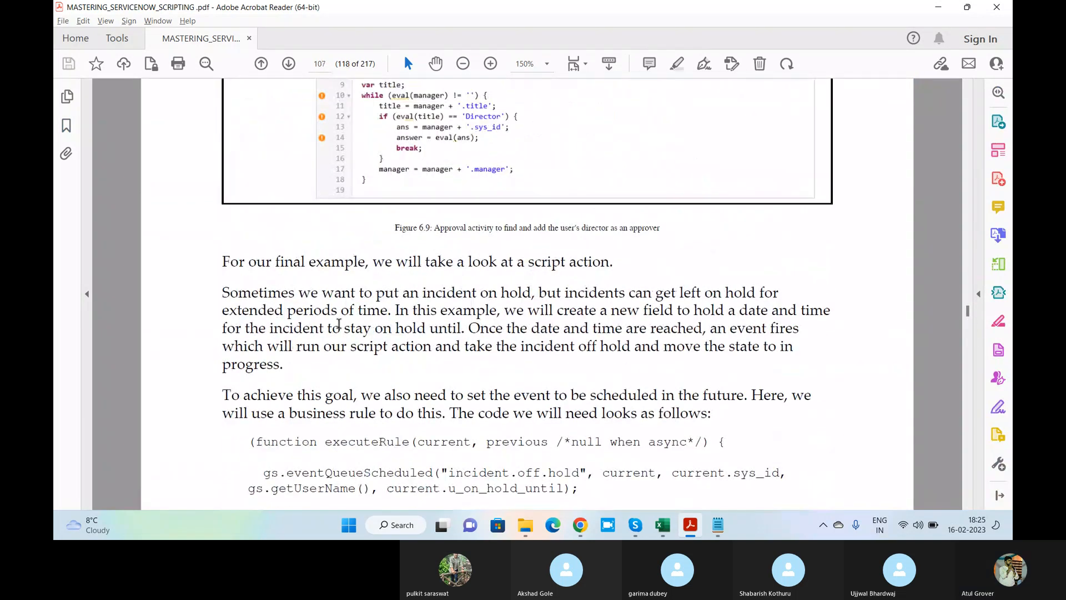
pyautogui.scroll(4, 339, 324)
pyautogui.scroll(15, 339, 324)
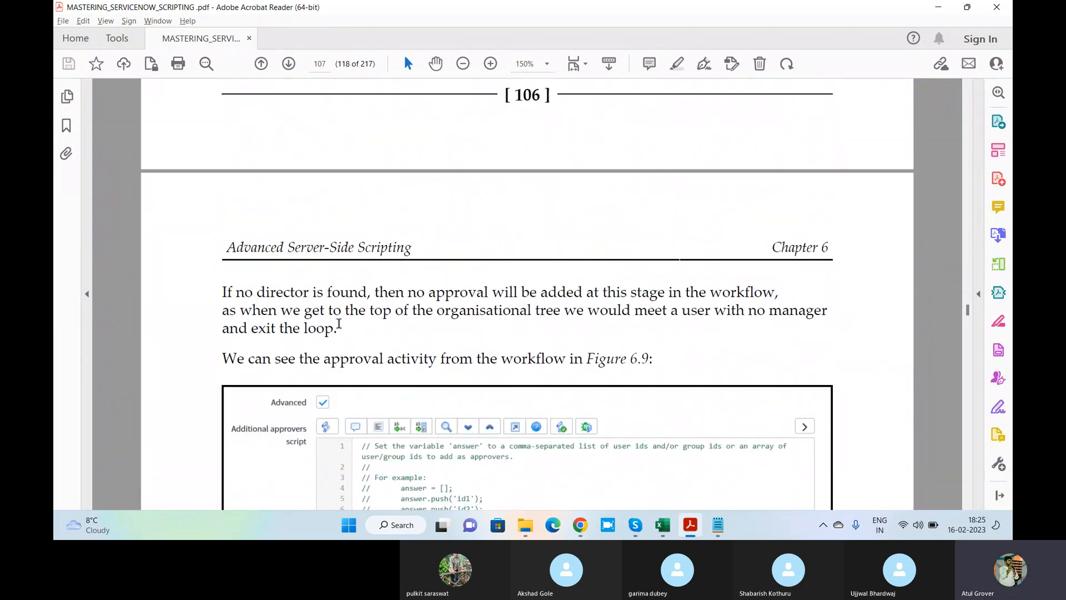
pyautogui.scroll(12, 338, 323)
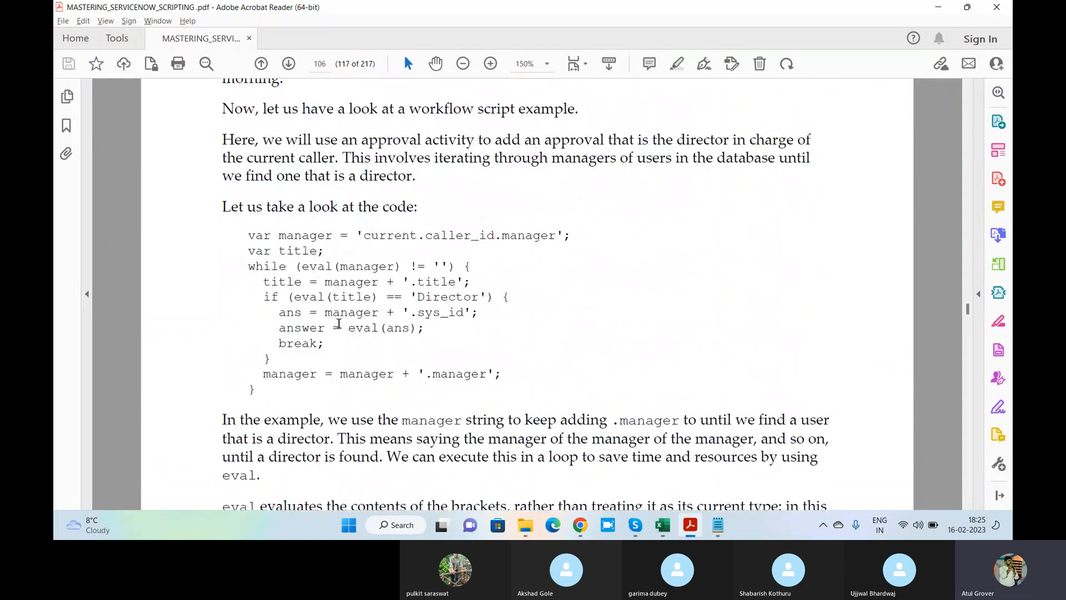
pyautogui.scroll(12, 339, 323)
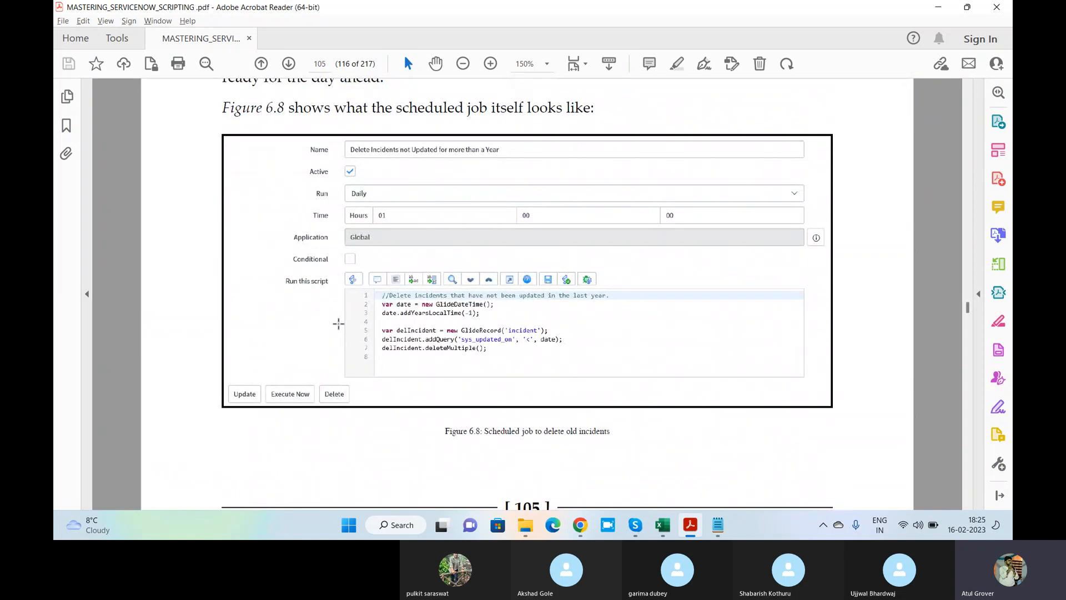
pyautogui.scroll(12, 339, 323)
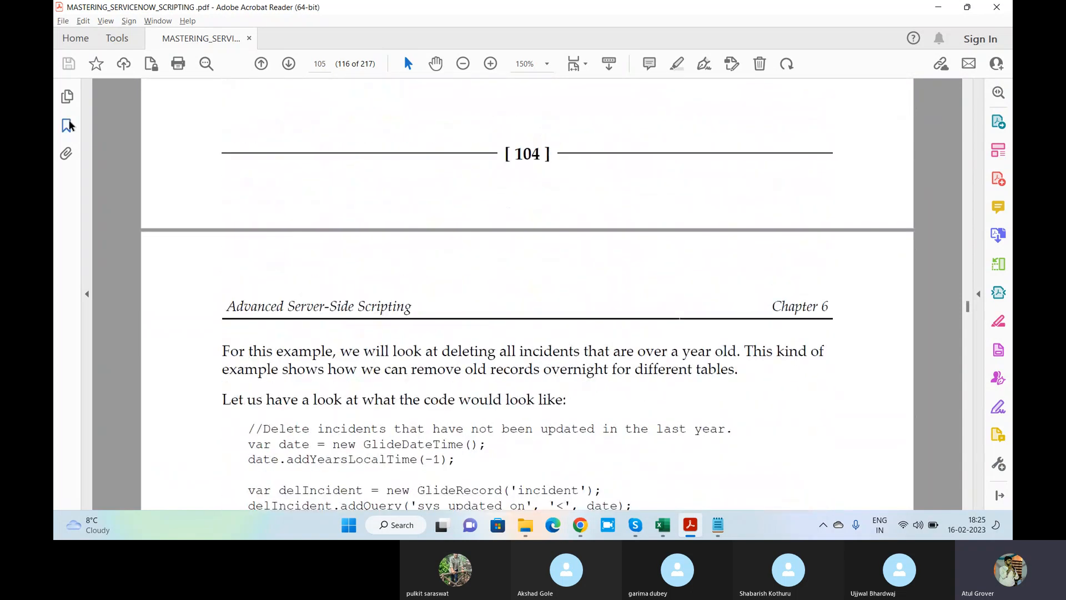
pyautogui.click(68, 126)
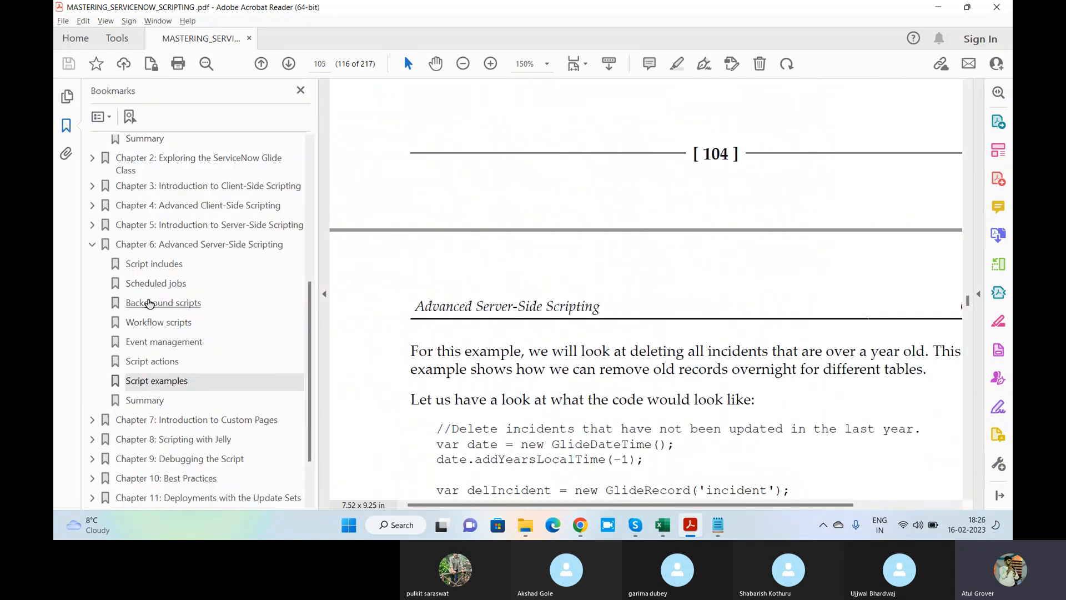
# Jump to Background scripts and highlight the first line of its GlideRecord incident example code
pyautogui.click(149, 303)
pyautogui.scroll(-12, 639, 270)
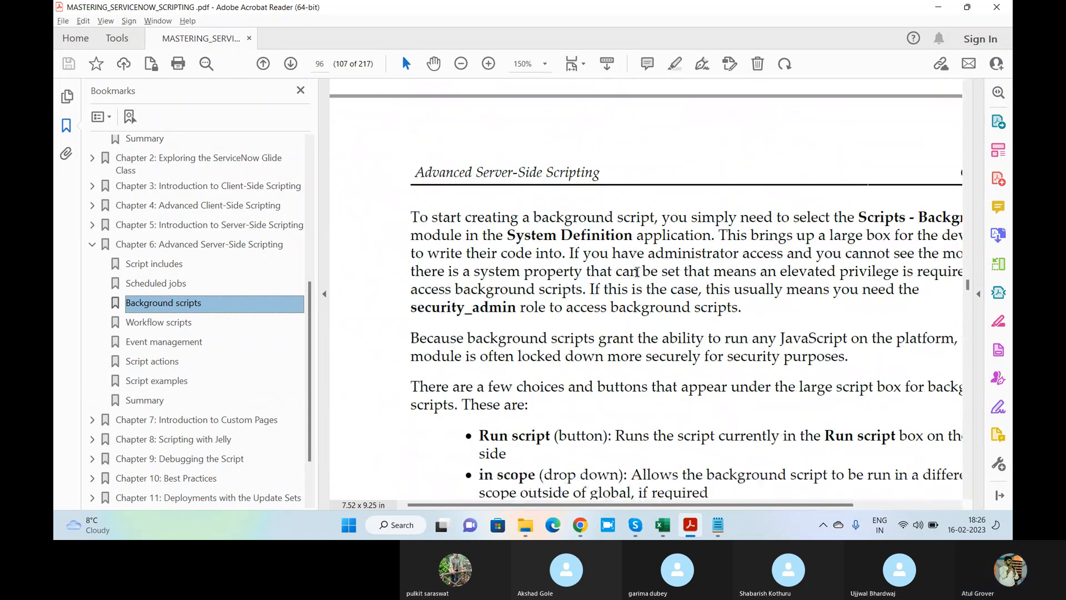
pyautogui.scroll(-10, 637, 271)
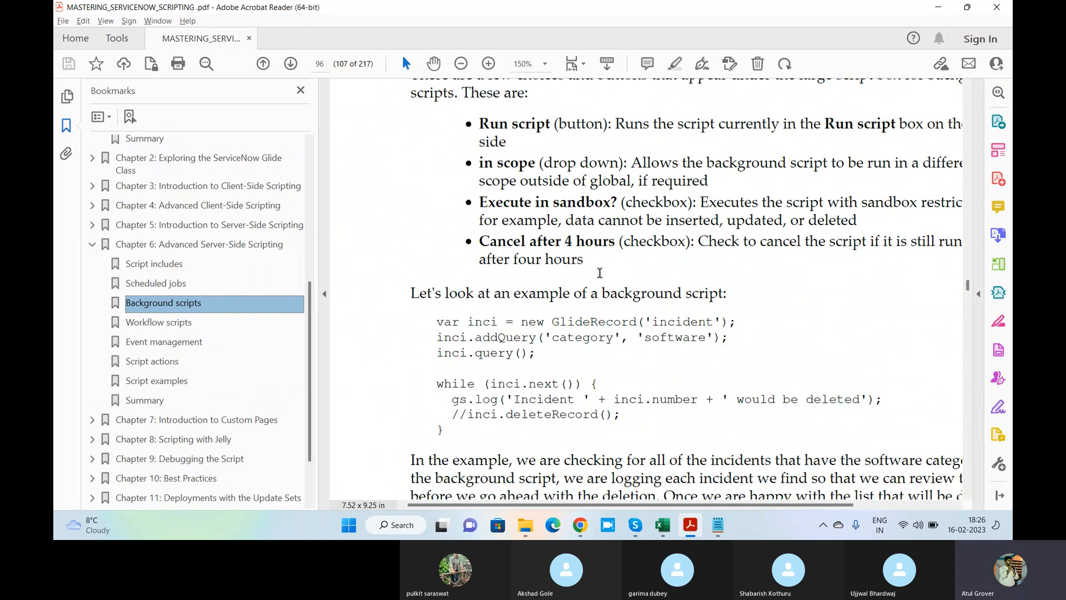
pyautogui.scroll(-2, 599, 273)
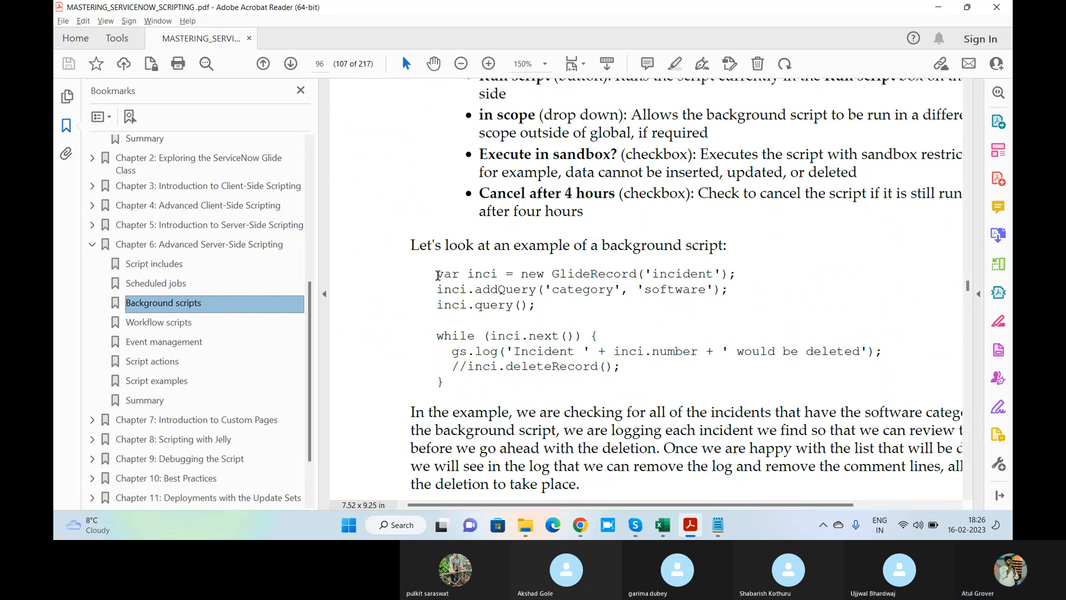
pyautogui.moveTo(437, 275); pyautogui.dragTo(728, 275)
pyautogui.hotkey('ctrl', 'c')
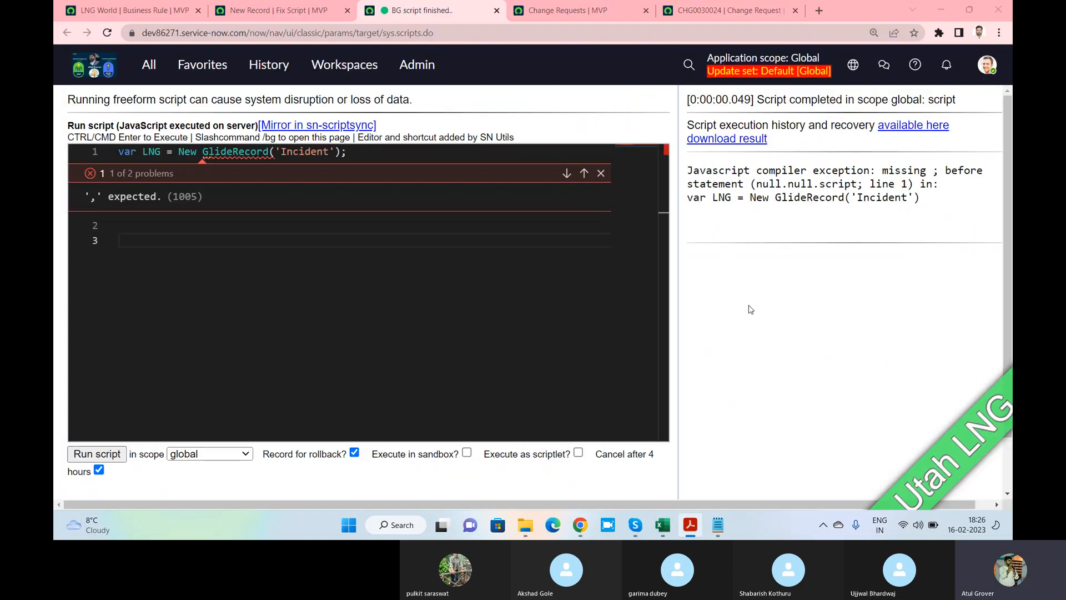
# Replace the background script with var inci = new GlideRecord('incident'); and run it
pyautogui.hotkey('alt', 'Tab')
pyautogui.hotkey('ctrl', 'a')
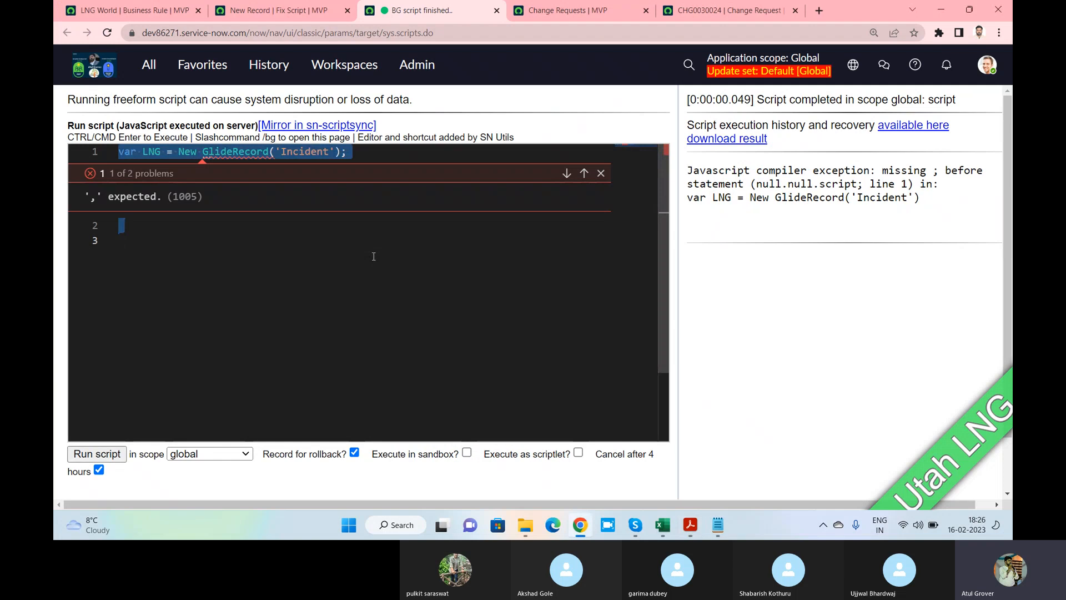
pyautogui.press('BackSpace')
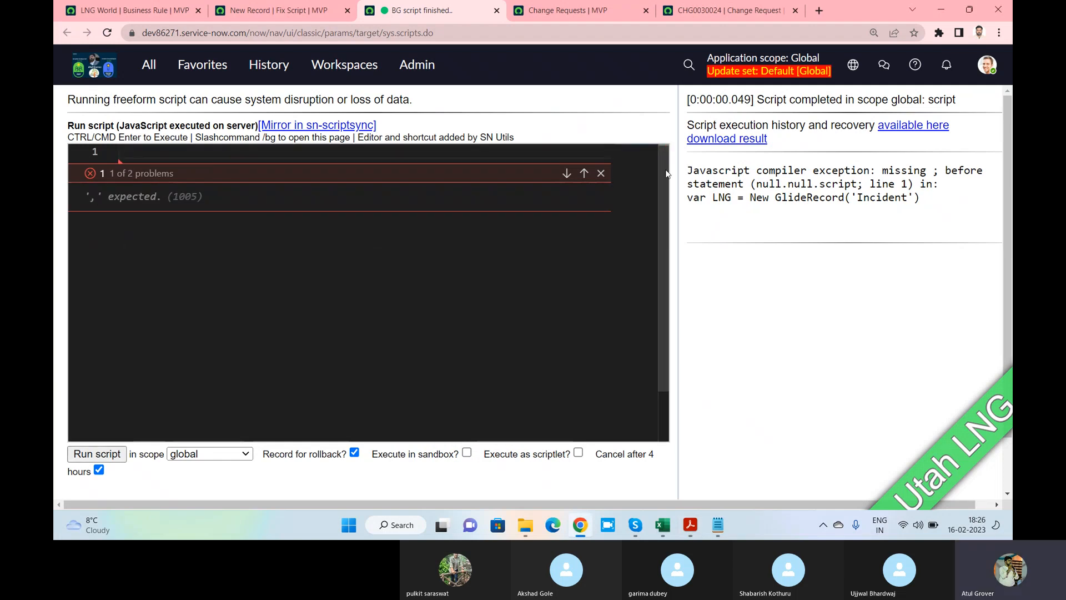
pyautogui.click(606, 173)
pyautogui.hotkey('ctrl', 'v')
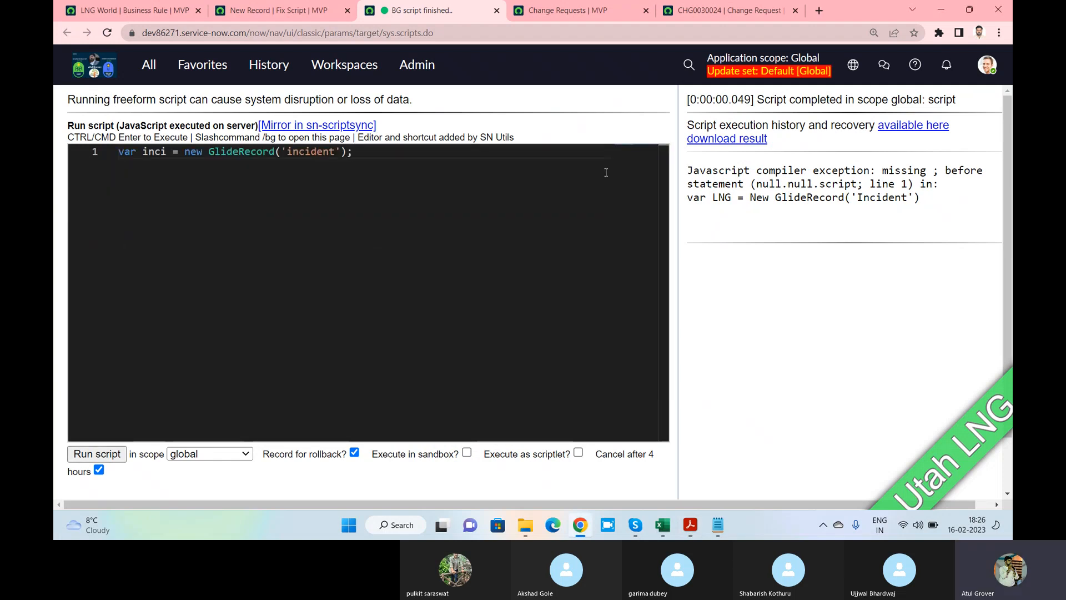
pyautogui.click(110, 455)
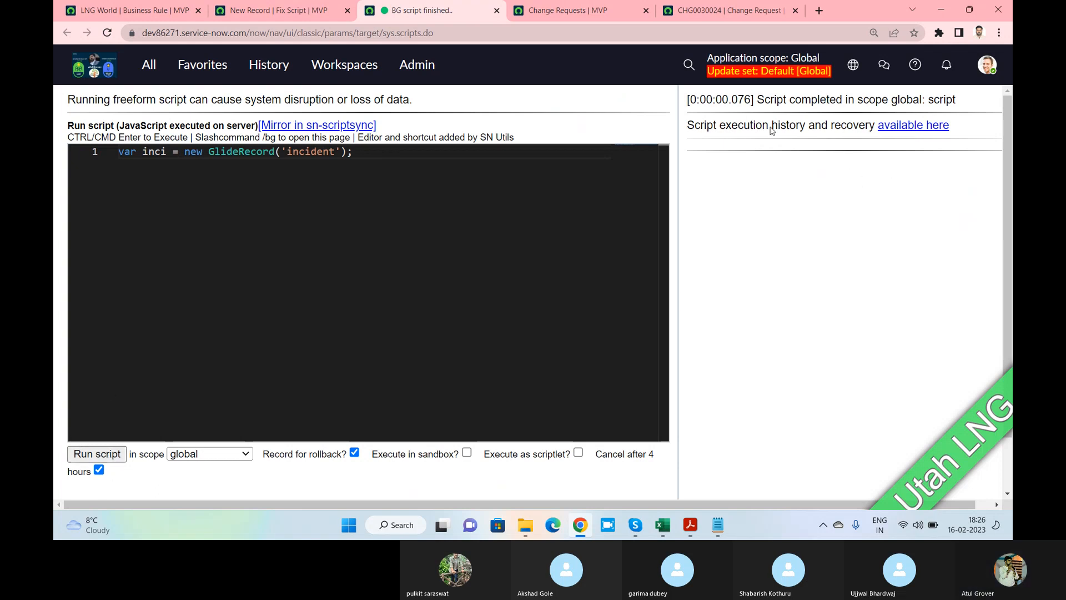
pyautogui.click(370, 158)
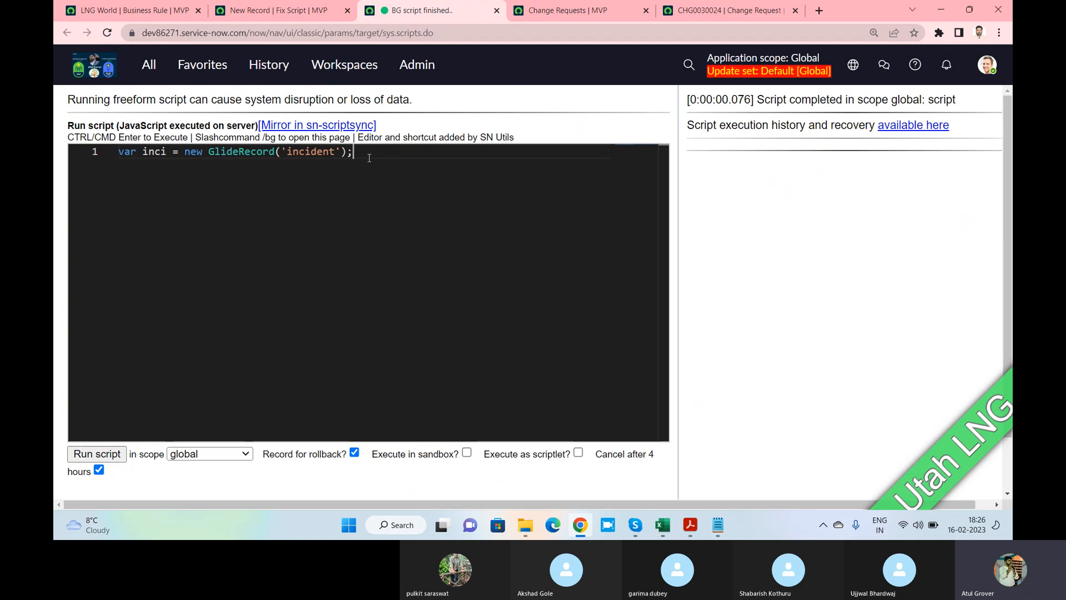
# Study the book's example code, highlighting its logging part, then return to the Fix Script form
pyautogui.hotkey('alt', 'Tab')
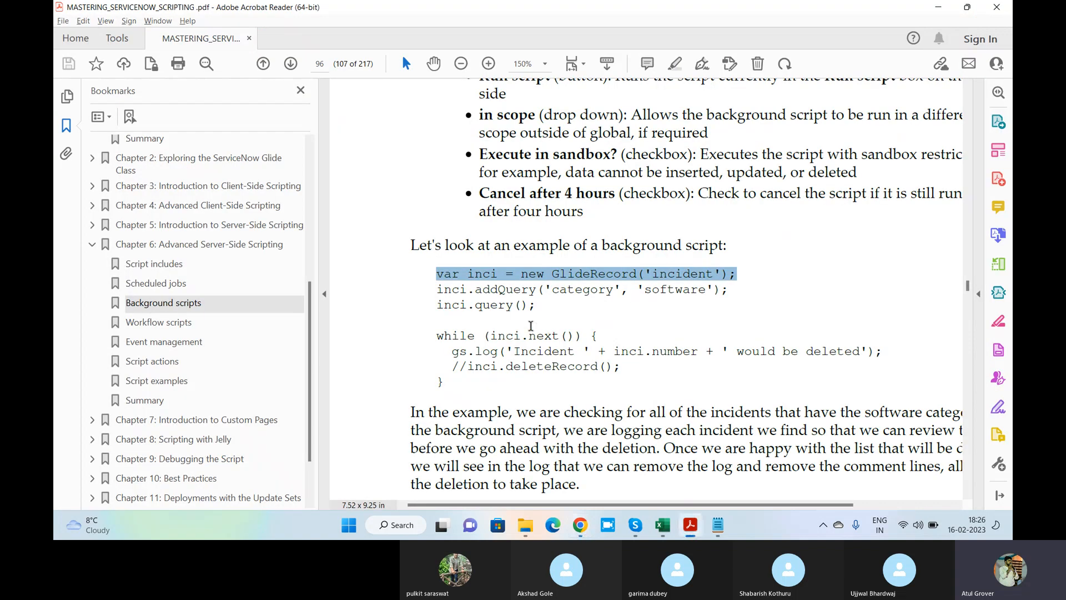
pyautogui.click(439, 290)
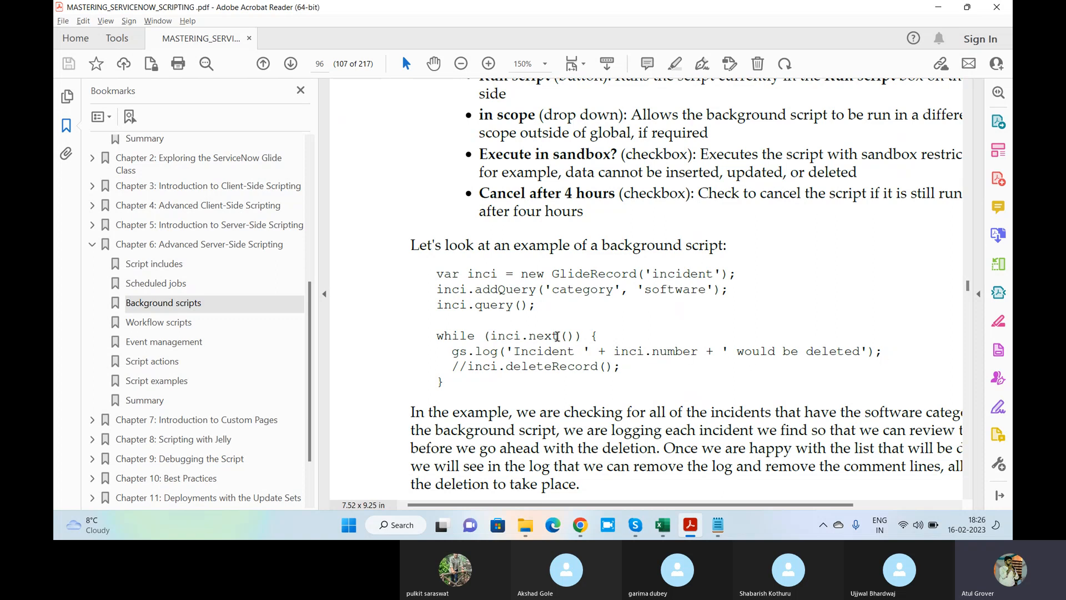
pyautogui.moveTo(468, 366); pyautogui.dragTo(631, 372)
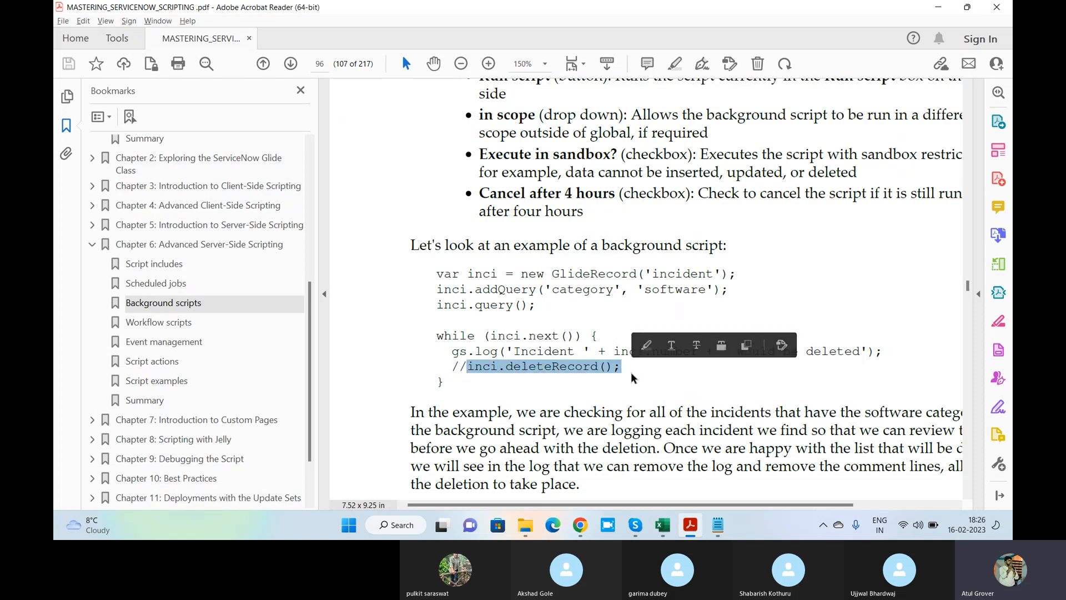
pyautogui.click(492, 376)
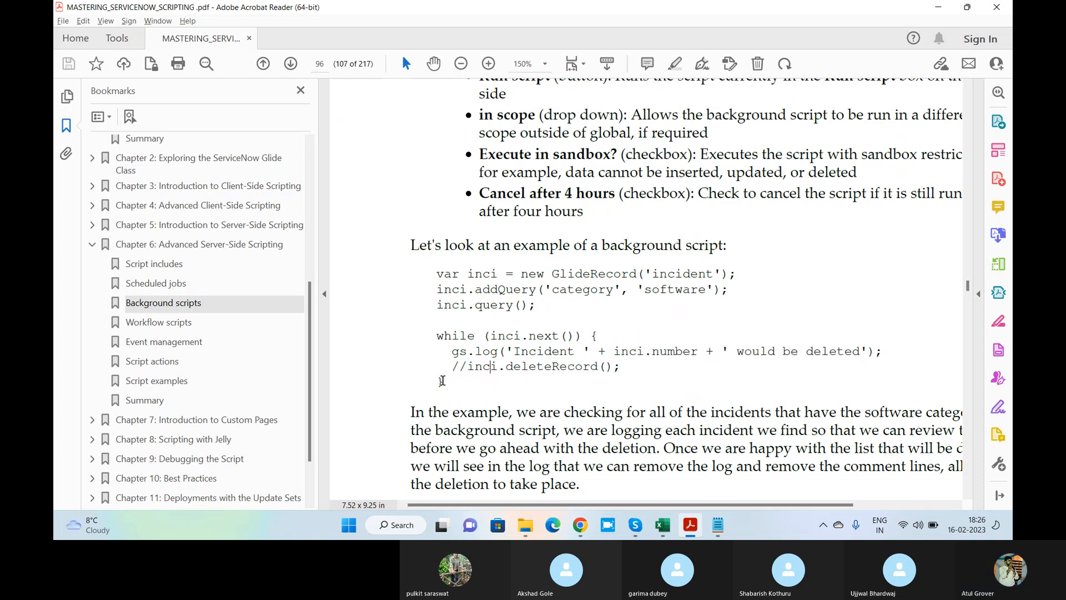
pyautogui.hotkey('alt', 'Tab')
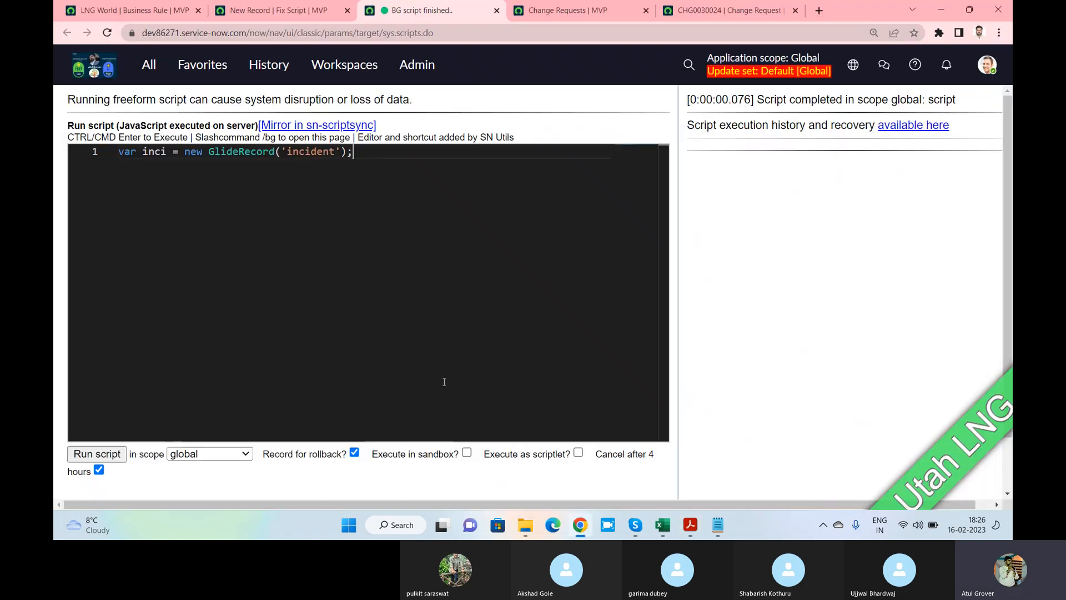
pyautogui.hotkey('alt', 'Tab')
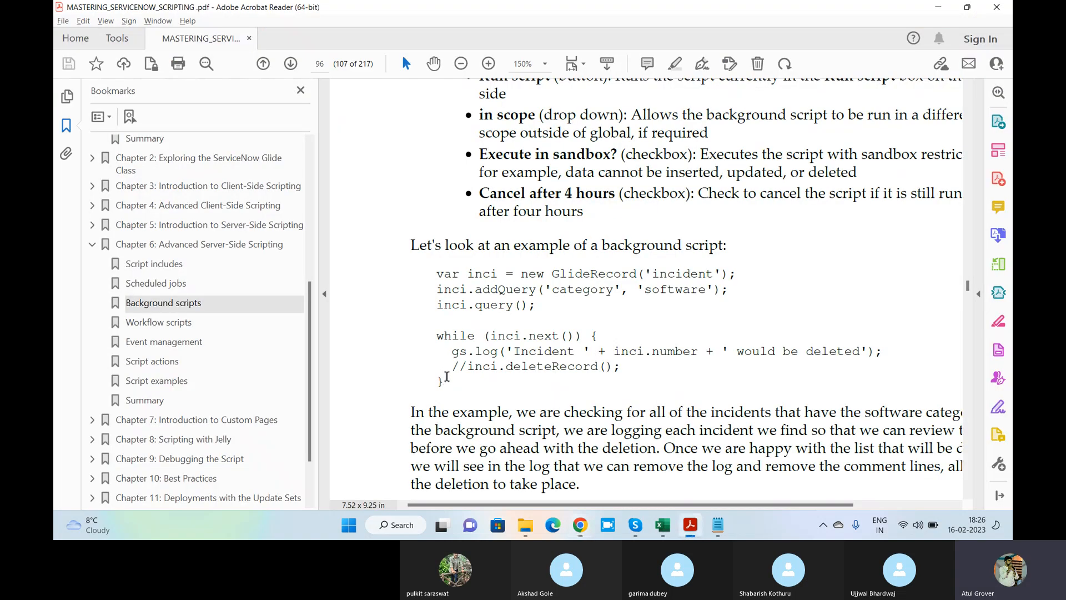
pyautogui.hotkey('alt', 'Tab')
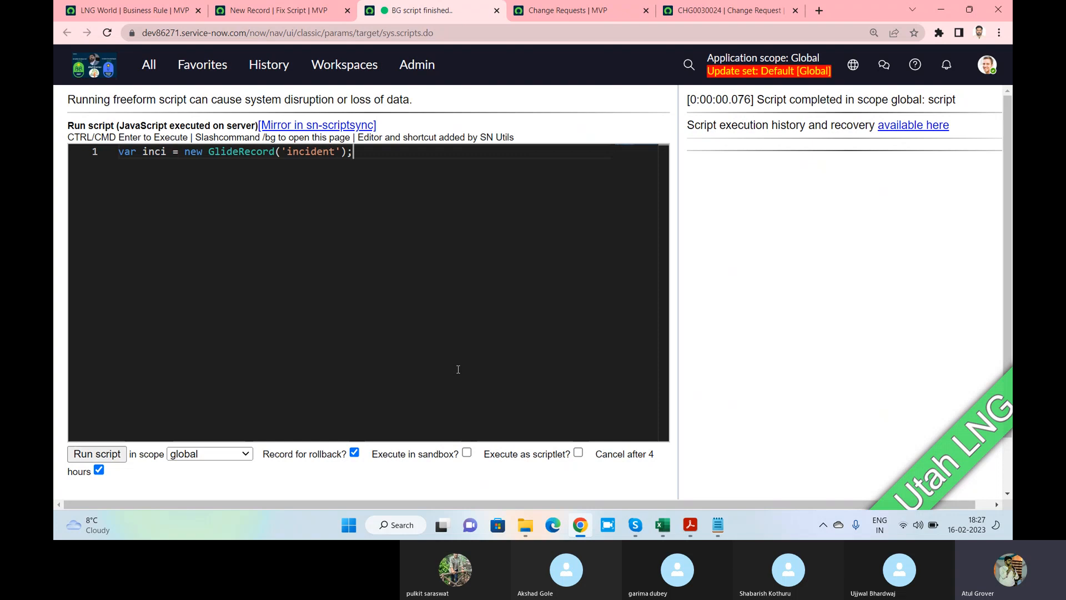
pyautogui.click(269, 12)
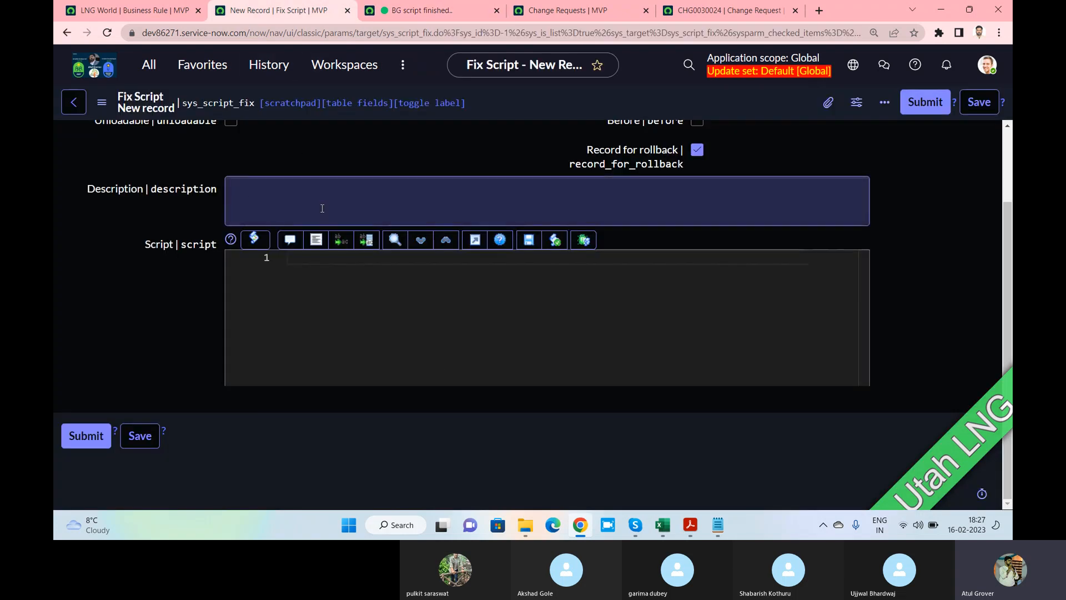
# Look over the Business Rule, background script and Fix Script pages, scrolling the form to the top
pyautogui.click(134, 10)
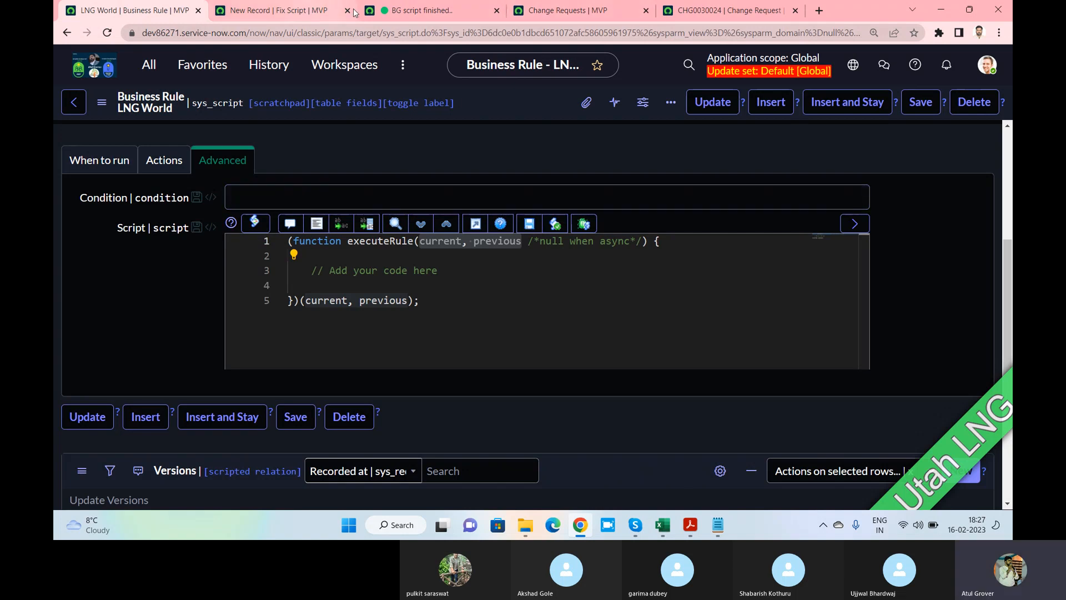
pyautogui.click(427, 12)
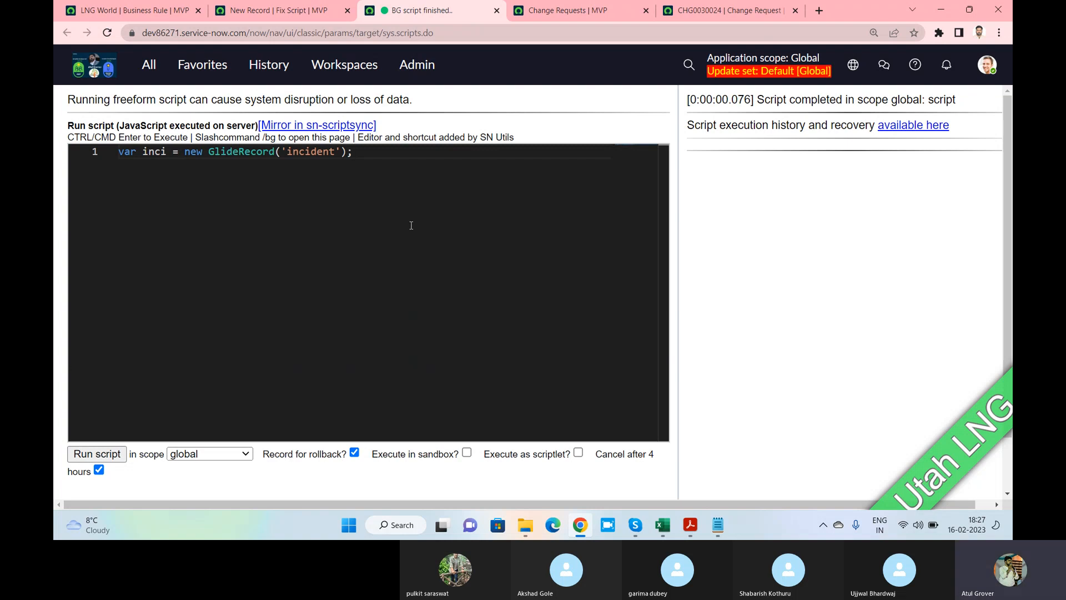
pyautogui.click(220, 9)
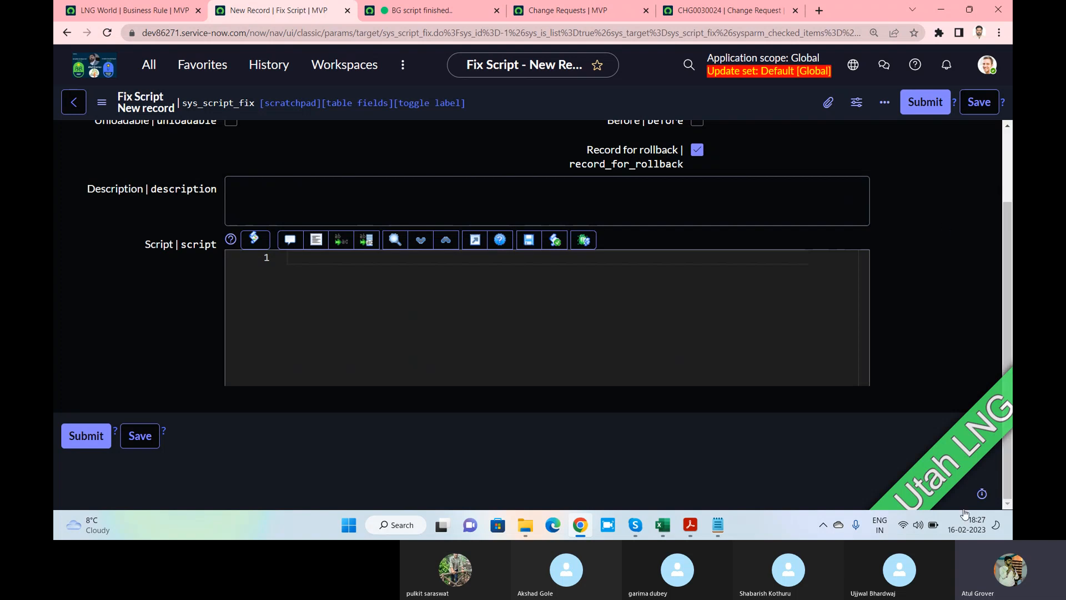
pyautogui.scroll(1, 987, 244)
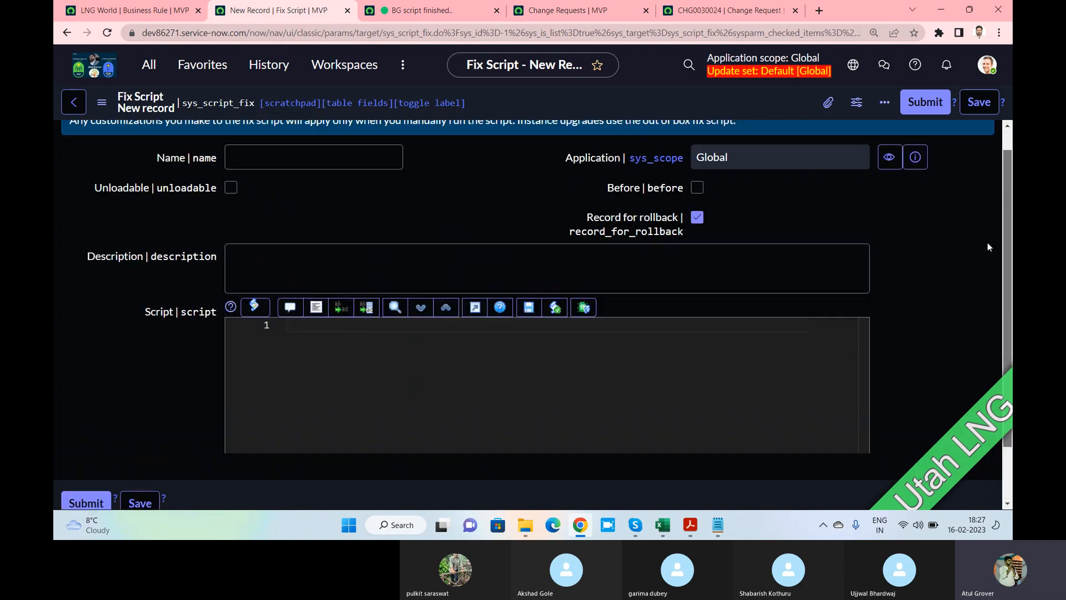
pyautogui.scroll(1, 988, 234)
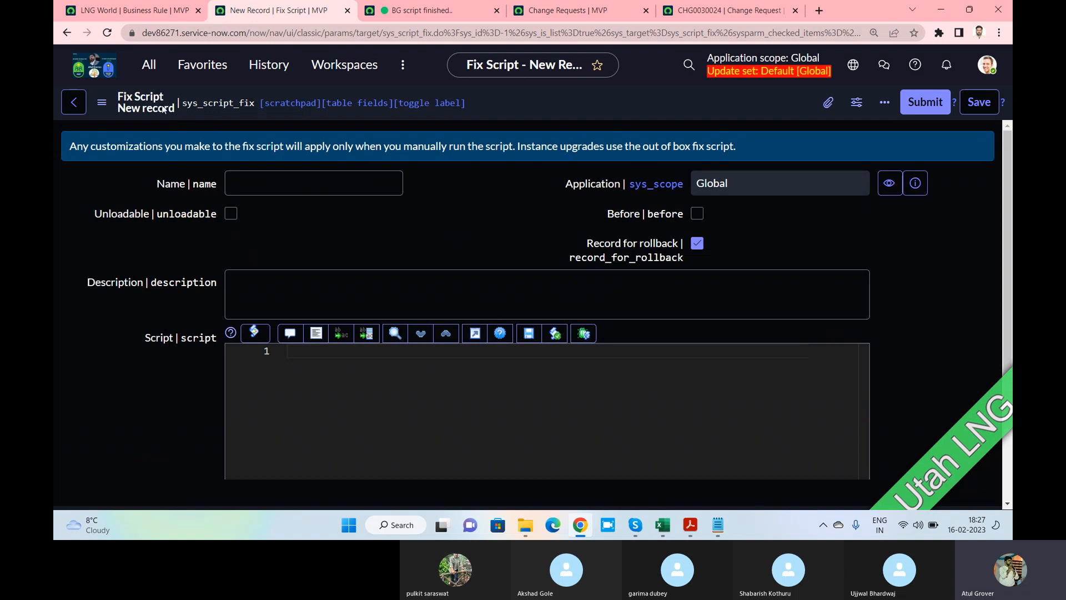
# Highlight the background script line, then go back to the scripting book PDF
pyautogui.click(428, 16)
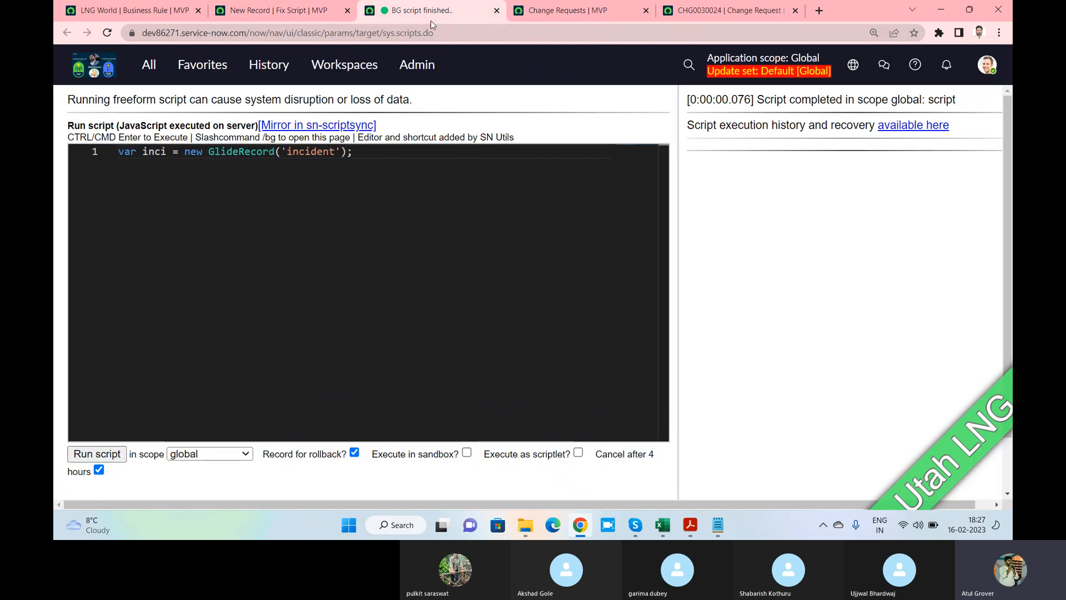
pyautogui.click(376, 158)
pyautogui.moveTo(376, 159); pyautogui.dragTo(112, 146)
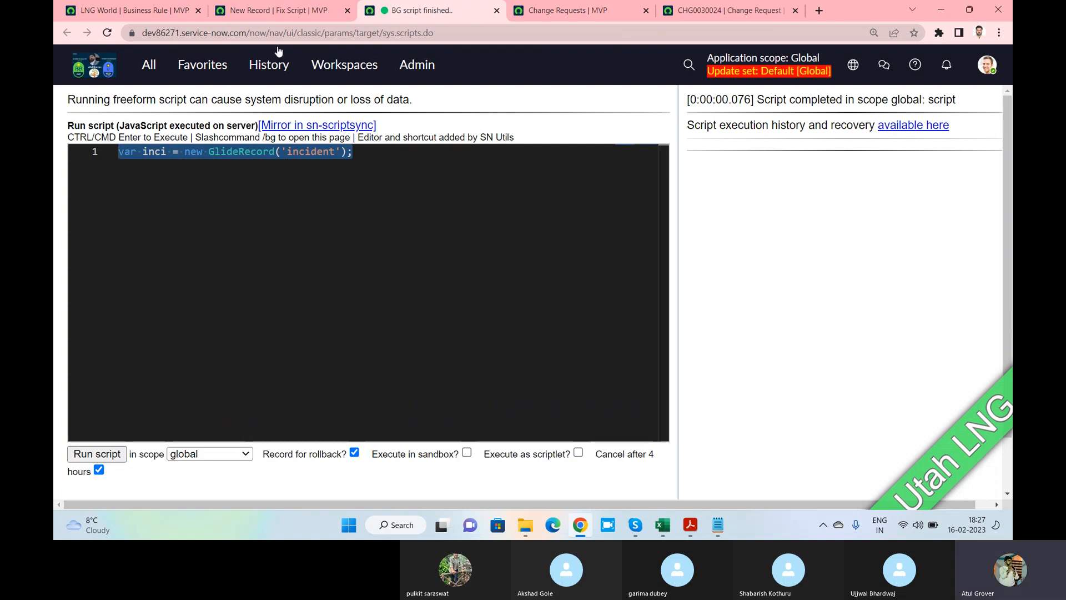
pyautogui.click(279, 11)
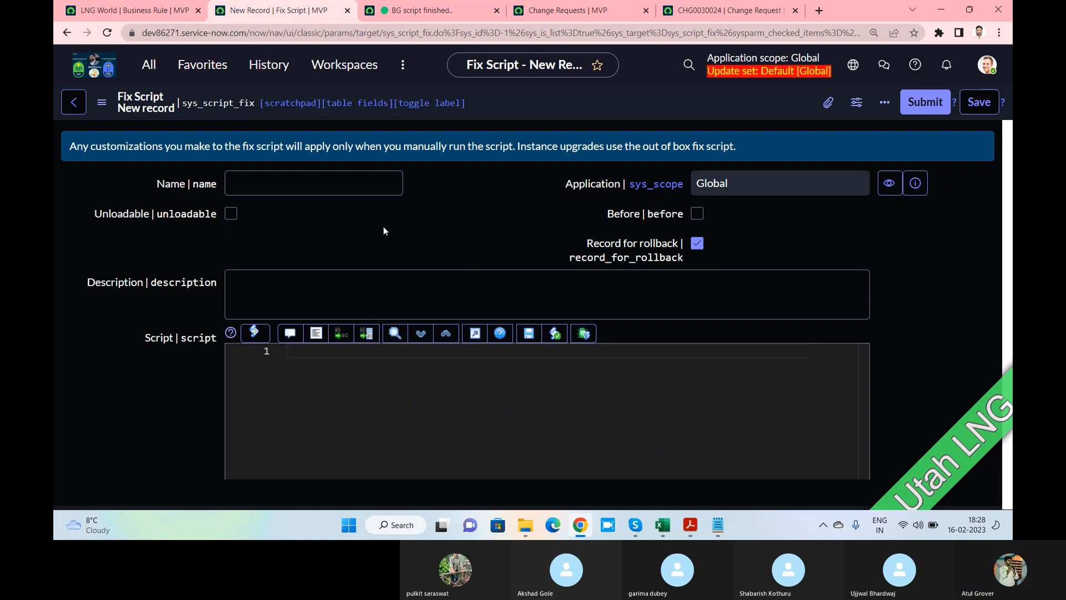
pyautogui.hotkey('alt', 'Tab')
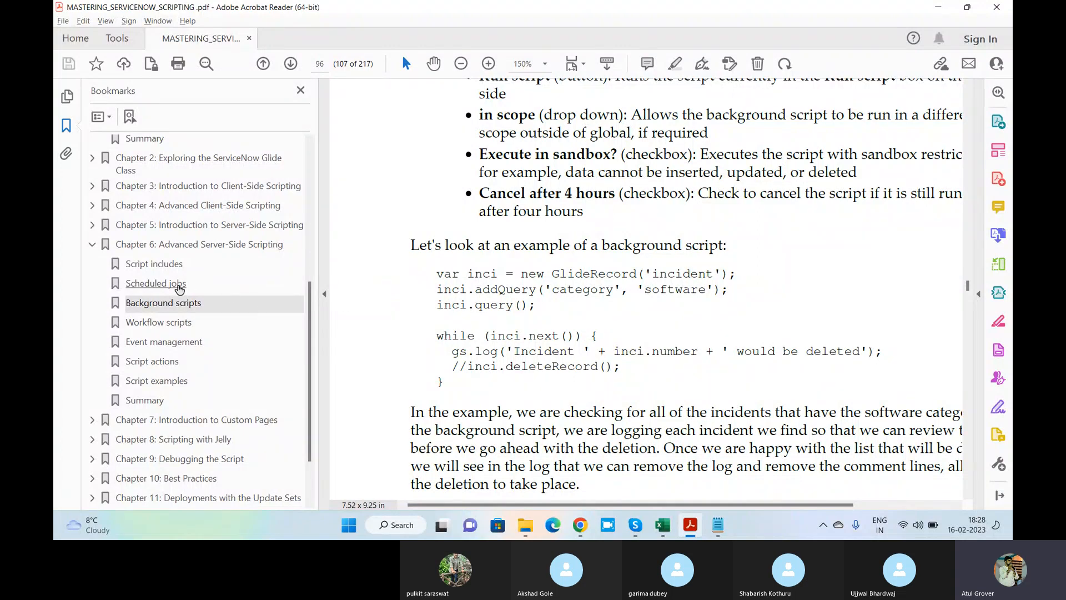
# Read the book's Workflow scripts section, then collapse the Chapter 6 bookmarks
pyautogui.click(175, 325)
pyautogui.scroll(-5, 644, 253)
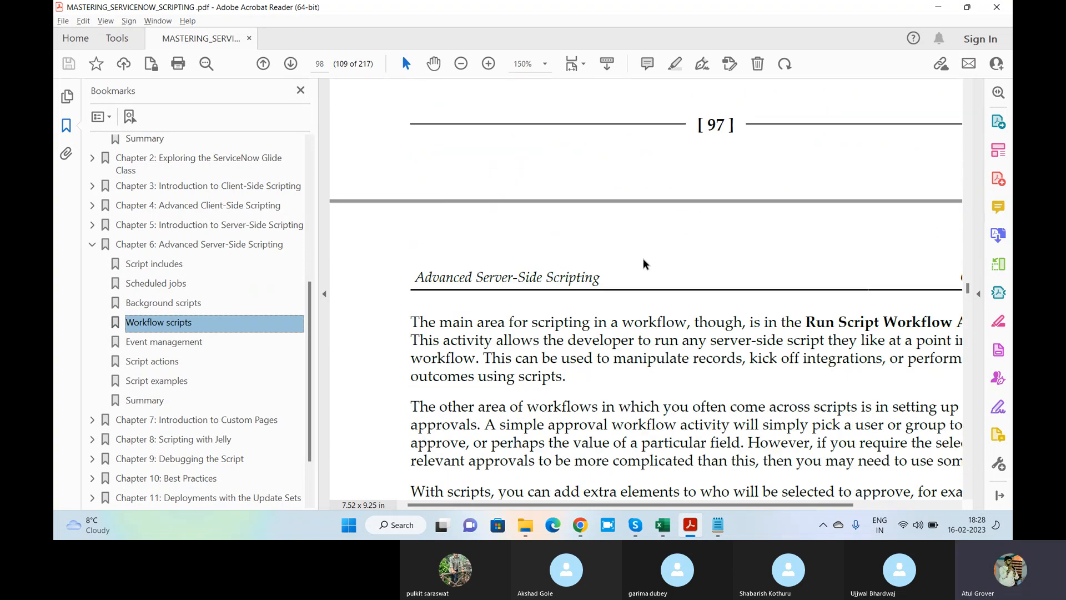
pyautogui.scroll(-5, 643, 258)
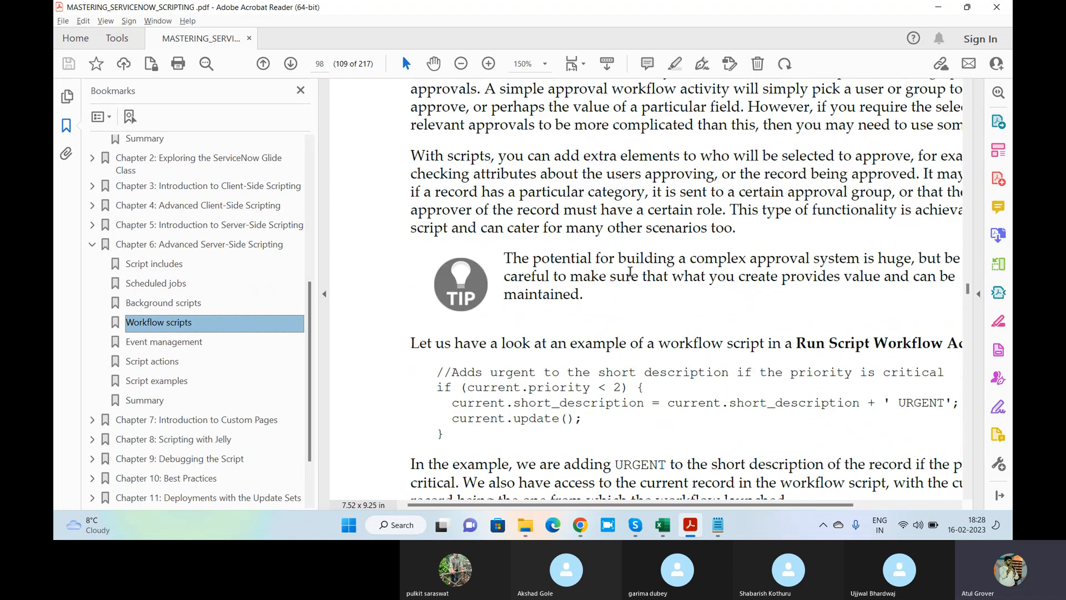
pyautogui.scroll(-2, 631, 272)
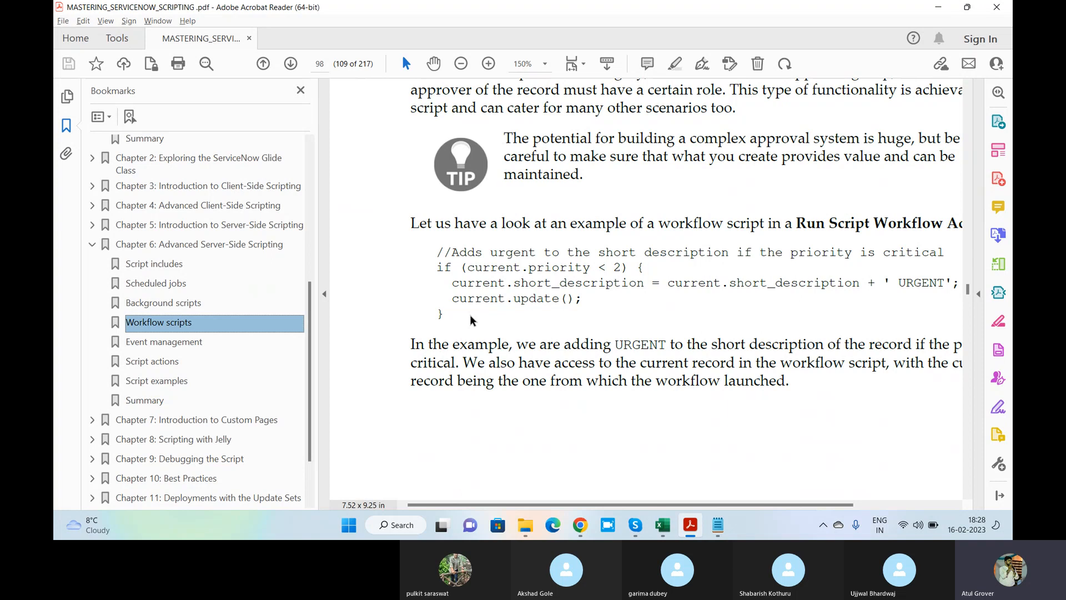
pyautogui.hotkey('alt', 'Tab')
pyautogui.hotkey('alt', 'Tab')
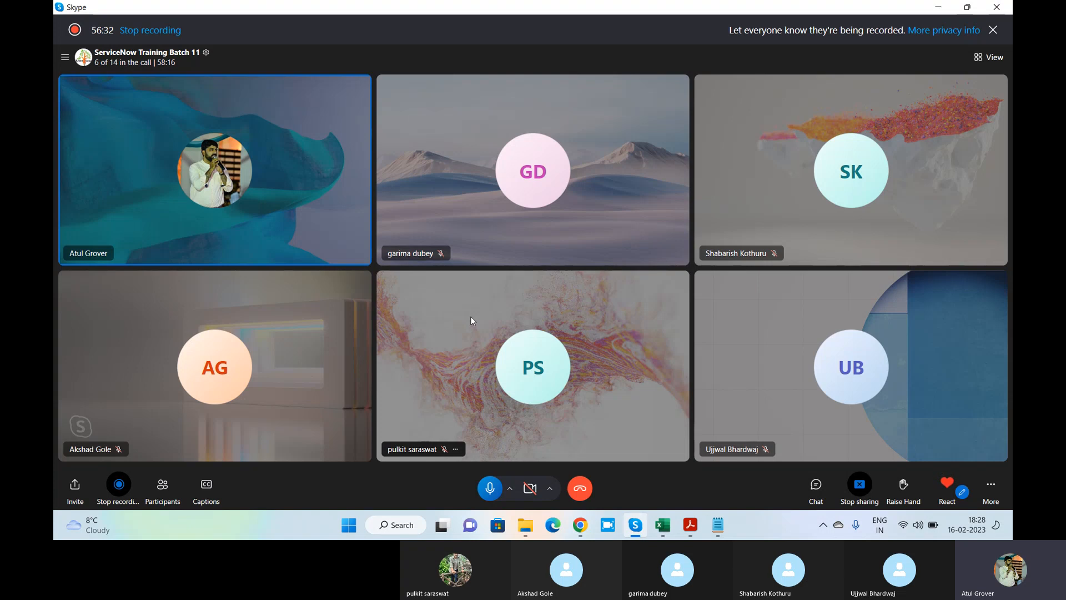
pyautogui.hotkey('alt', 'Tab')
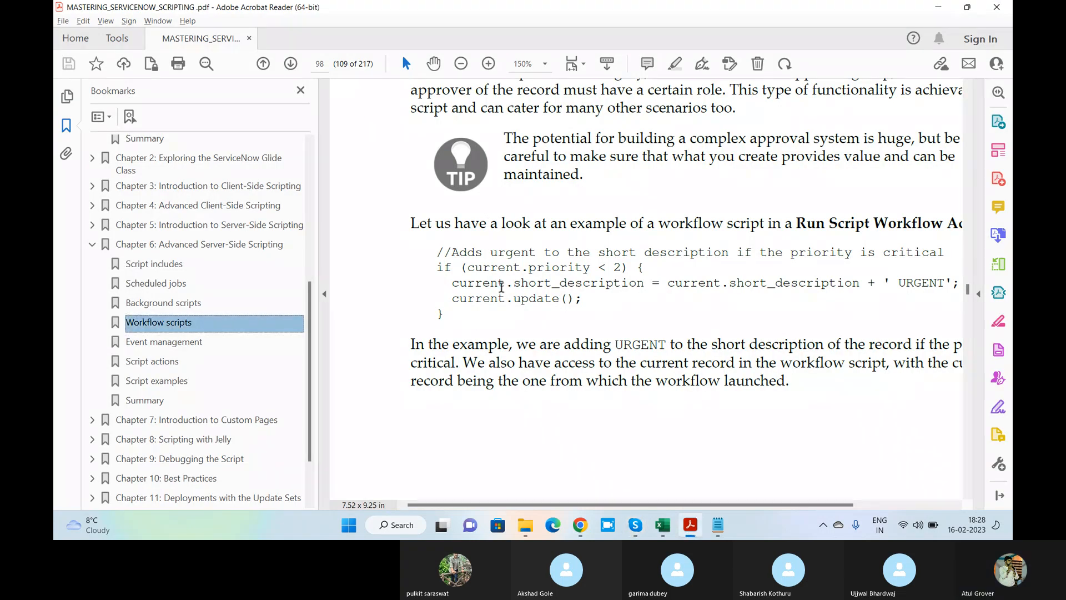
pyautogui.scroll(-3, 502, 287)
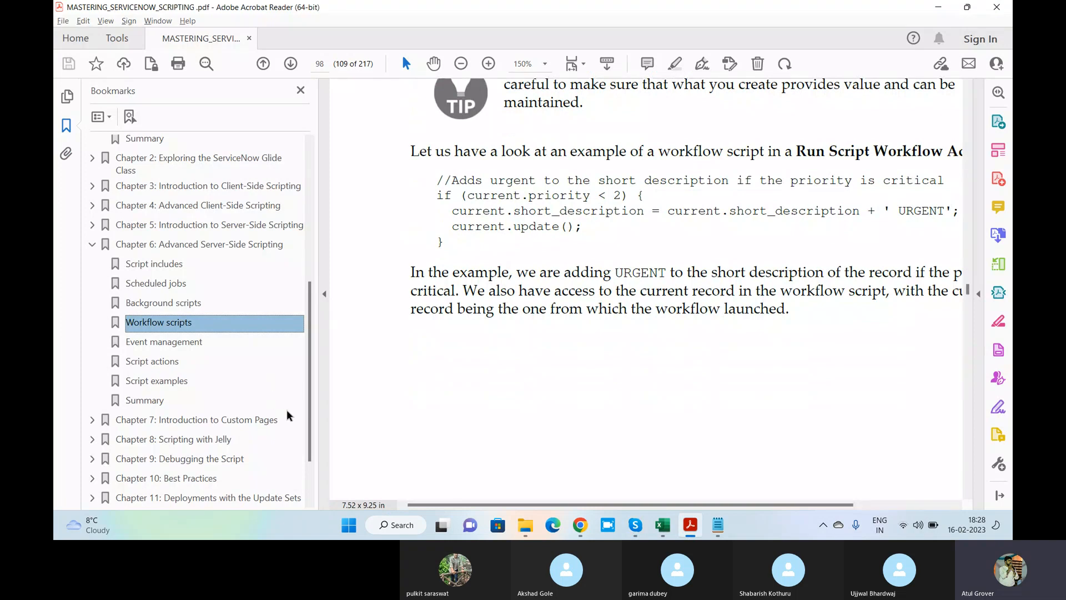
pyautogui.moveTo(308, 370); pyautogui.dragTo(305, 401)
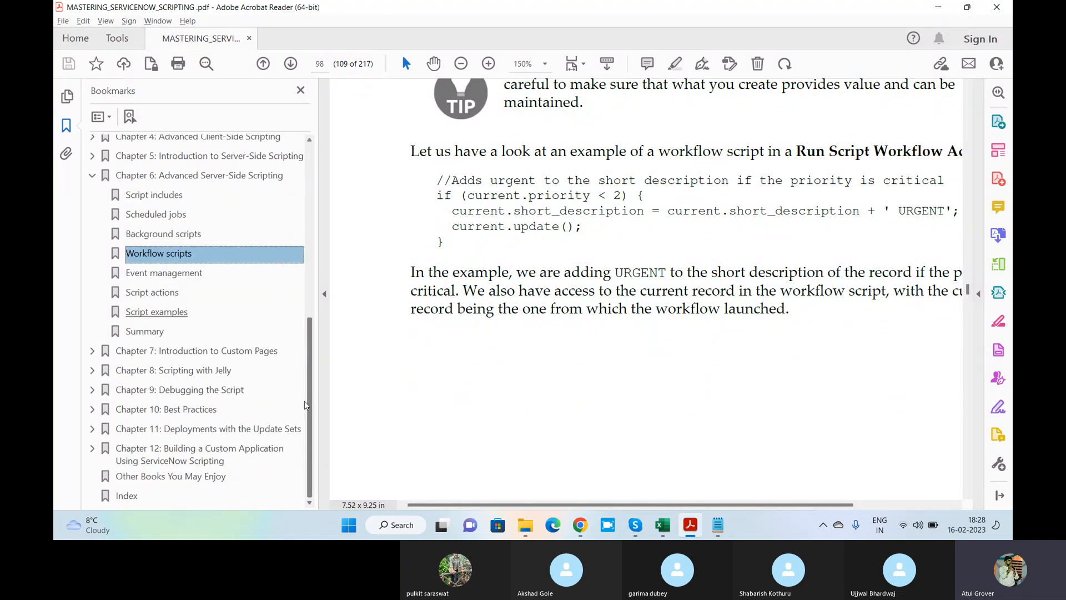
pyautogui.scroll(3, 166, 371)
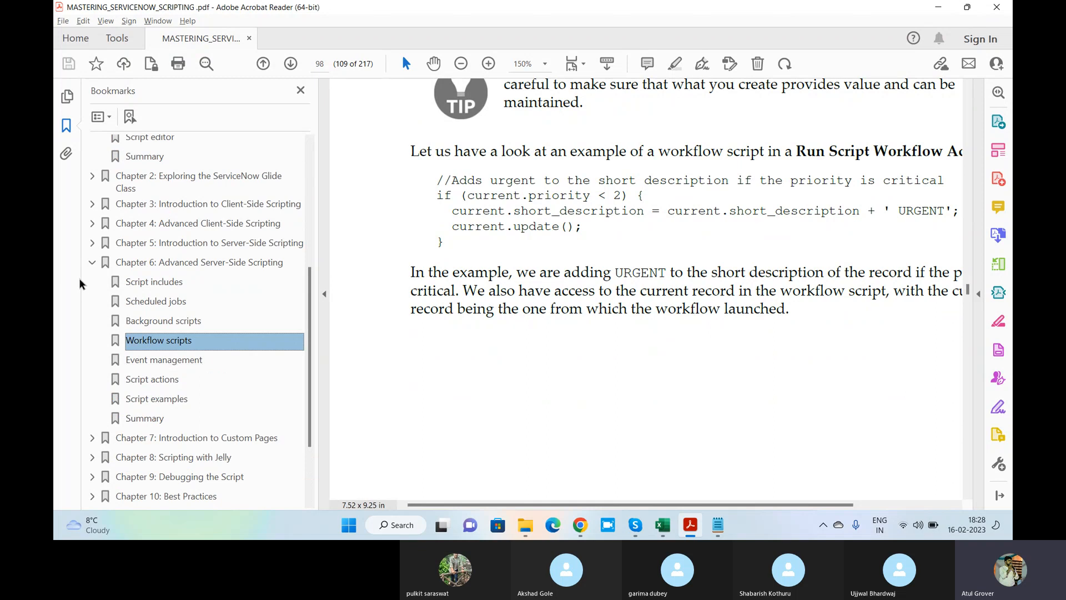
pyautogui.click(93, 263)
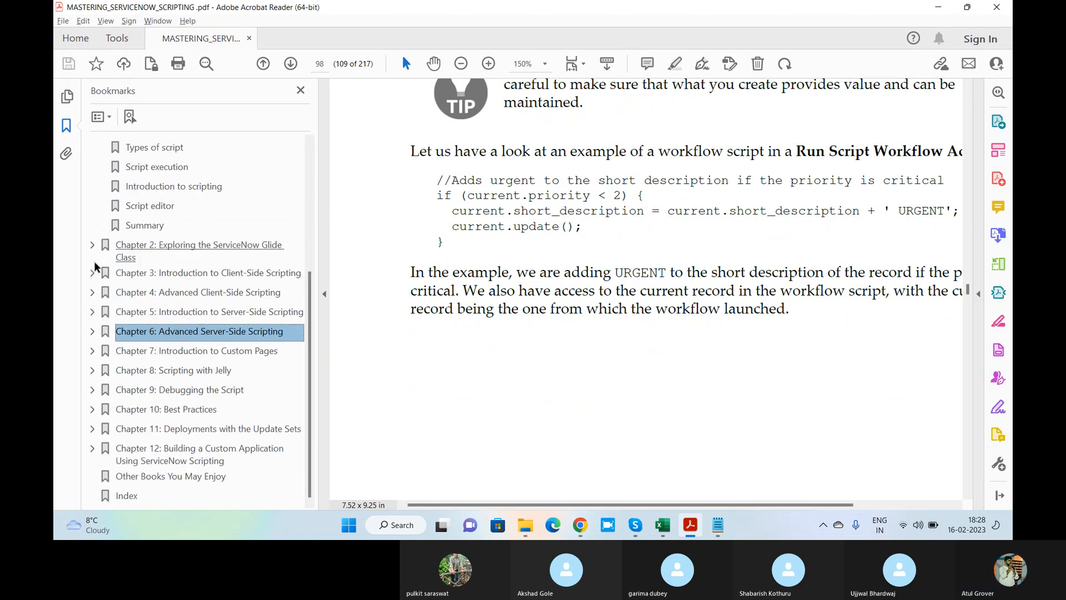
# Log out of the ServiceNow instance from the account menu
pyautogui.hotkey('alt', 'Tab')
pyautogui.hotkey('alt', 'Tab')
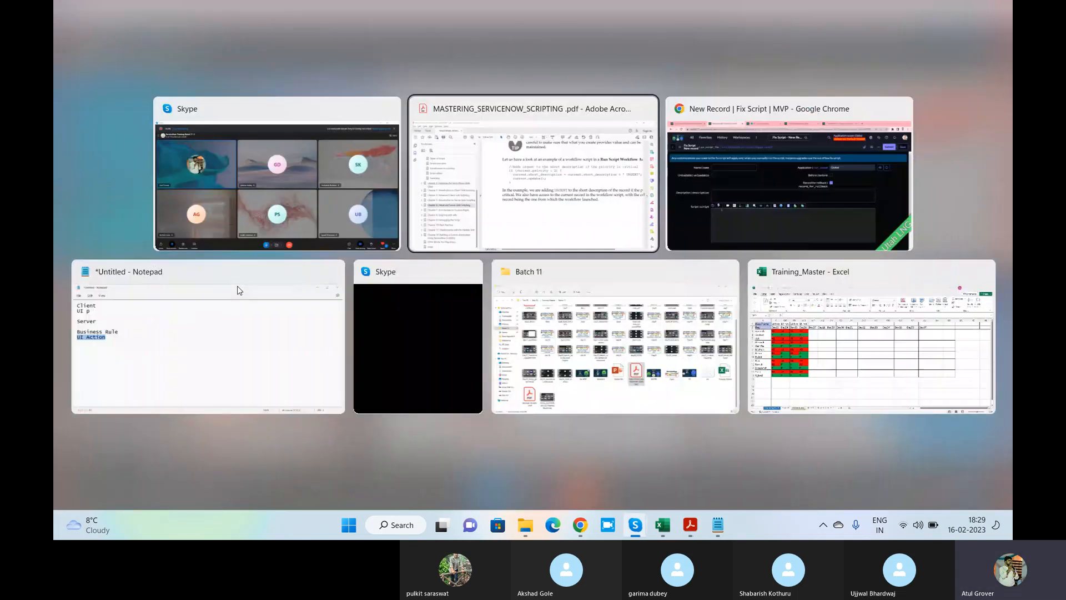
pyautogui.hotkey('alt', 'Tab')
pyautogui.click(993, 65)
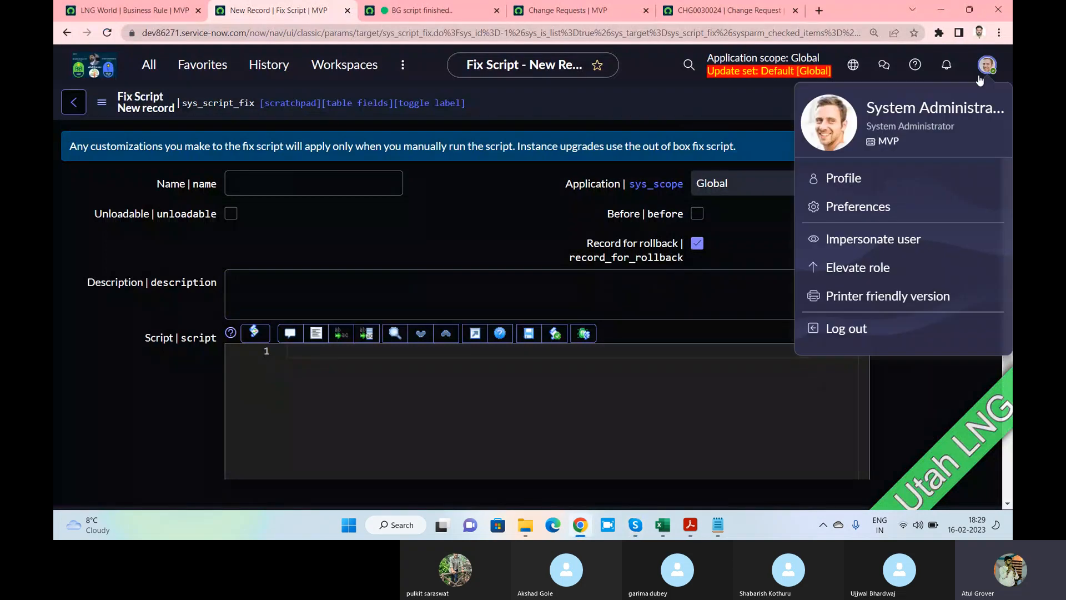
pyautogui.click(848, 329)
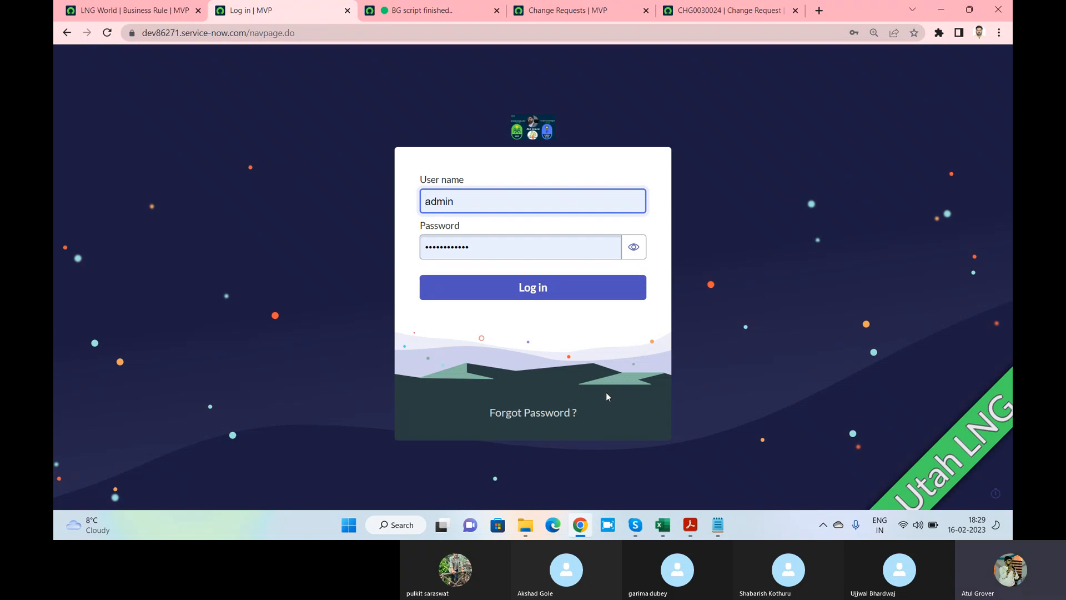
pyautogui.click(546, 420)
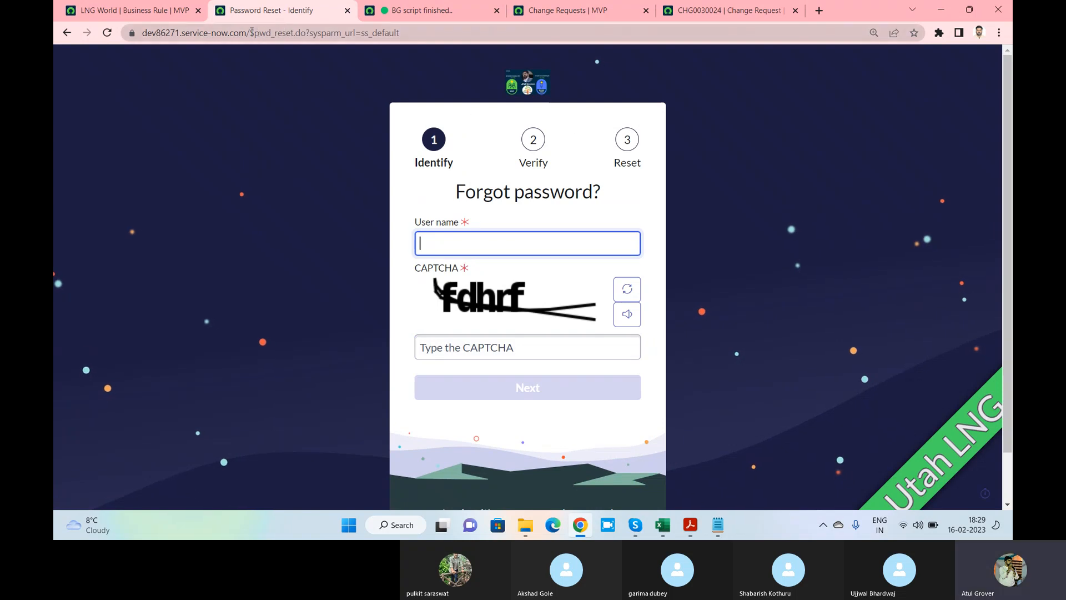
pyautogui.moveTo(251, 32); pyautogui.dragTo(470, 34)
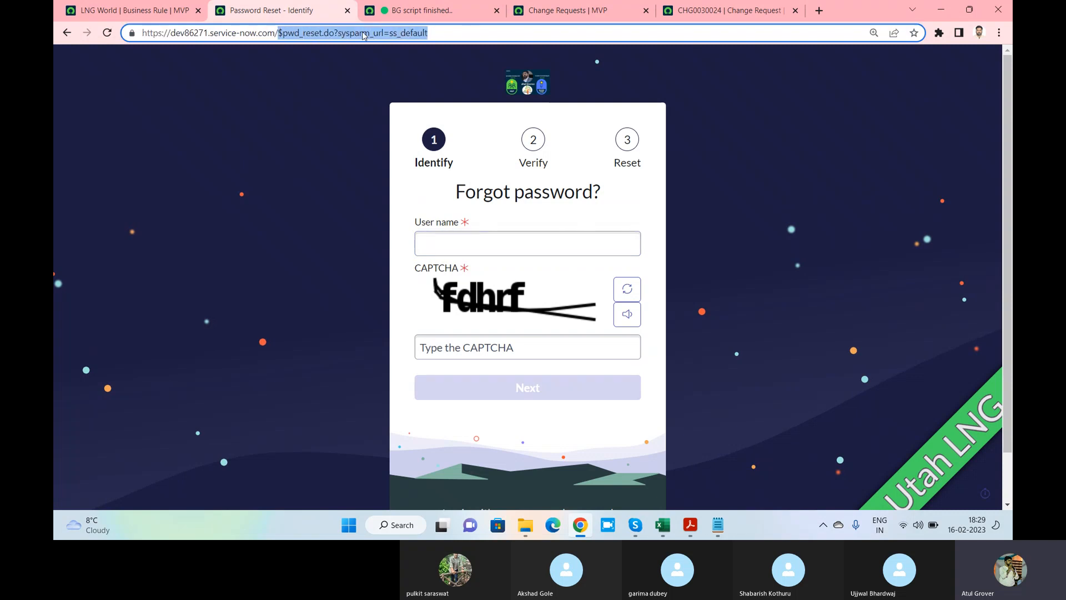
pyautogui.click(321, 33)
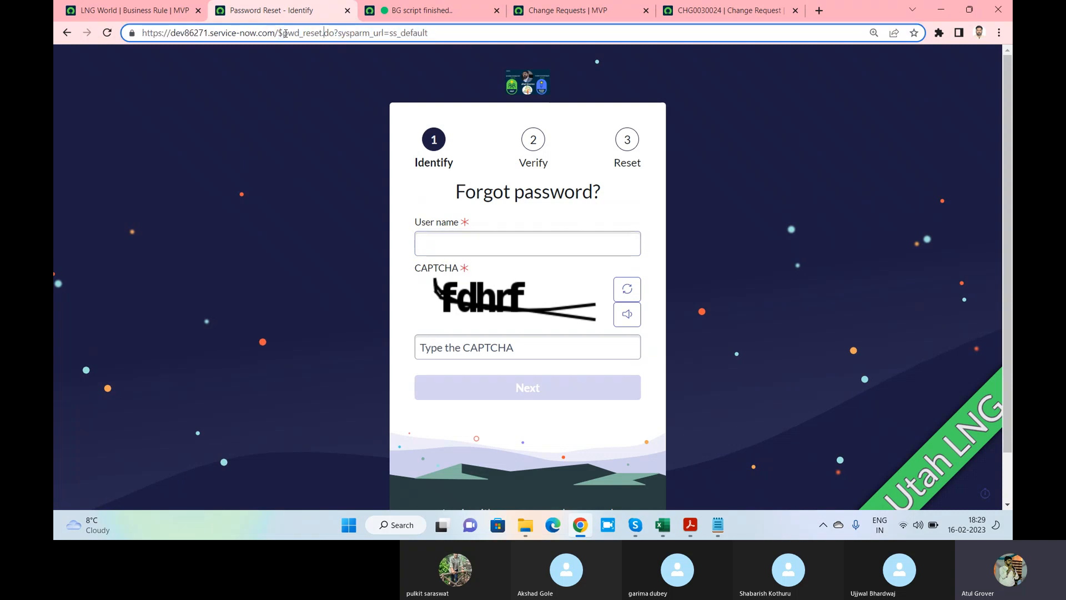
pyautogui.moveTo(284, 33); pyautogui.dragTo(468, 38)
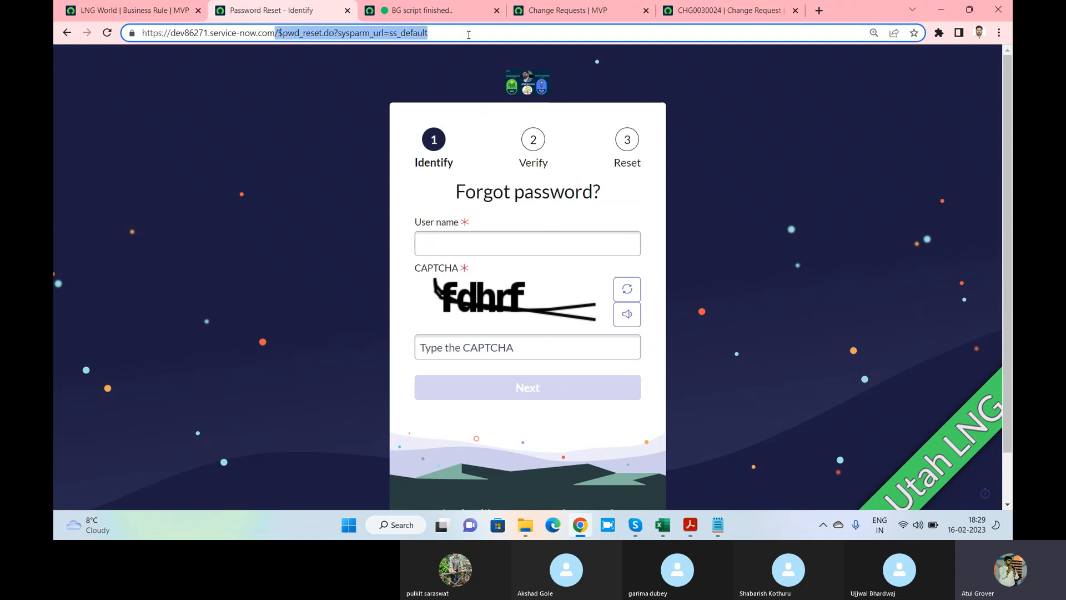
pyautogui.press('BackSpace')
pyautogui.press('Return')
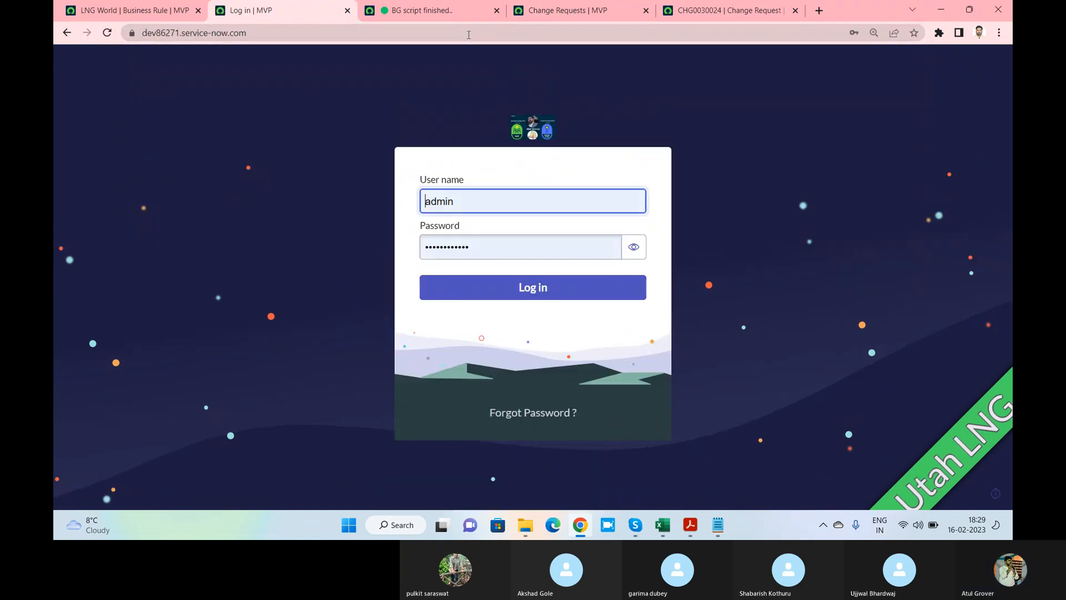
# Log back in and open System UI > UI Pages by filtering the navigator for 'UI pages'
pyautogui.click(551, 286)
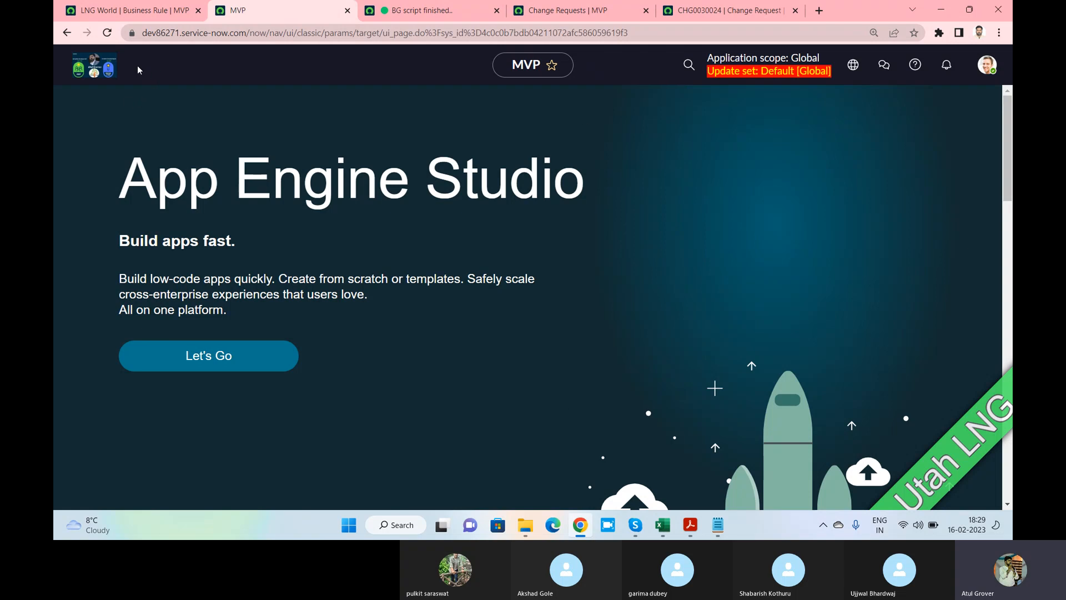
pyautogui.hotkey('alt', 'Tab')
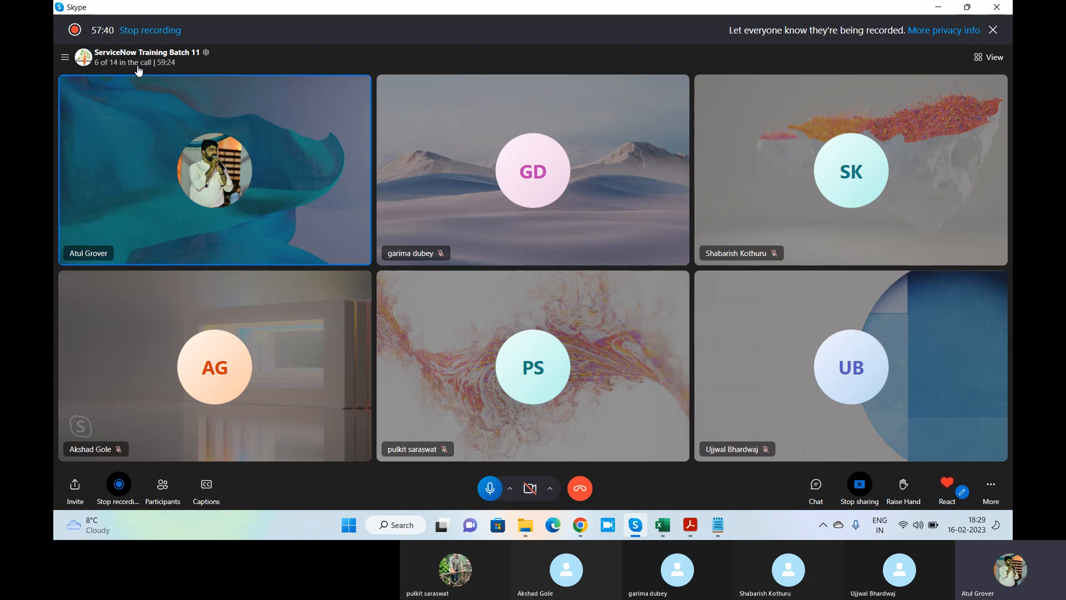
pyautogui.hotkey('alt', 'Tab')
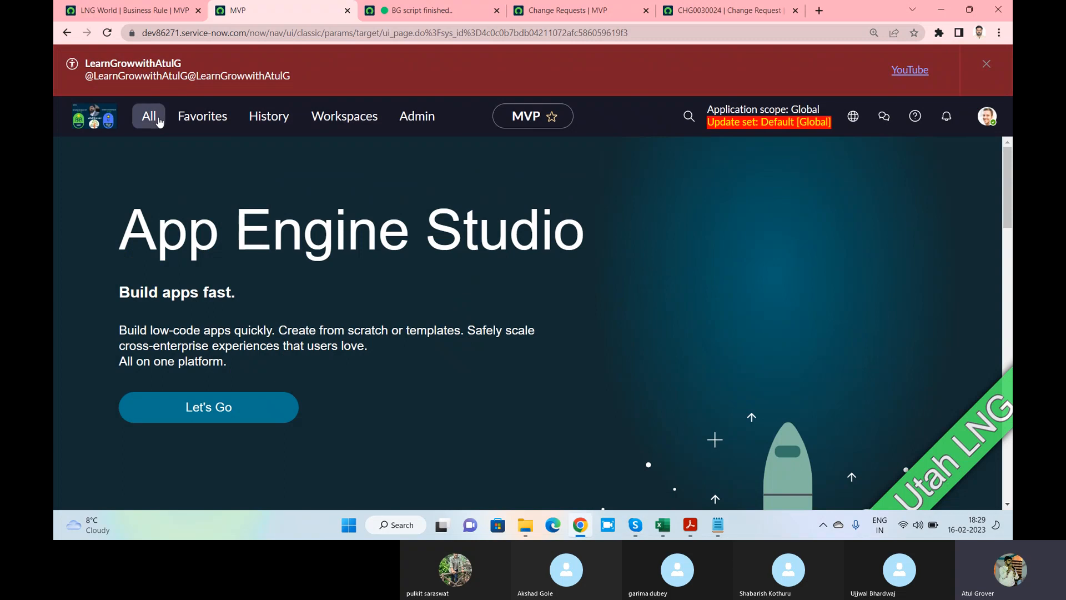
pyautogui.click(148, 116)
pyautogui.write('UI pa')
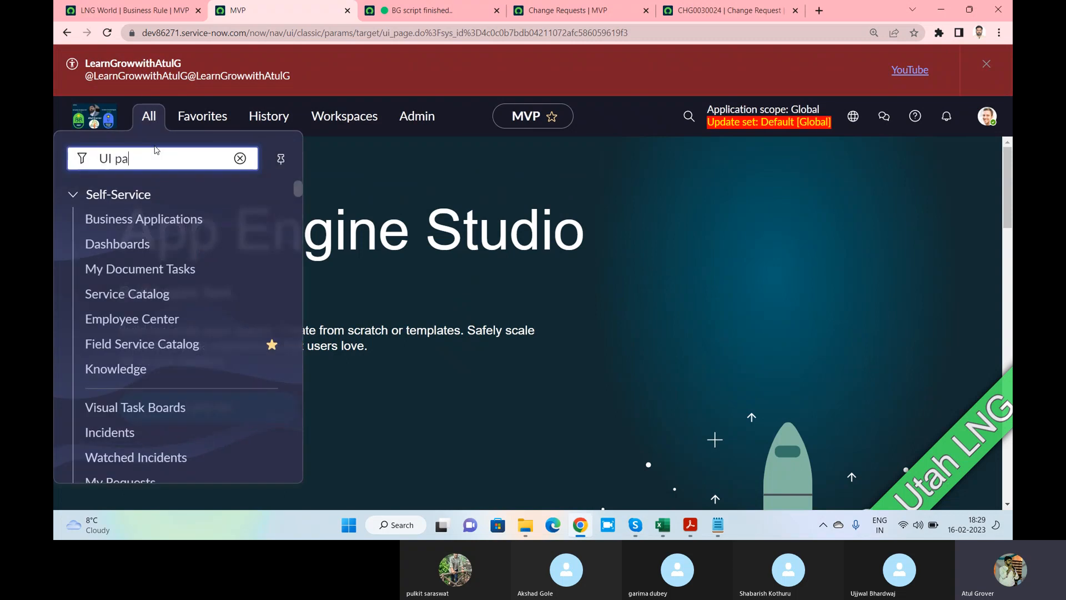
pyautogui.write('ges')
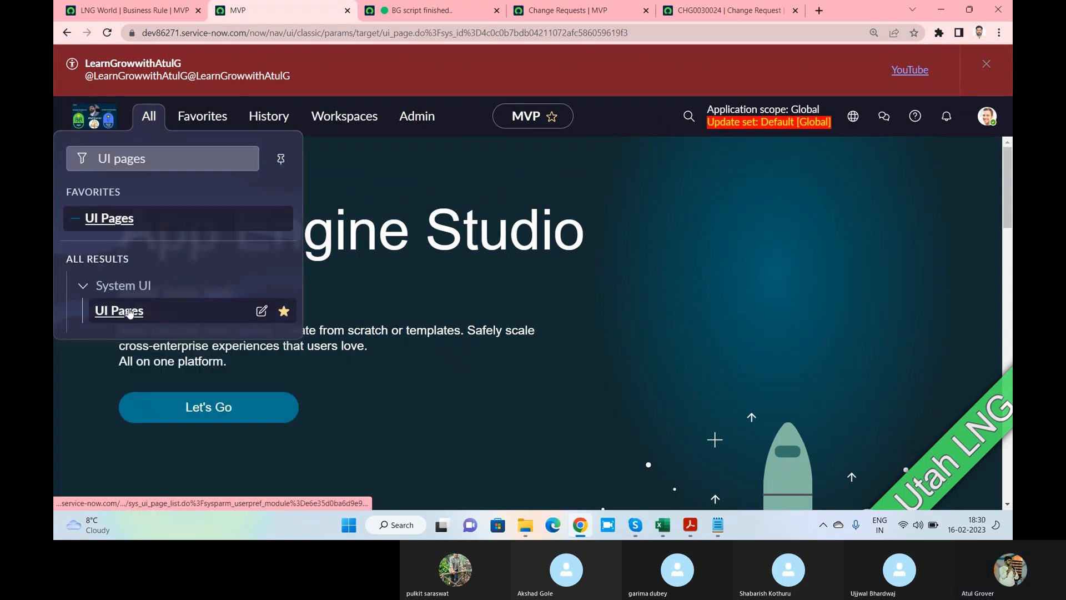
pyautogui.click(129, 311)
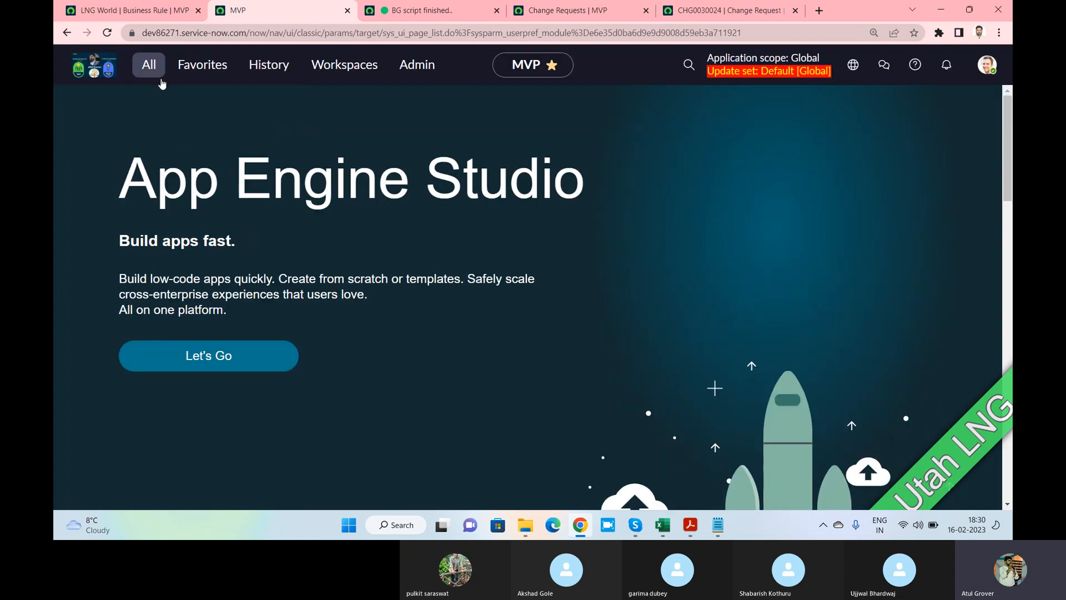
# Re-login on the expired Change Requests tab and return to the UI Pages list
pyautogui.click(582, 12)
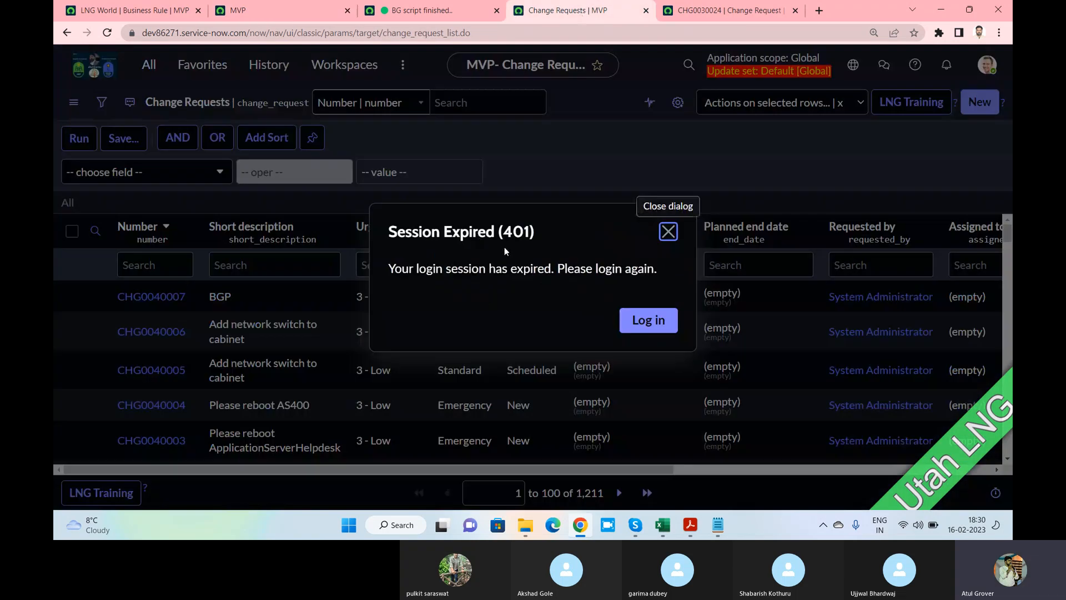
pyautogui.click(645, 321)
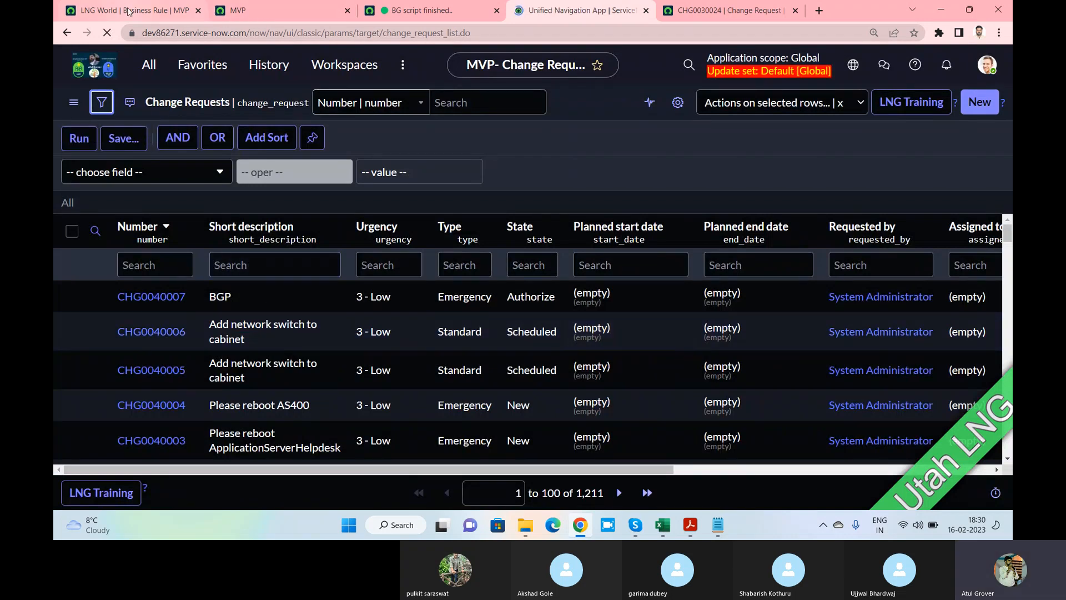
pyautogui.click(166, 11)
pyautogui.click(256, 11)
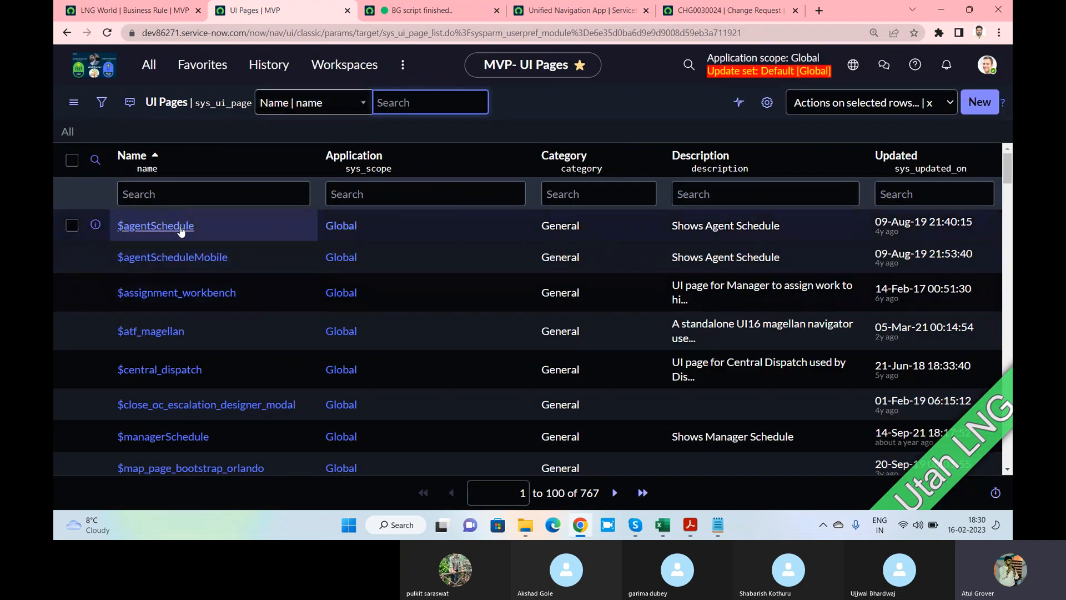
# Filter UI Pages by name '*pwd' and open the $pwd_error record
pyautogui.click(182, 196)
pyautogui.write('*p')
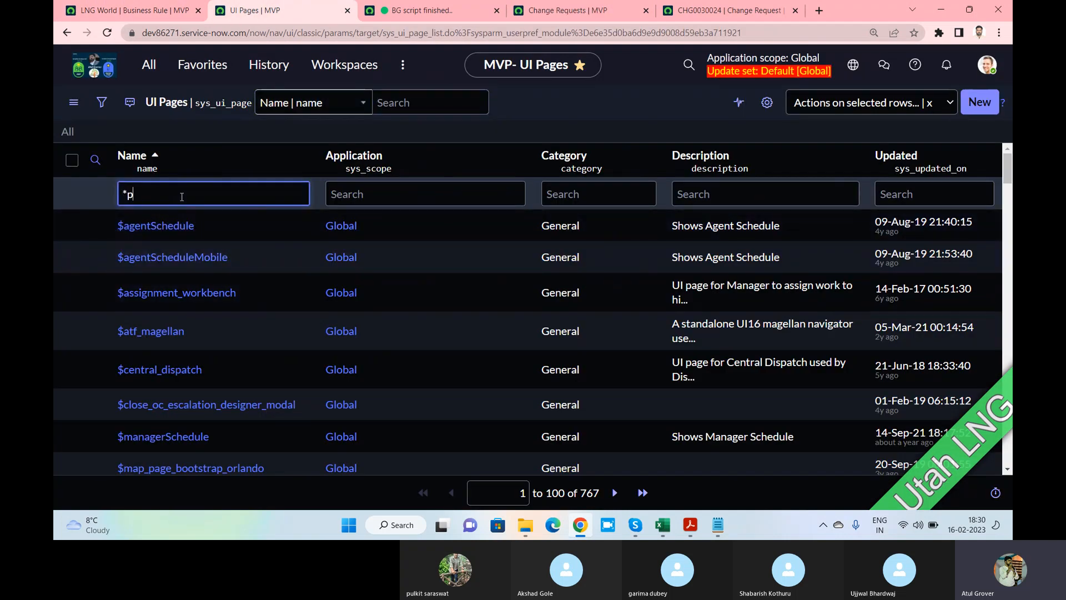
pyautogui.write('wd')
pyautogui.press('Return')
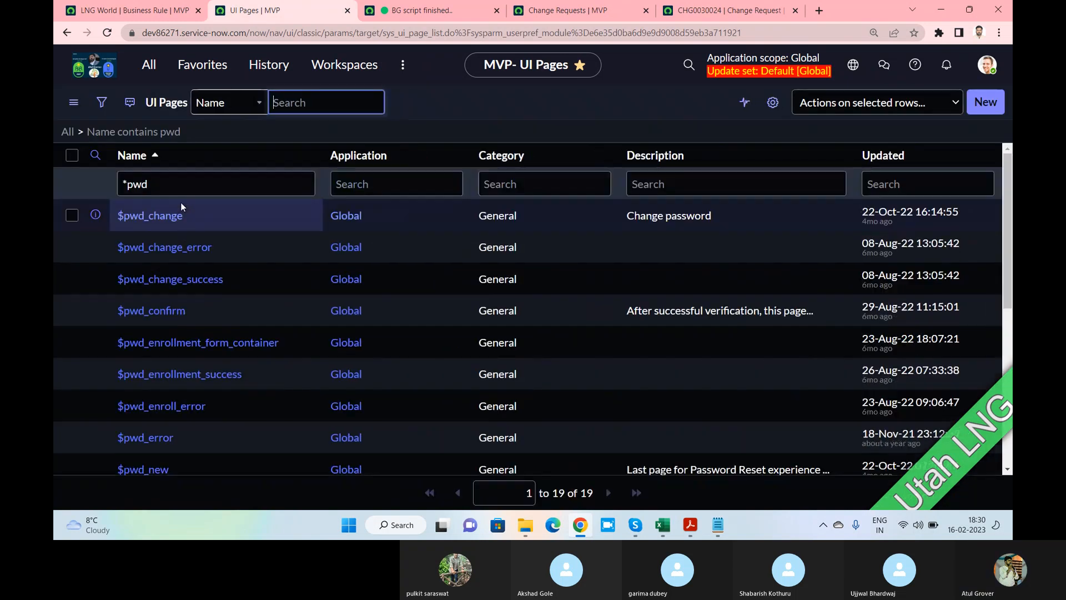
pyautogui.scroll(-1, 169, 233)
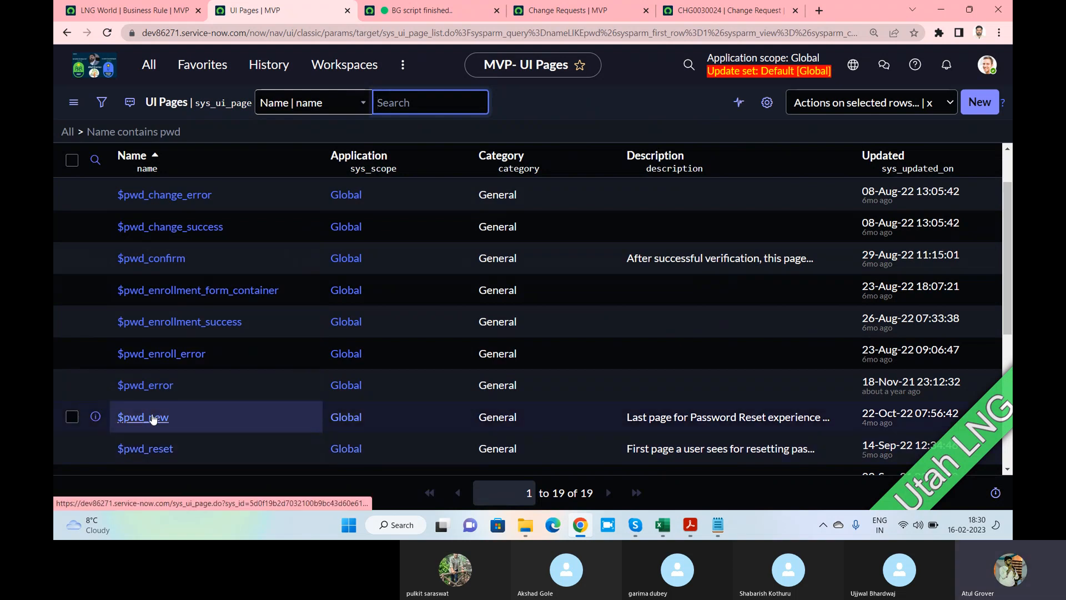
pyautogui.click(149, 387)
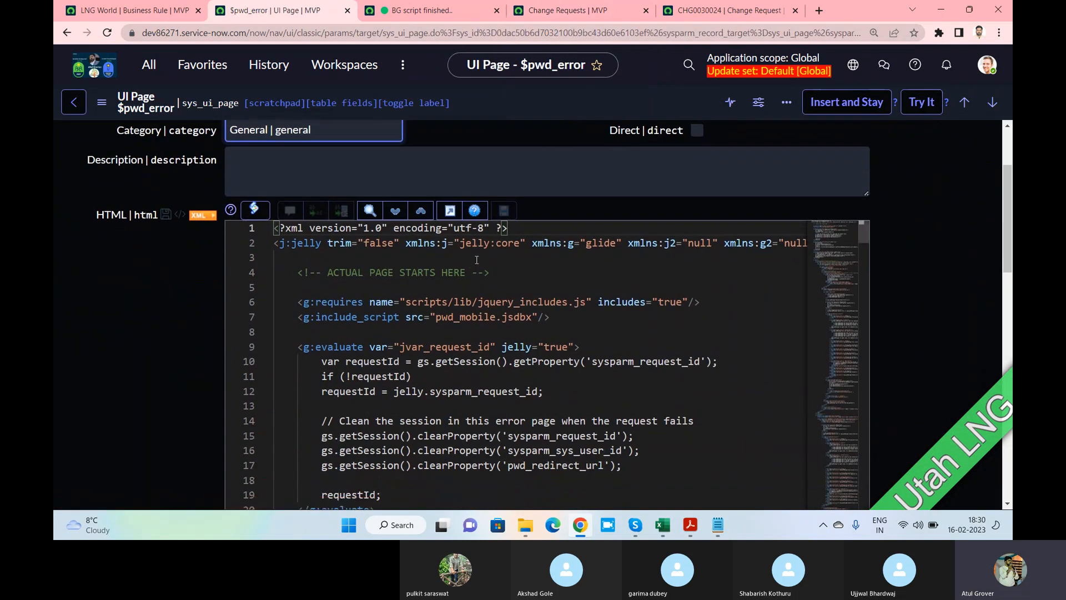
# Scroll through the $pwd_error client and processing scripts, then go to CHG0030024
pyautogui.moveTo(830, 230)
pyautogui.mouseDown()
pyautogui.moveTo(833, 271)
pyautogui.moveTo(835, 224)
pyautogui.mouseUp()
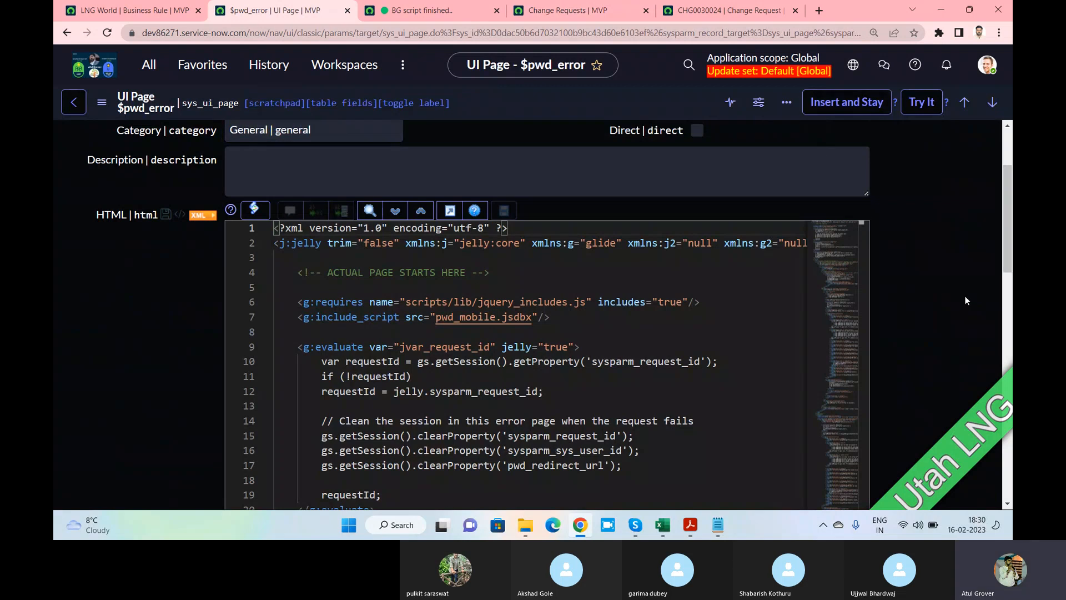
pyautogui.scroll(2, 965, 296)
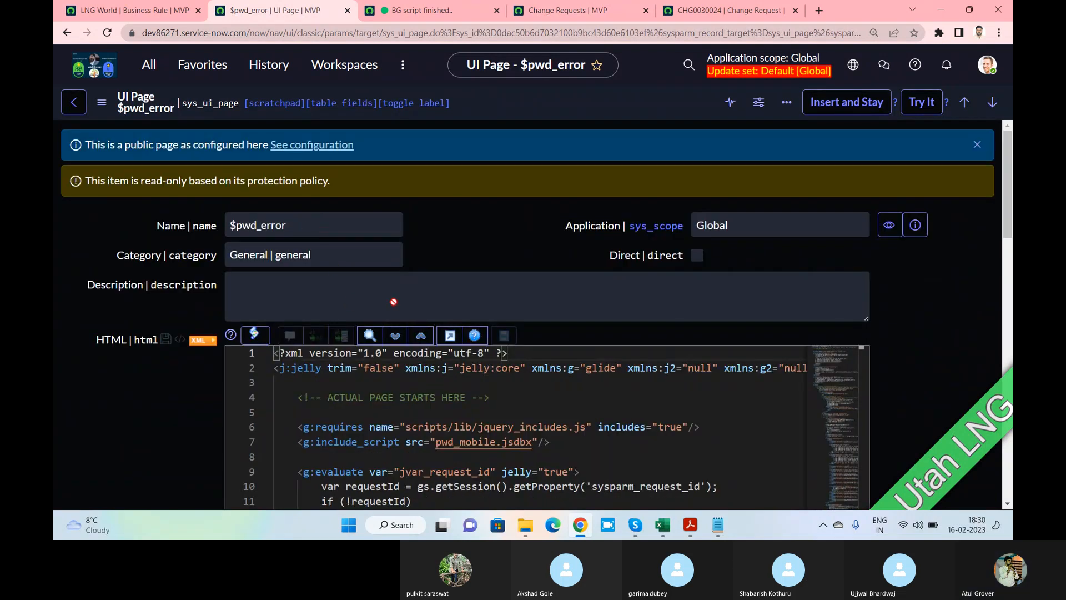
pyautogui.scroll(-1, 393, 302)
pyautogui.scroll(-7, 154, 282)
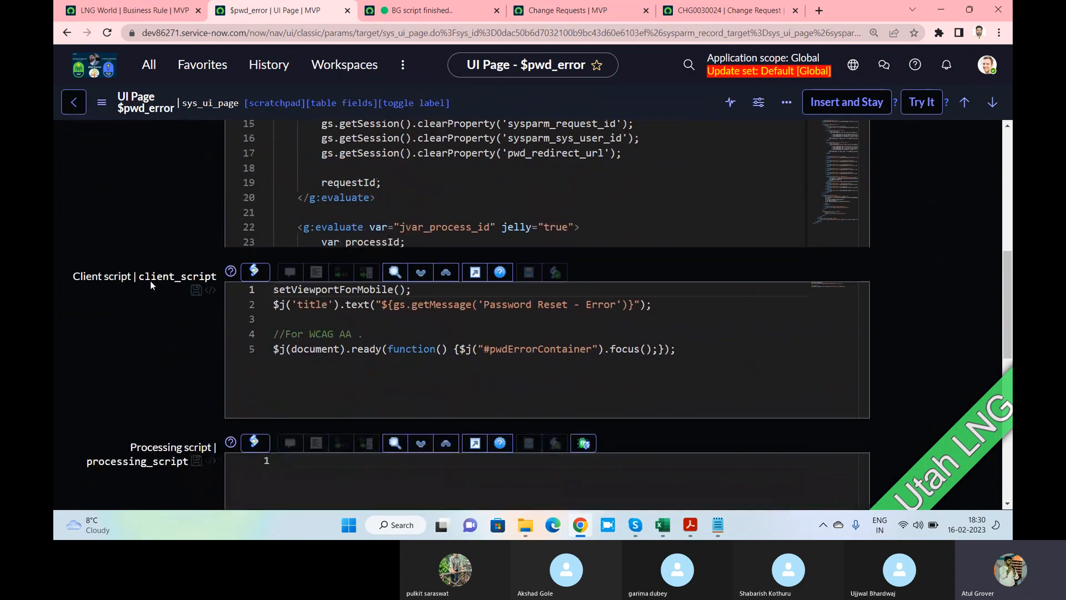
pyautogui.moveTo(74, 276); pyautogui.dragTo(152, 276)
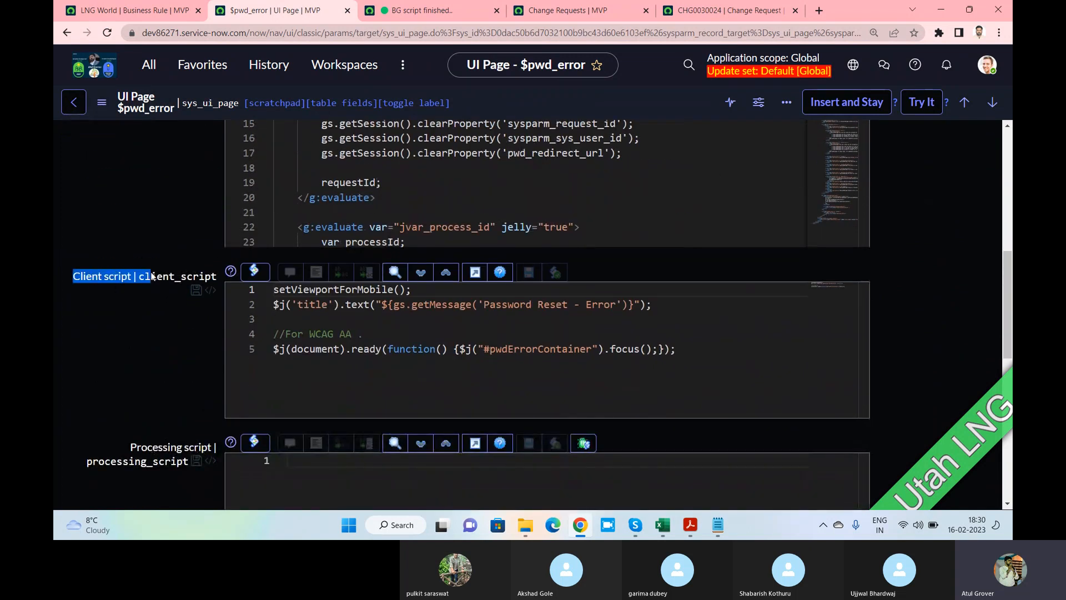
pyautogui.scroll(-5, 138, 292)
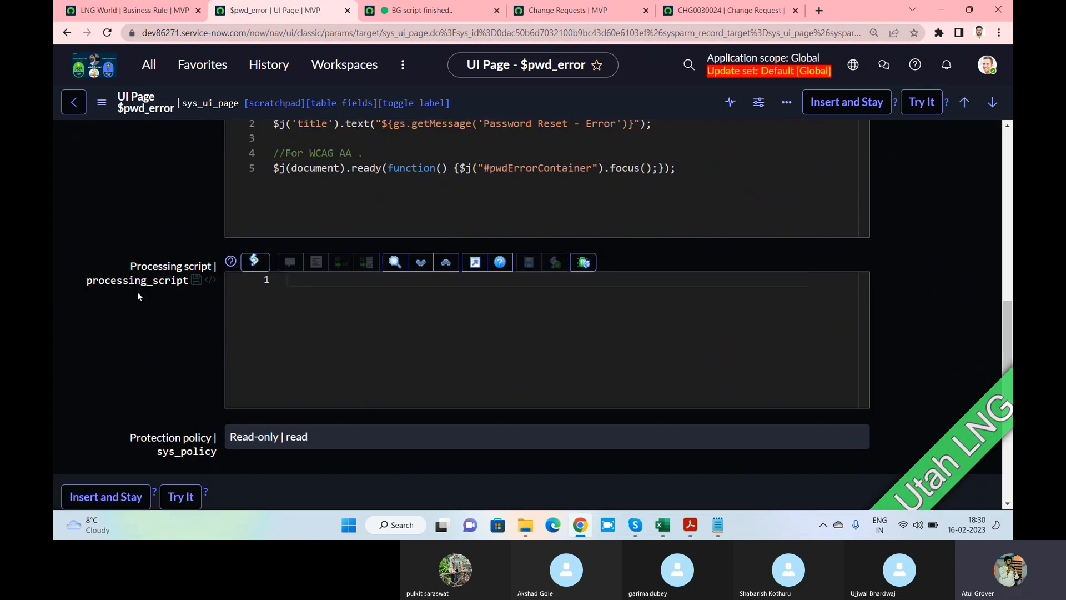
pyautogui.scroll(-3, 137, 293)
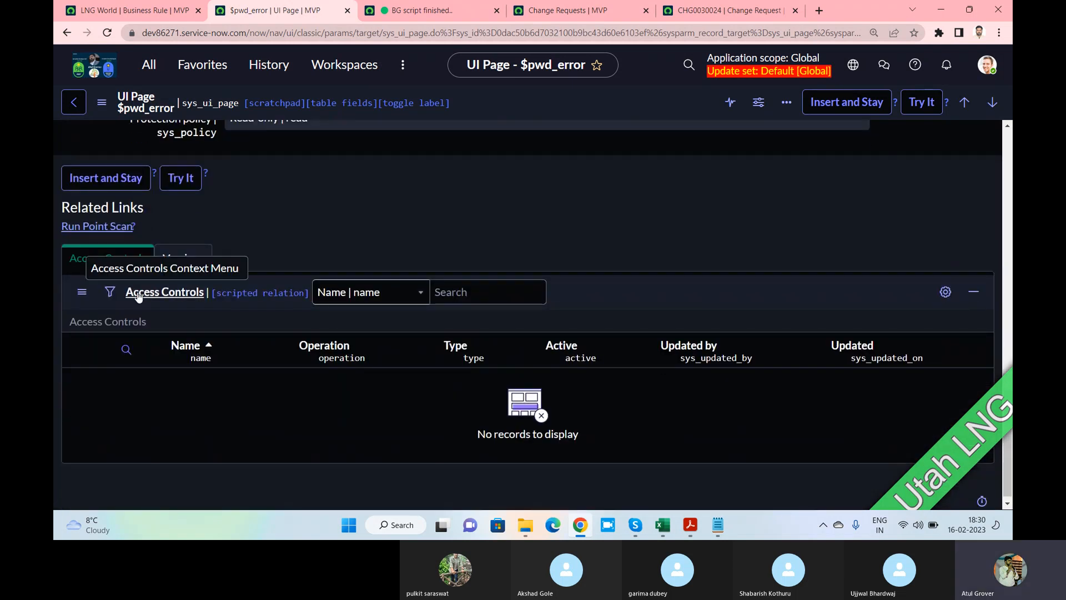
pyautogui.scroll(5, 138, 293)
pyautogui.scroll(10, 138, 298)
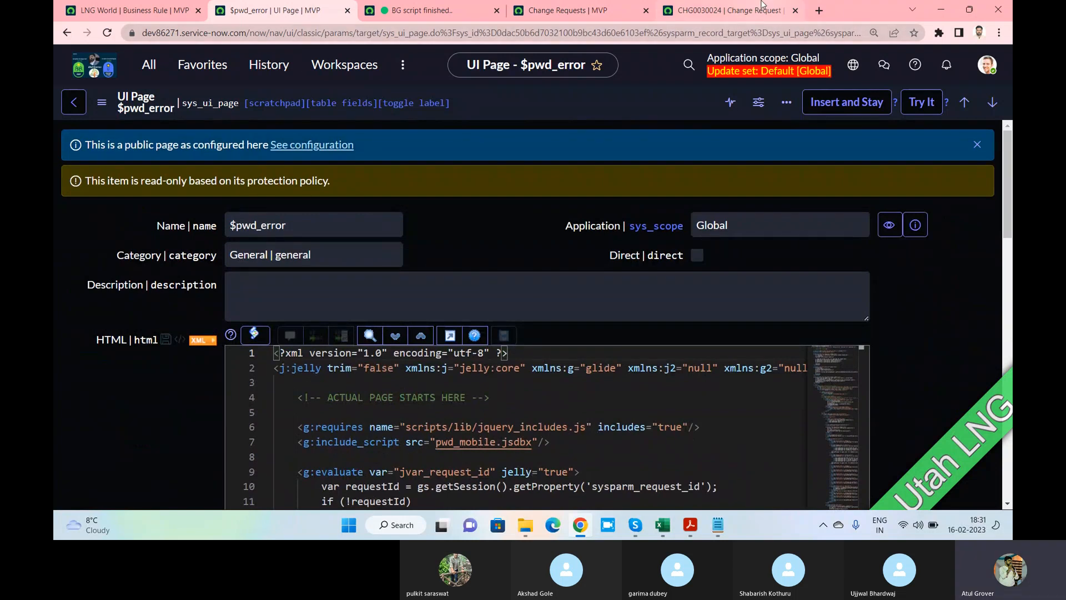
pyautogui.click(724, 12)
# Log back in on CHG0030024 and run Calculate Risk, setting the risk to Low
pyautogui.click(659, 325)
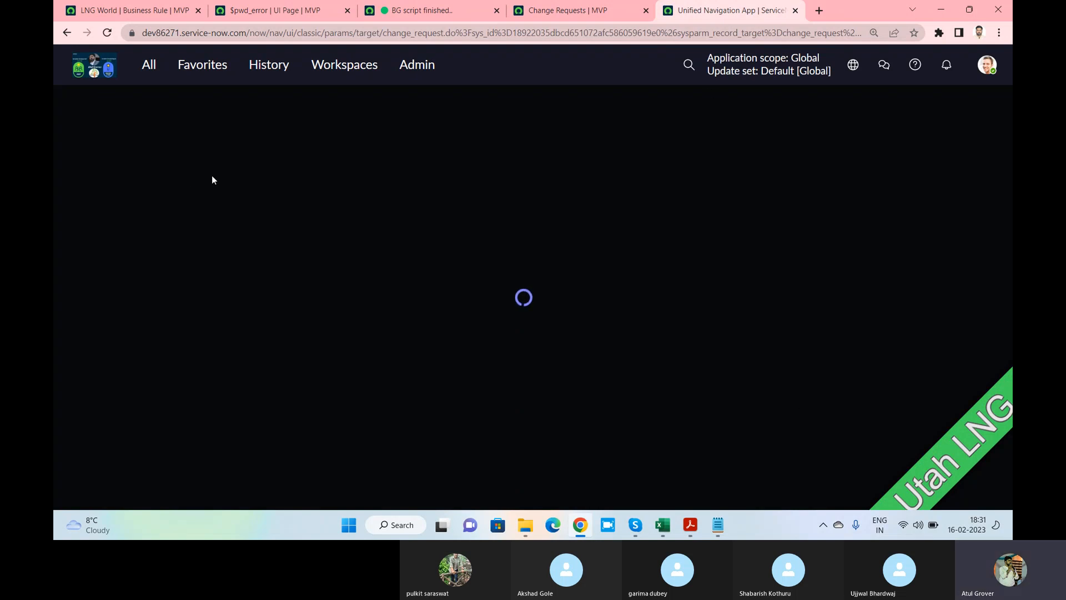
pyautogui.scroll(-5, 303, 338)
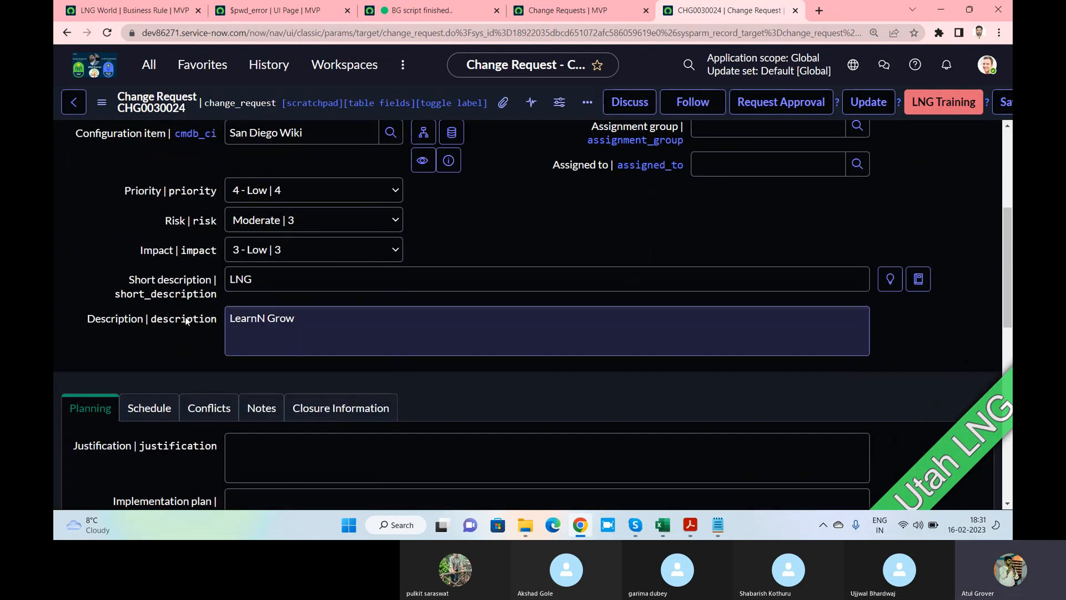
pyautogui.scroll(-5, 187, 318)
pyautogui.scroll(-5, 188, 318)
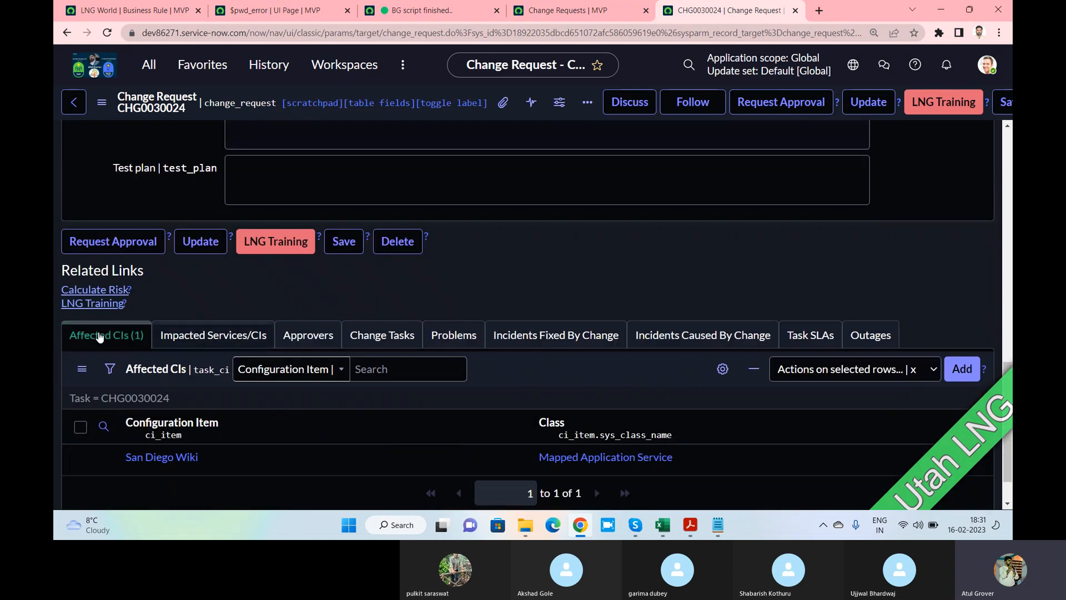
pyautogui.click(92, 295)
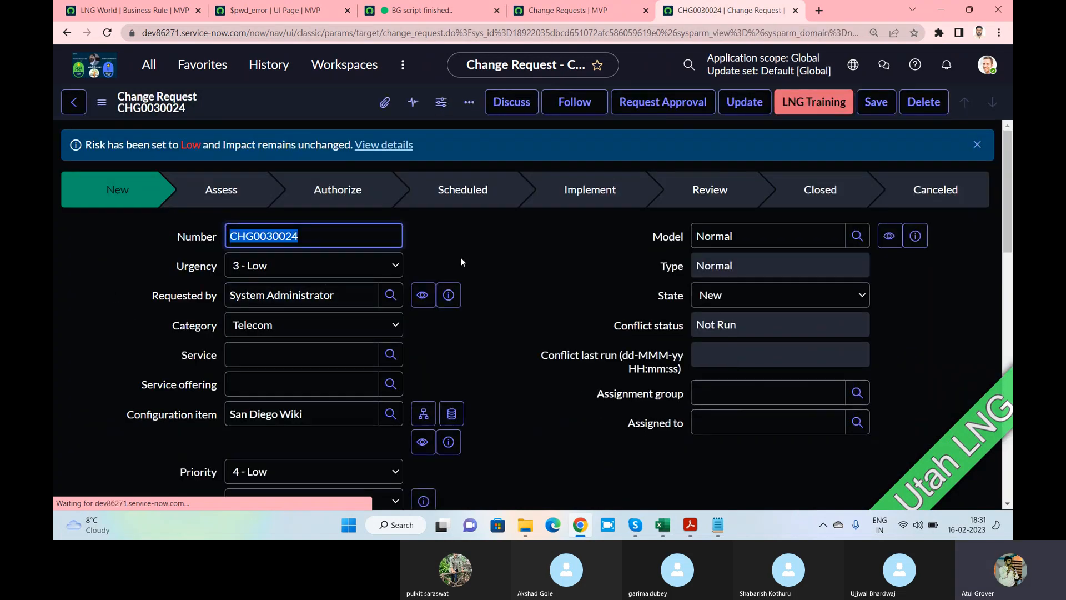
pyautogui.scroll(-10, 461, 258)
pyautogui.scroll(-3, 461, 258)
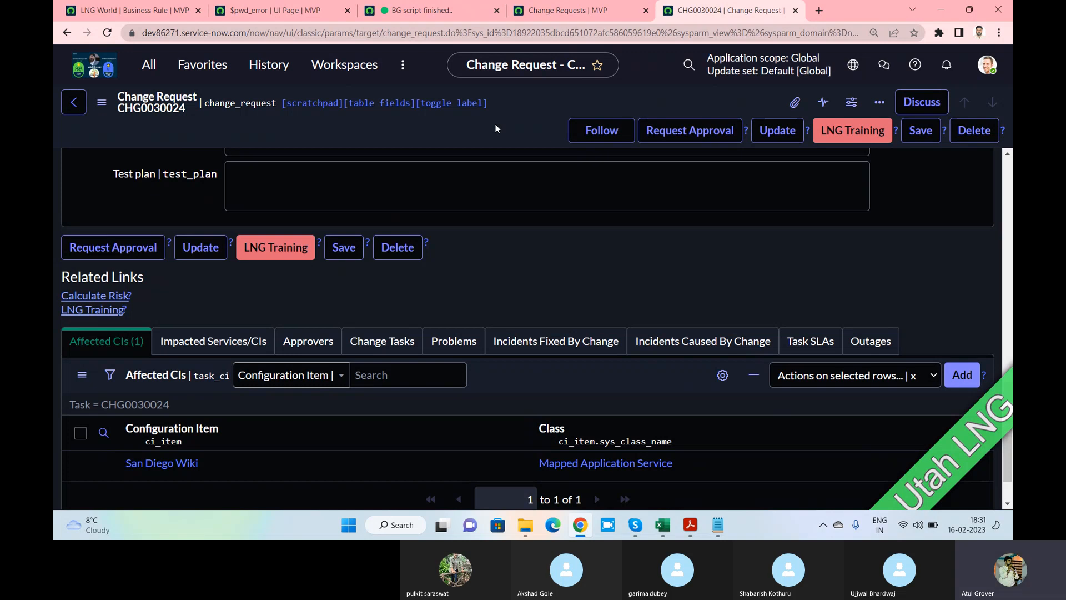
pyautogui.click(248, 13)
# Filter the navigator for 'macro' and open System UI > UI Macros in a new tab
pyautogui.click(150, 65)
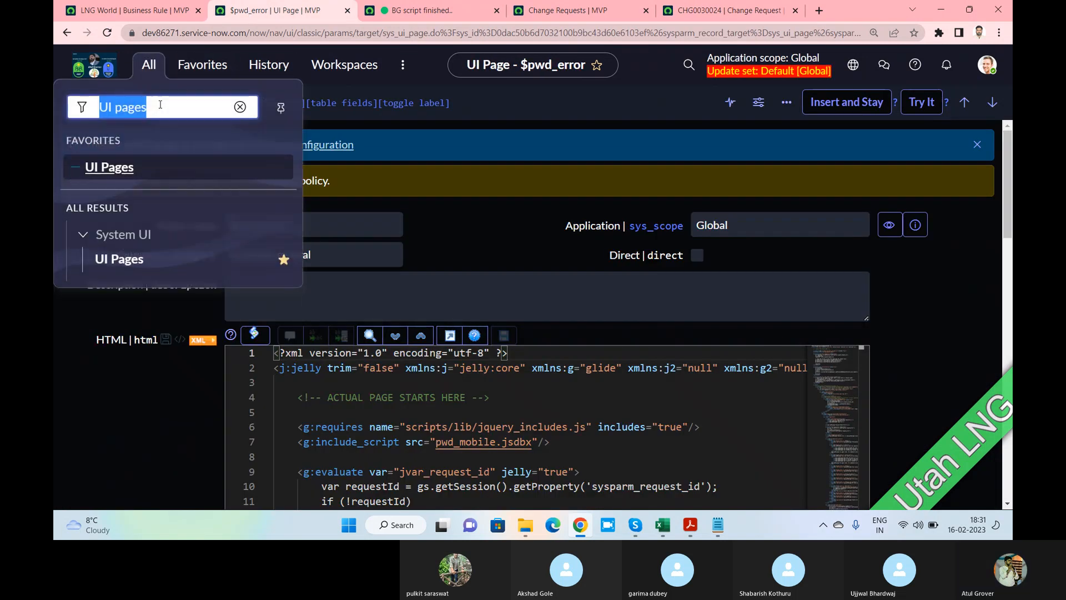
pyautogui.write('macro')
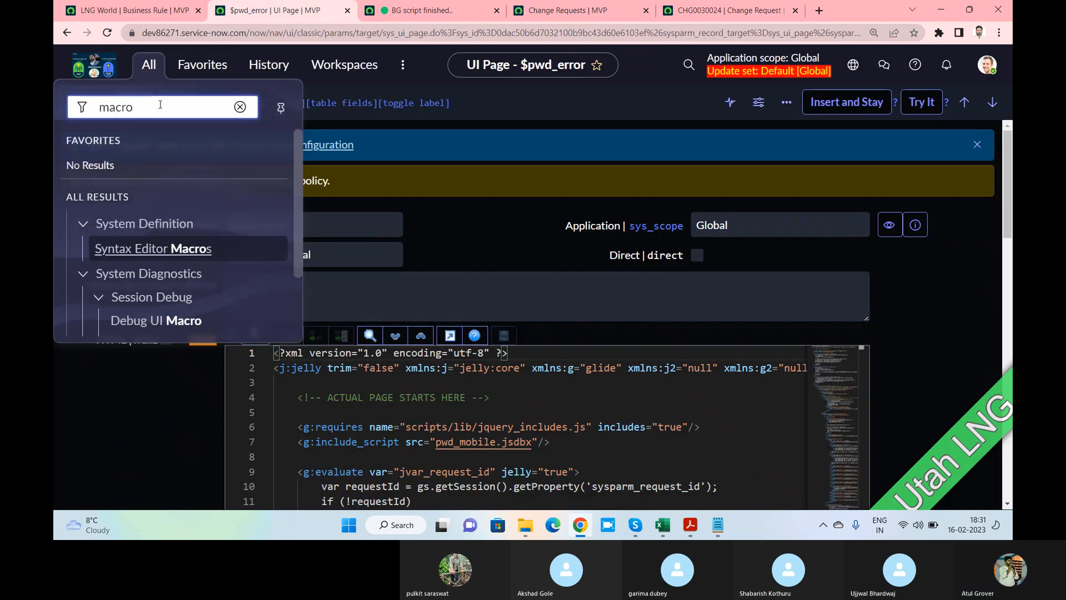
pyautogui.scroll(-2, 245, 225)
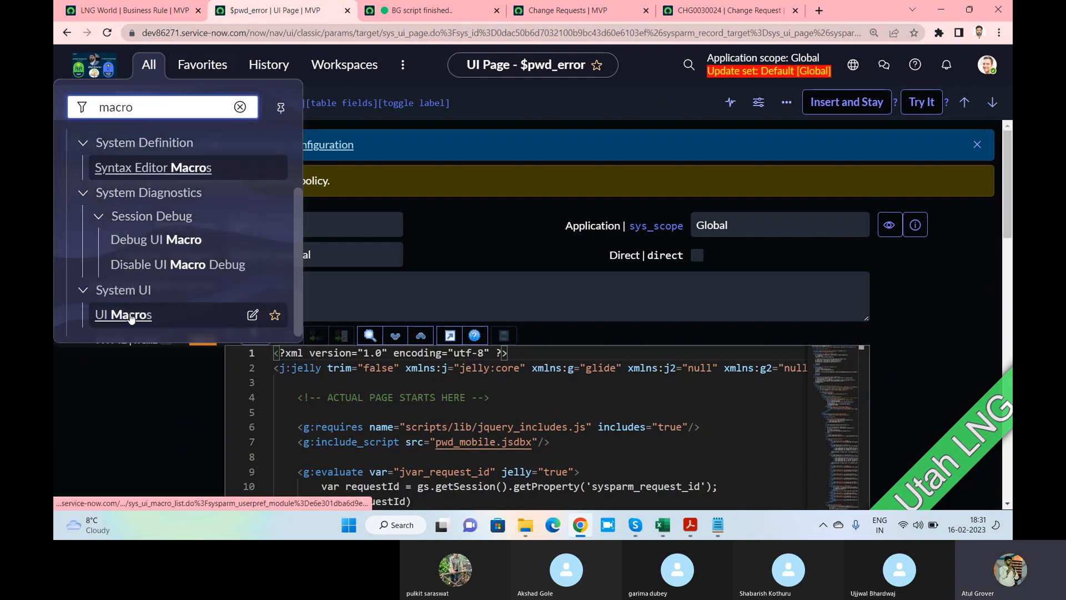
pyautogui.middleClick(132, 315)
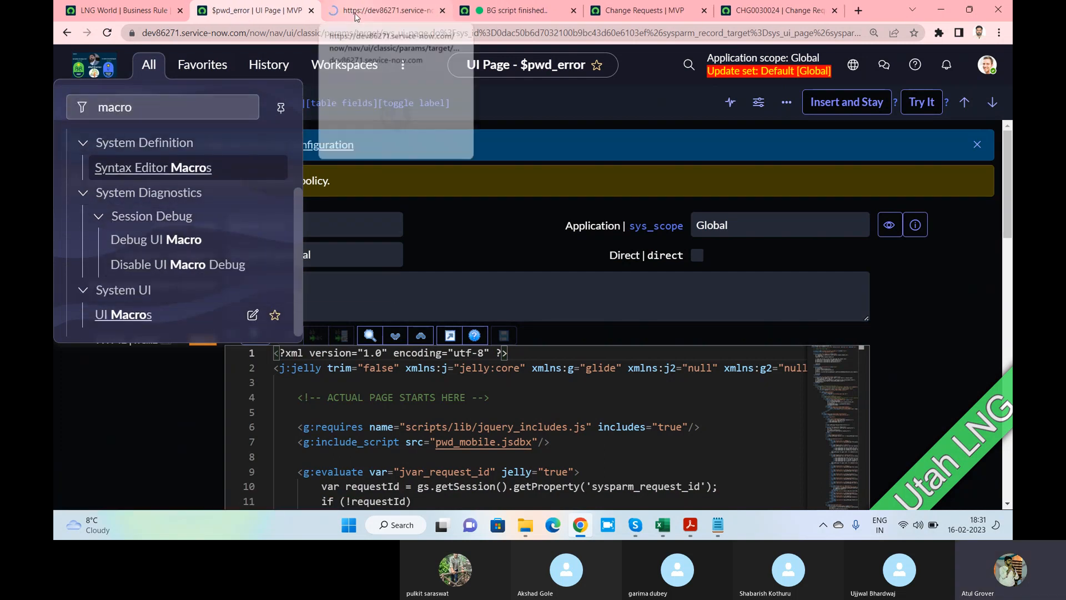
pyautogui.click(355, 16)
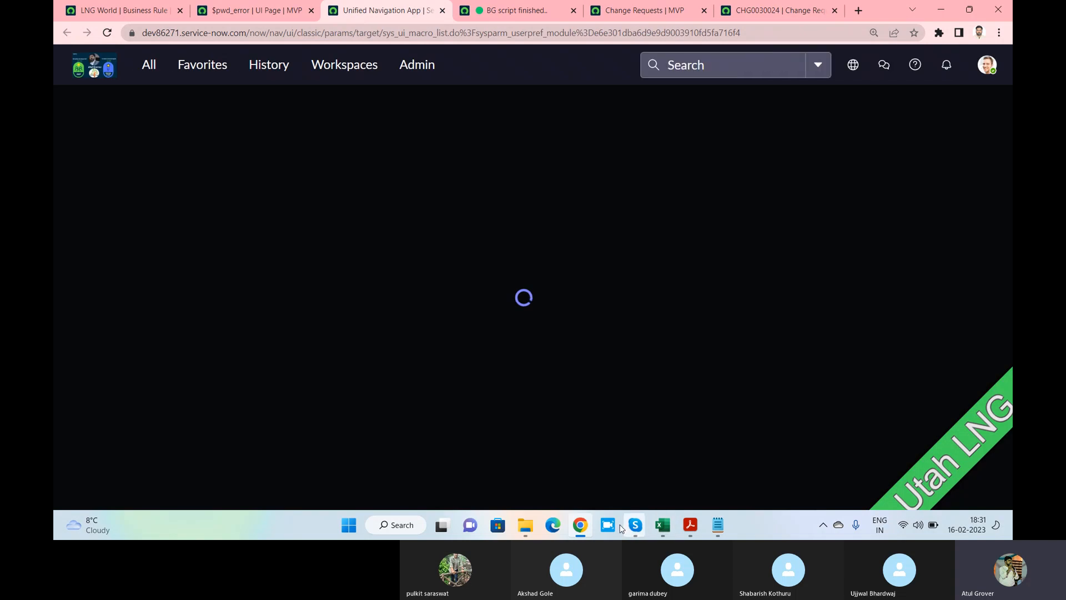
pyautogui.click(691, 524)
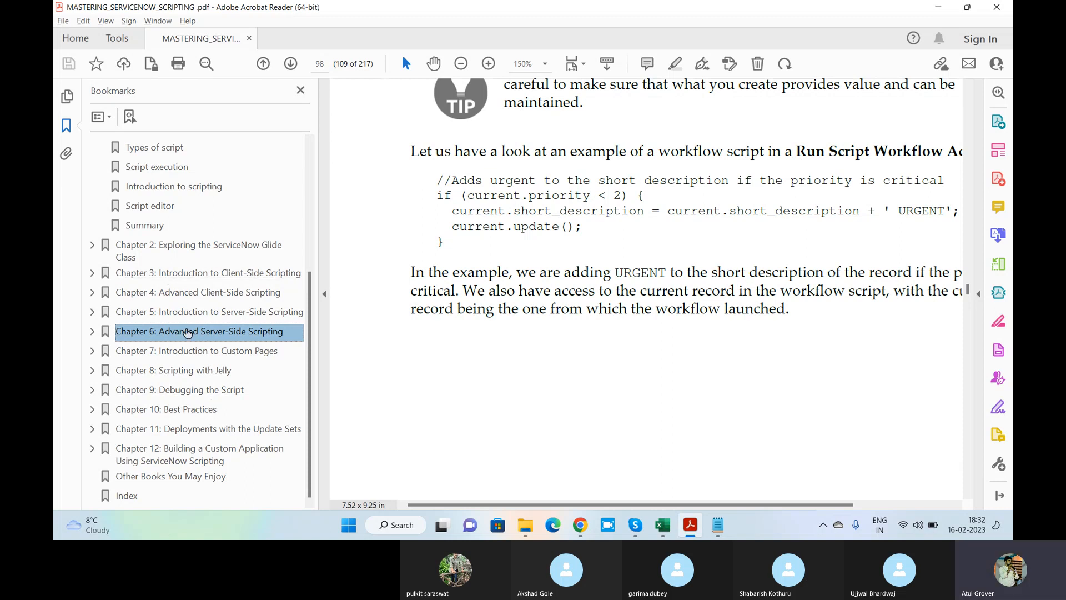
# Expand the Chapter 6: Advanced Server-Side Scripting bookmark, then return to the UI Macros list
pyautogui.scroll(1, 187, 334)
pyautogui.scroll(-1, 98, 349)
pyautogui.click(93, 332)
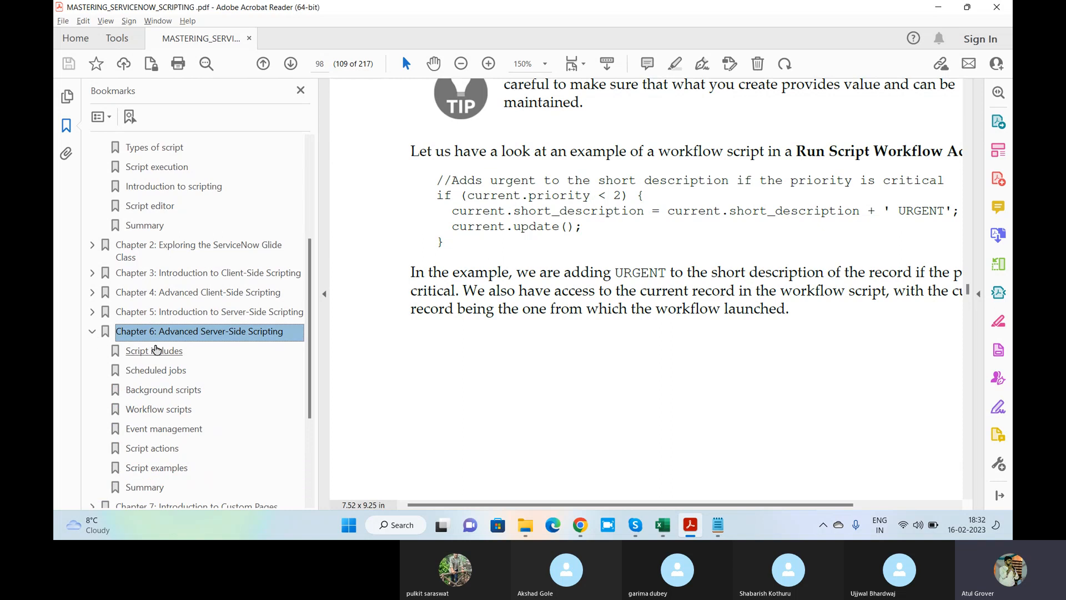
pyautogui.scroll(-2, 159, 350)
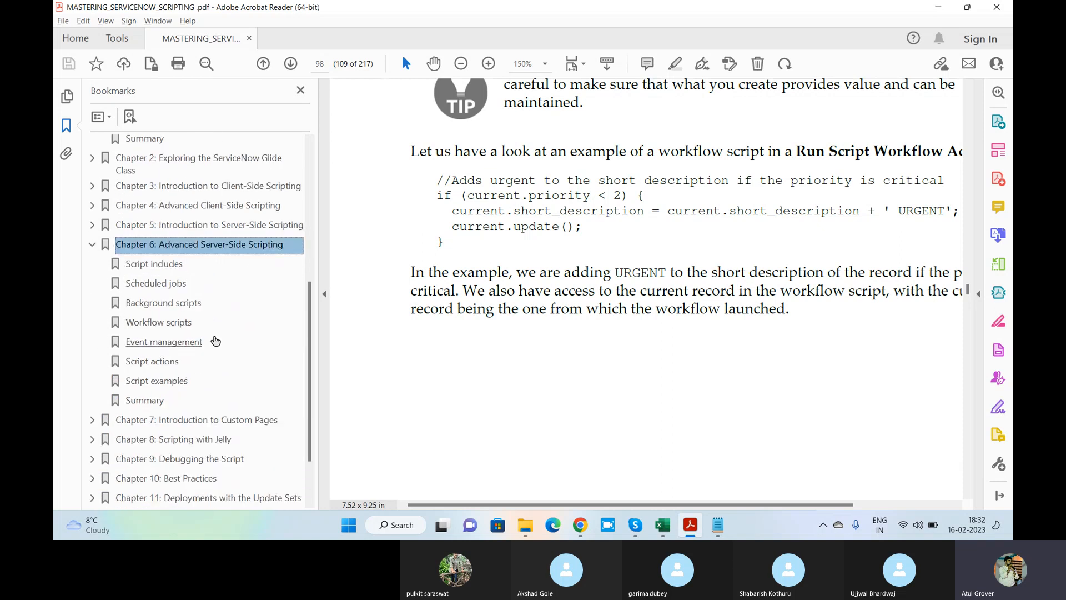
pyautogui.hotkey('alt', 'Tab')
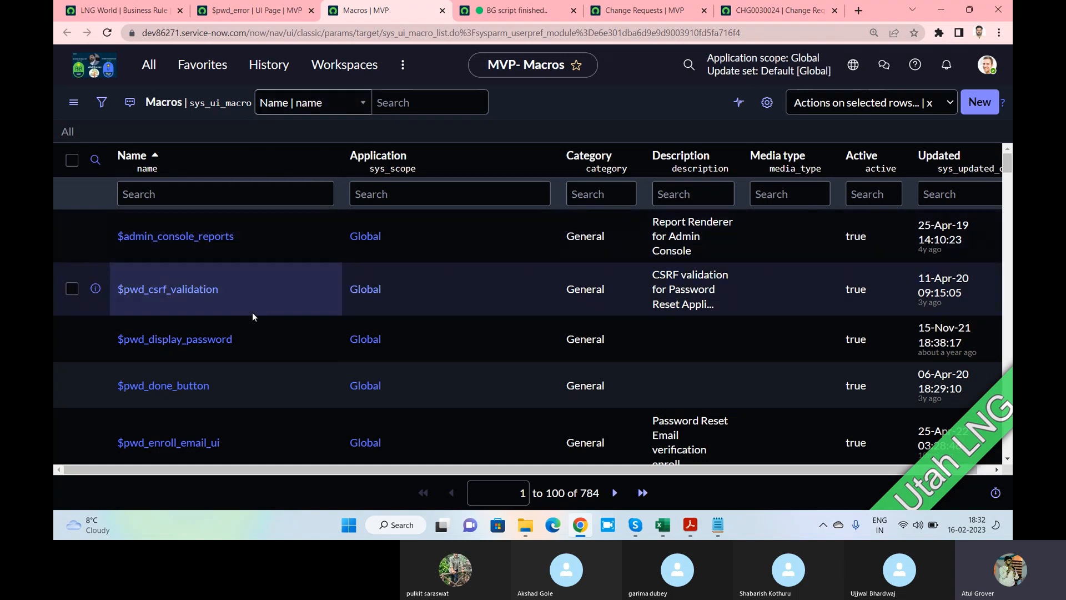
# Browse the UI Macros list down to the appointmentBooking entries, then return to the Skype call window
pyautogui.scroll(-5, 251, 300)
pyautogui.scroll(-10, 249, 284)
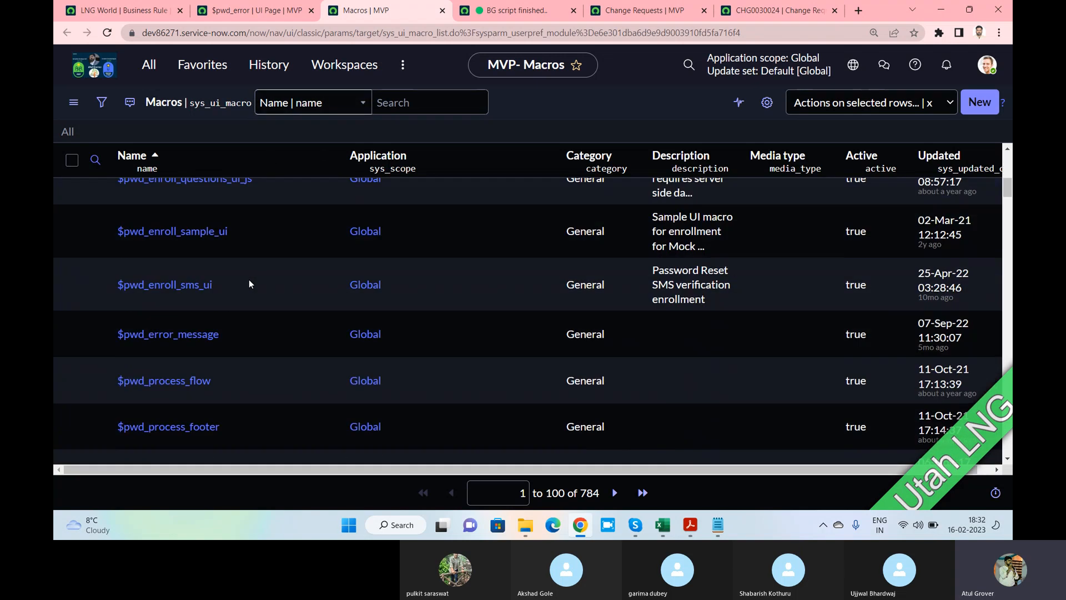
pyautogui.scroll(-10, 249, 284)
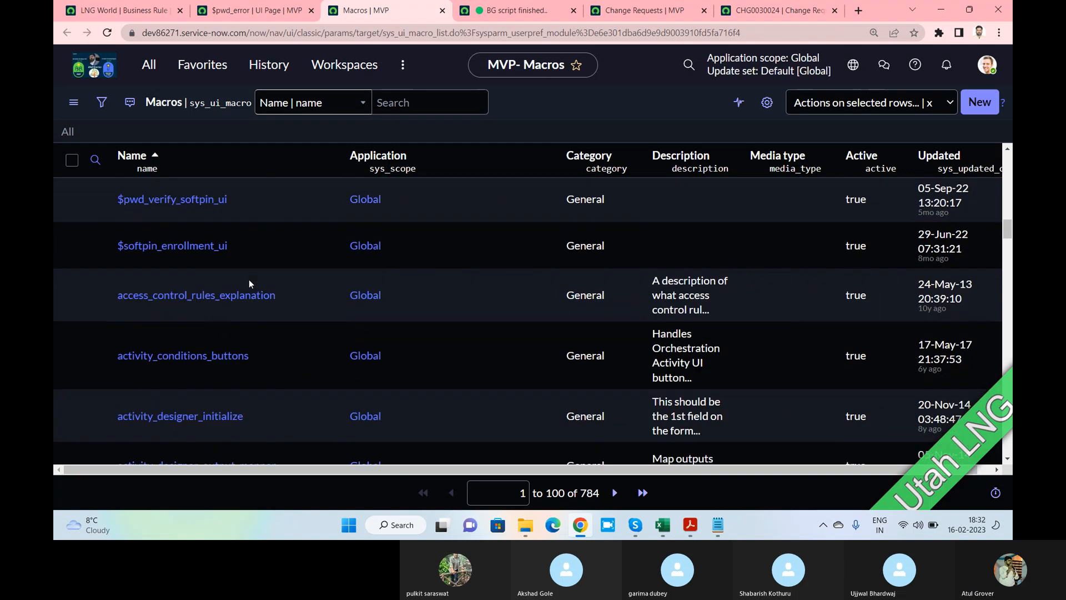
pyautogui.scroll(-3, 249, 279)
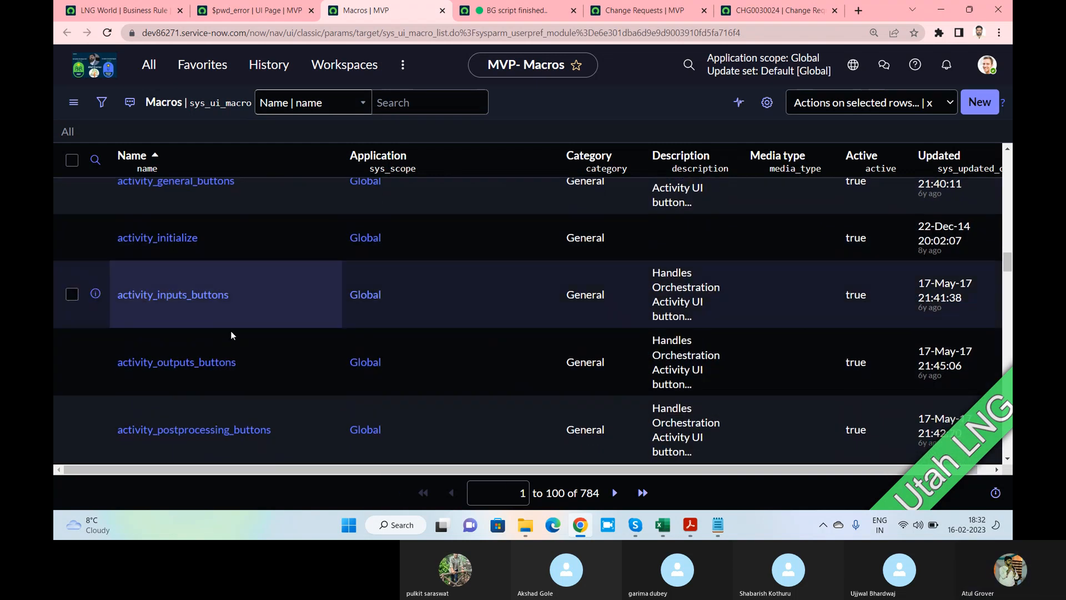
pyautogui.scroll(-5, 198, 301)
pyautogui.scroll(-3, 198, 301)
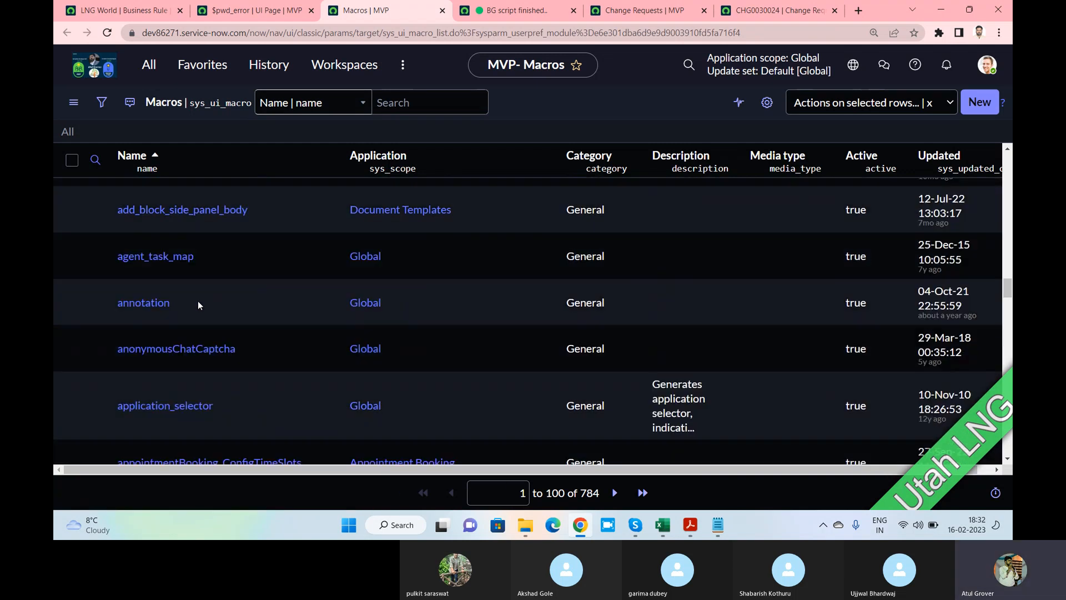
pyautogui.scroll(-3, 198, 301)
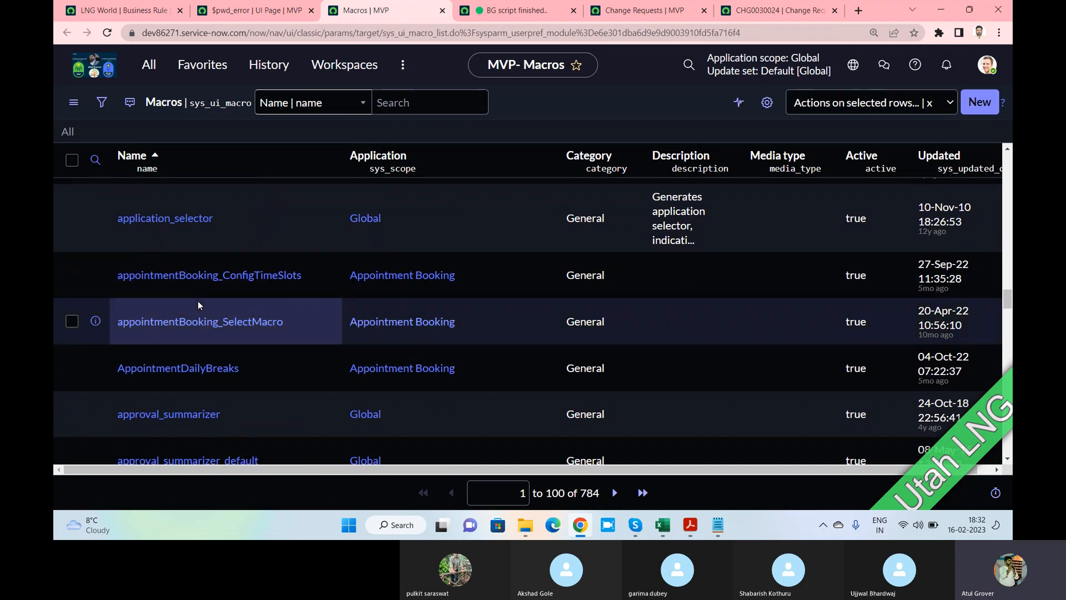
pyautogui.hotkey('alt', 'Tab')
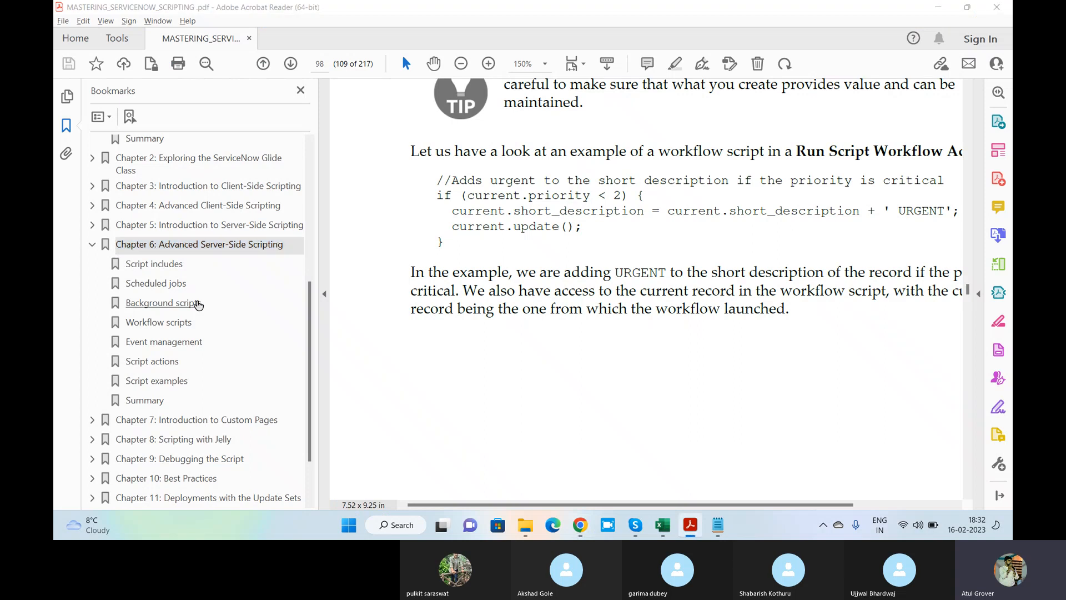
pyautogui.hotkey('alt', 'Tab')
pyautogui.hotkey('alt', 'Tab')
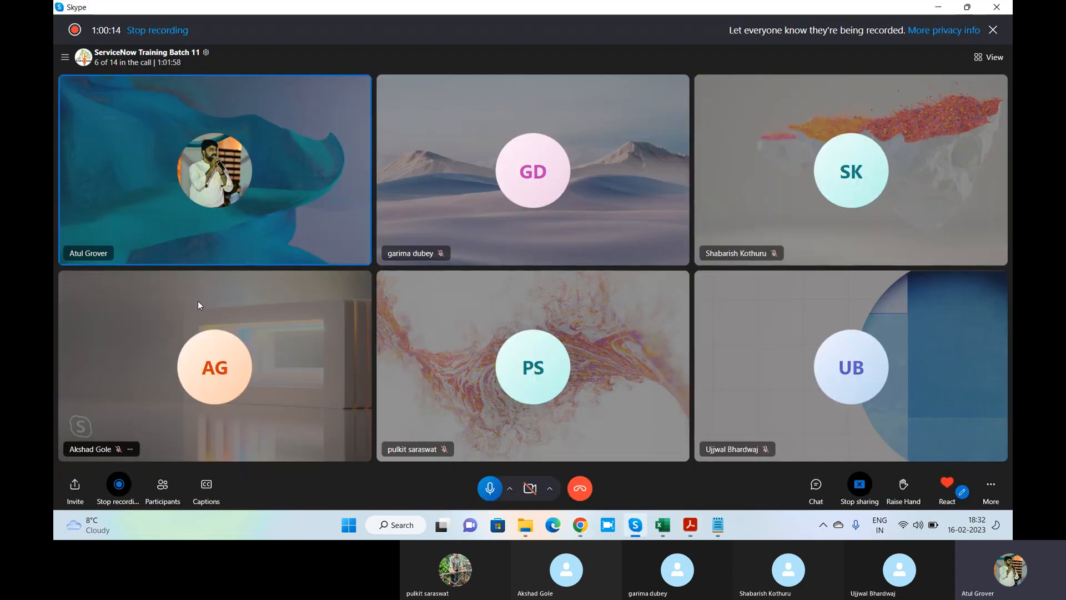